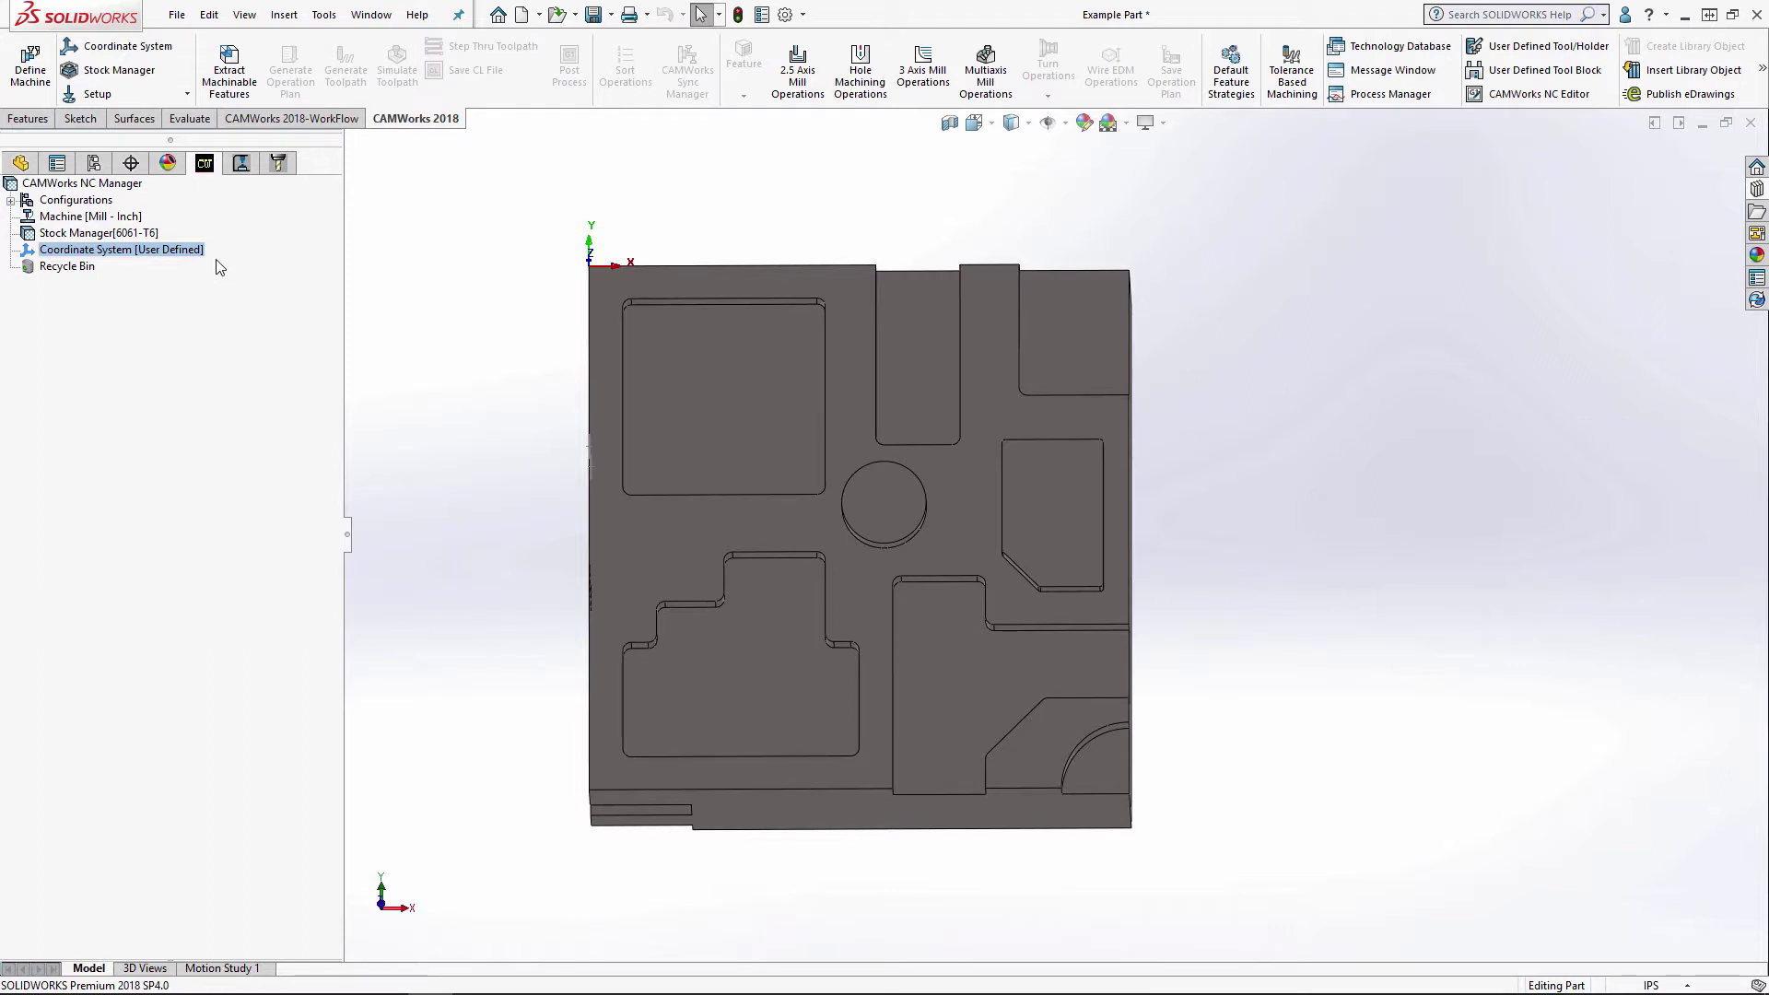
# - Create a mill setup with the part's large top face defining the machining direction
pyautogui.rightClick(116, 254)
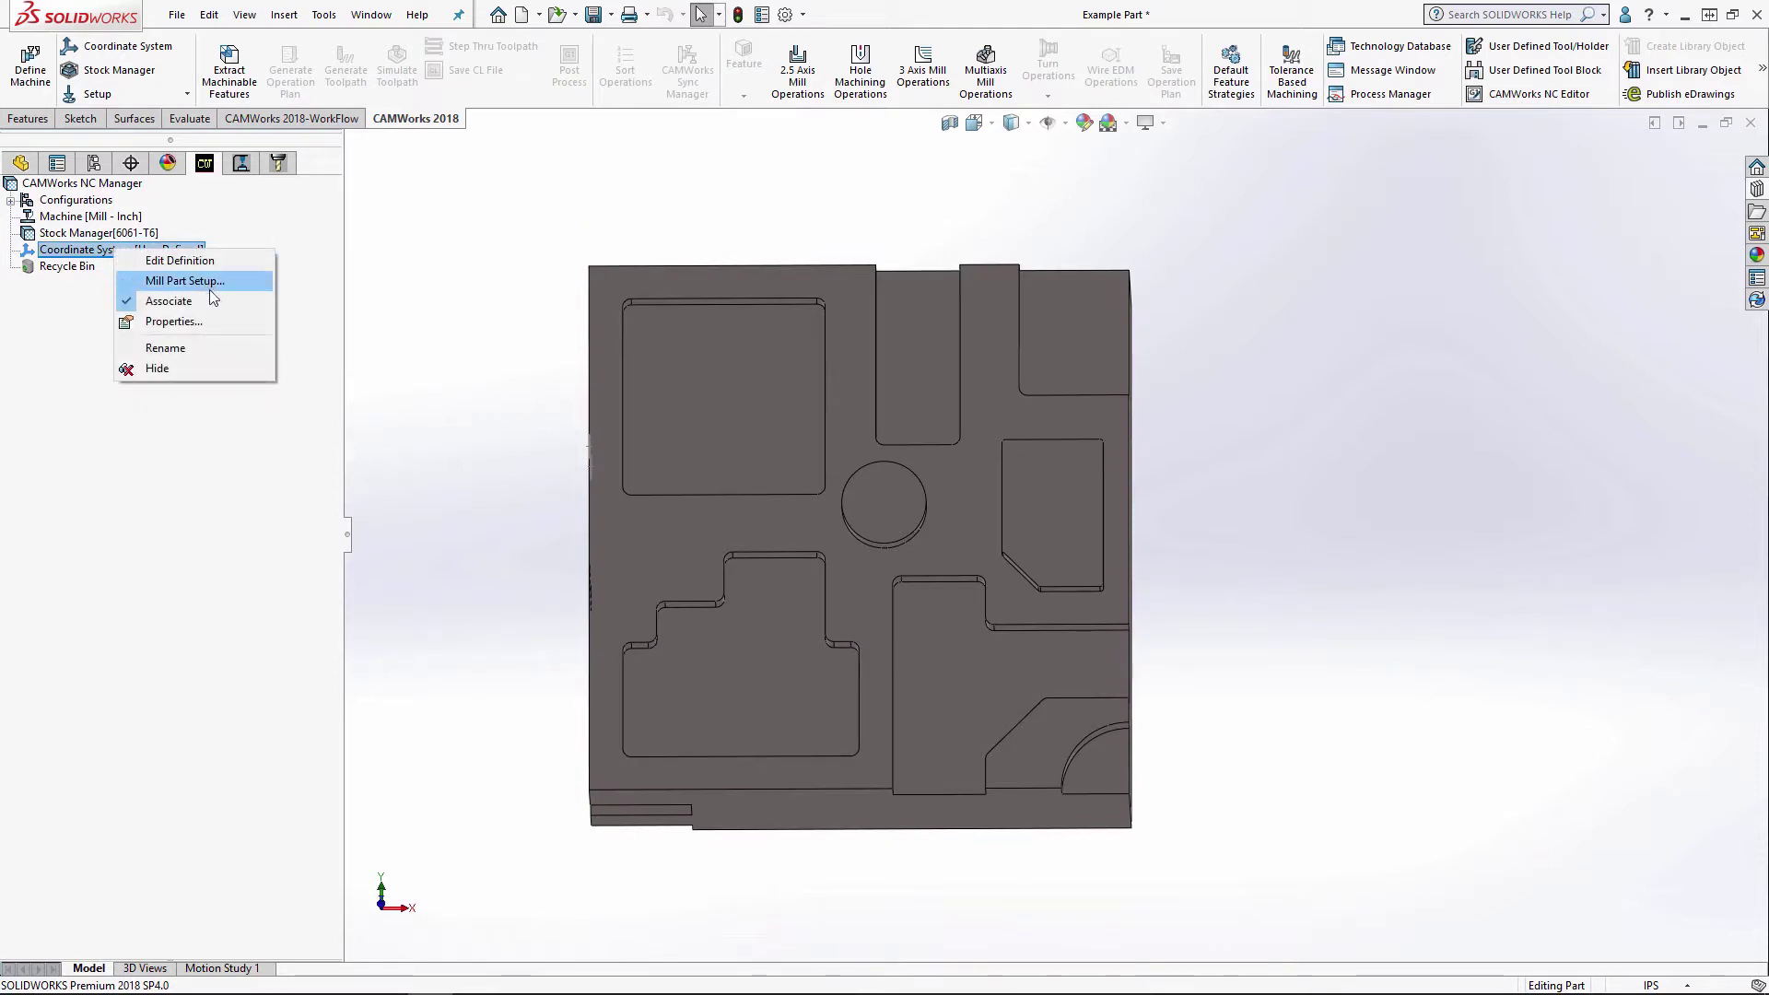
pyautogui.click(330, 274)
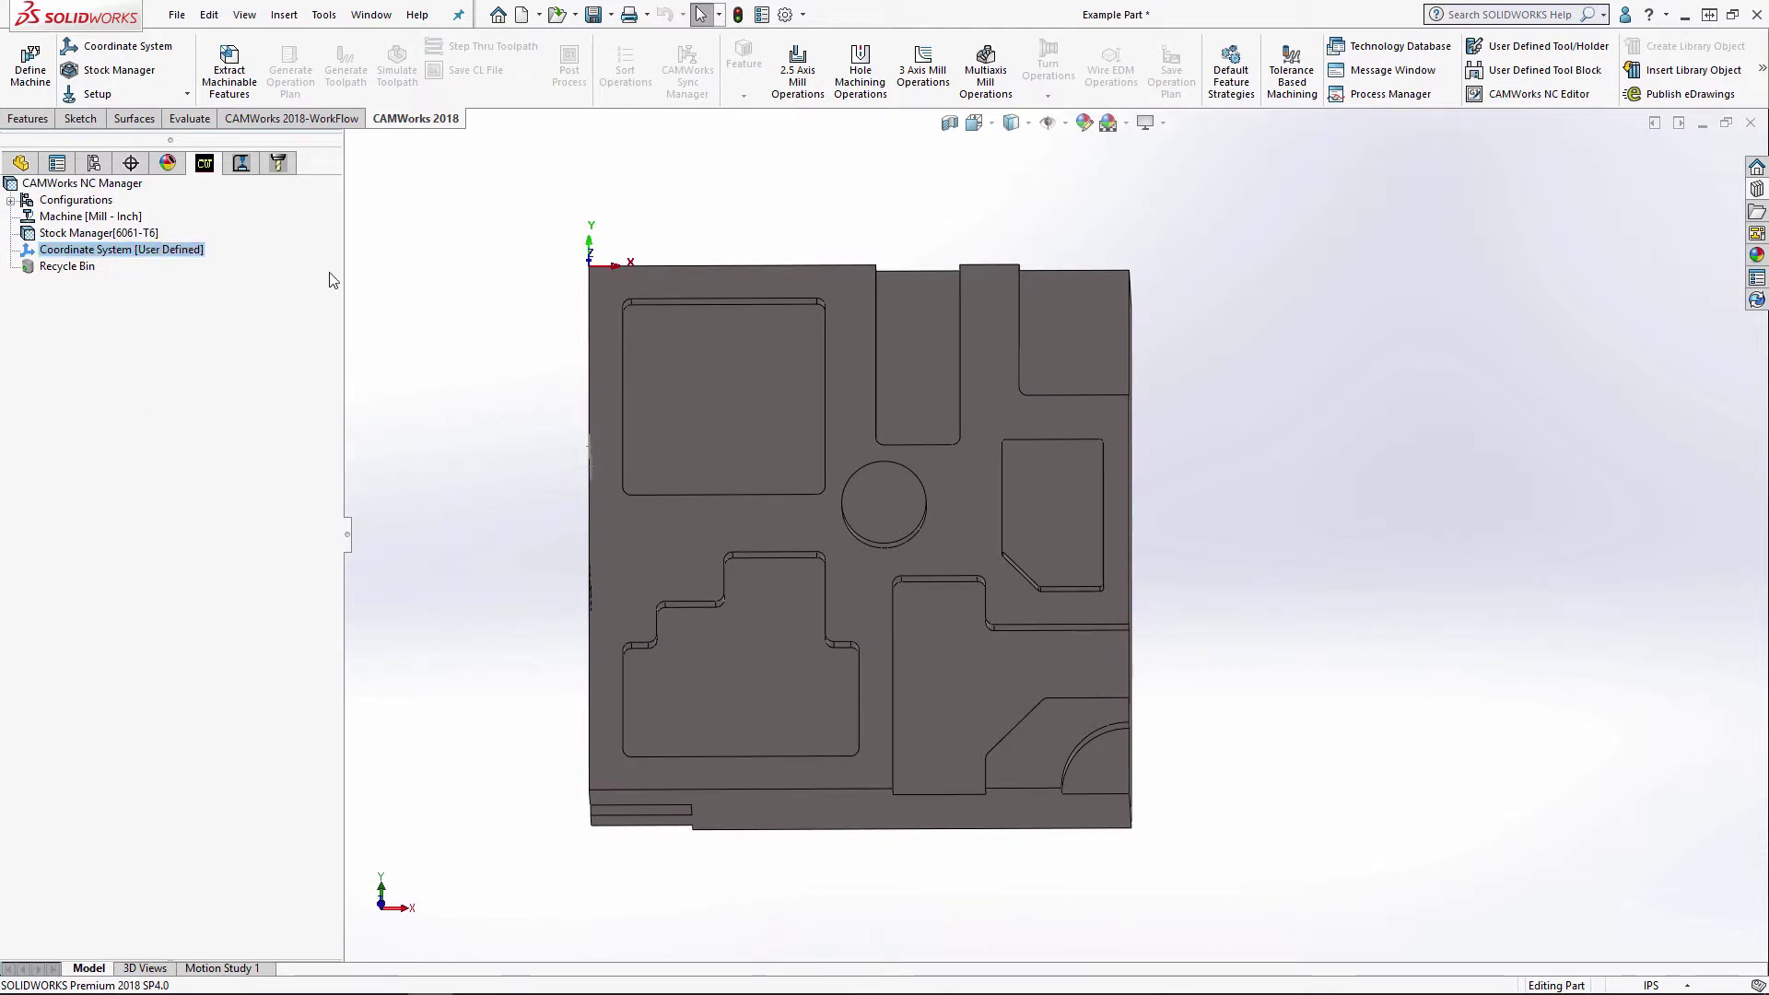
pyautogui.click(117, 94)
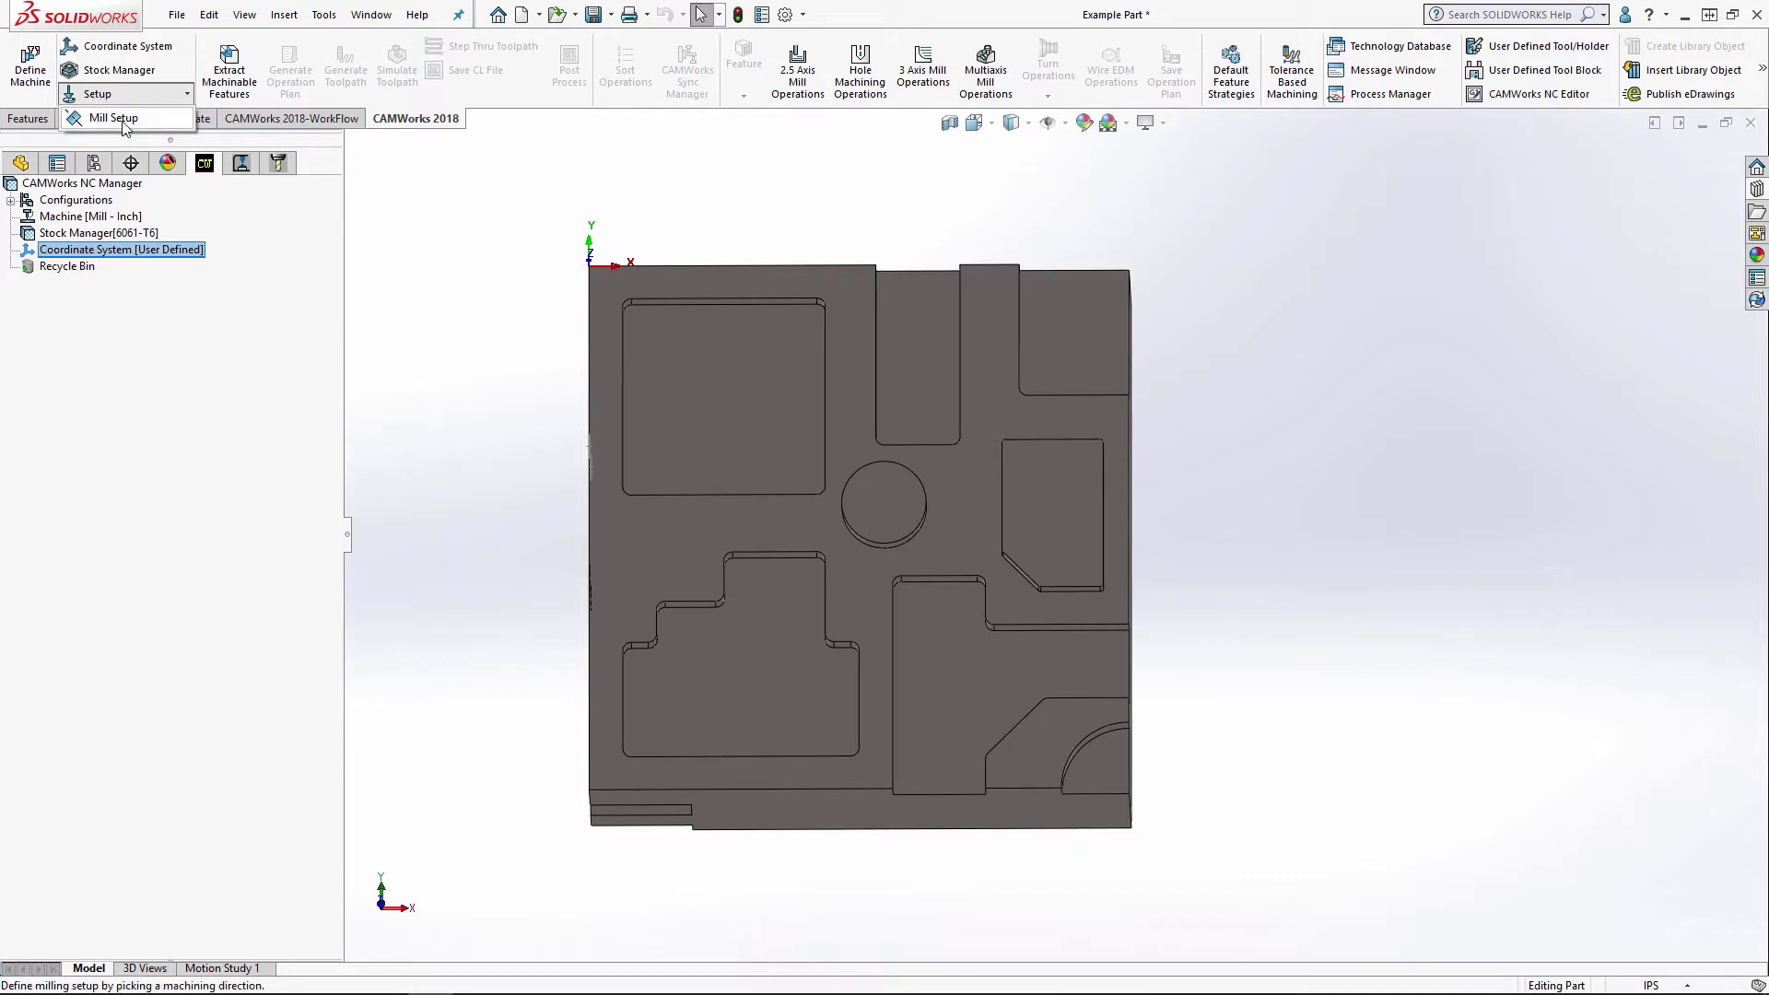
pyautogui.click(111, 118)
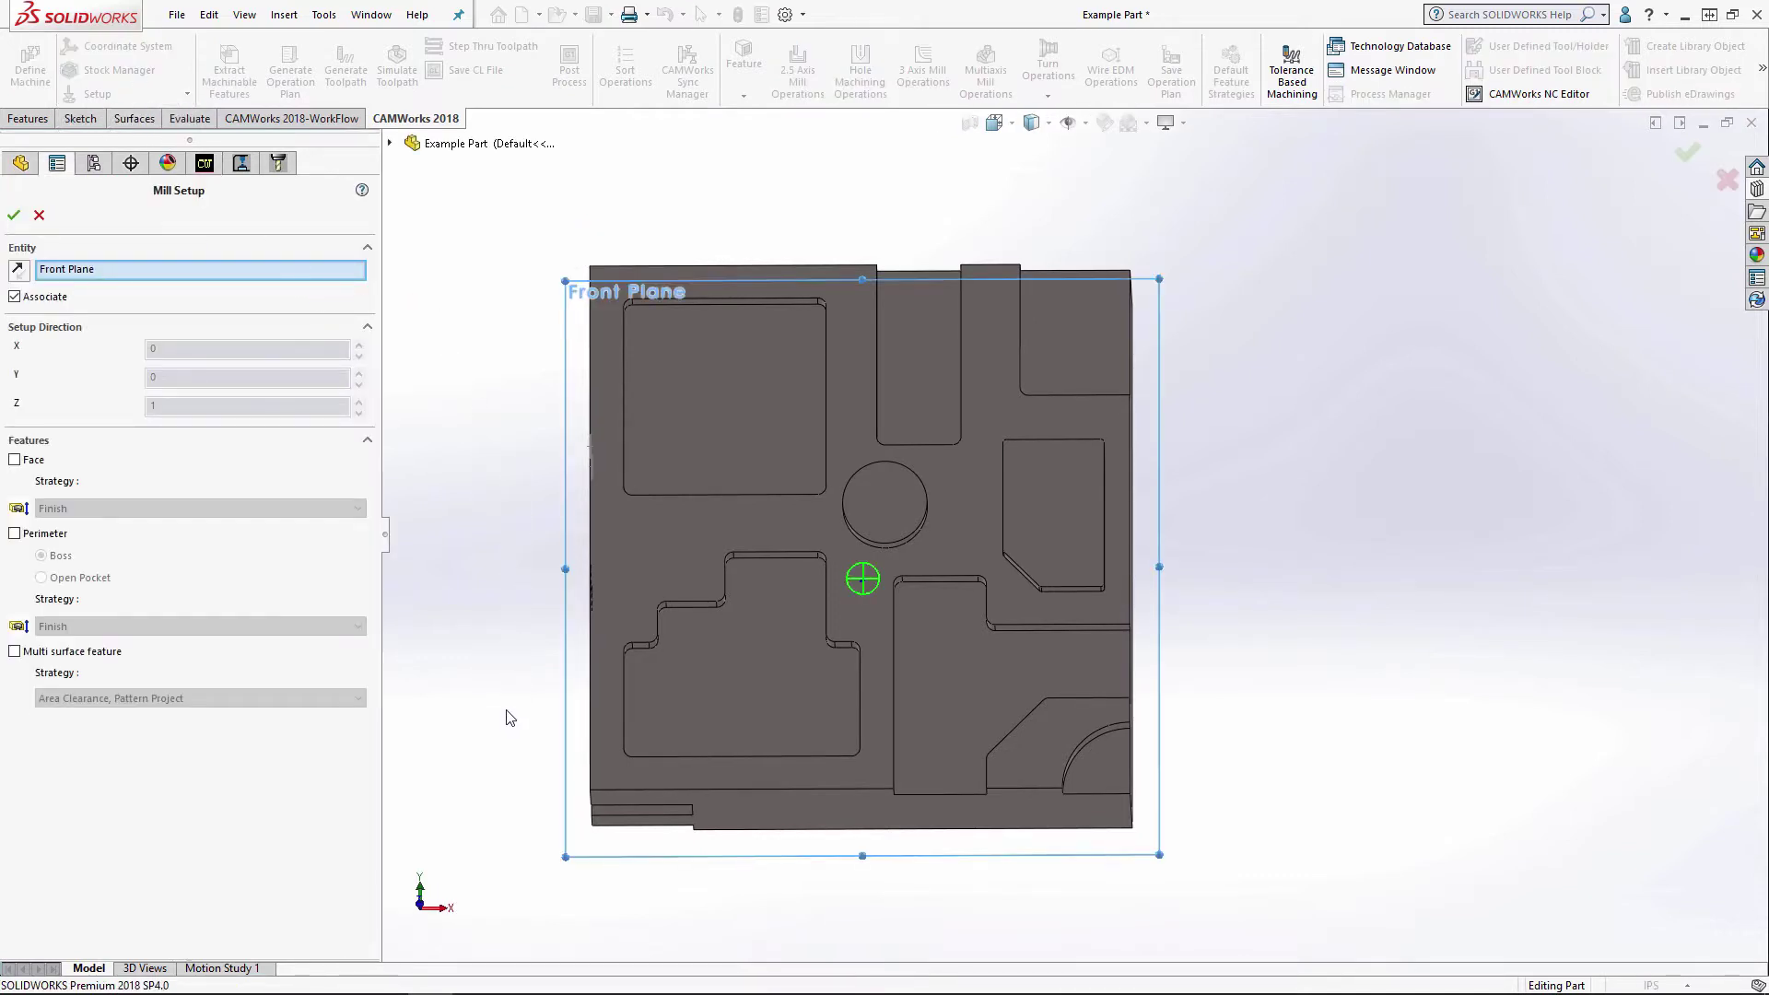
pyautogui.moveTo(509, 718); pyautogui.dragTo(506, 529, button='middle')
pyautogui.click(636, 473)
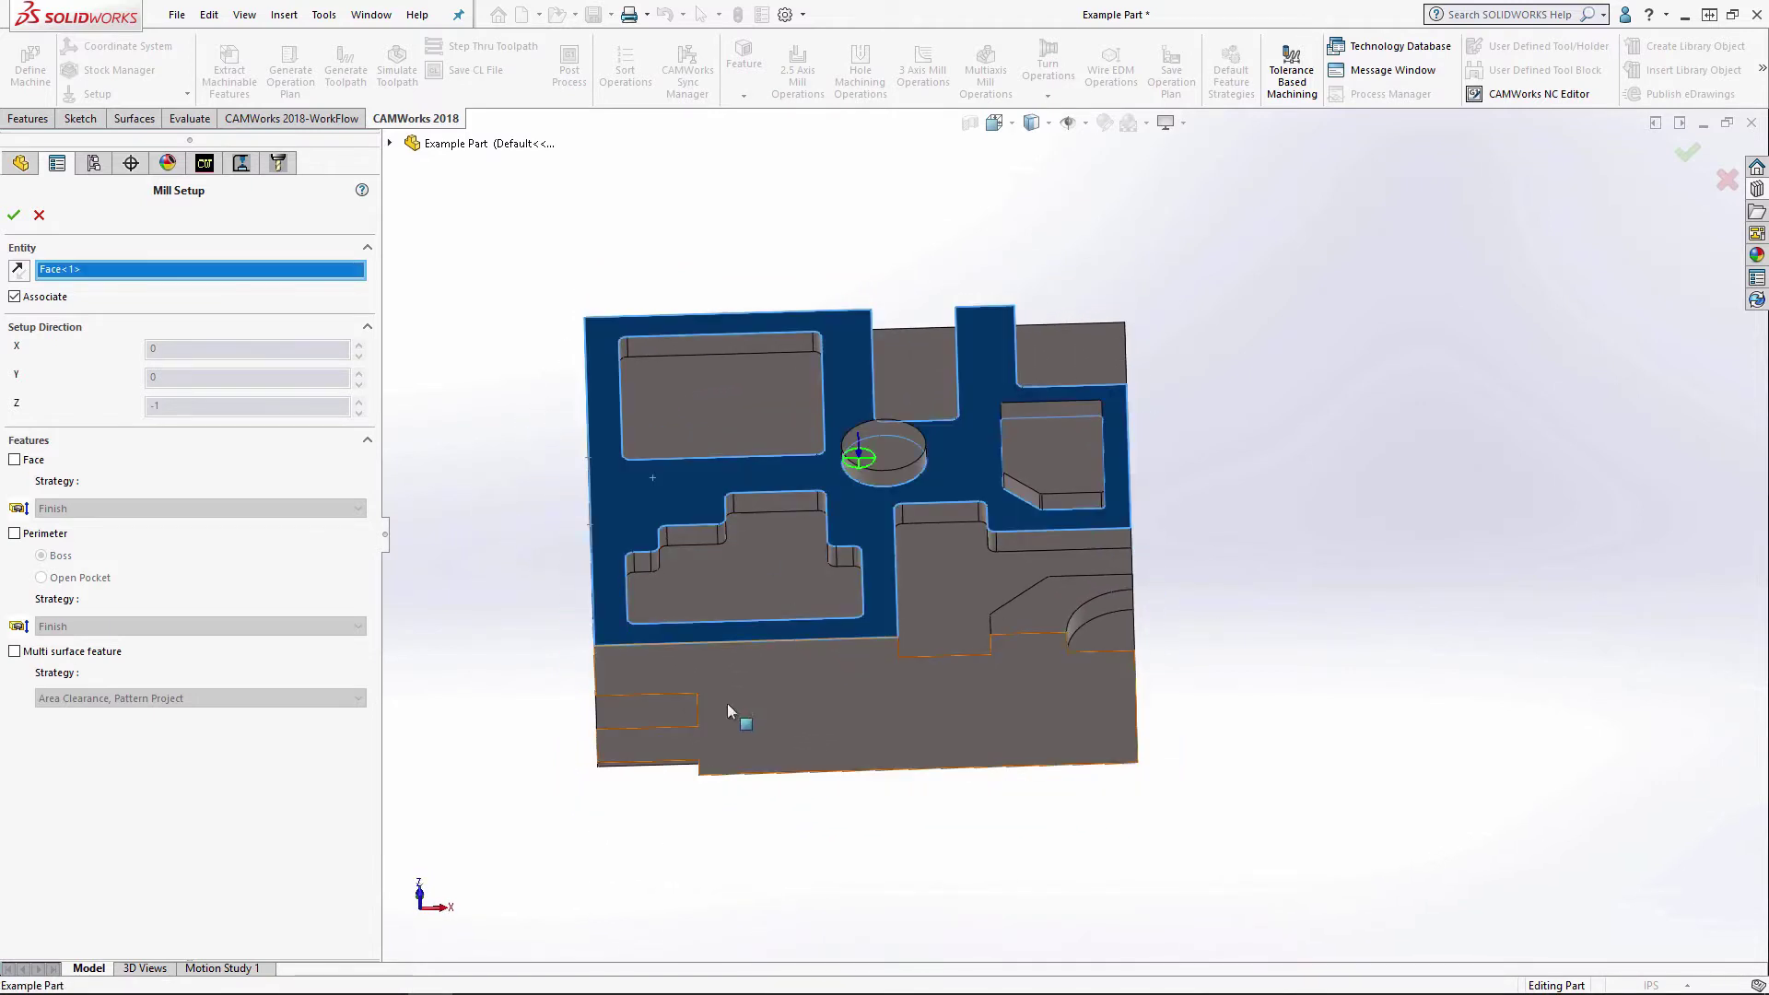
pyautogui.moveTo(688, 712); pyautogui.dragTo(505, 522, button='middle')
pyautogui.click(17, 217)
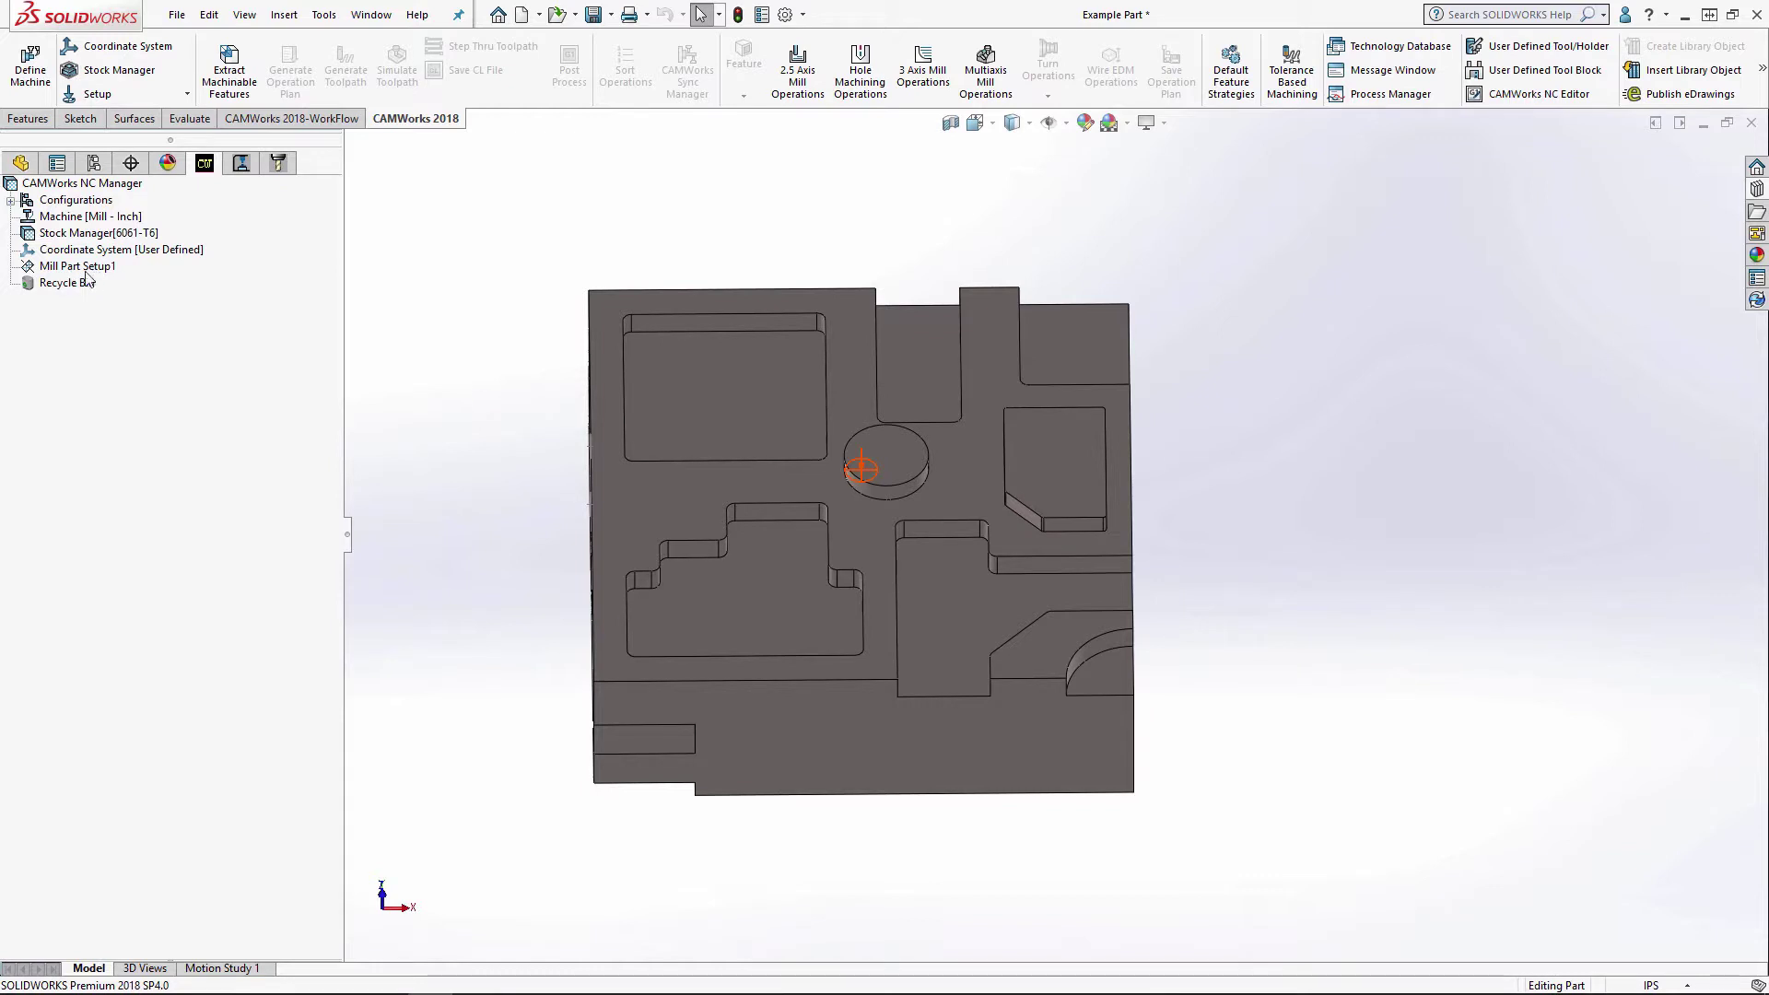
# - Start a 2.5 axis Open Pocket feature under Mill Part Setup1 with the part's top face as its profile
pyautogui.rightClick(88, 273)
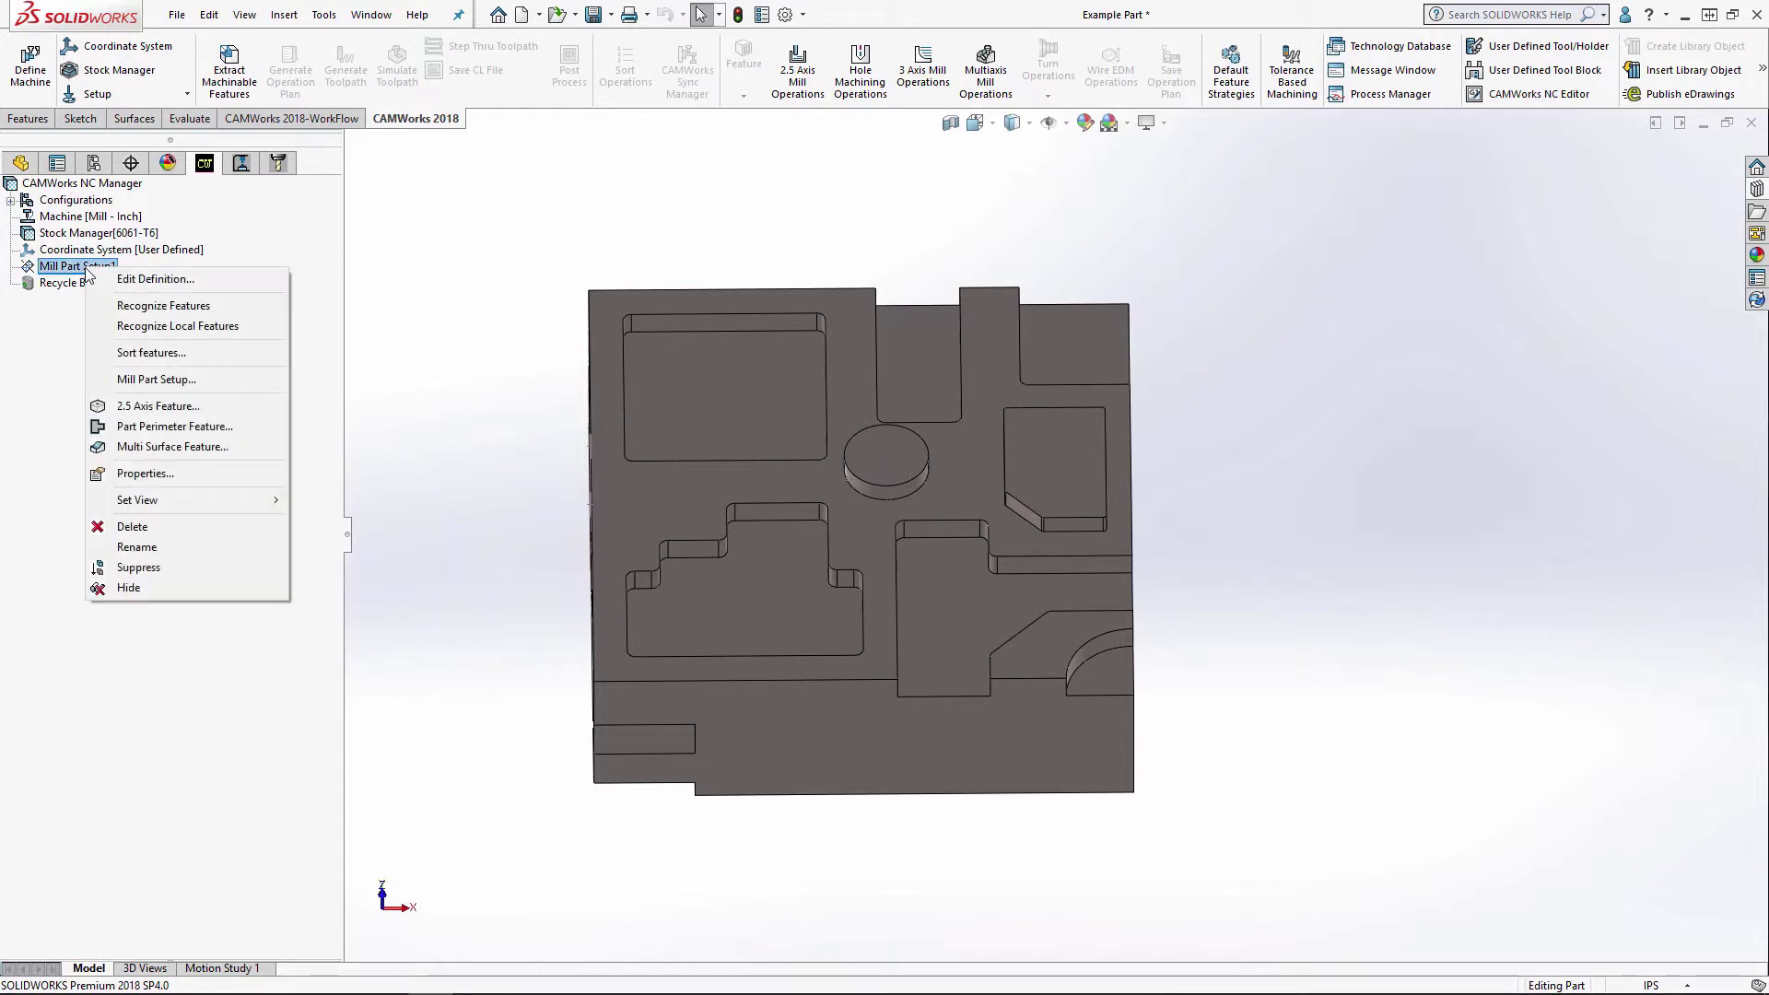
pyautogui.click(187, 409)
pyautogui.click(195, 371)
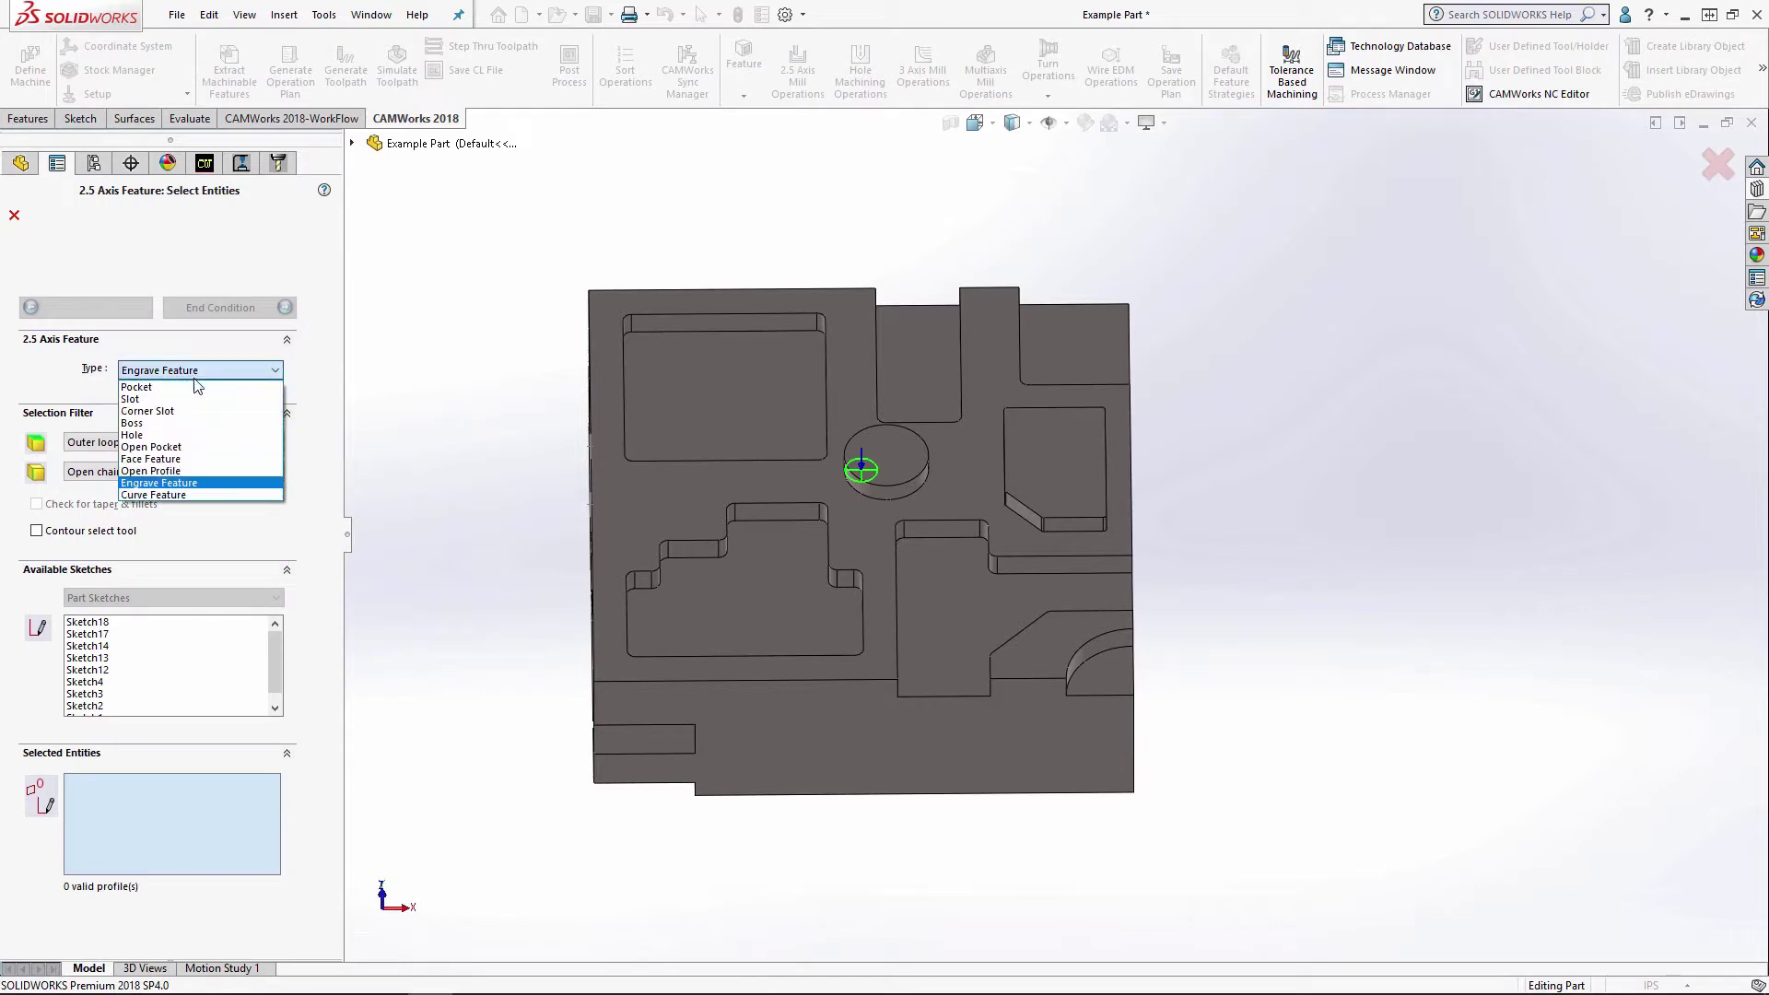
pyautogui.click(166, 446)
pyautogui.moveTo(510, 559); pyautogui.dragTo(506, 612, button='middle')
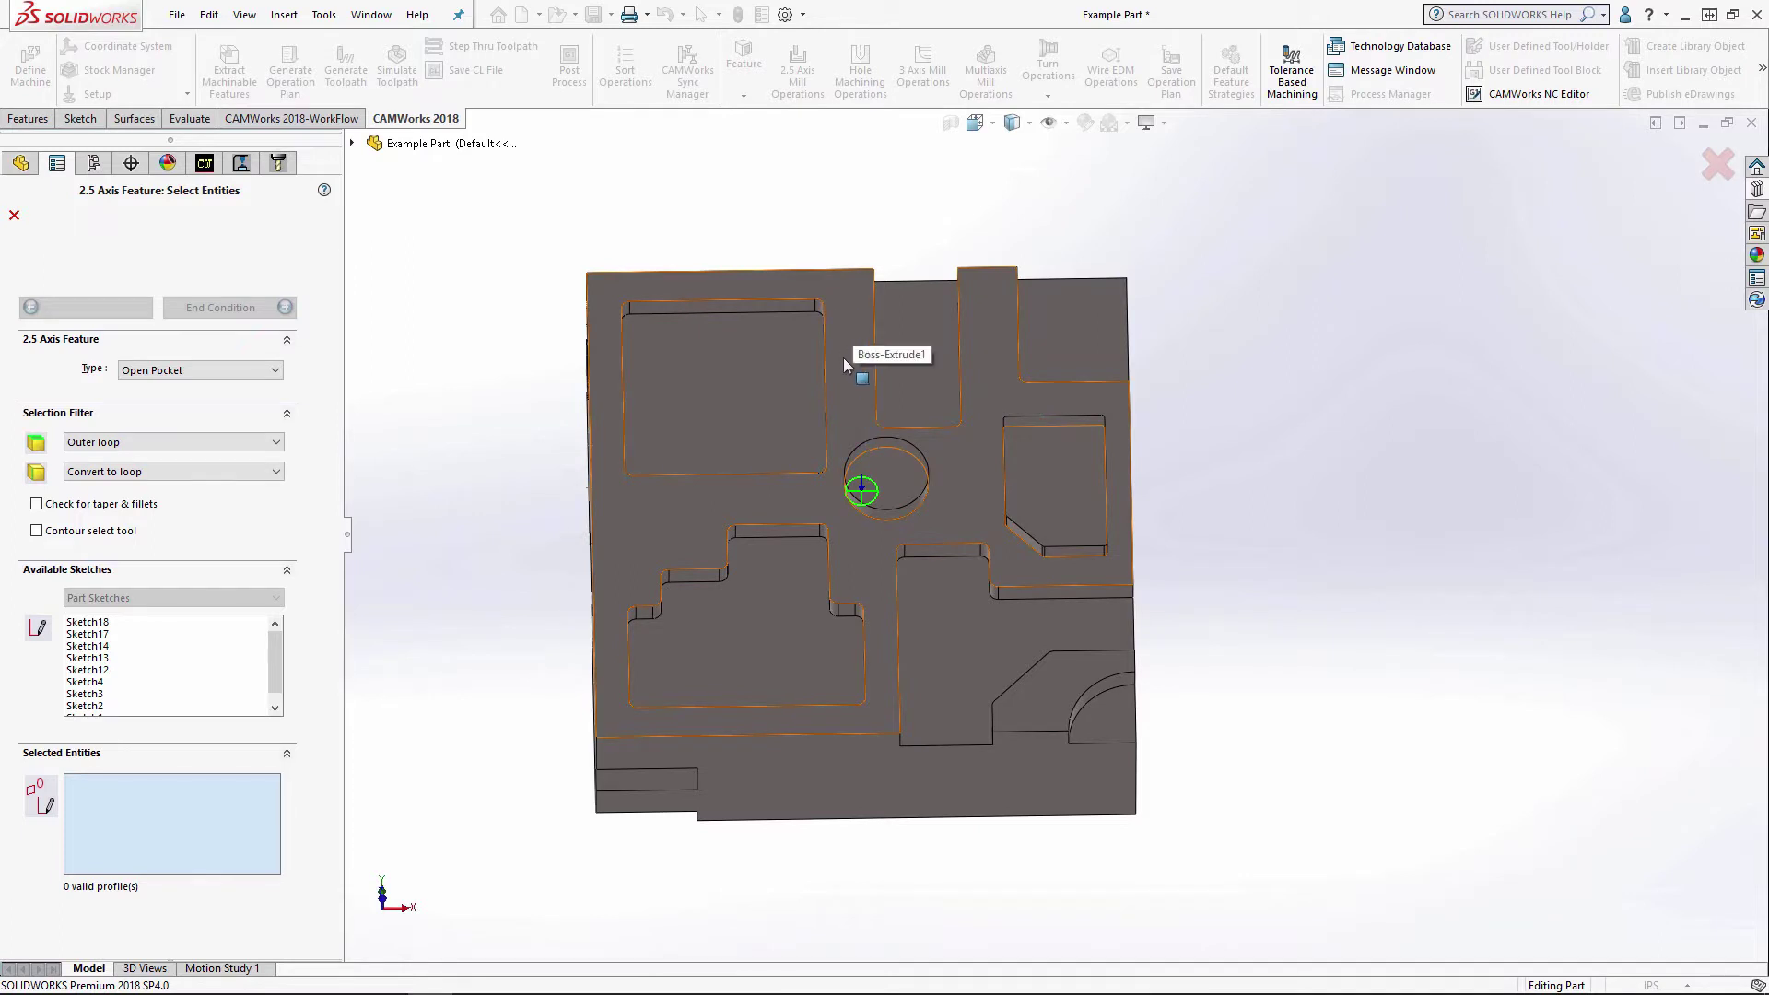
pyautogui.moveTo(850, 345); pyautogui.dragTo(942, 175, button='middle')
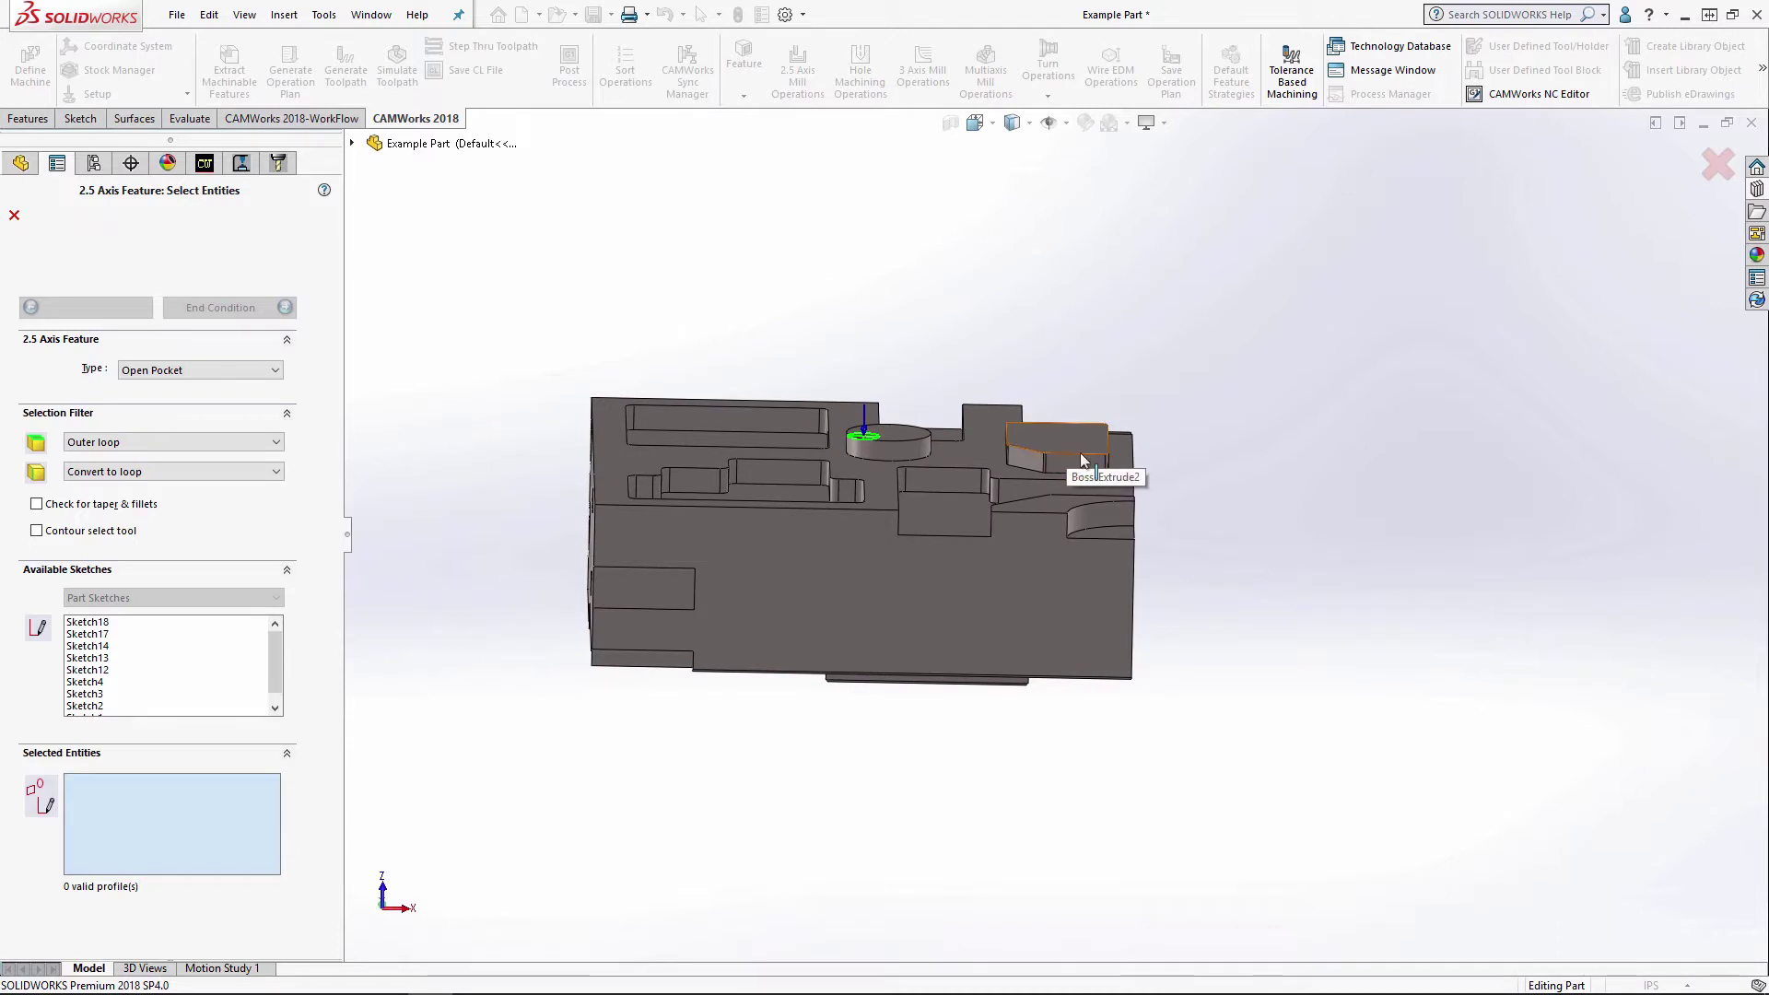
pyautogui.moveTo(874, 280); pyautogui.dragTo(867, 427, button='middle')
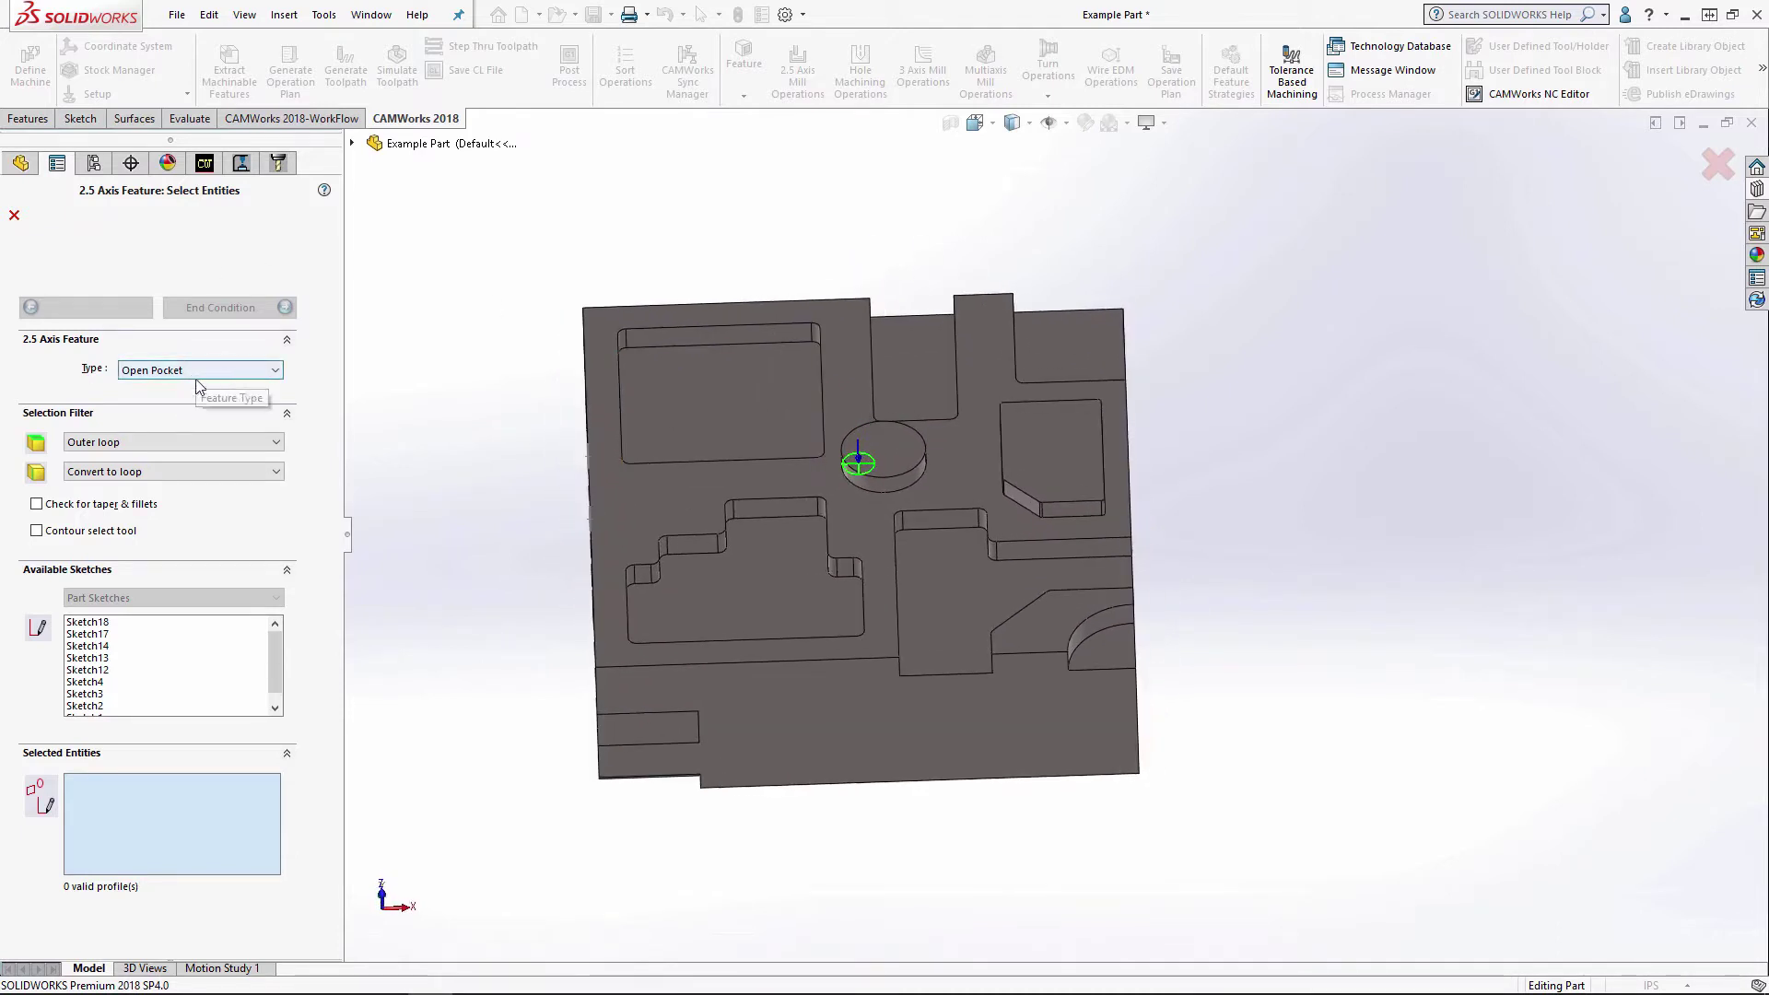
pyautogui.click(716, 490)
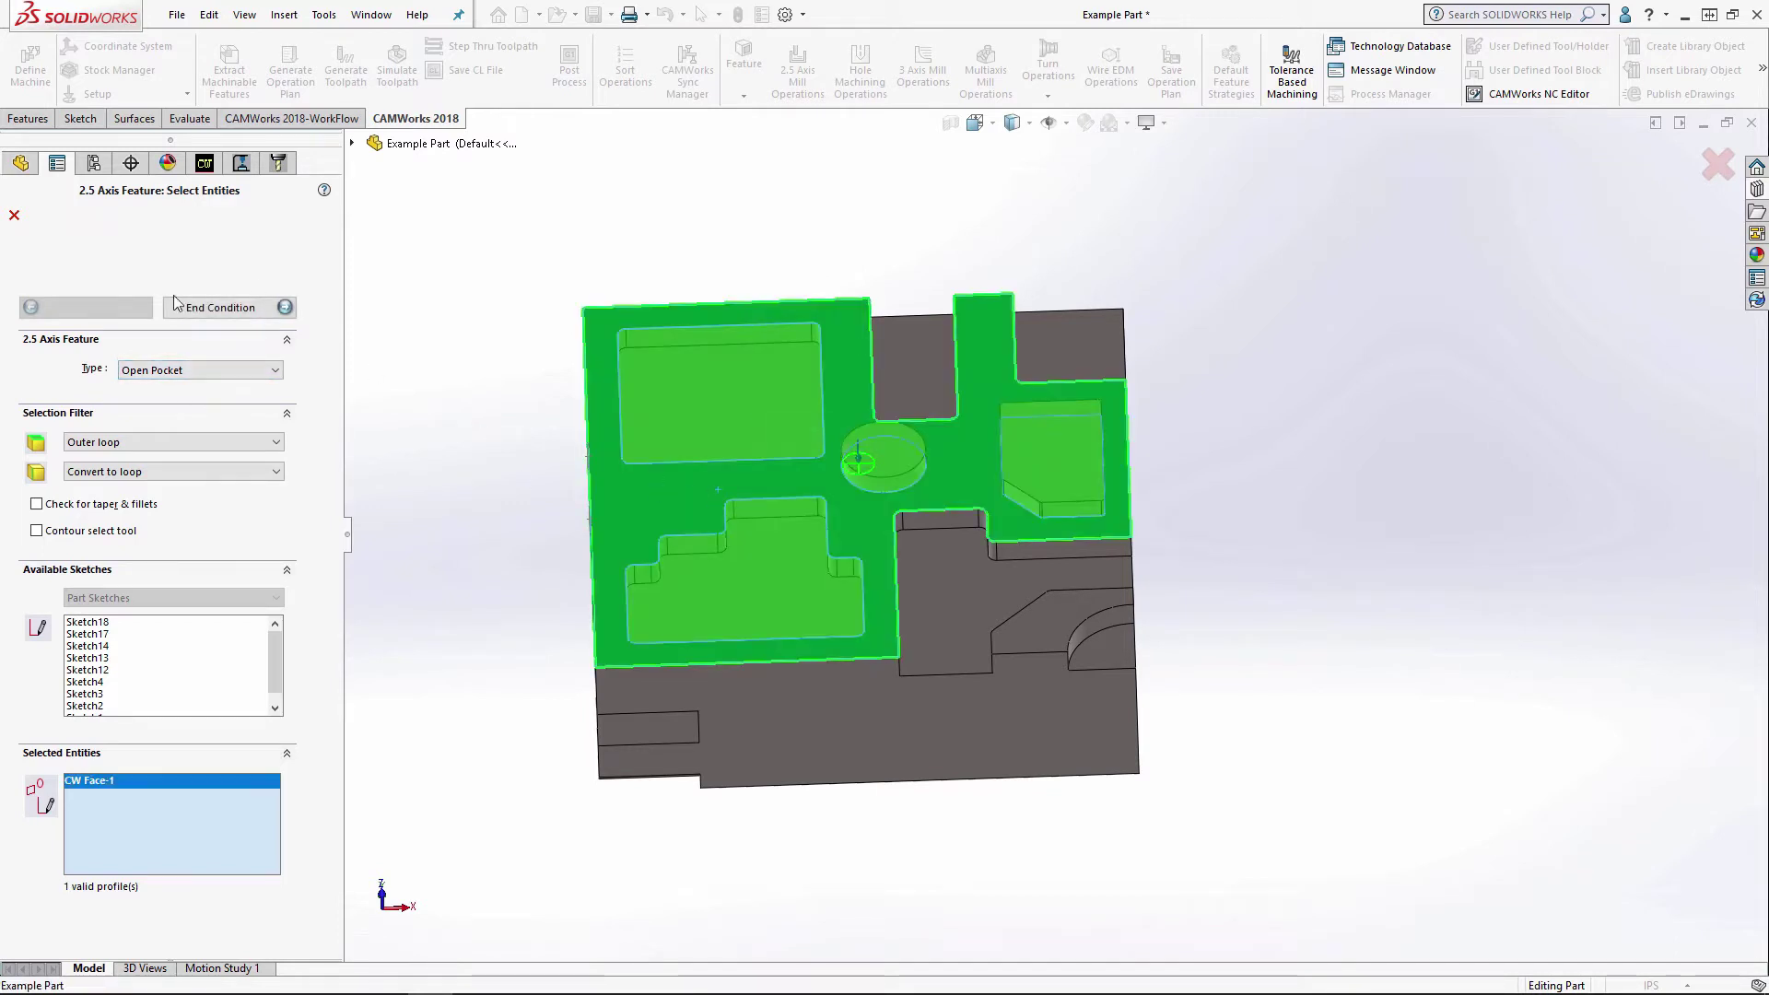
# - Set the open pocket's Direction 1 end condition to Upto Stock and insert the feature with the Rough-Finish strategy
pyautogui.click(175, 307)
pyautogui.moveTo(505, 579); pyautogui.dragTo(501, 411, button='middle')
pyautogui.click(155, 532)
pyautogui.click(168, 597)
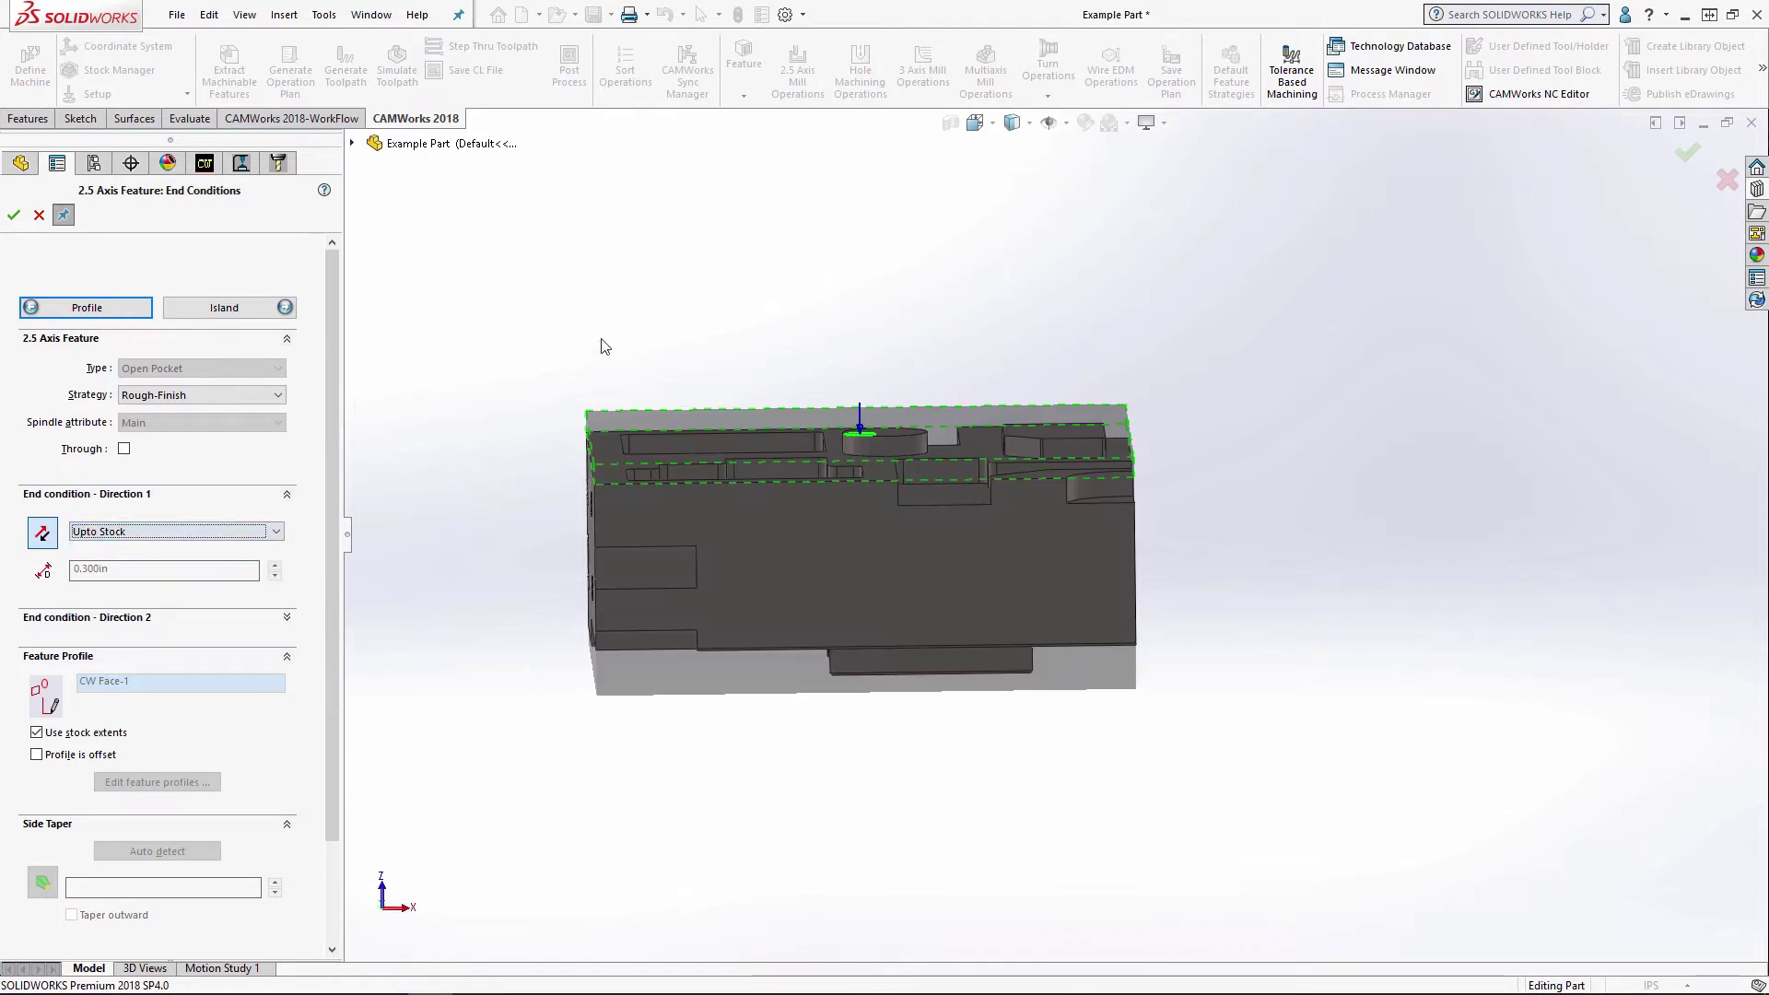
pyautogui.moveTo(600, 332); pyautogui.dragTo(564, 511, button='middle')
pyautogui.moveTo(632, 649); pyautogui.dragTo(1243, 772, button='middle')
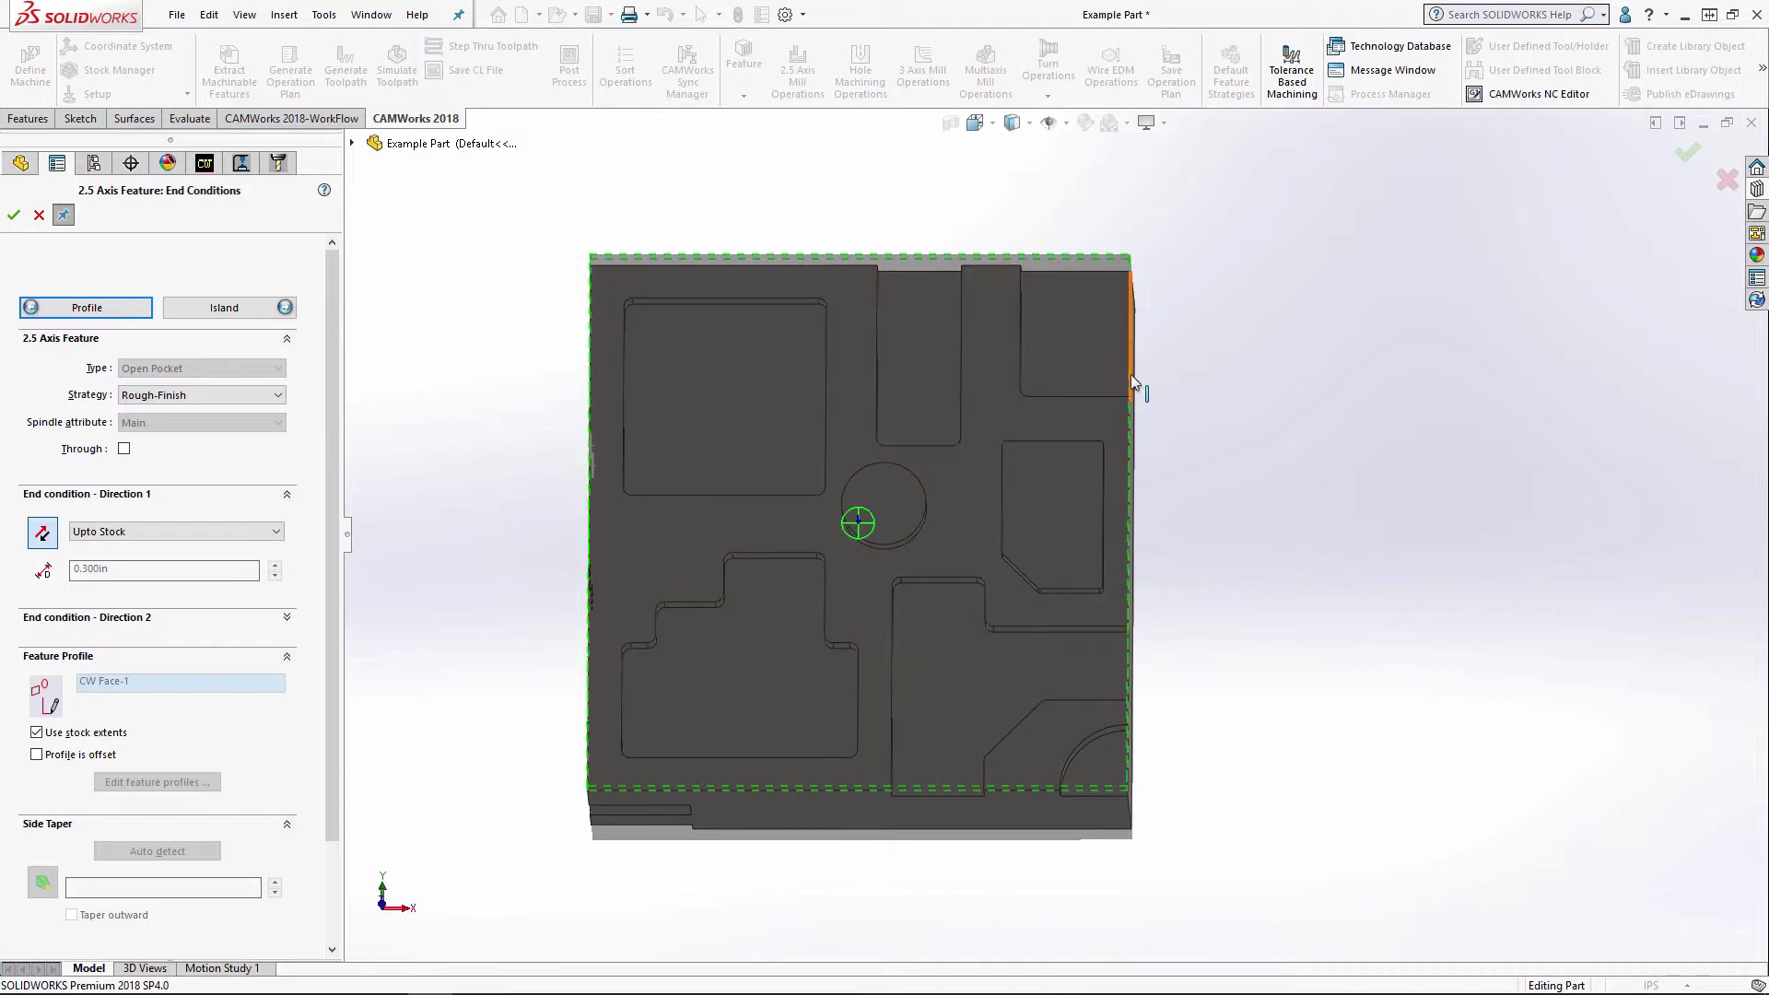
pyautogui.moveTo(1177, 350); pyautogui.dragTo(1183, 357, button='middle')
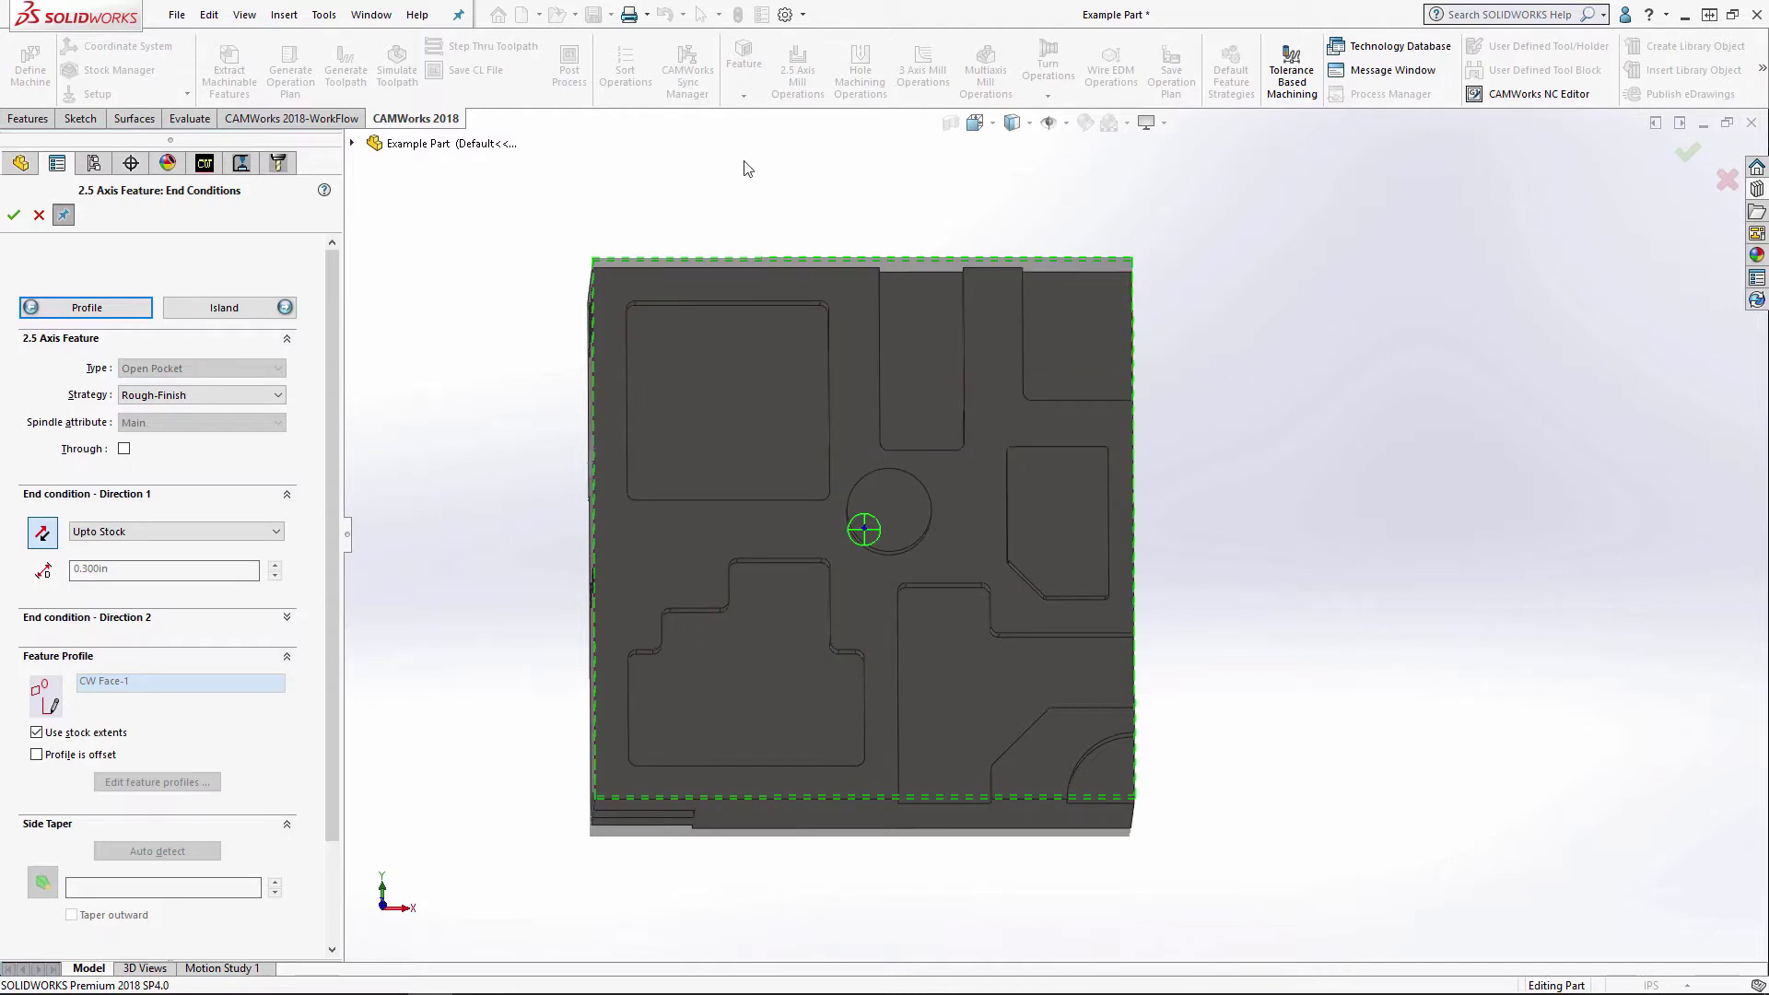
pyautogui.moveTo(623, 184); pyautogui.dragTo(614, 225, button='middle')
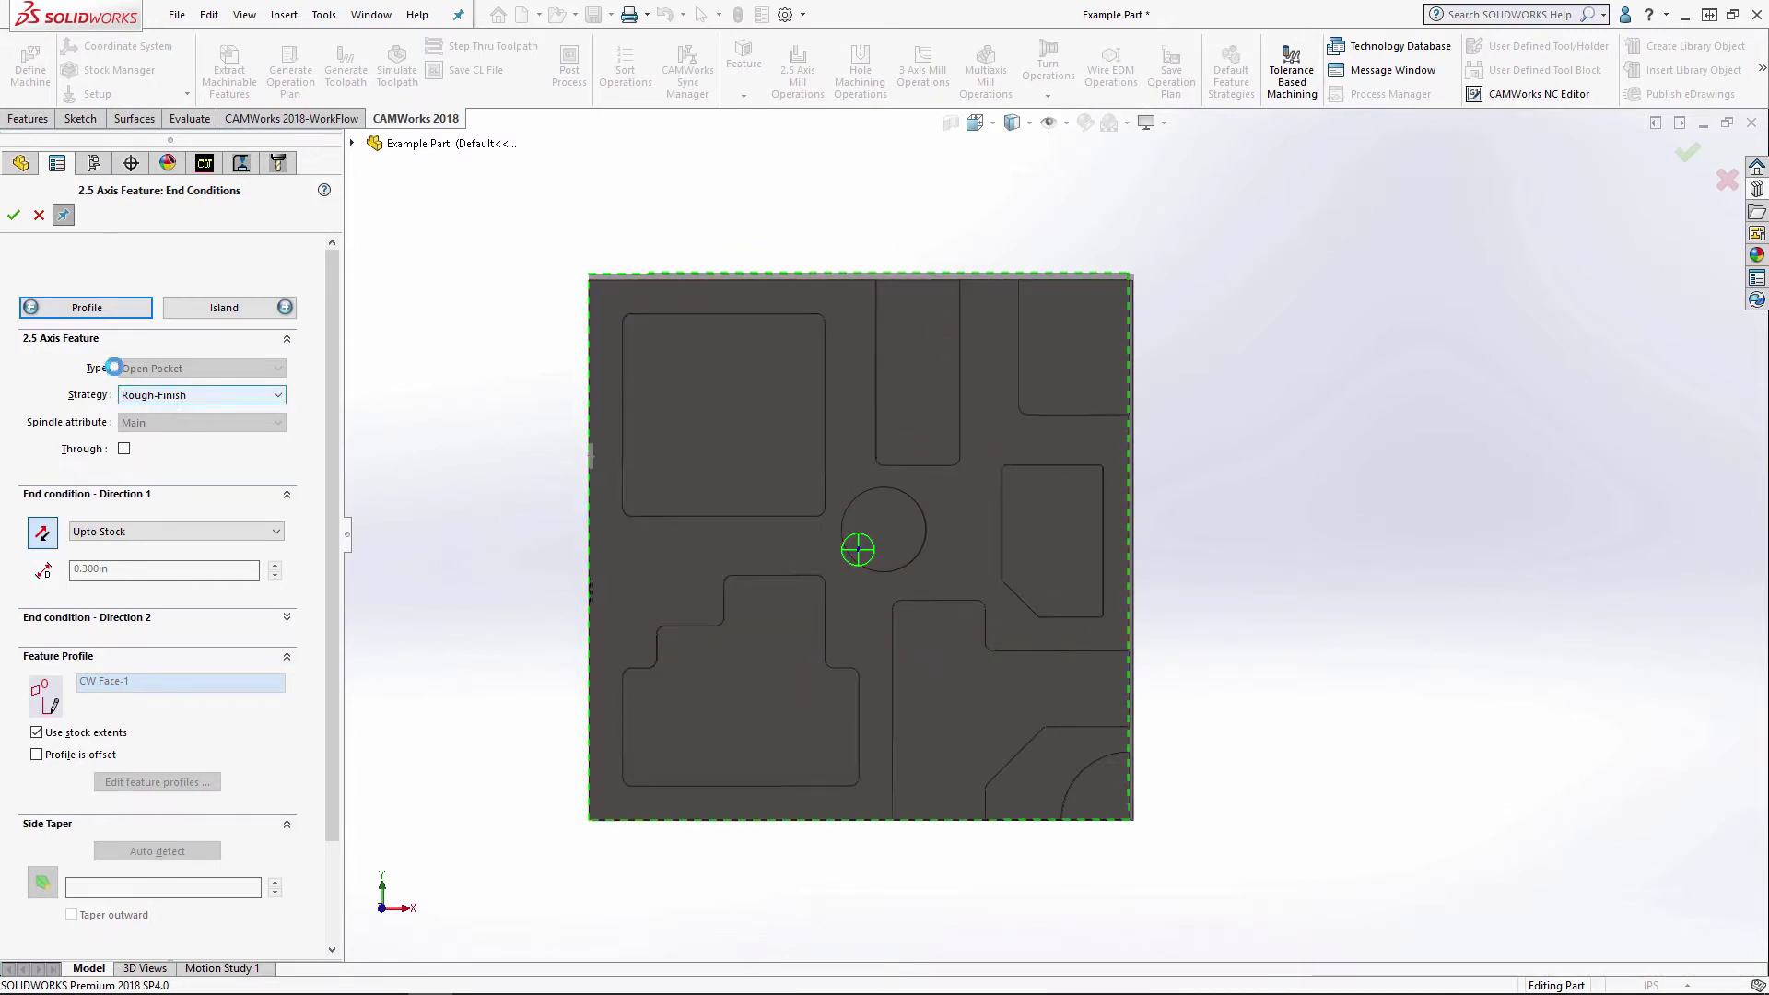
pyautogui.click(63, 221)
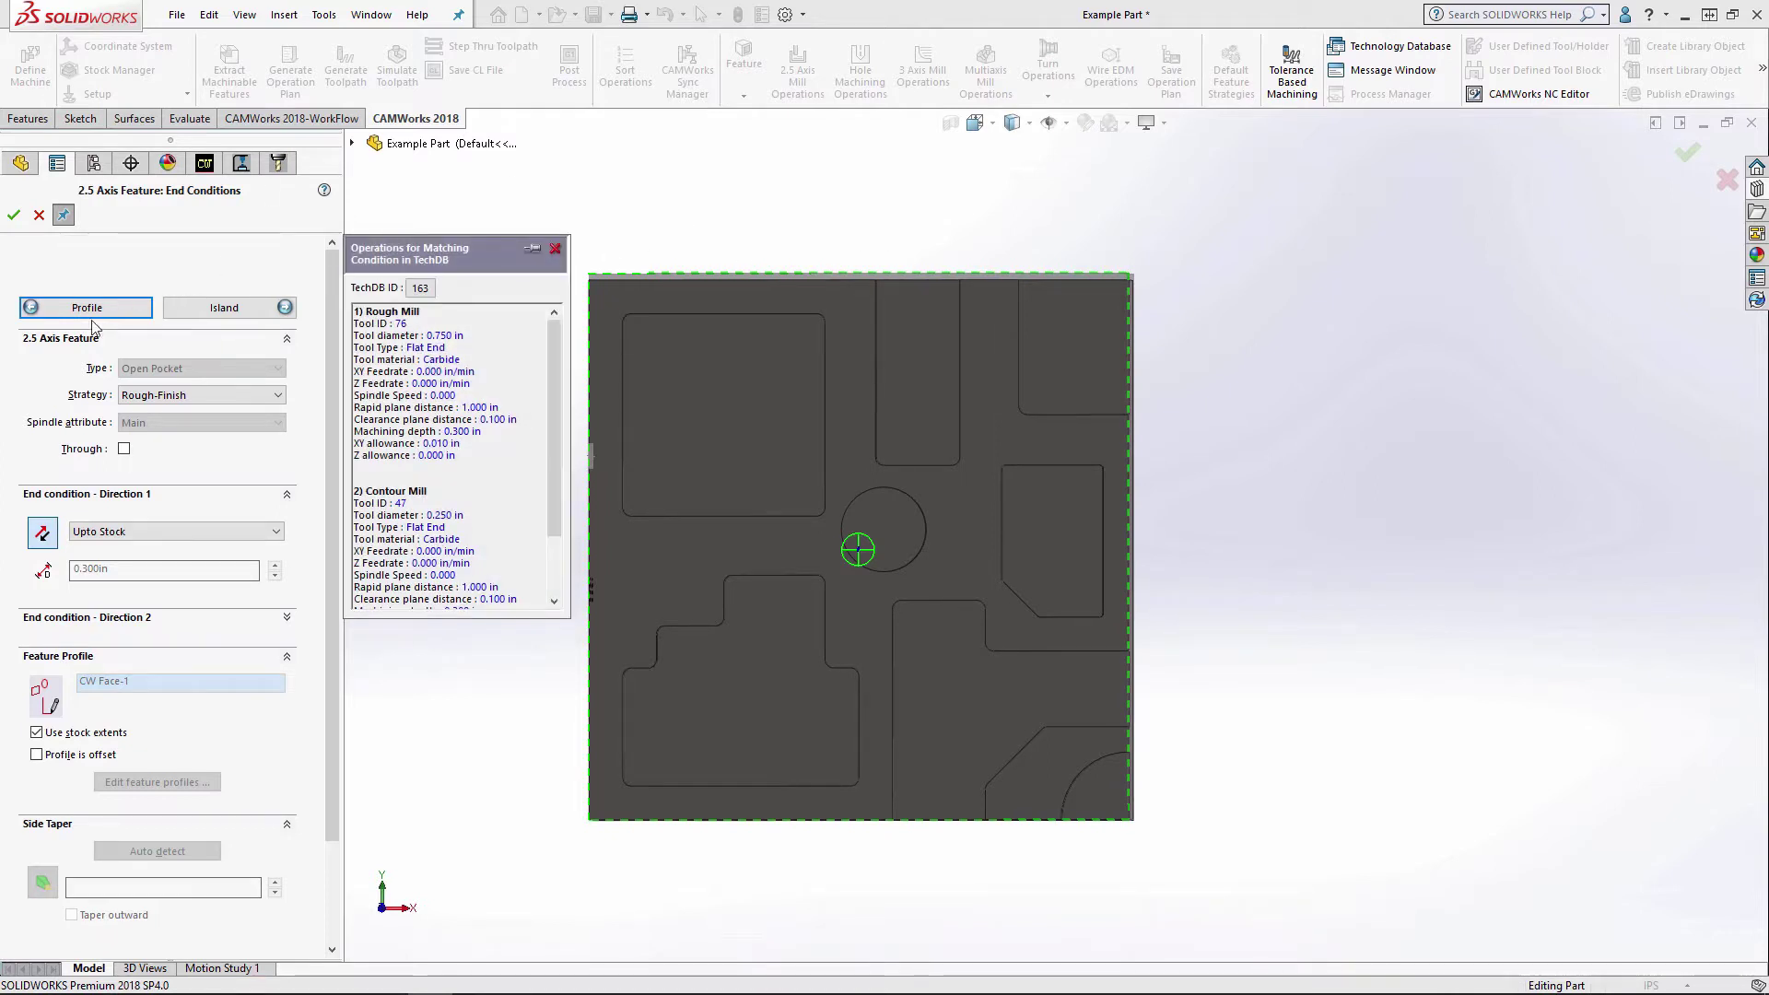
pyautogui.click(14, 218)
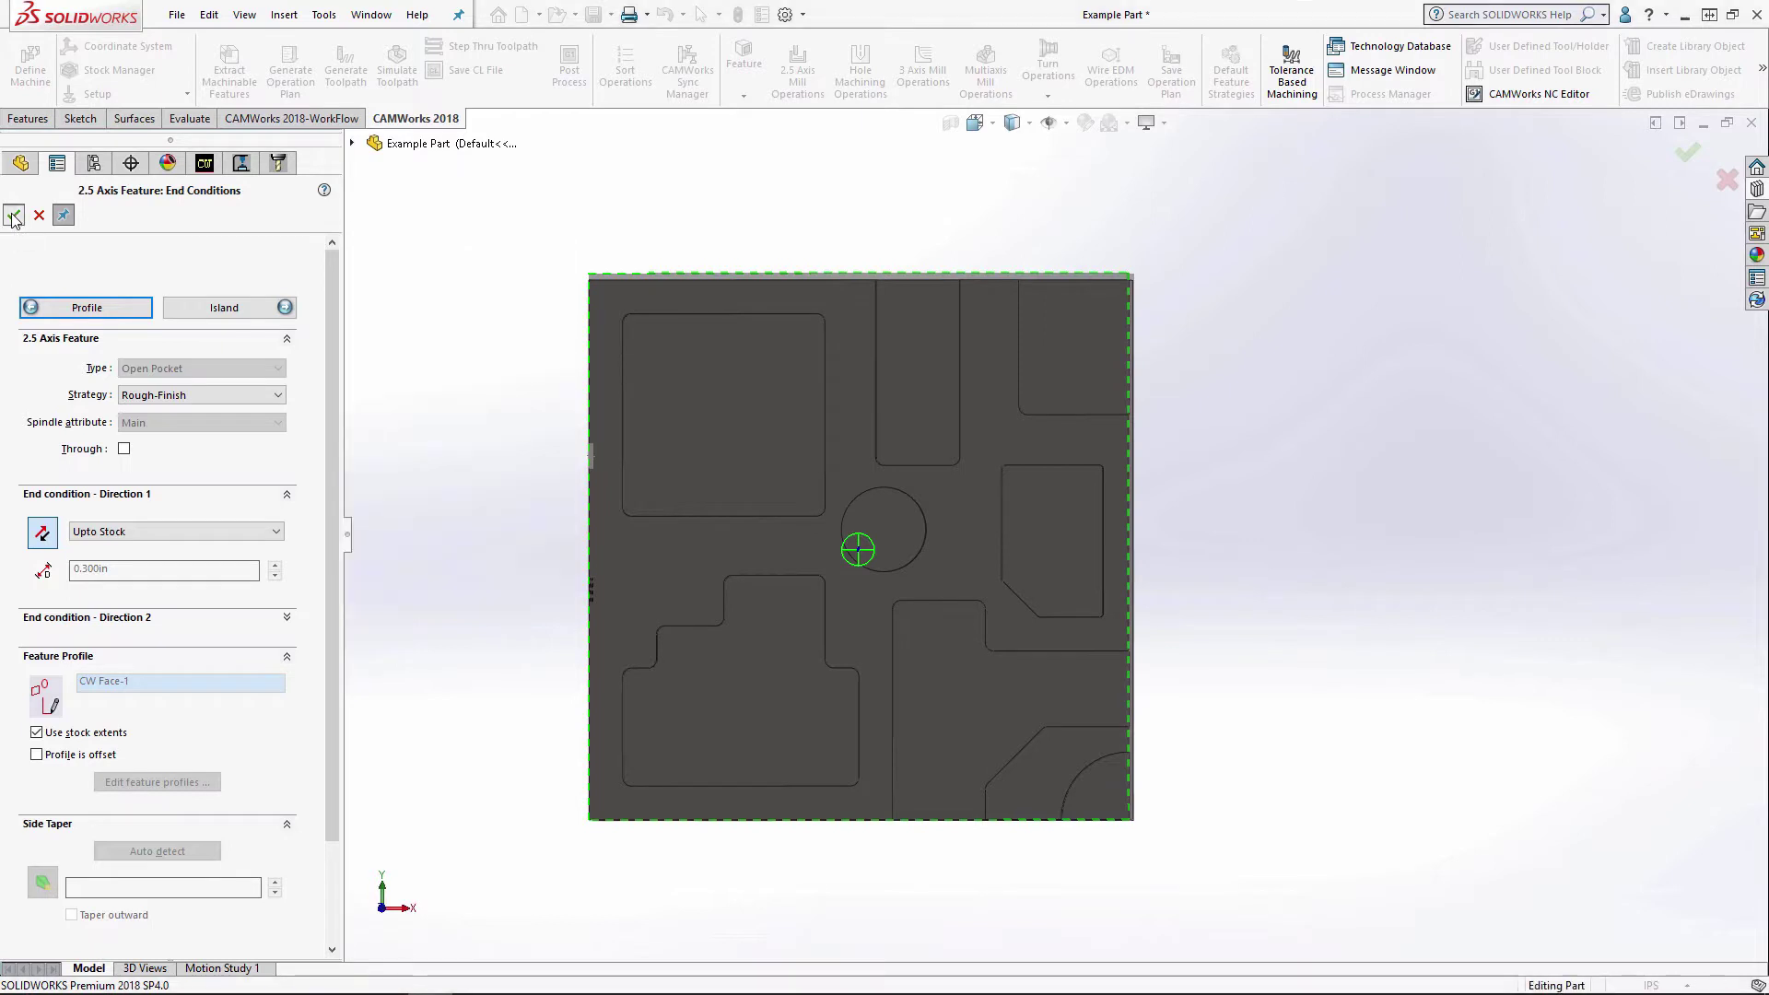
# - Choose the Pocket feature type and select the floors of the rectangular pocket and the stepped closed pocket as profiles
pyautogui.moveTo(472, 549); pyautogui.dragTo(489, 507, button='middle')
pyautogui.click(159, 372)
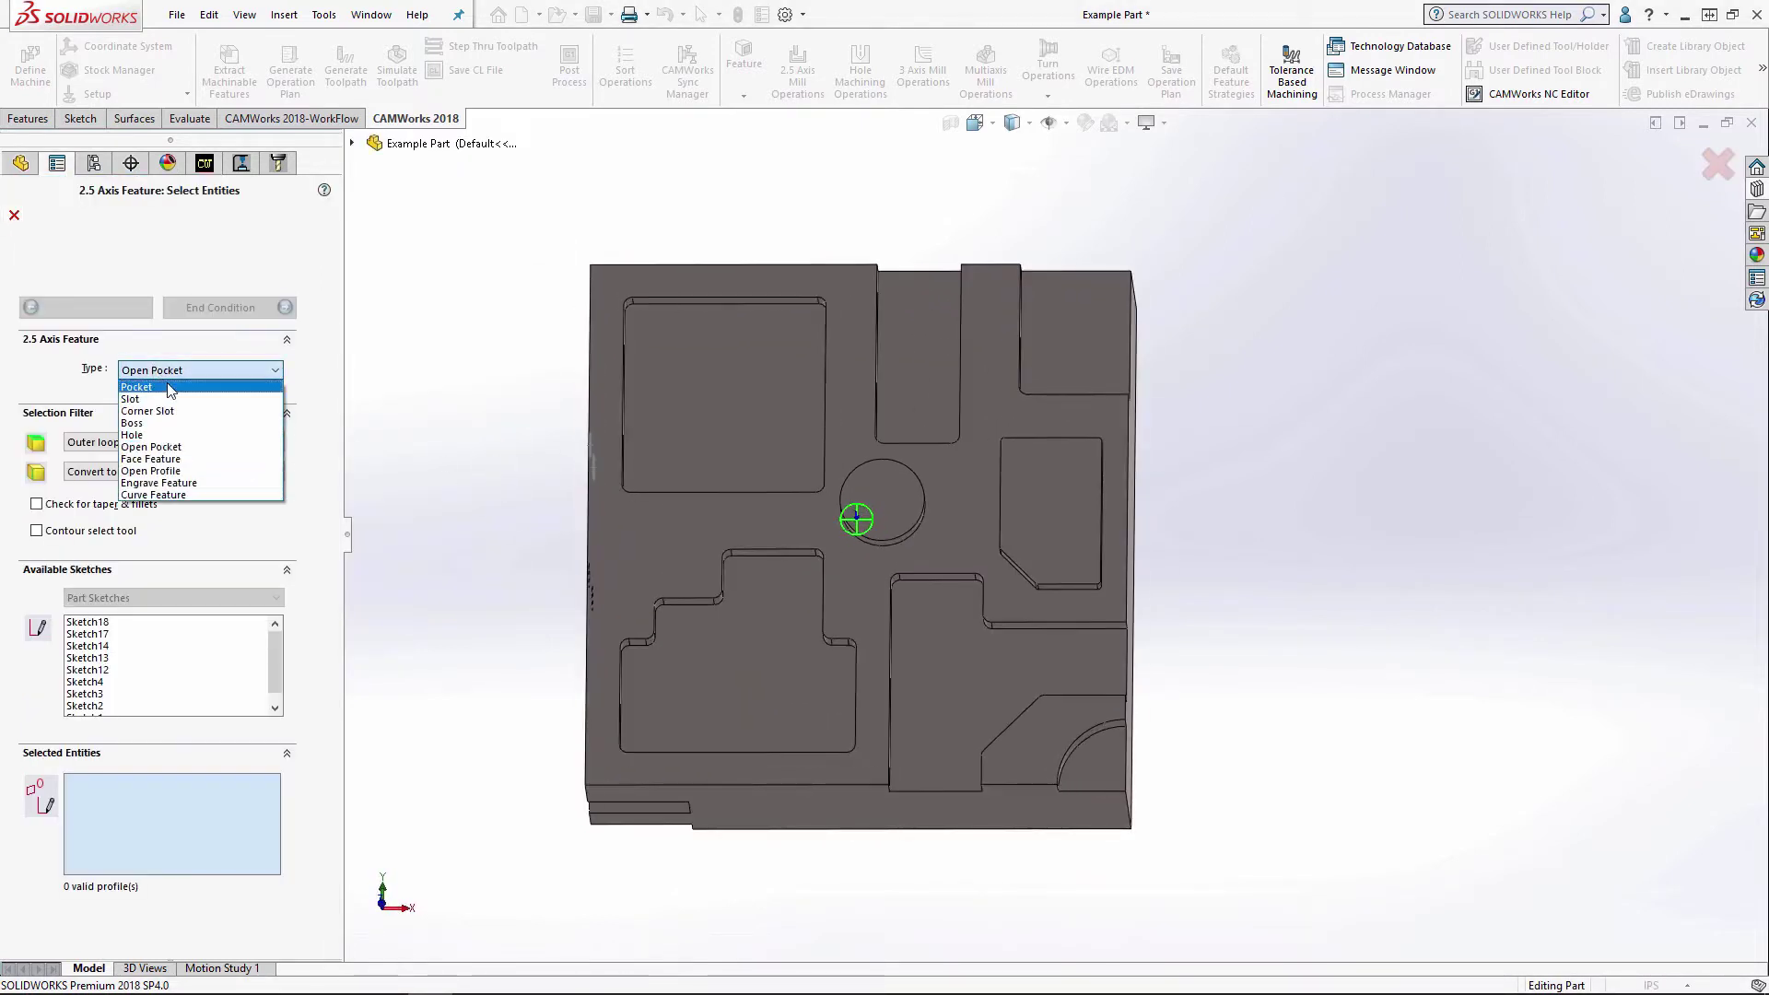
pyautogui.click(156, 396)
pyautogui.click(728, 390)
pyautogui.click(759, 662)
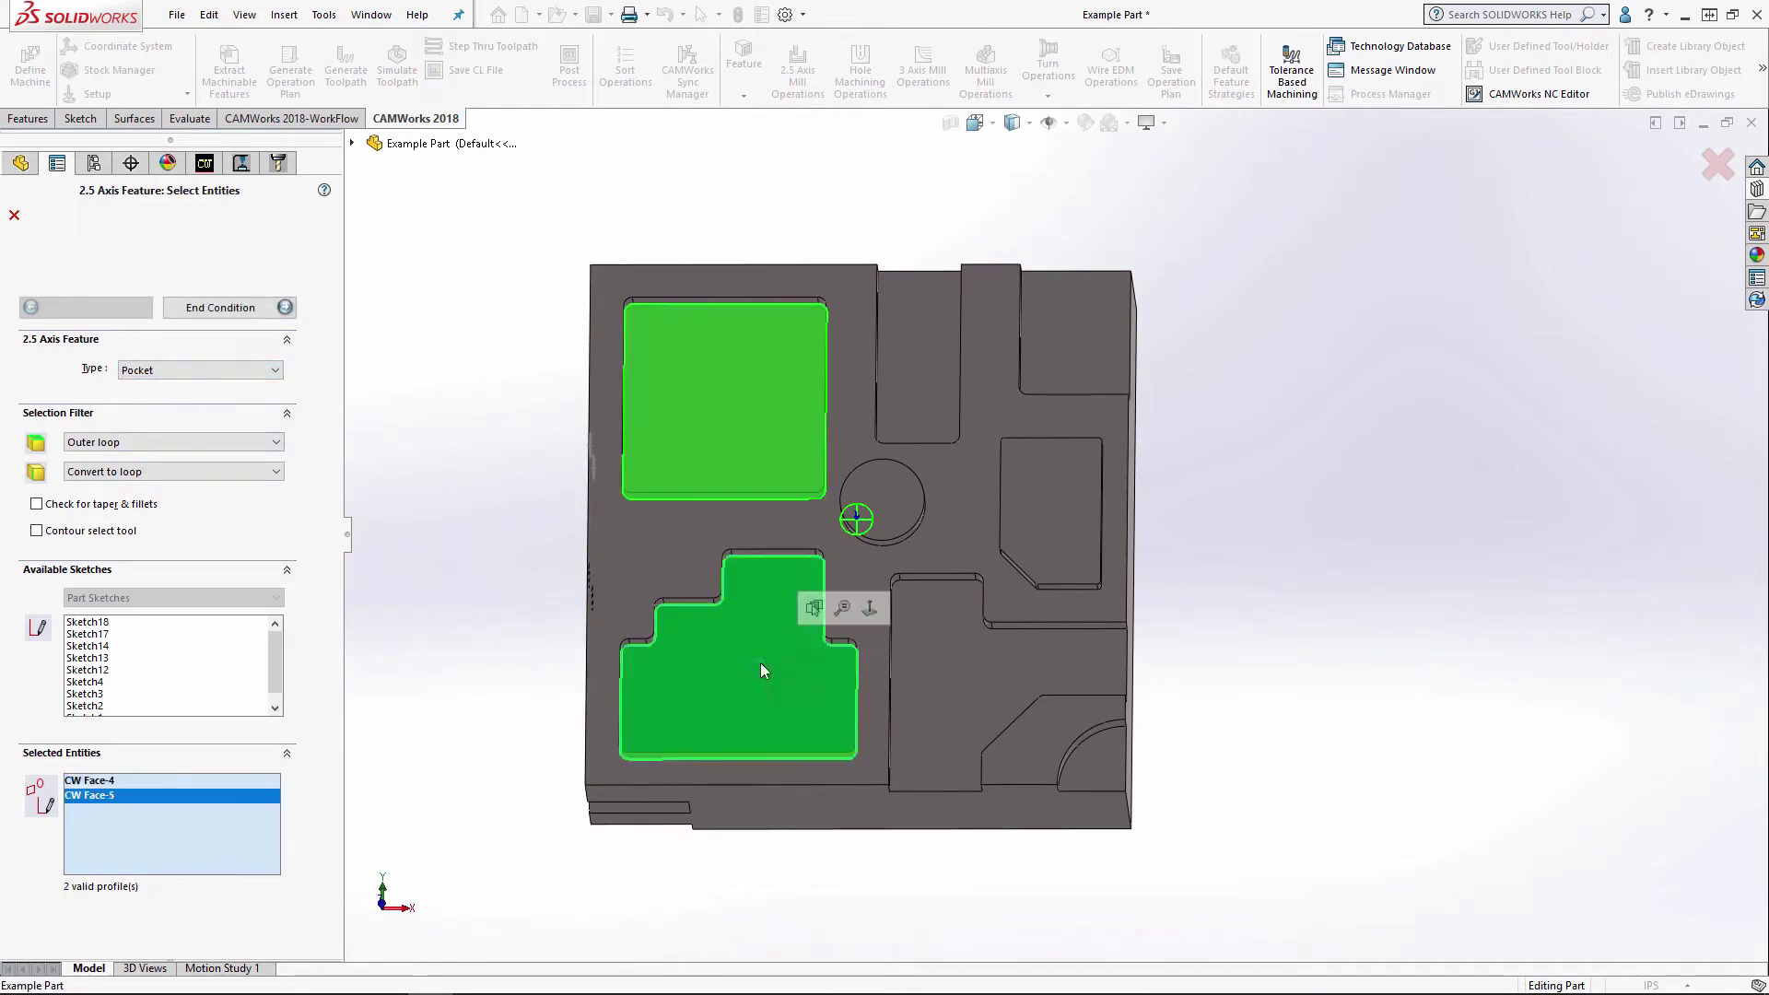
pyautogui.moveTo(405, 626); pyautogui.dragTo(395, 539, button='middle')
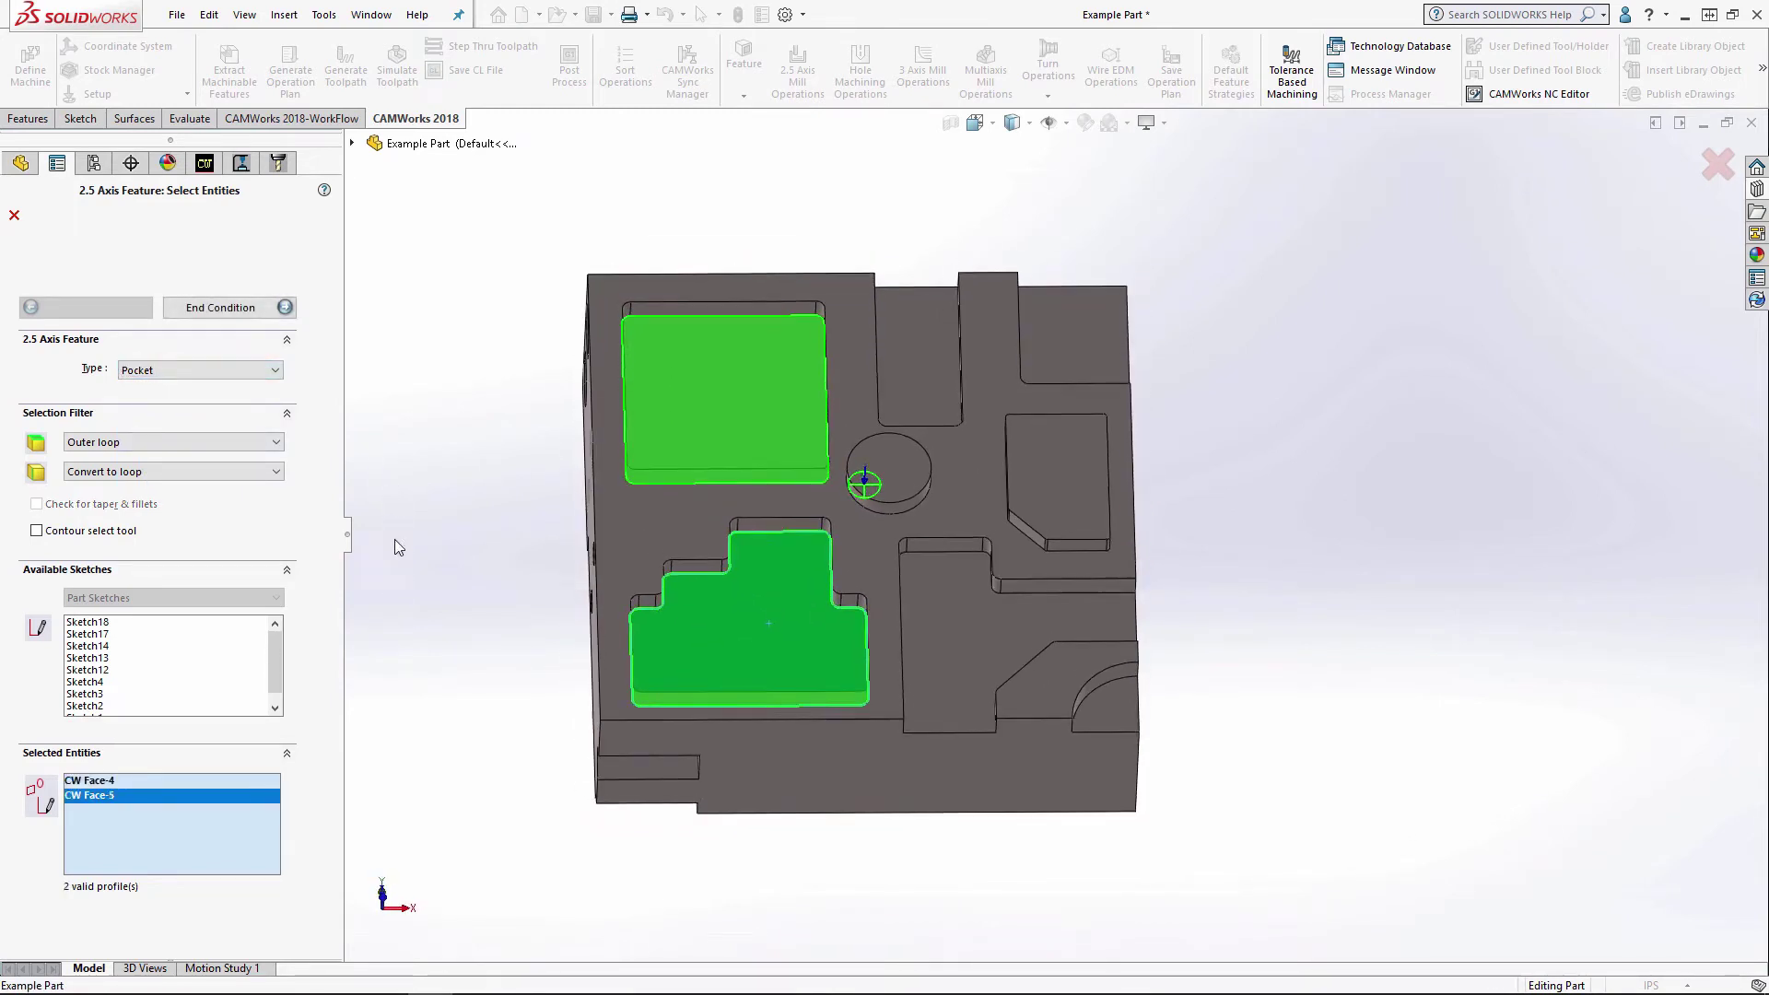
# - End both pockets Upto Face at the part's top face, set their strategy to Rough-Finish and insert them
pyautogui.click(220, 306)
pyautogui.click(606, 307)
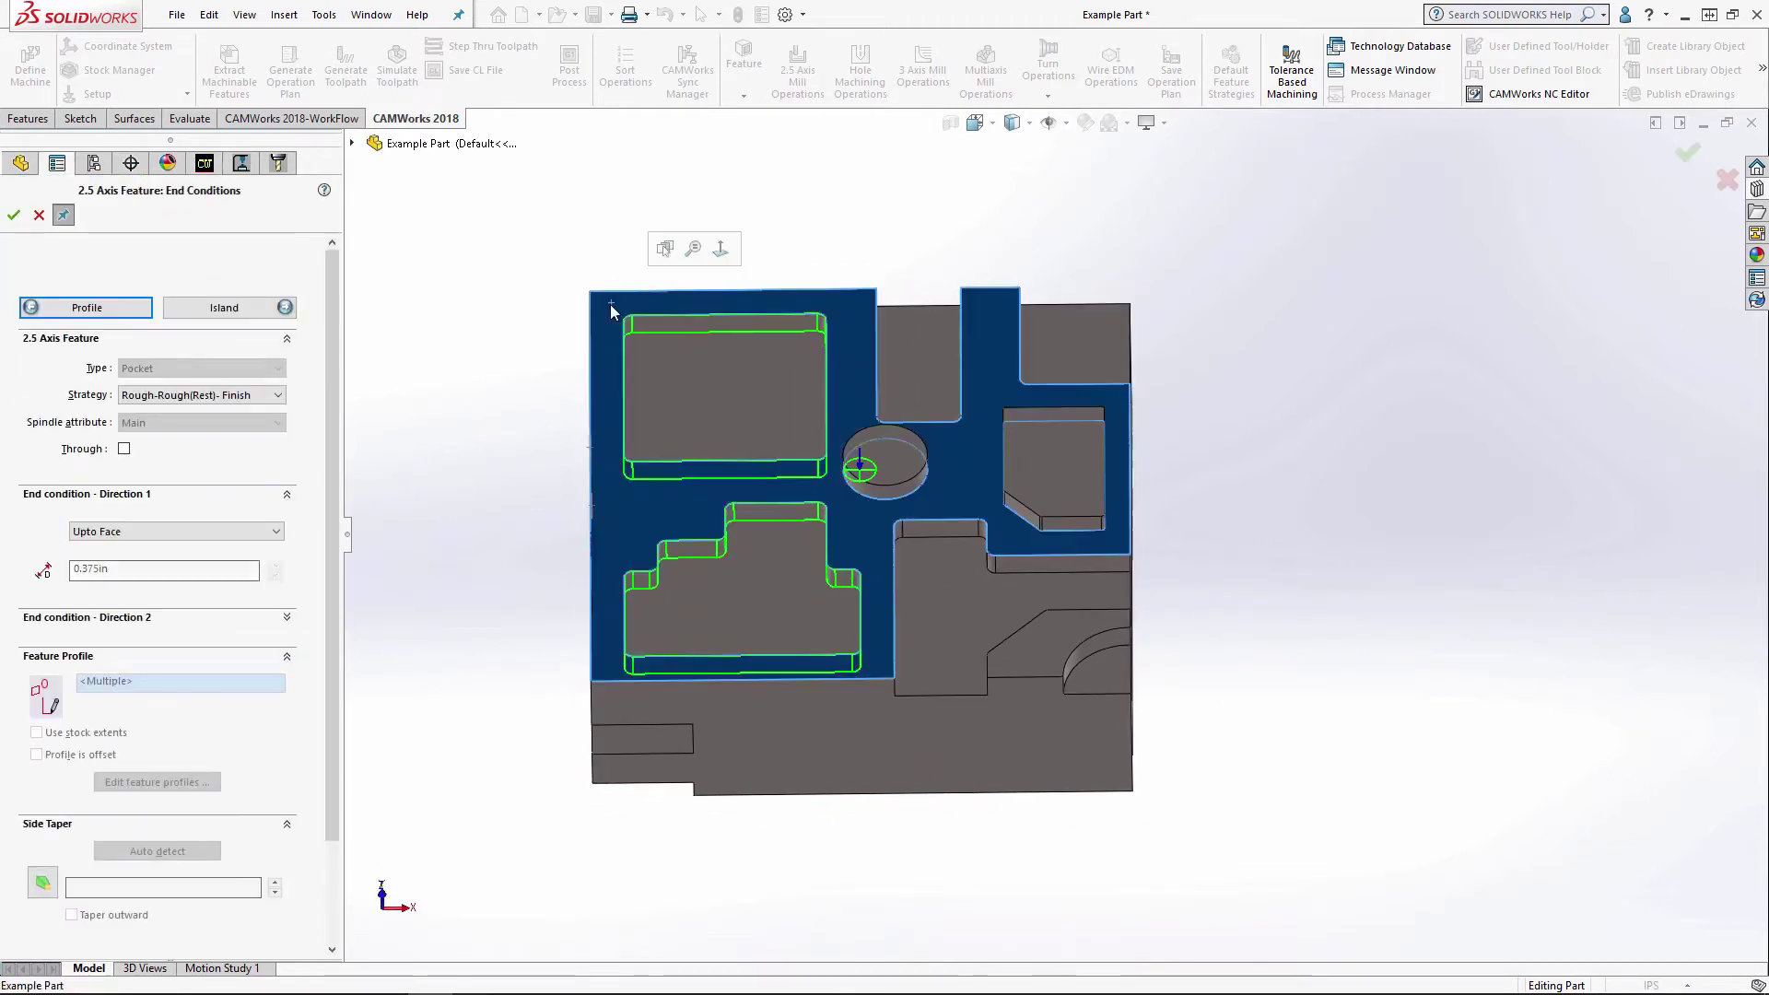
pyautogui.moveTo(516, 516); pyautogui.dragTo(505, 632, button='middle')
pyautogui.moveTo(524, 448); pyautogui.dragTo(513, 482, button='middle')
pyautogui.click(180, 396)
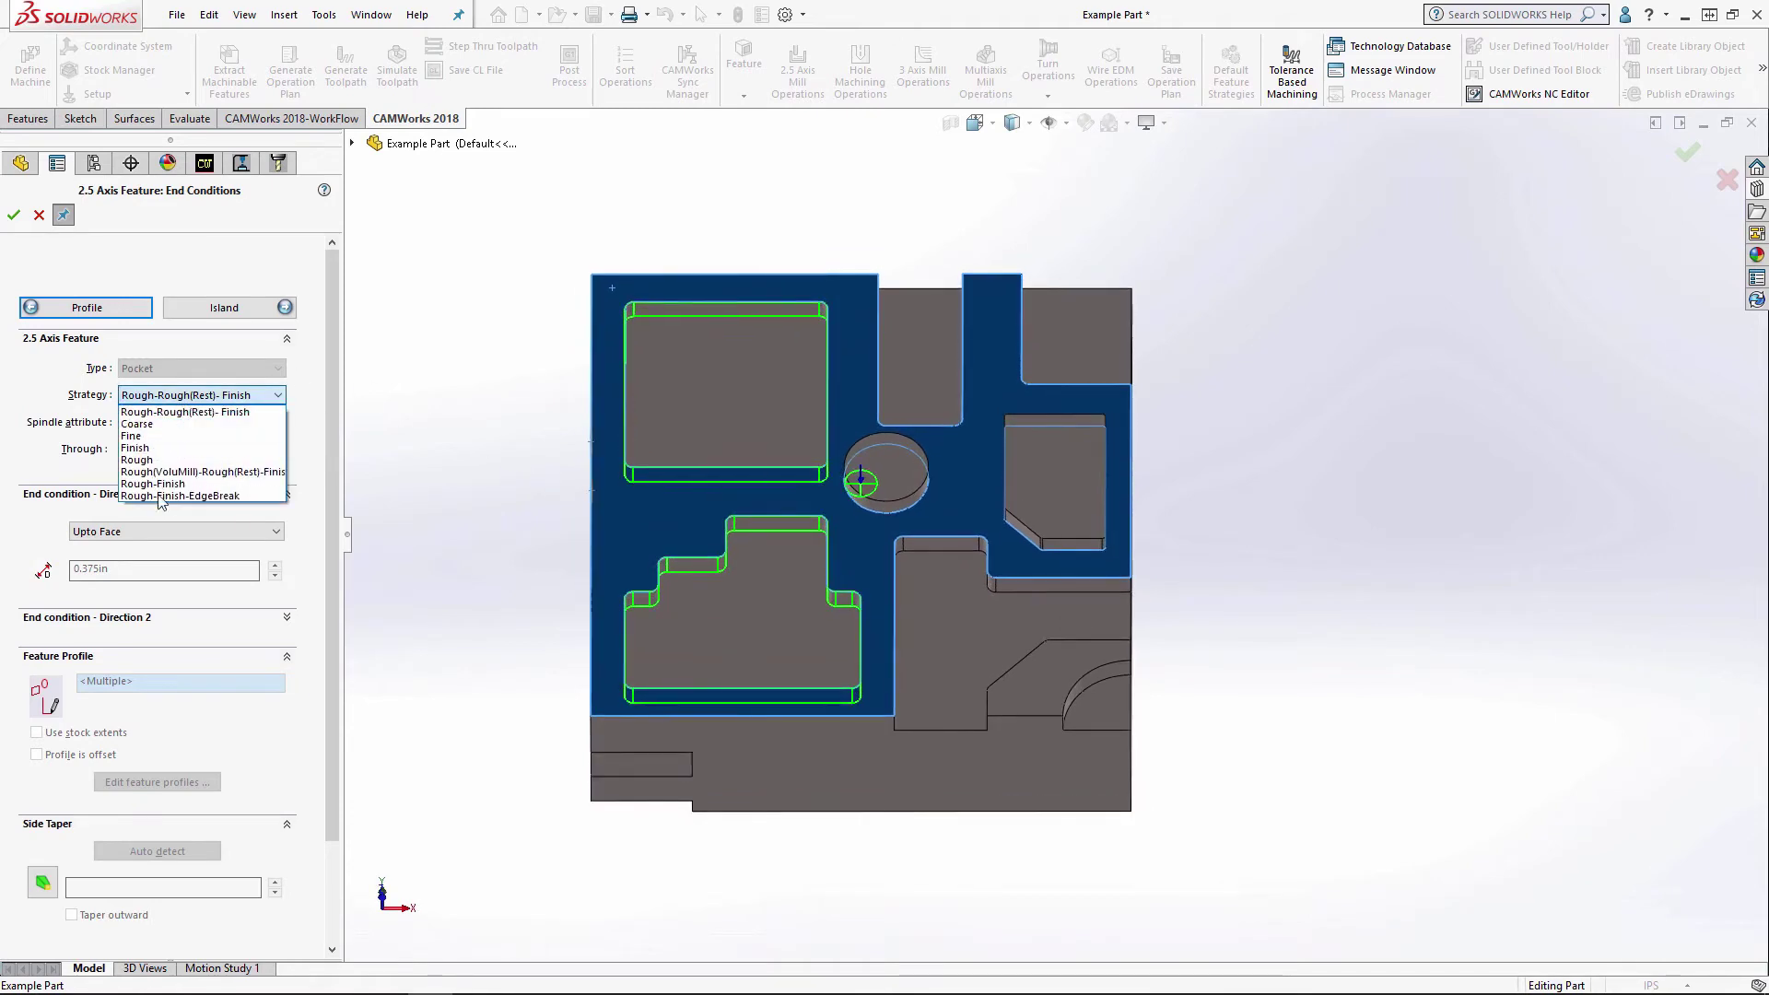
pyautogui.click(179, 483)
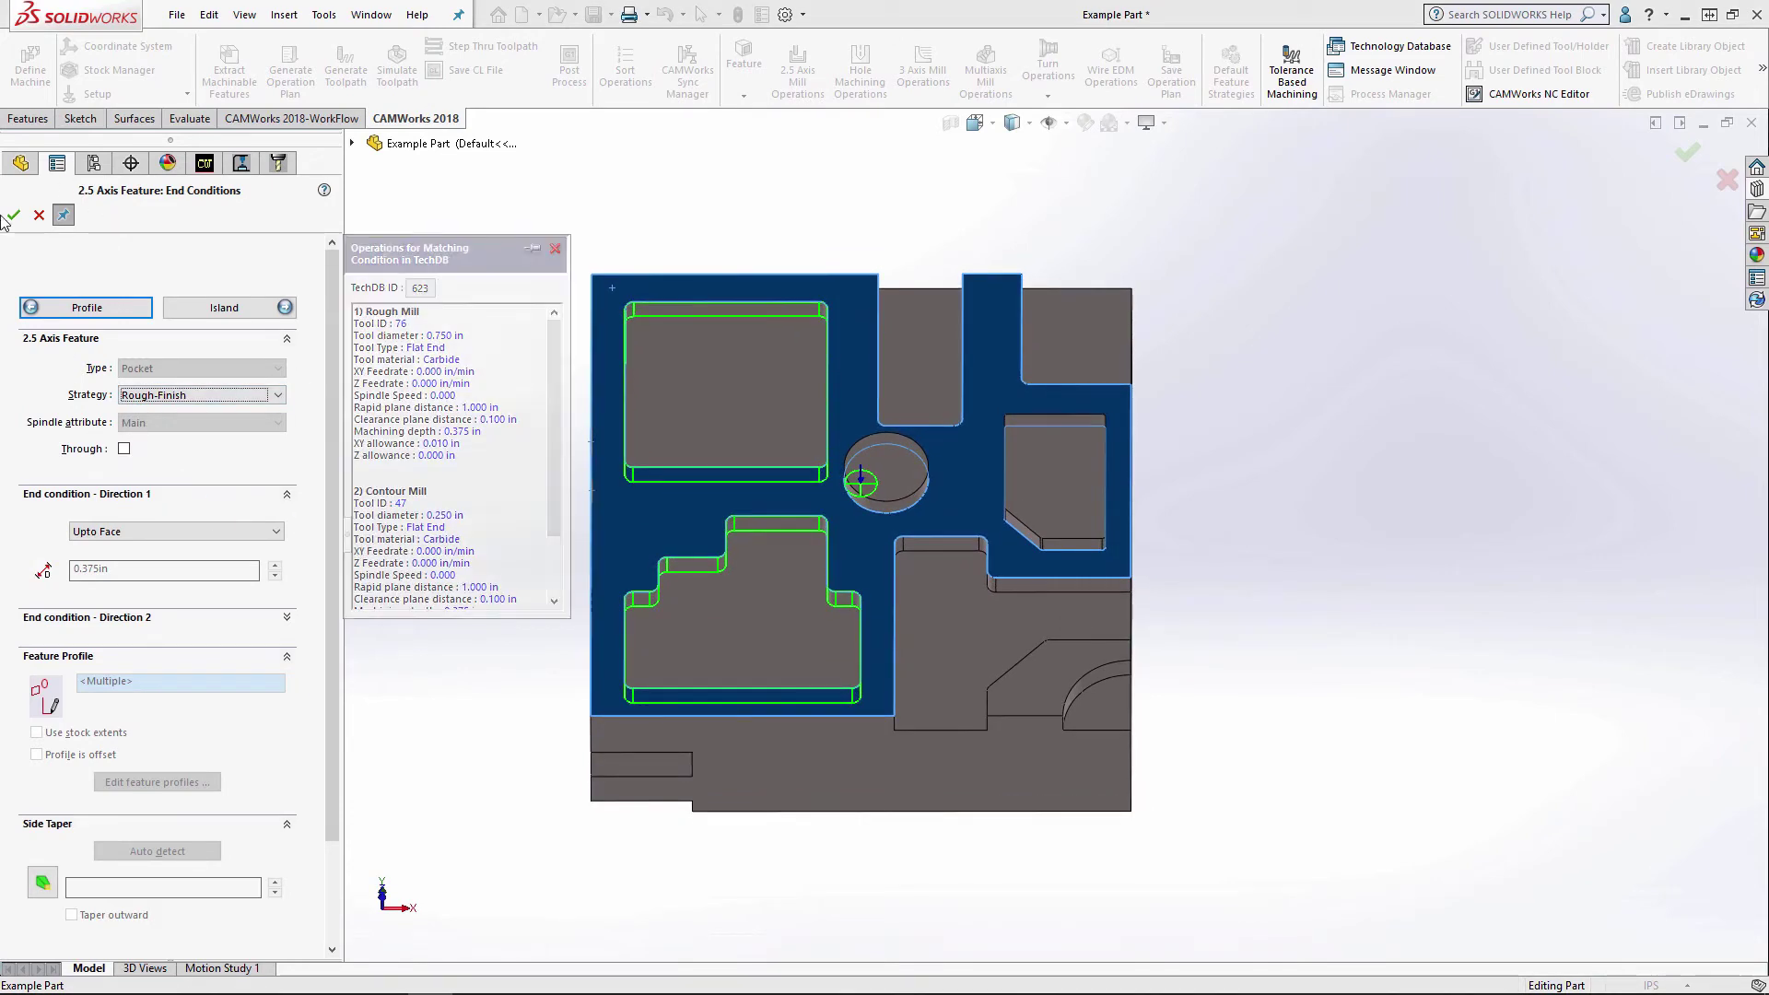
pyautogui.moveTo(781, 204); pyautogui.dragTo(717, 298, button='middle')
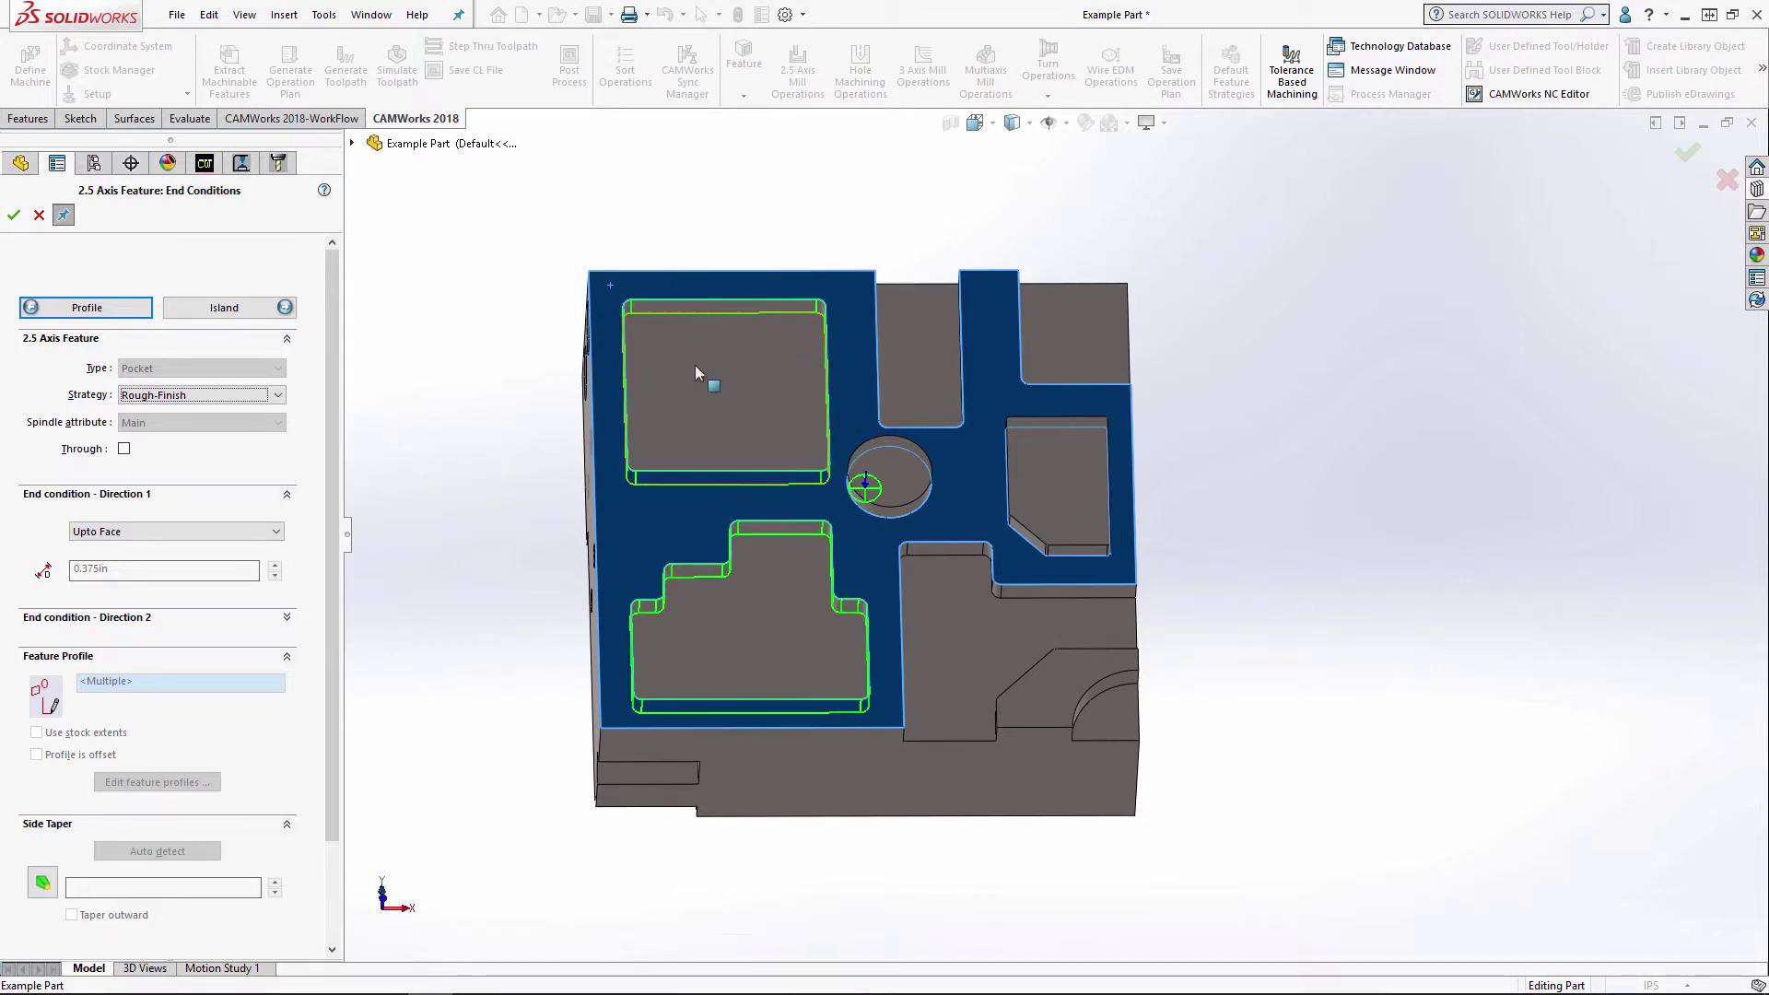
pyautogui.click(13, 215)
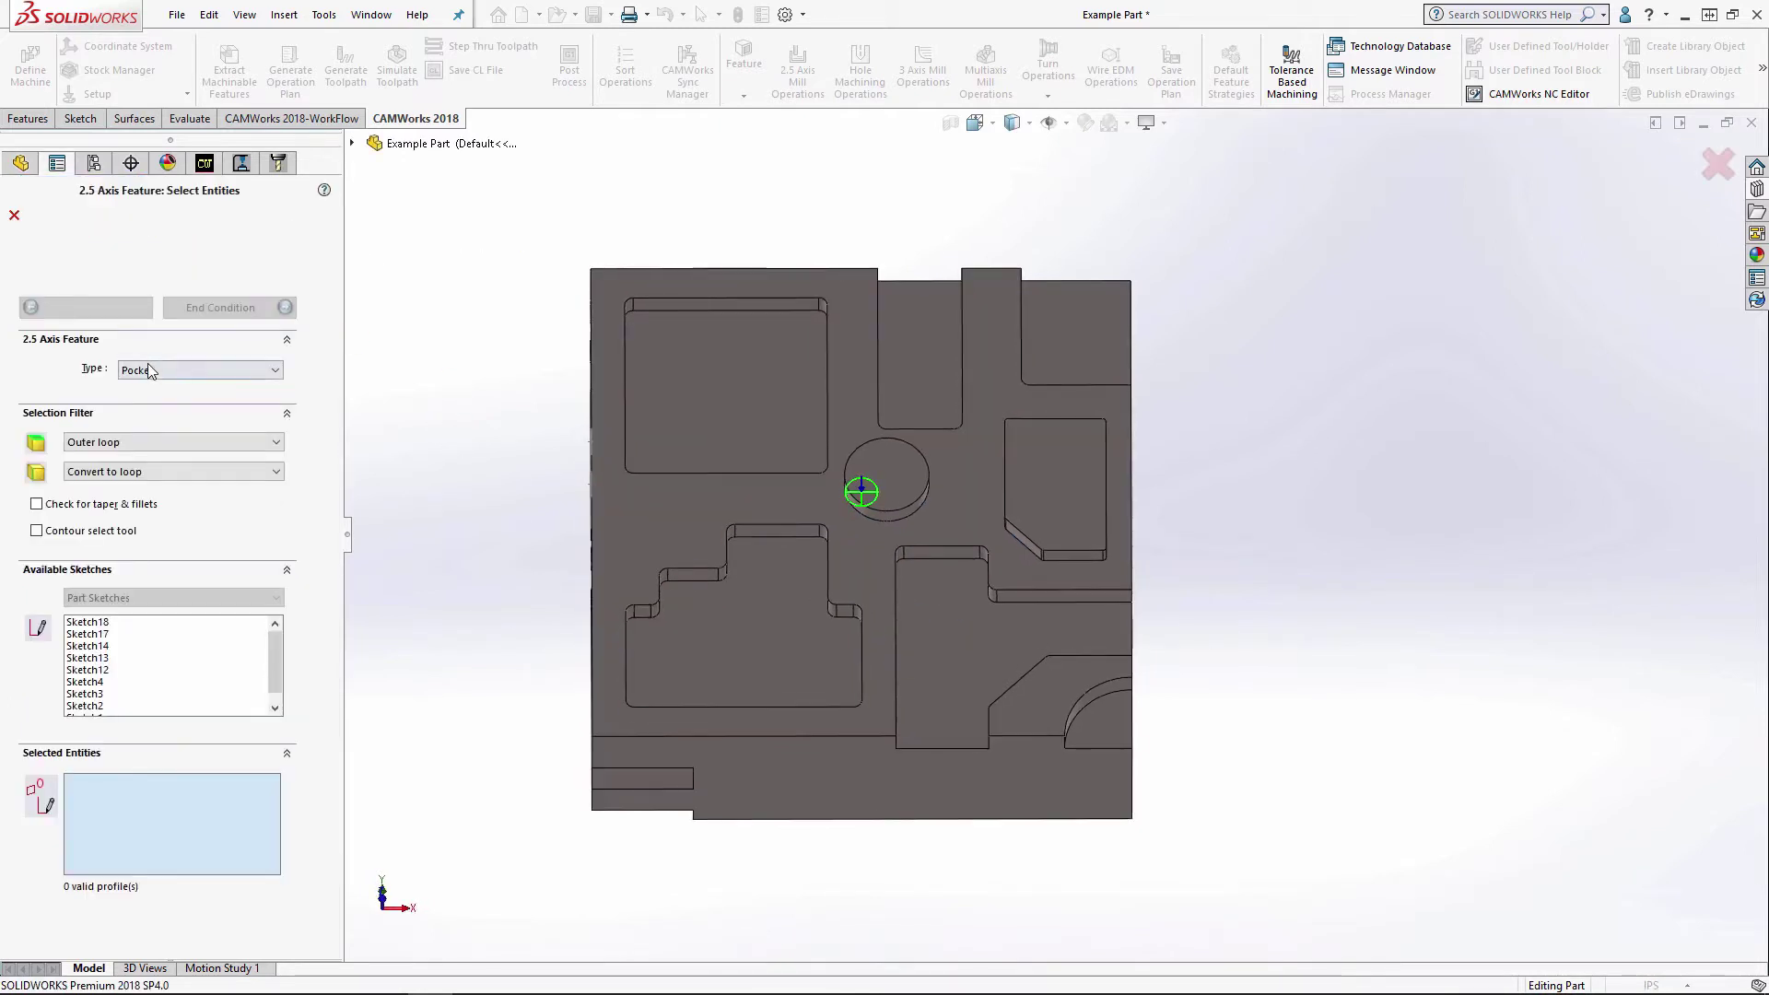
# - Choose the Slot feature type and select the floors of the narrow open slot and the irregular open slot
pyautogui.click(185, 372)
pyautogui.click(166, 399)
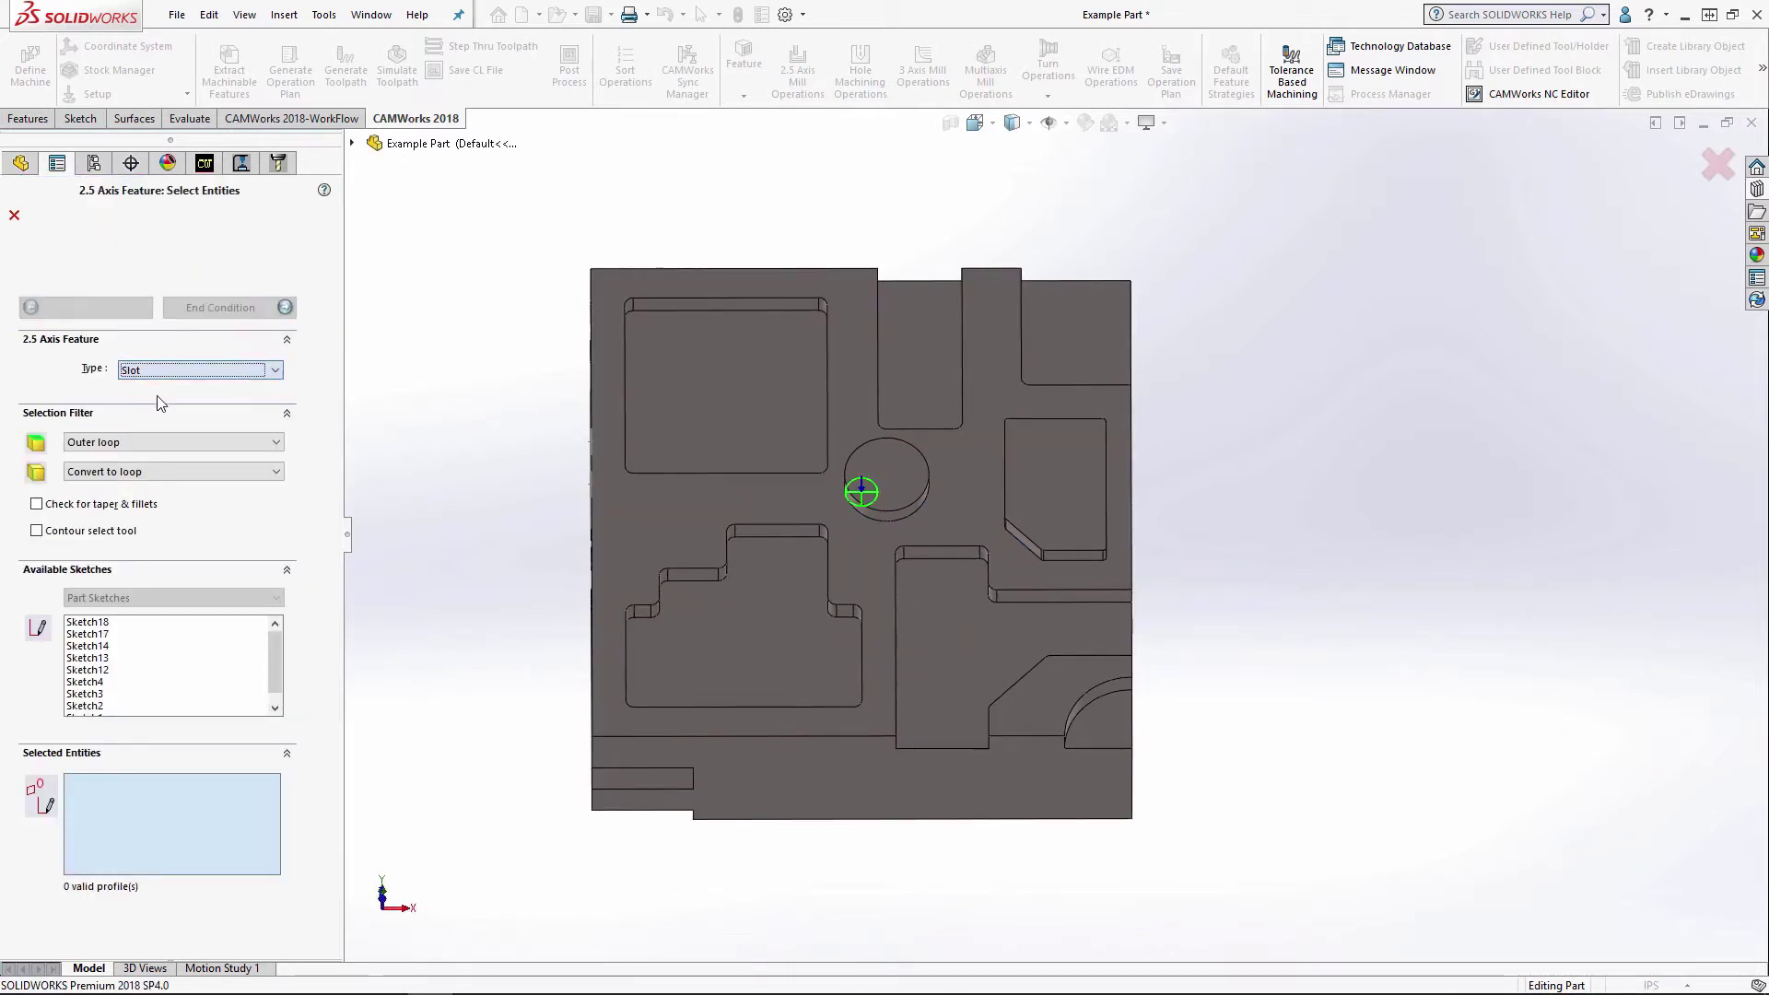
pyautogui.click(941, 357)
pyautogui.click(931, 649)
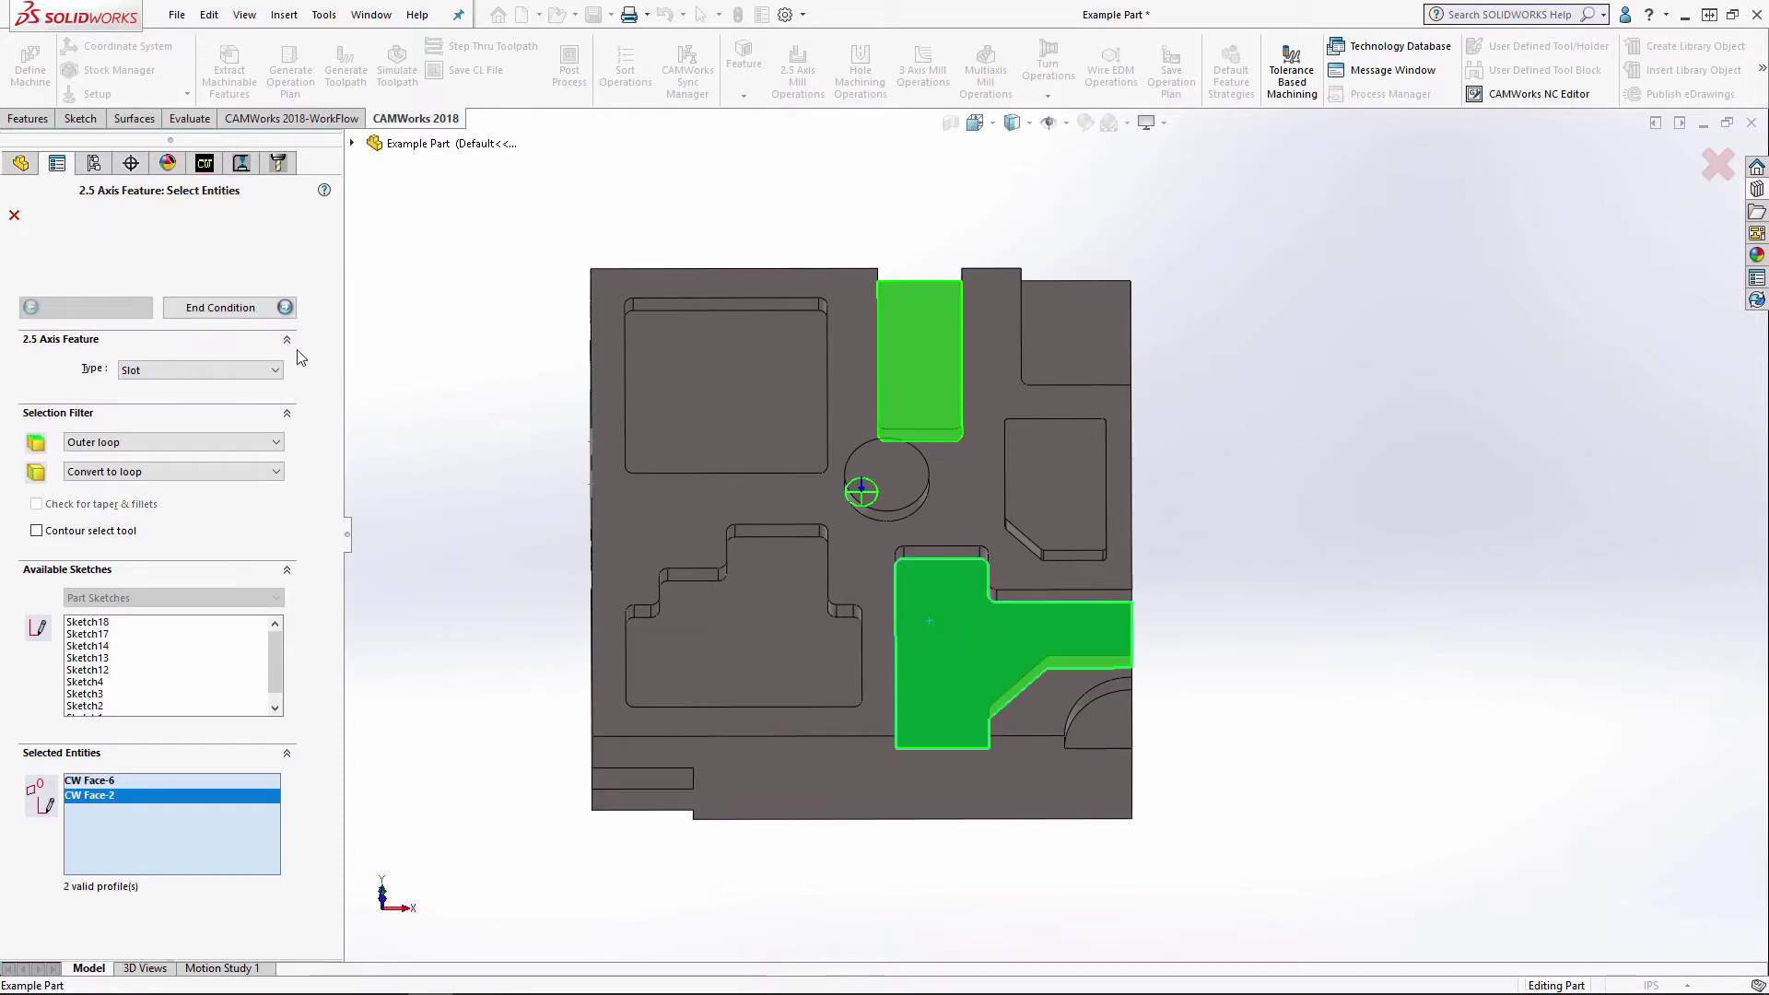
# - End both slots Upto Face at the part's top face, set their strategy to Rough-Finish and insert them
pyautogui.click(267, 305)
pyautogui.click(955, 490)
pyautogui.moveTo(1312, 726); pyautogui.dragTo(1209, 635, button='middle')
pyautogui.click(1169, 610)
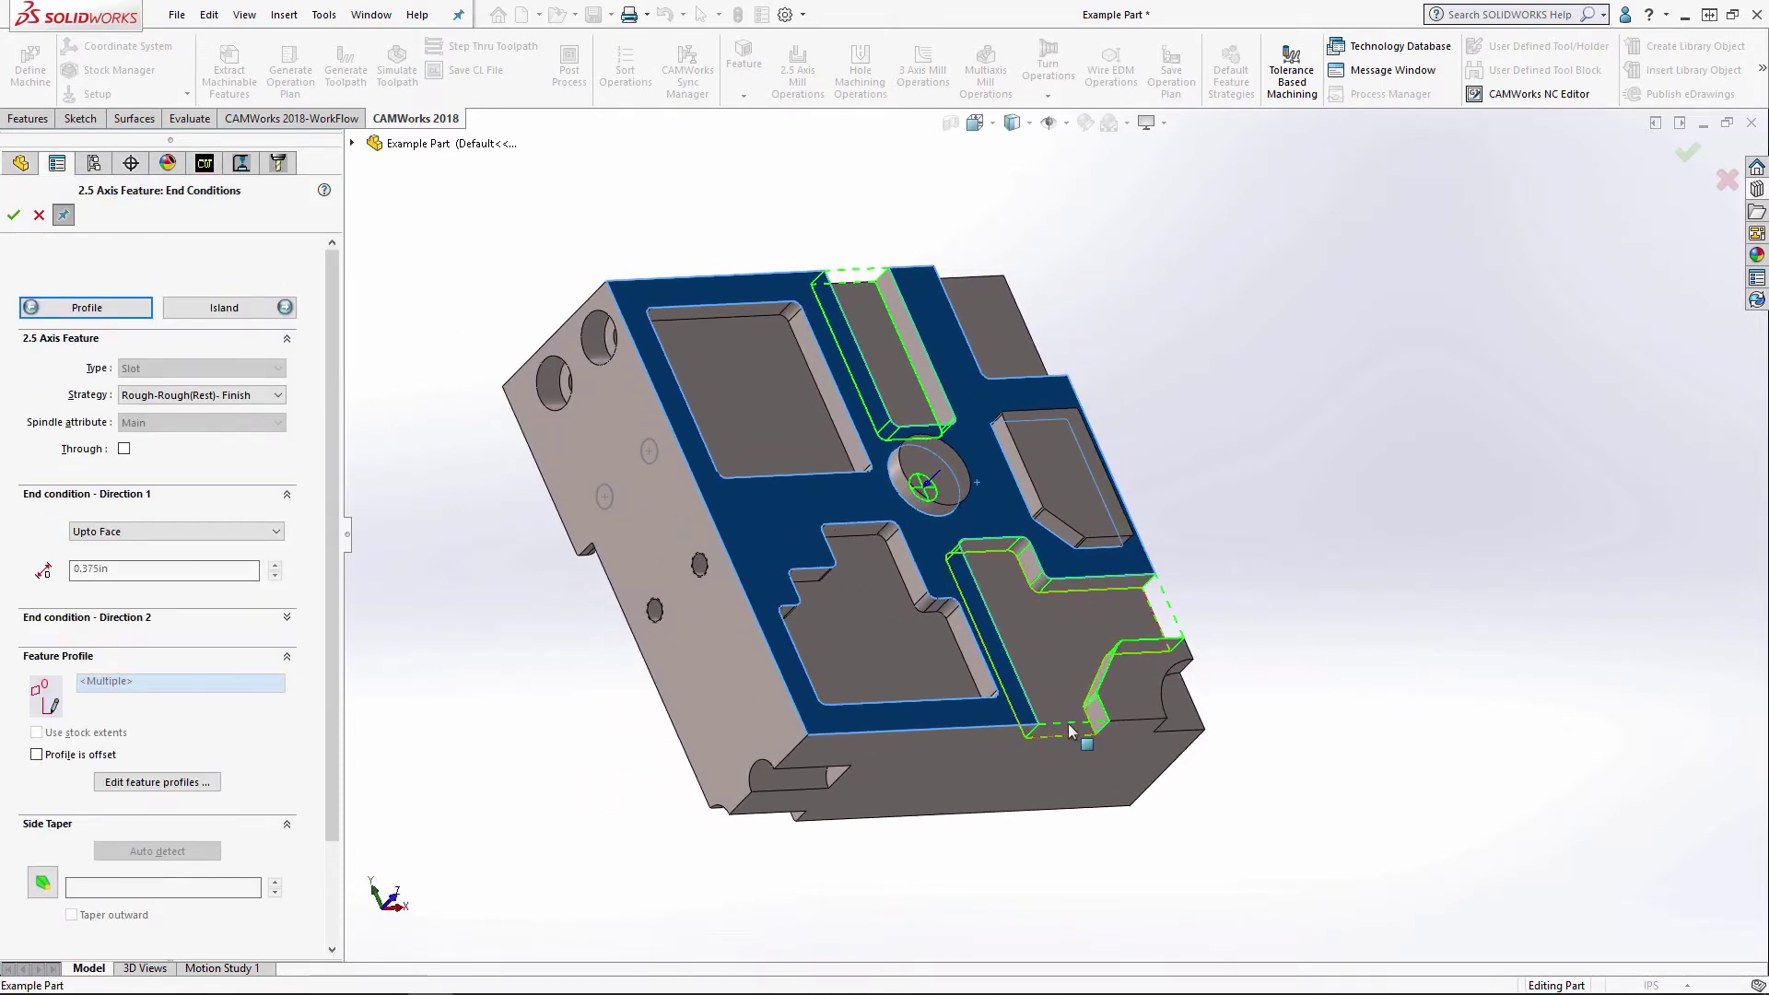
pyautogui.click(844, 275)
pyautogui.moveTo(1394, 619); pyautogui.dragTo(1316, 666, button='middle')
pyautogui.click(212, 395)
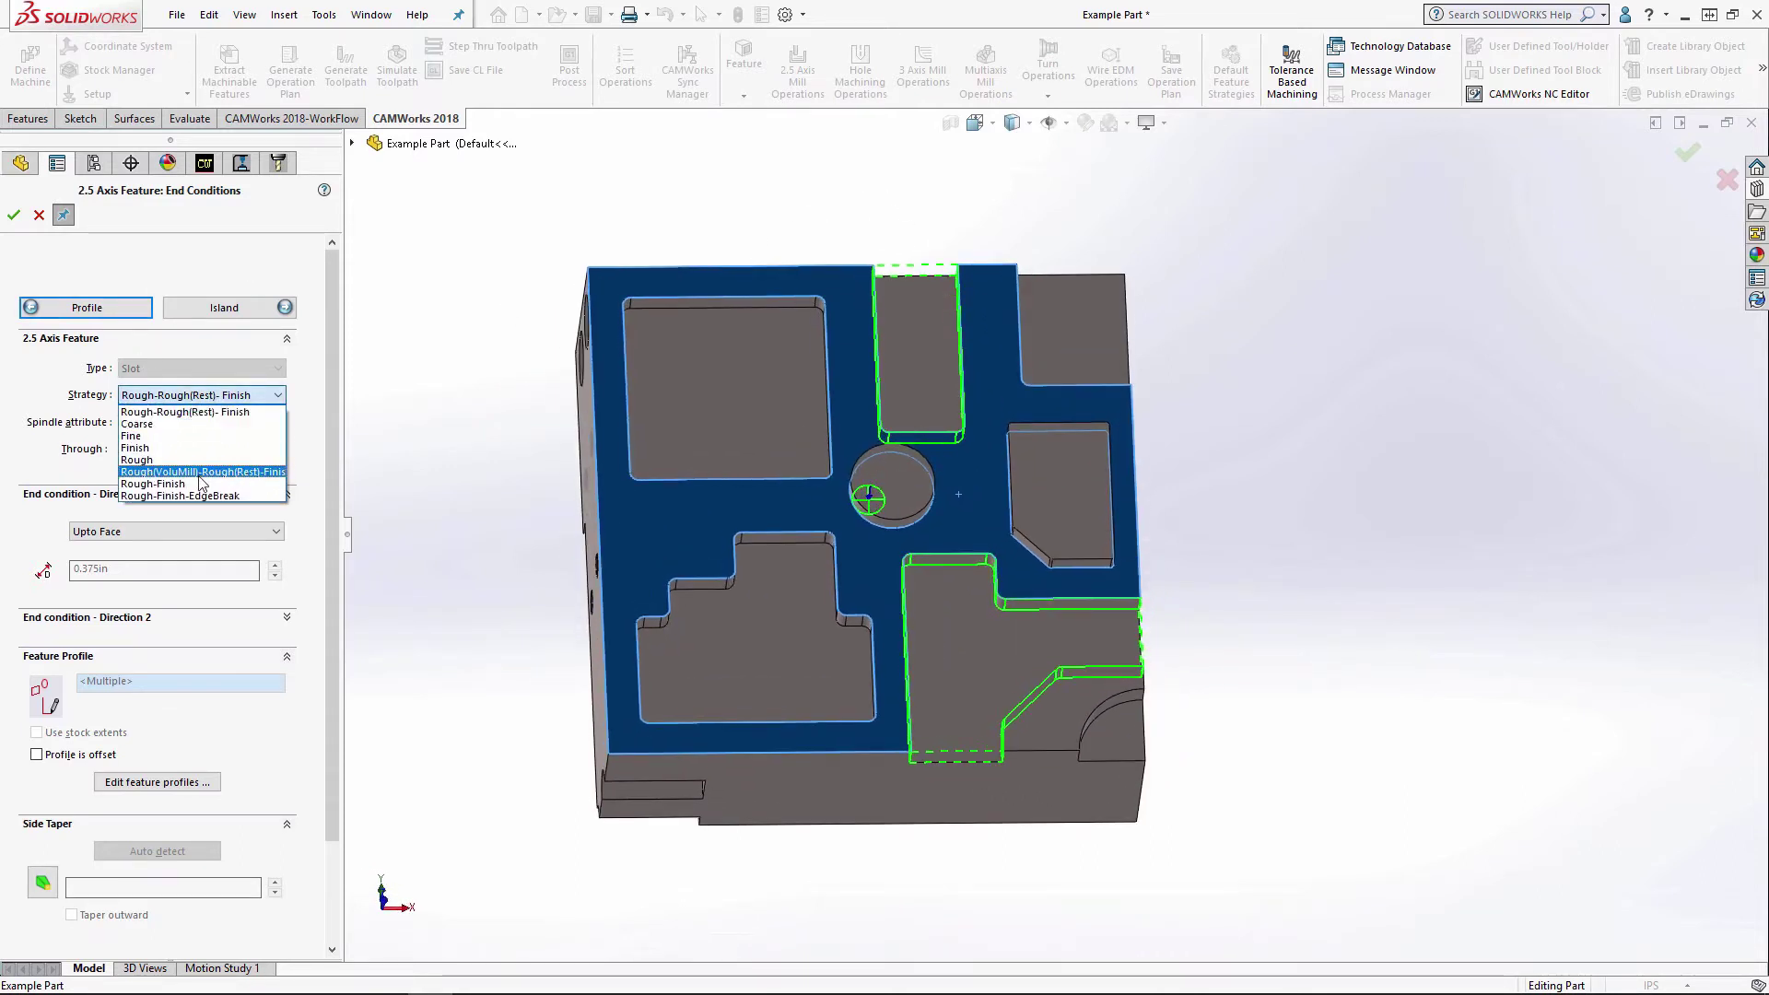
pyautogui.click(175, 485)
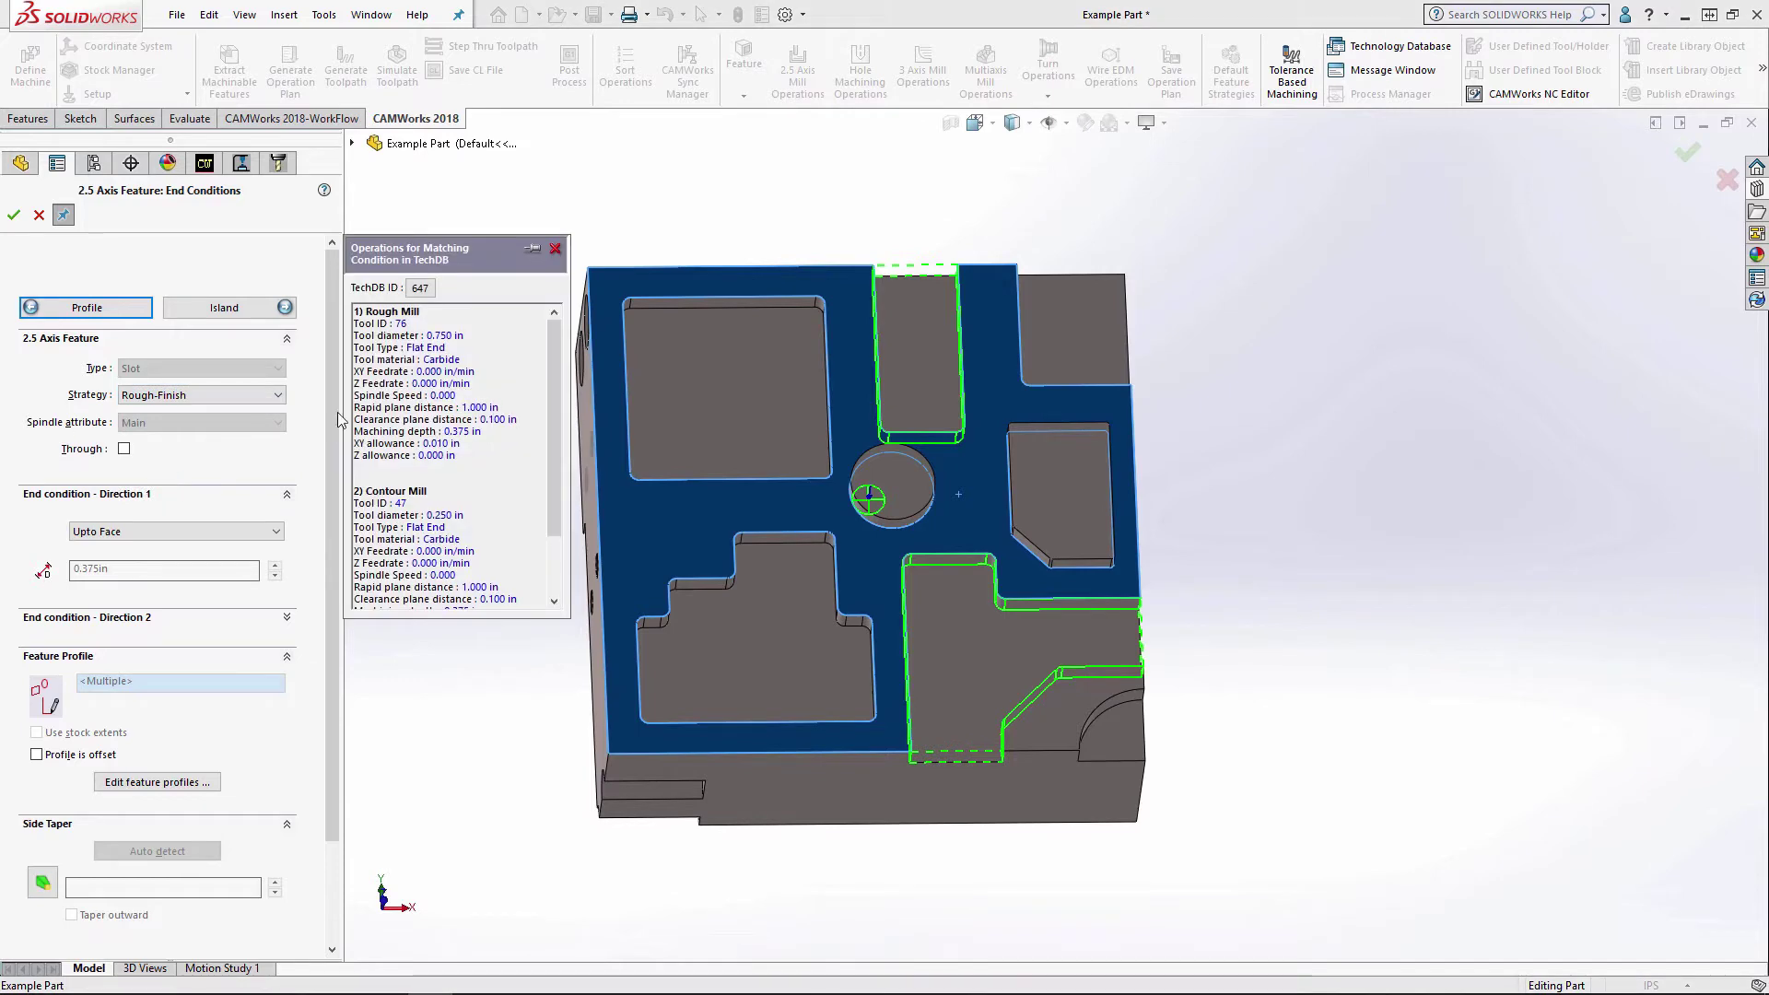
pyautogui.click(13, 217)
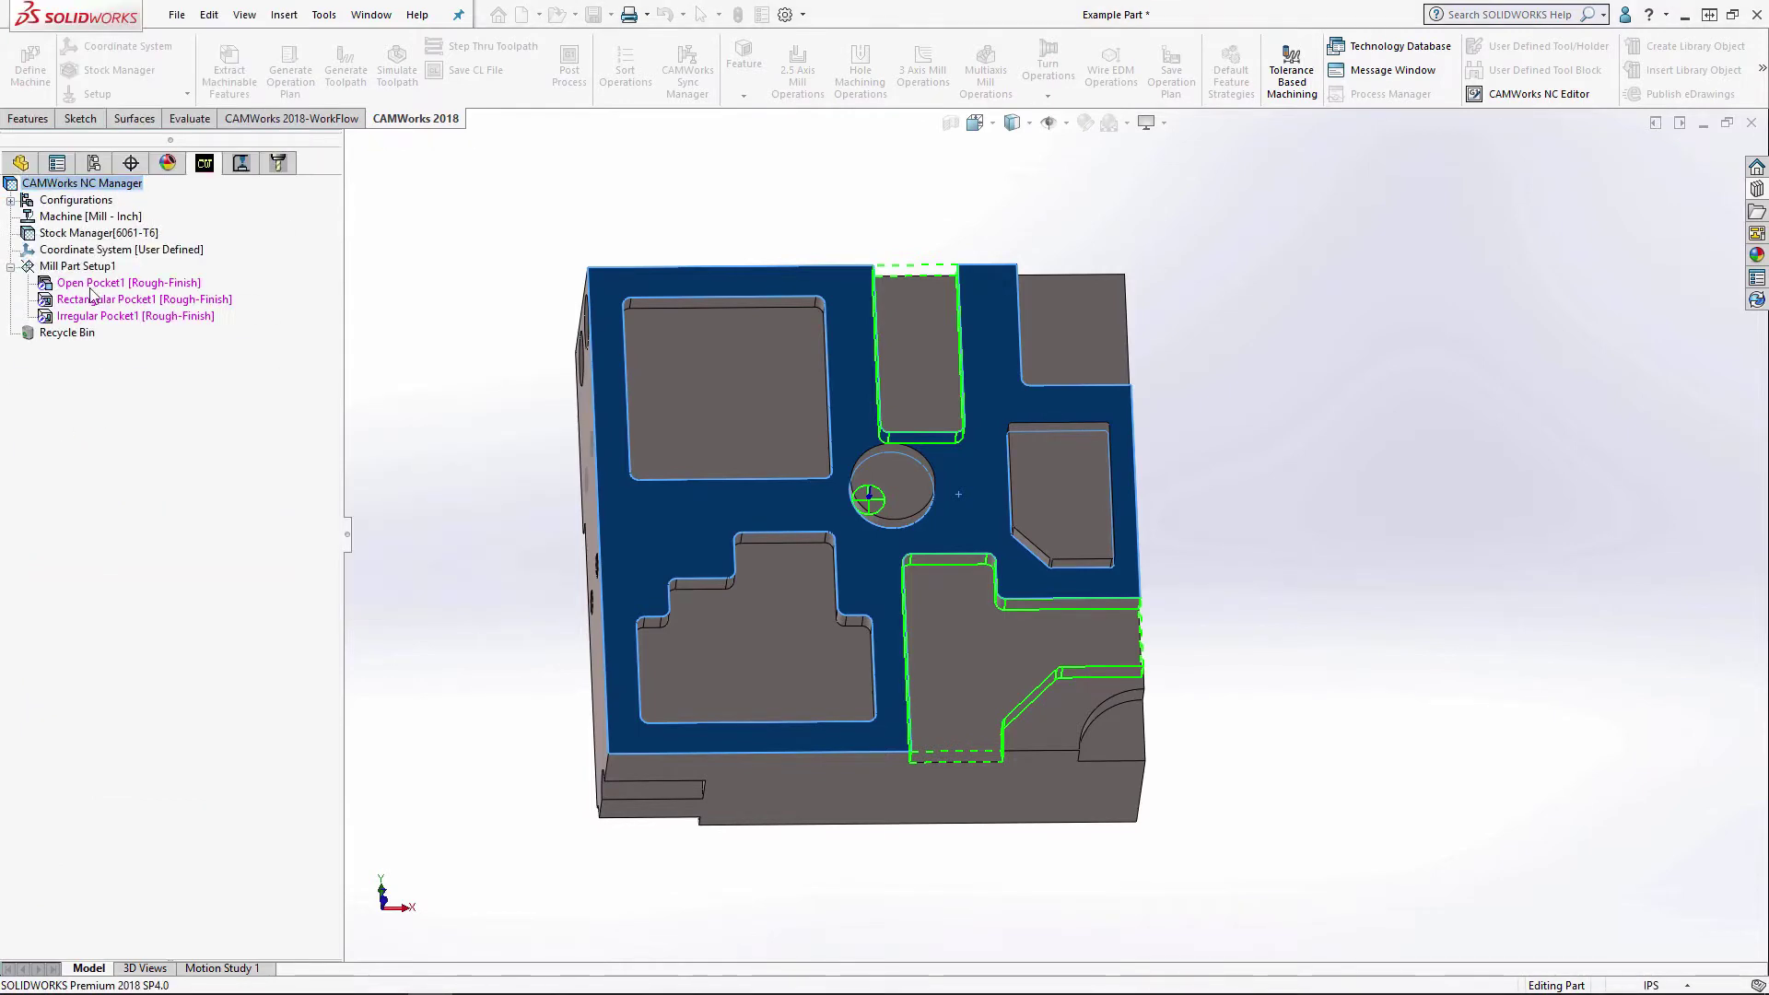
# - Choose the Corner Slot feature type and select the floors of the rectangular corner cutout and the rounded corner cutout
pyautogui.click(184, 373)
pyautogui.click(180, 412)
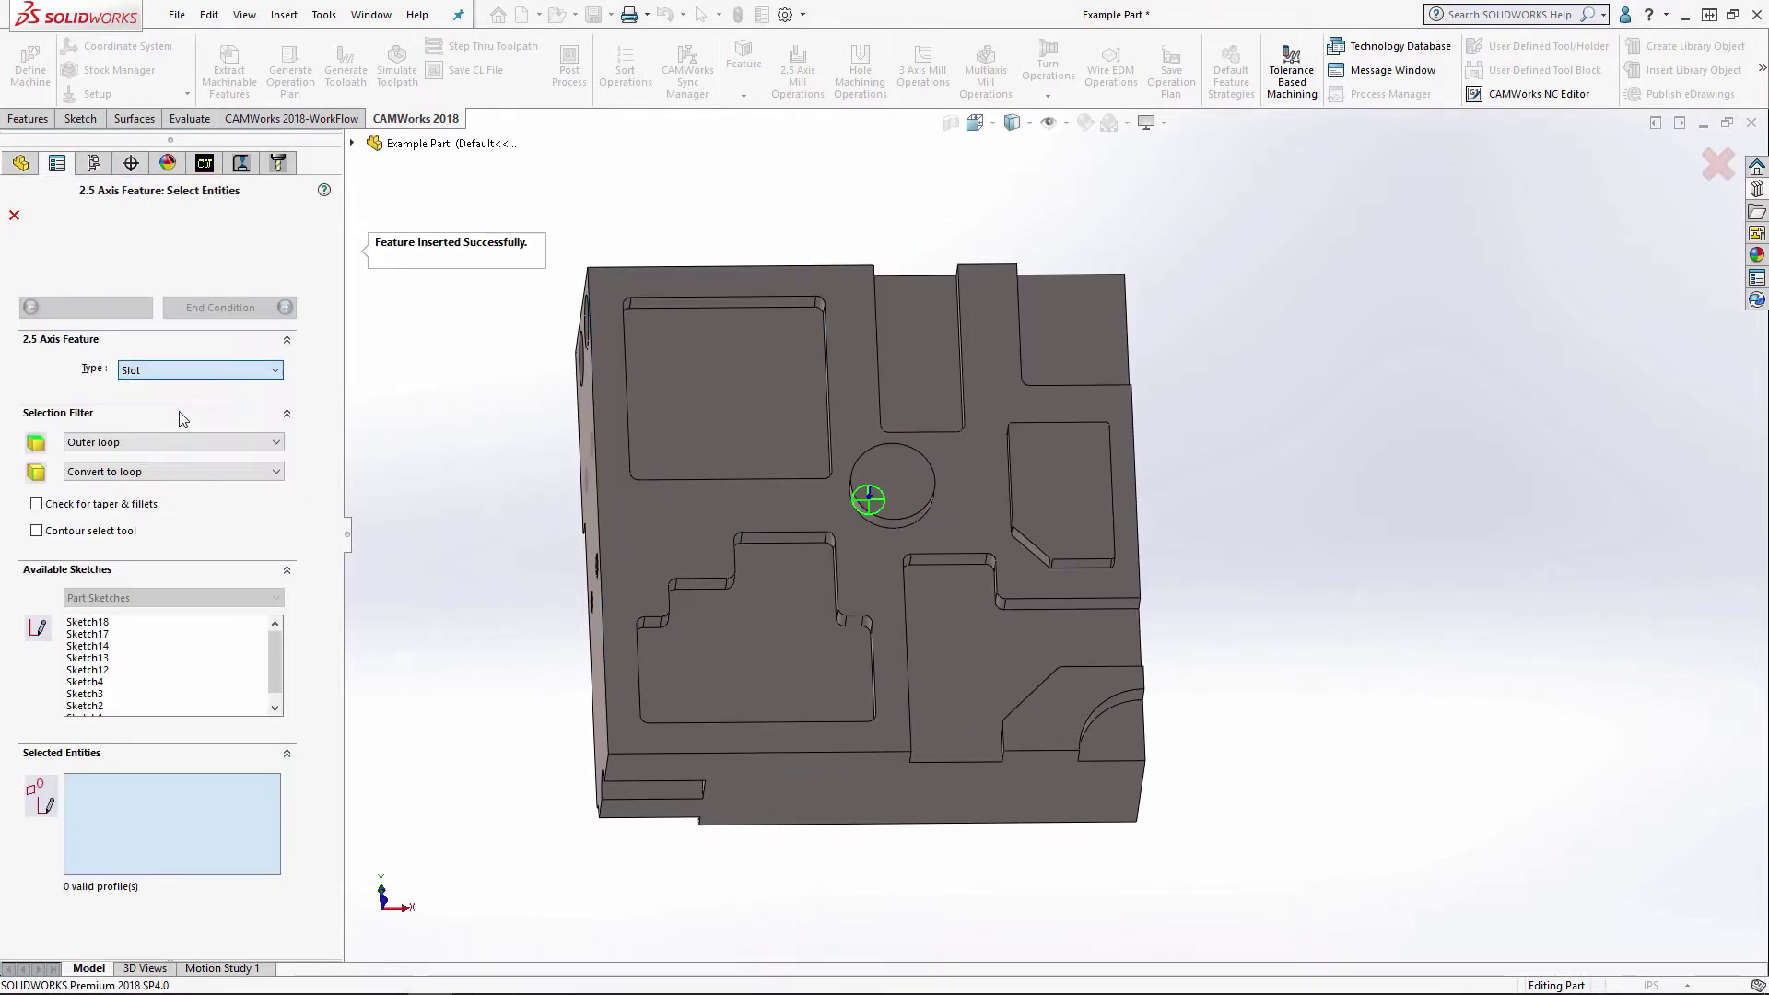
pyautogui.click(1069, 333)
pyautogui.click(1120, 734)
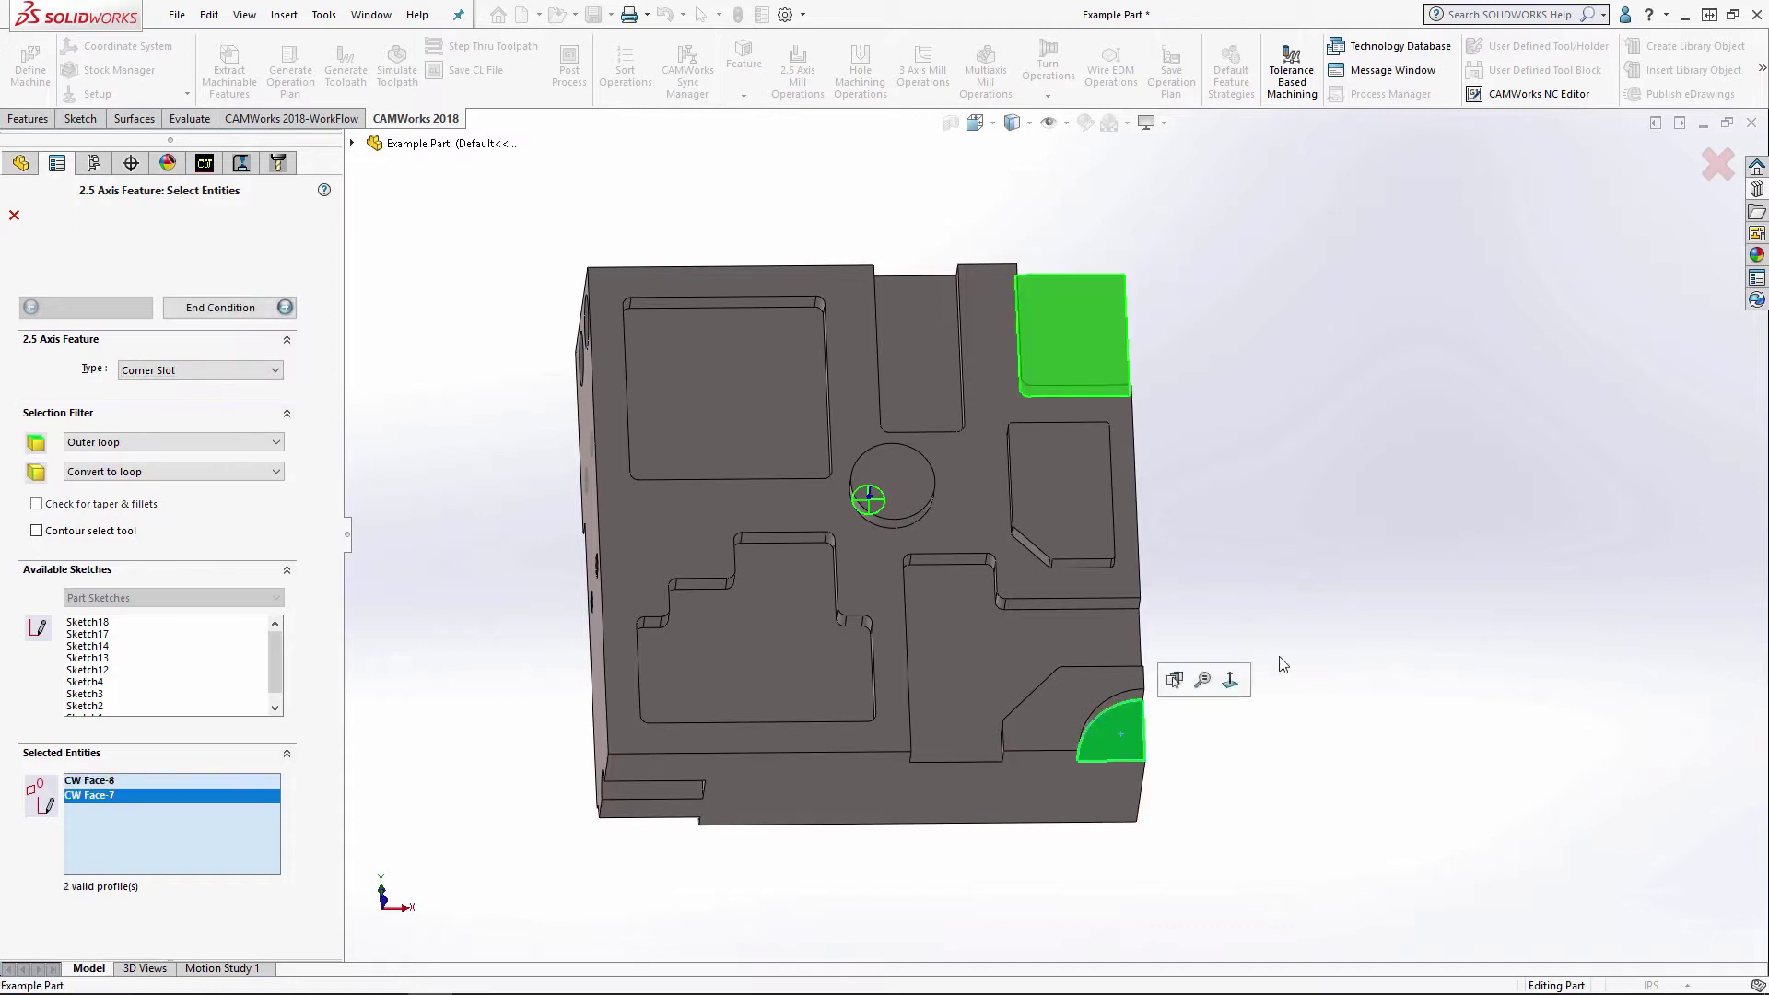
# - End both corner slots Upto Face at the large face surrounding the bosses and set their strategy to Rough-Finish
pyautogui.moveTo(1310, 616); pyautogui.dragTo(1303, 466, button='middle')
pyautogui.click(245, 305)
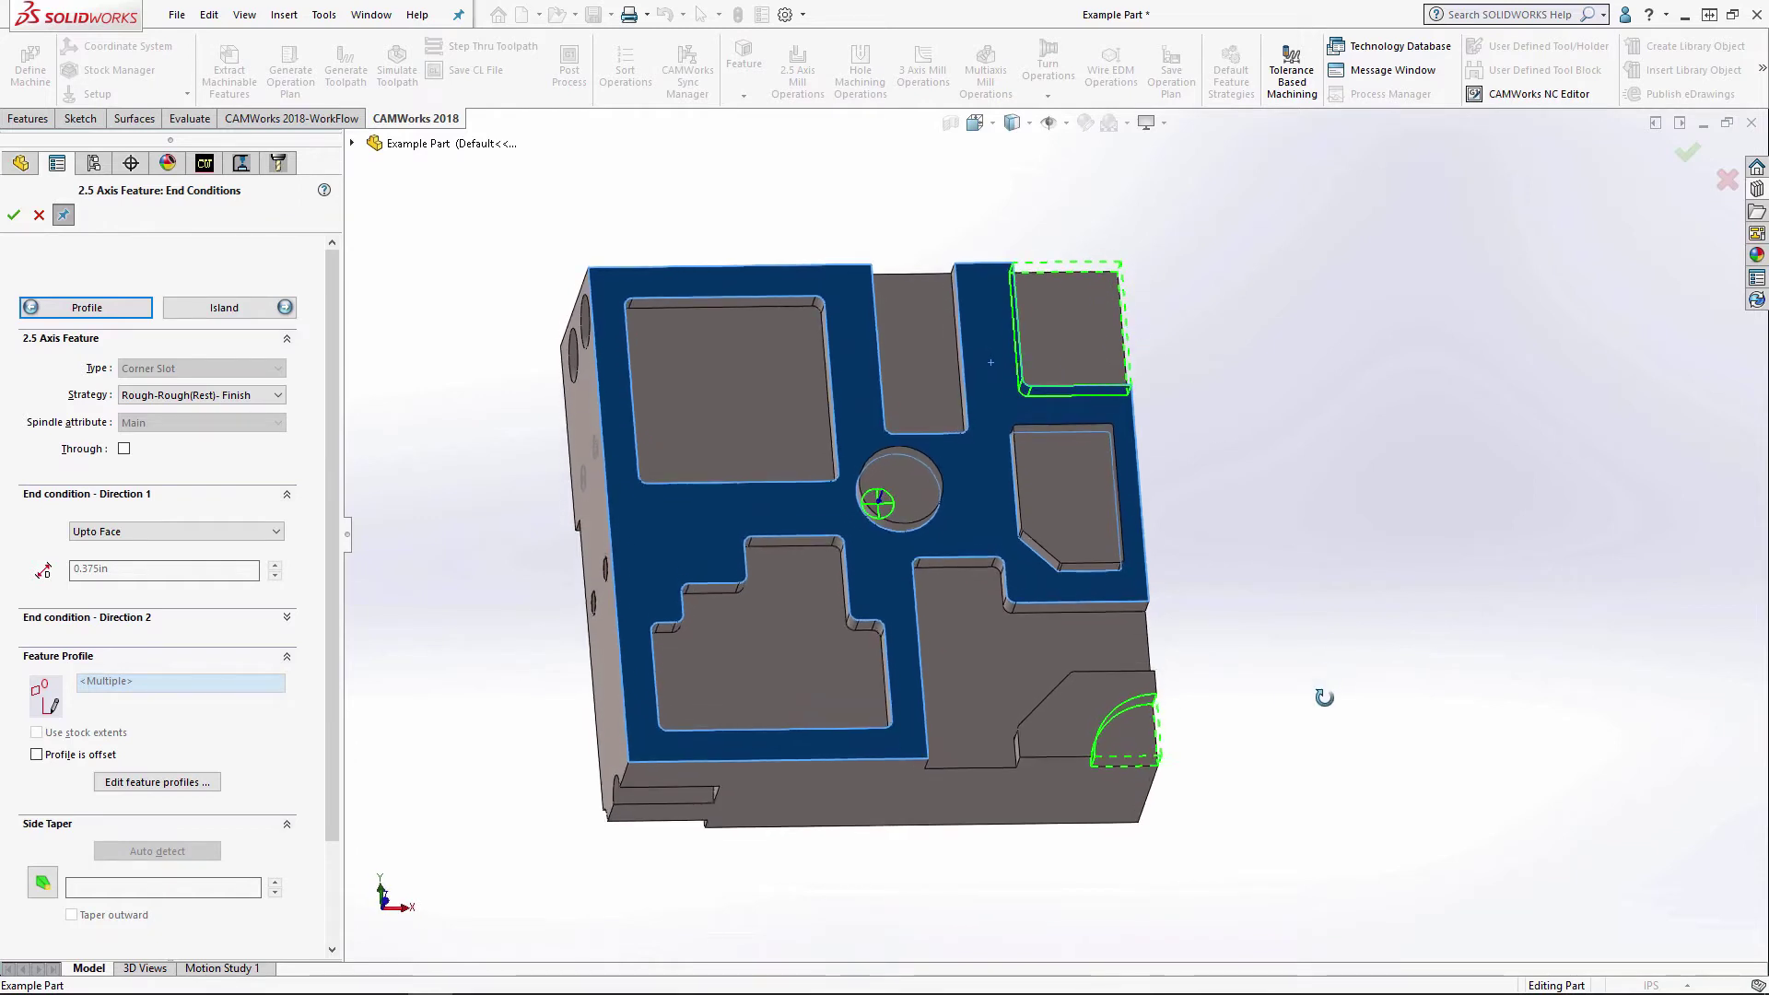
pyautogui.click(172, 396)
pyautogui.click(153, 478)
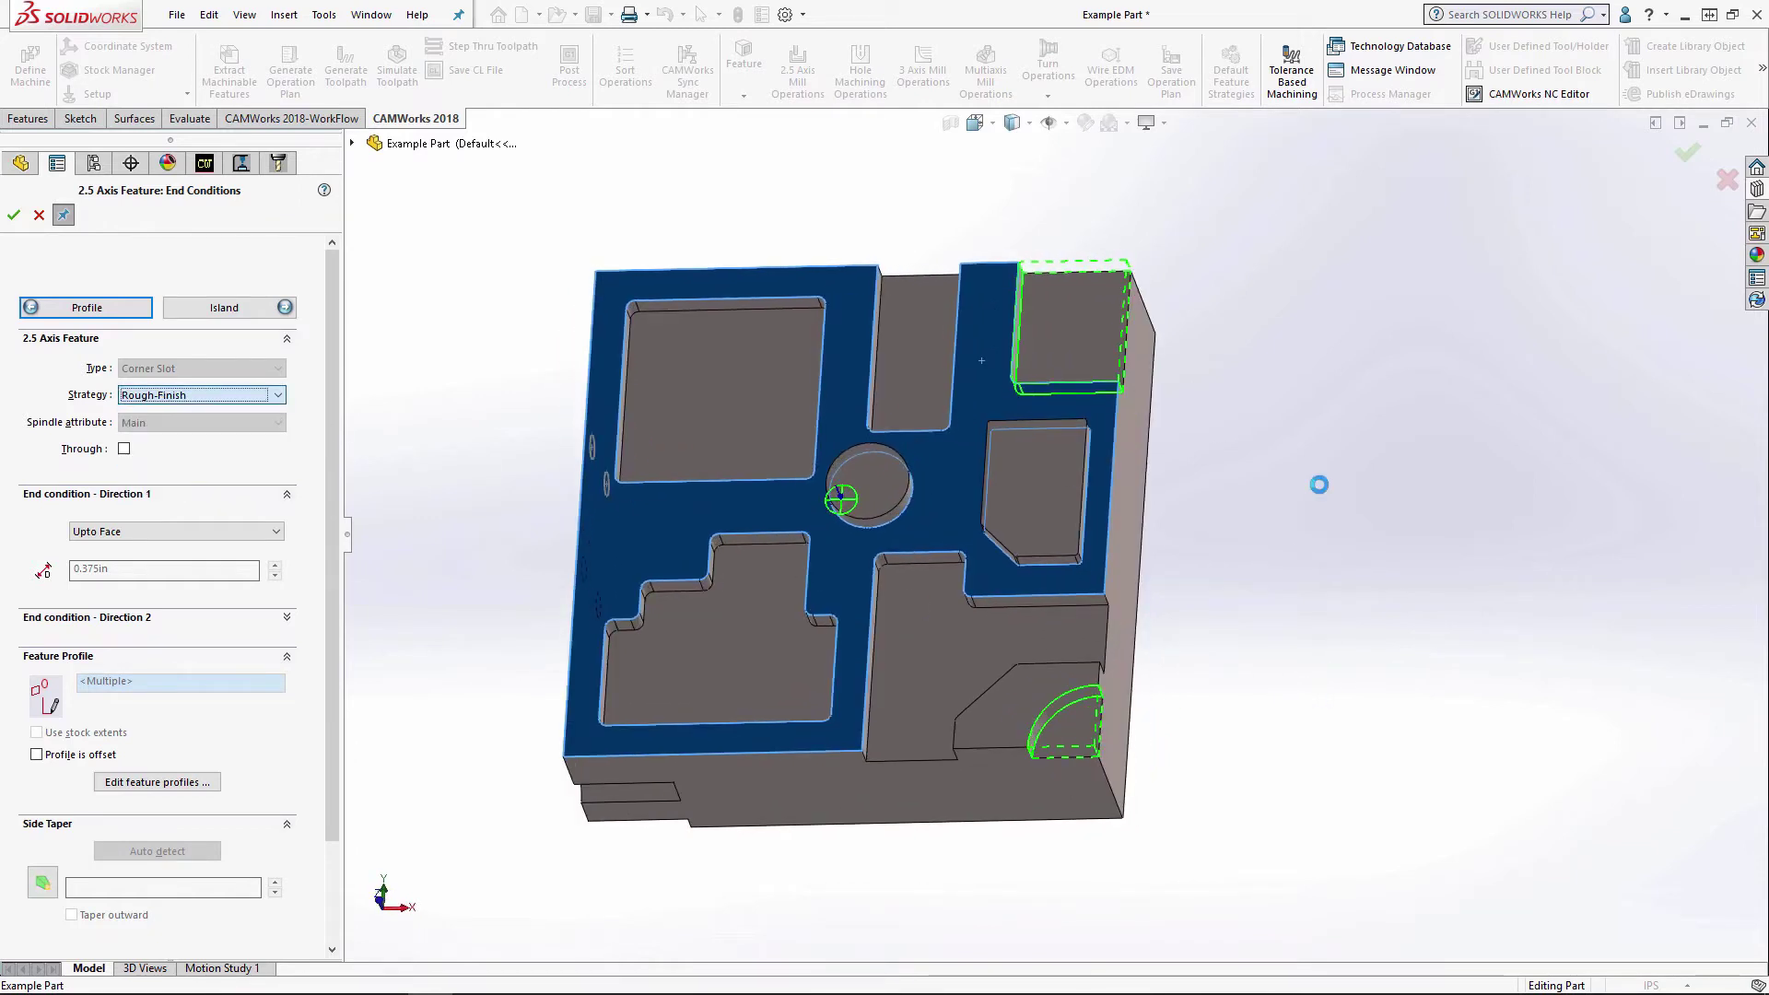
pyautogui.moveTo(1244, 509); pyautogui.dragTo(1327, 517, button='middle')
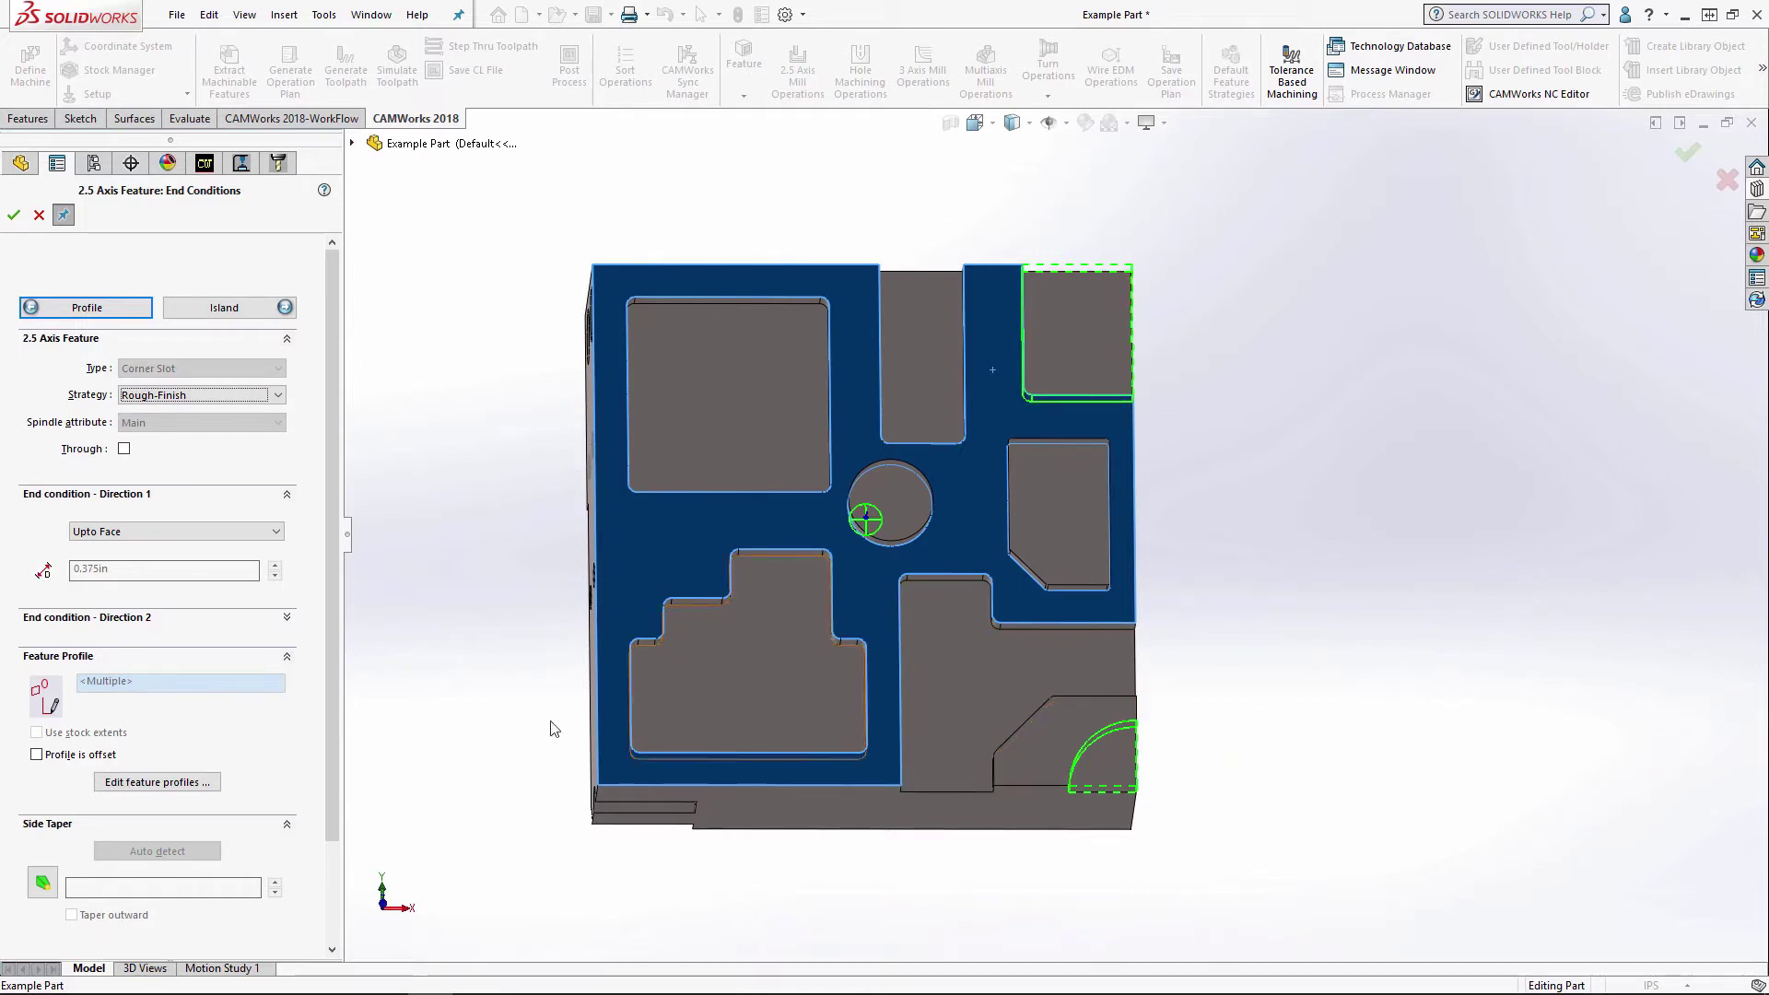
# - Turn off the air segment setting for Segment 2 of the rectangular corner slot's profile and insert both corner slots
pyautogui.click(166, 789)
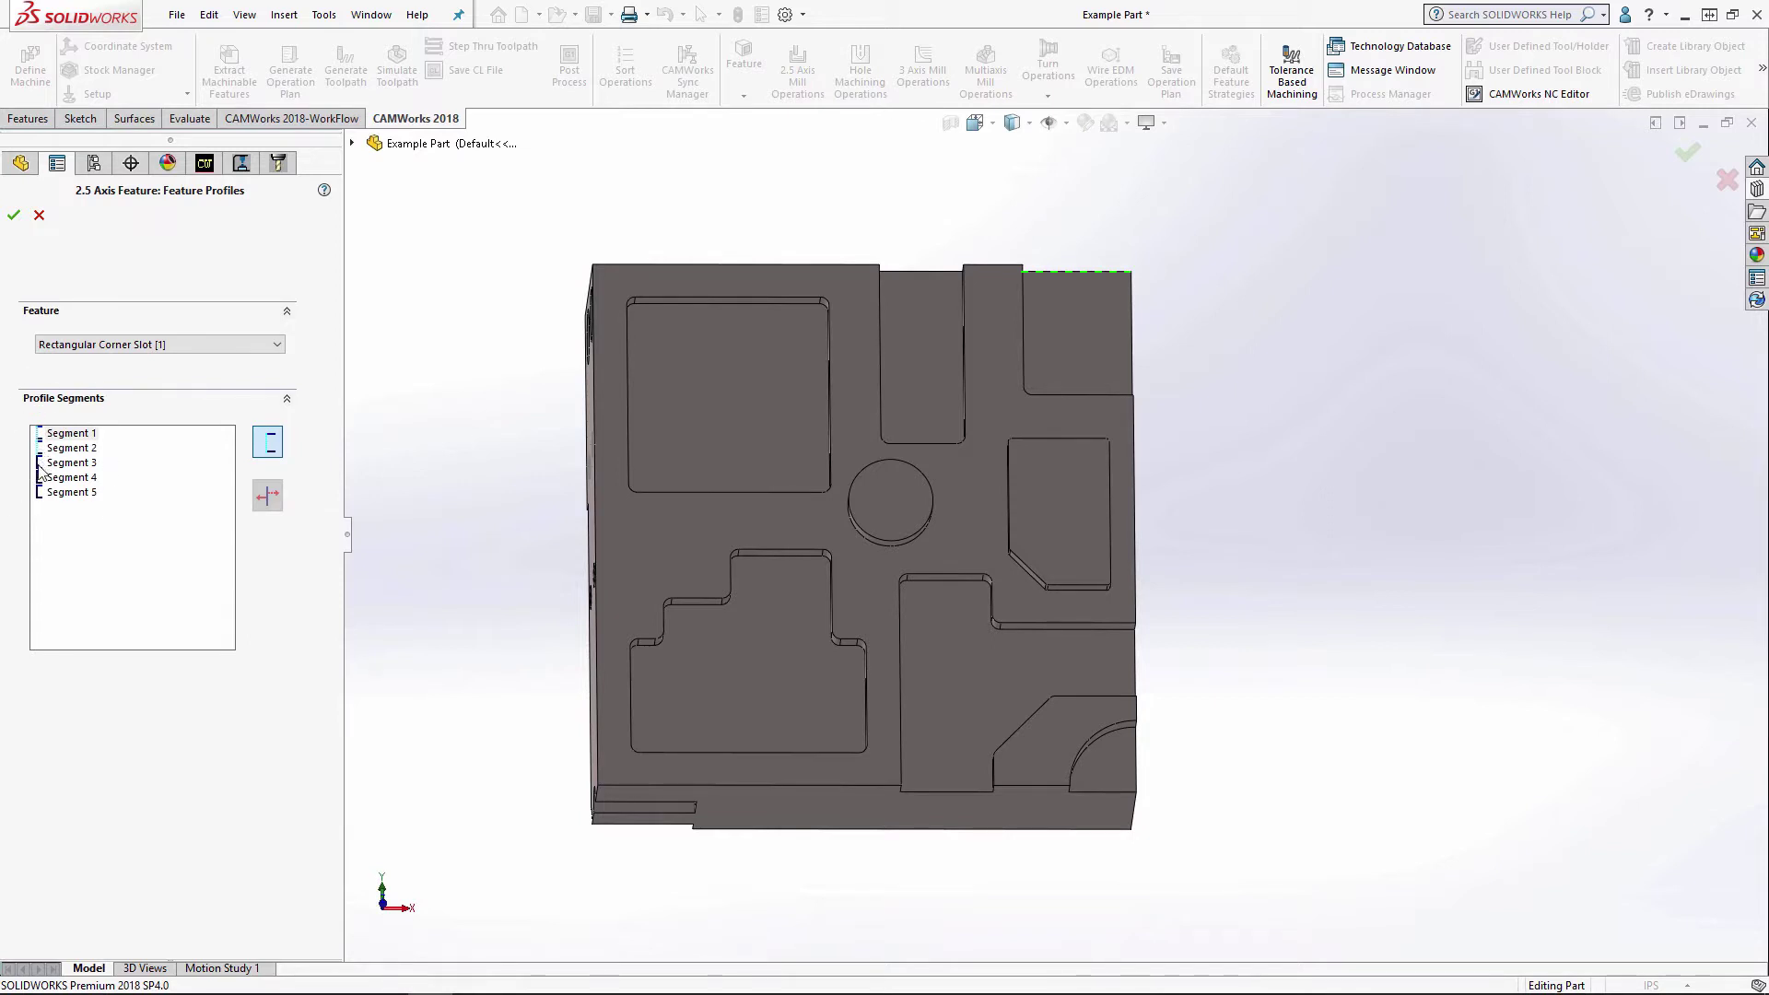
pyautogui.press('ctrl')
pyautogui.click(65, 435)
pyautogui.click(1078, 273)
pyautogui.click(1146, 278)
pyautogui.click(74, 449)
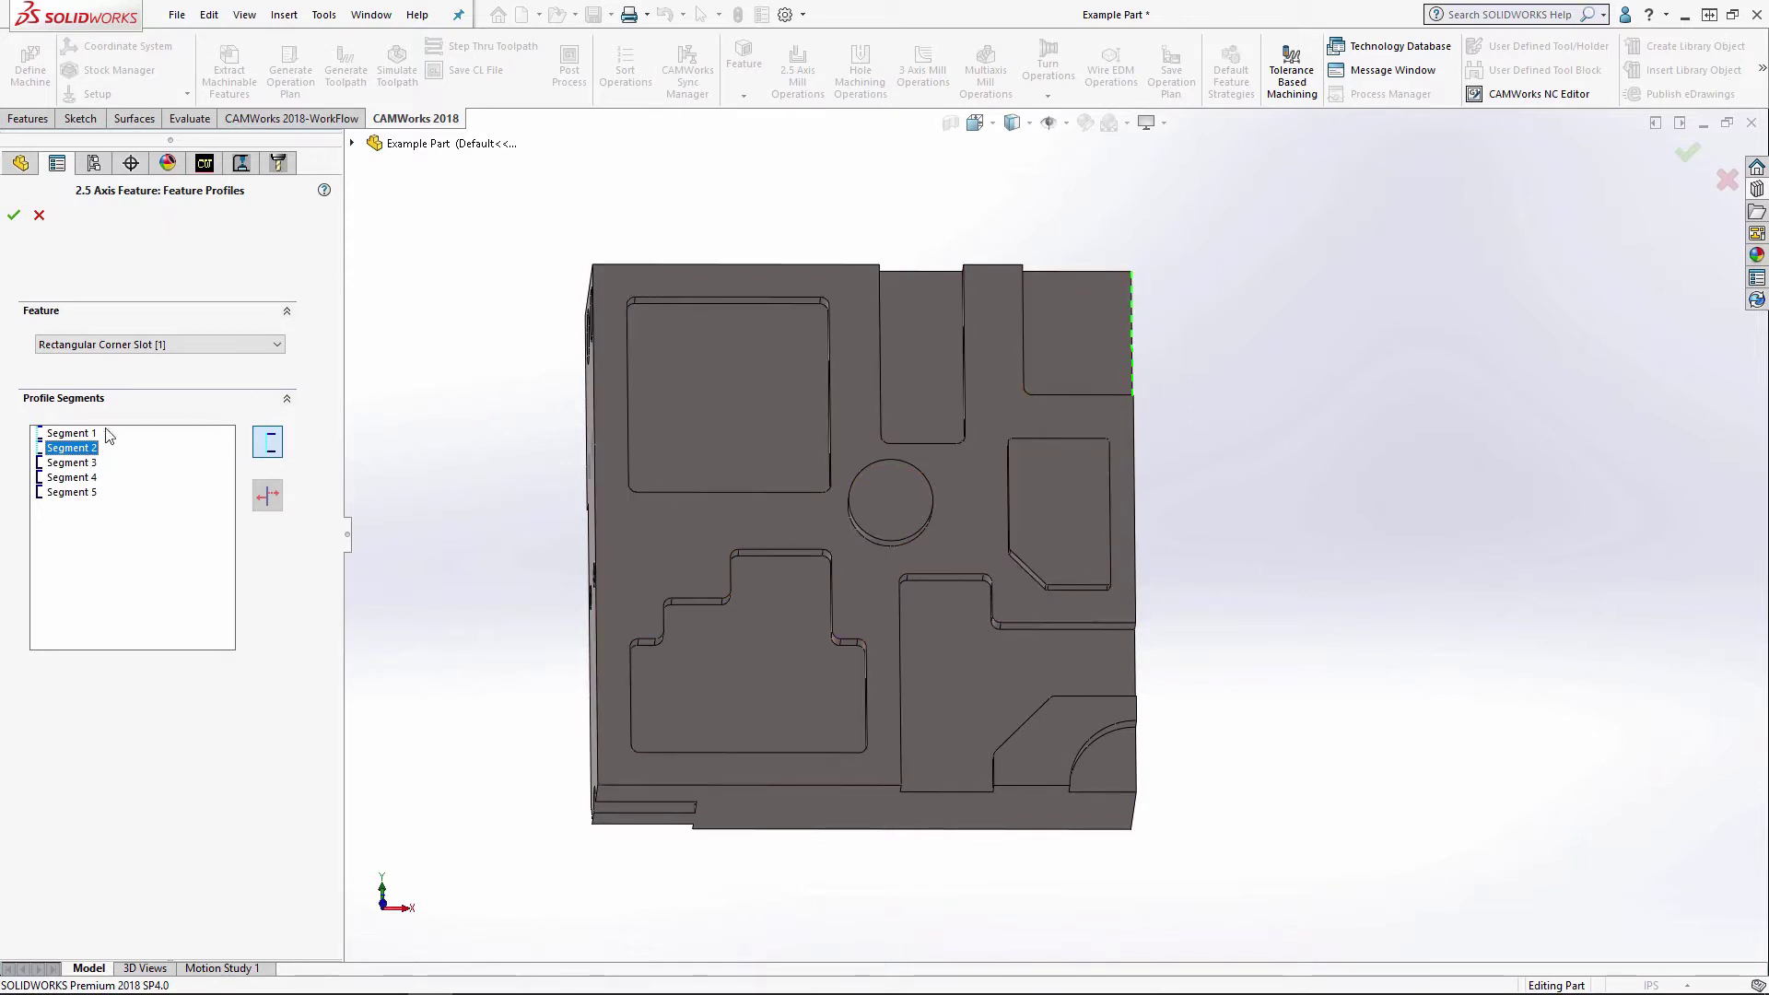
pyautogui.click(72, 449)
pyautogui.click(268, 444)
pyautogui.click(13, 216)
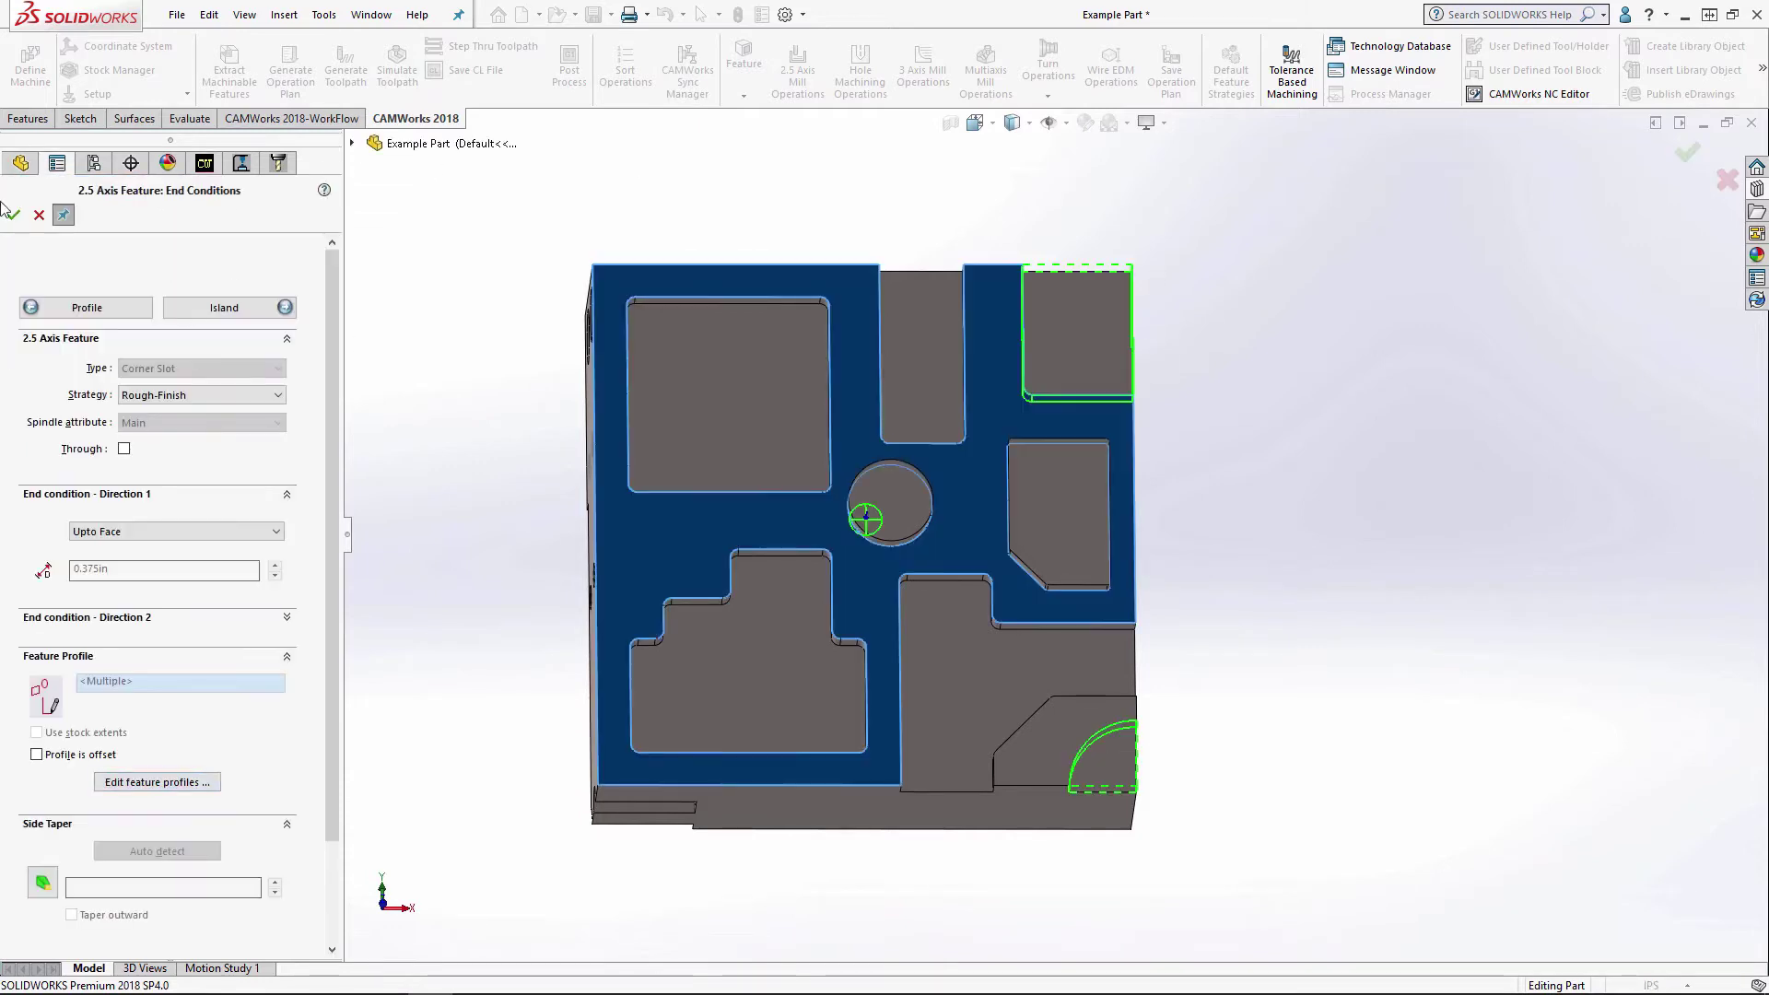
pyautogui.click(13, 216)
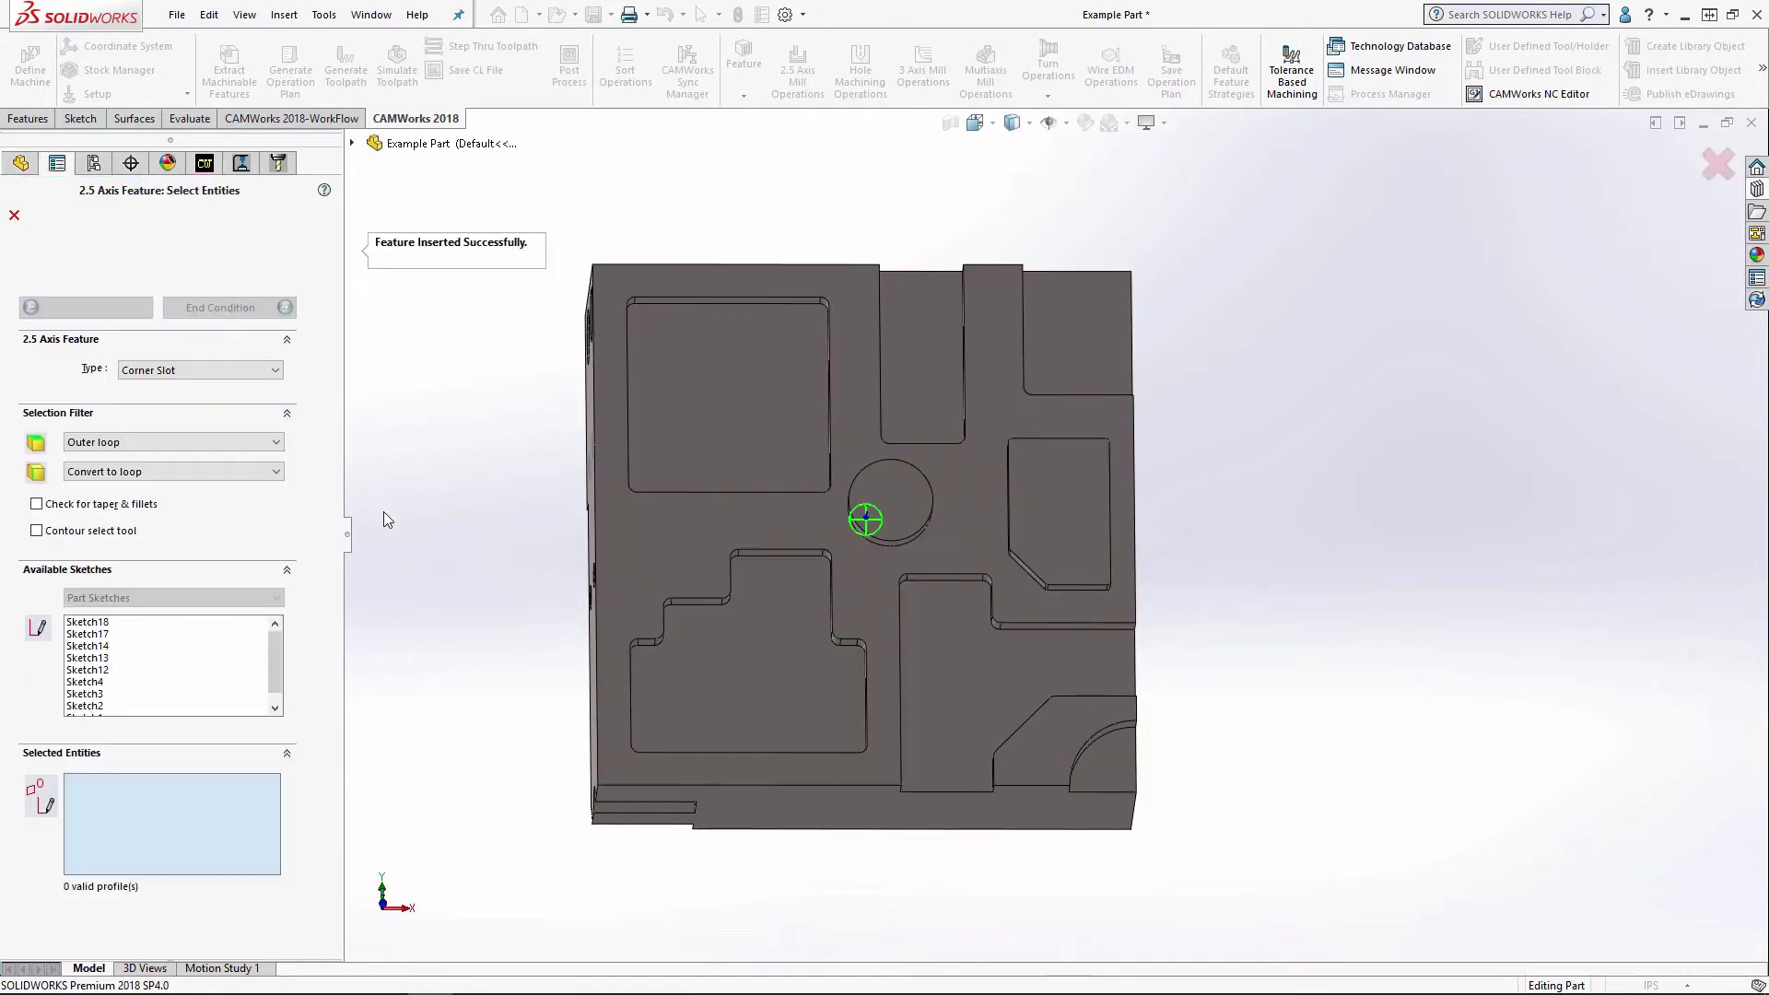
# - Choose the Boss feature type and select the top faces of the circular boss and the chamfered rectangular boss
pyautogui.moveTo(1233, 625); pyautogui.dragTo(1224, 581, button='middle')
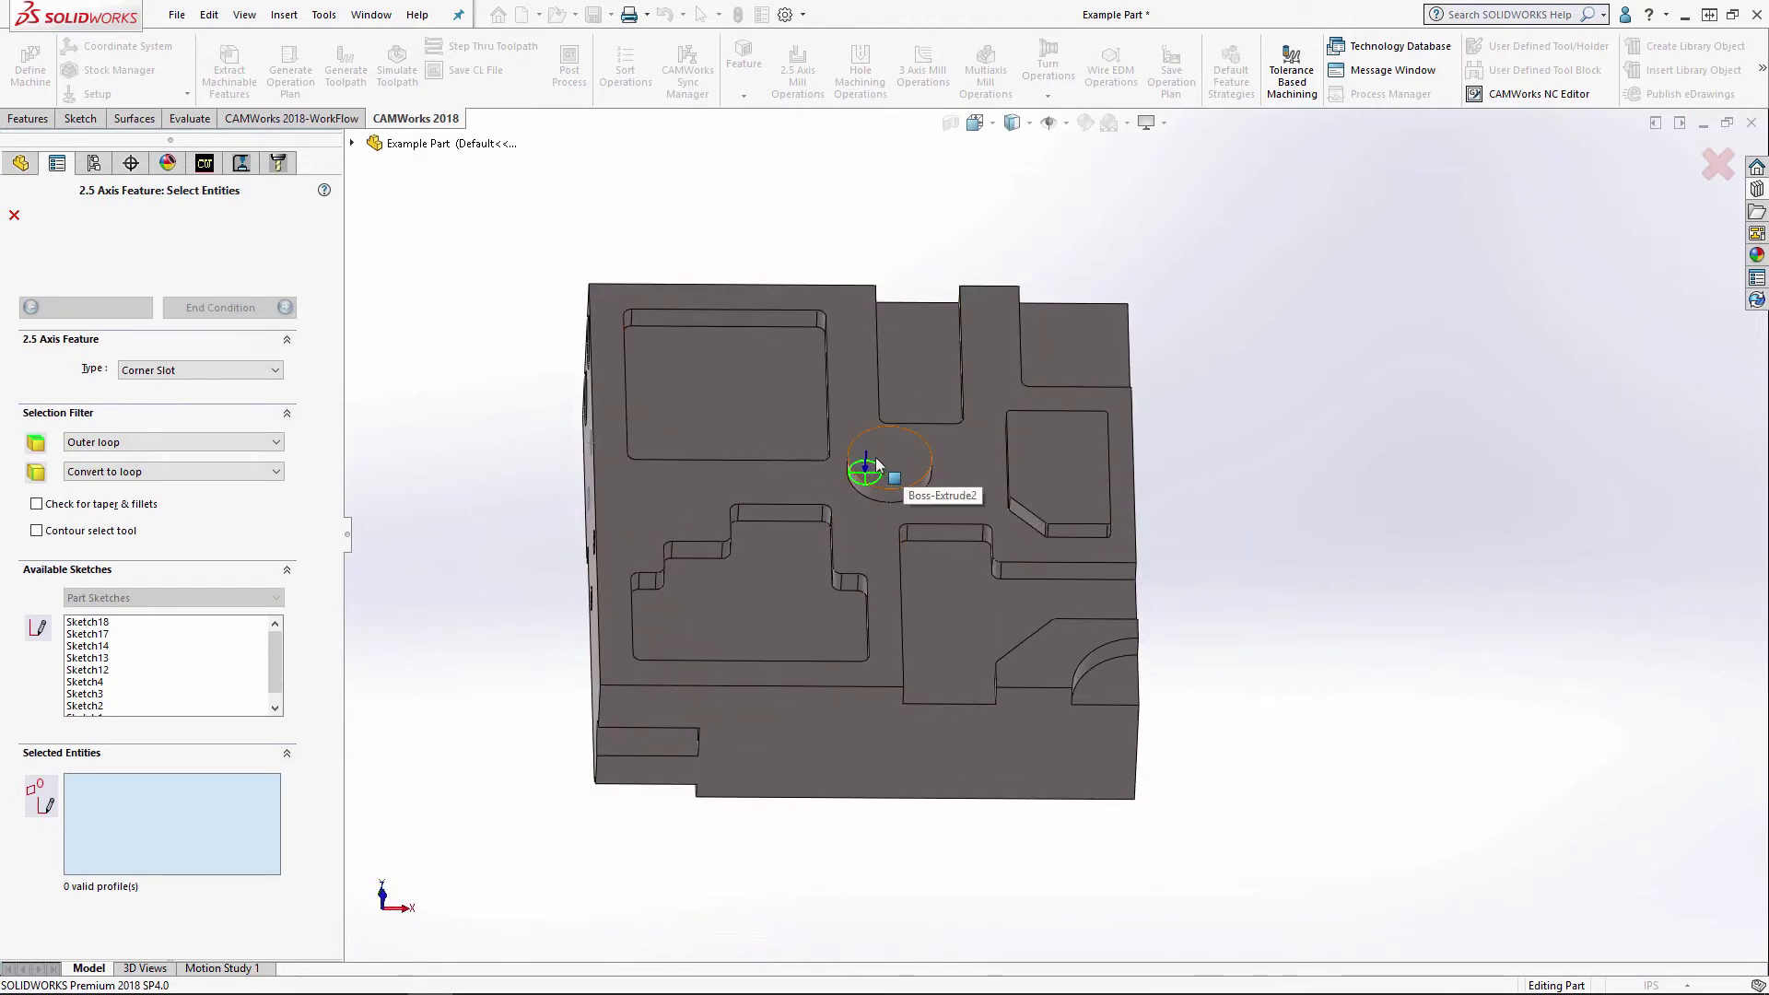
pyautogui.click(184, 370)
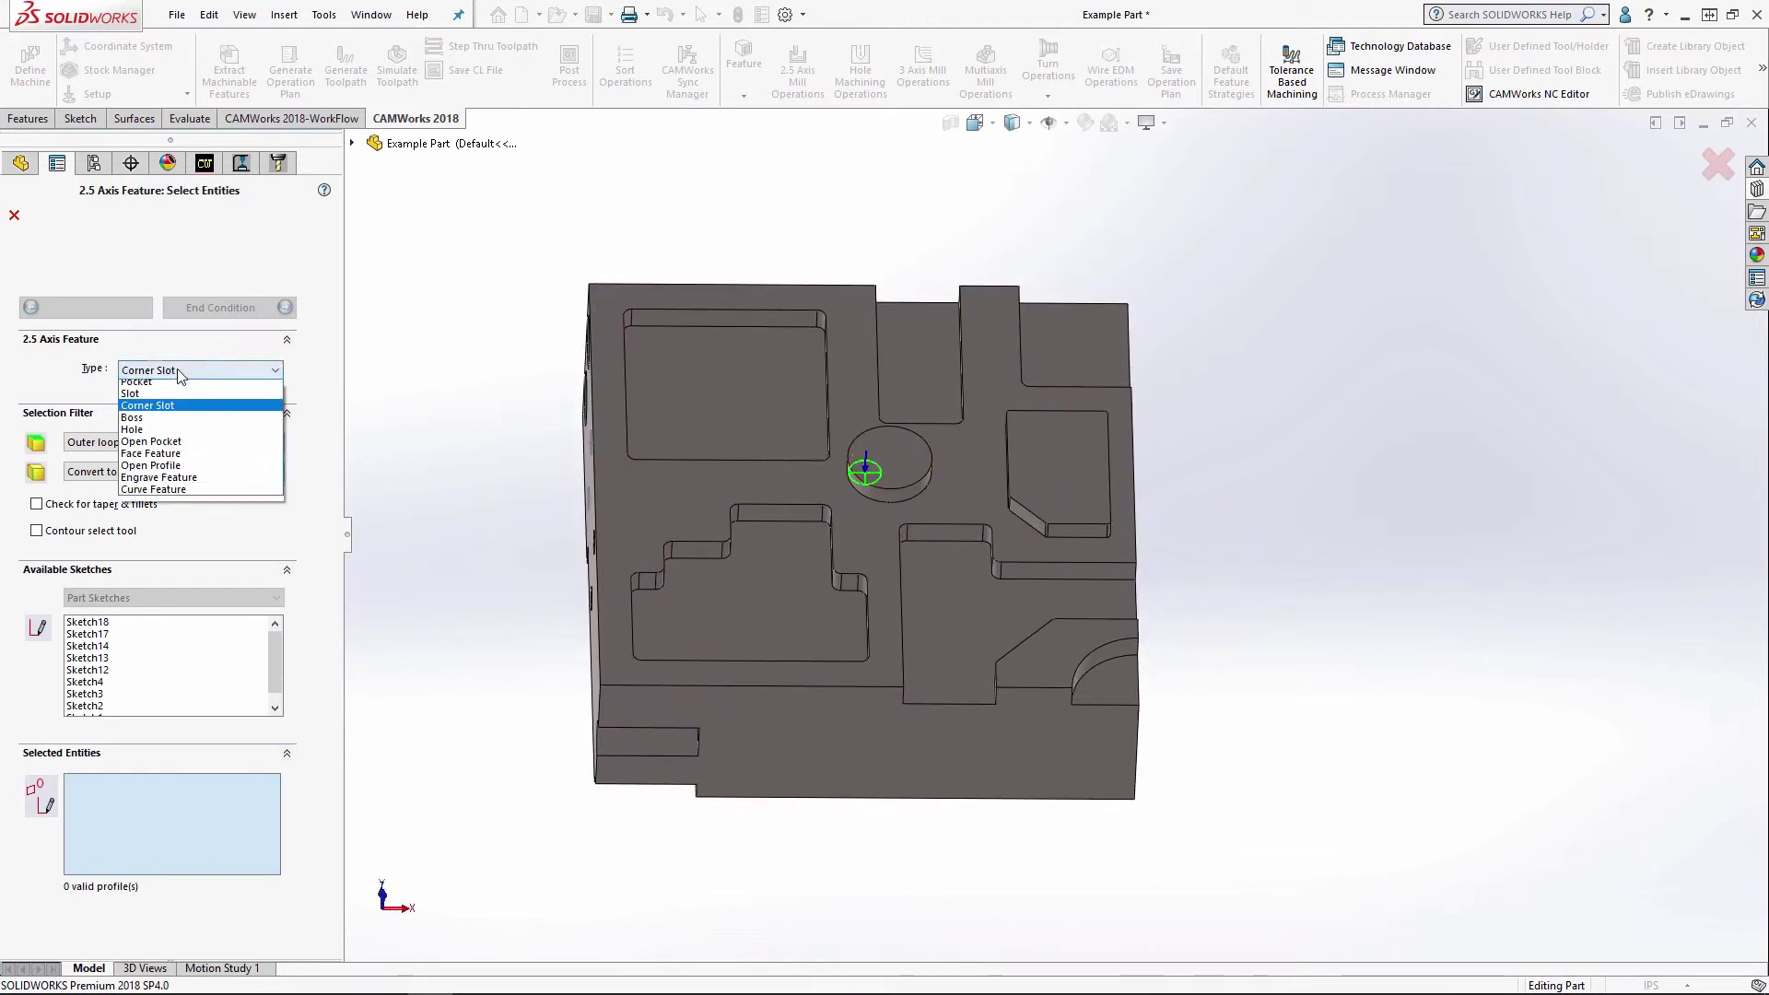
pyautogui.click(153, 423)
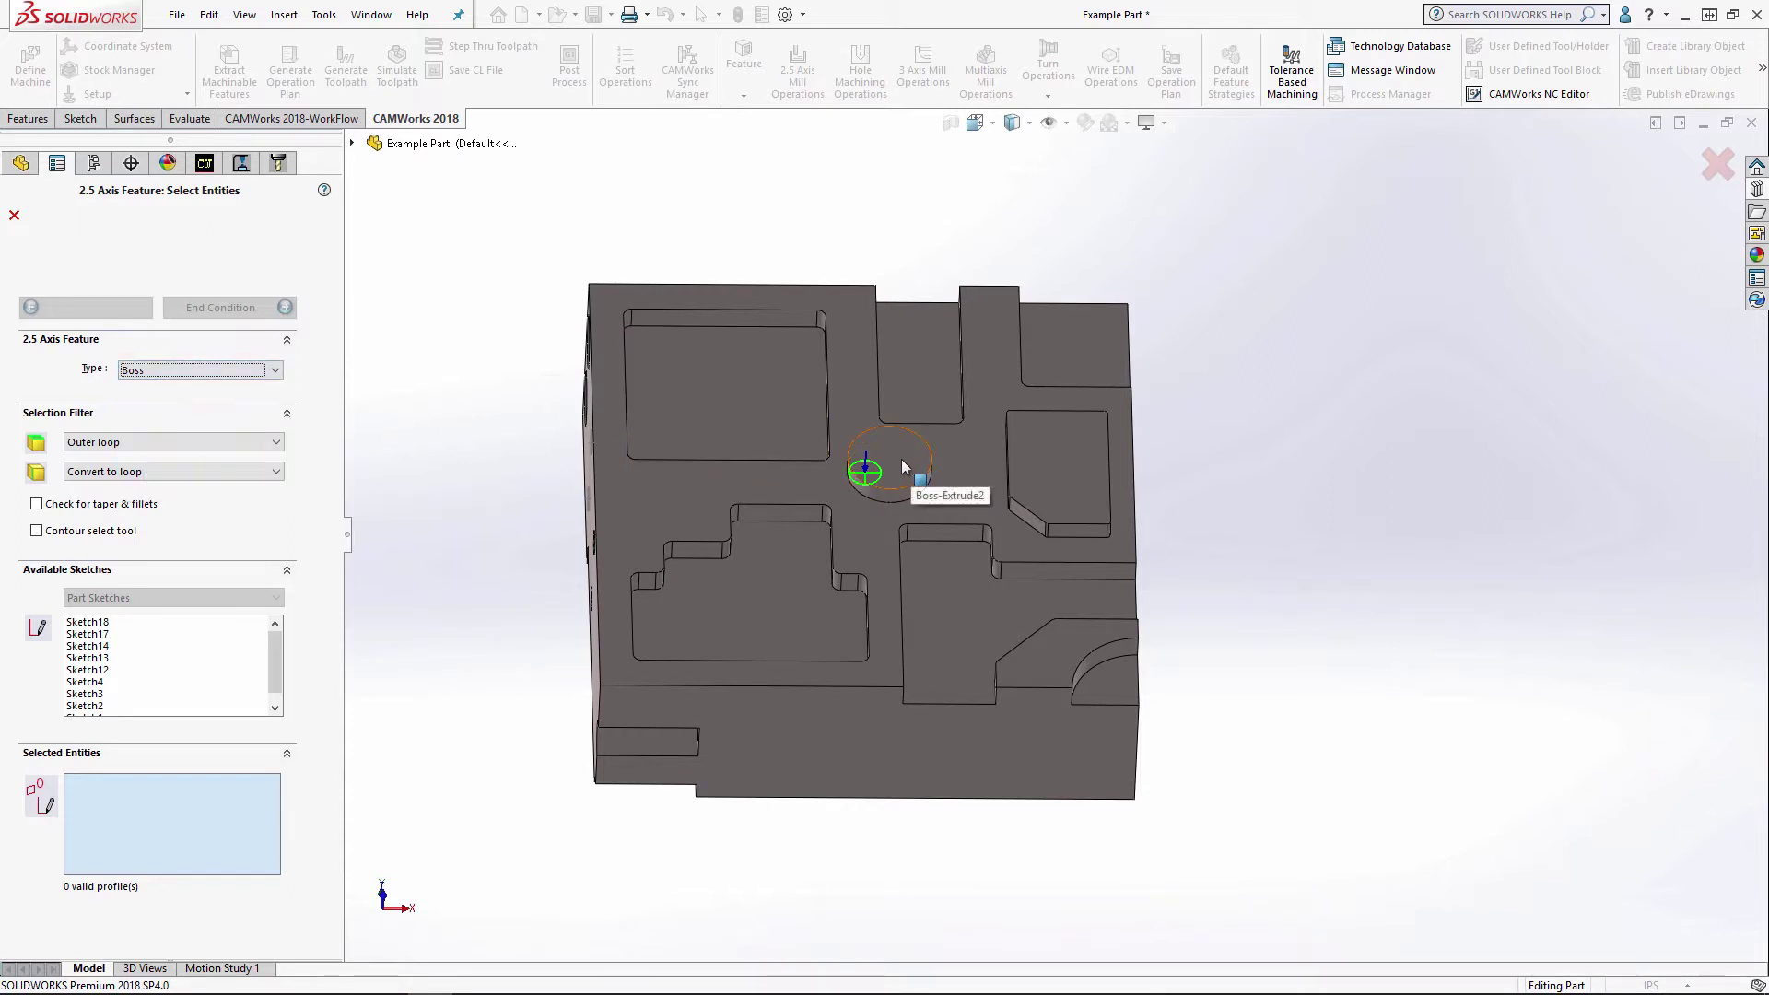
pyautogui.click(903, 461)
pyautogui.click(1096, 479)
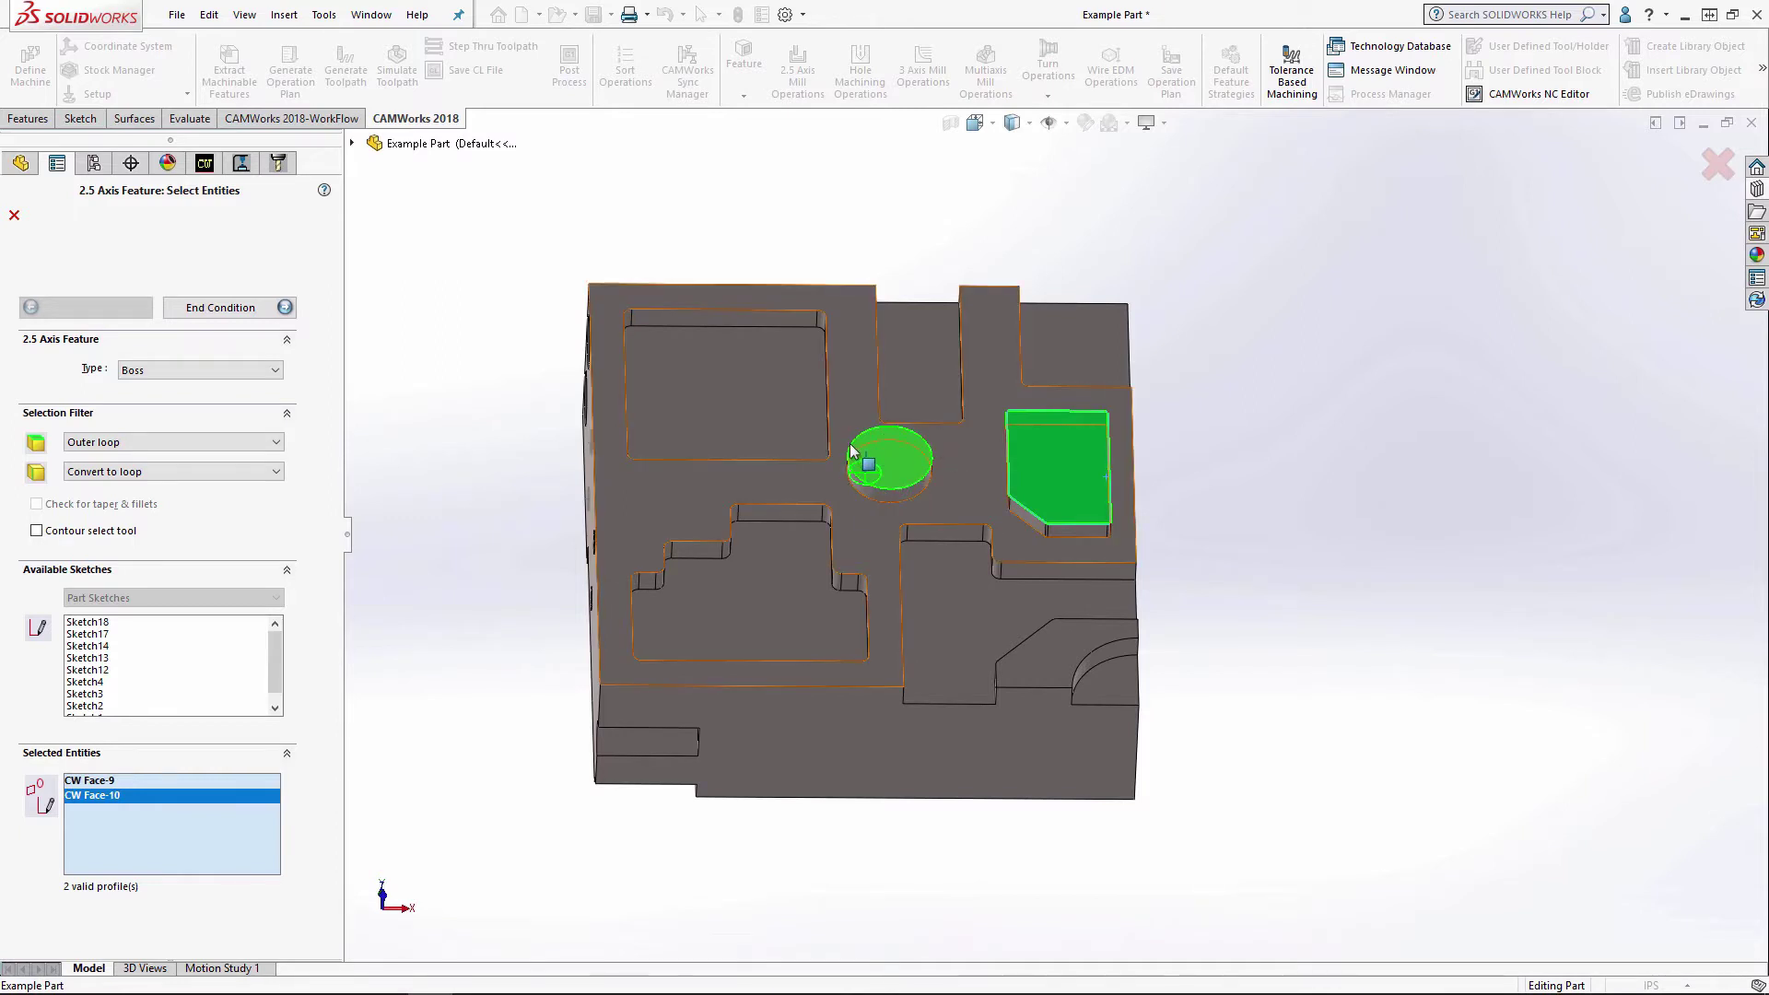
# - End both bosses Upto Face at the large face surrounding them, insert them with the Finish strategy and close feature creation
pyautogui.click(258, 308)
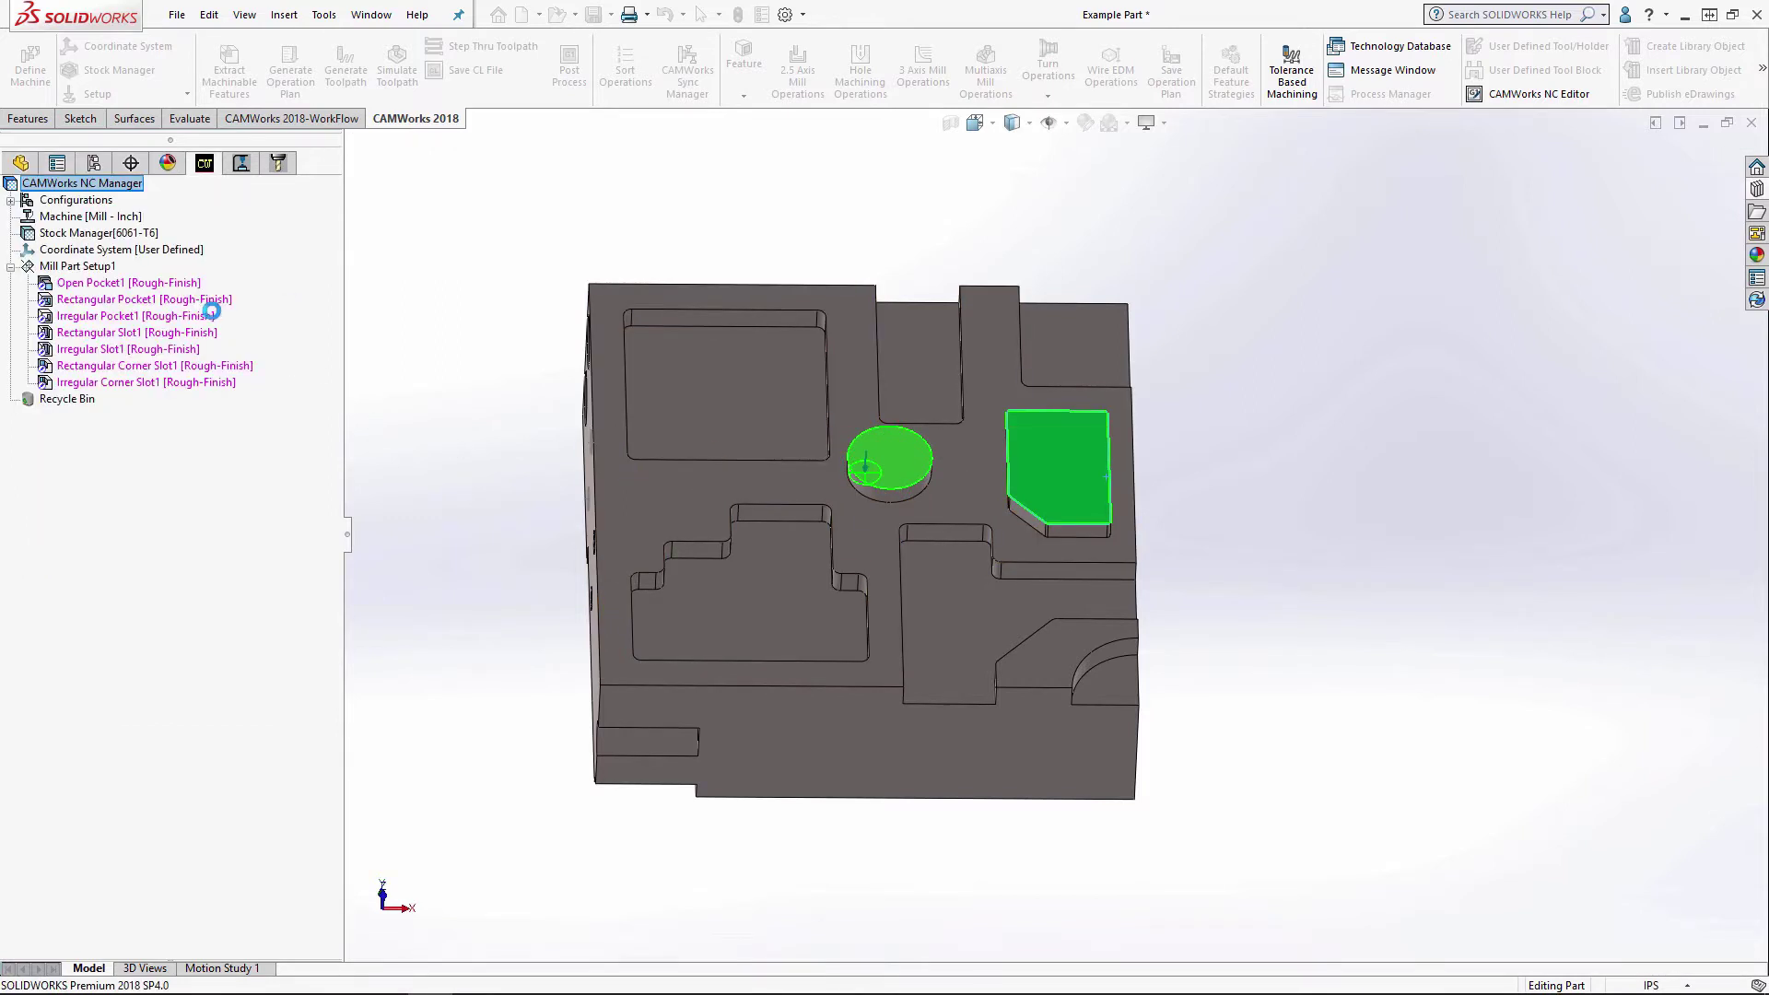
pyautogui.click(975, 461)
pyautogui.moveTo(1287, 607); pyautogui.dragTo(1278, 543, button='middle')
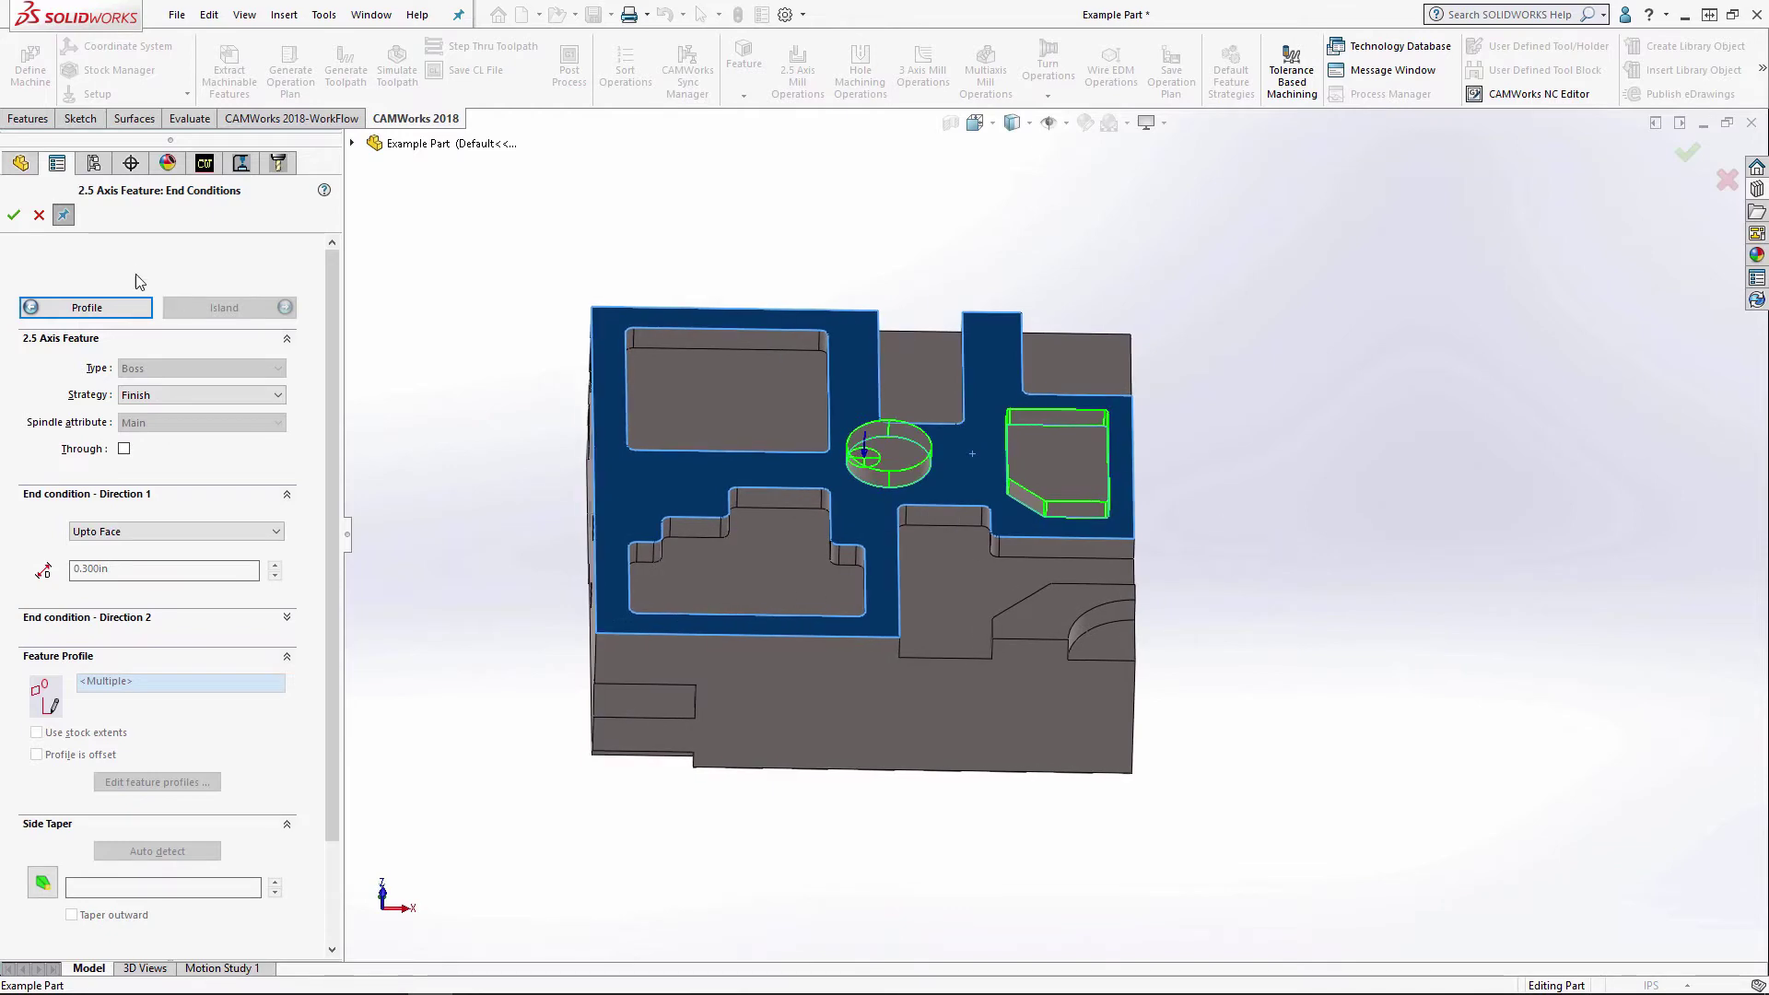
pyautogui.click(13, 217)
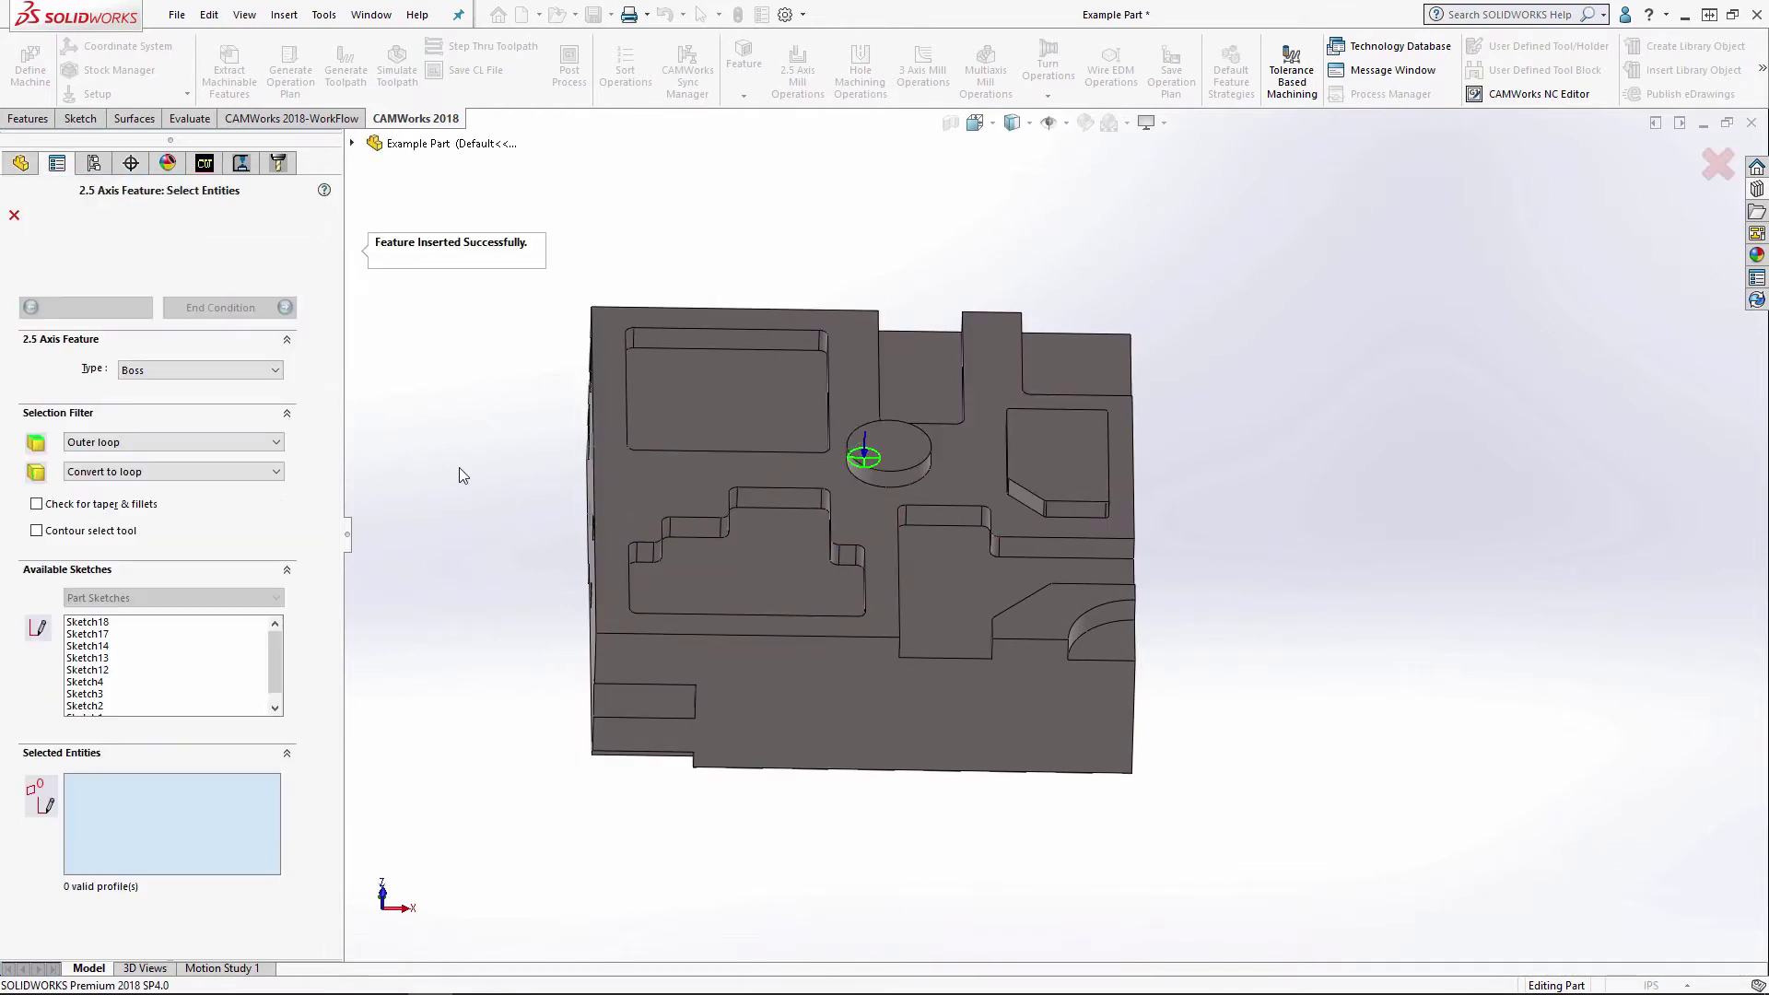
pyautogui.moveTo(459, 467); pyautogui.dragTo(470, 522, button='middle')
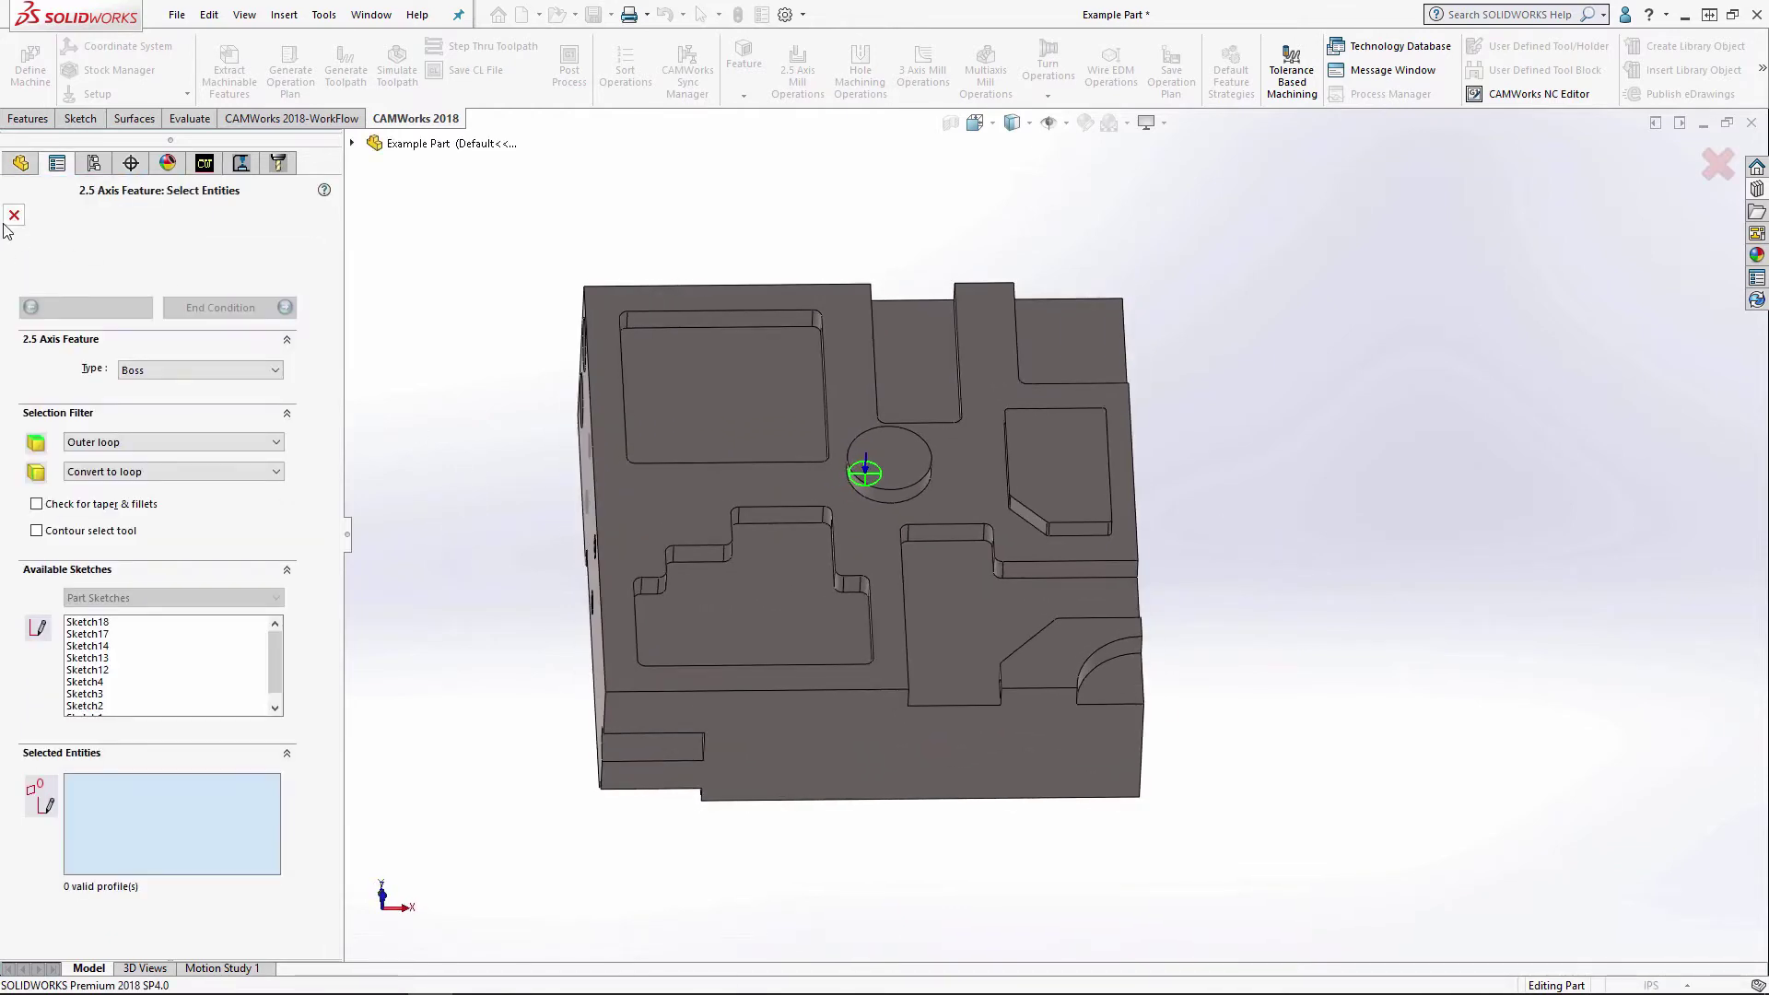
pyautogui.click(14, 216)
pyautogui.moveTo(363, 466); pyautogui.dragTo(479, 555, button='middle')
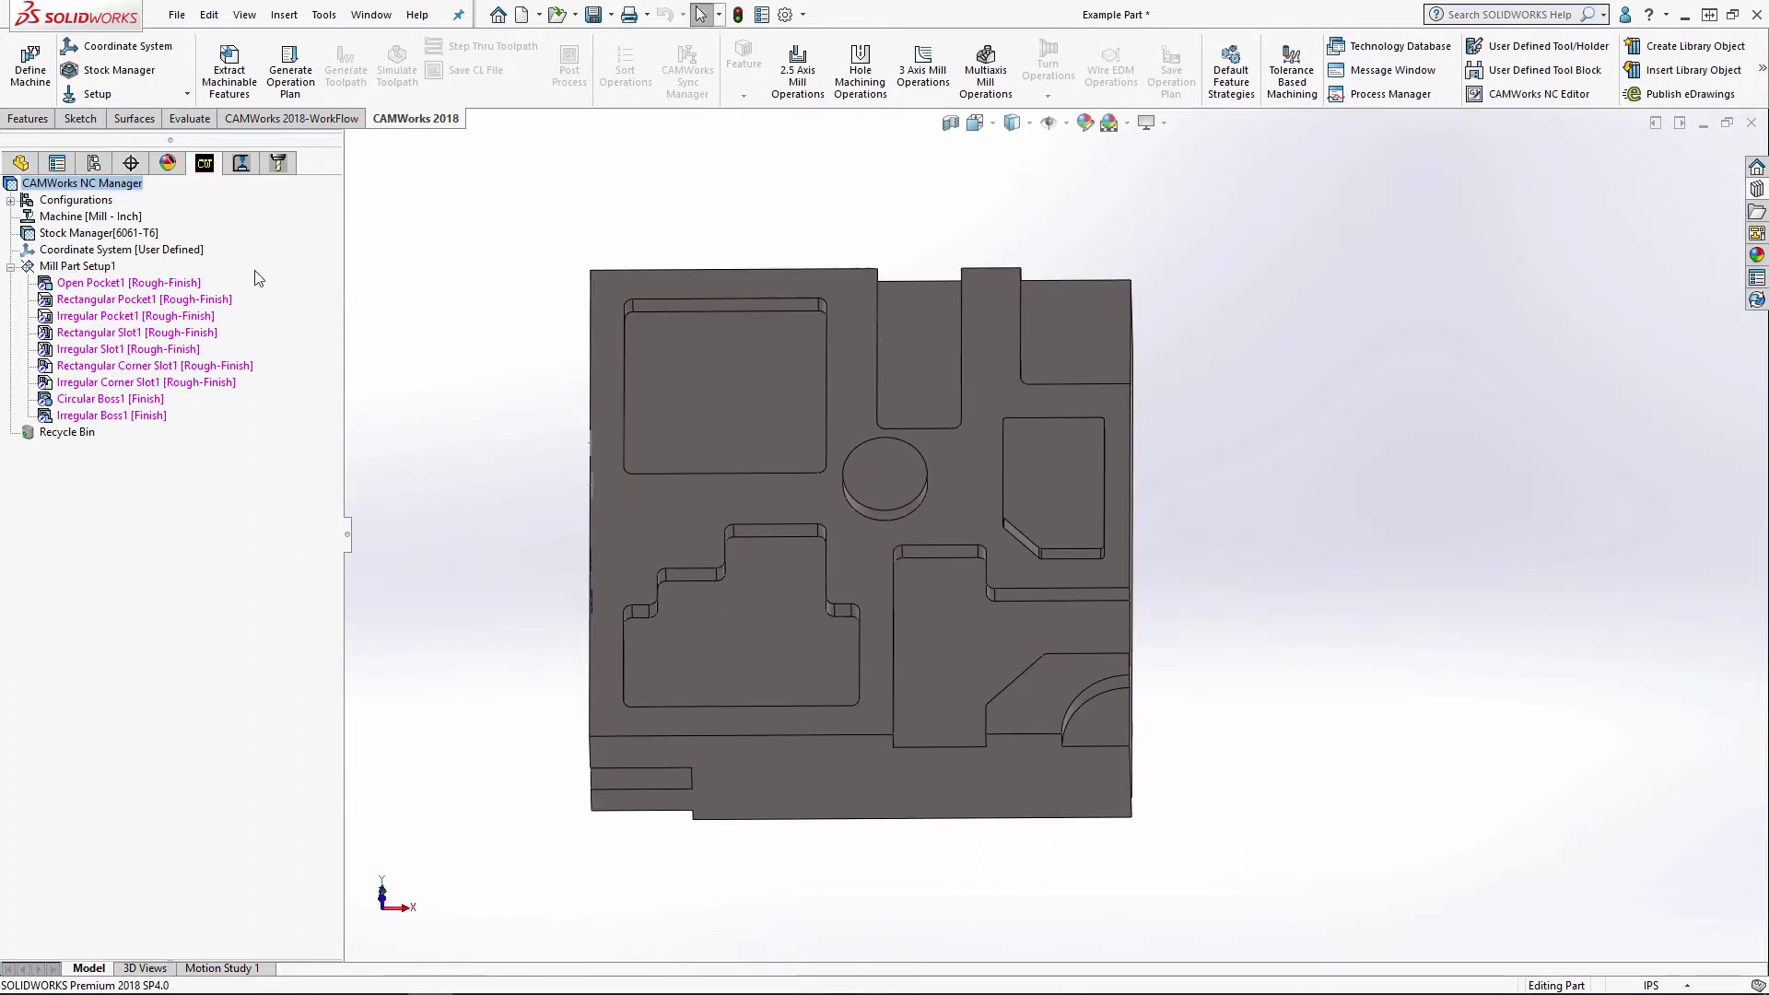
# - Add a Boss-type part perimeter feature to Mill Part Setup1, ending 0.100in beyond the bottom of the part, with the Finish strategy
pyautogui.rightClick(69, 268)
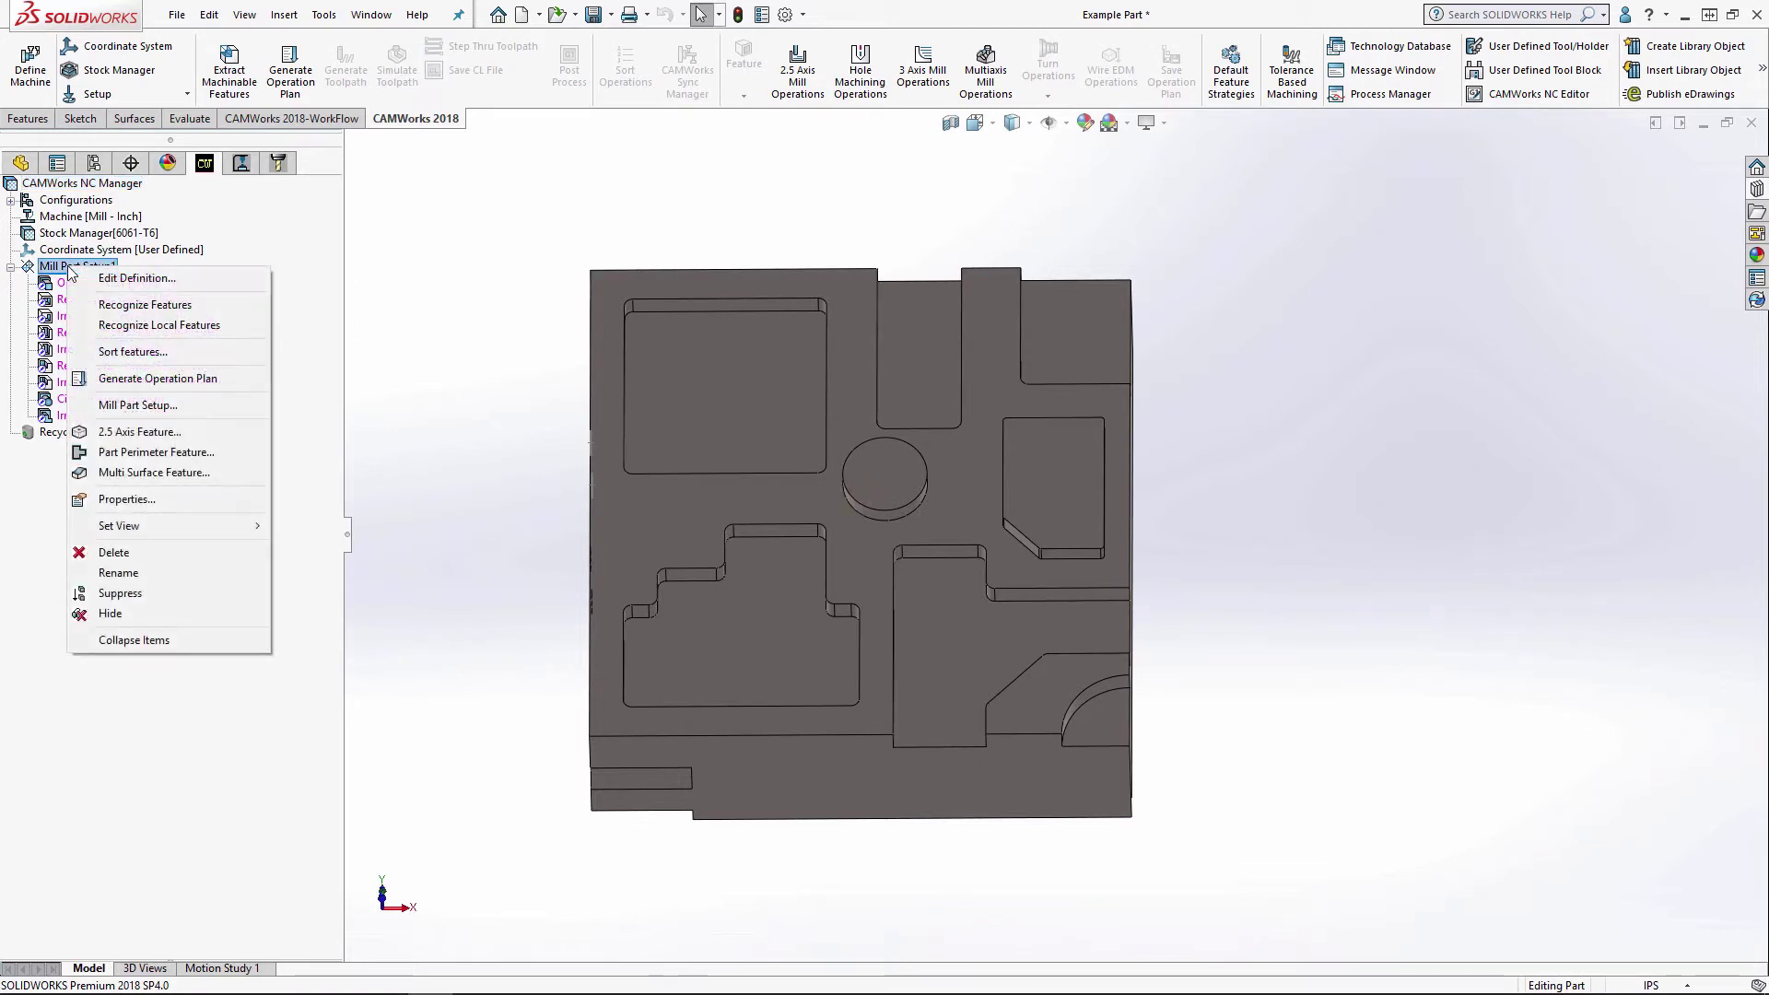
pyautogui.click(149, 453)
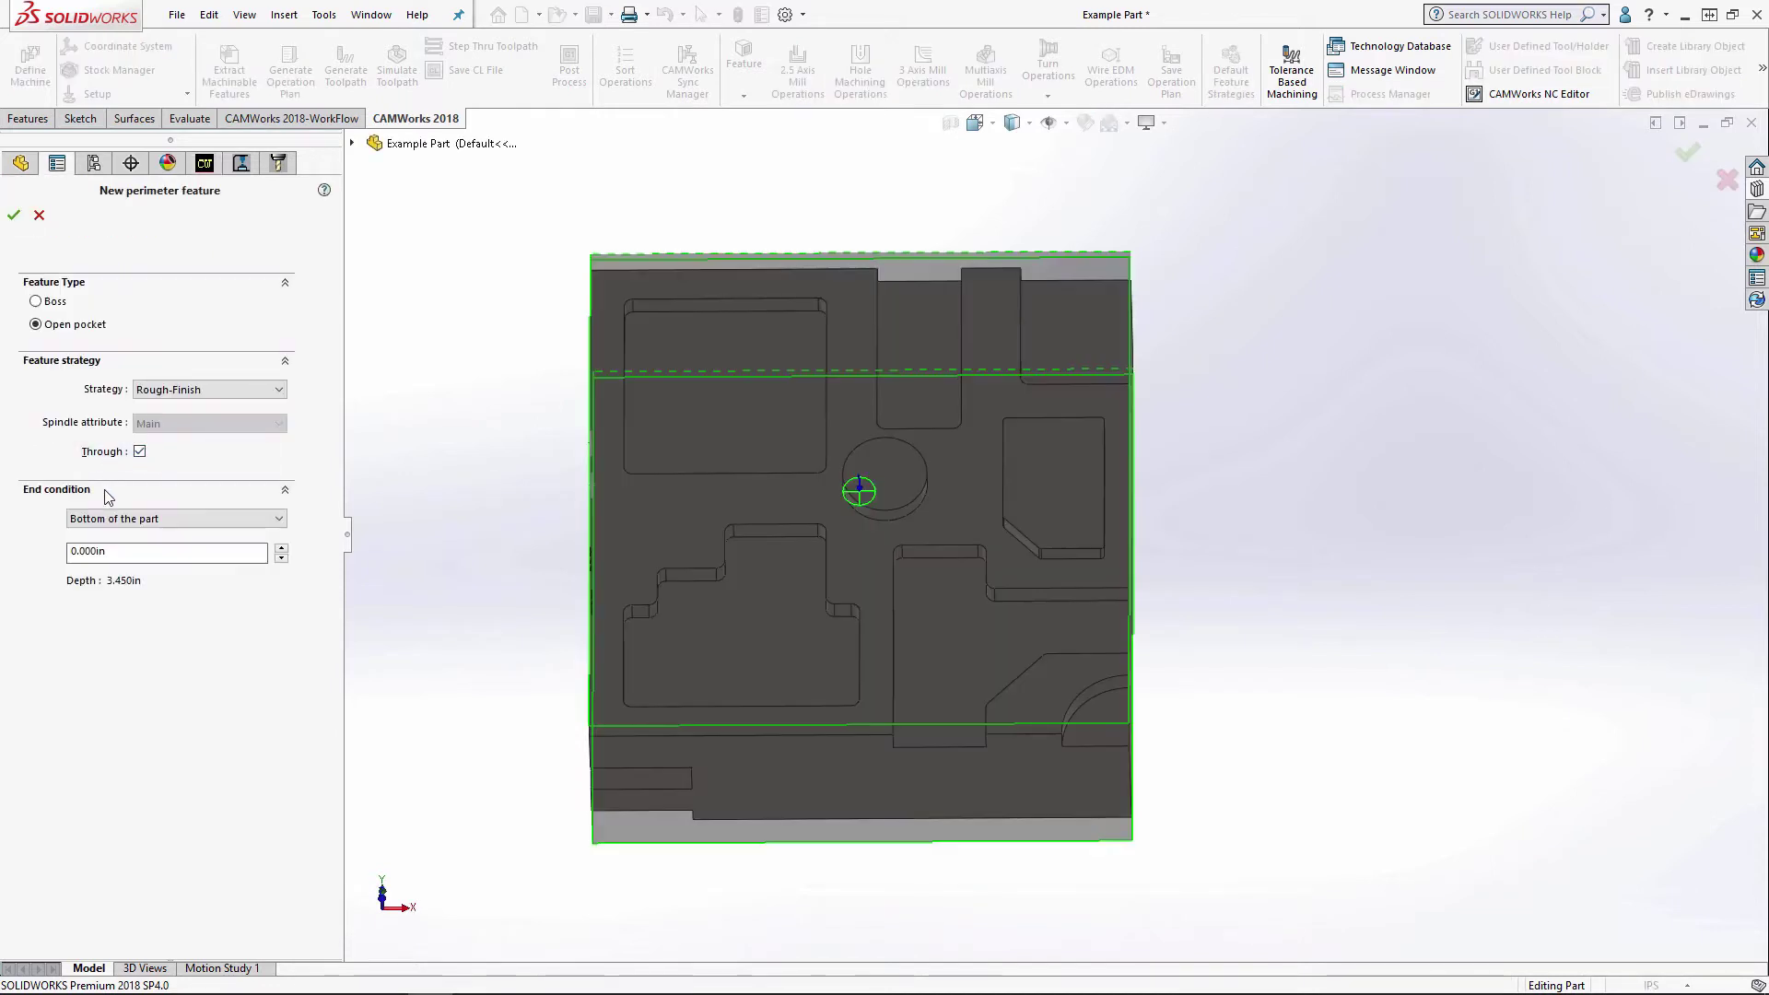
pyautogui.click(36, 301)
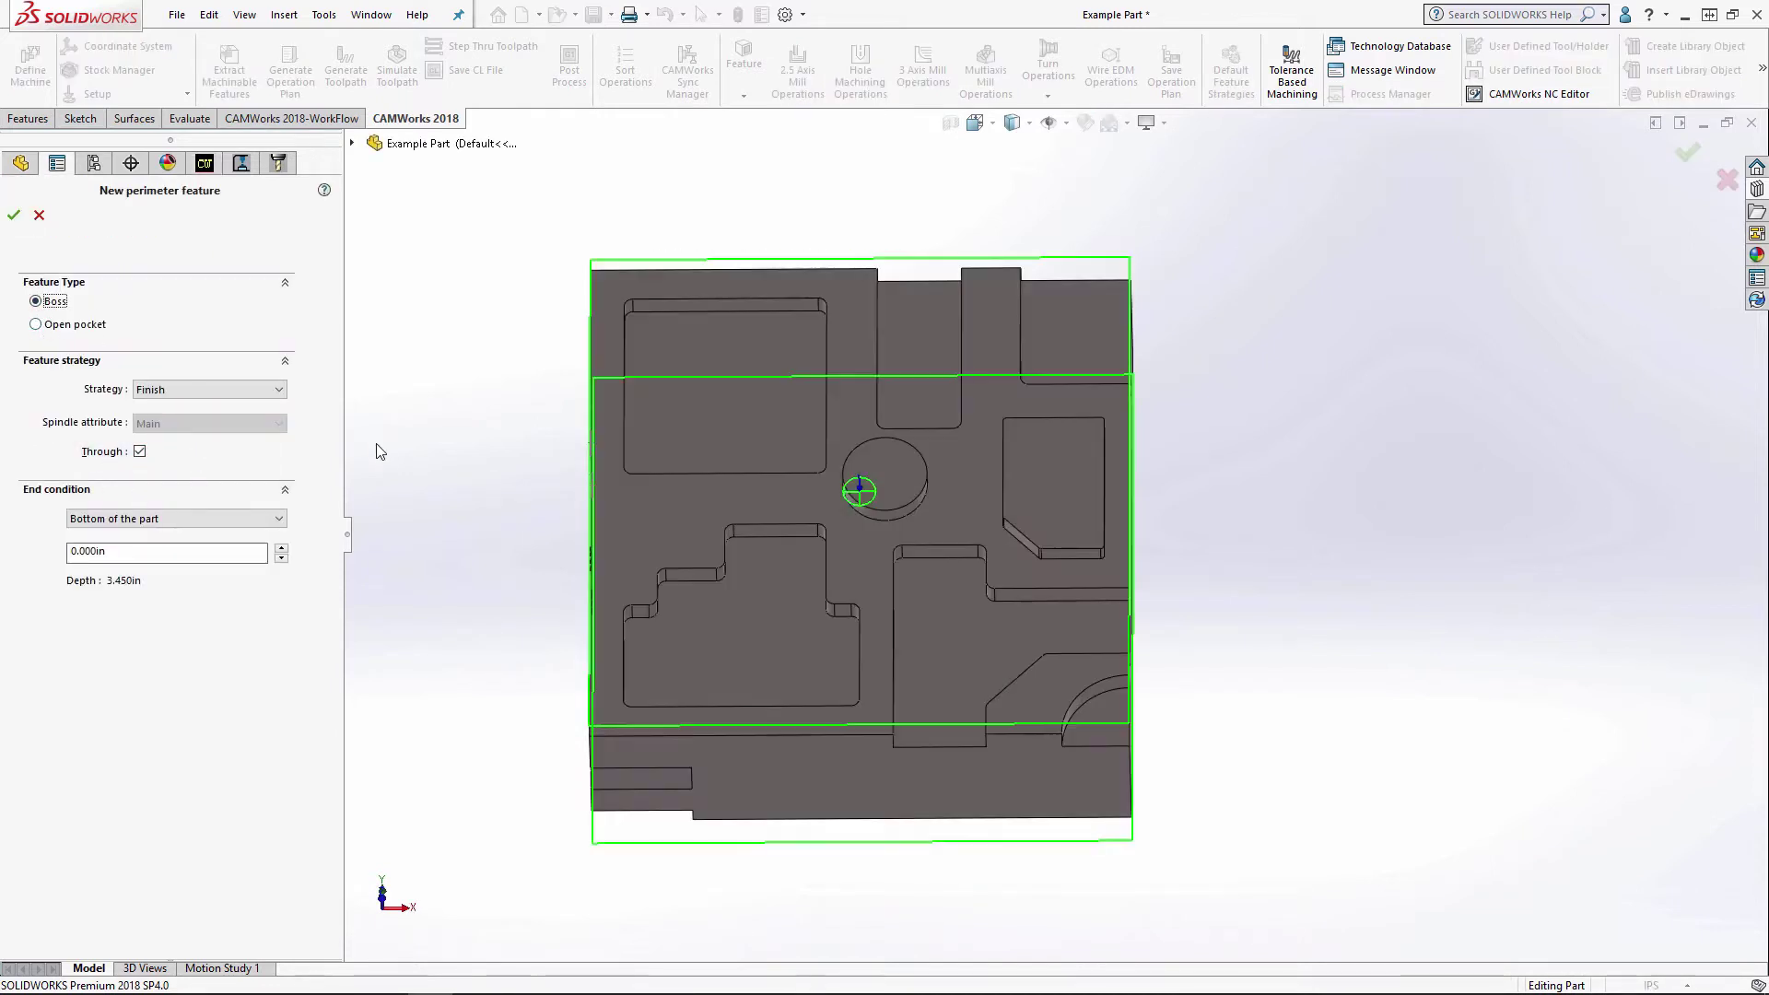
pyautogui.moveTo(451, 573); pyautogui.dragTo(460, 406, button='middle')
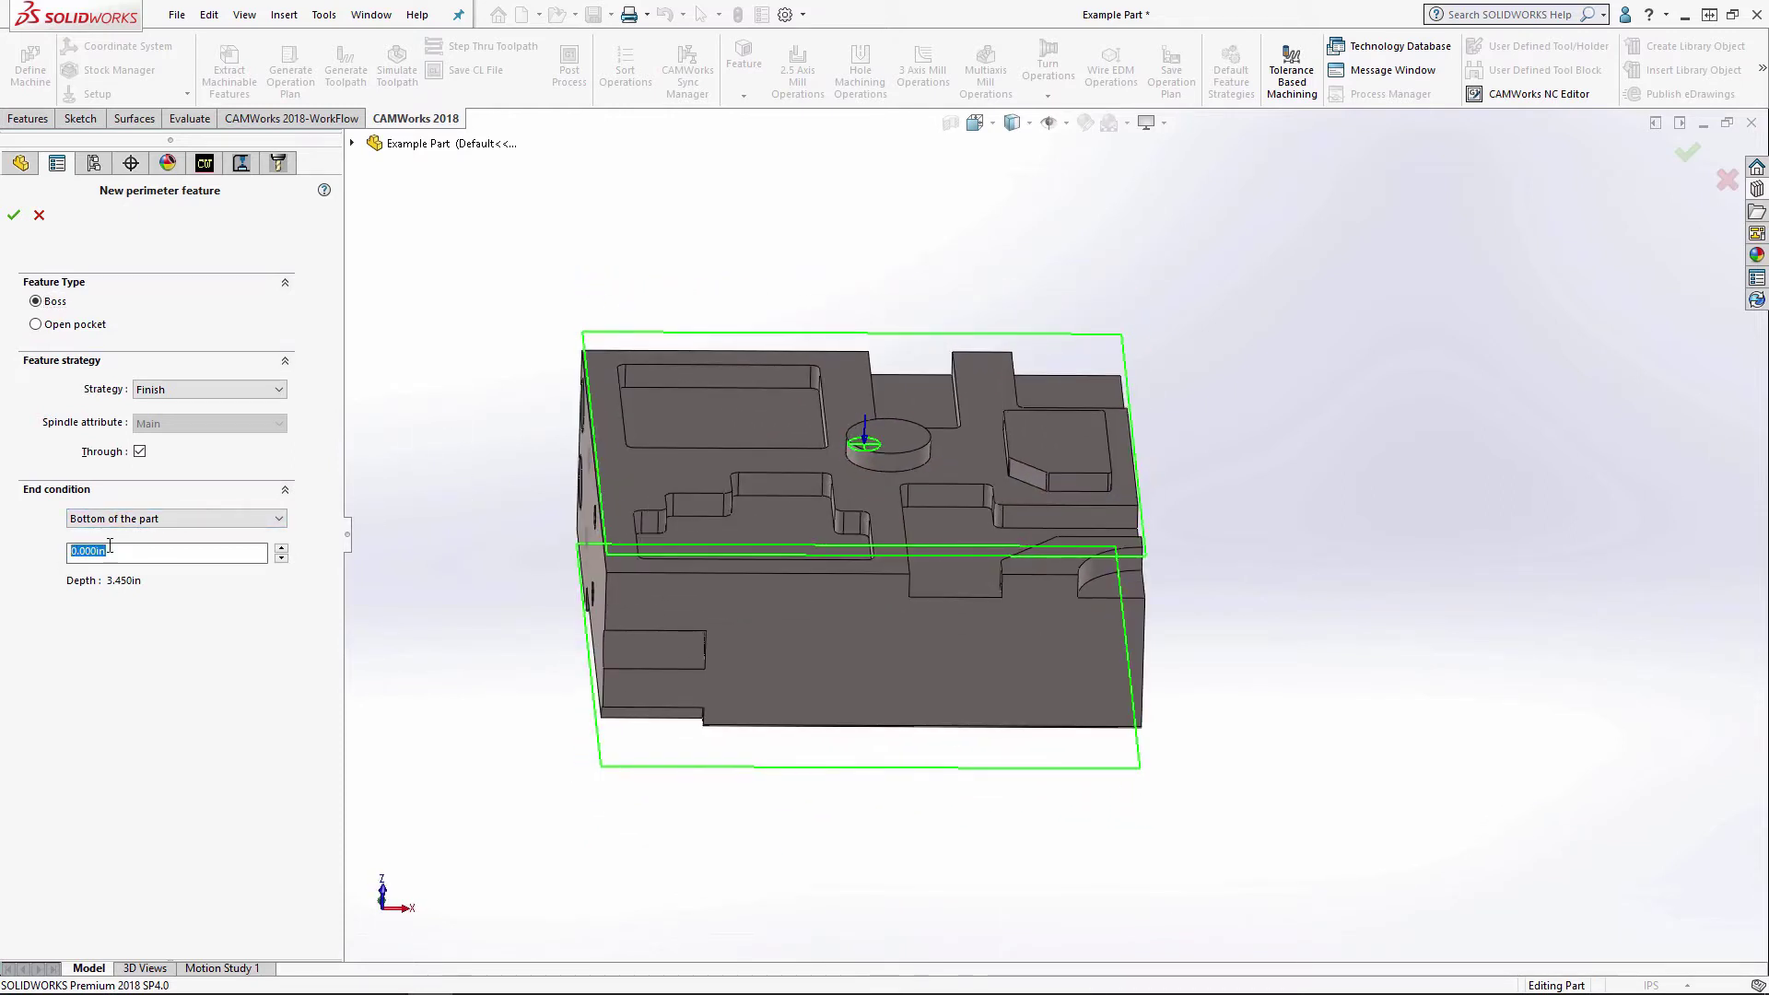
pyautogui.moveTo(497, 745)
pyautogui.mouseDown(button='middle')
pyautogui.moveTo(486, 624)
pyautogui.moveTo(498, 737)
pyautogui.mouseUp(button='middle')
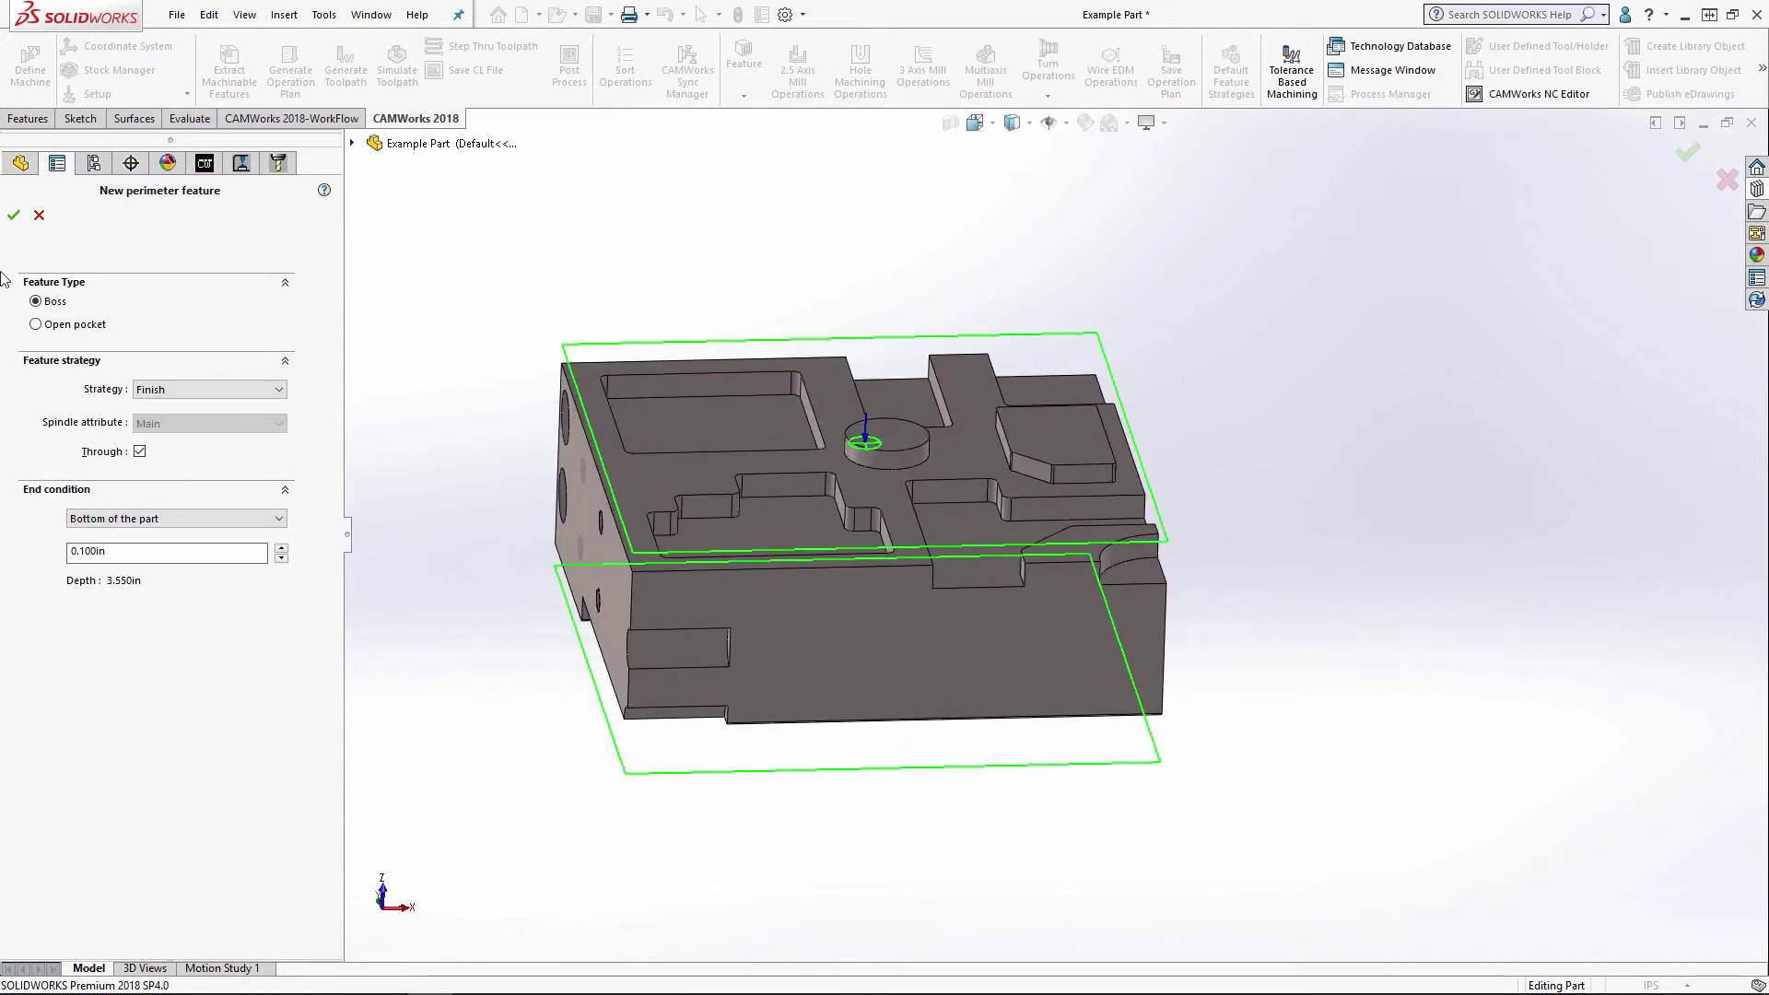
pyautogui.click(14, 214)
pyautogui.moveTo(486, 304); pyautogui.dragTo(480, 438, button='middle')
# - Generate the operation plan for Mill Part Setup1 and generate the toolpaths for all its operations
pyautogui.rightClick(58, 272)
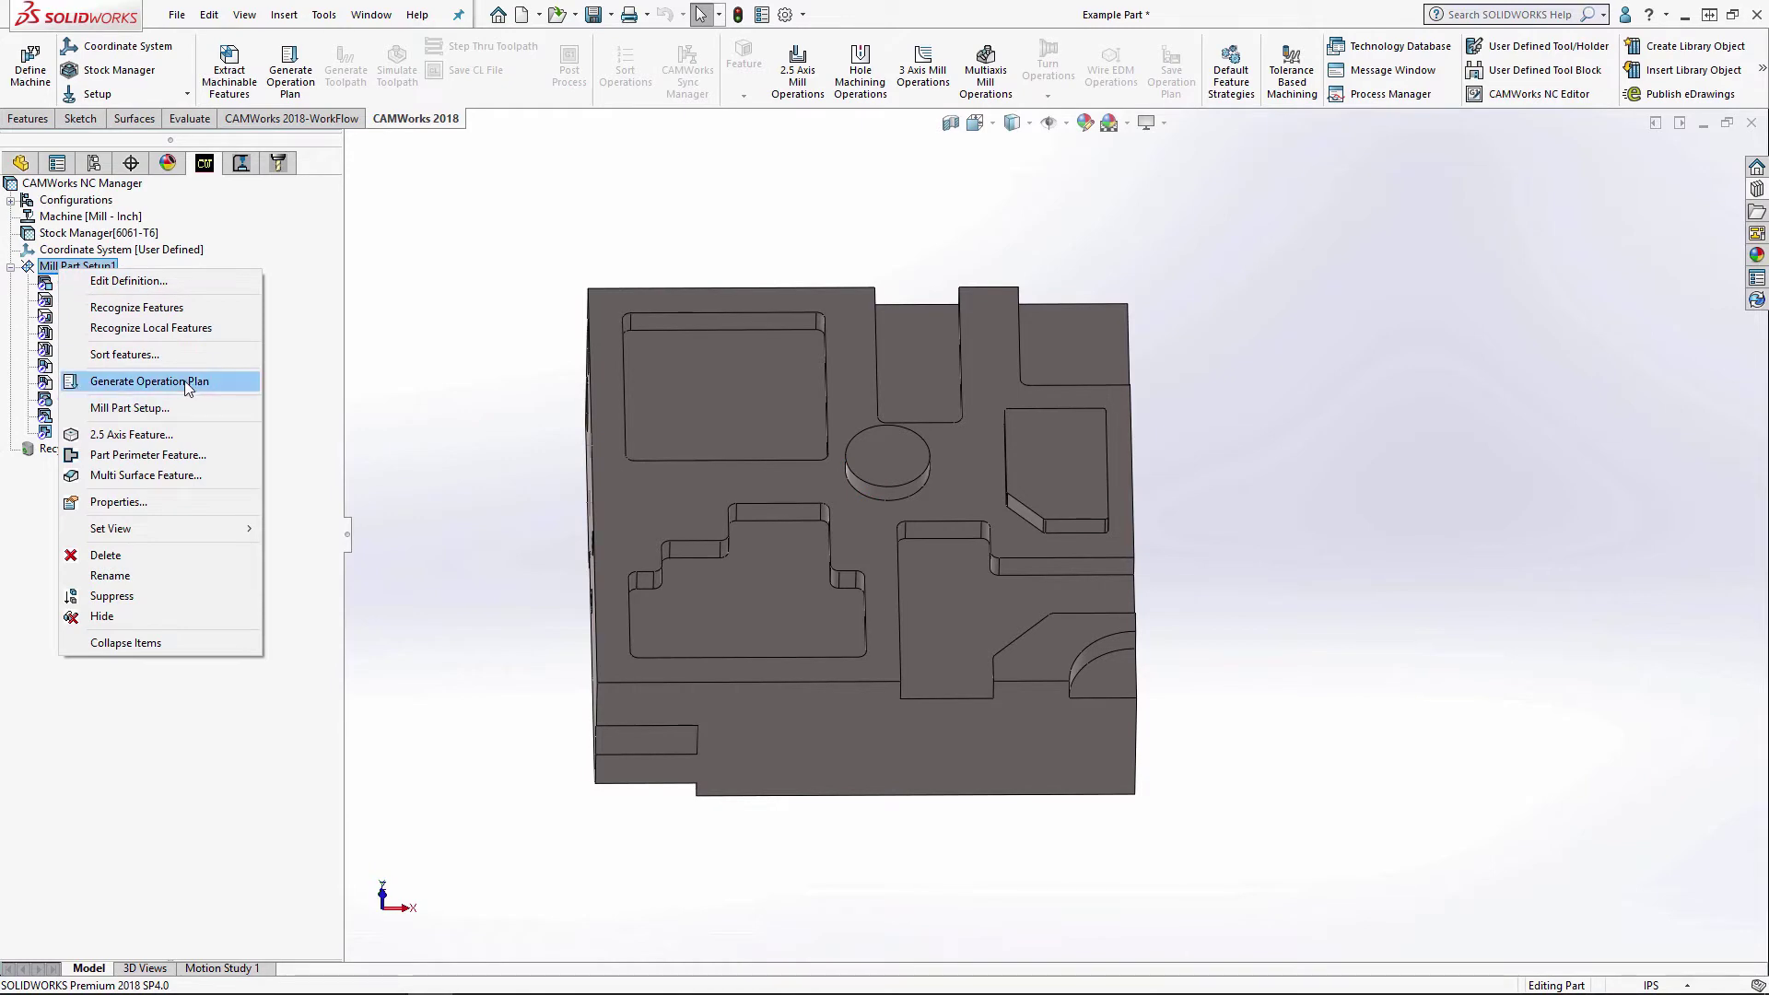
pyautogui.click(229, 376)
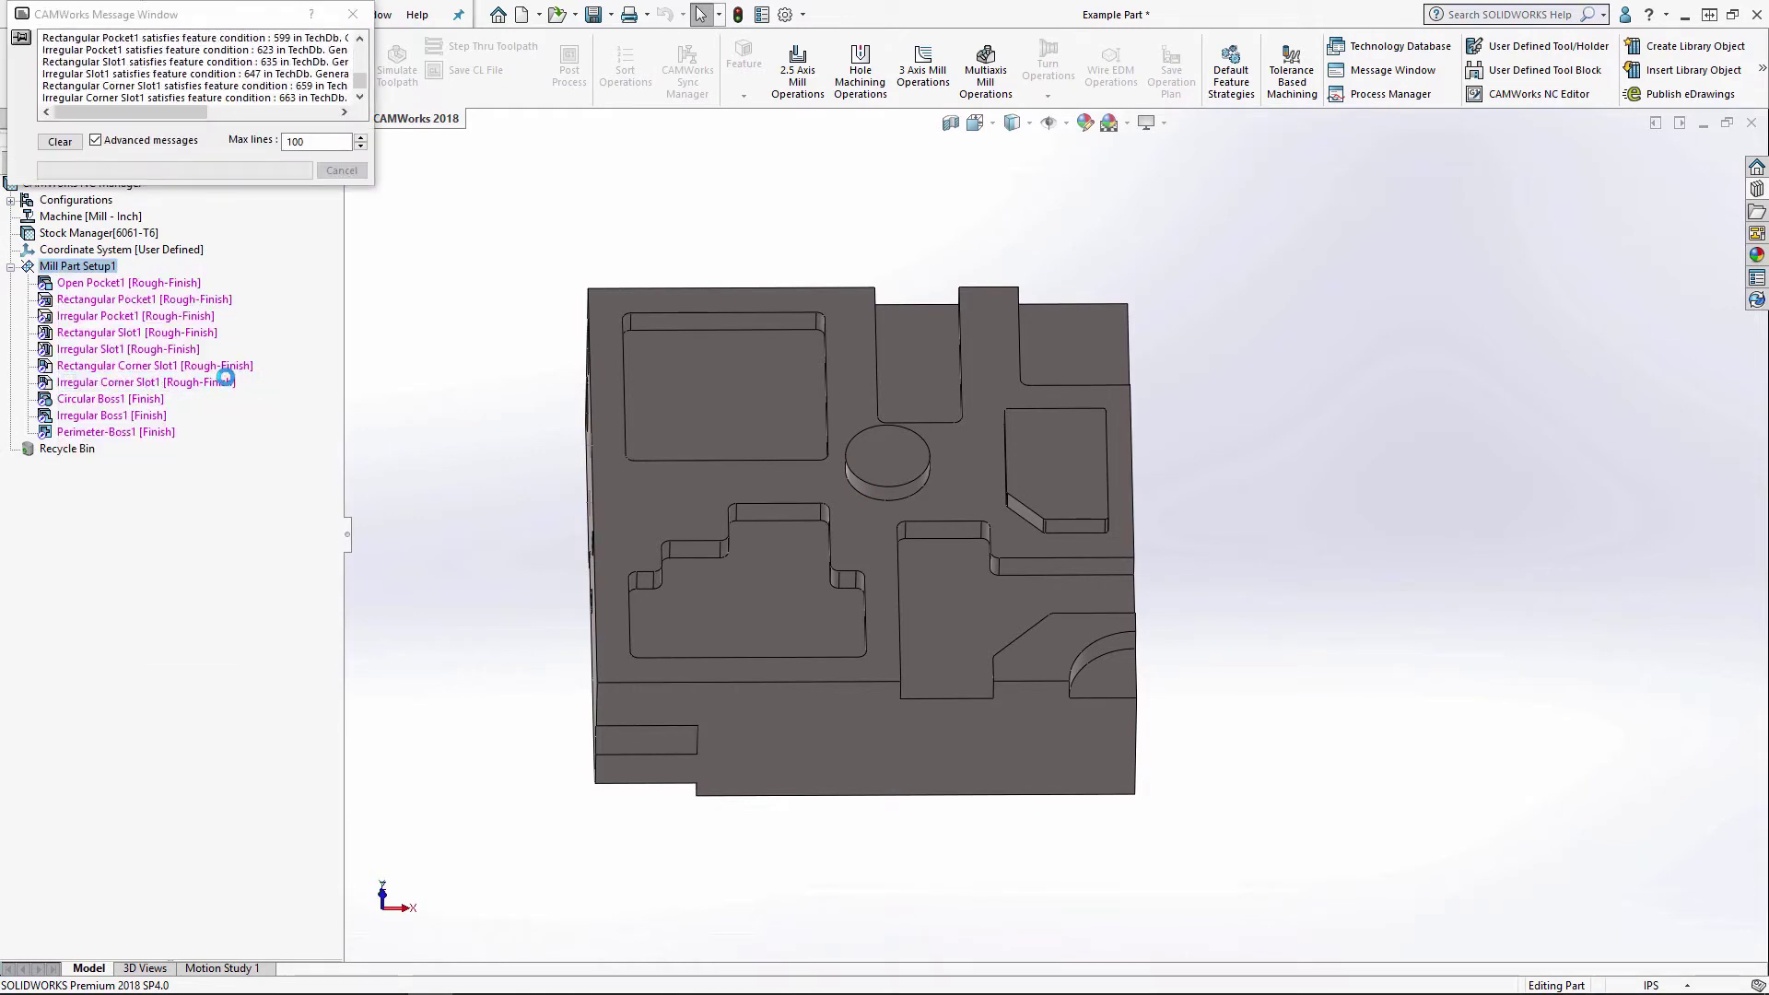
pyautogui.rightClick(95, 265)
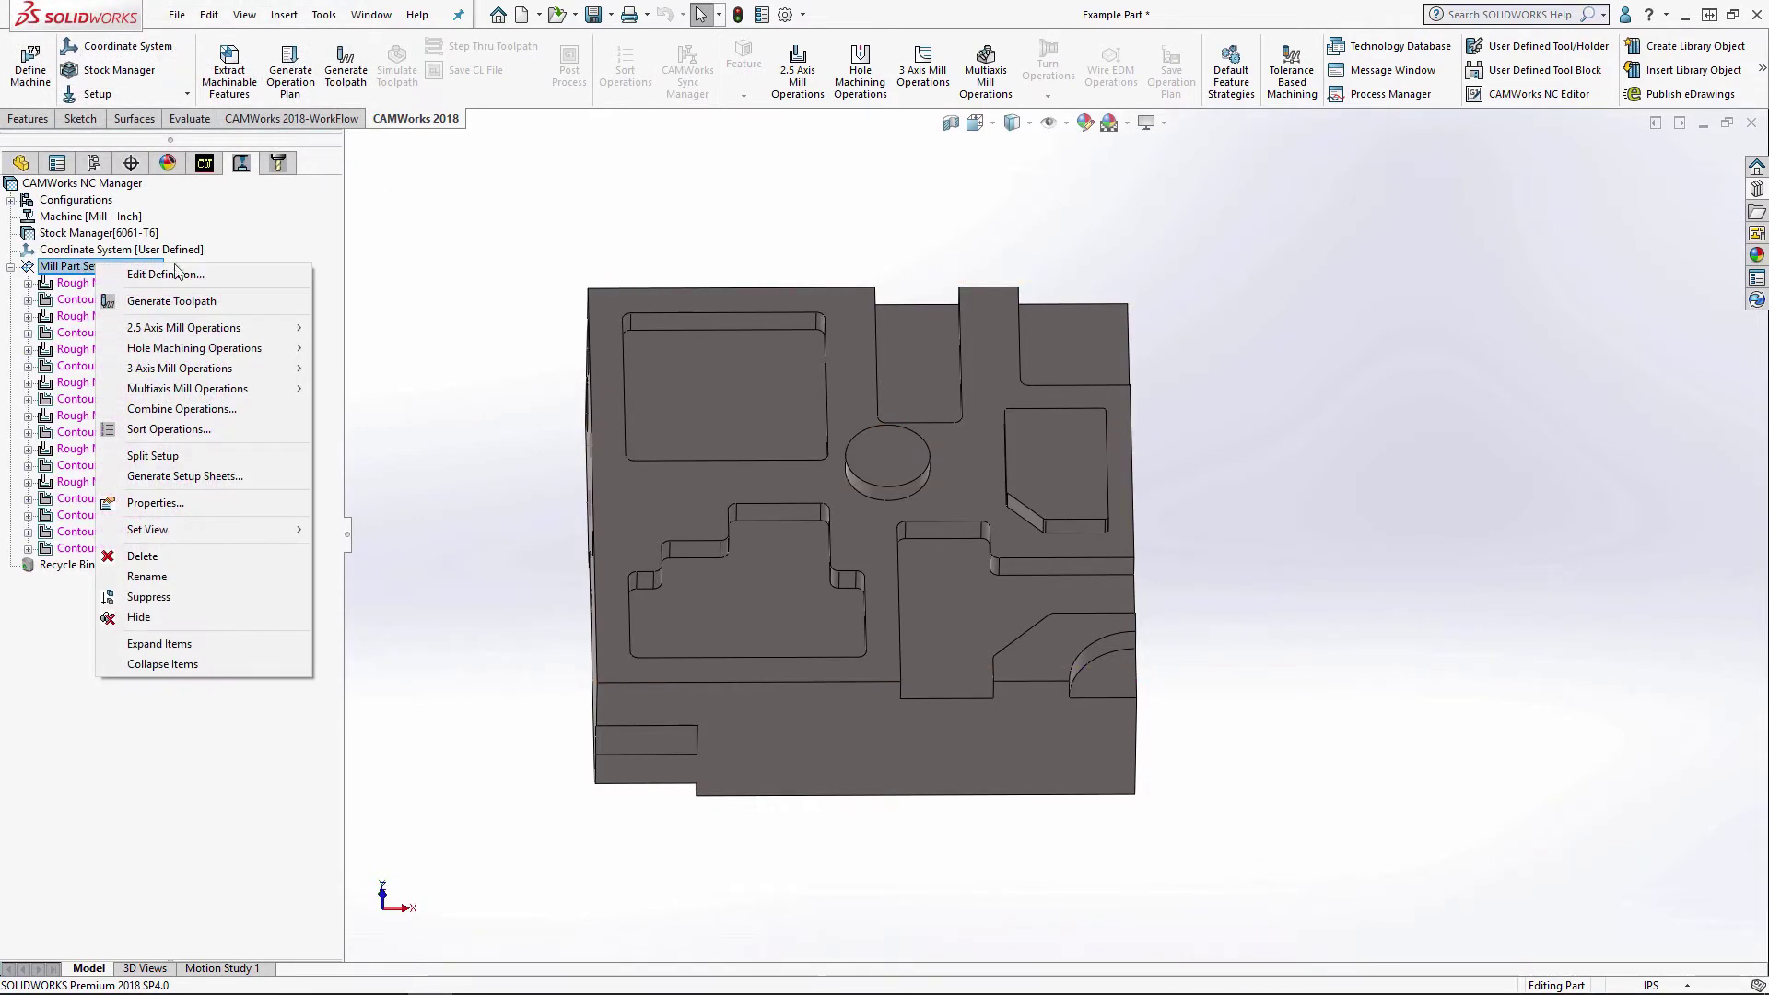
pyautogui.click(172, 302)
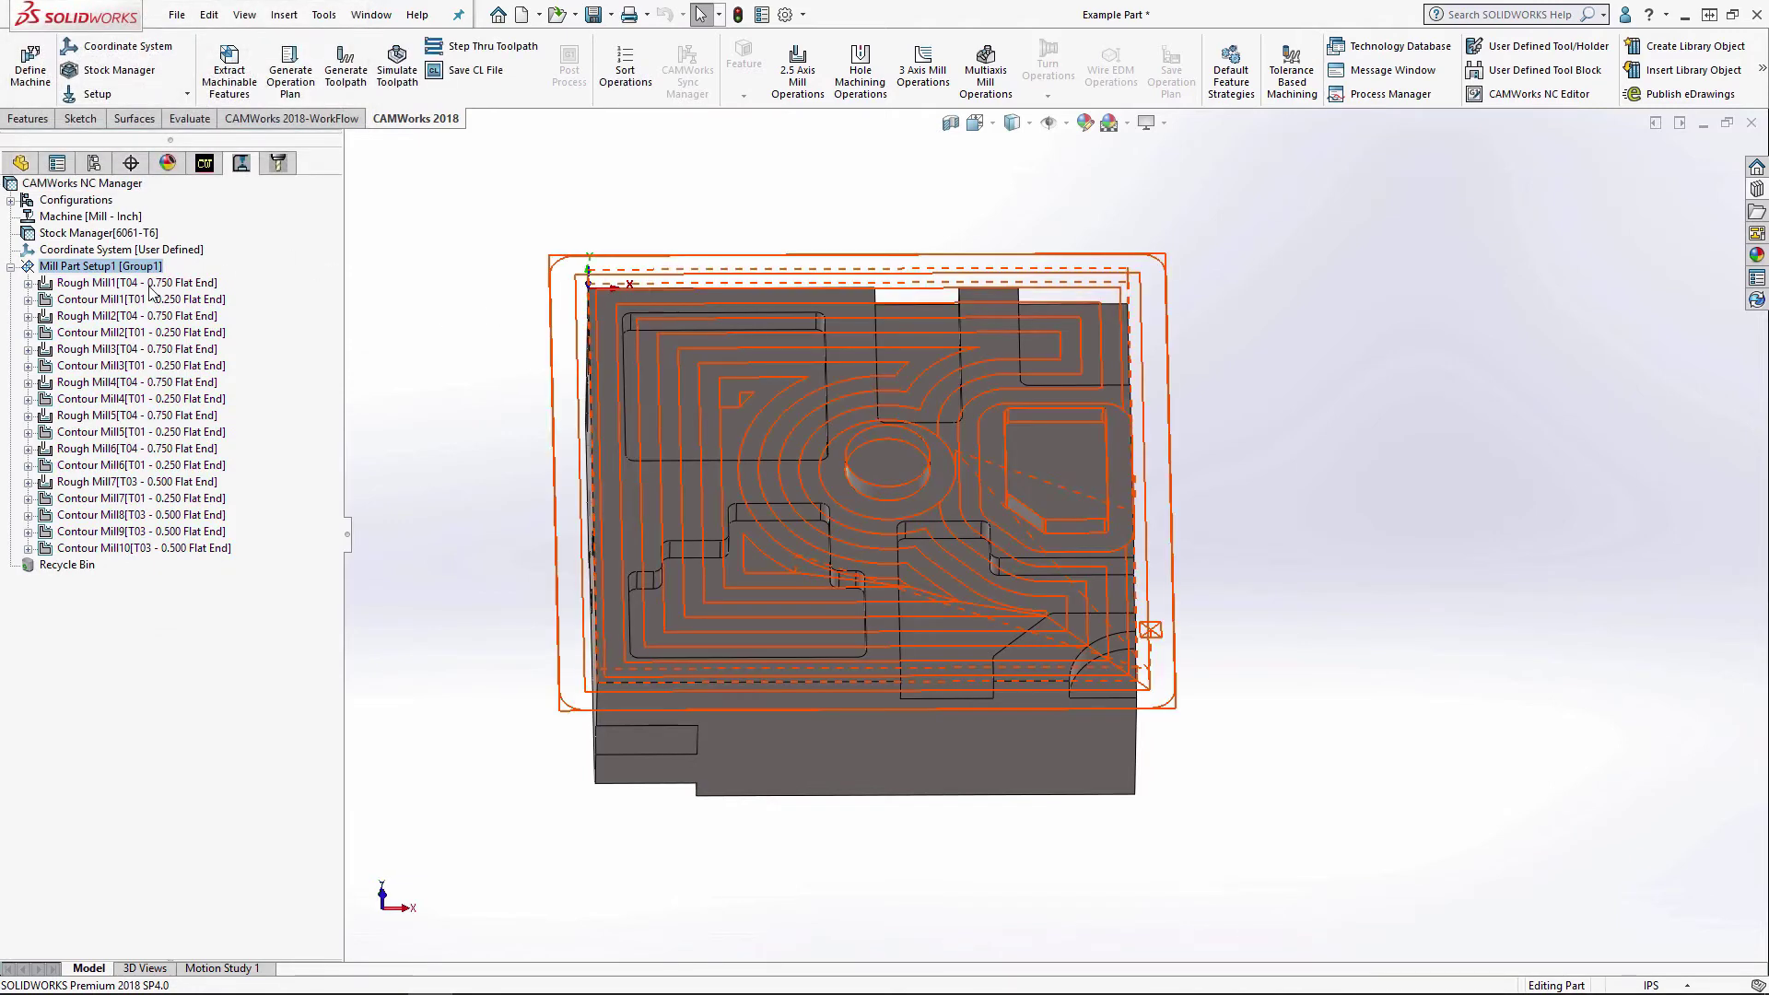
# - Examine the Rough Mill1 toolpath, the Rough Mill6 toolpath in the rectangular corner slot and the Rough Mill7 toolpath in the rounded corner slot
pyautogui.moveTo(1299, 440); pyautogui.dragTo(1287, 482, button='middle')
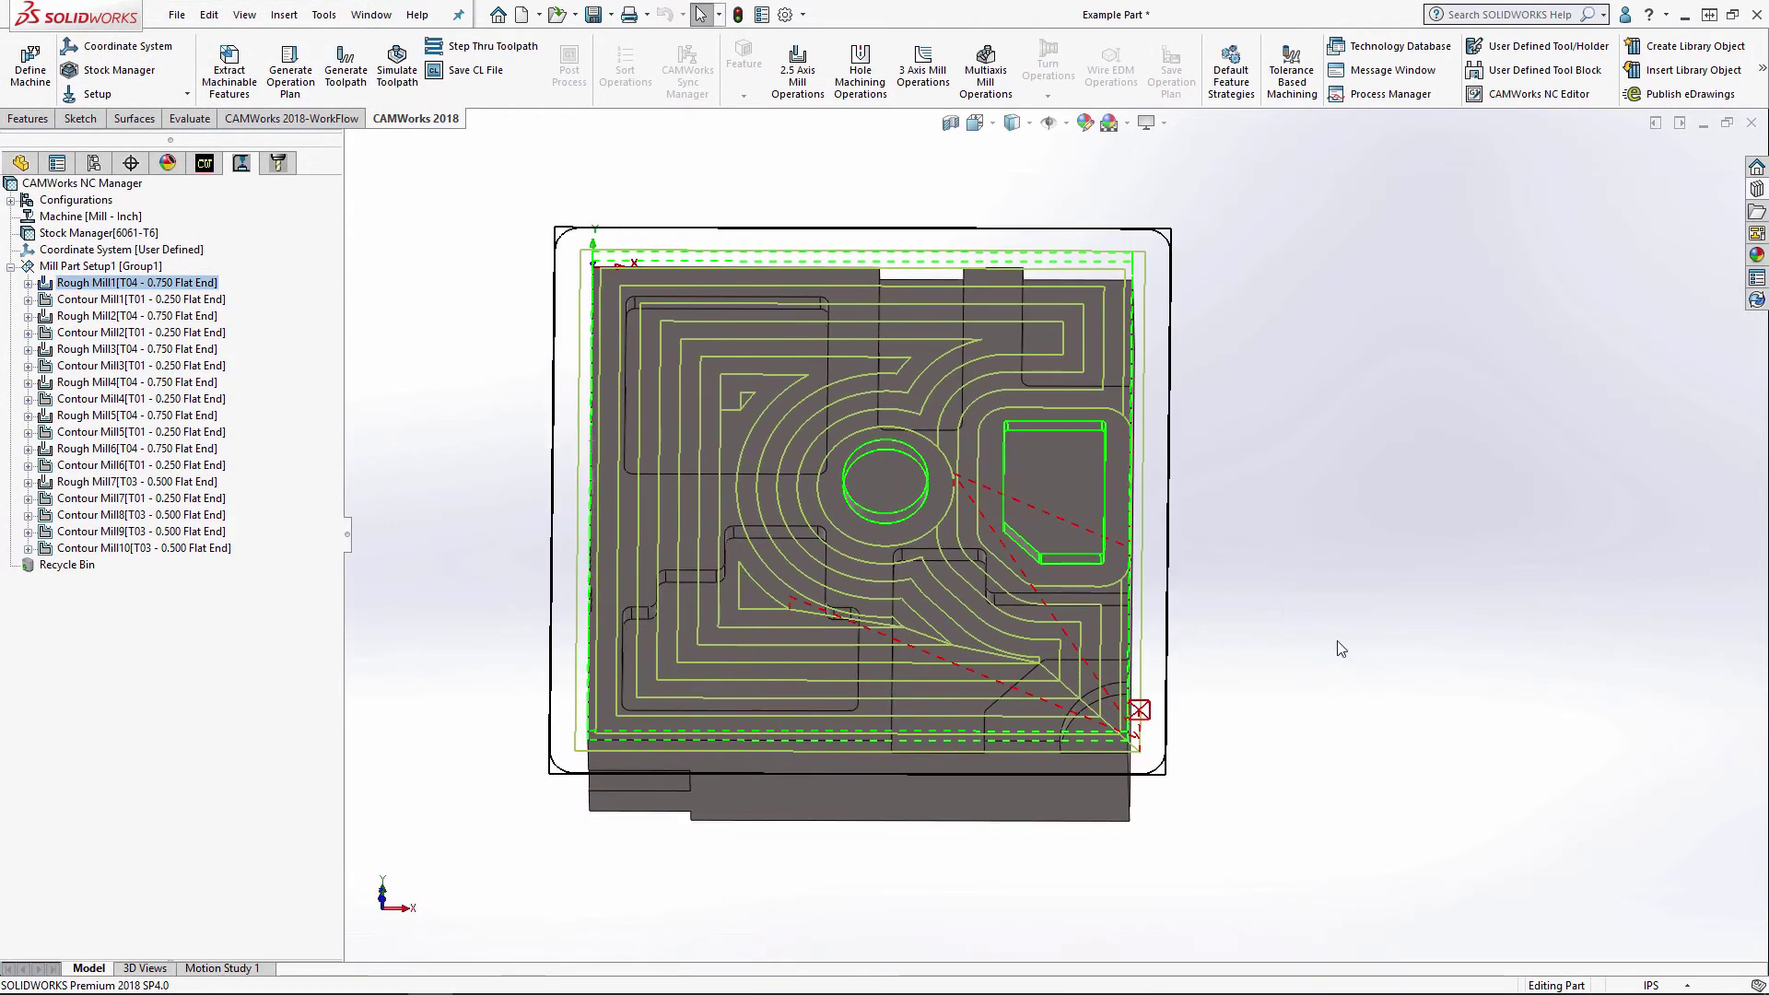
pyautogui.moveTo(1342, 646); pyautogui.dragTo(1344, 586, button='middle')
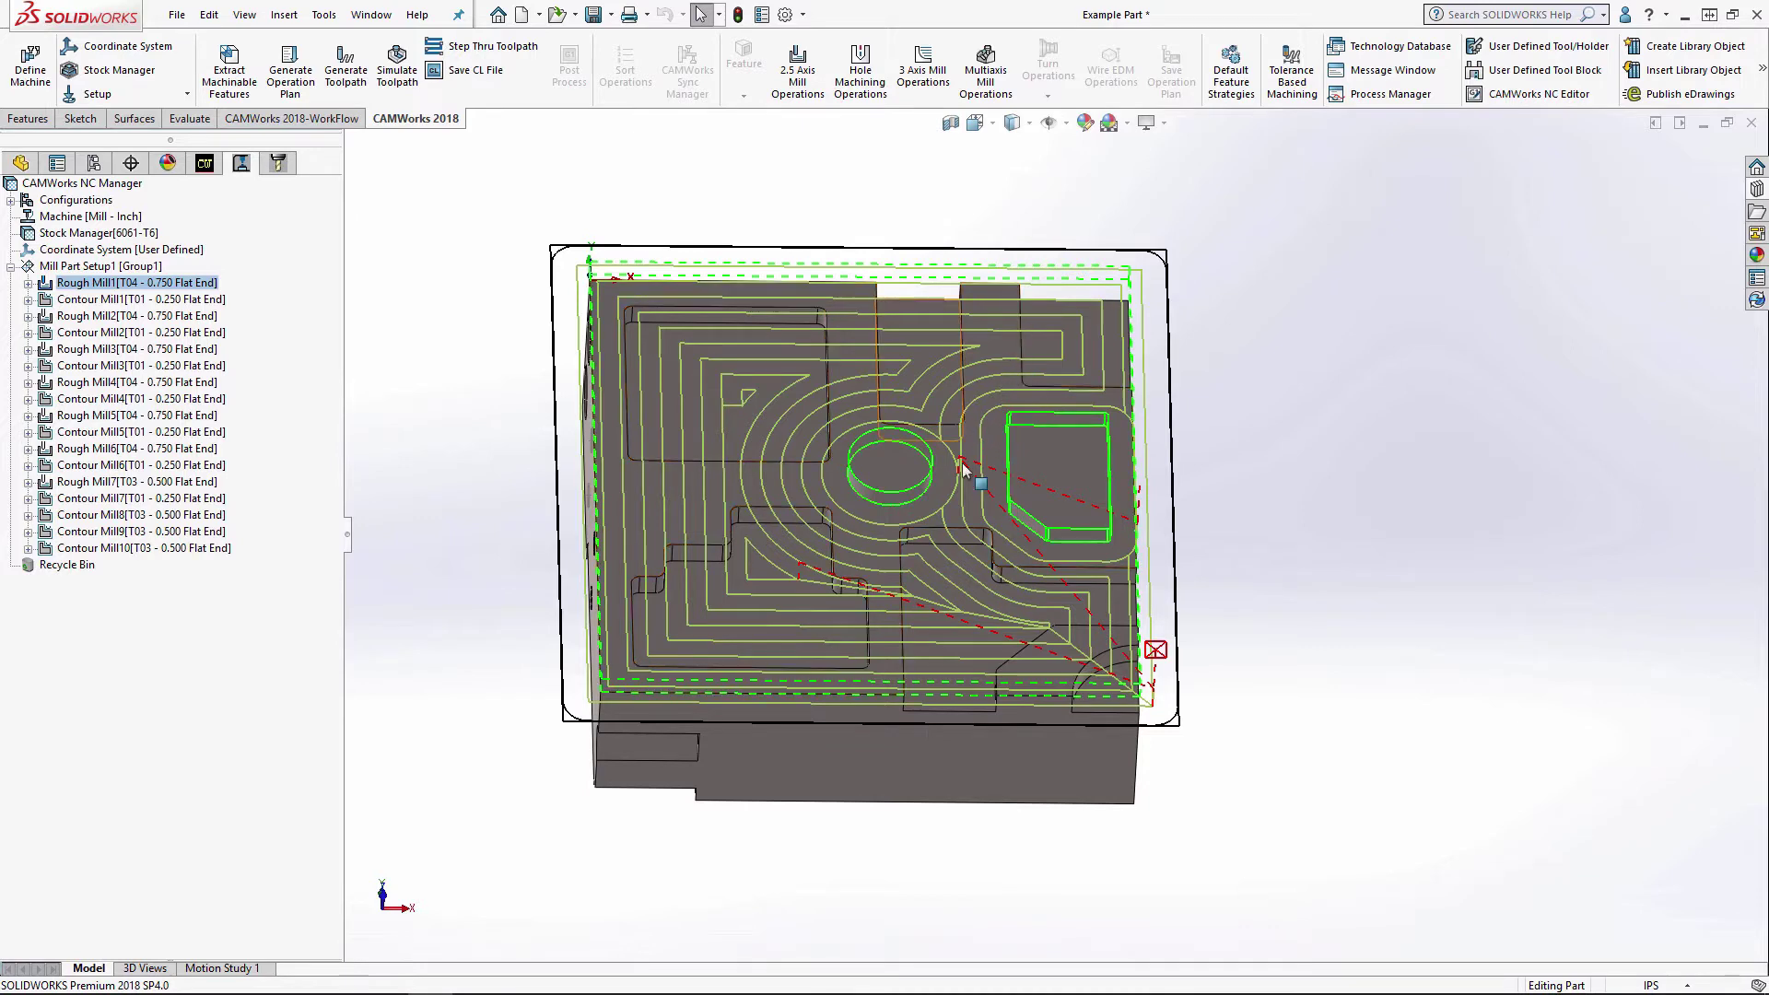
pyautogui.click(111, 266)
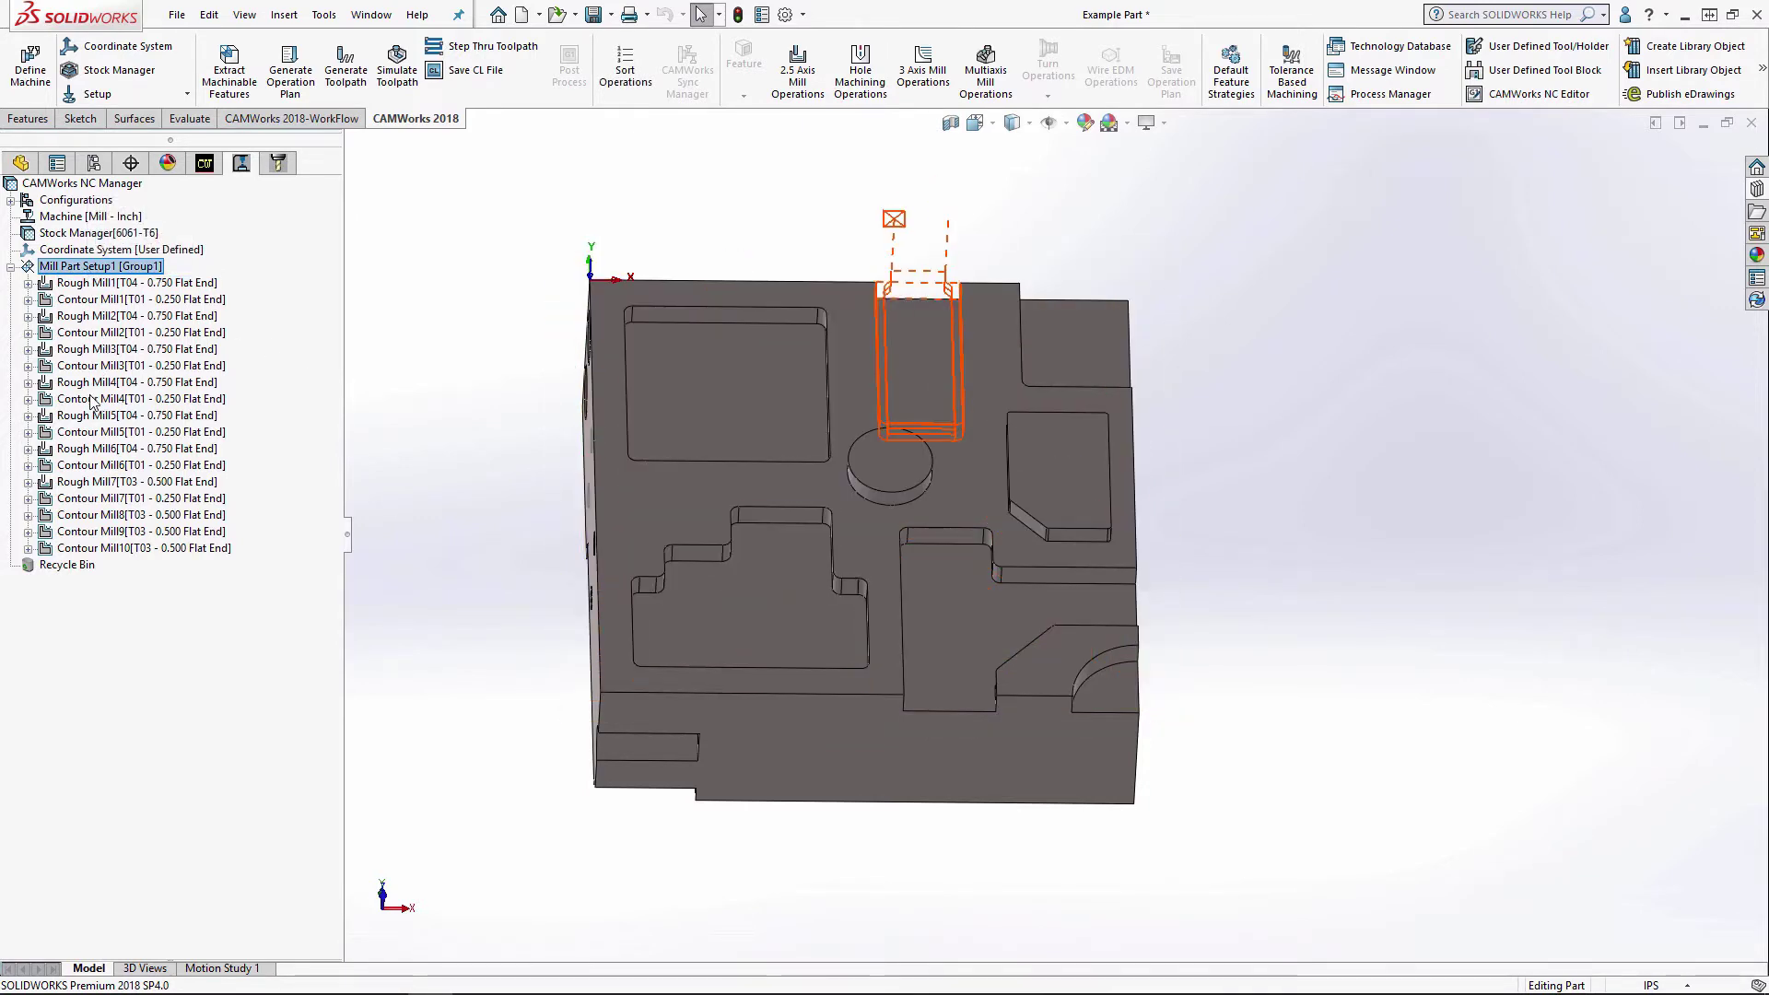
pyautogui.click(74, 466)
pyautogui.click(73, 448)
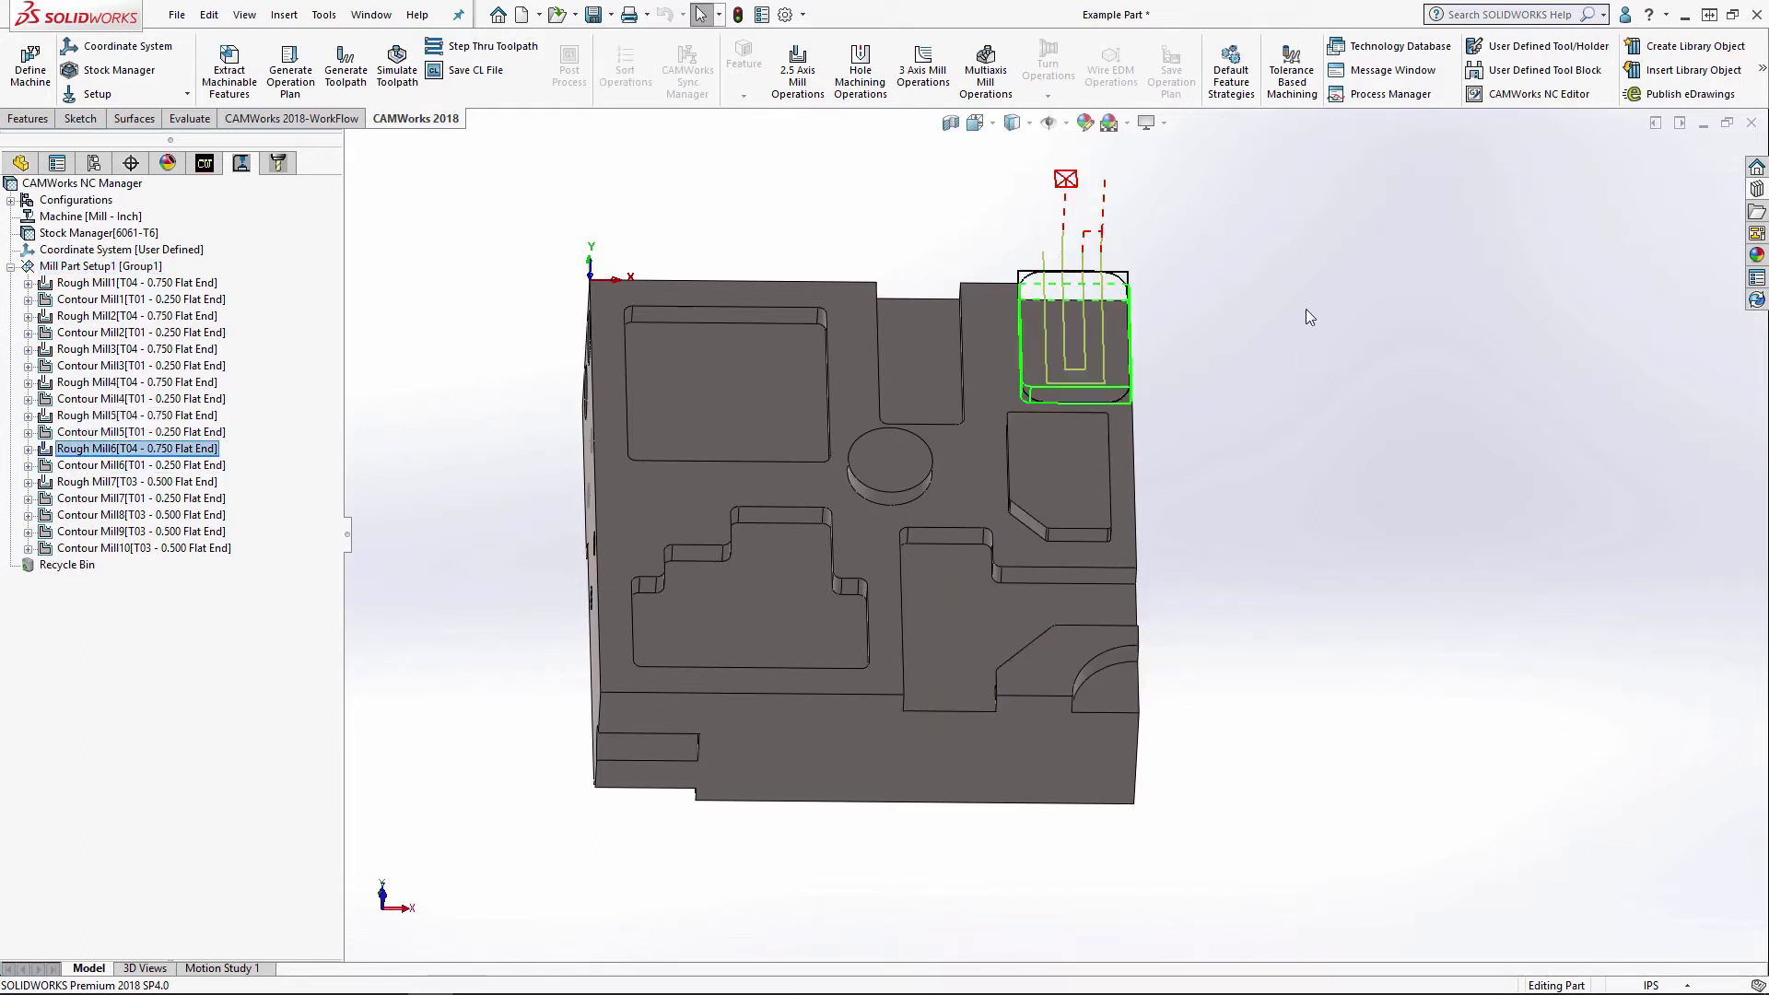
pyautogui.scroll(-2, 1302, 300)
pyautogui.moveTo(1182, 285); pyautogui.dragTo(1074, 356, button='middle')
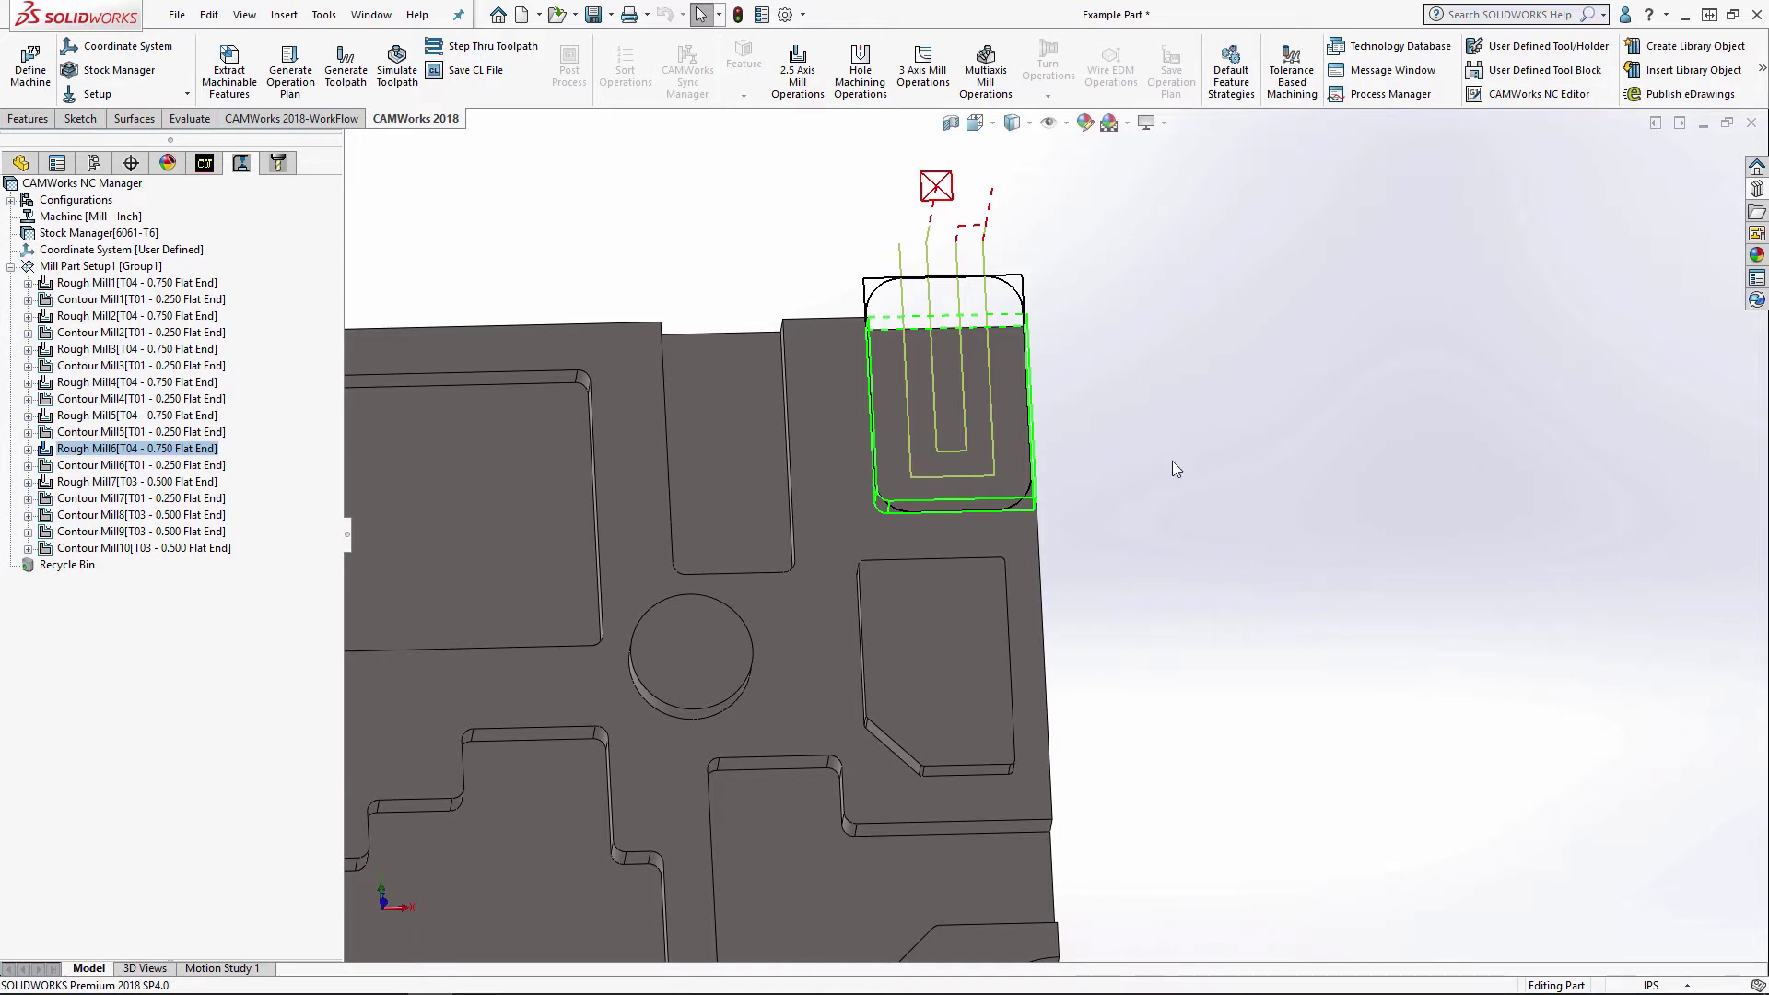
pyautogui.scroll(5, 1172, 460)
pyautogui.moveTo(1119, 614); pyautogui.dragTo(1138, 805, button='middle')
pyautogui.click(153, 487)
pyautogui.scroll(-2, 898, 864)
pyautogui.scroll(4, 1018, 655)
pyautogui.scroll(-1, 871, 327)
pyautogui.moveTo(1222, 516); pyautogui.dragTo(1222, 411, button='middle')
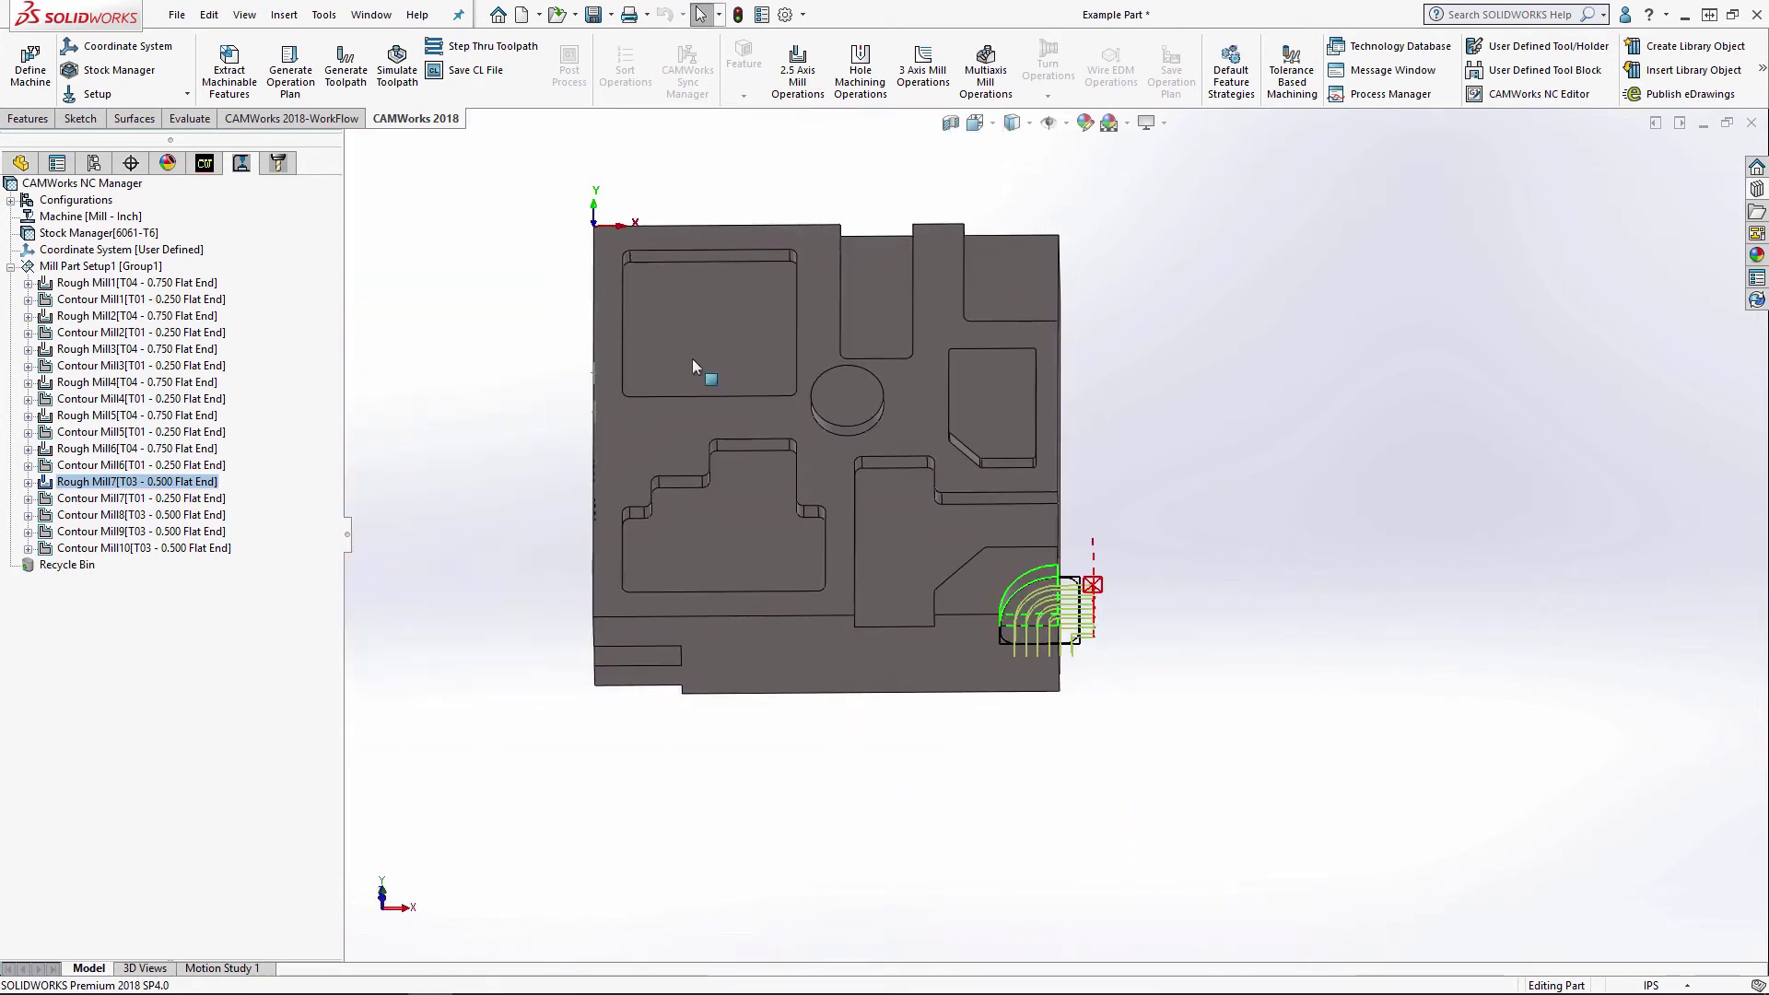
# - Examine the Contour Mill10 toolpath and simulate all toolpaths of Mill Part Setup1 through to the end
pyautogui.click(138, 548)
pyautogui.moveTo(485, 433); pyautogui.dragTo(478, 740, button='middle')
pyautogui.rightClick(79, 266)
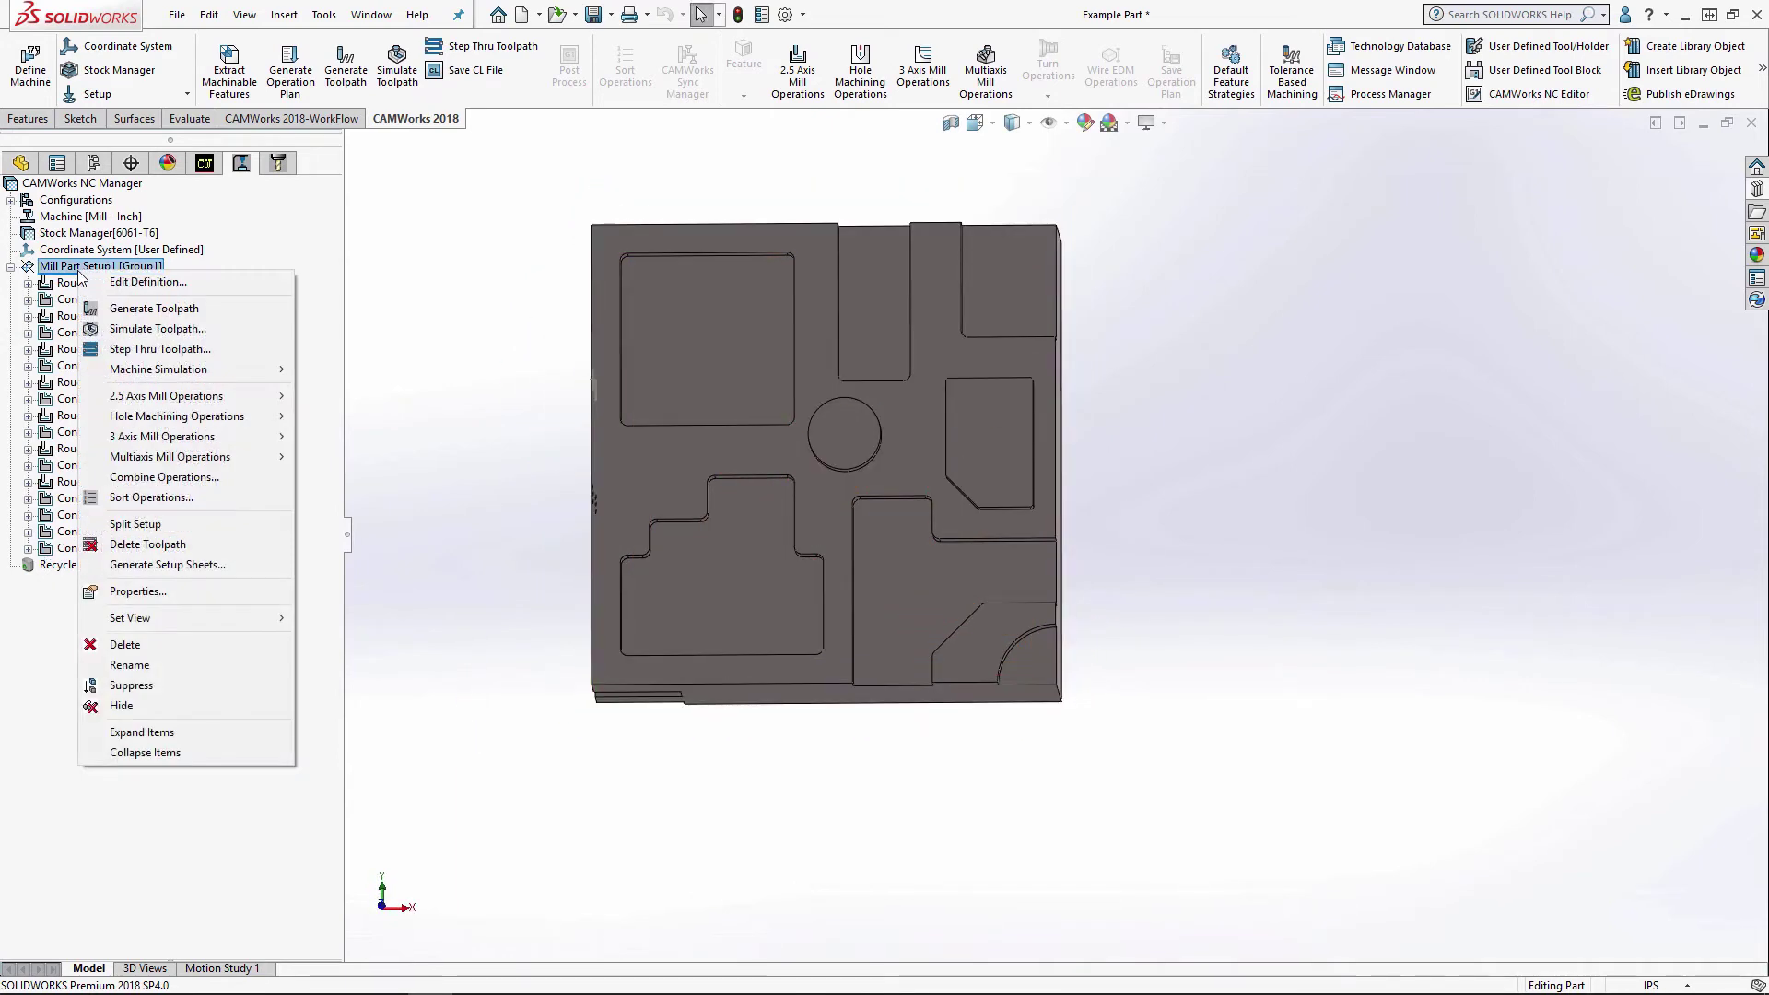
pyautogui.click(147, 332)
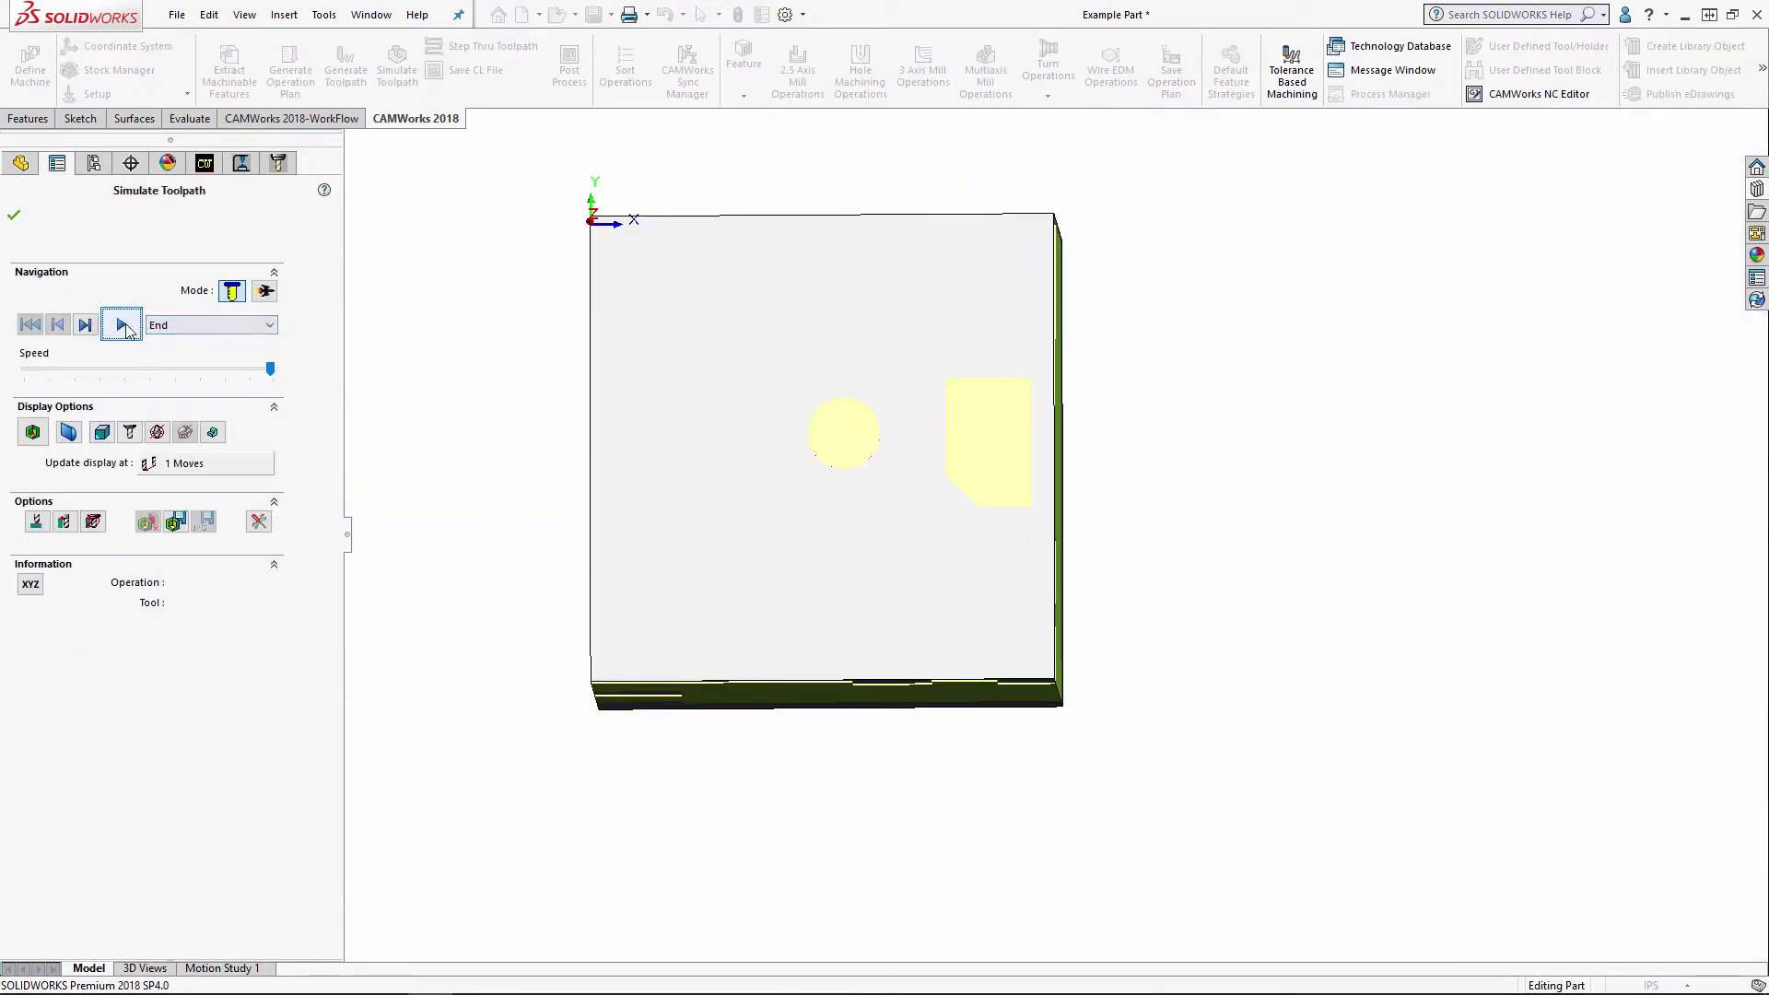
pyautogui.click(122, 326)
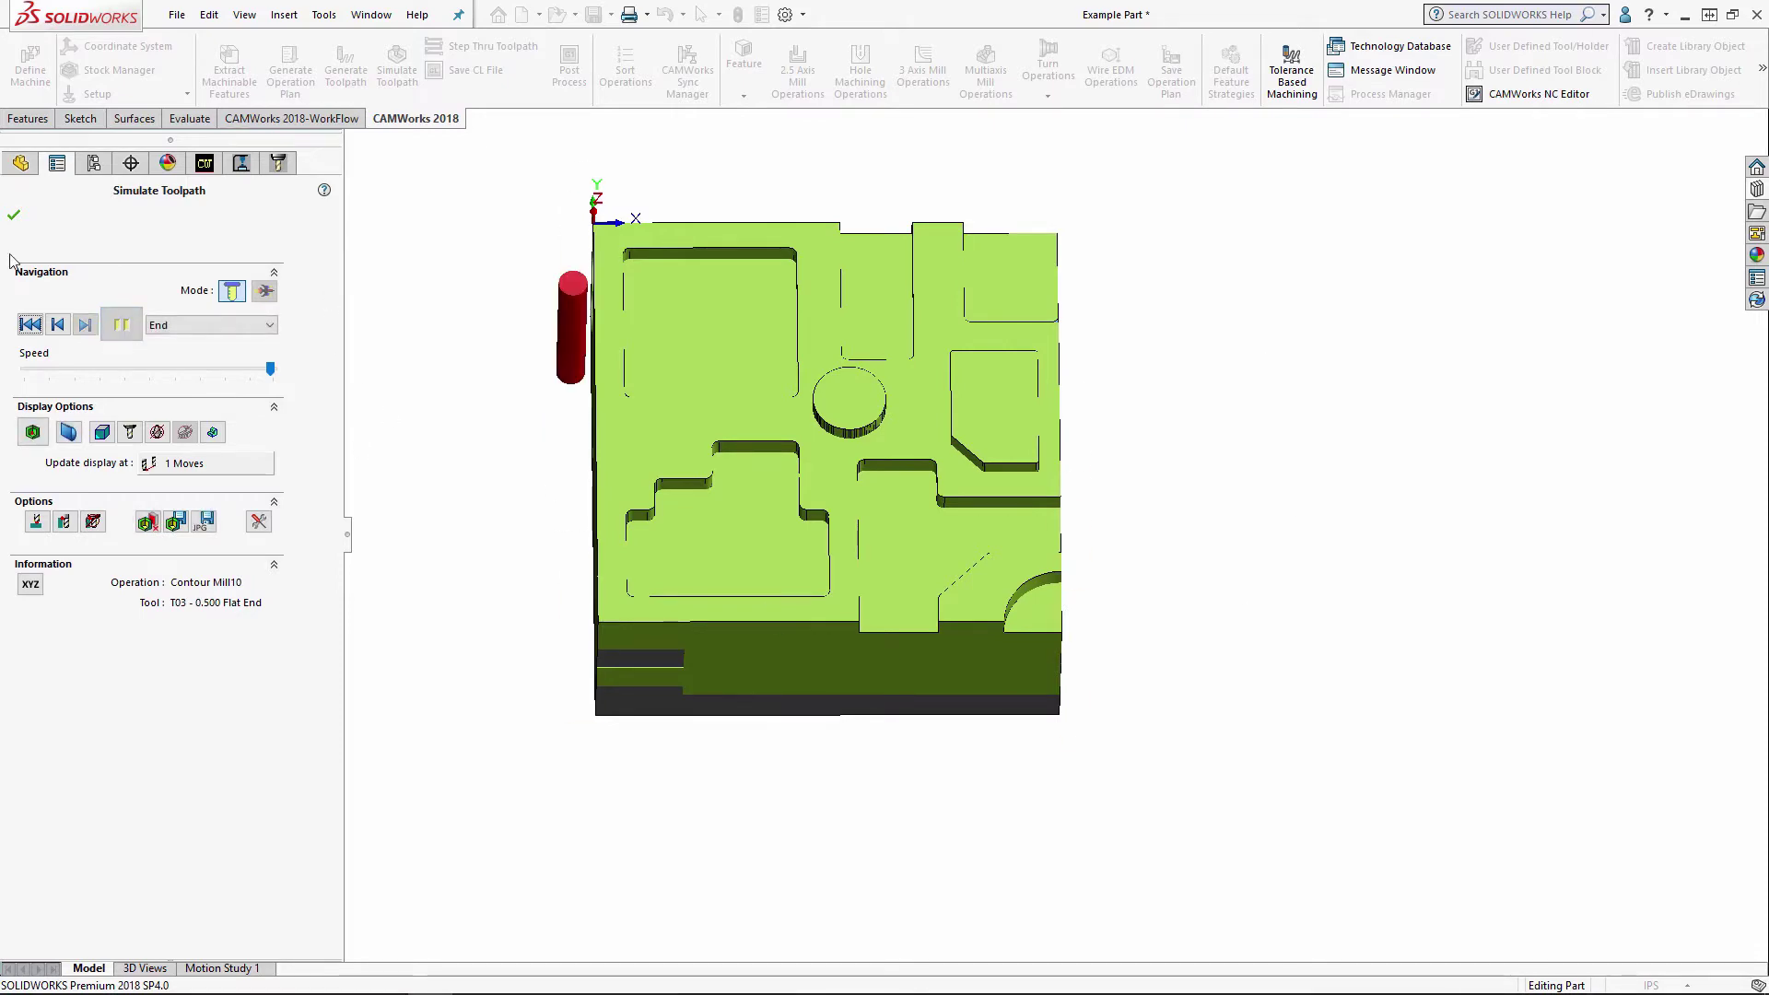
pyautogui.click(14, 218)
pyautogui.click(10, 267)
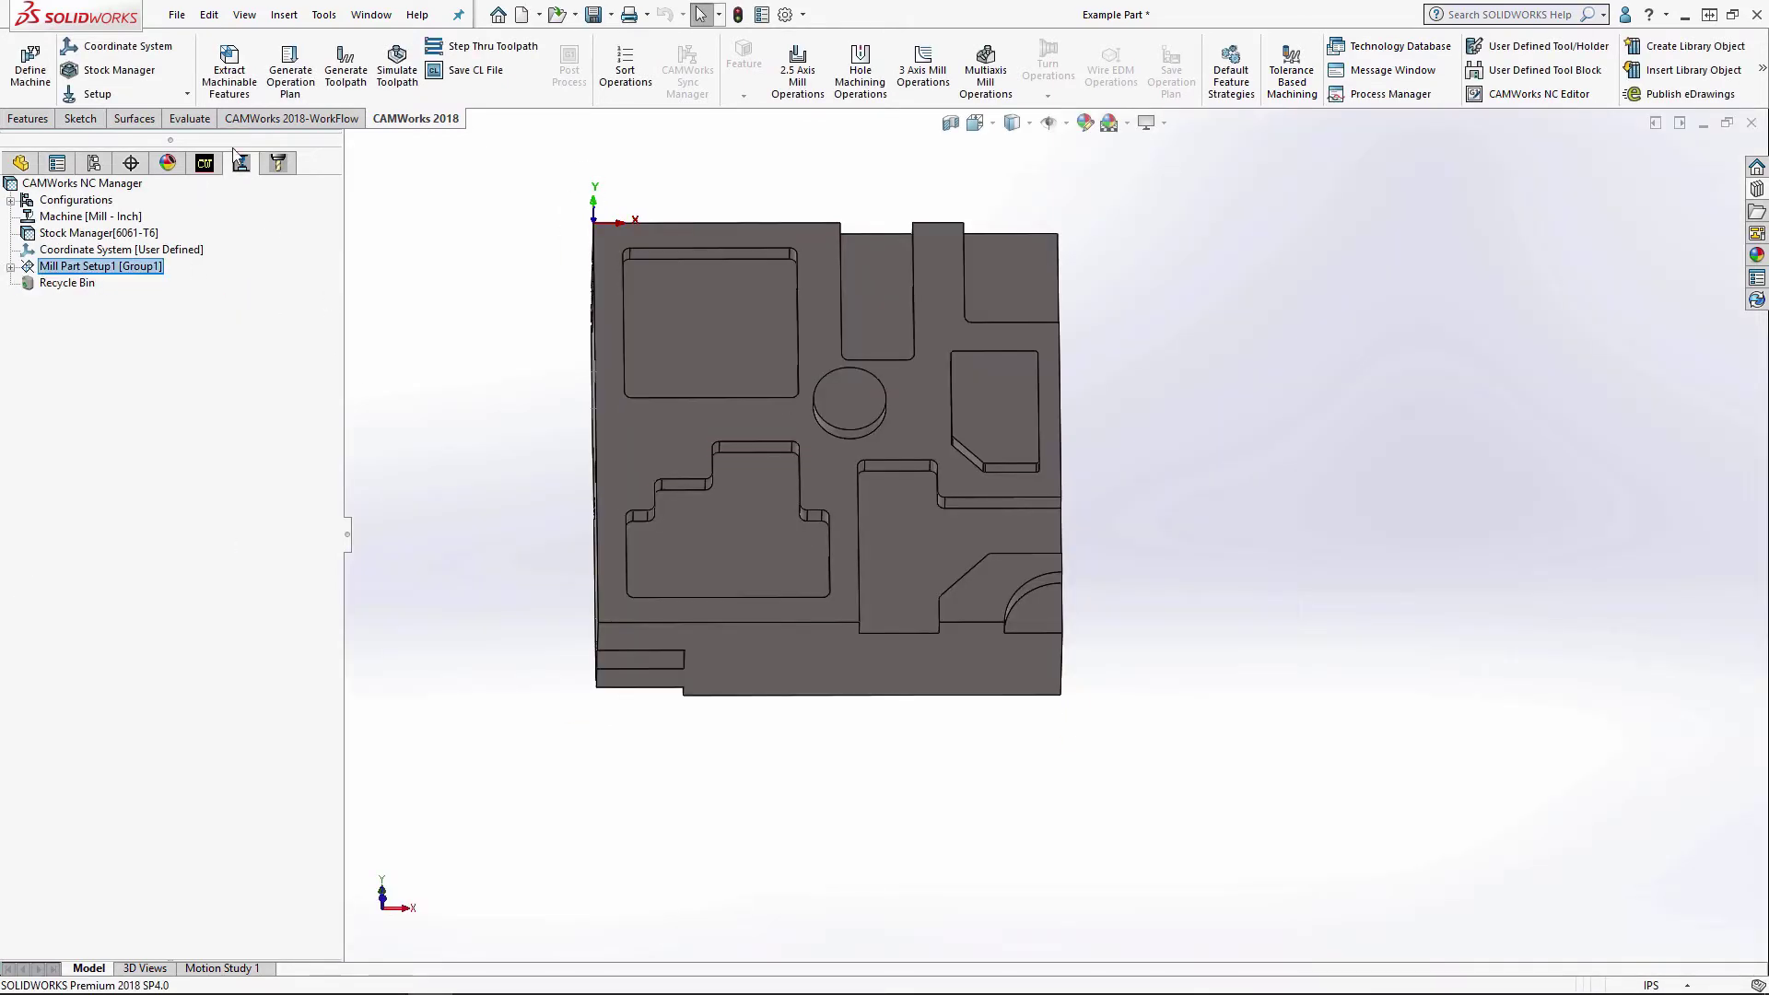
# - Add a second mill part setup, using the flat part face containing the two counterbored holes as its direction entity
pyautogui.click(207, 164)
pyautogui.moveTo(516, 470); pyautogui.dragTo(746, 348, button='middle')
pyautogui.scroll(-3, 938, 430)
pyautogui.click(12, 266)
pyautogui.moveTo(1171, 522); pyautogui.dragTo(1060, 505, button='middle')
pyautogui.rightClick(65, 250)
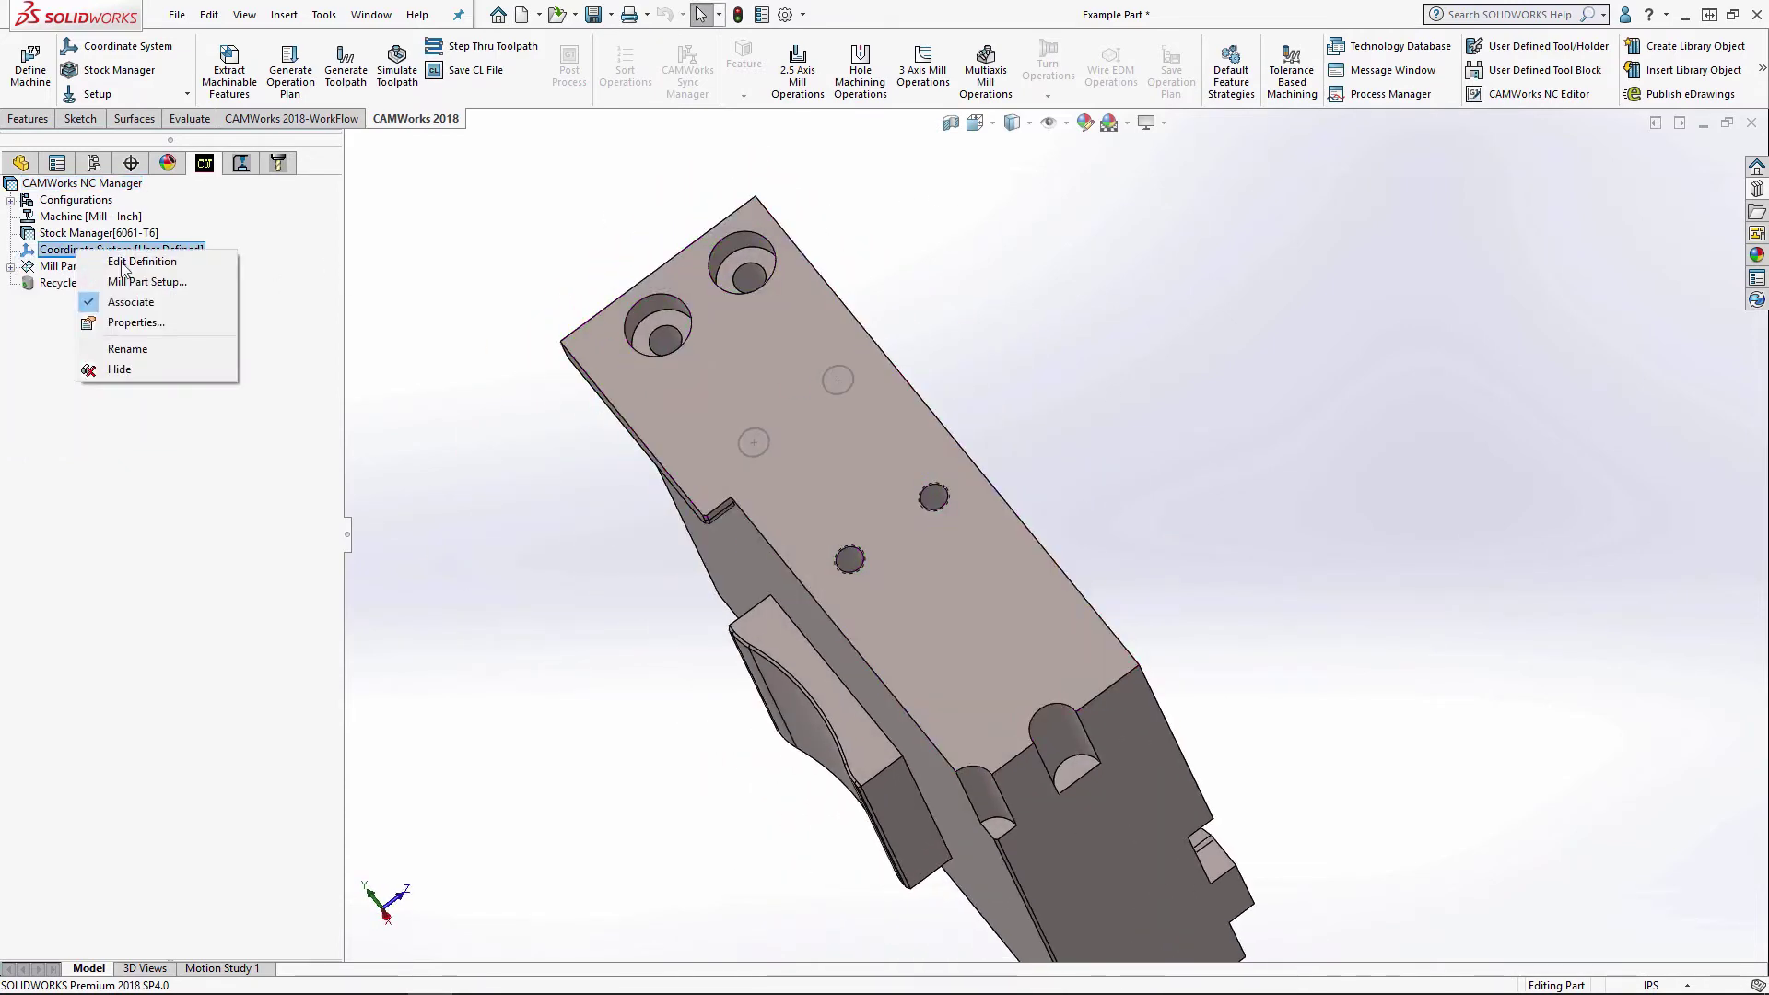
pyautogui.click(153, 281)
pyautogui.moveTo(871, 420); pyautogui.dragTo(1317, 562, button='middle')
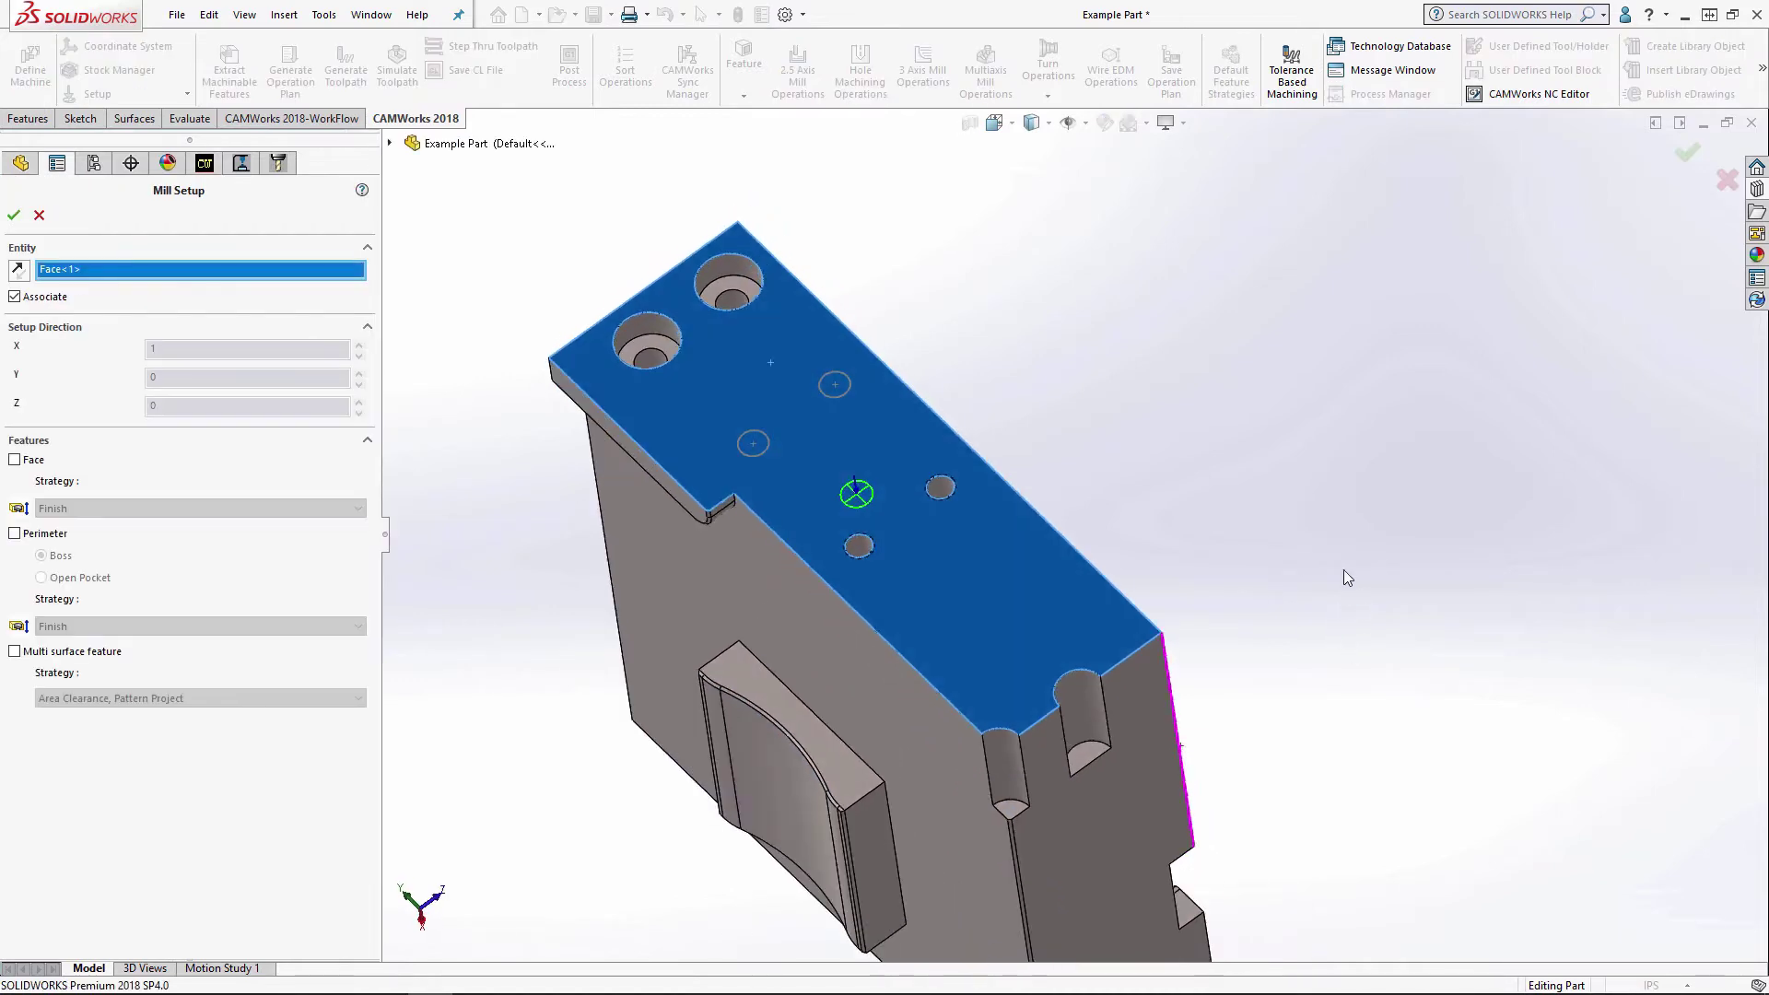
pyautogui.click(14, 217)
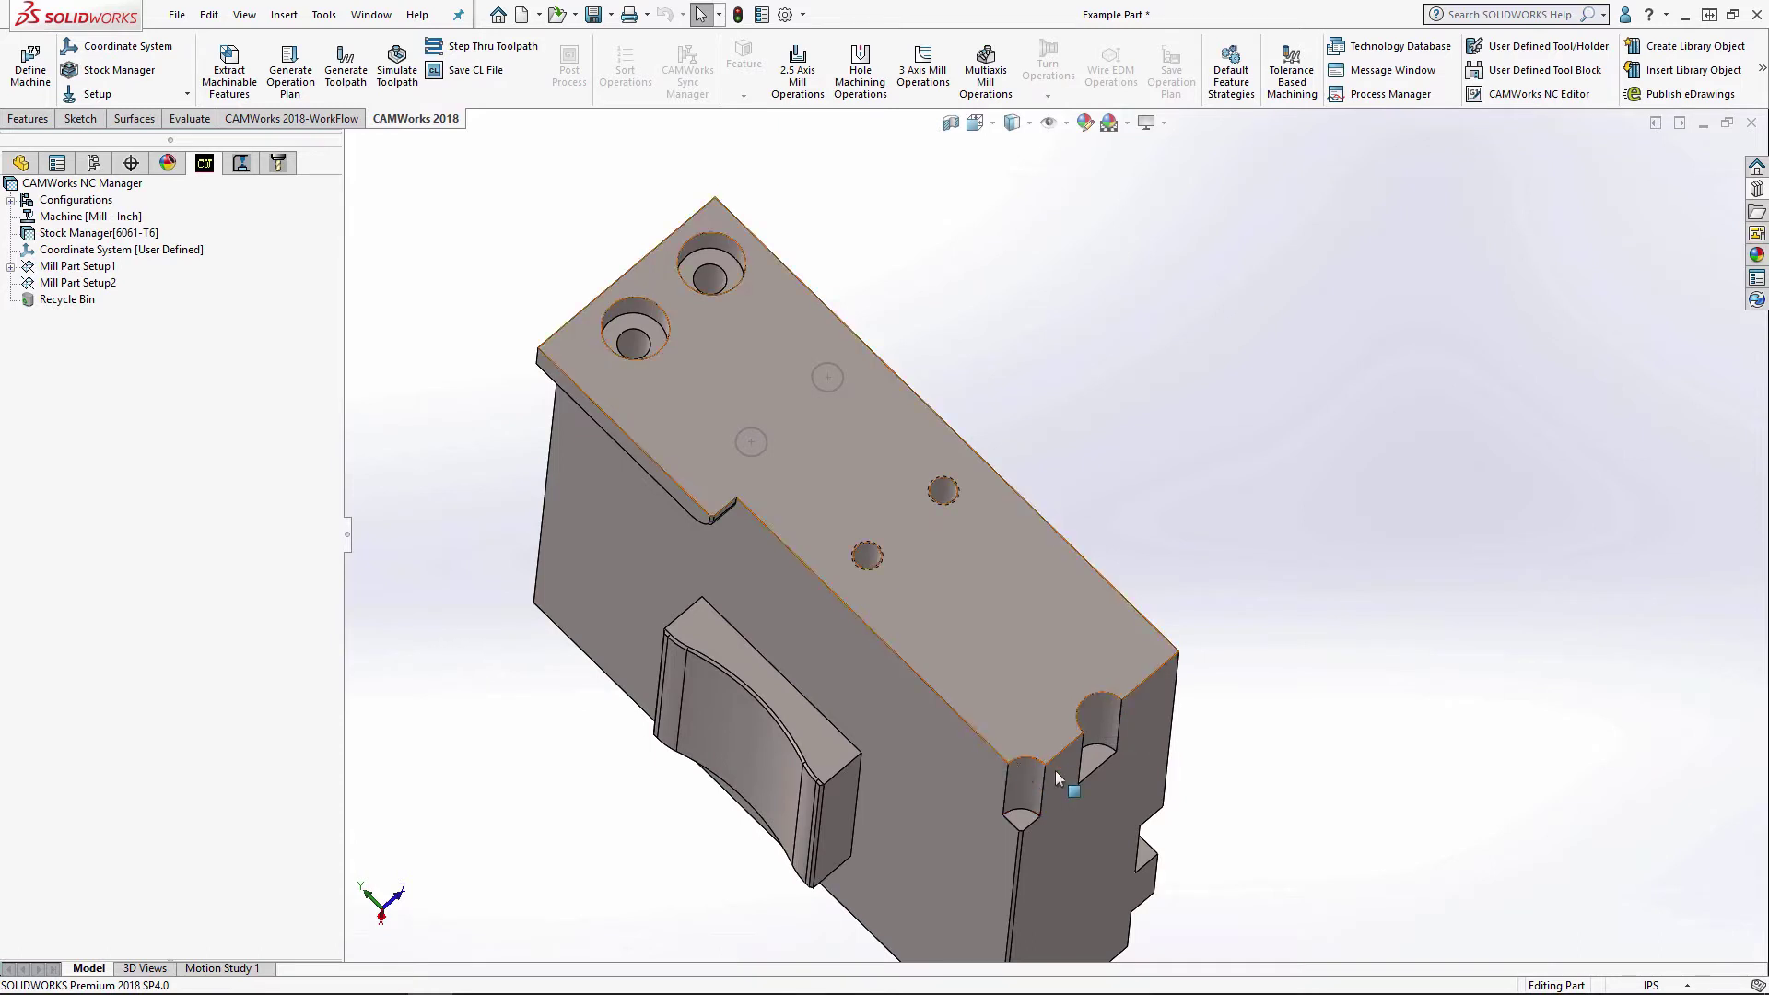
# - Start a new 2.5 axis feature in Mill Part Setup2 with the feature type Pocket
pyautogui.rightClick(70, 284)
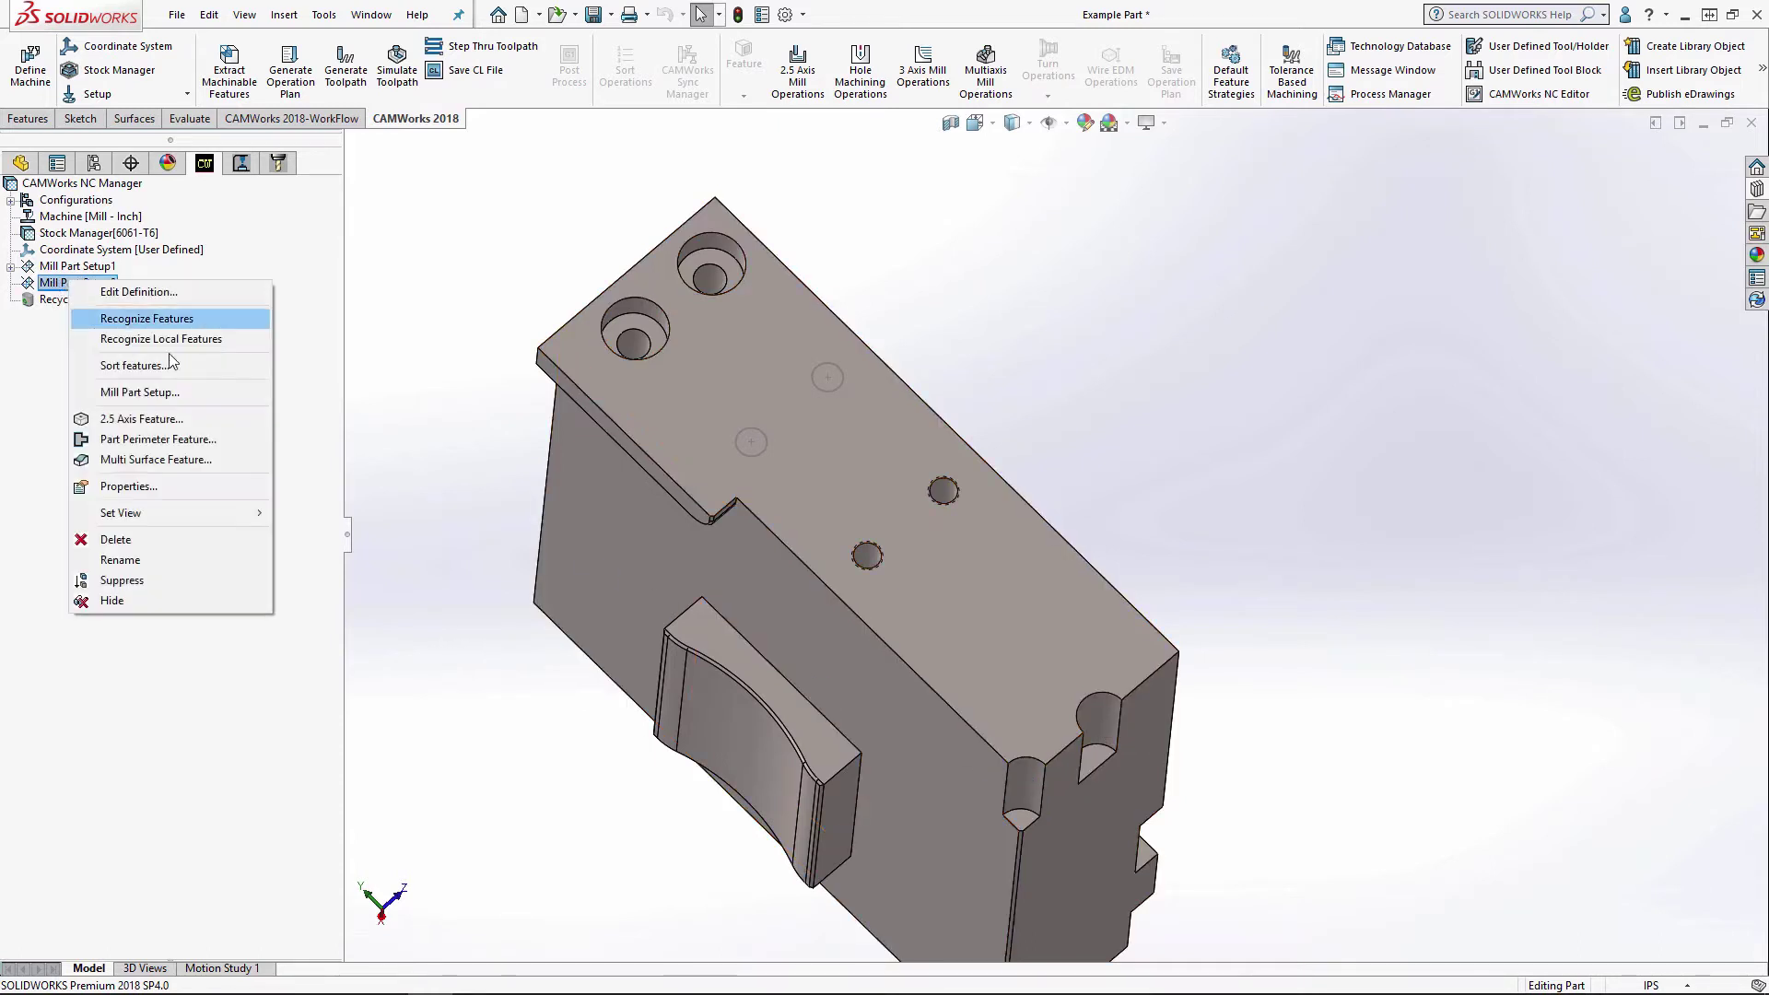
pyautogui.click(151, 418)
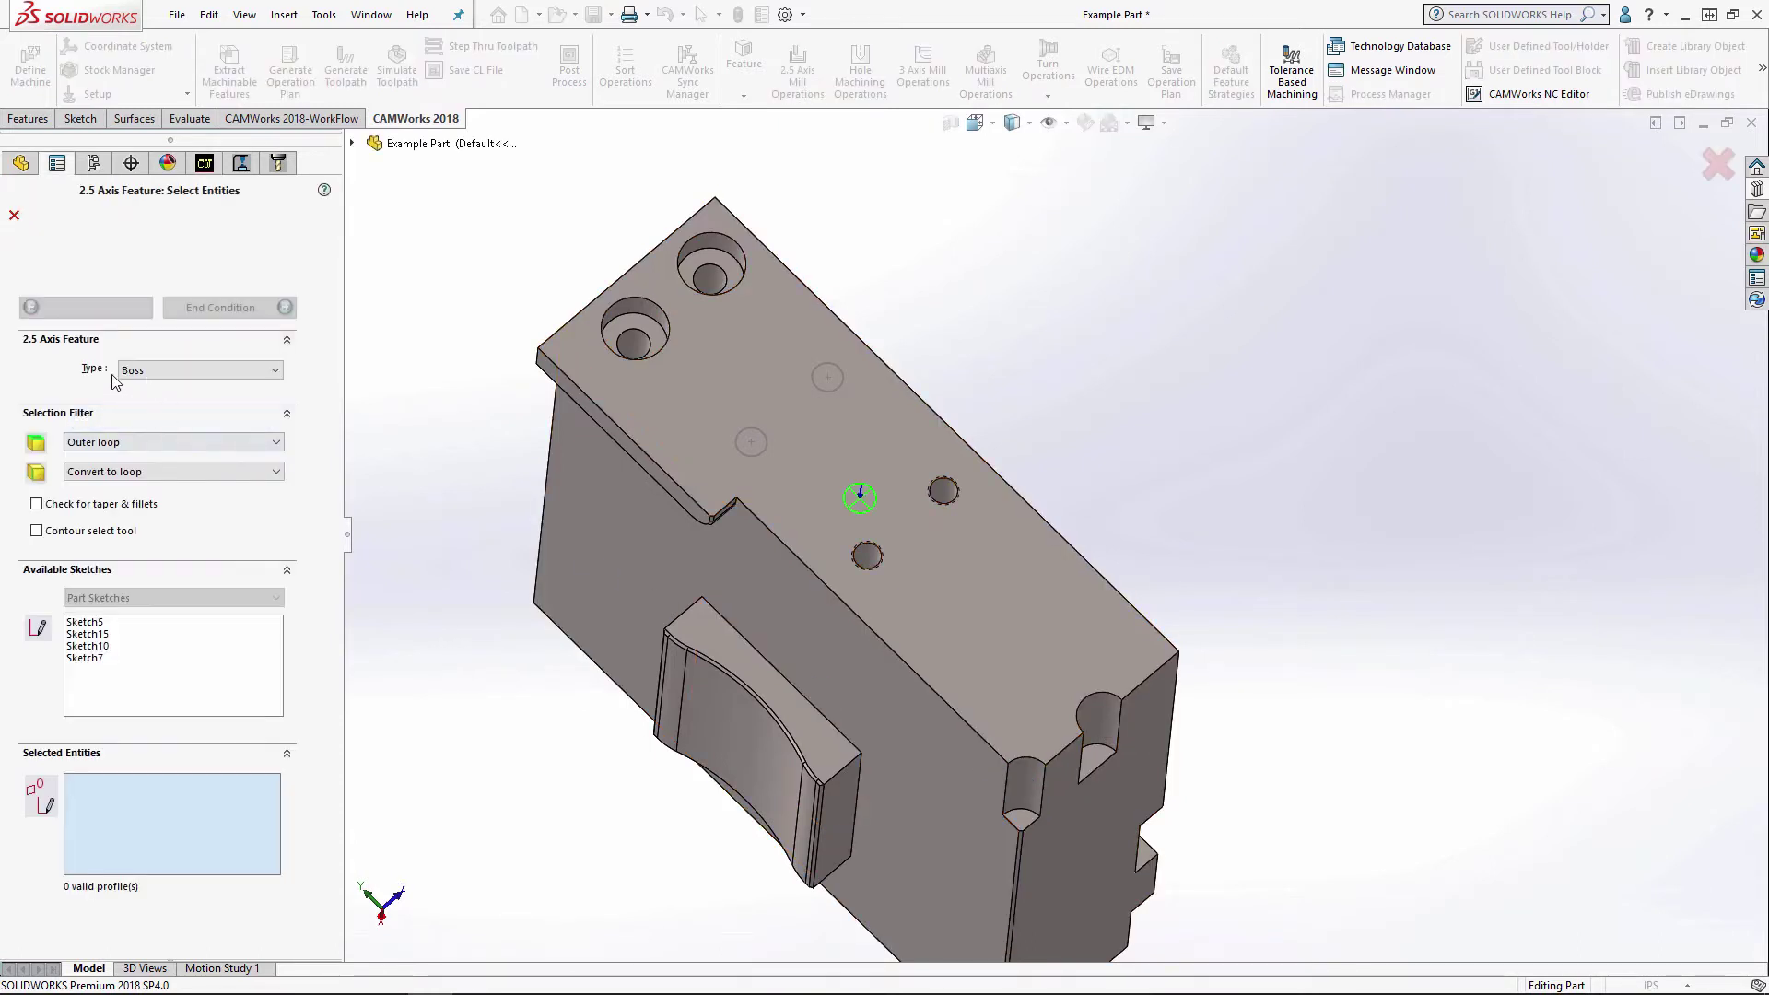
pyautogui.click(184, 370)
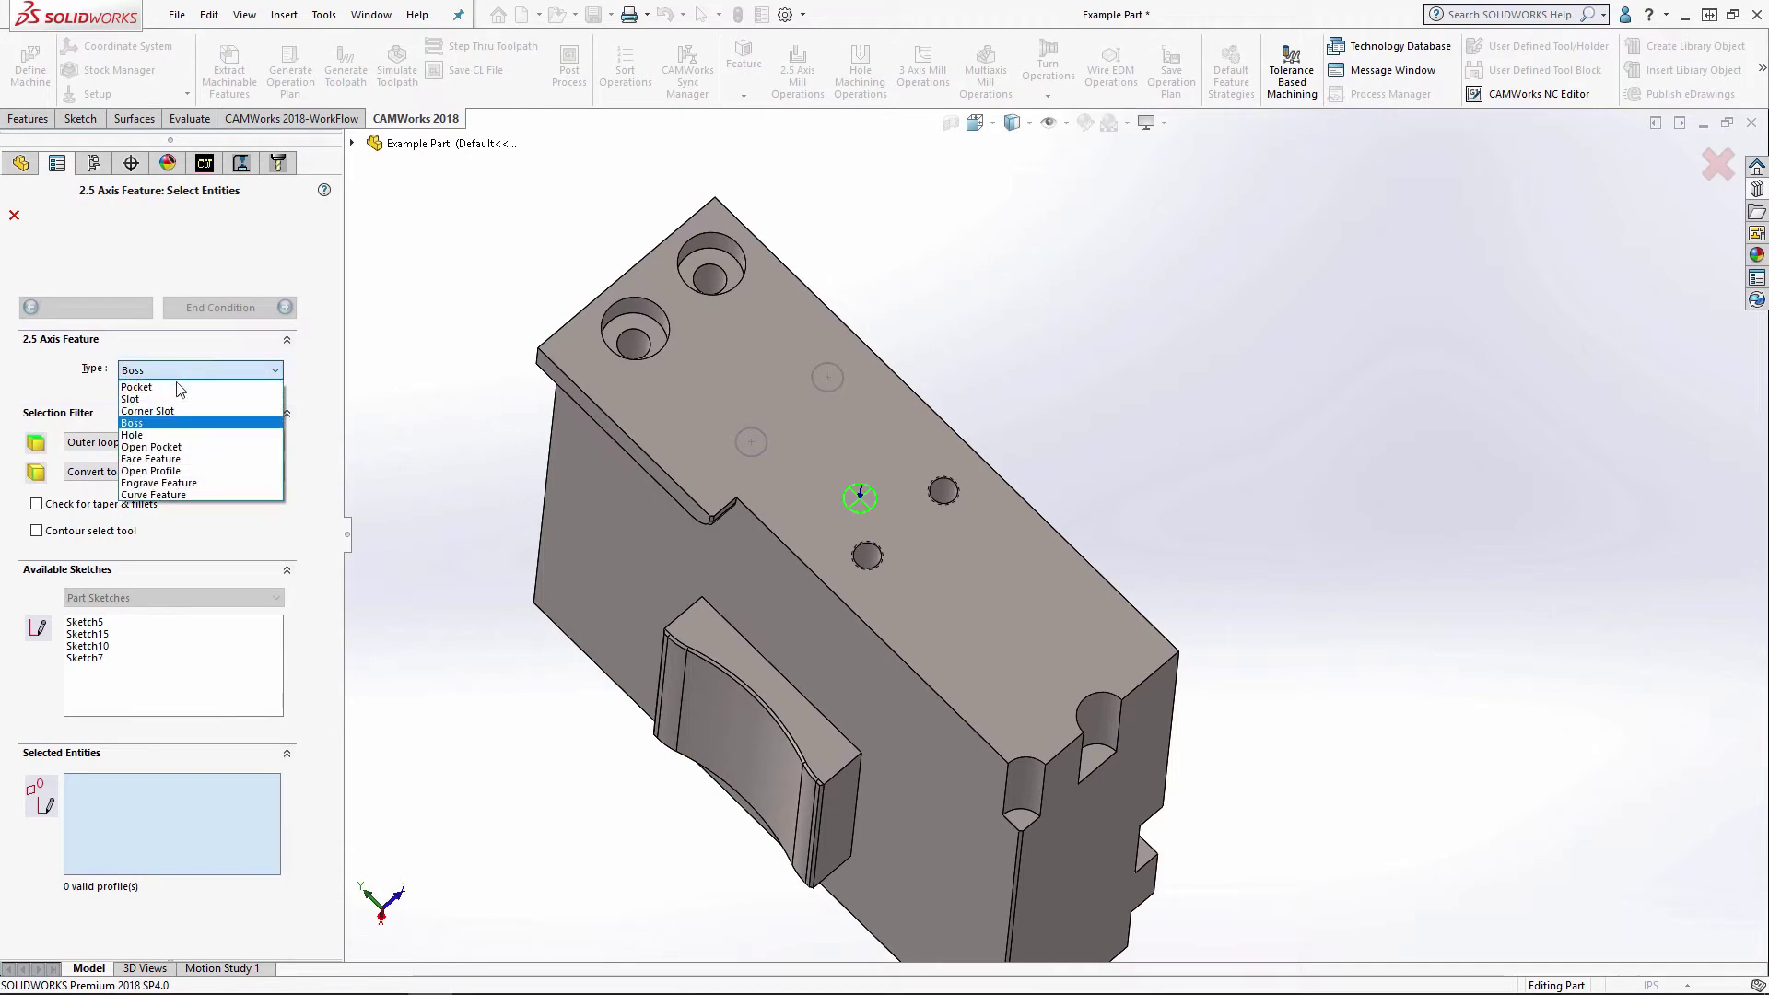
pyautogui.click(192, 435)
pyautogui.scroll(-2, 467, 312)
pyautogui.moveTo(584, 281); pyautogui.dragTo(576, 348, button='middle')
pyautogui.scroll(-2, 977, 277)
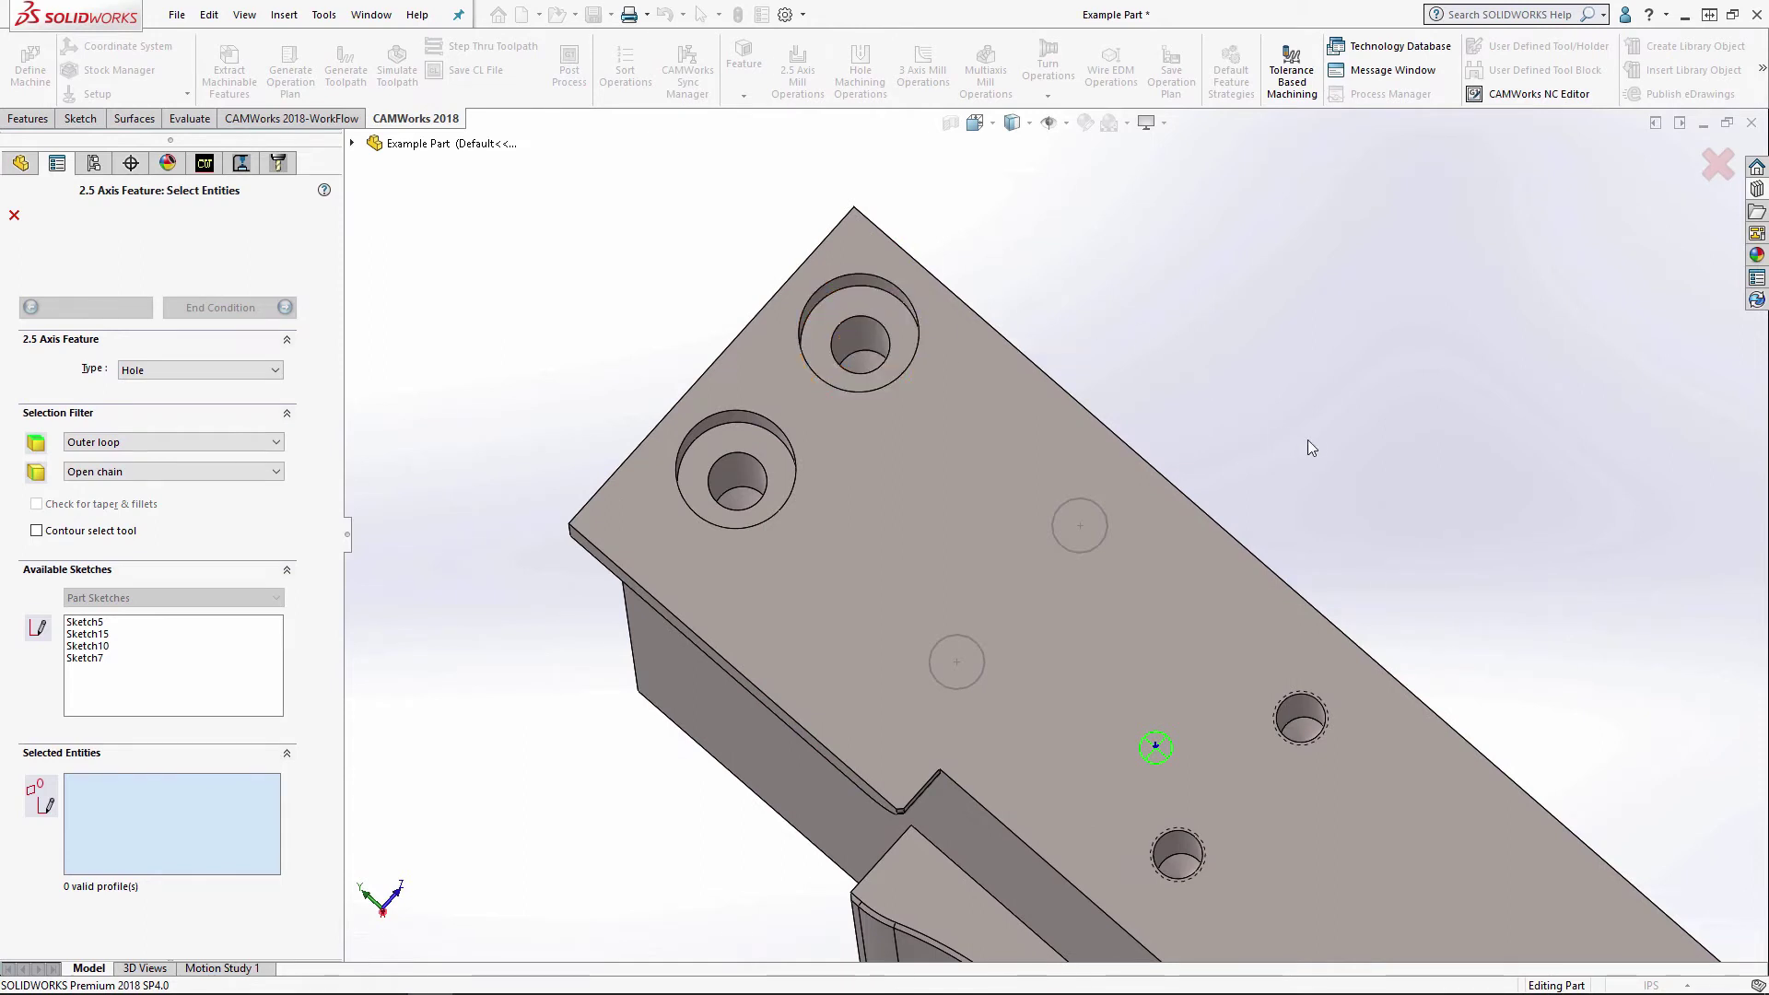
pyautogui.moveTo(1312, 443); pyautogui.dragTo(1242, 381, button='middle')
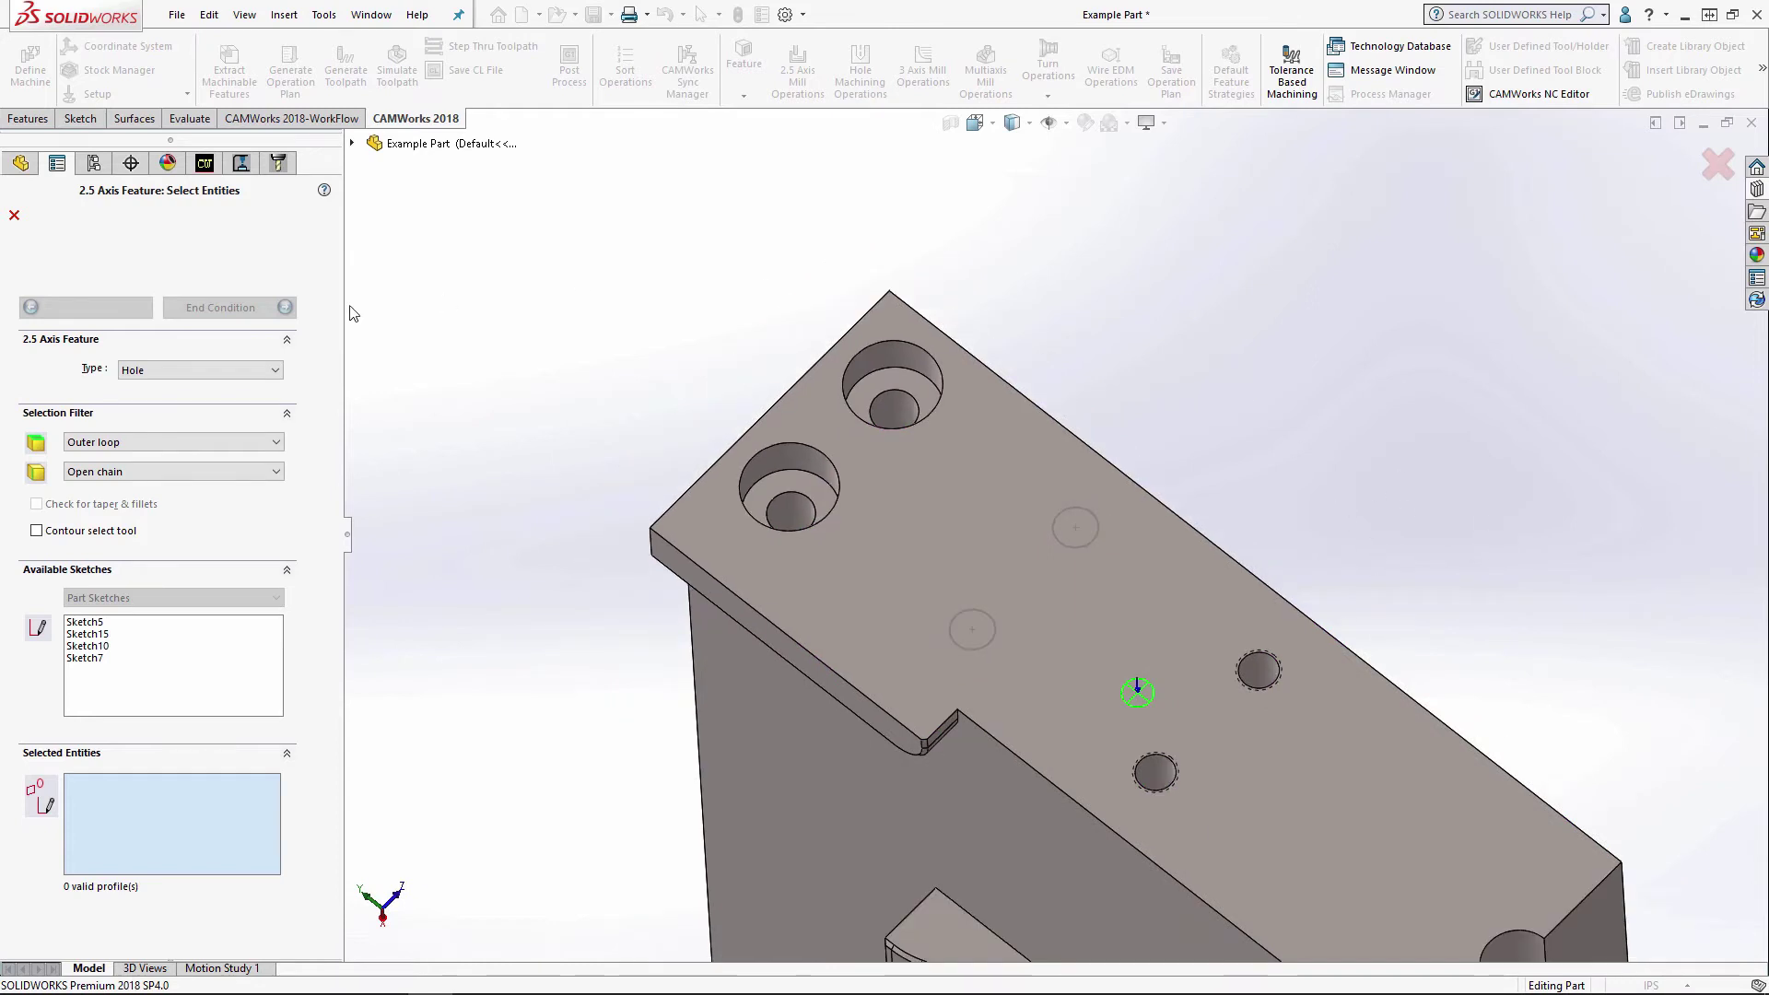
pyautogui.click(241, 371)
pyautogui.click(175, 435)
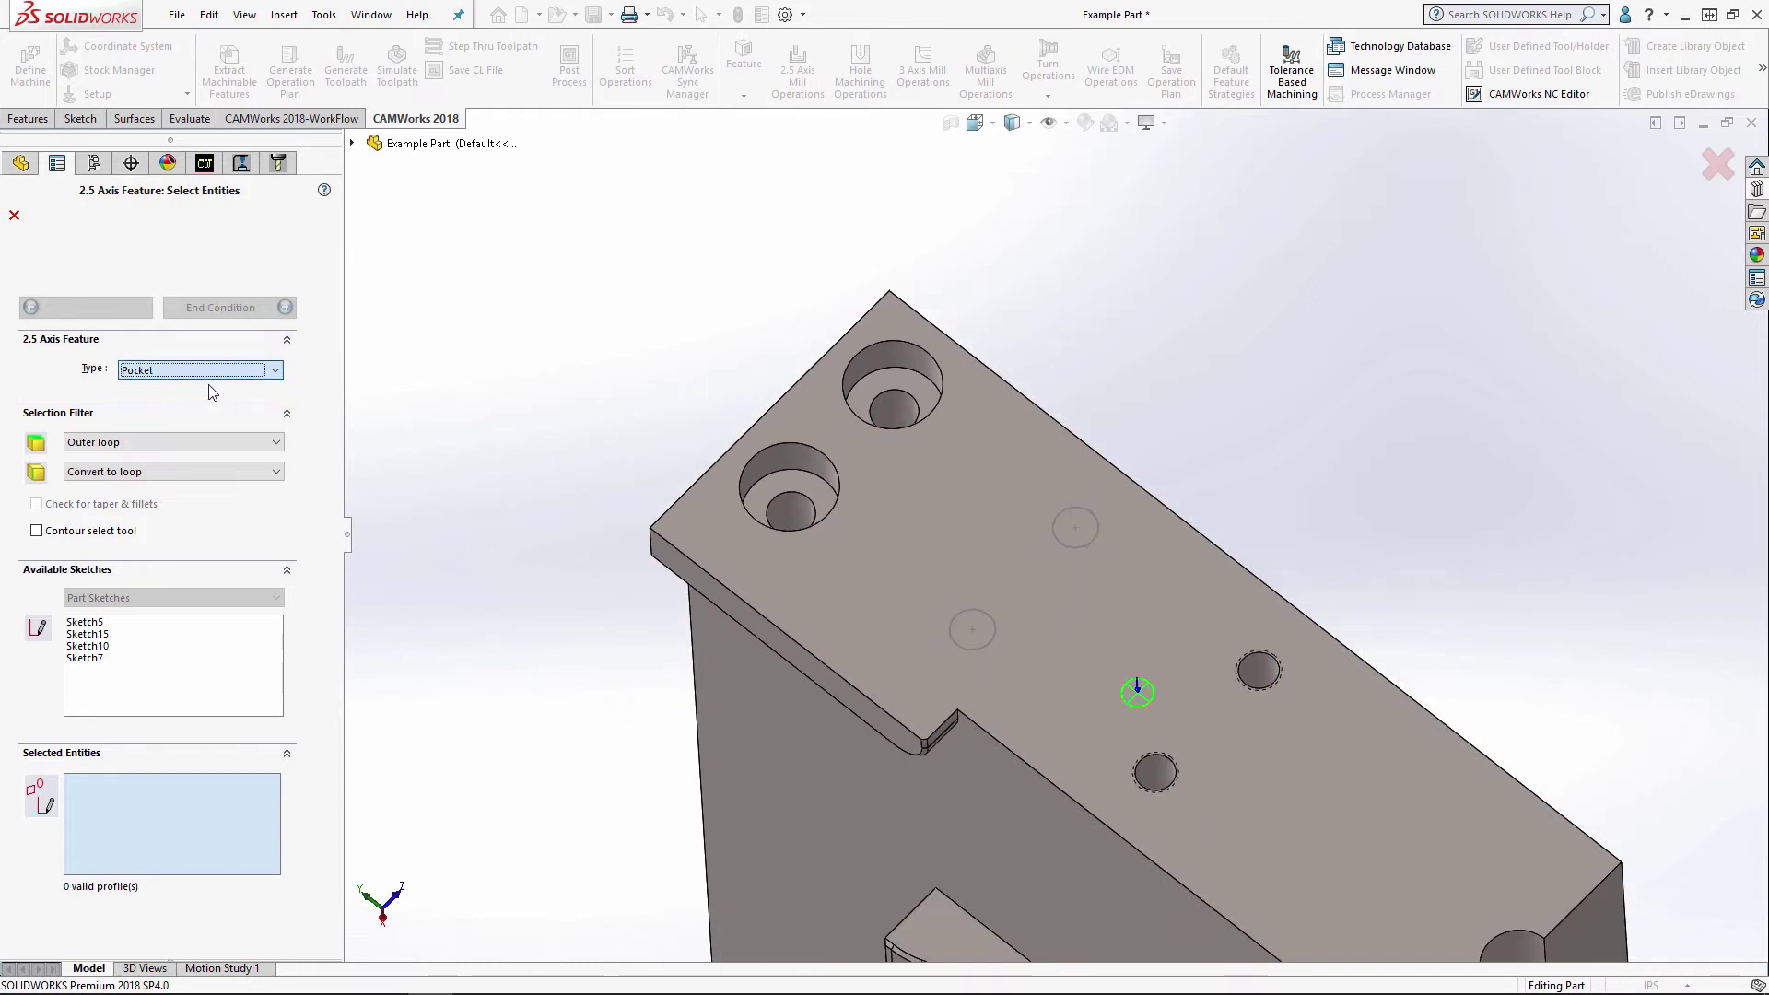
# - Select only the floor faces of the two counterbores as the pocket profiles, removing the wrongly picked entities
pyautogui.click(855, 381)
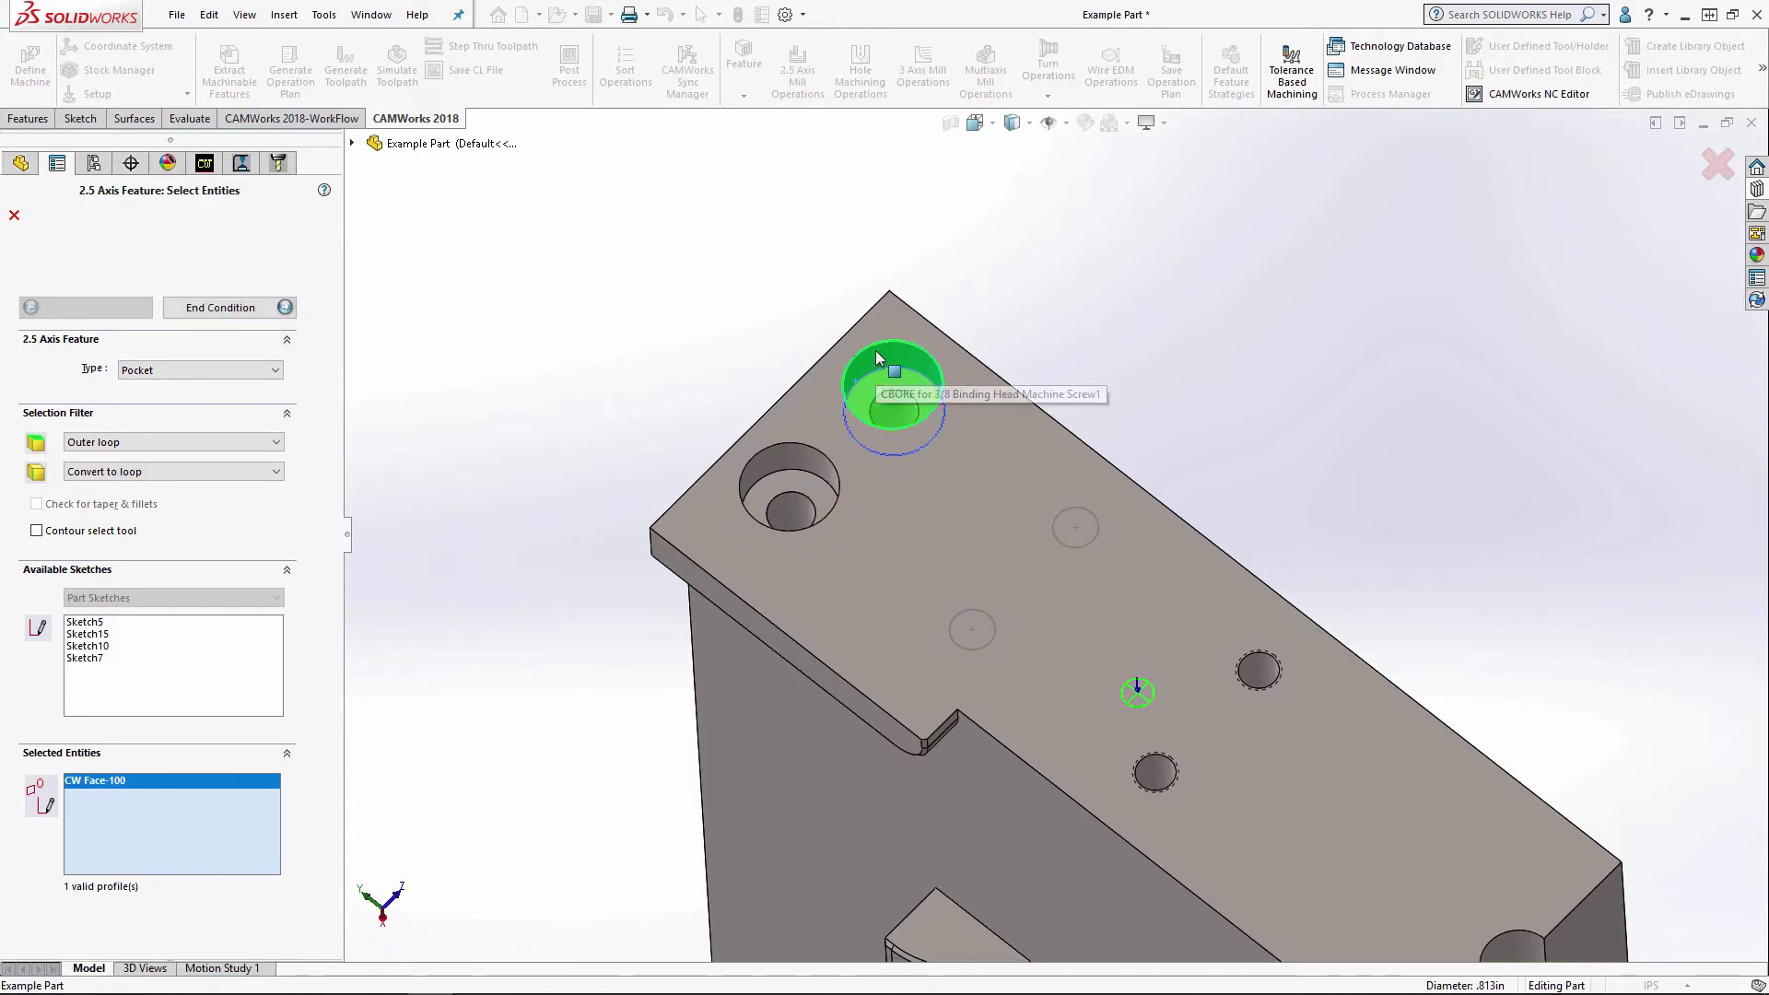
pyautogui.click(888, 371)
pyautogui.click(896, 382)
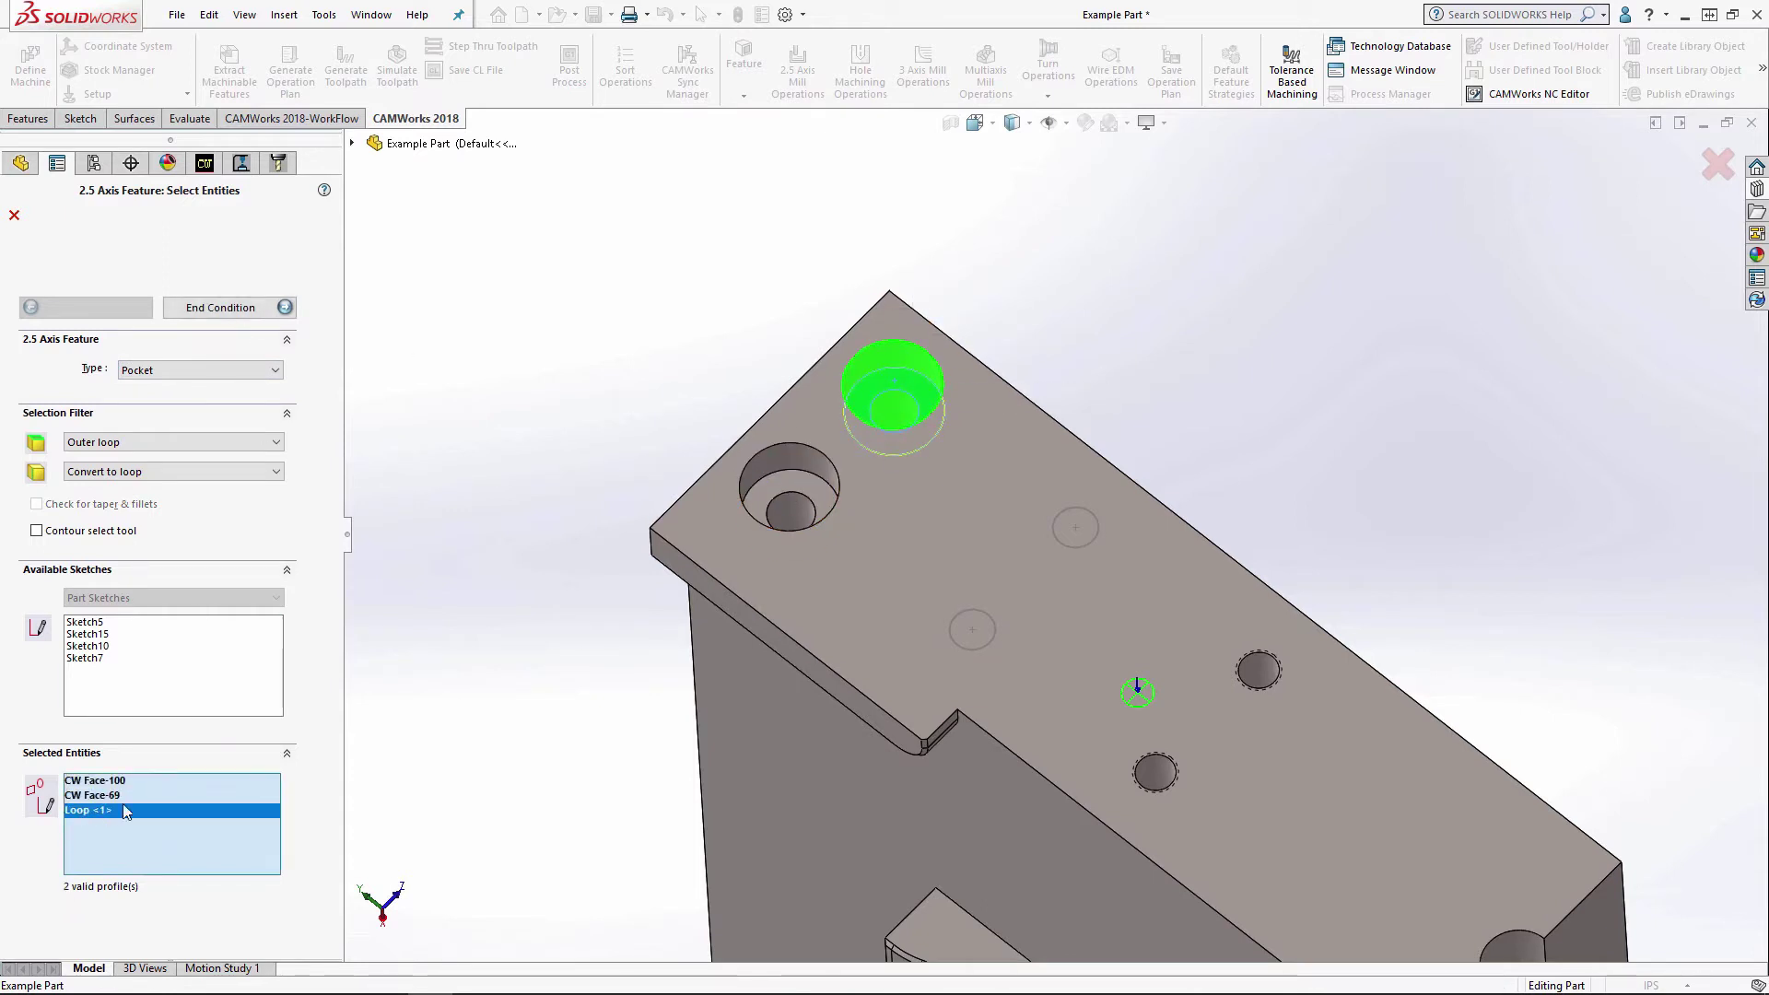
pyautogui.rightClick(129, 794)
pyautogui.click(247, 809)
pyautogui.click(912, 387)
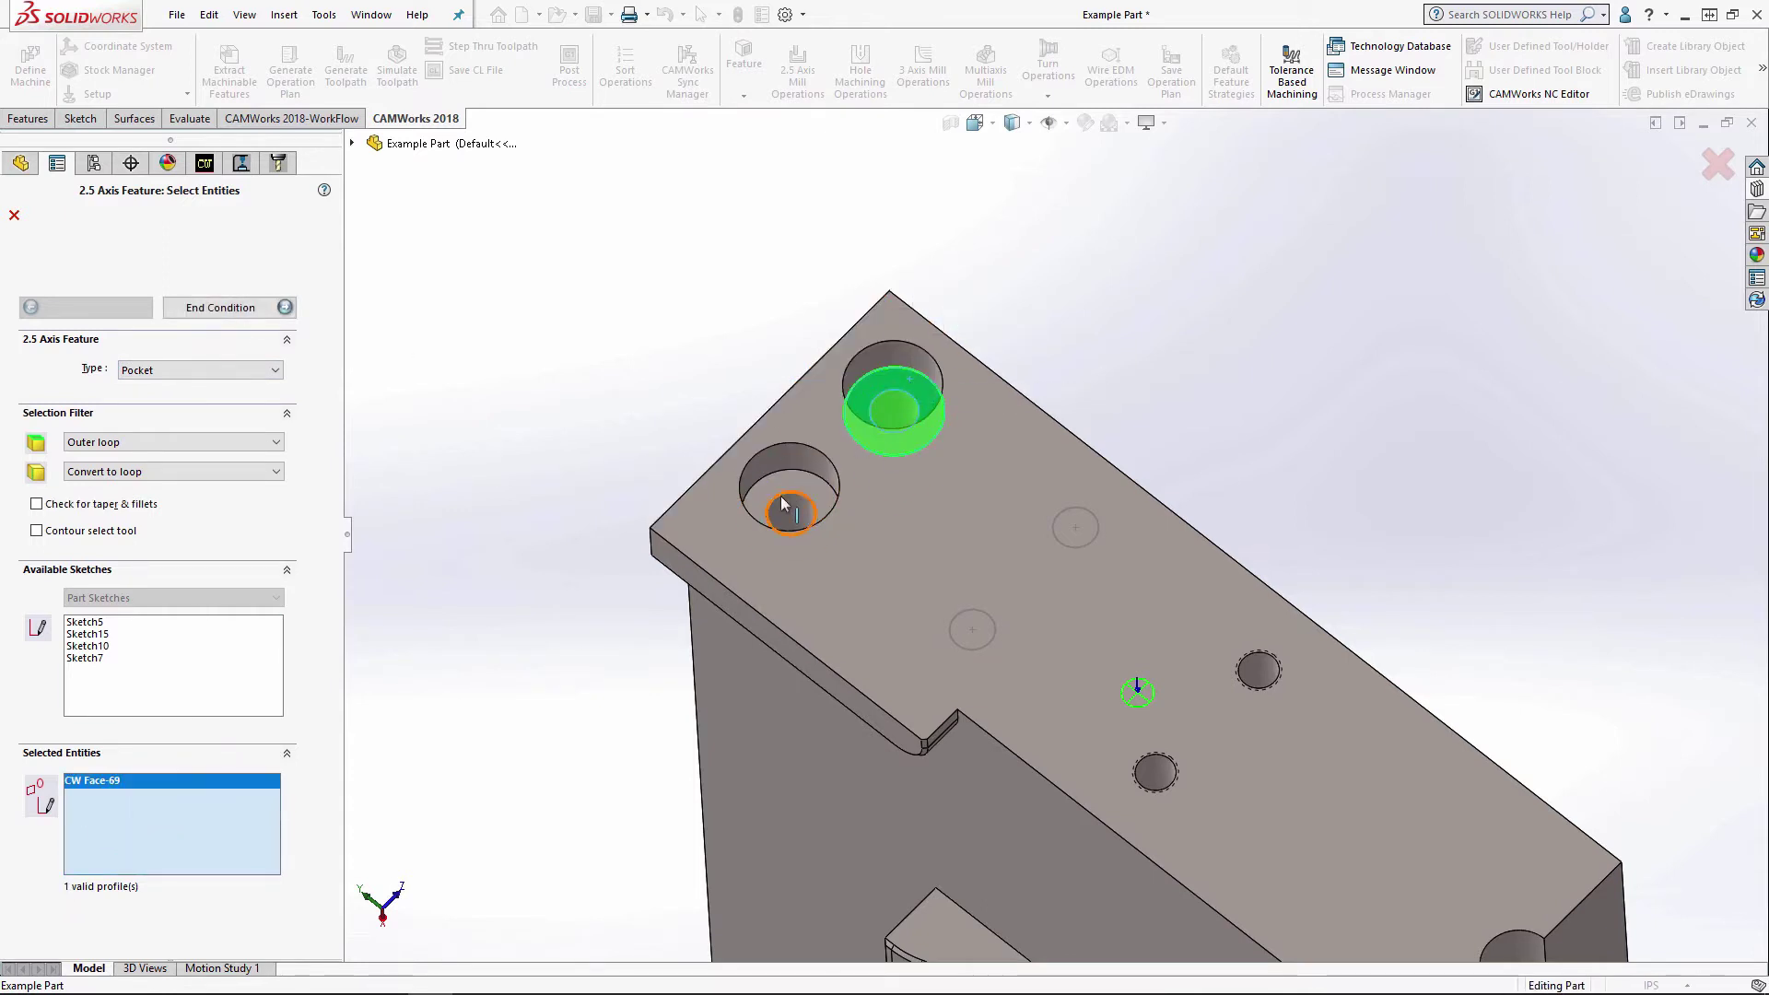
pyautogui.click(781, 499)
# - End both counterbore pockets Upto Face at the surrounding flat face, choose their machining strategy and insert them
pyautogui.click(220, 307)
pyautogui.click(815, 429)
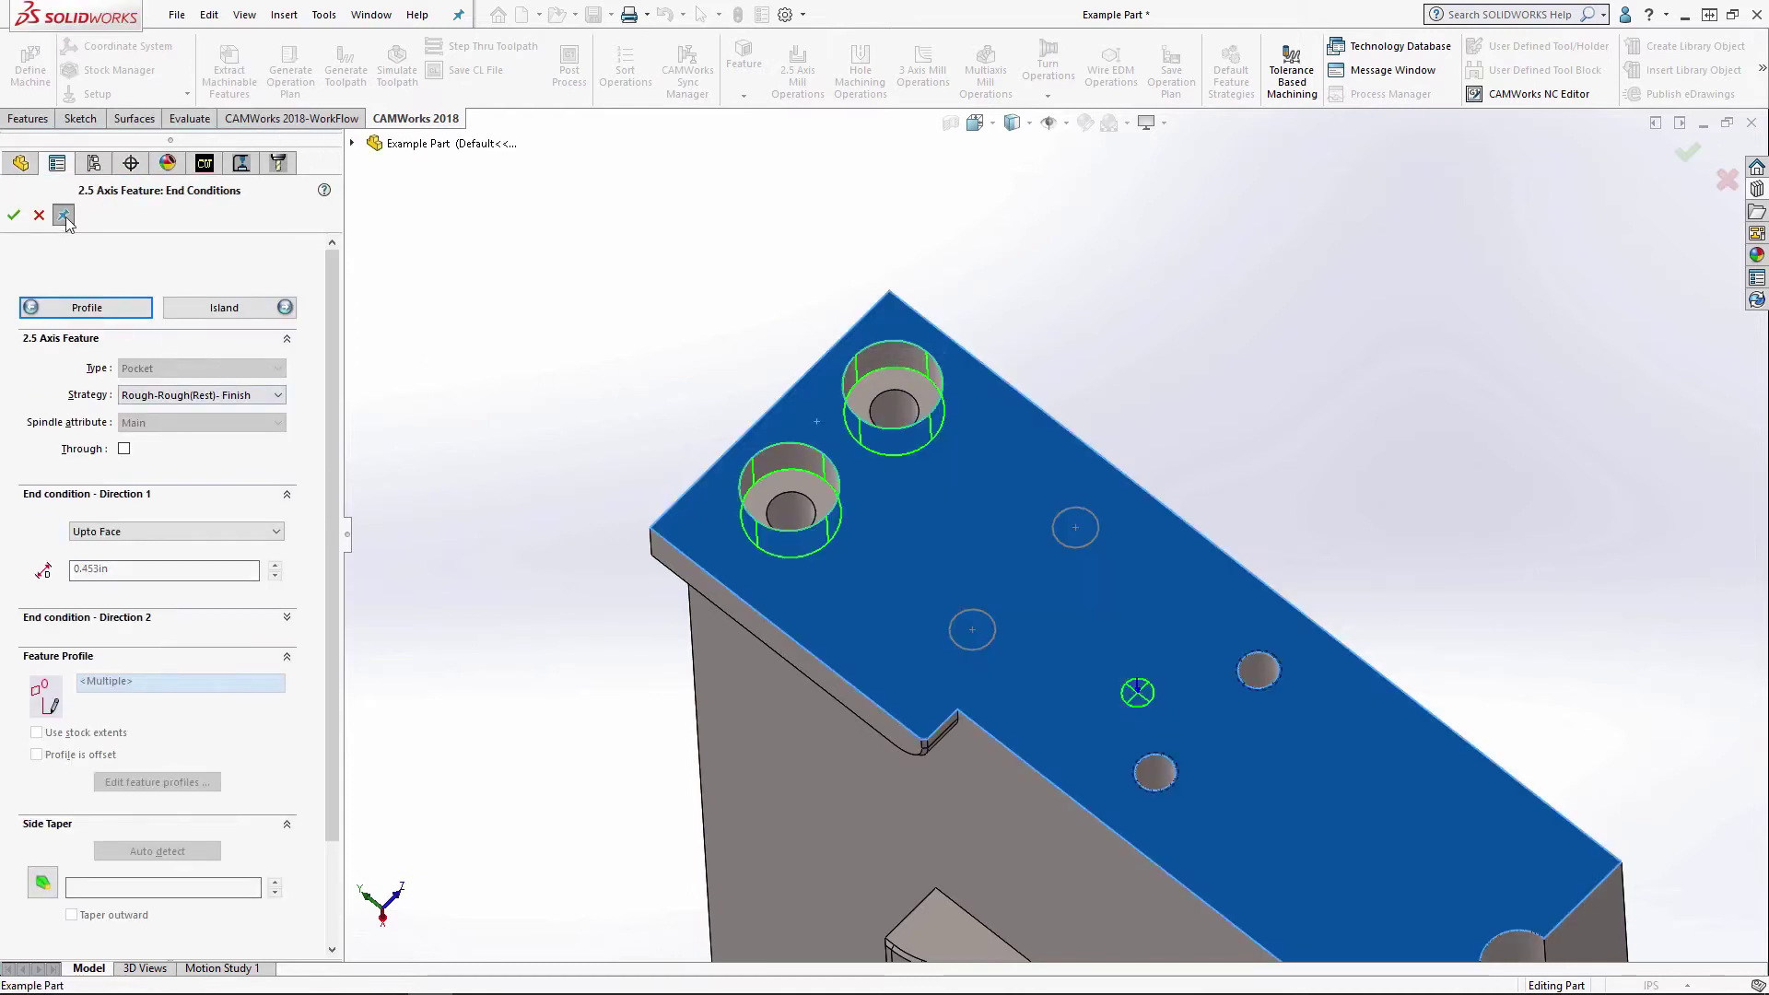
pyautogui.click(223, 396)
pyautogui.click(166, 480)
pyautogui.click(14, 218)
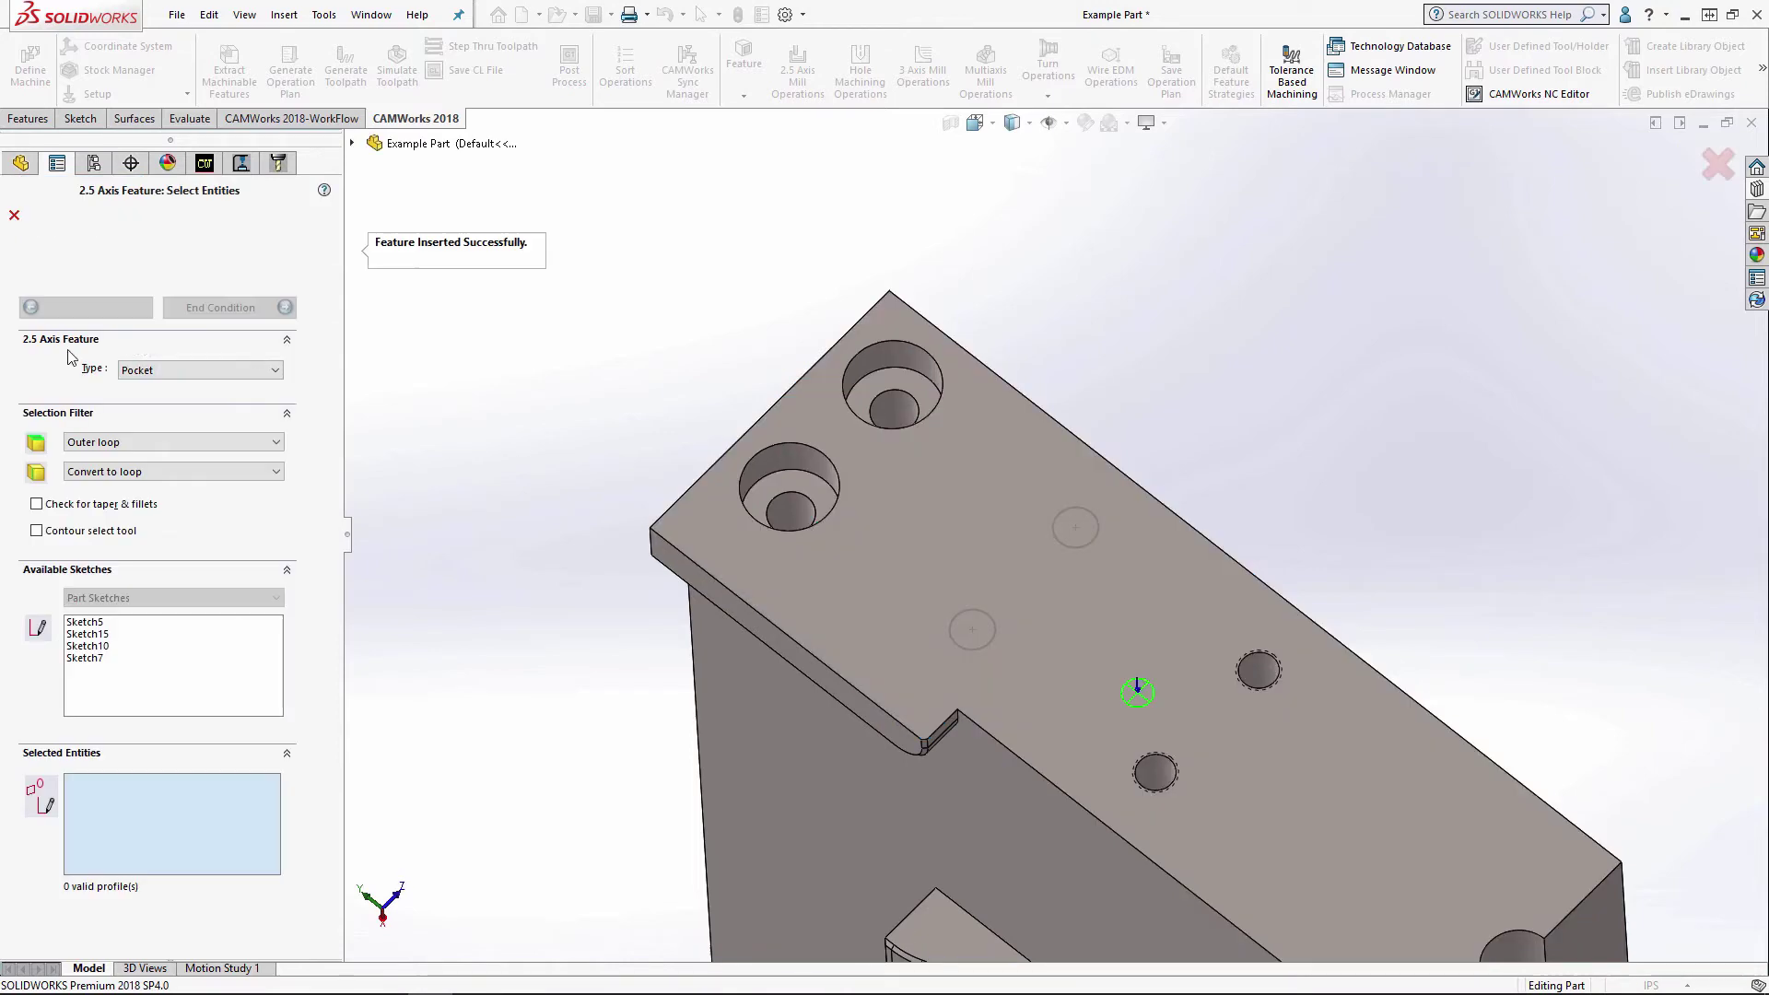
# - Insert a Hole feature for the two smaller holes inside the counterbores, ending Upto Vertex at the hole bottom, with the Drill strategy
pyautogui.click(178, 370)
pyautogui.click(166, 438)
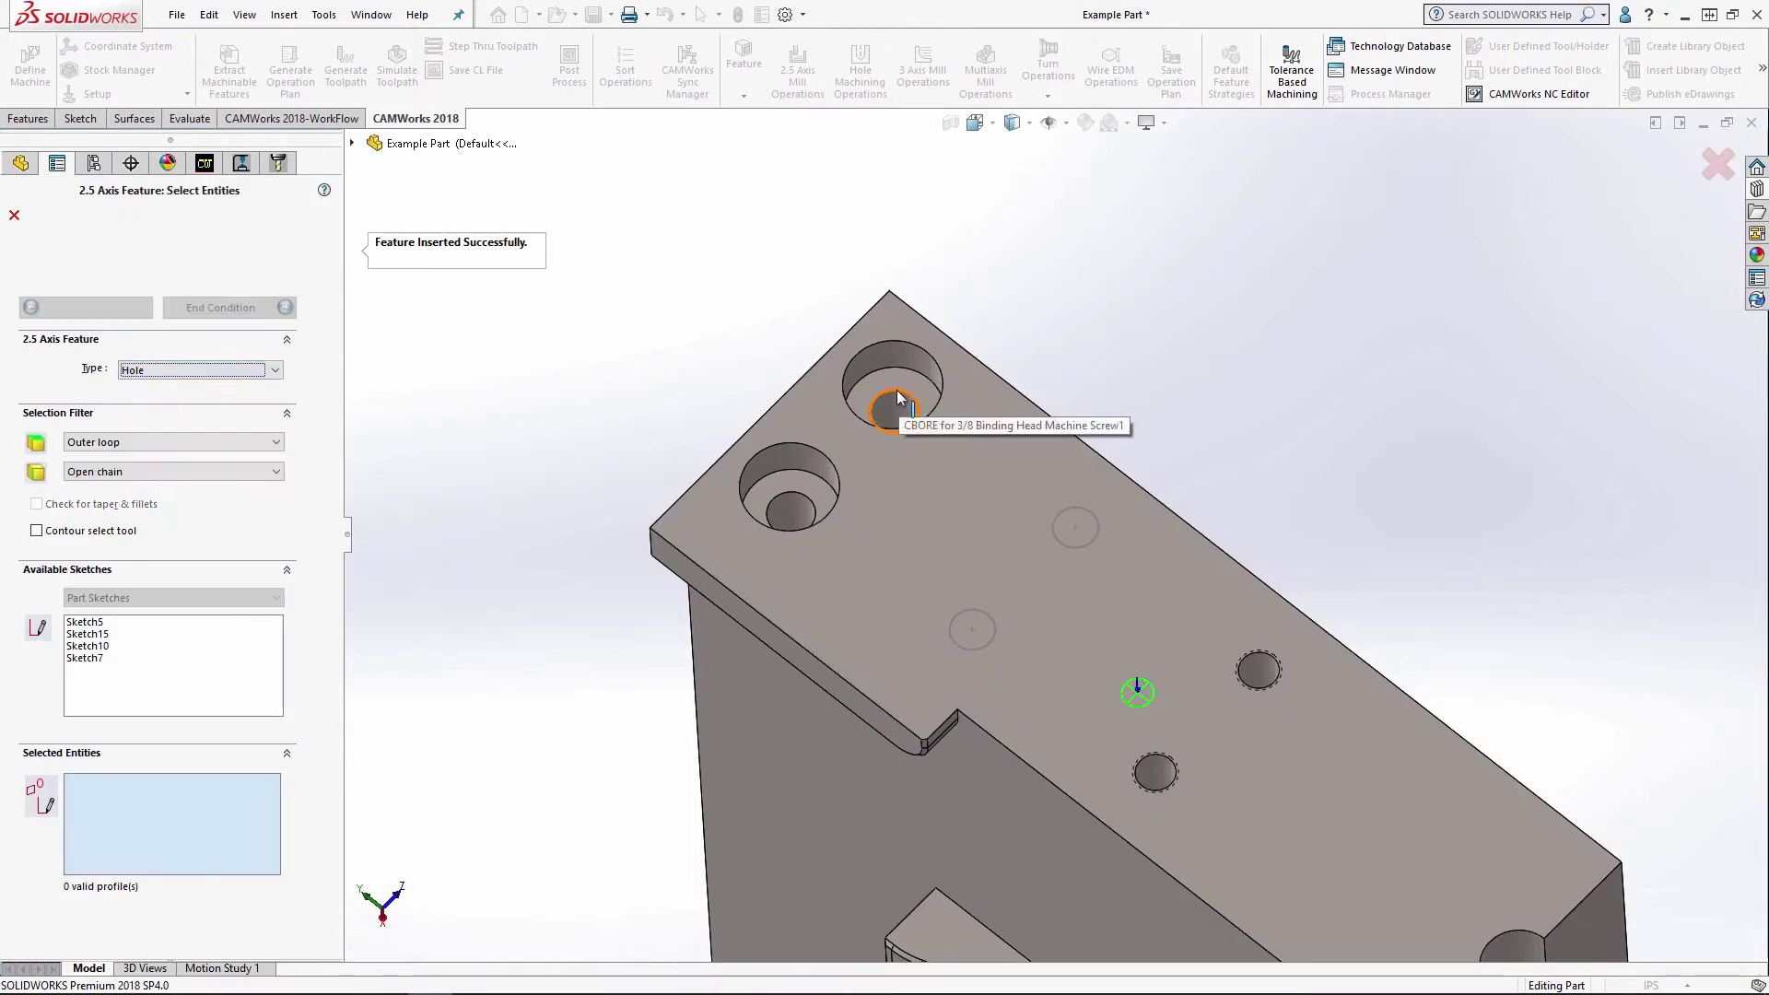
pyautogui.click(896, 398)
pyautogui.click(791, 509)
pyautogui.moveTo(931, 433); pyautogui.dragTo(434, 345, button='middle')
pyautogui.click(223, 309)
pyautogui.click(899, 383)
pyautogui.moveTo(761, 790); pyautogui.dragTo(532, 462, button='middle')
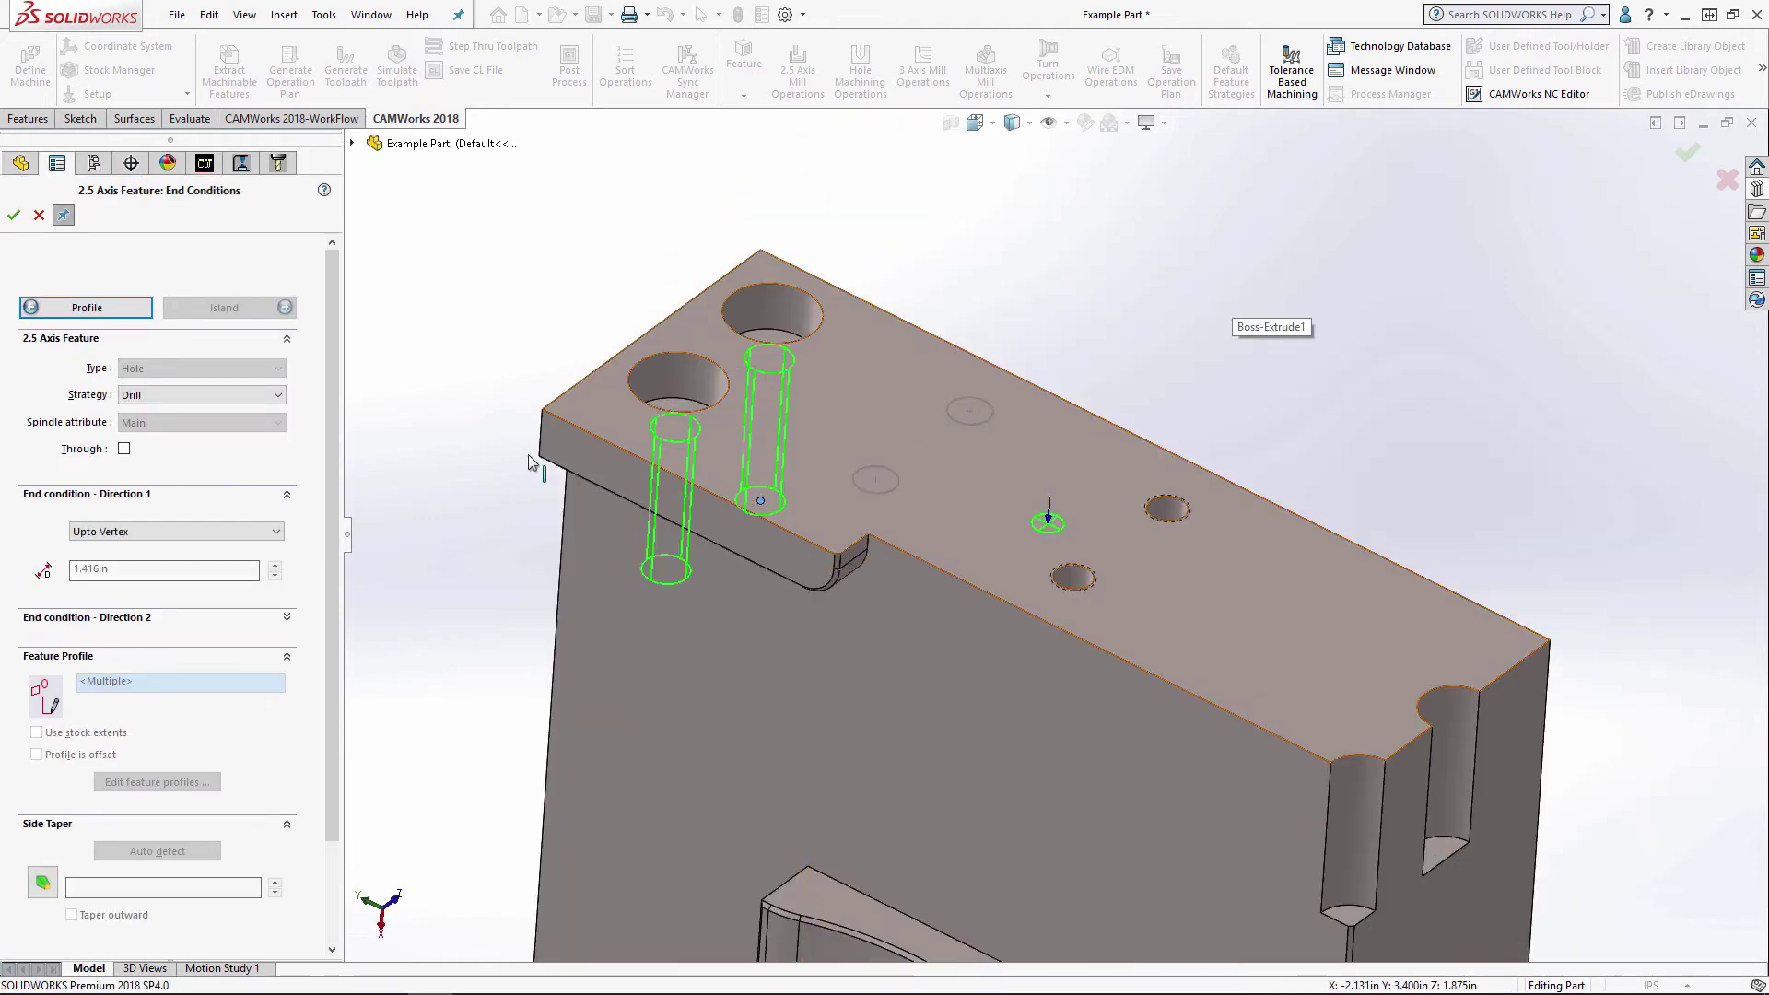
pyautogui.click(14, 215)
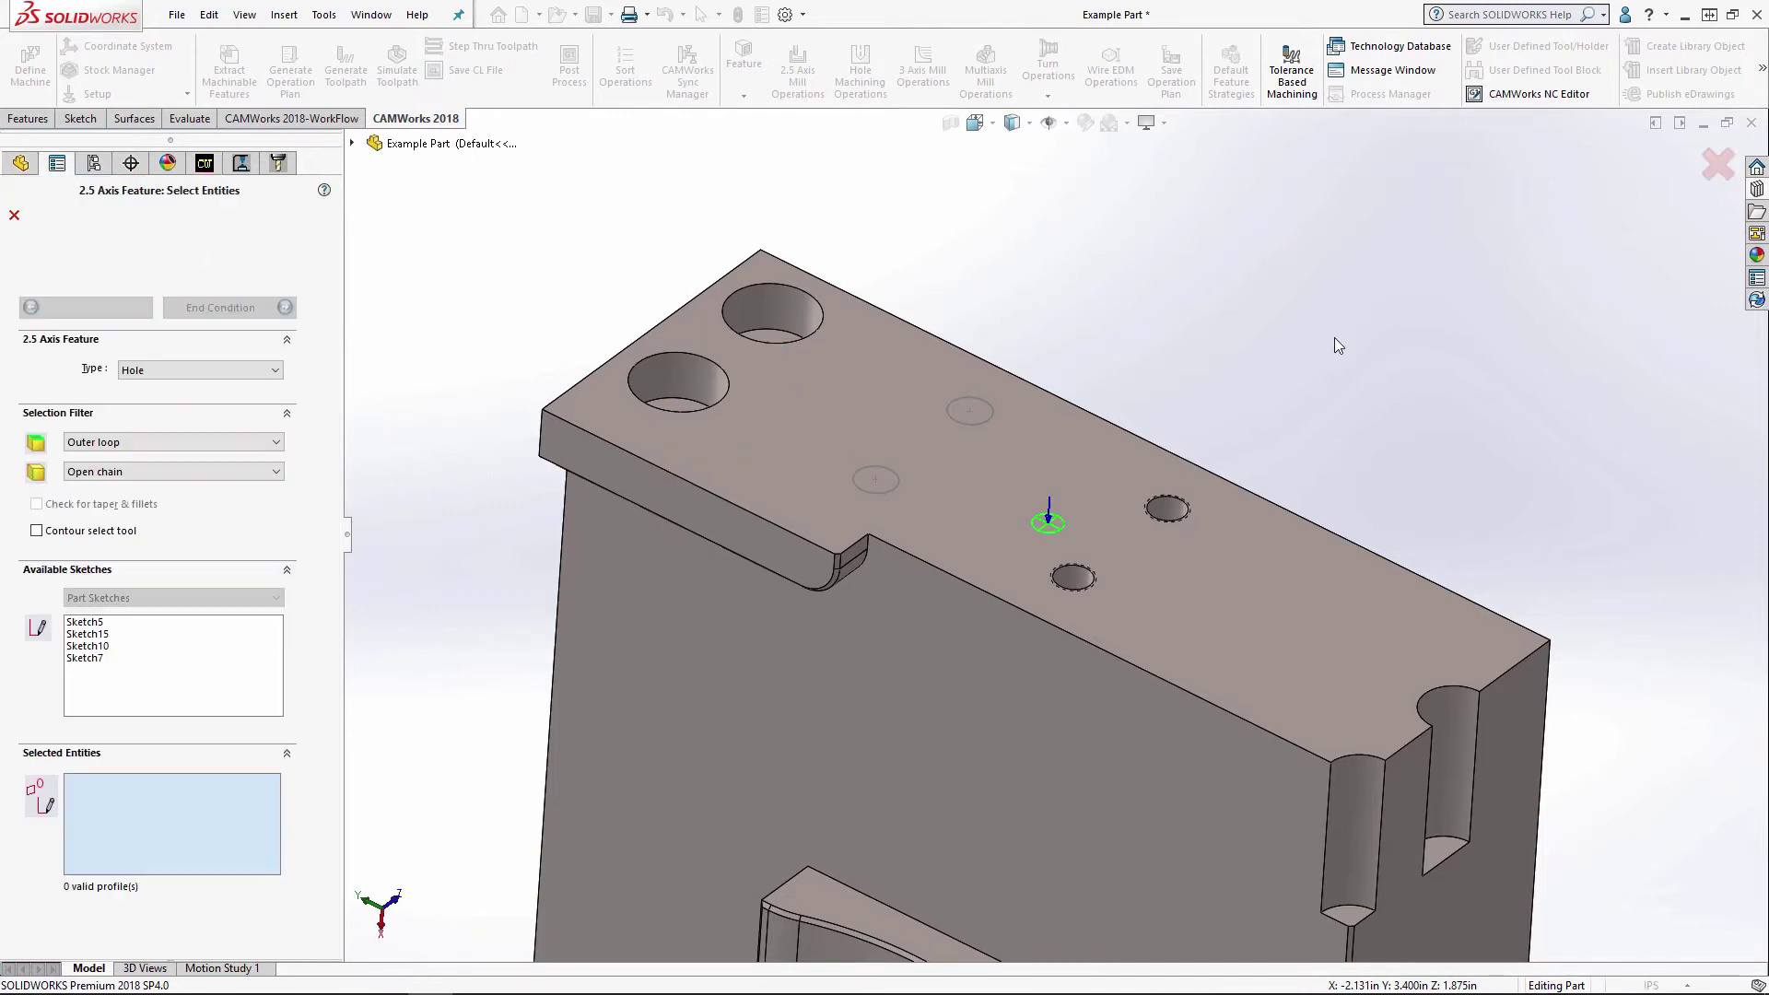
# - Insert a Hole feature from the two Sketch7 circles with a Blind depth of 1.5in and the Drill strategy
pyautogui.moveTo(1331, 336); pyautogui.dragTo(1054, 466, button='middle')
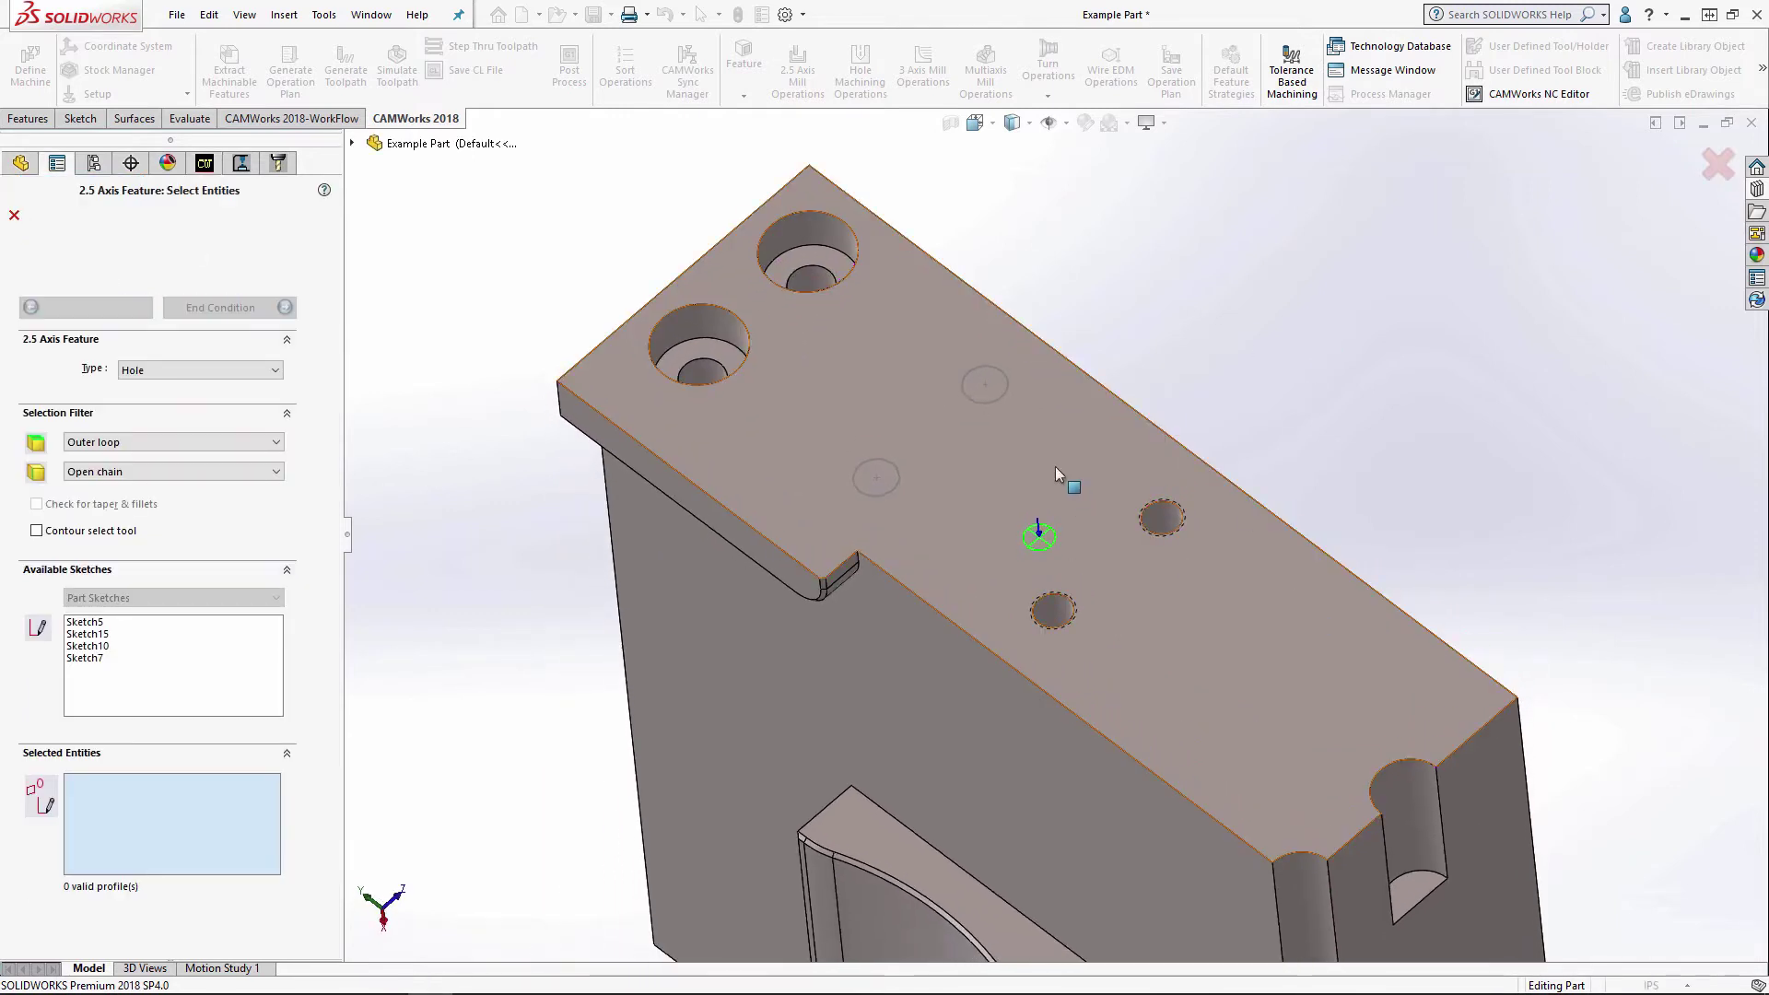
pyautogui.click(1008, 388)
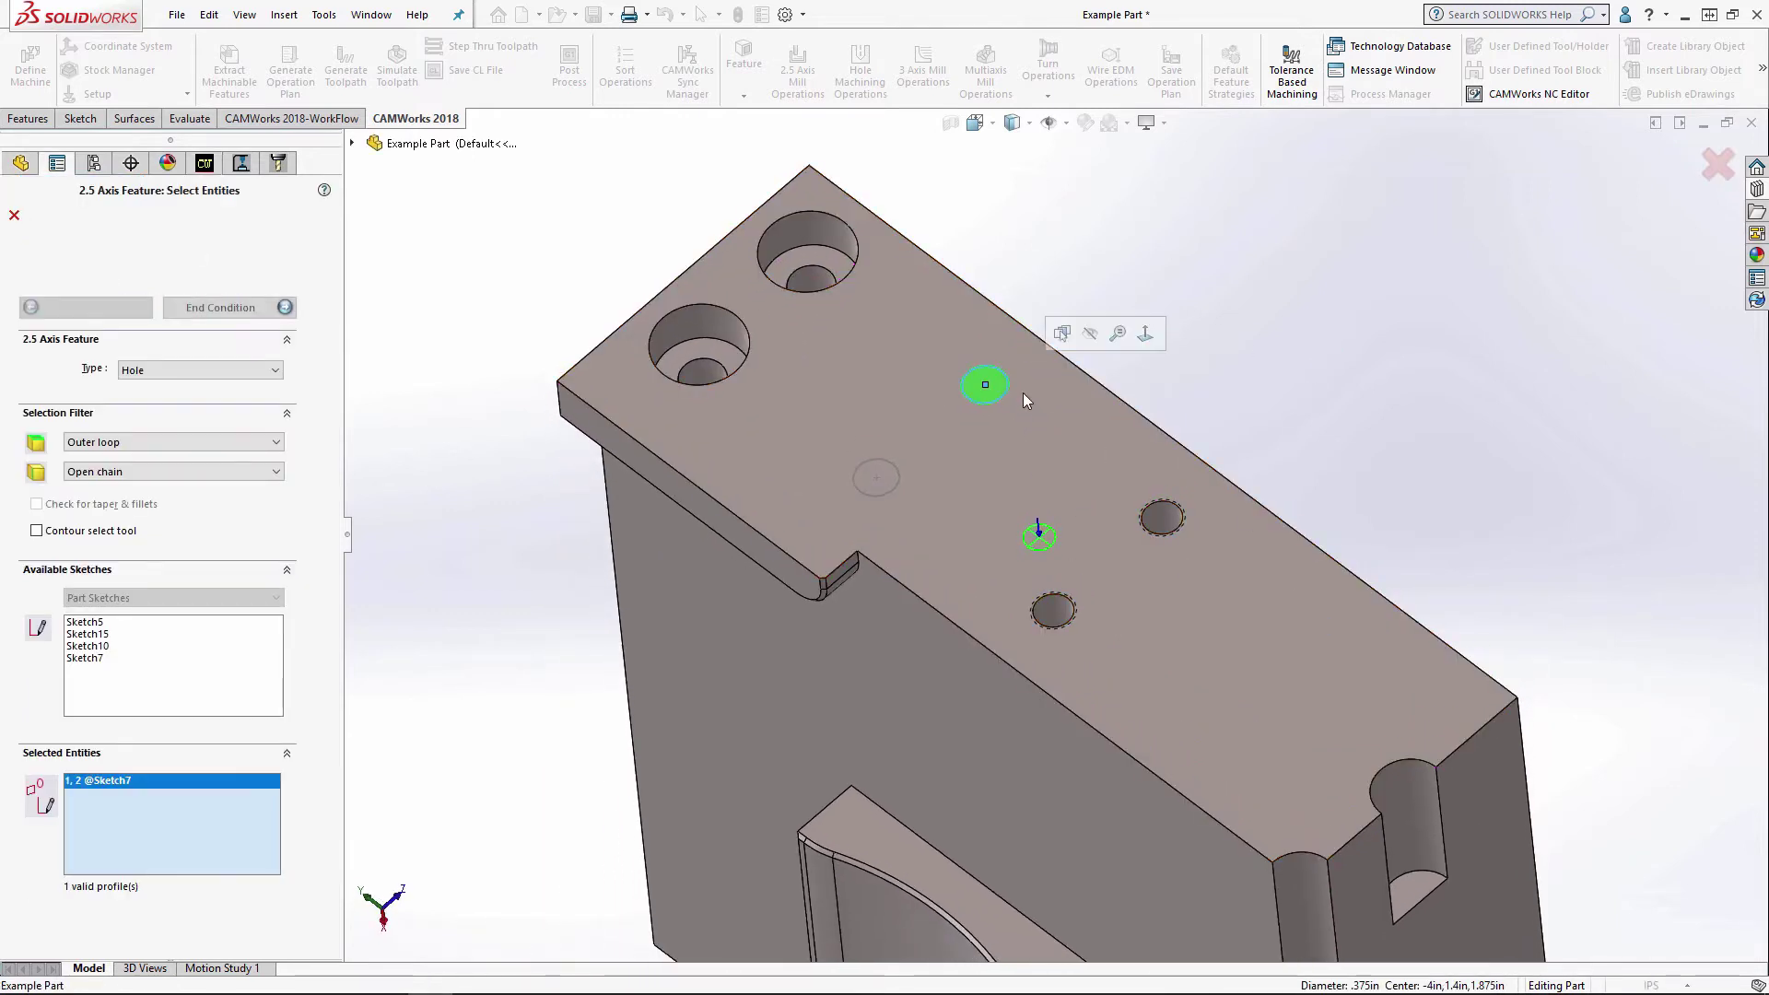
pyautogui.click(894, 490)
pyautogui.scroll(3, 1380, 481)
pyautogui.scroll(-1, 1493, 694)
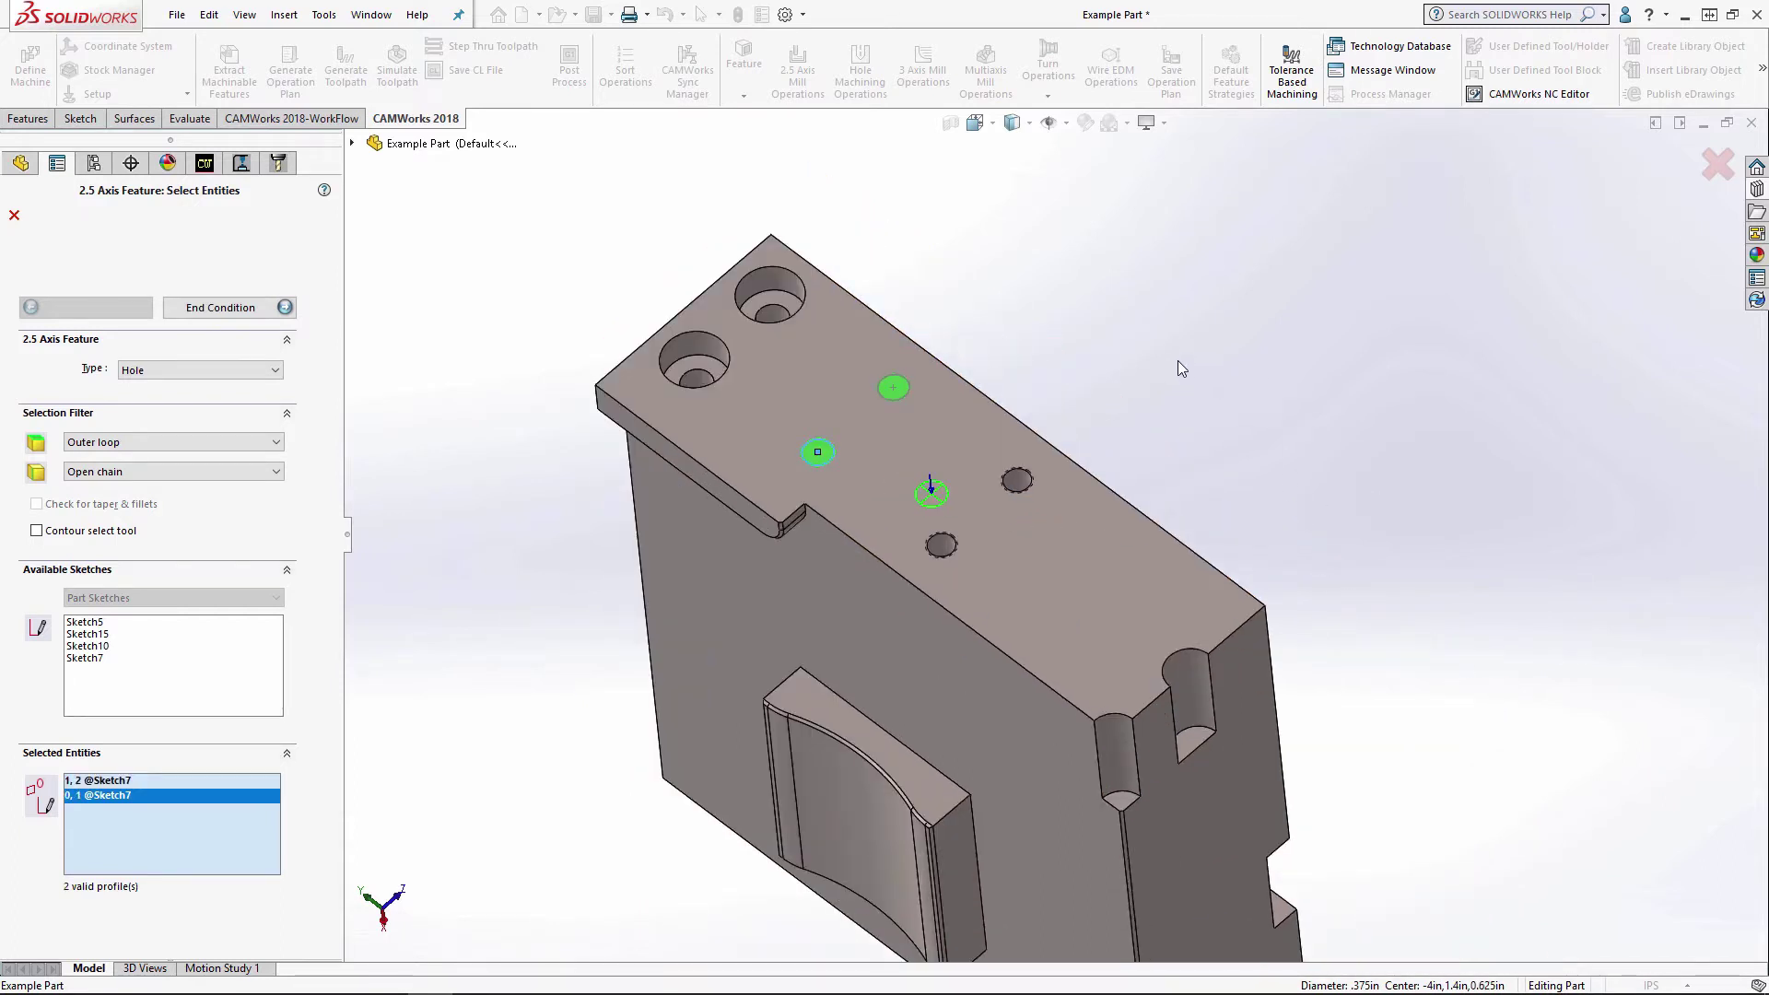
pyautogui.moveTo(1169, 446); pyautogui.dragTo(1192, 395, button='middle')
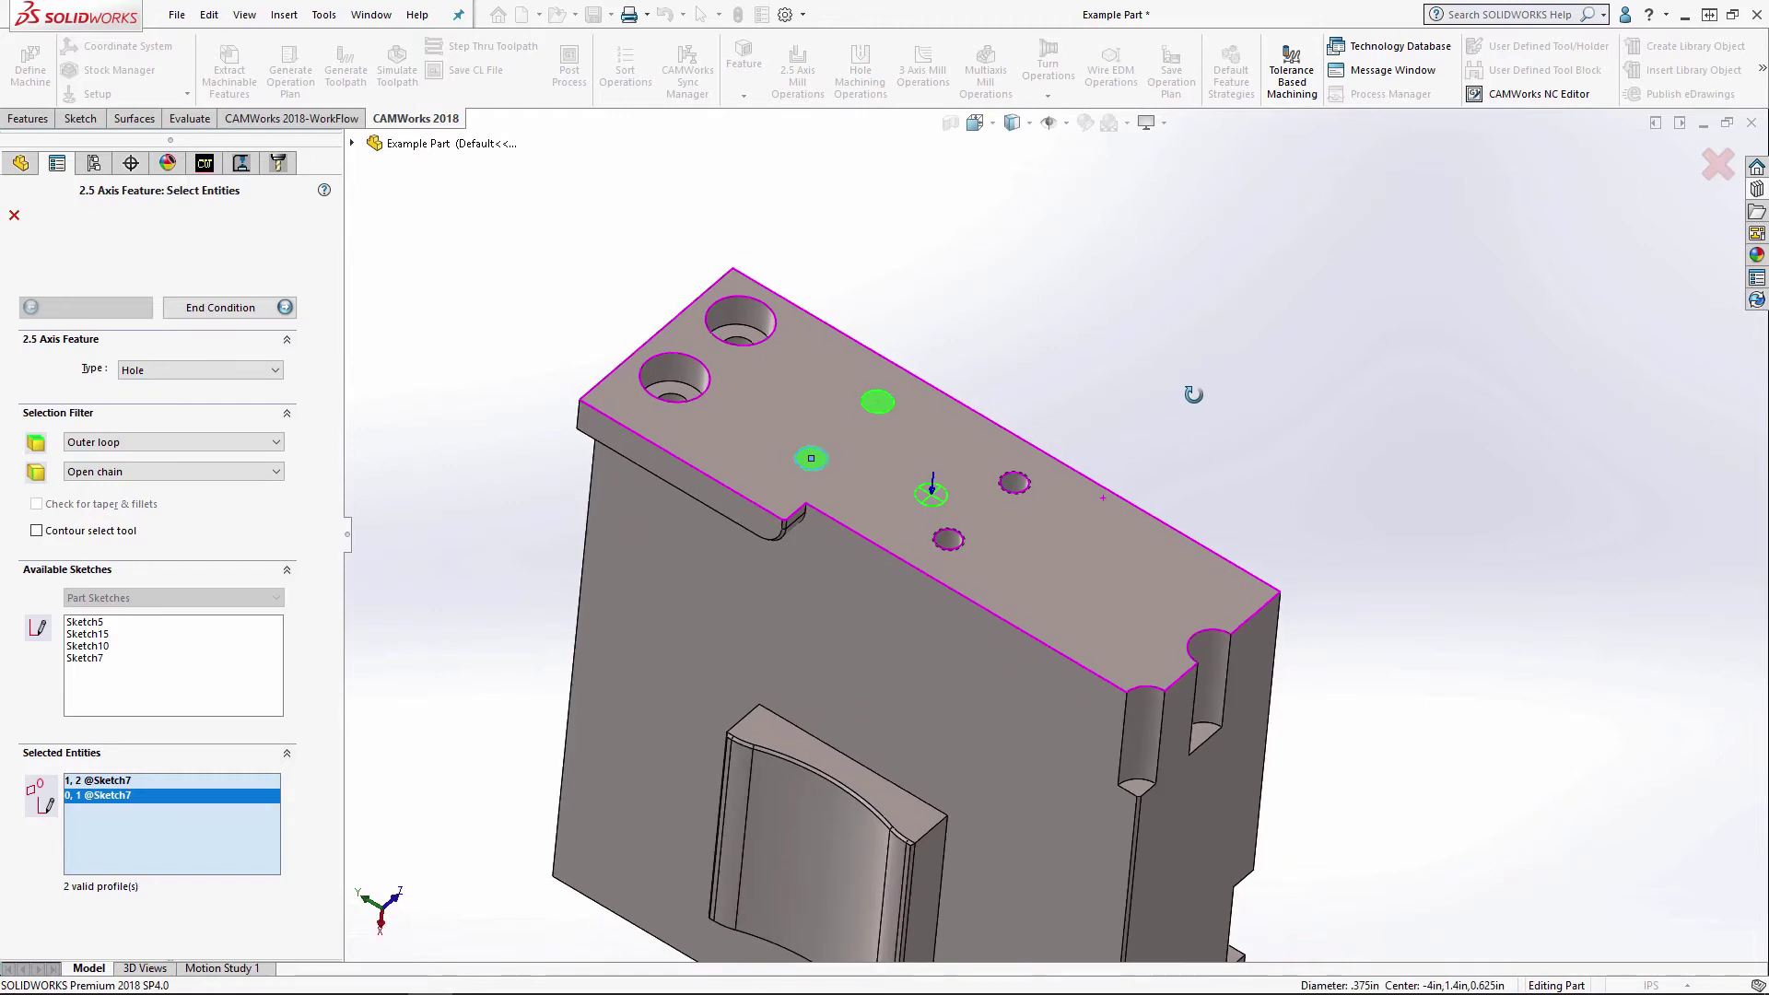
pyautogui.click(274, 315)
pyautogui.moveTo(467, 594); pyautogui.dragTo(767, 567, button='middle')
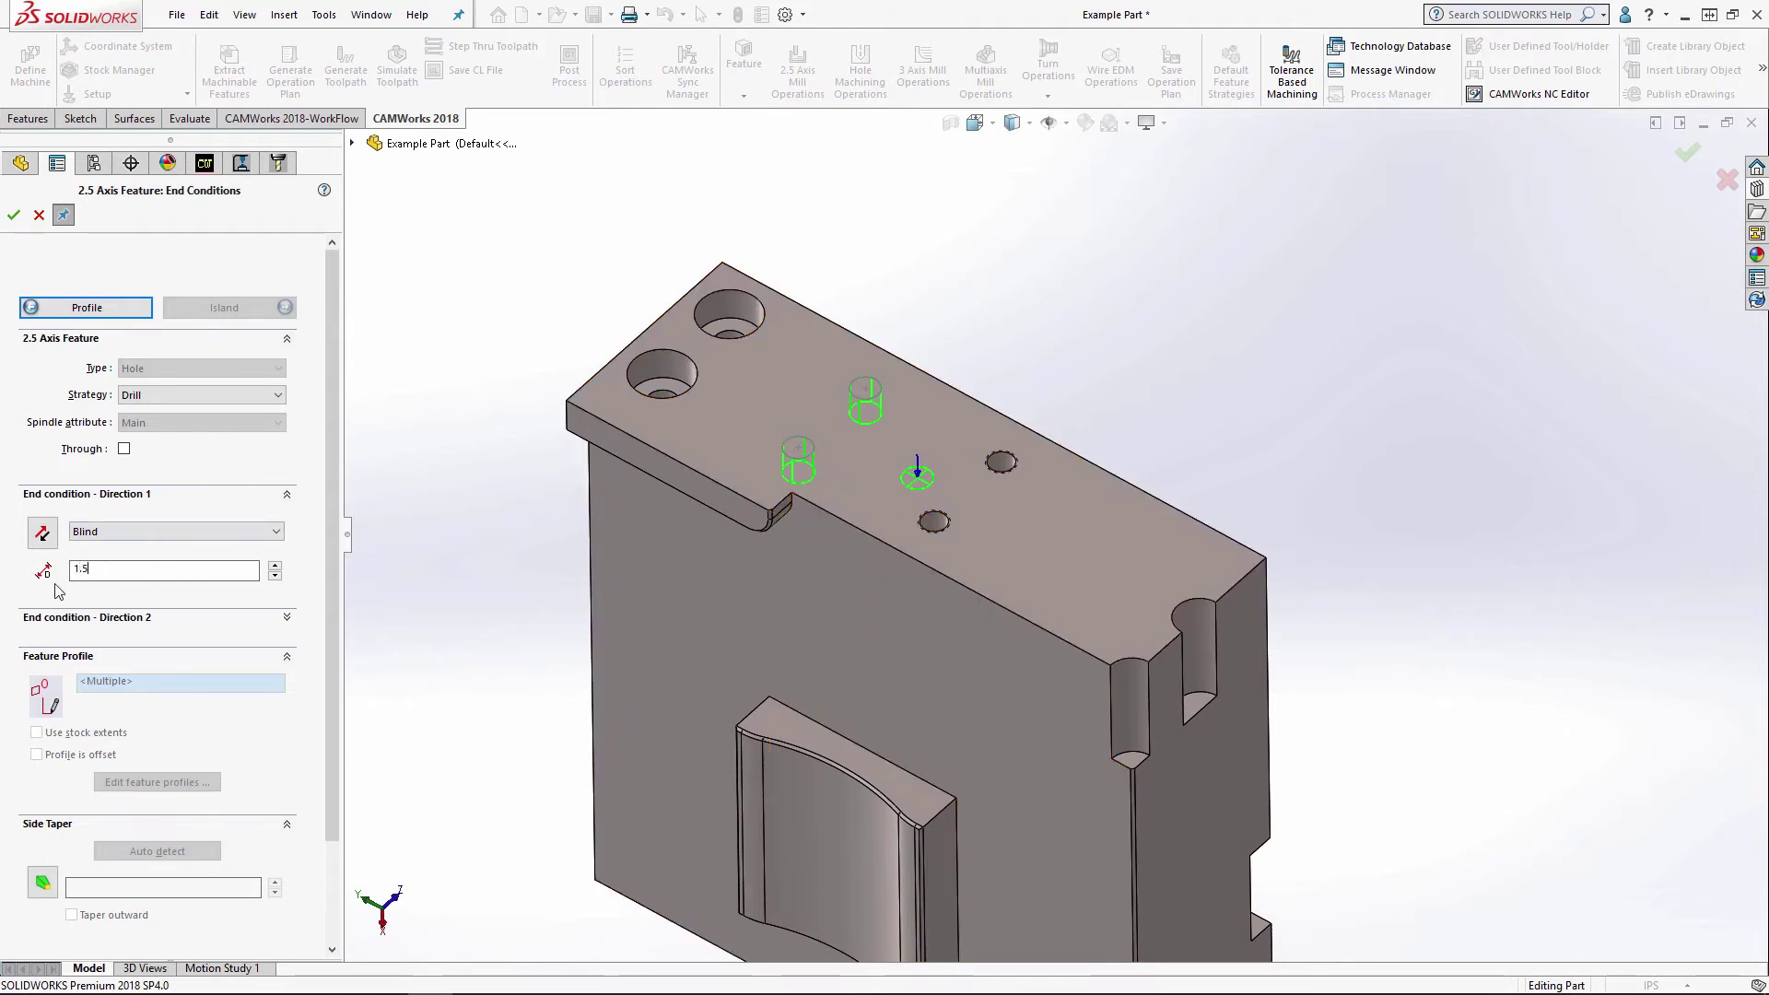
pyautogui.click(14, 215)
# - Define a Hole feature from the two threaded holes near the middle of the face, ending Upto Vertex at the hole bottom
pyautogui.scroll(-2, 1235, 449)
pyautogui.moveTo(1073, 389); pyautogui.dragTo(1009, 416, button='middle')
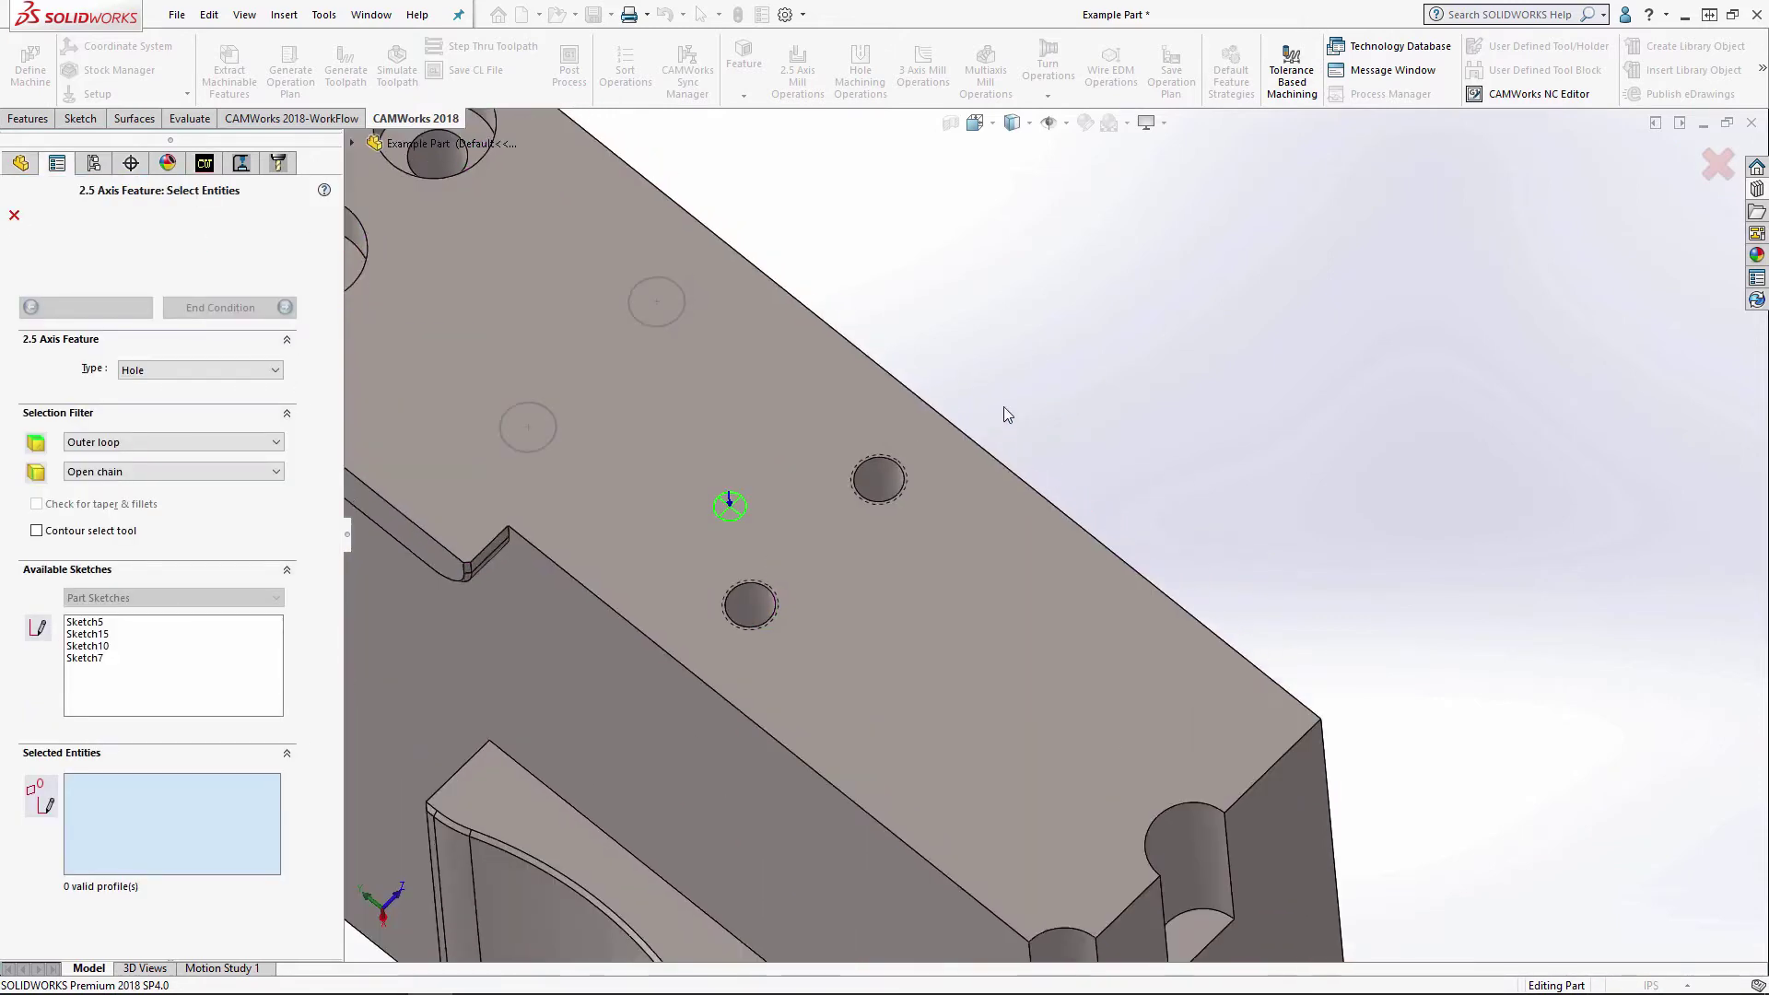
pyautogui.click(876, 475)
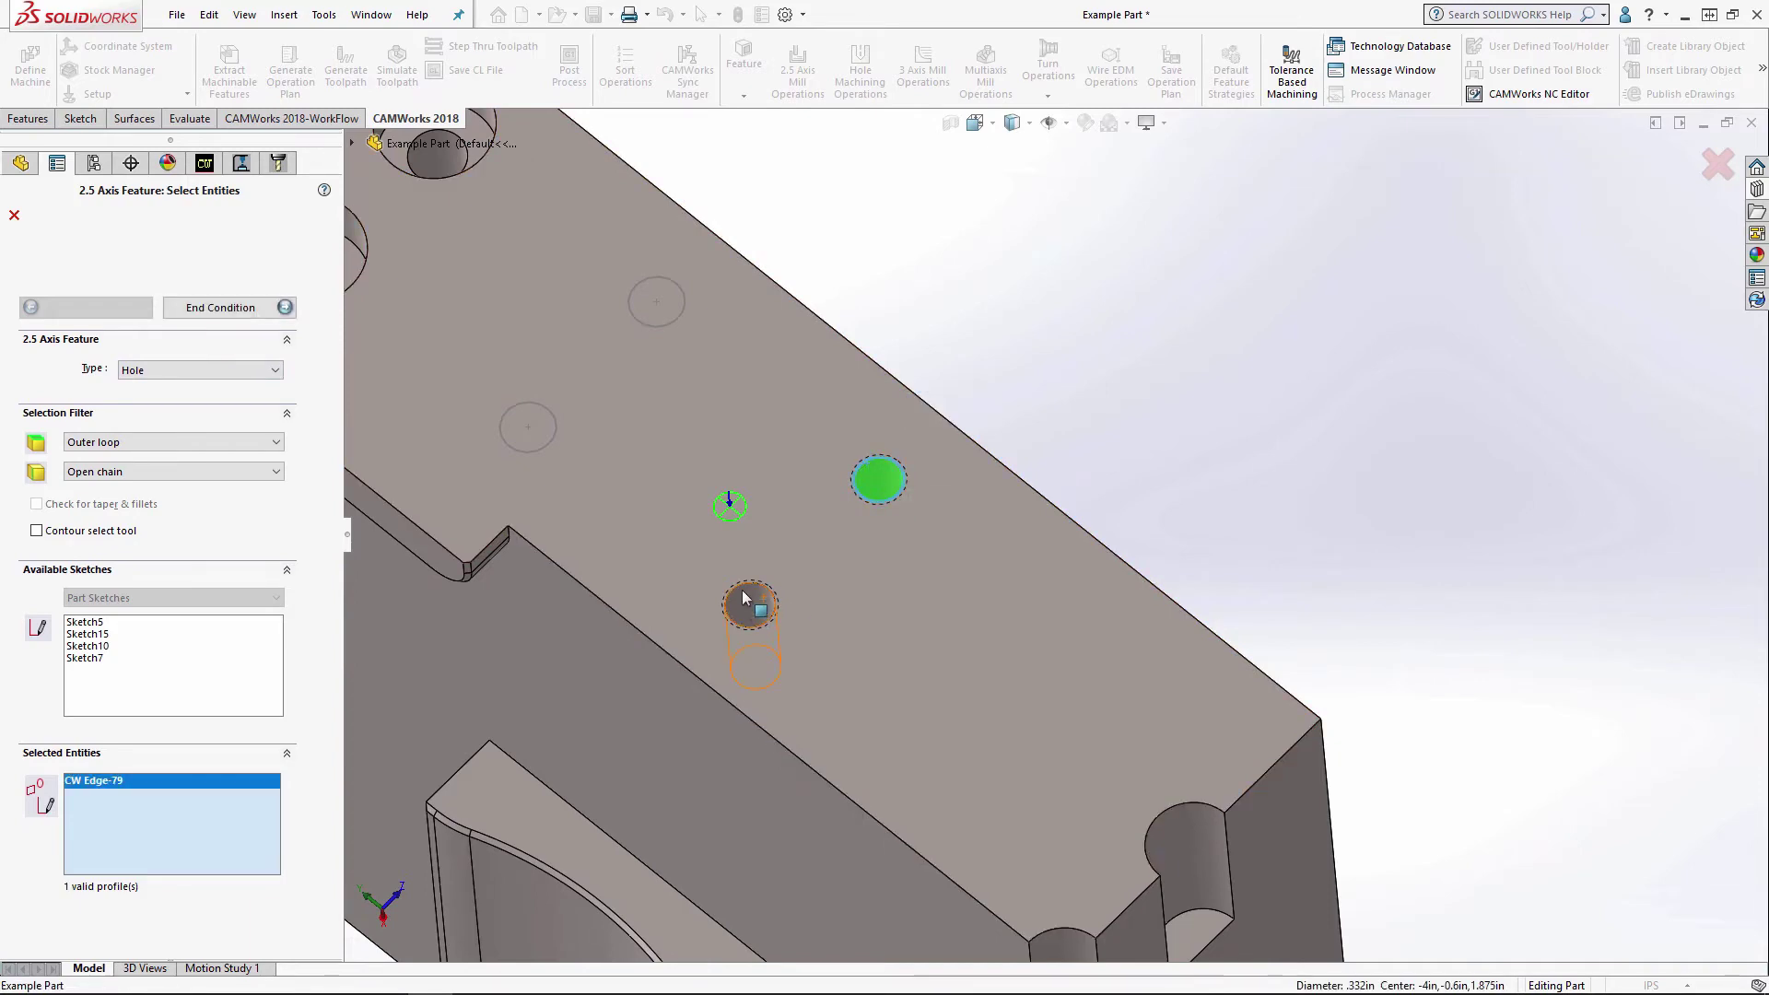
pyautogui.click(742, 595)
pyautogui.click(251, 308)
pyautogui.moveTo(1218, 430); pyautogui.dragTo(1203, 564, button='middle')
pyautogui.click(892, 494)
pyautogui.moveTo(1446, 696); pyautogui.dragTo(1351, 544, button='middle')
pyautogui.scroll(3, 1277, 236)
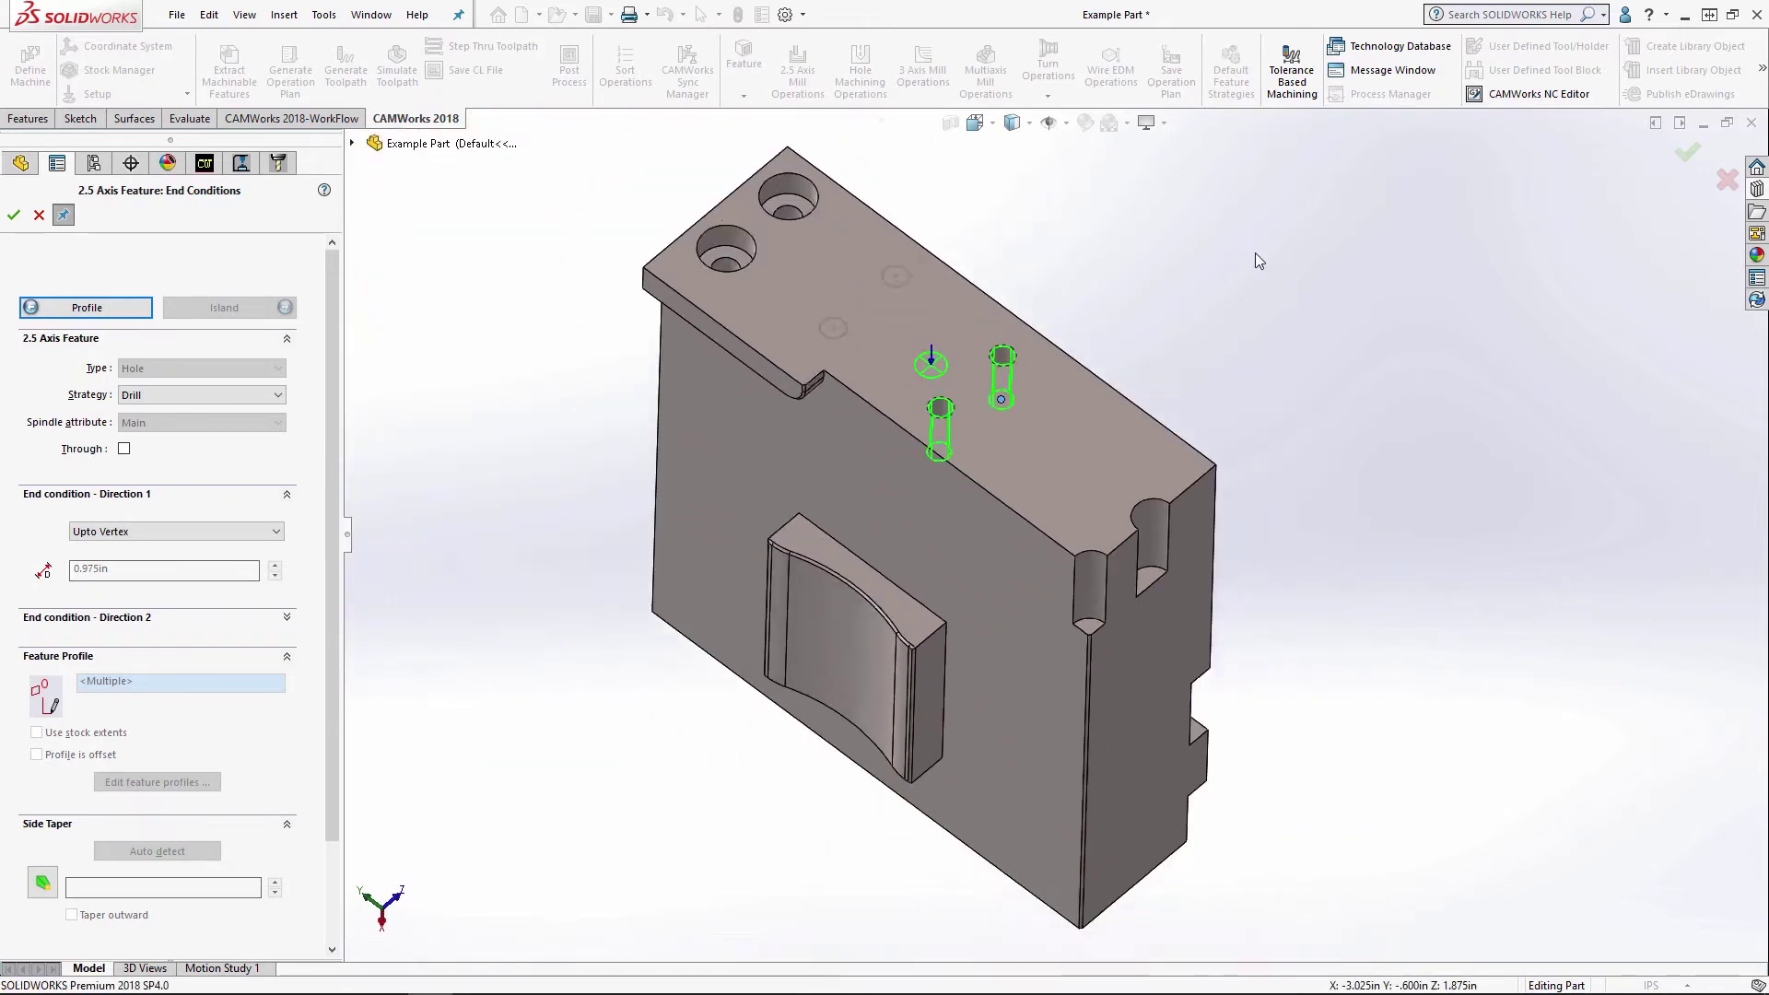
# - Try the Thread strategy for the two threaded holes, set the strategy back to Drill and insert the feature
pyautogui.scroll(-1, 1259, 271)
pyautogui.click(194, 397)
pyautogui.click(177, 450)
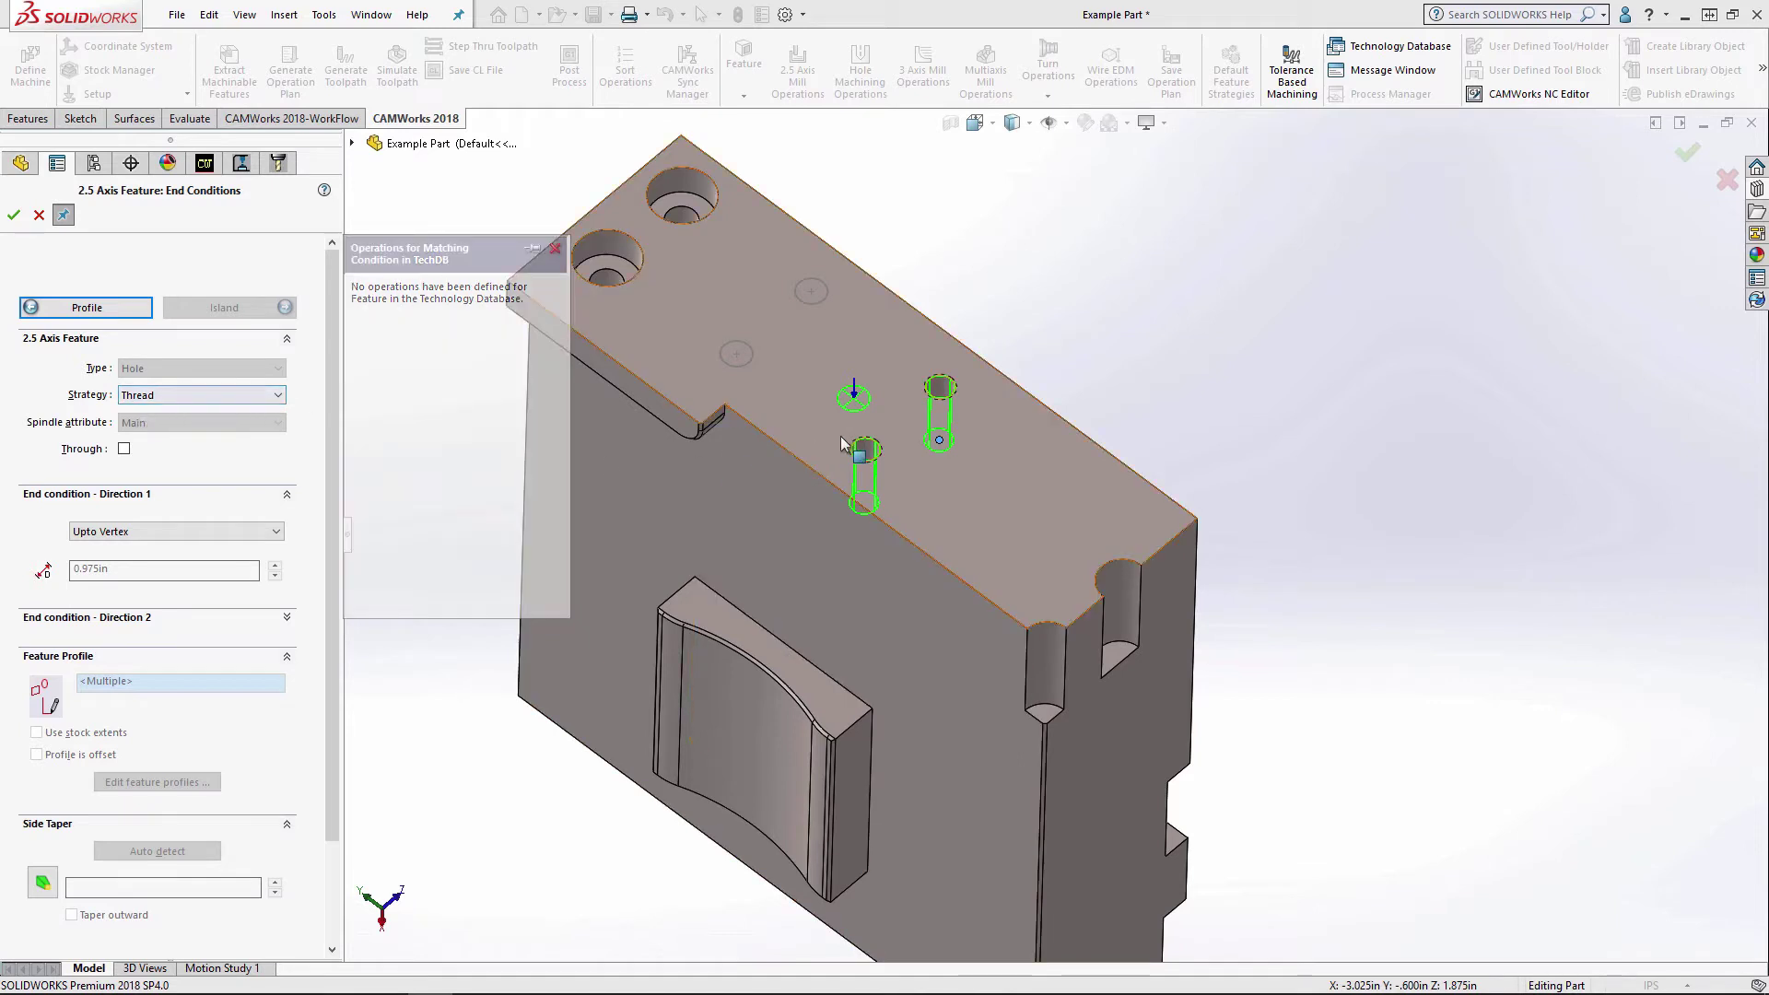
pyautogui.click(194, 394)
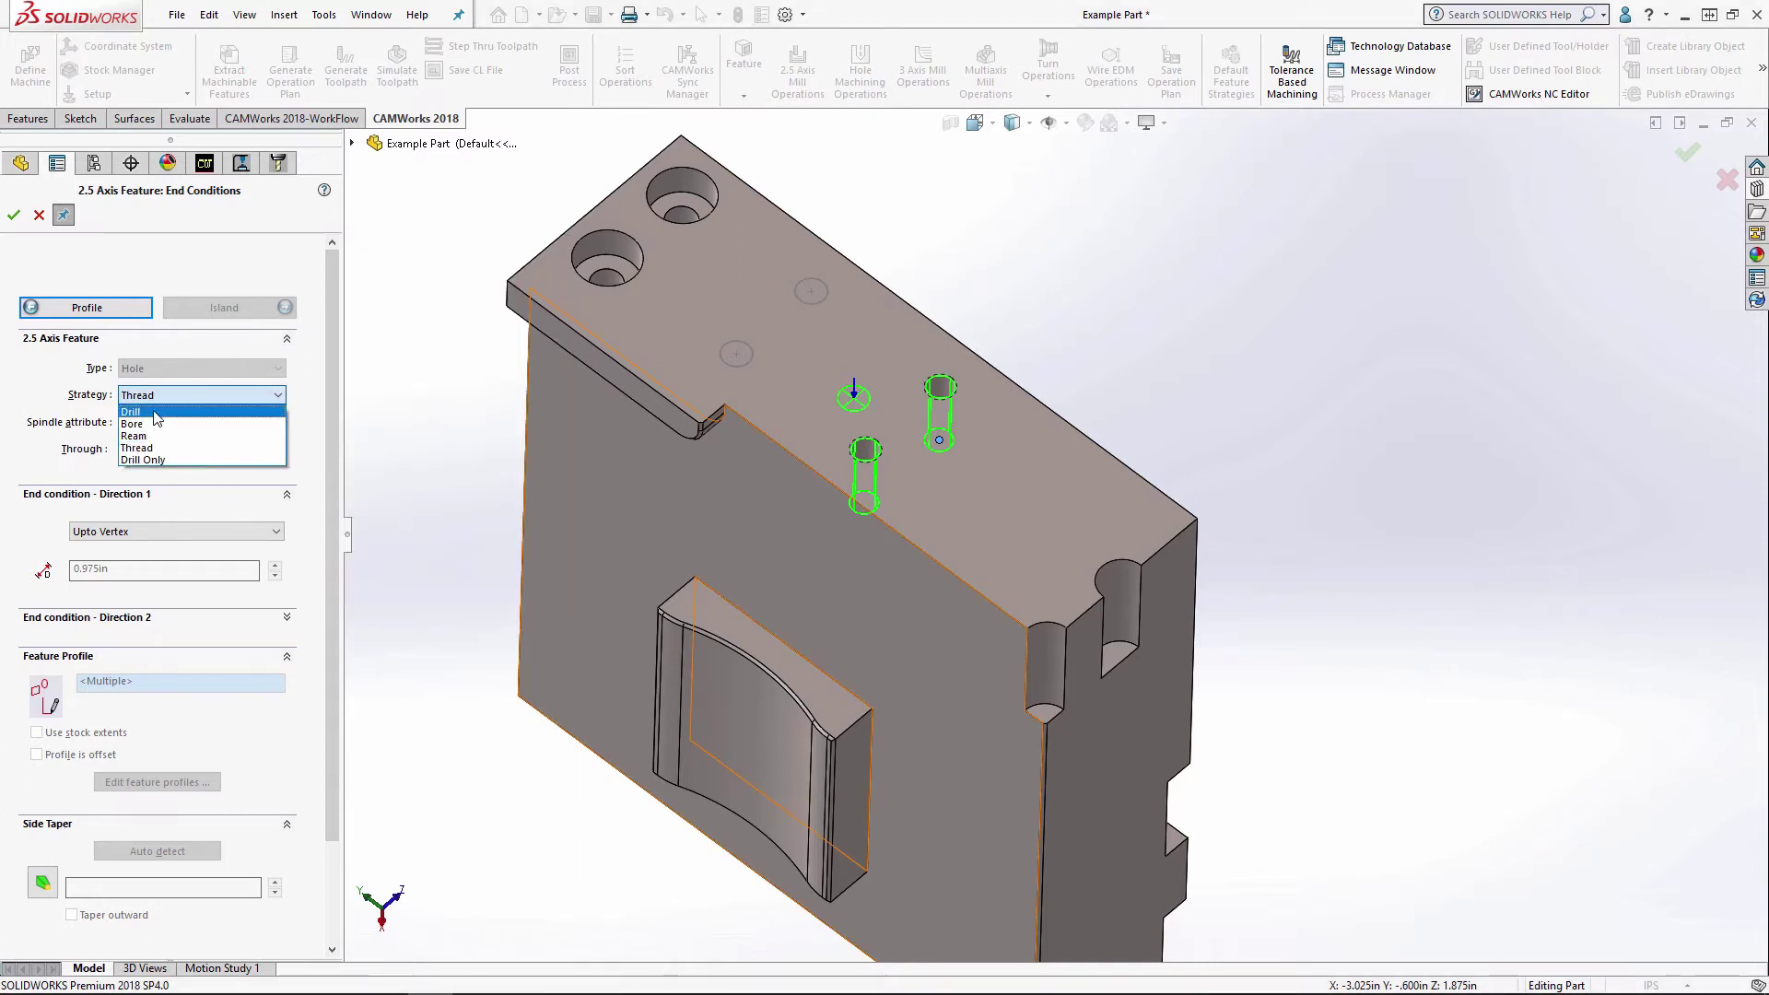
pyautogui.click(154, 415)
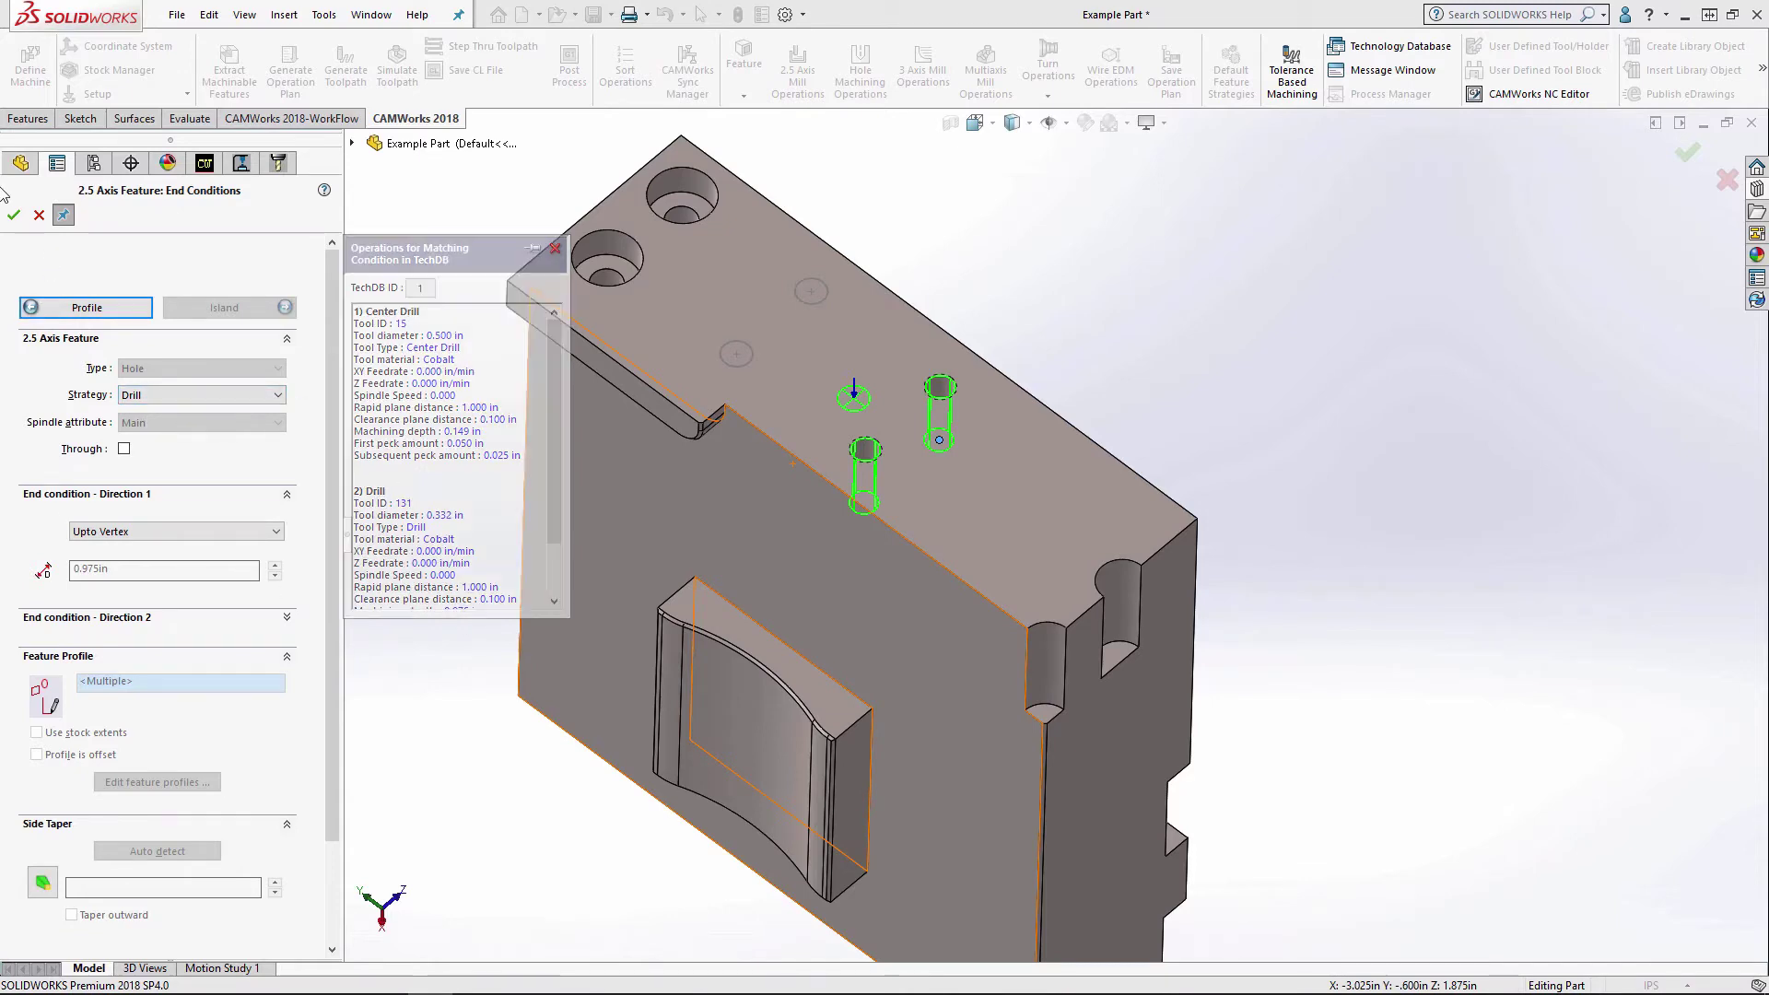
pyautogui.click(13, 215)
# - Insert a Hole feature from the arc edge of the half-round cut on the end face, ending Upto Face with the Drill strategy
pyautogui.scroll(-3, 1251, 568)
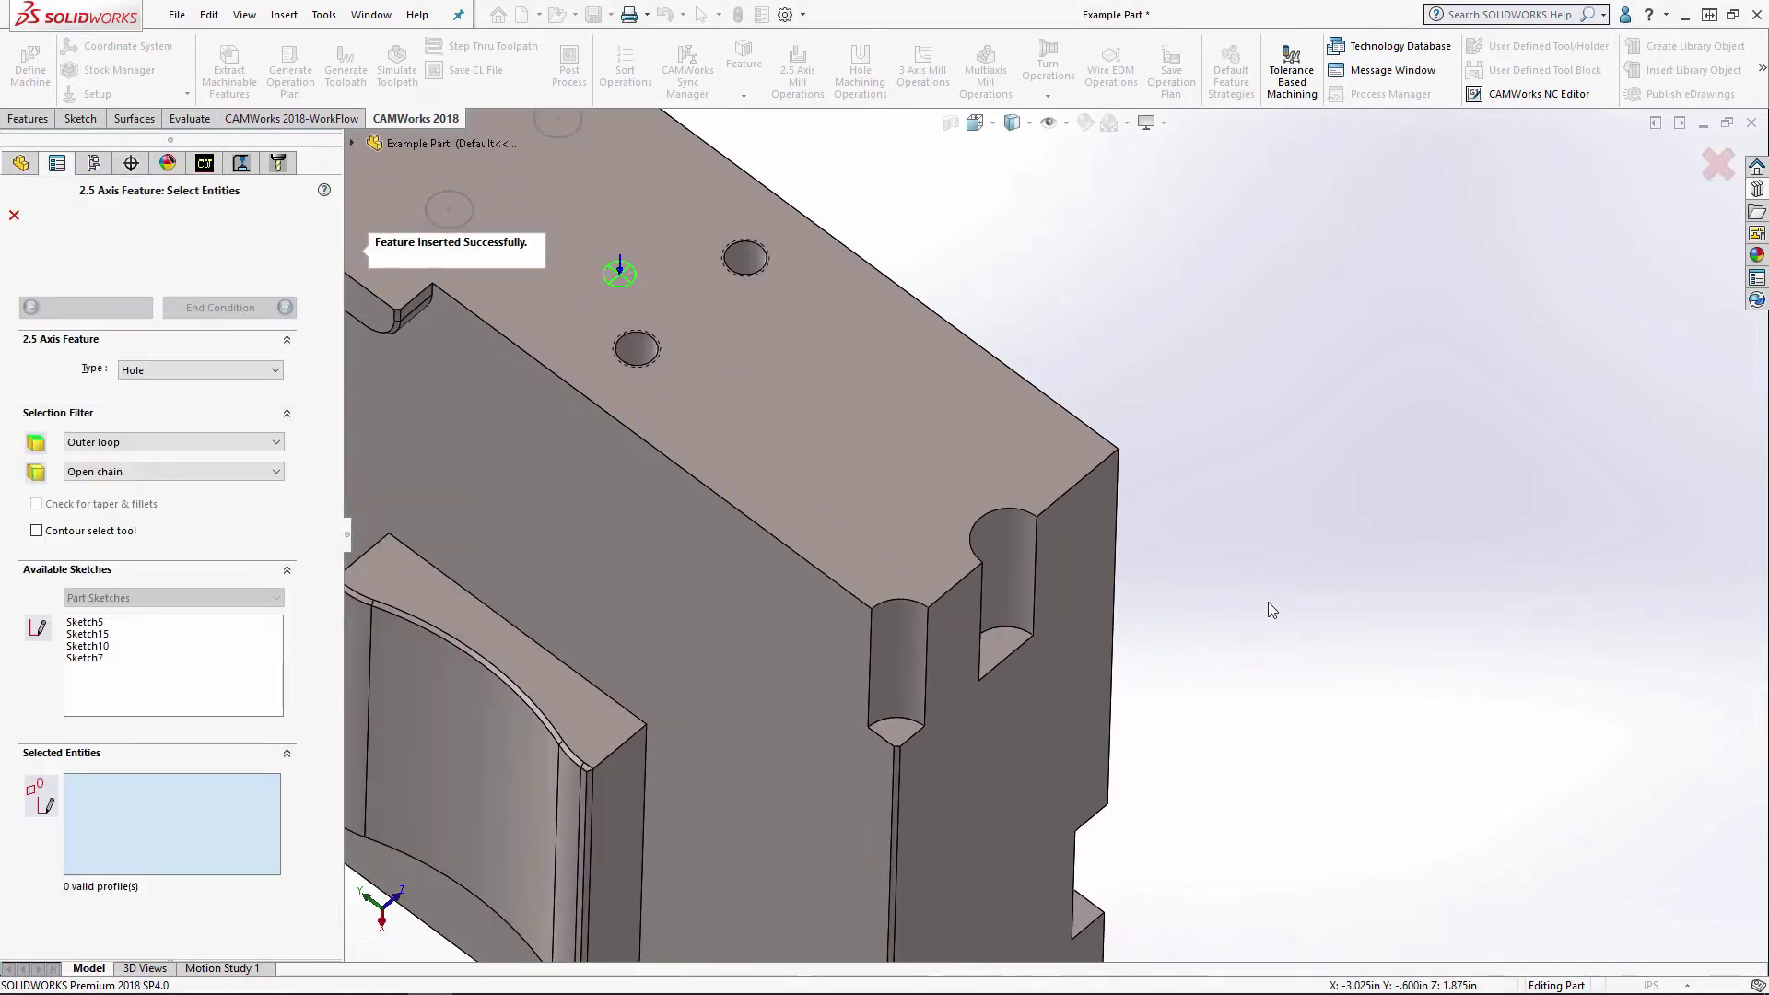
pyautogui.moveTo(1240, 580); pyautogui.dragTo(1231, 610, button='middle')
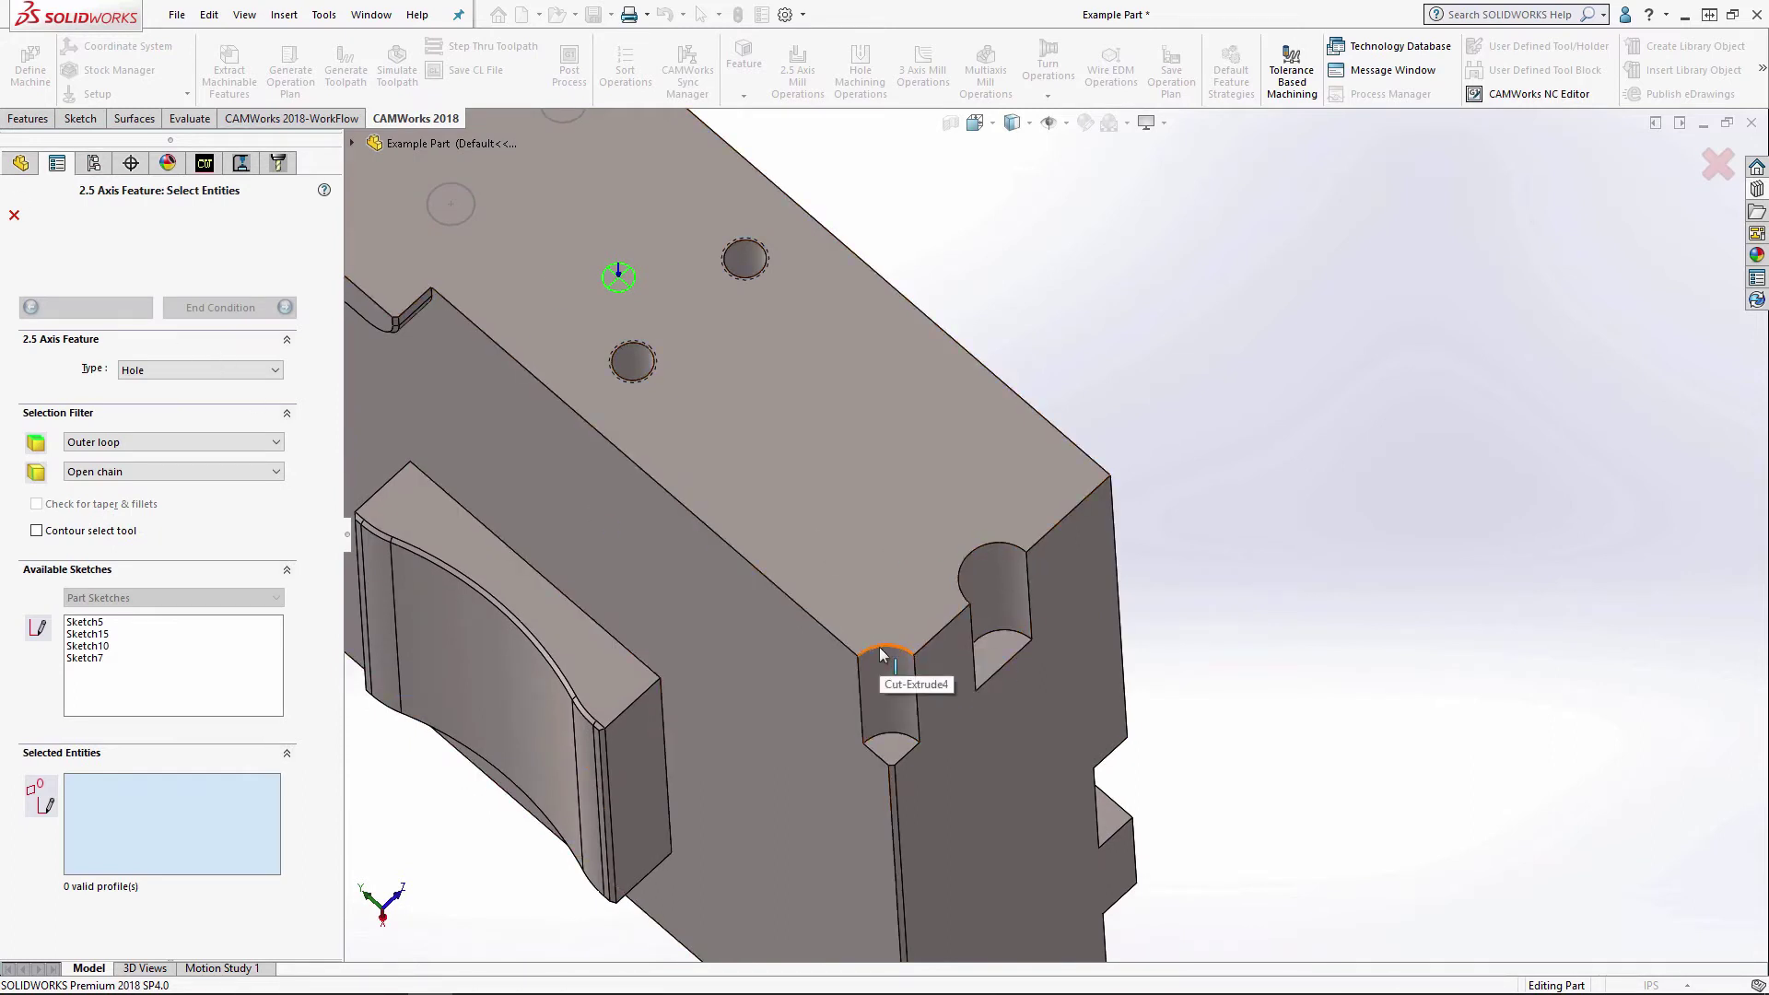
pyautogui.moveTo(1276, 624); pyautogui.dragTo(1260, 693, button='middle')
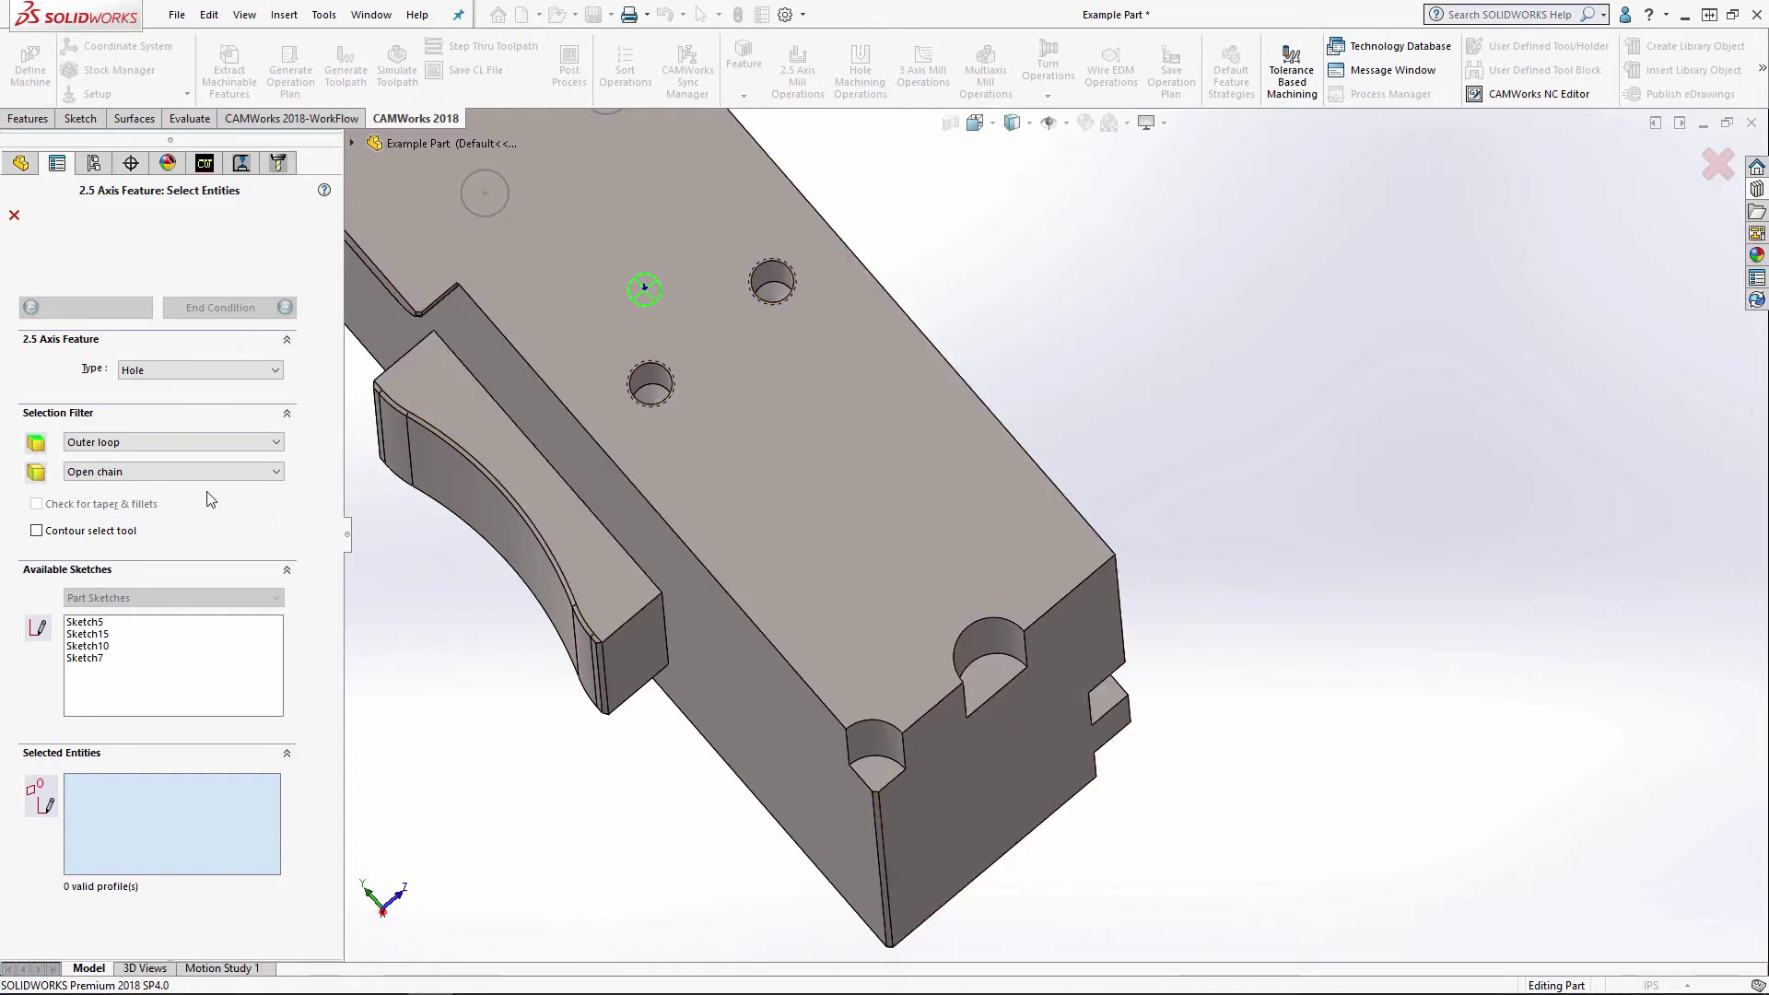
pyautogui.click(999, 619)
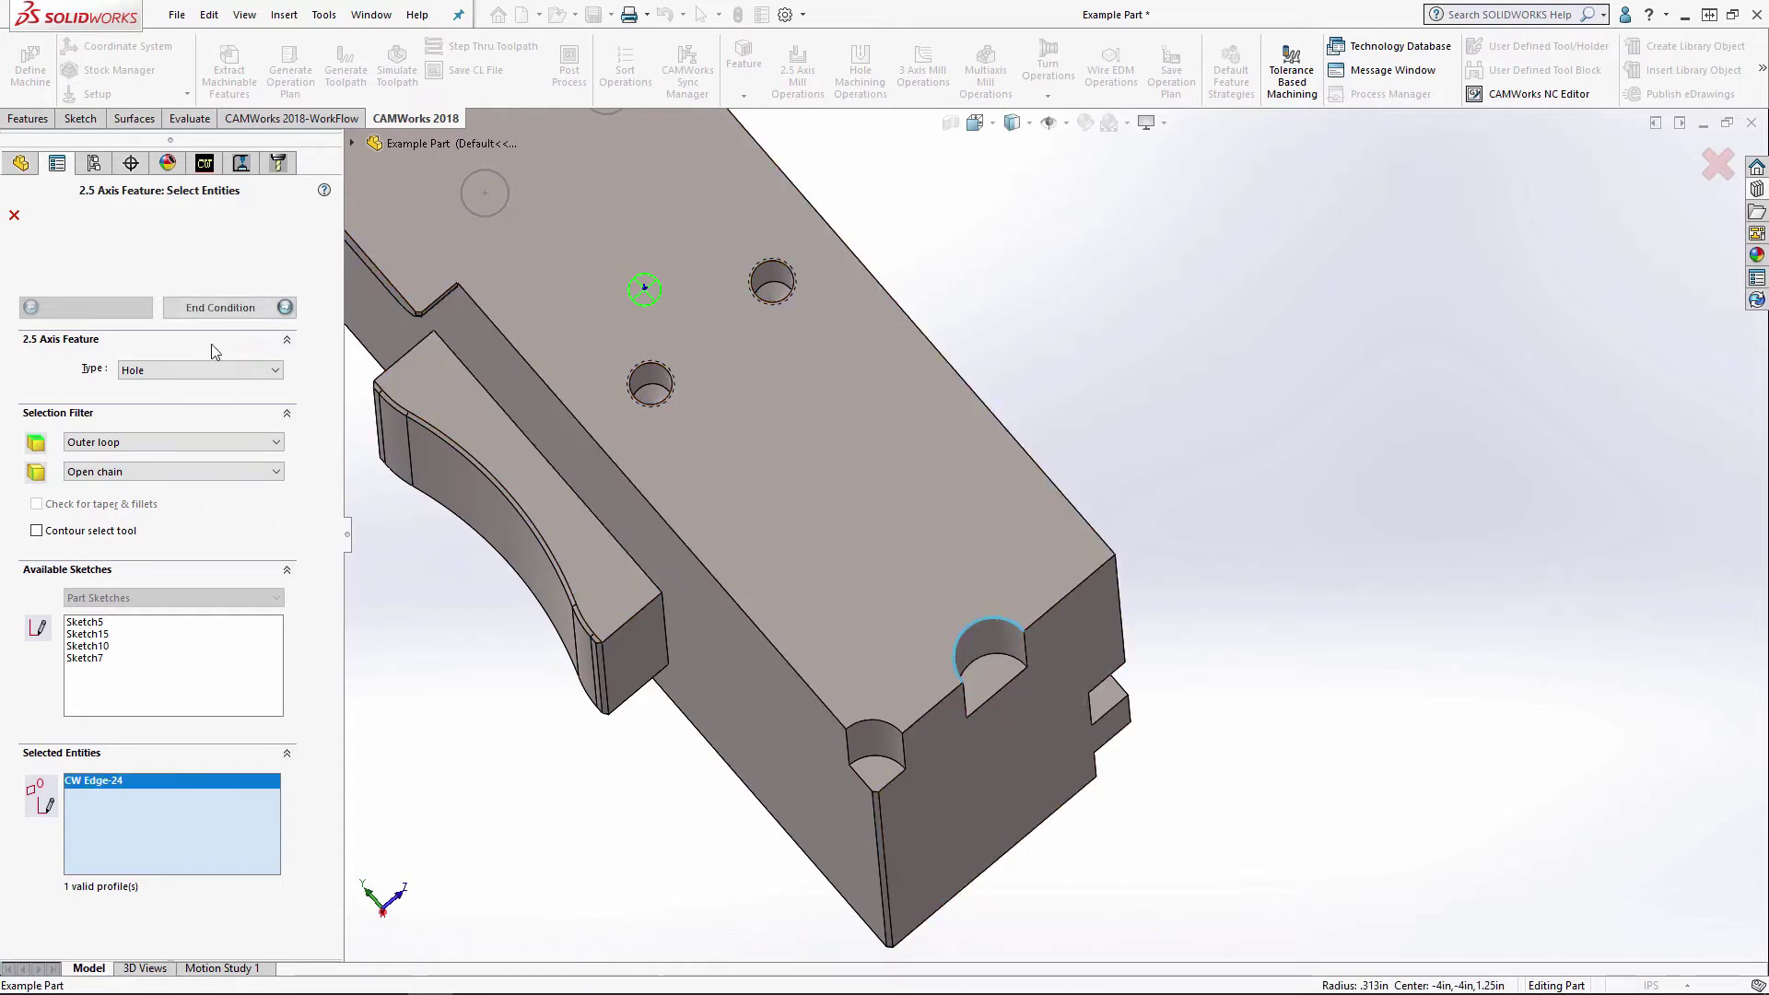
pyautogui.click(235, 309)
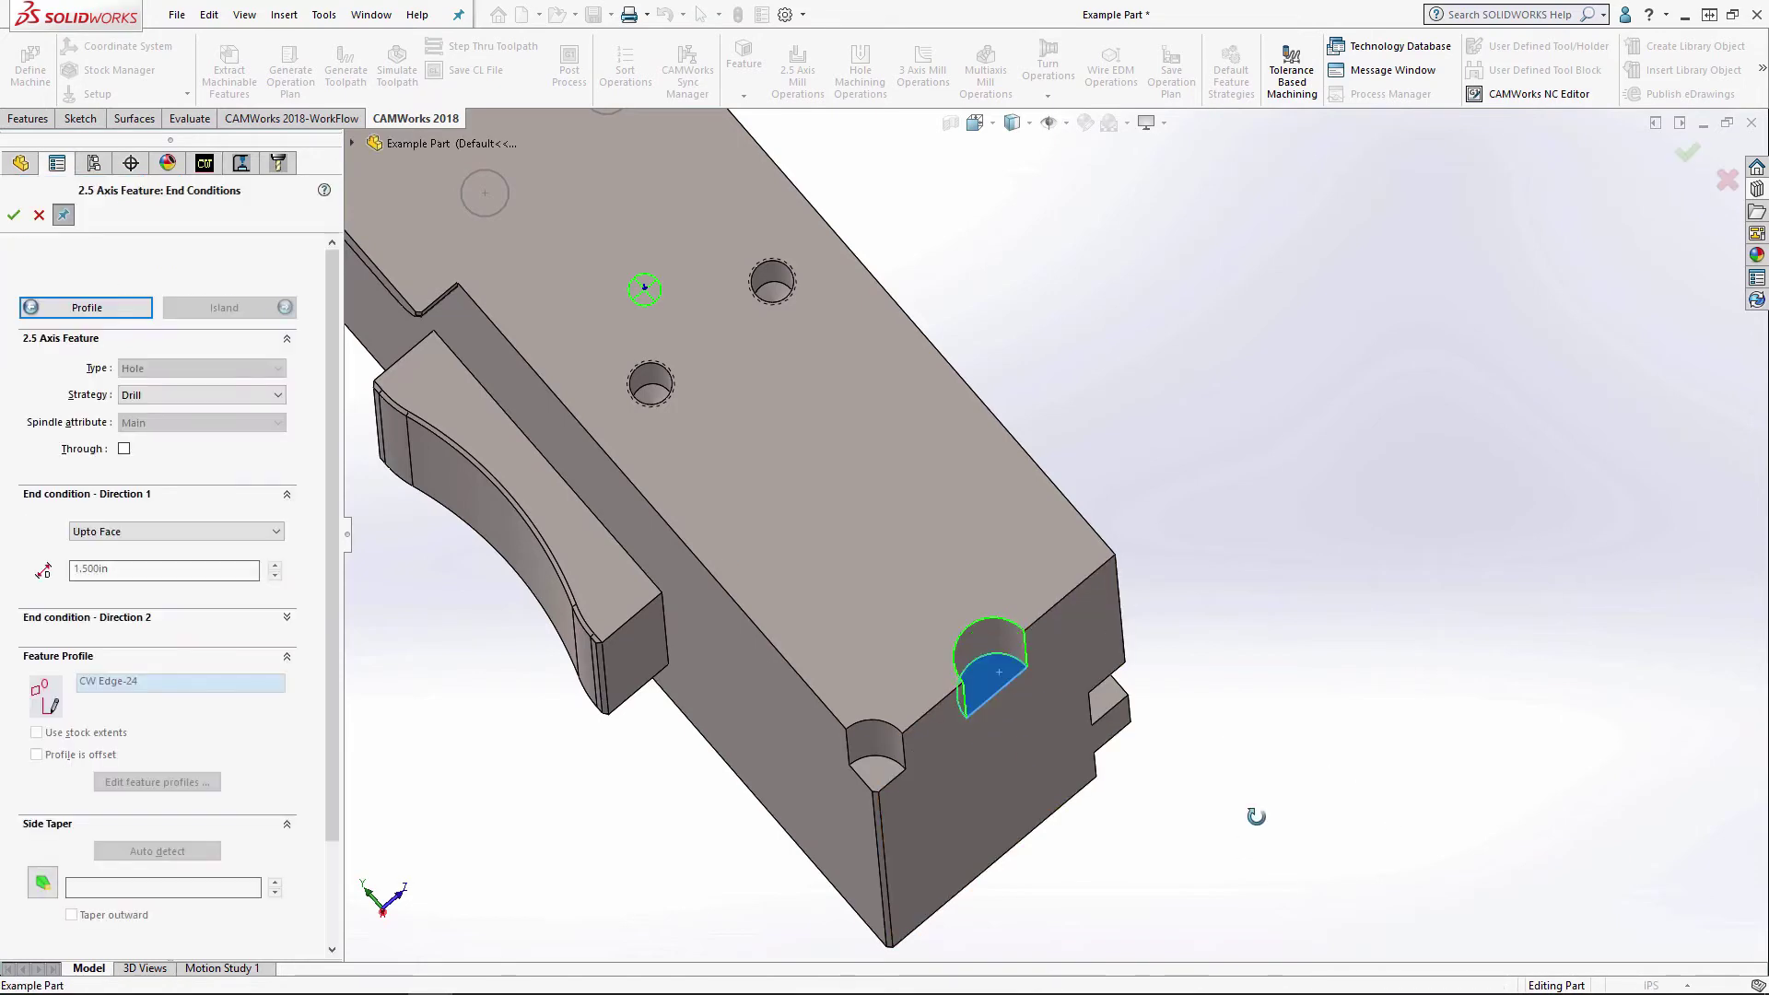
pyautogui.moveTo(1263, 798); pyautogui.dragTo(1106, 568, button='middle')
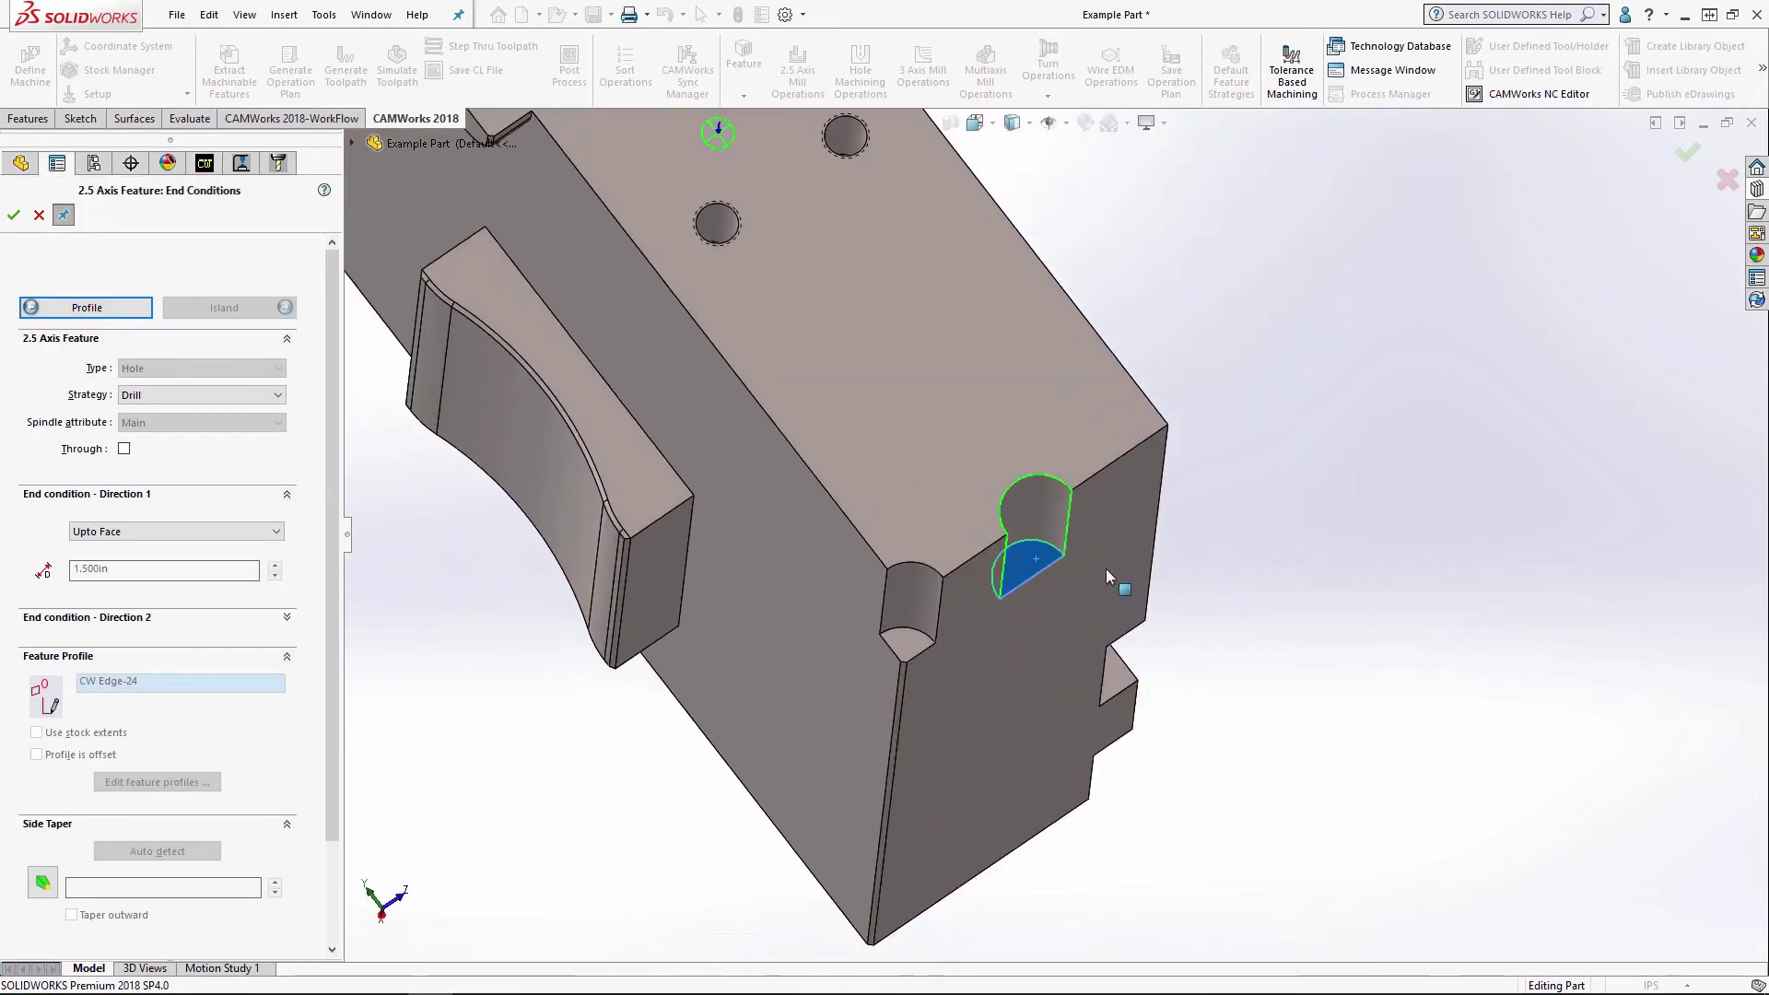
pyautogui.click(13, 216)
pyautogui.click(915, 568)
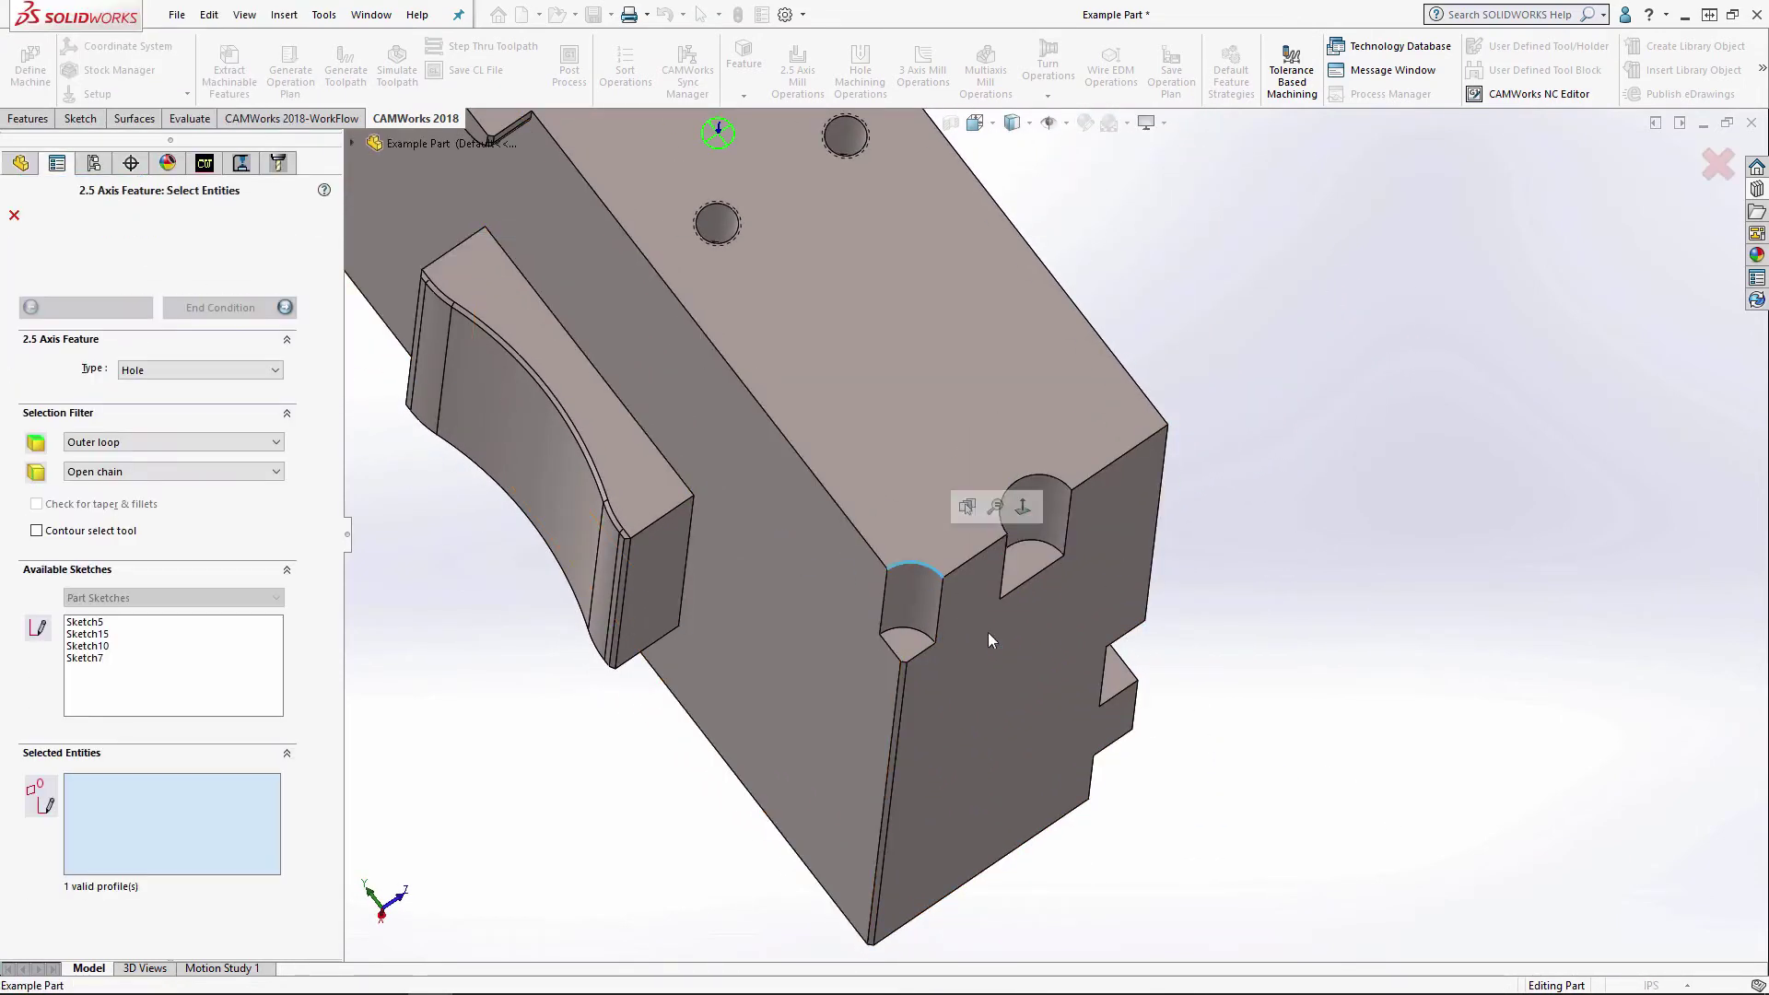
pyautogui.click(914, 643)
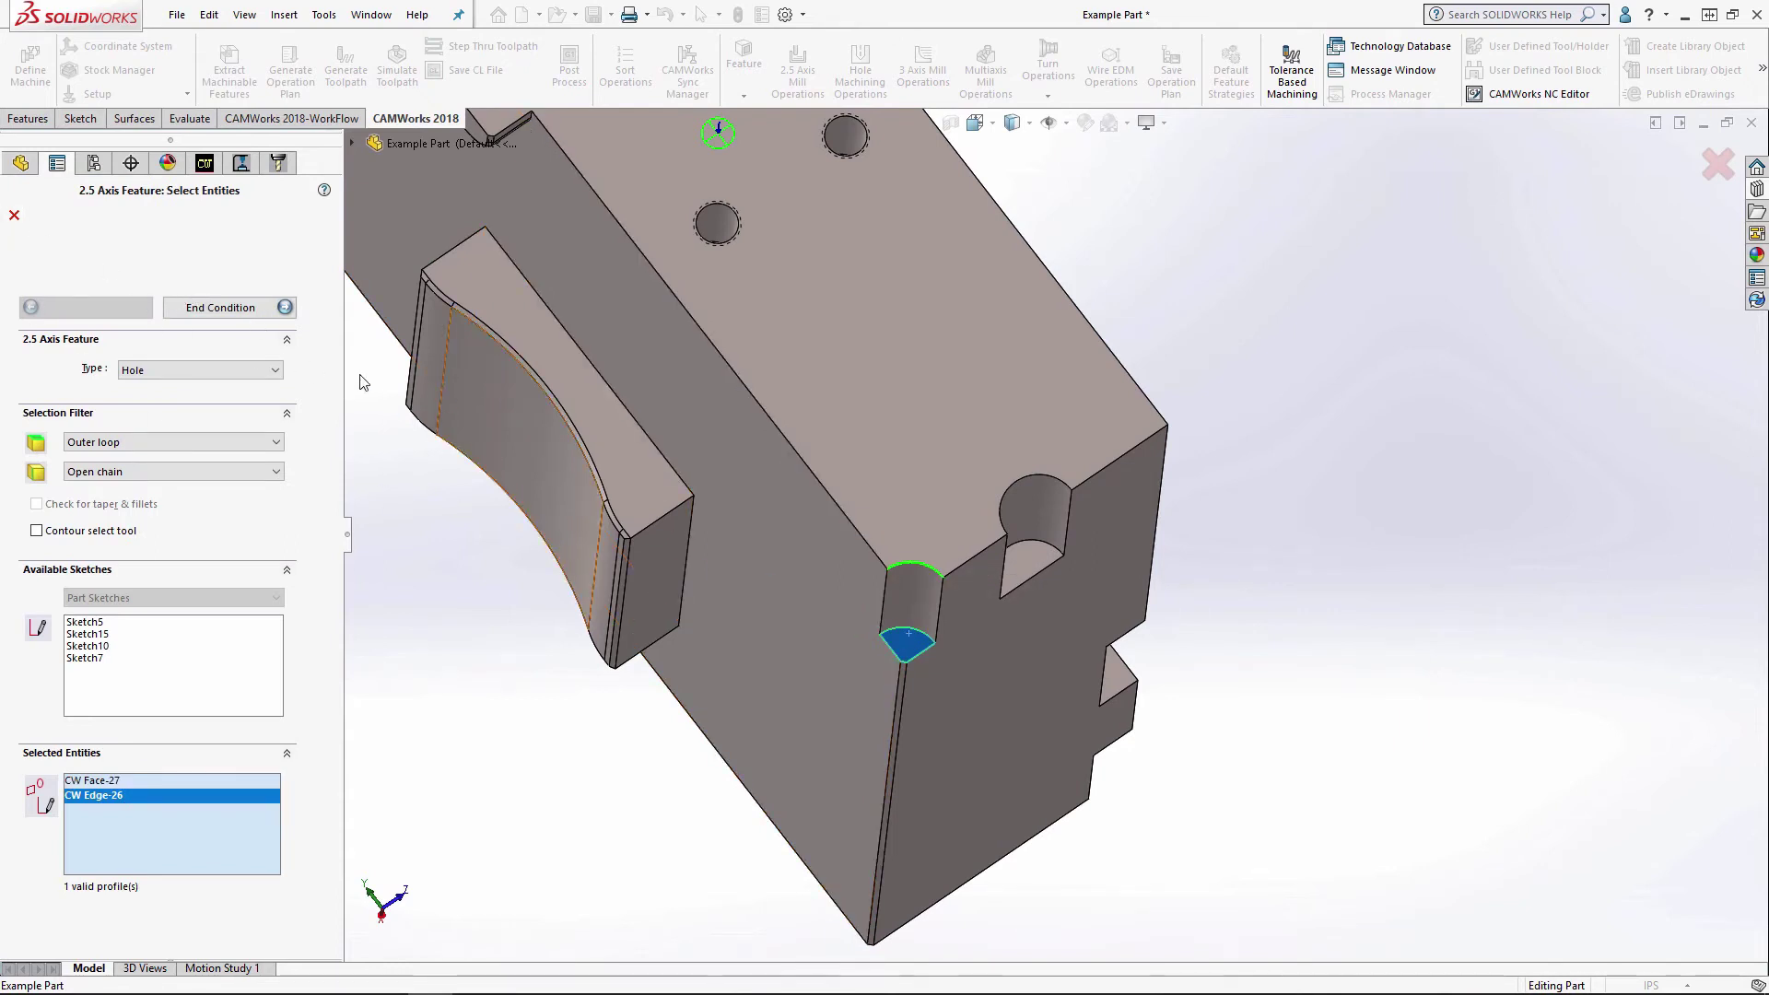
pyautogui.click(220, 307)
pyautogui.click(1022, 548)
pyautogui.rightClick(196, 781)
pyautogui.click(224, 788)
# - Insert a Hole feature from the corner cut's arc edge, ending Upto Face with the Drill strategy, and finish defining features
pyautogui.click(915, 569)
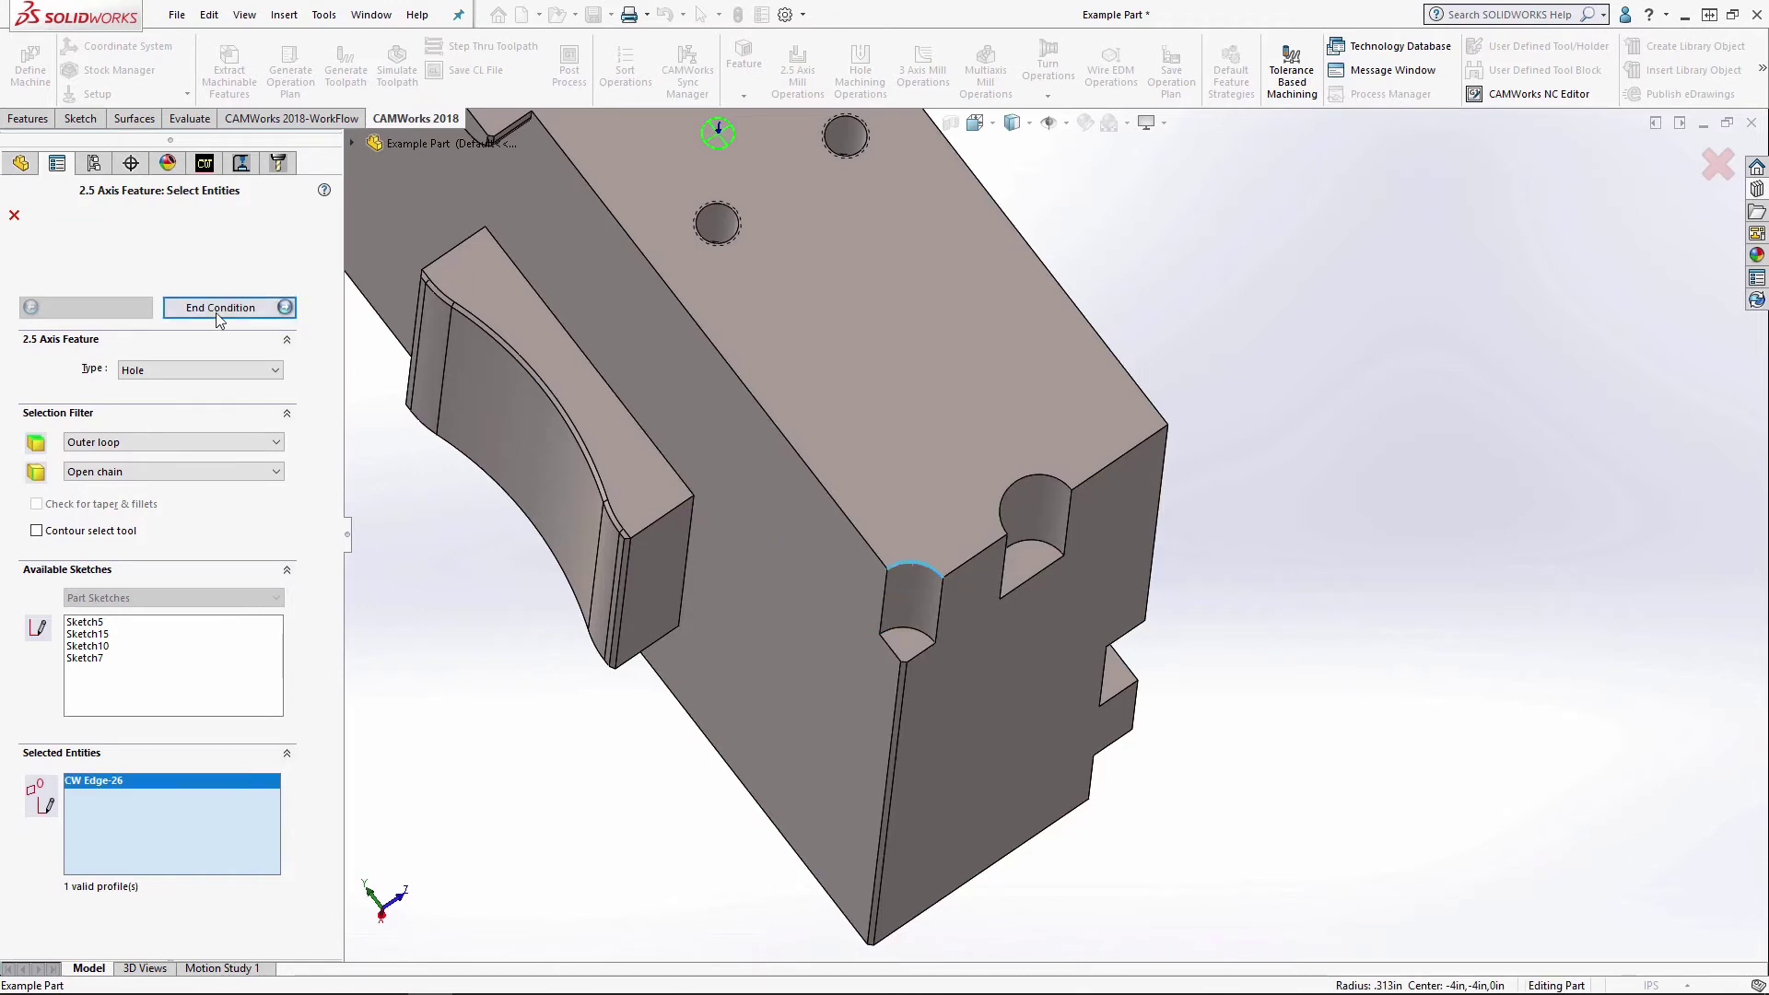
pyautogui.click(221, 311)
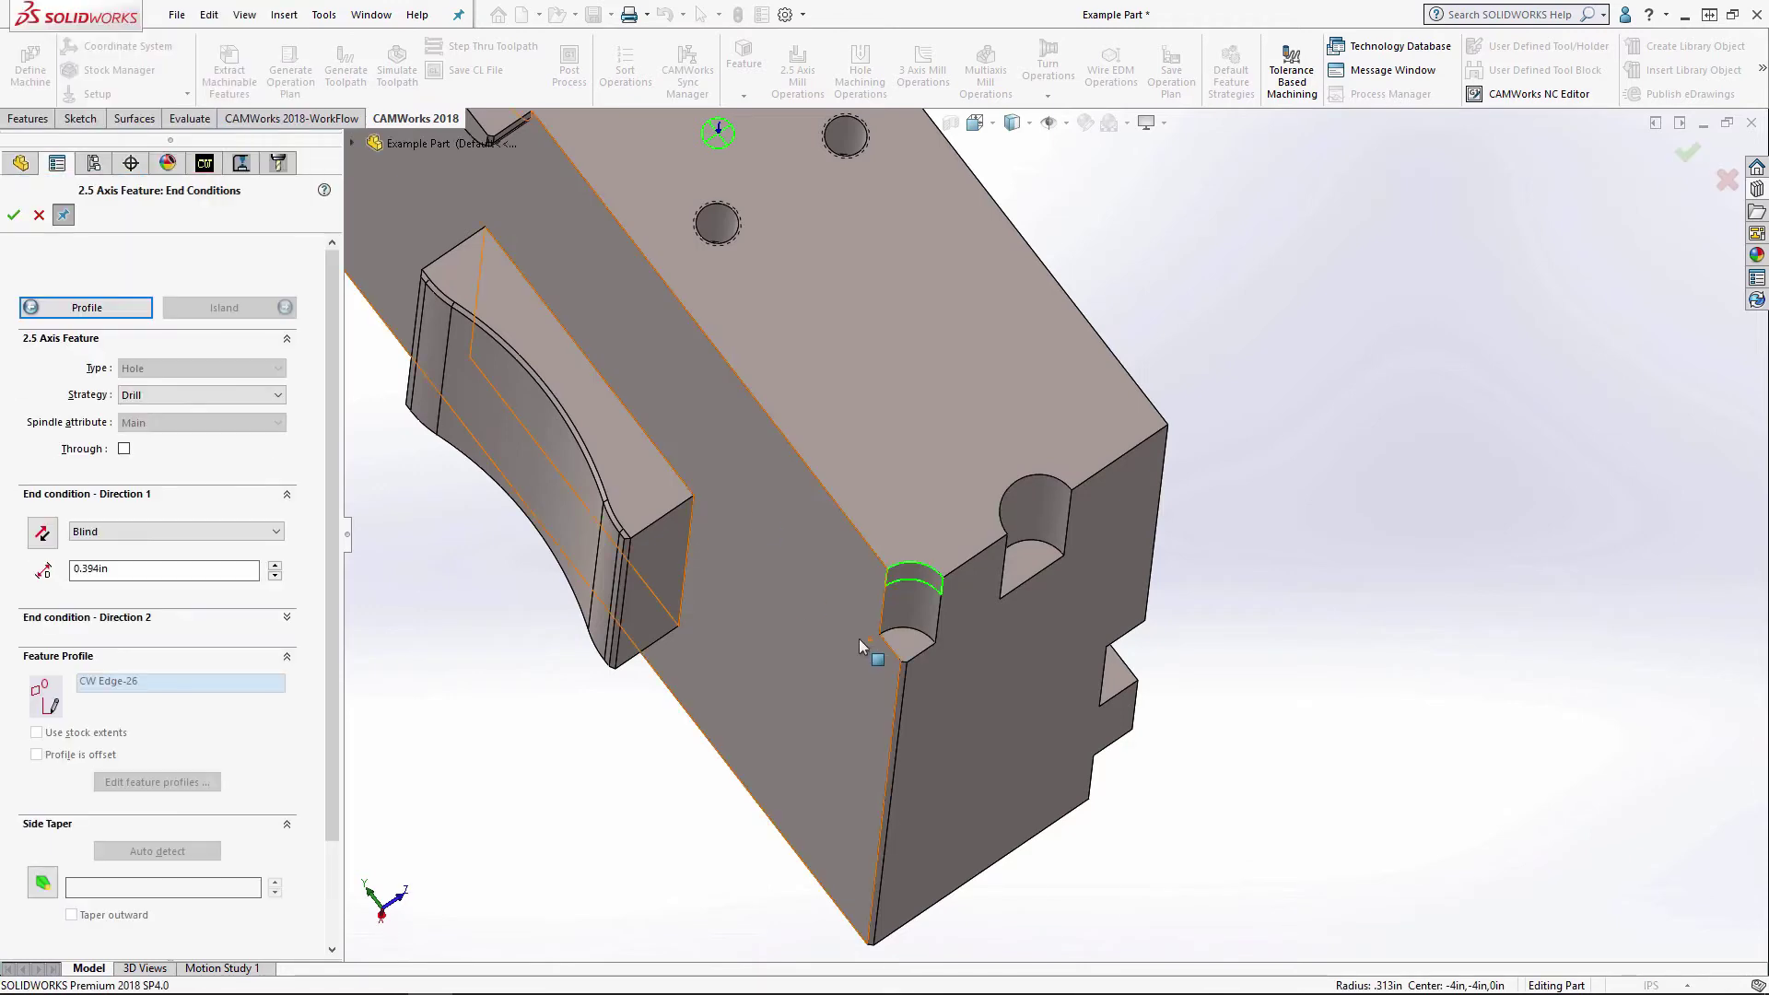
pyautogui.click(14, 216)
pyautogui.click(14, 216)
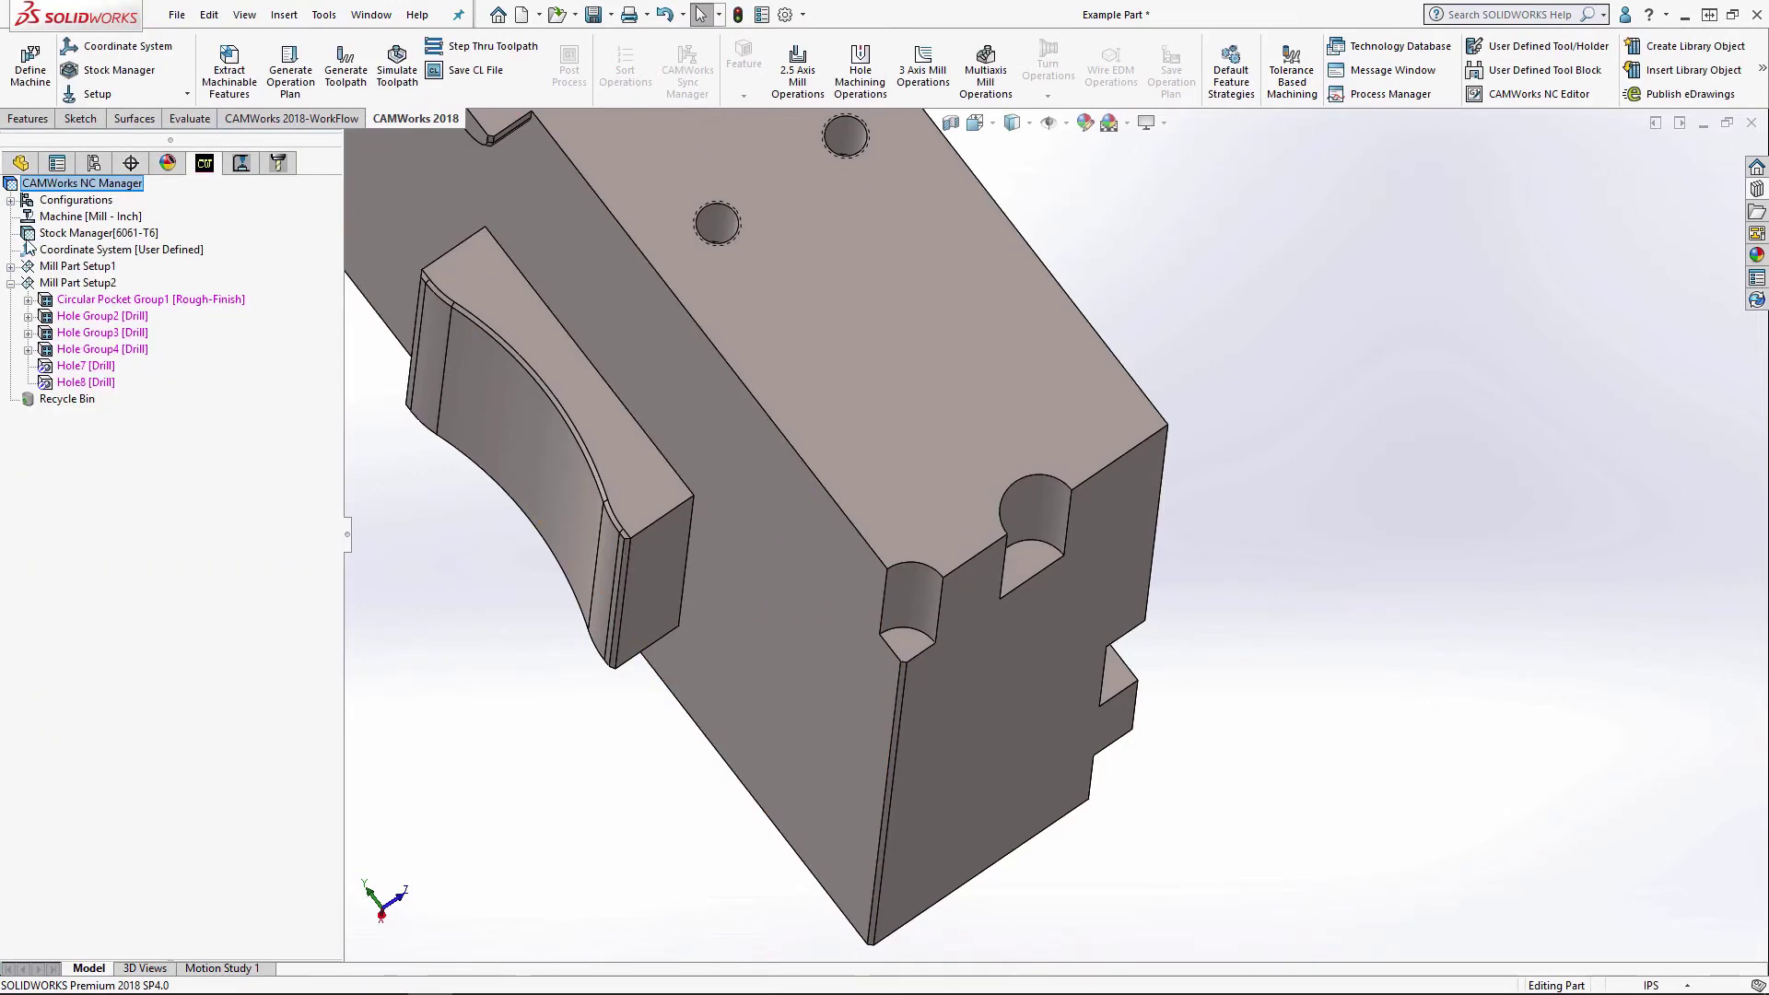
# - Generate the operation plan and the toolpaths for Mill Part Setup2
pyautogui.rightClick(41, 283)
pyautogui.click(133, 393)
pyautogui.scroll(4, 1058, 271)
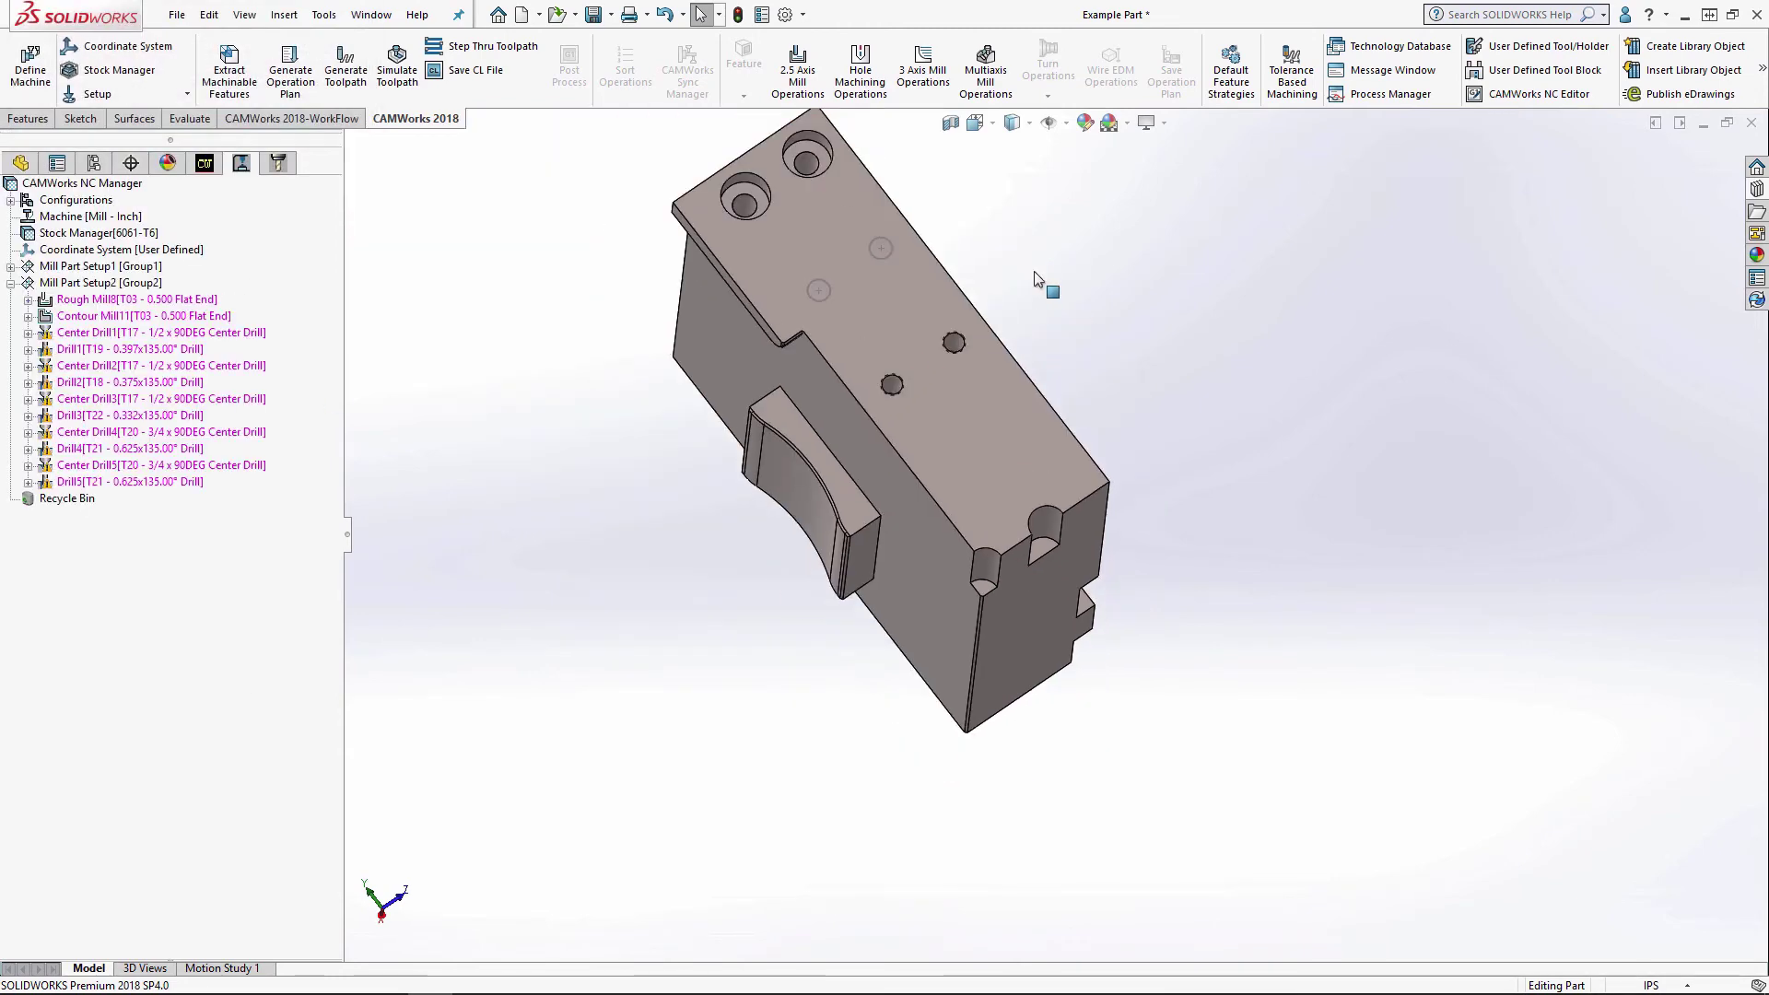
pyautogui.scroll(-2, 1163, 258)
pyautogui.rightClick(83, 283)
pyautogui.click(138, 318)
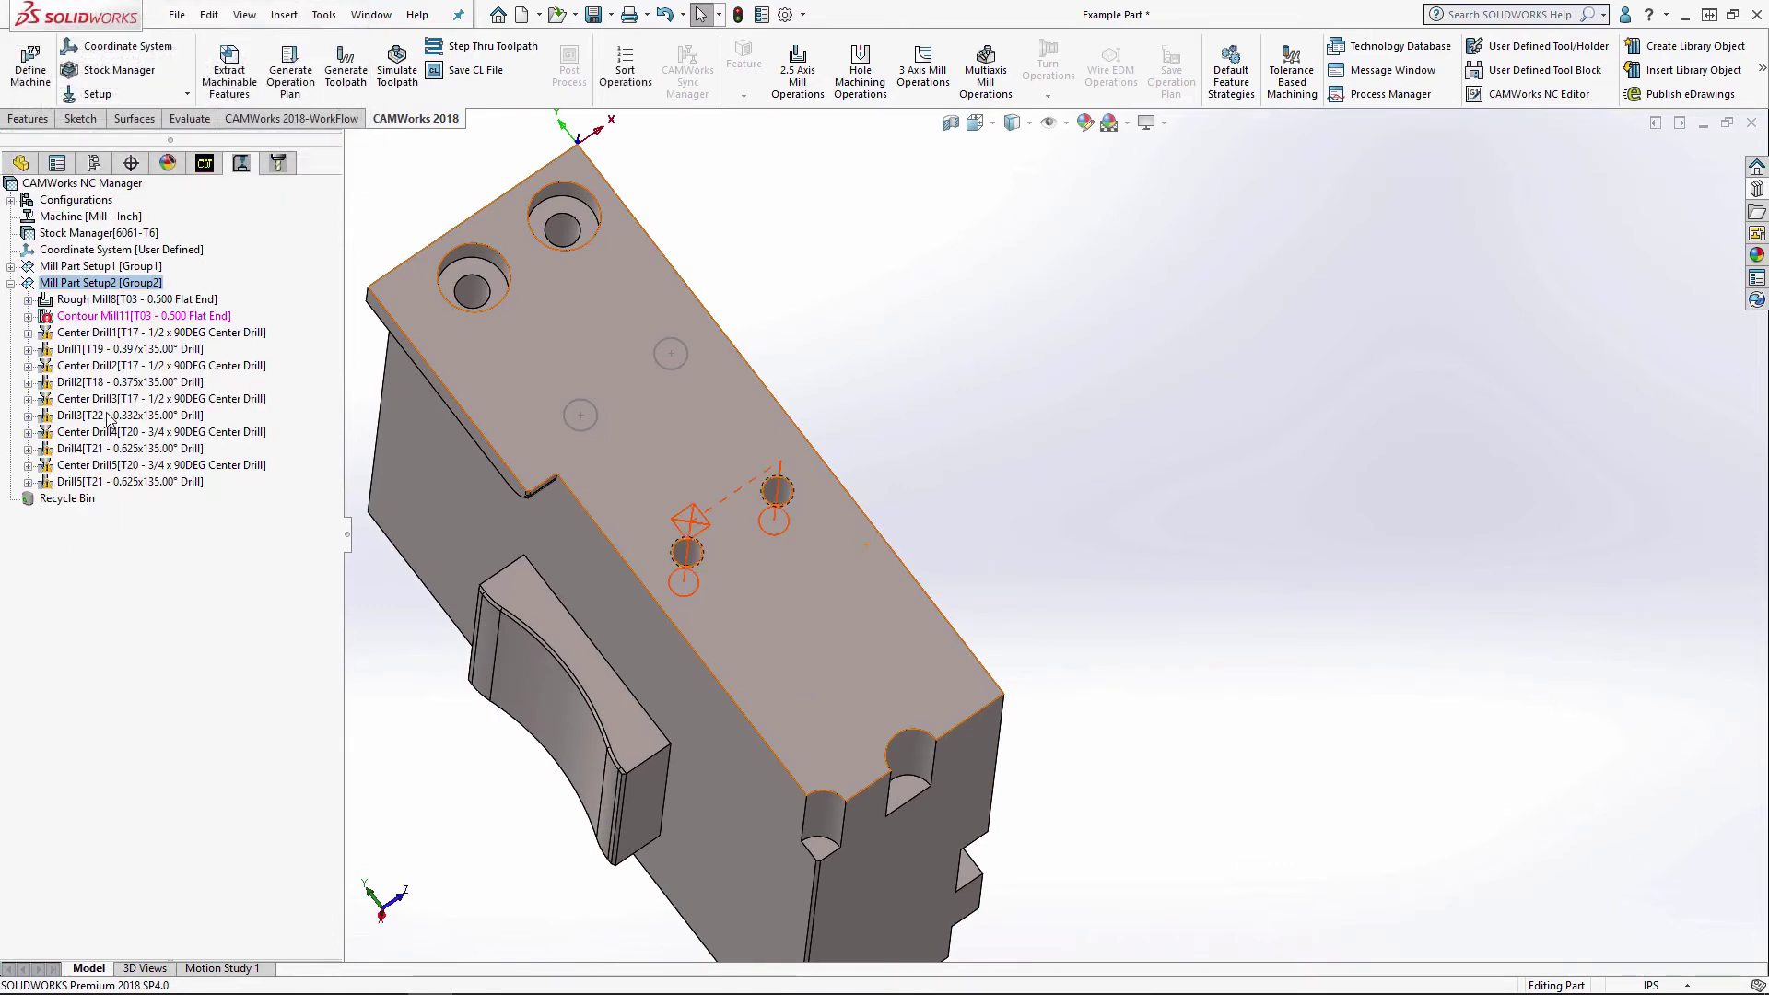
# - Add a Tap operation with the 1/4-20 UNC tap after the 0.332 drill of the threaded holes and generate its toolpath
pyautogui.rightClick(101, 417)
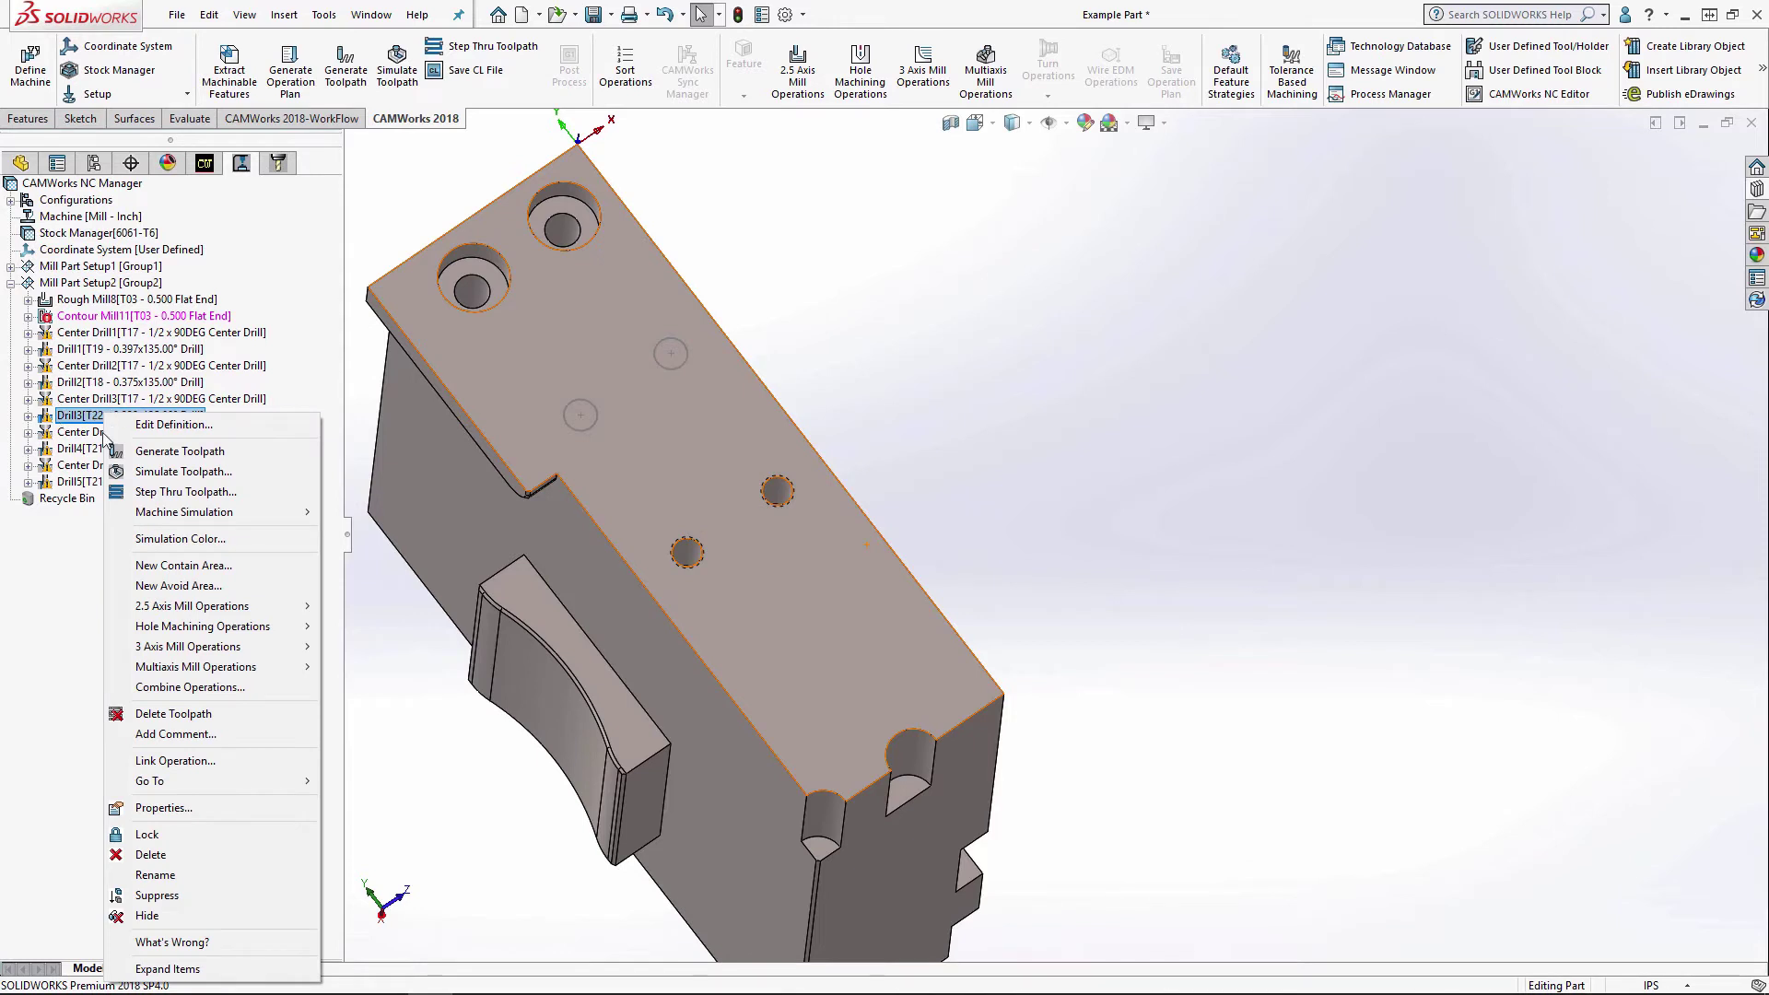
pyautogui.moveTo(244, 629)
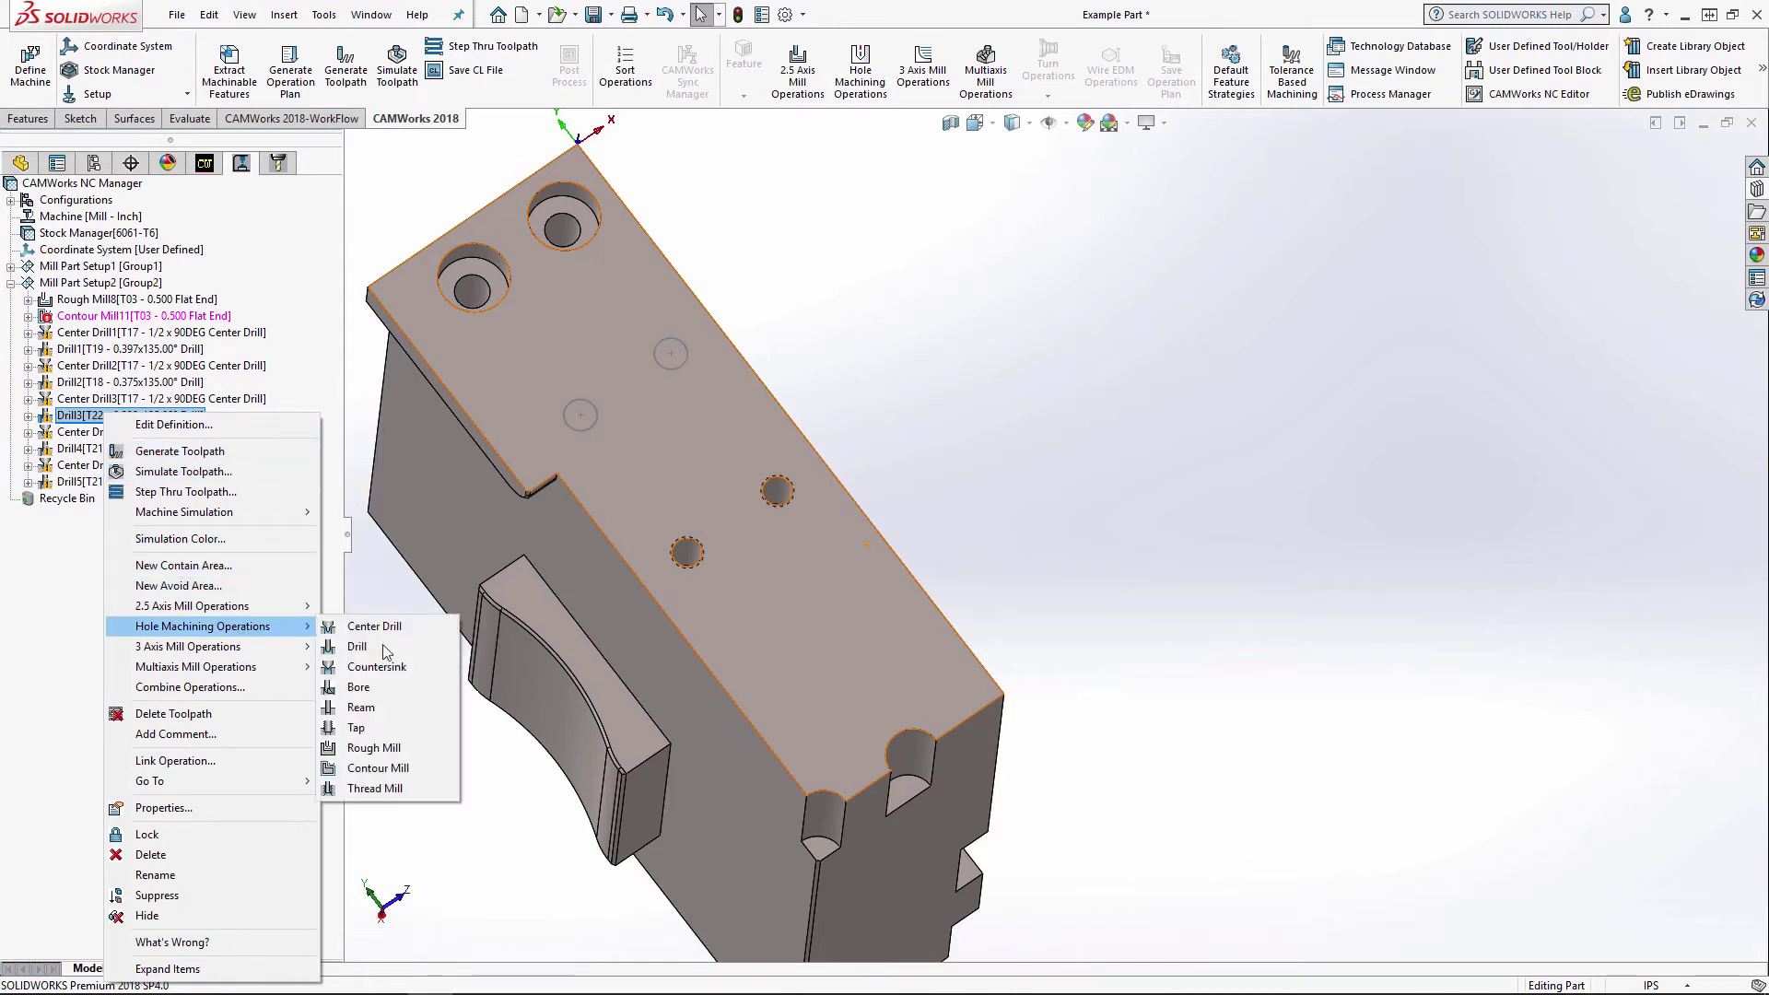
pyautogui.click(356, 728)
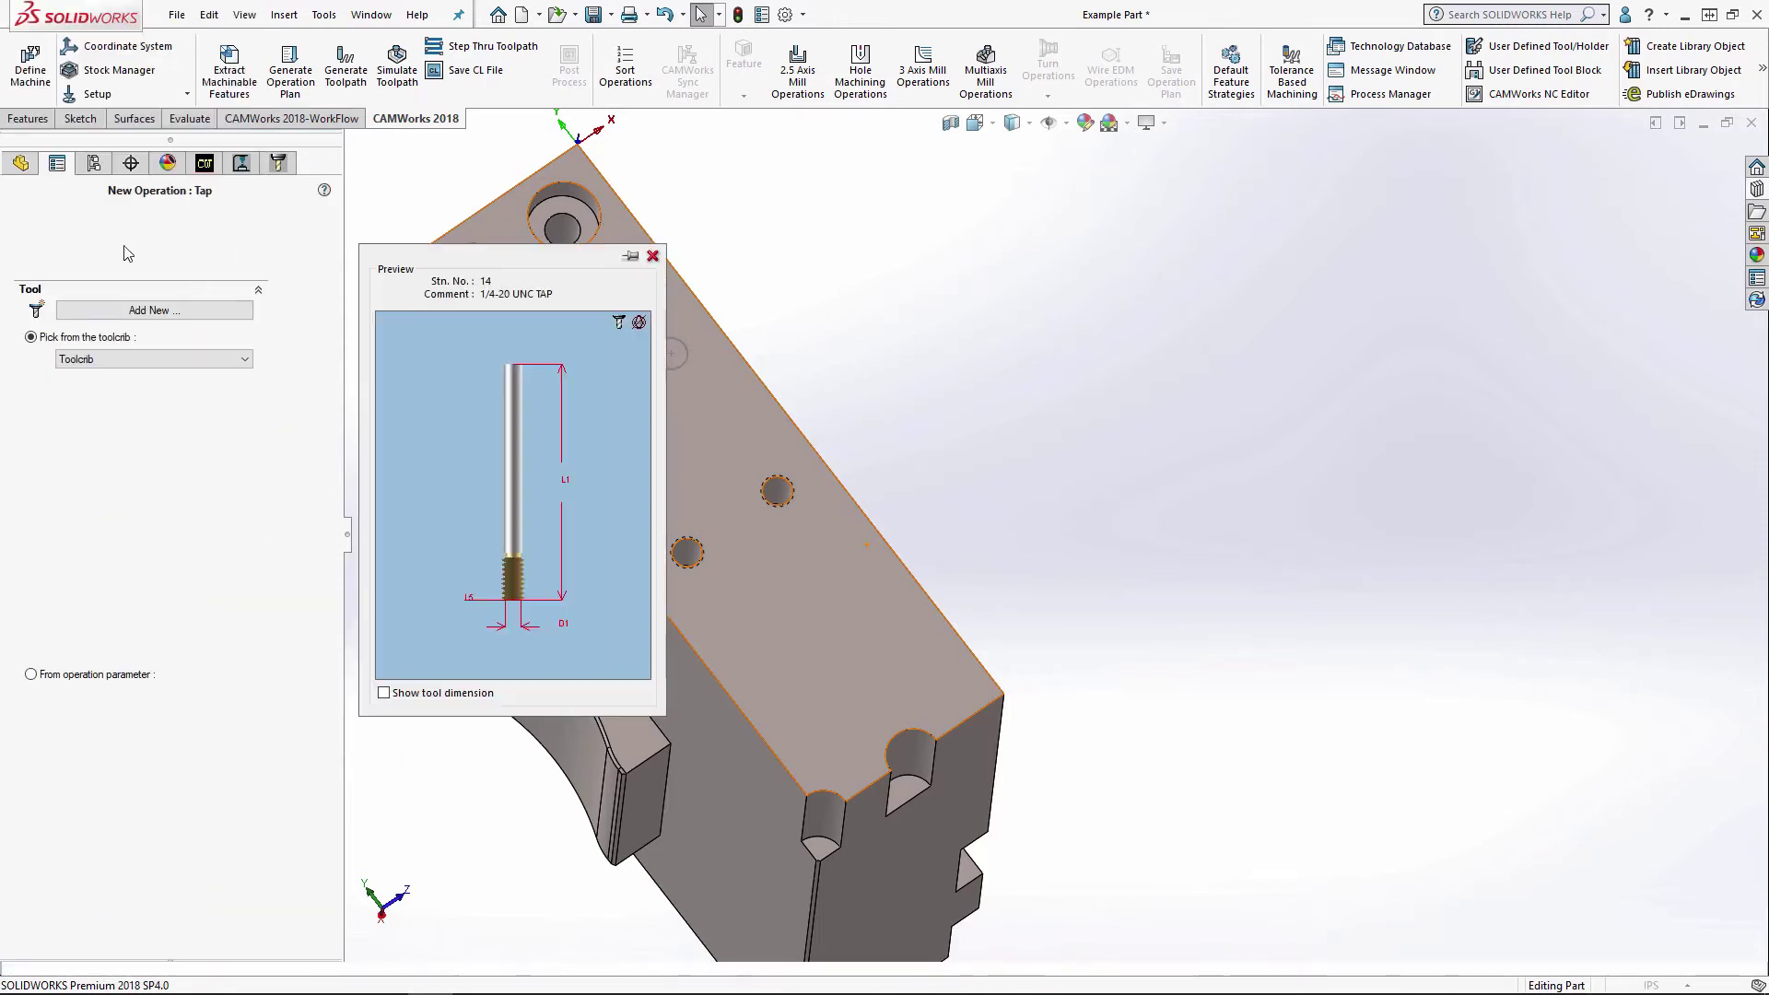
pyautogui.press('Return')
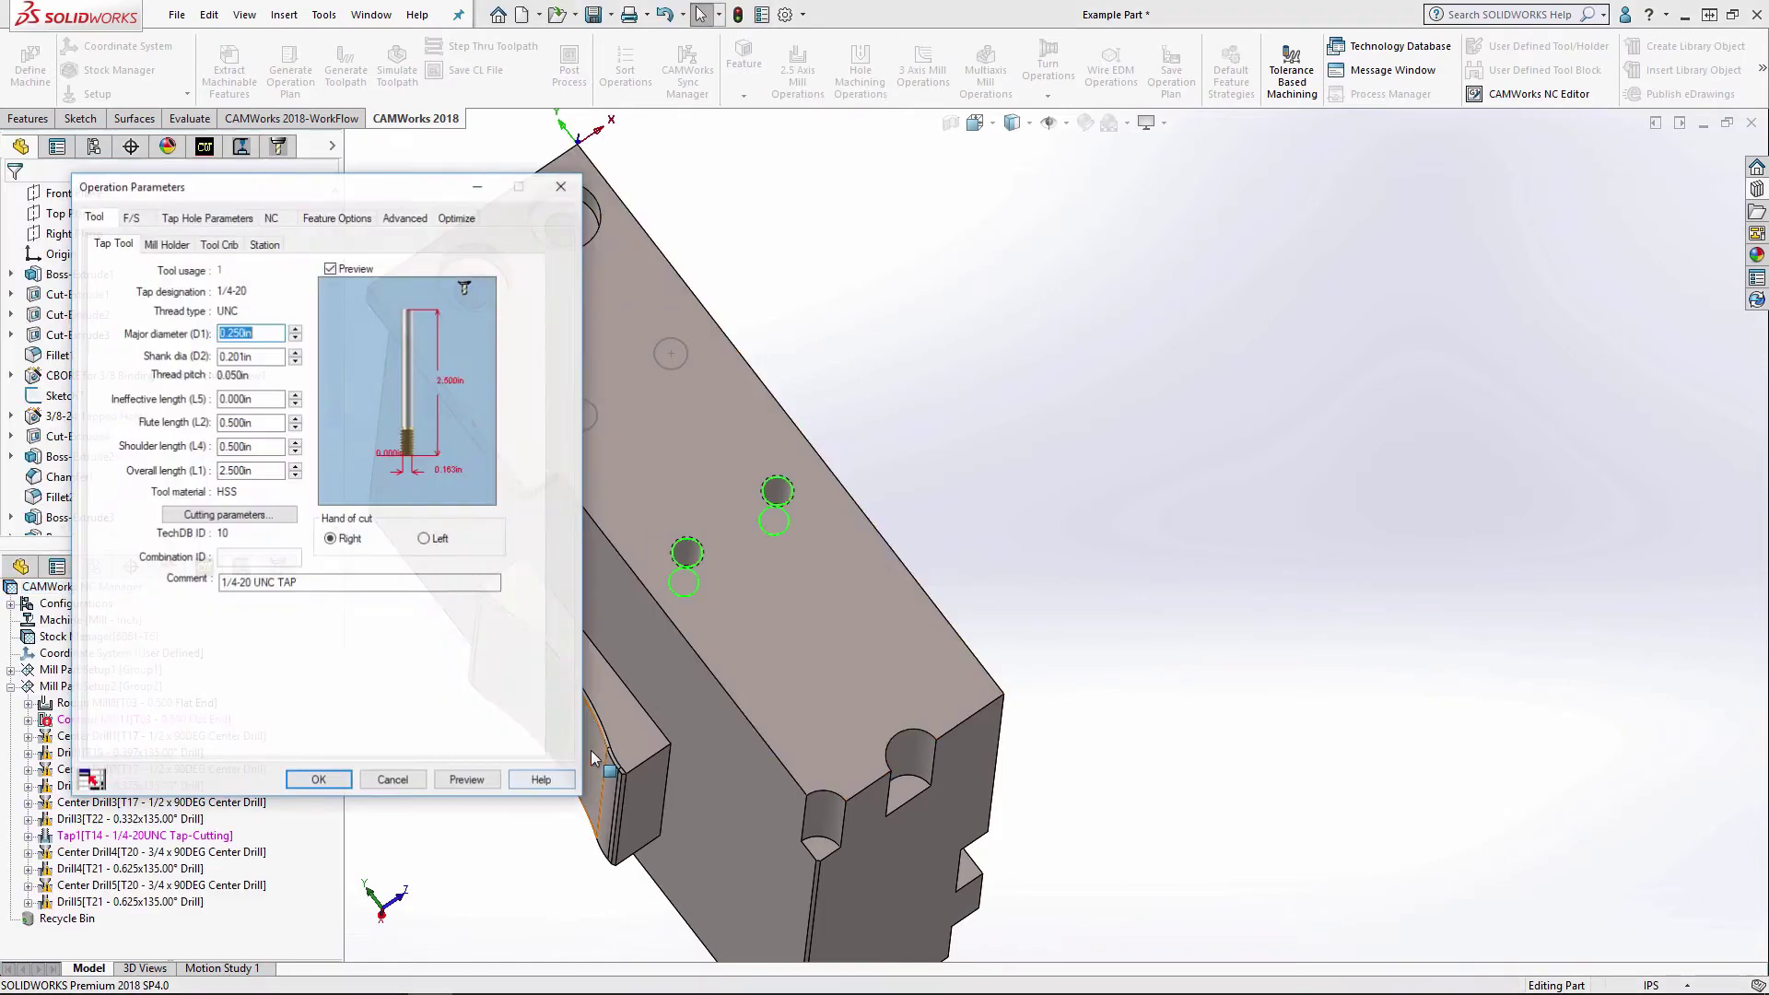
pyautogui.click(296, 779)
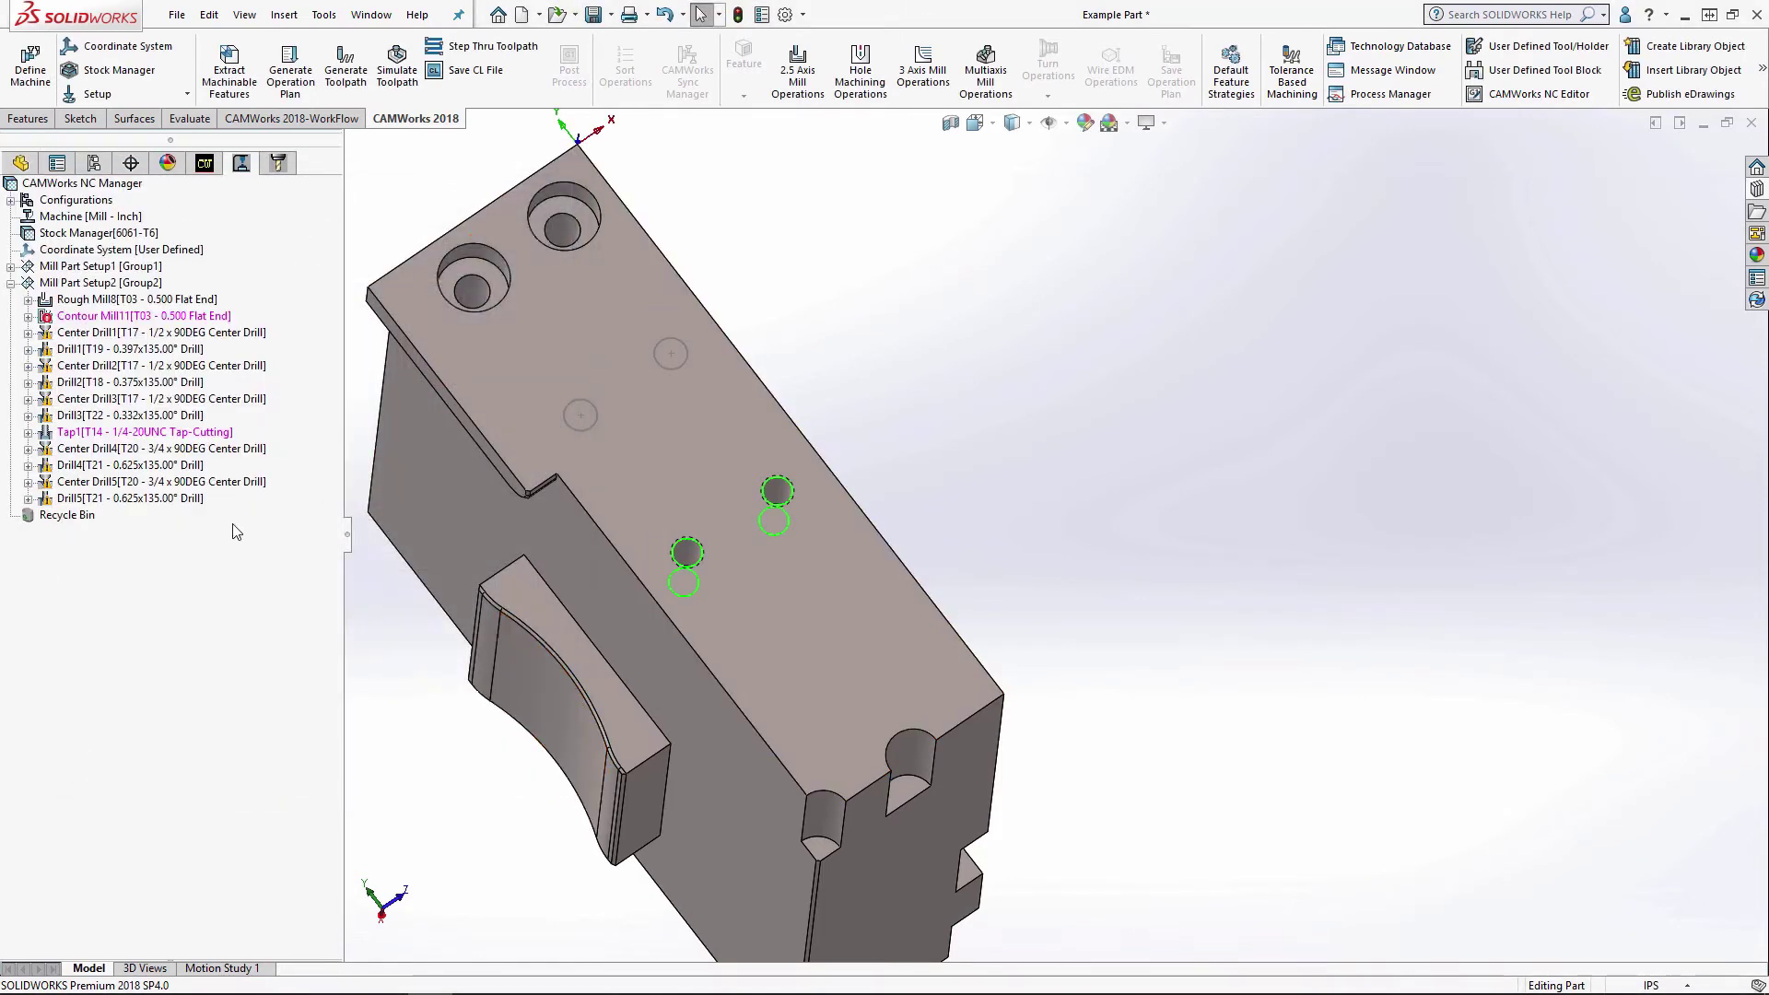
pyautogui.rightClick(92, 430)
pyautogui.click(212, 475)
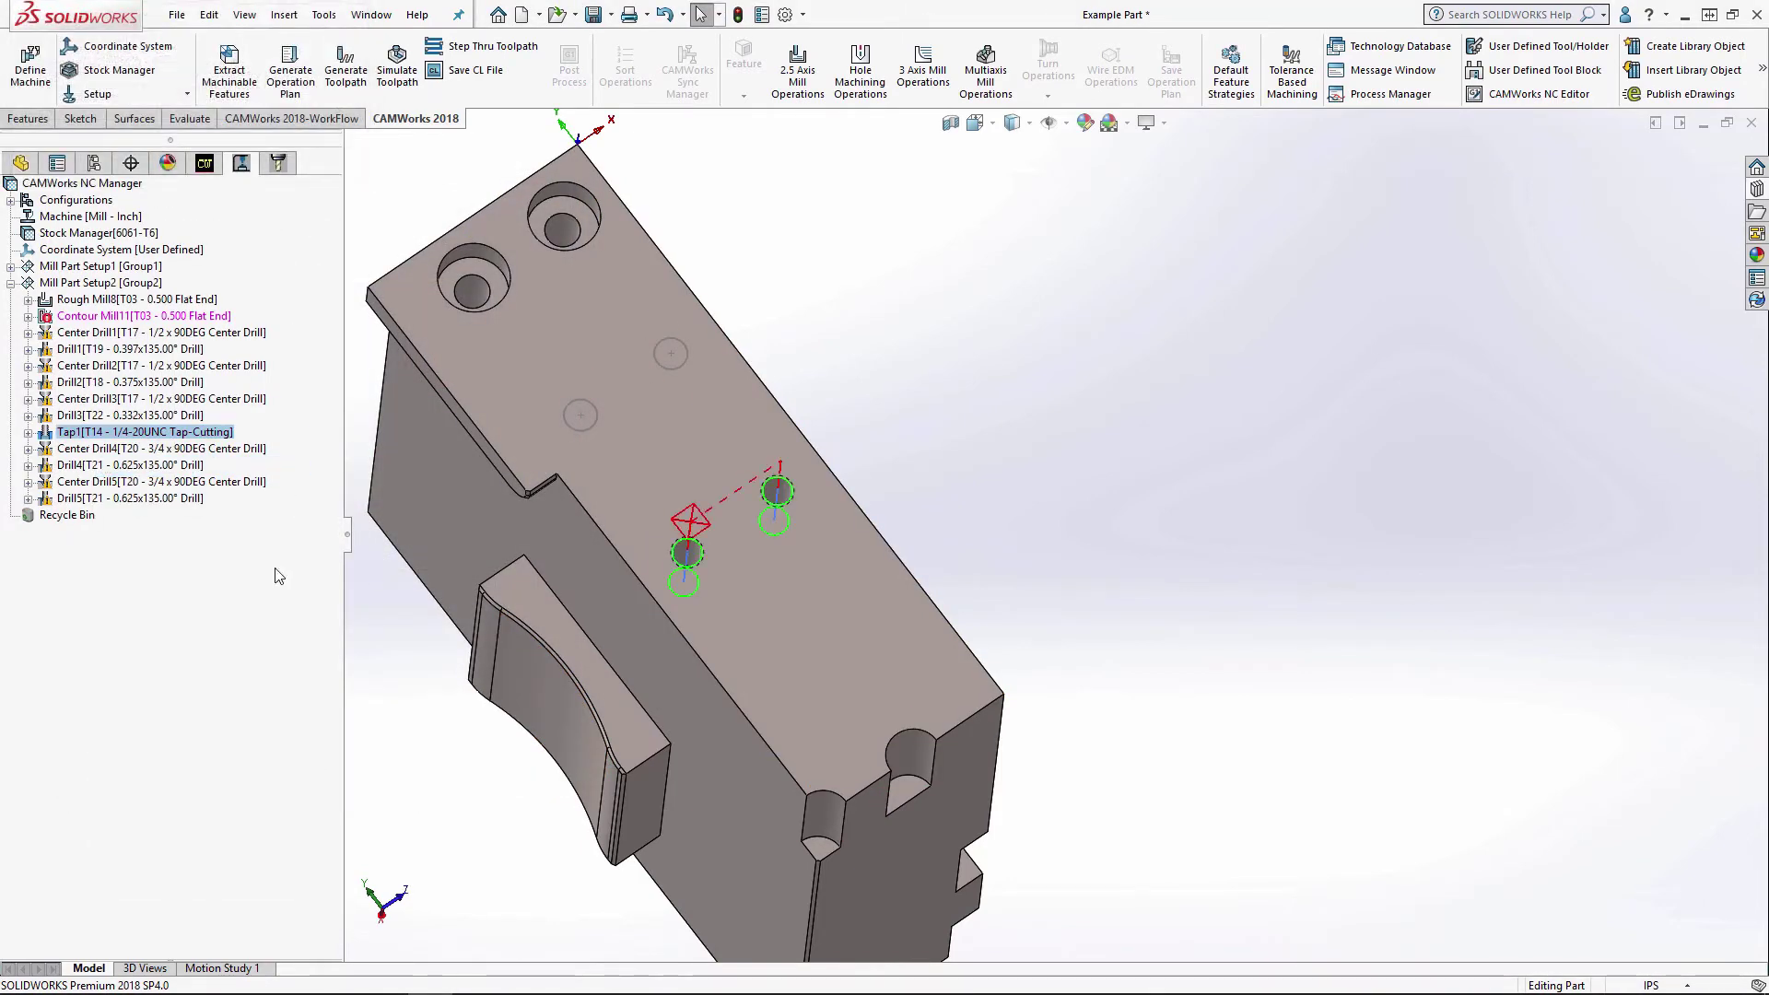
# - Replace the tool of the Contour Mill11 operation with the 0.375 Flat End mill from the tool crib
pyautogui.doubleClick(142, 315)
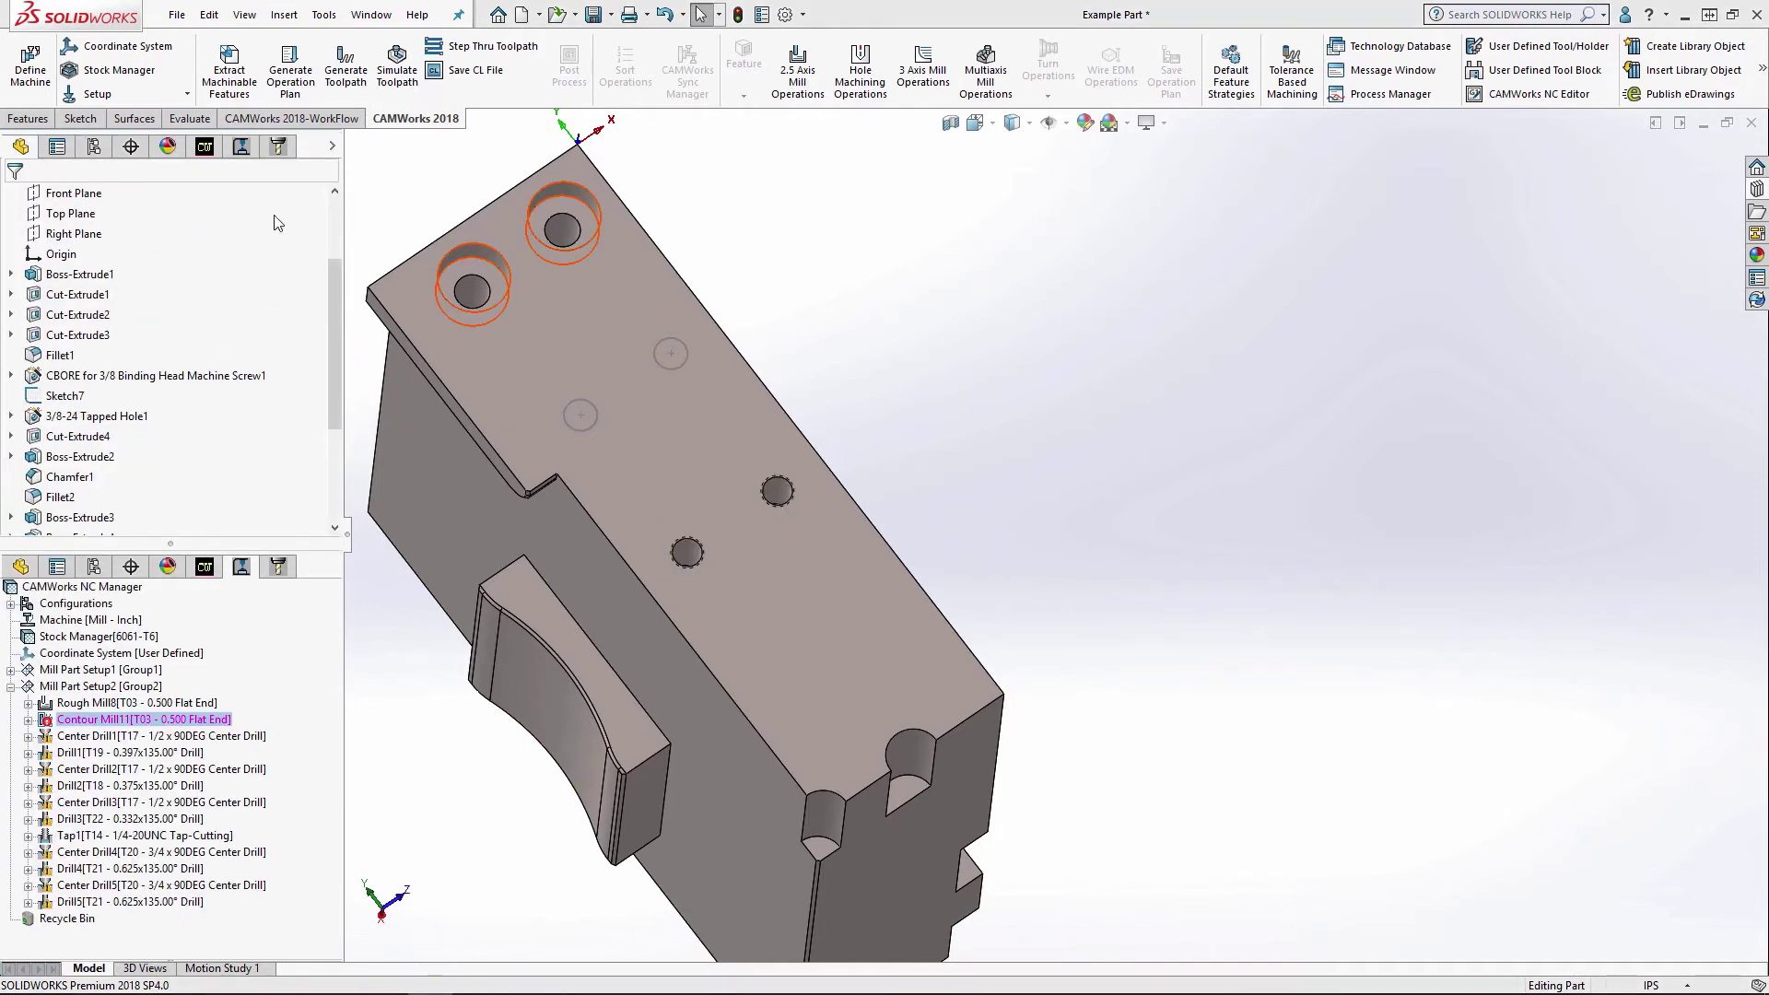
pyautogui.click(207, 244)
pyautogui.click(204, 338)
pyautogui.click(158, 344)
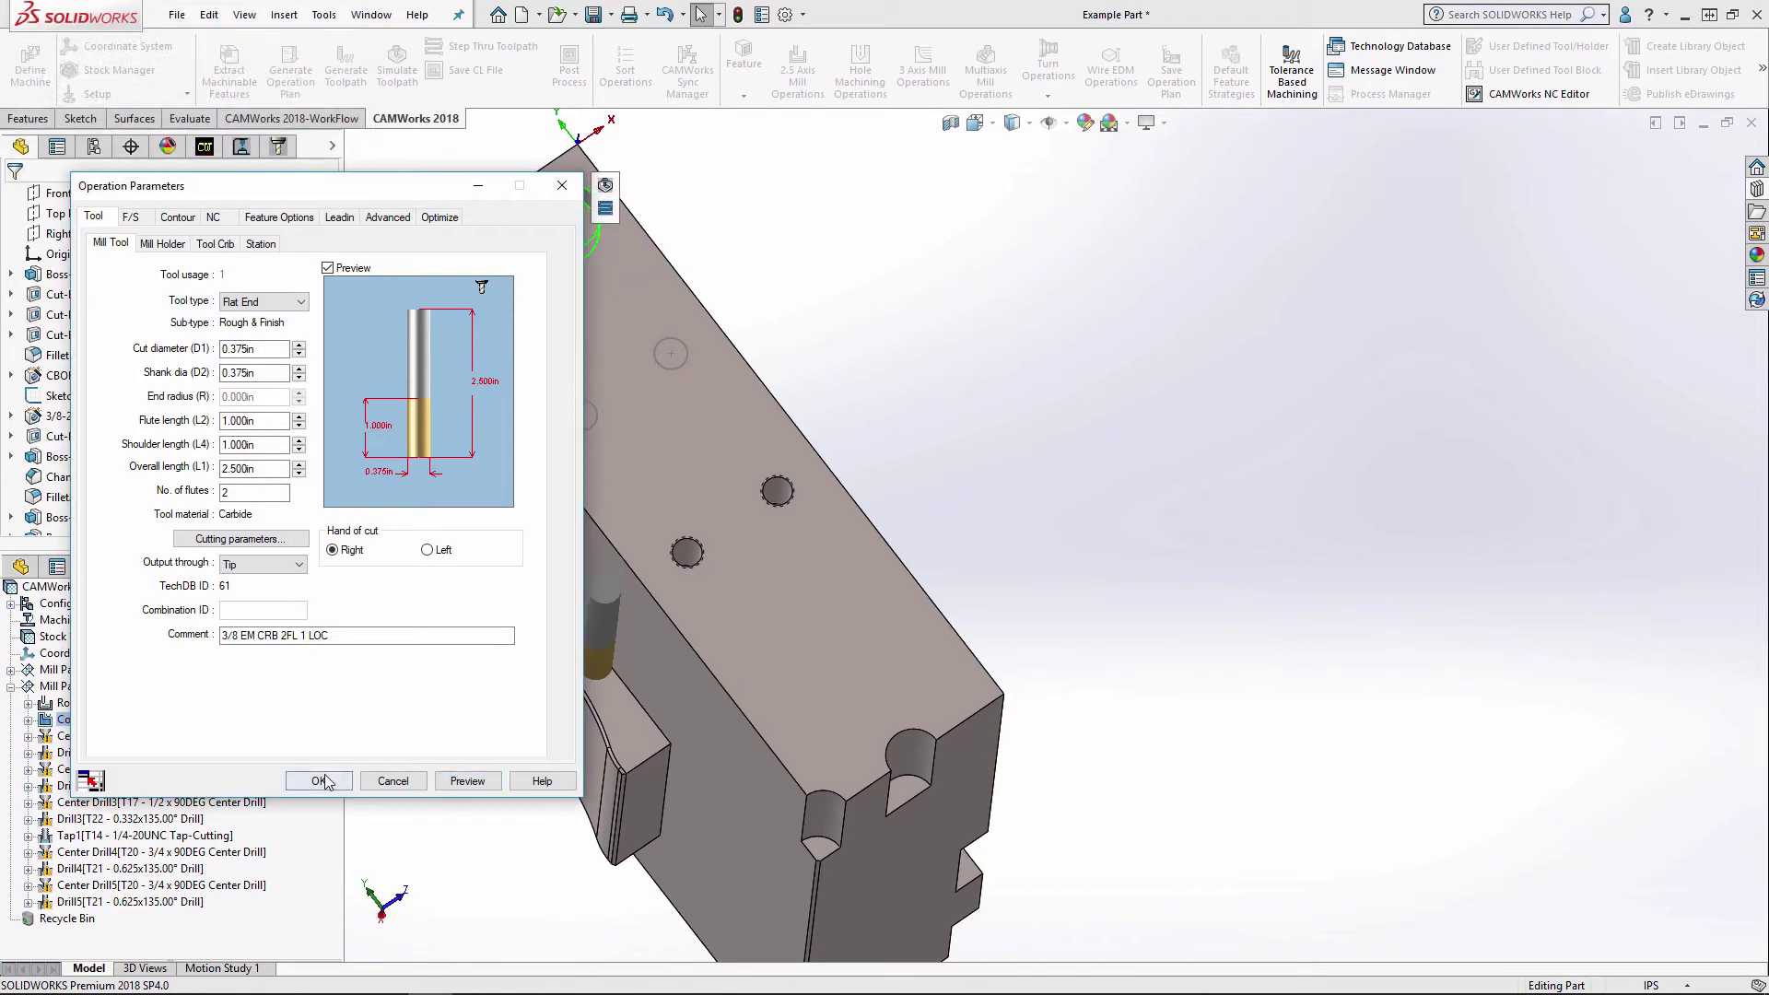
pyautogui.click(322, 780)
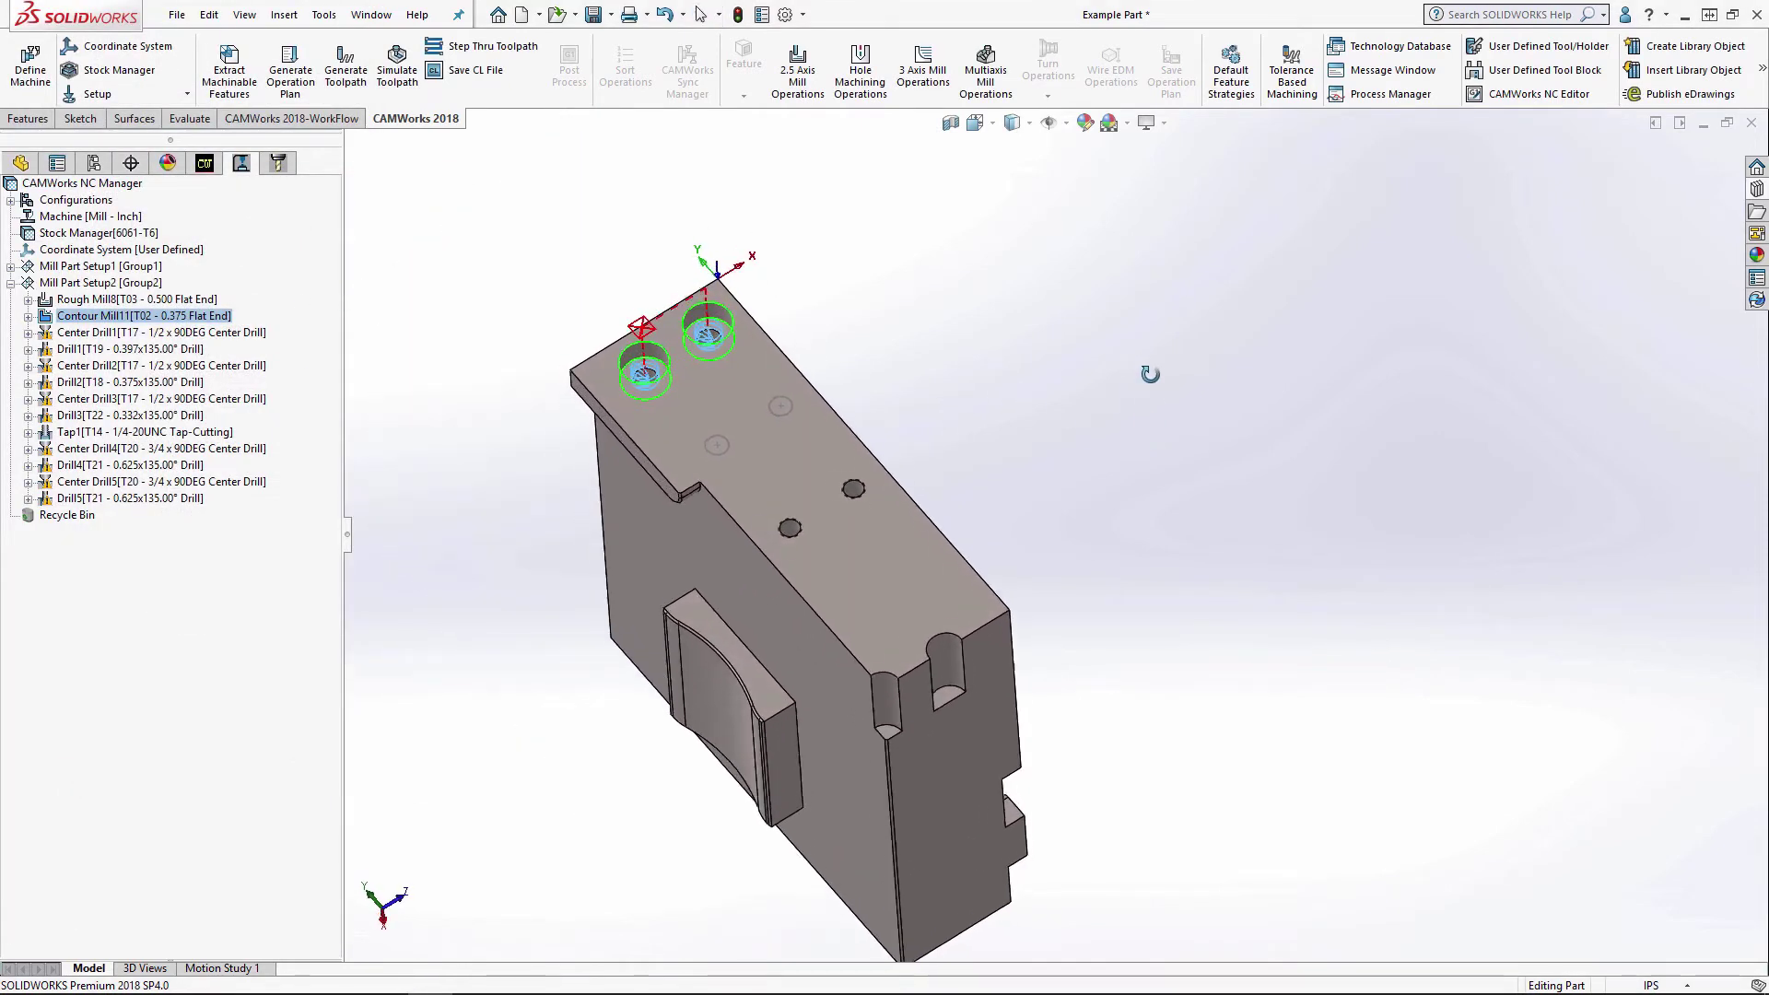
# - Simulate the toolpaths of Mill Part Setup2 through to the end
pyautogui.rightClick(74, 283)
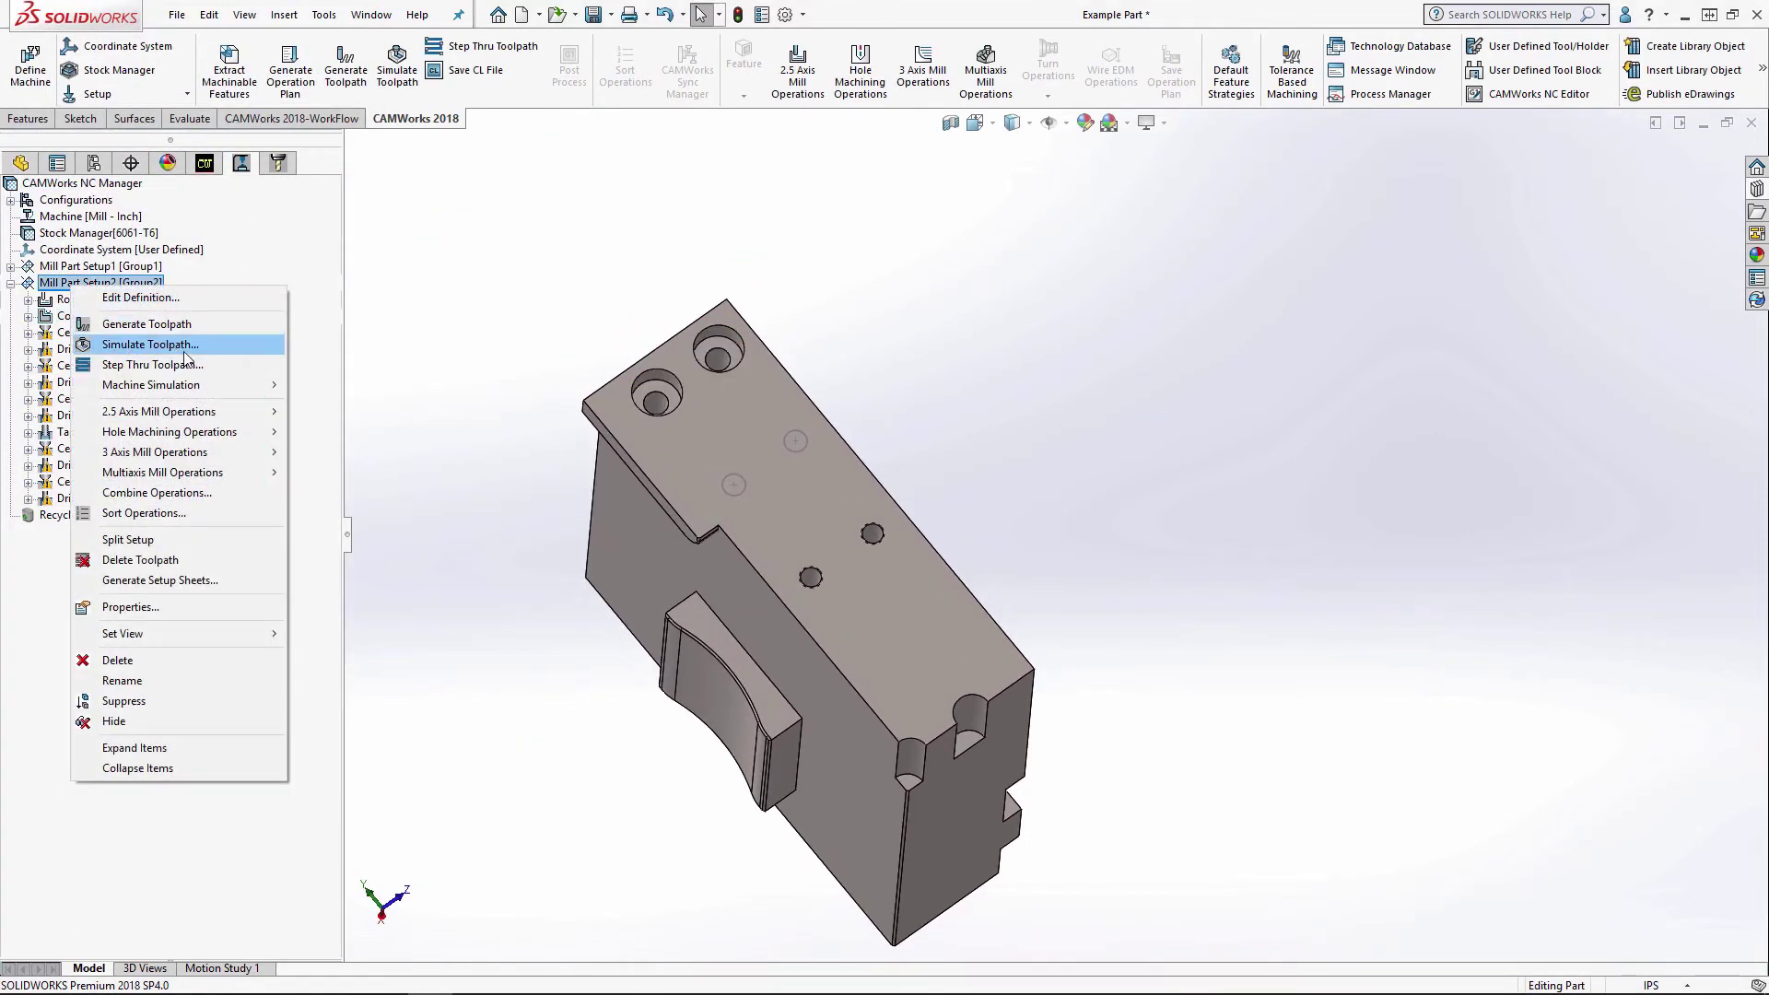
pyautogui.click(150, 345)
pyautogui.click(121, 324)
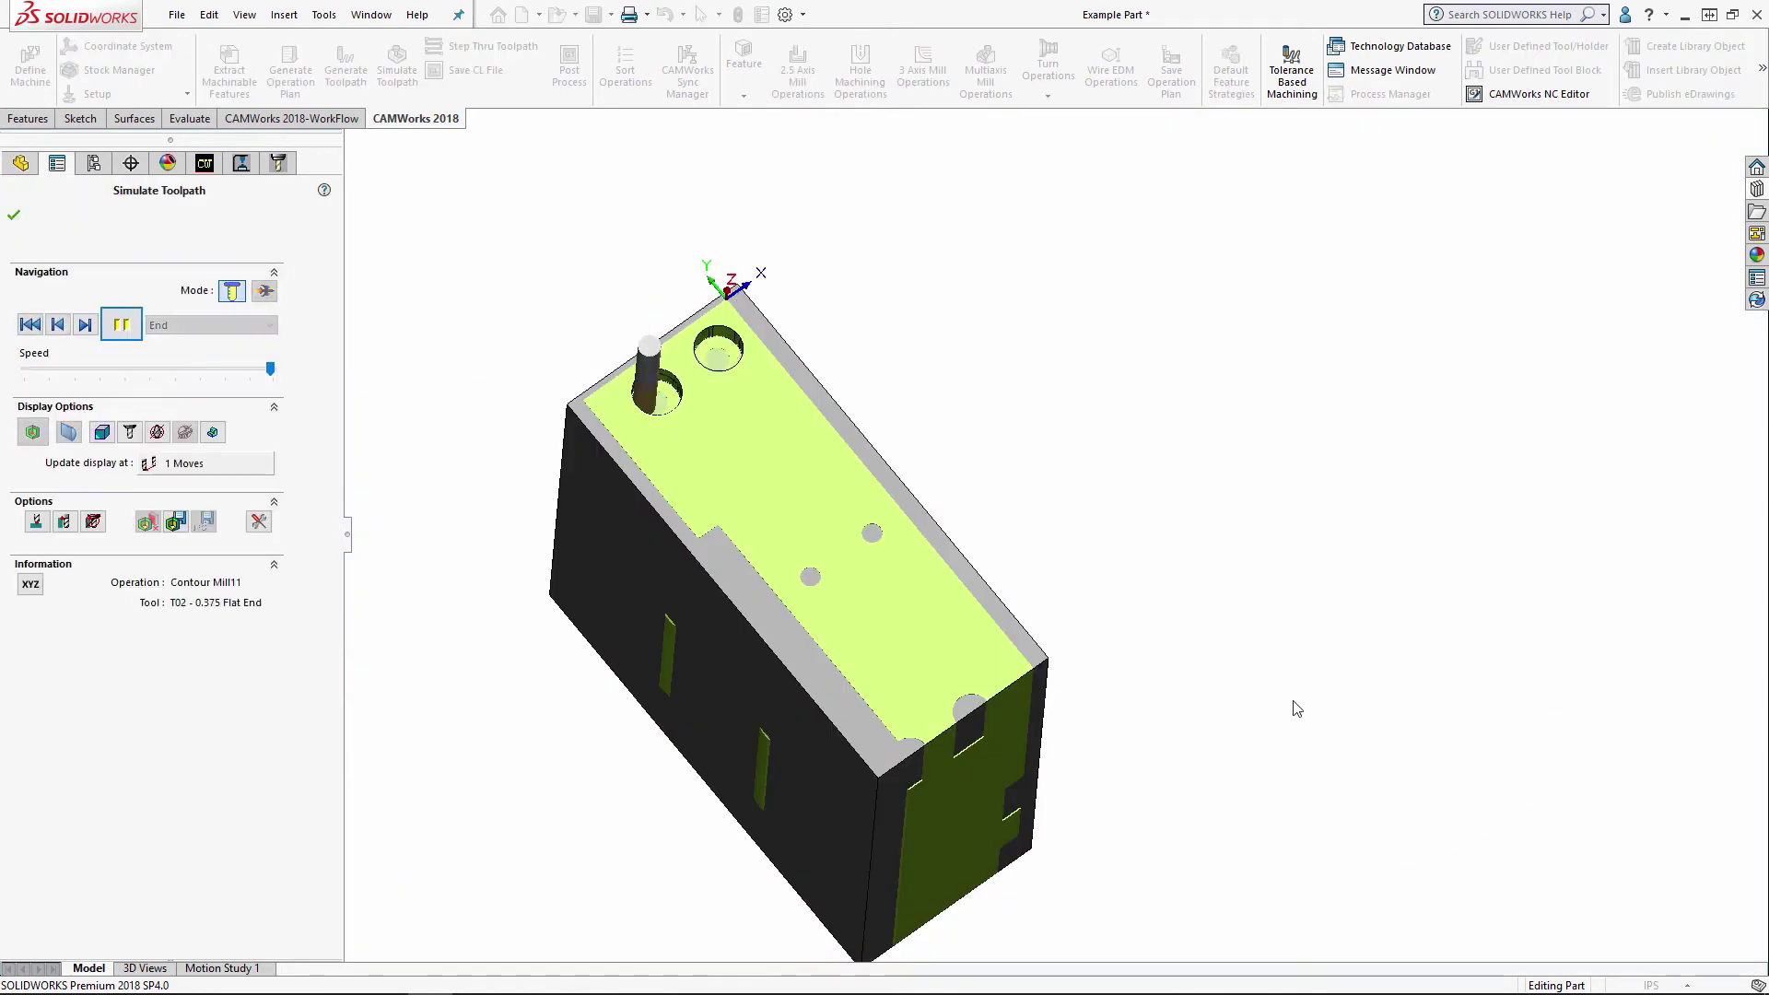
pyautogui.moveTo(1287, 703); pyautogui.dragTo(1311, 762, button='middle')
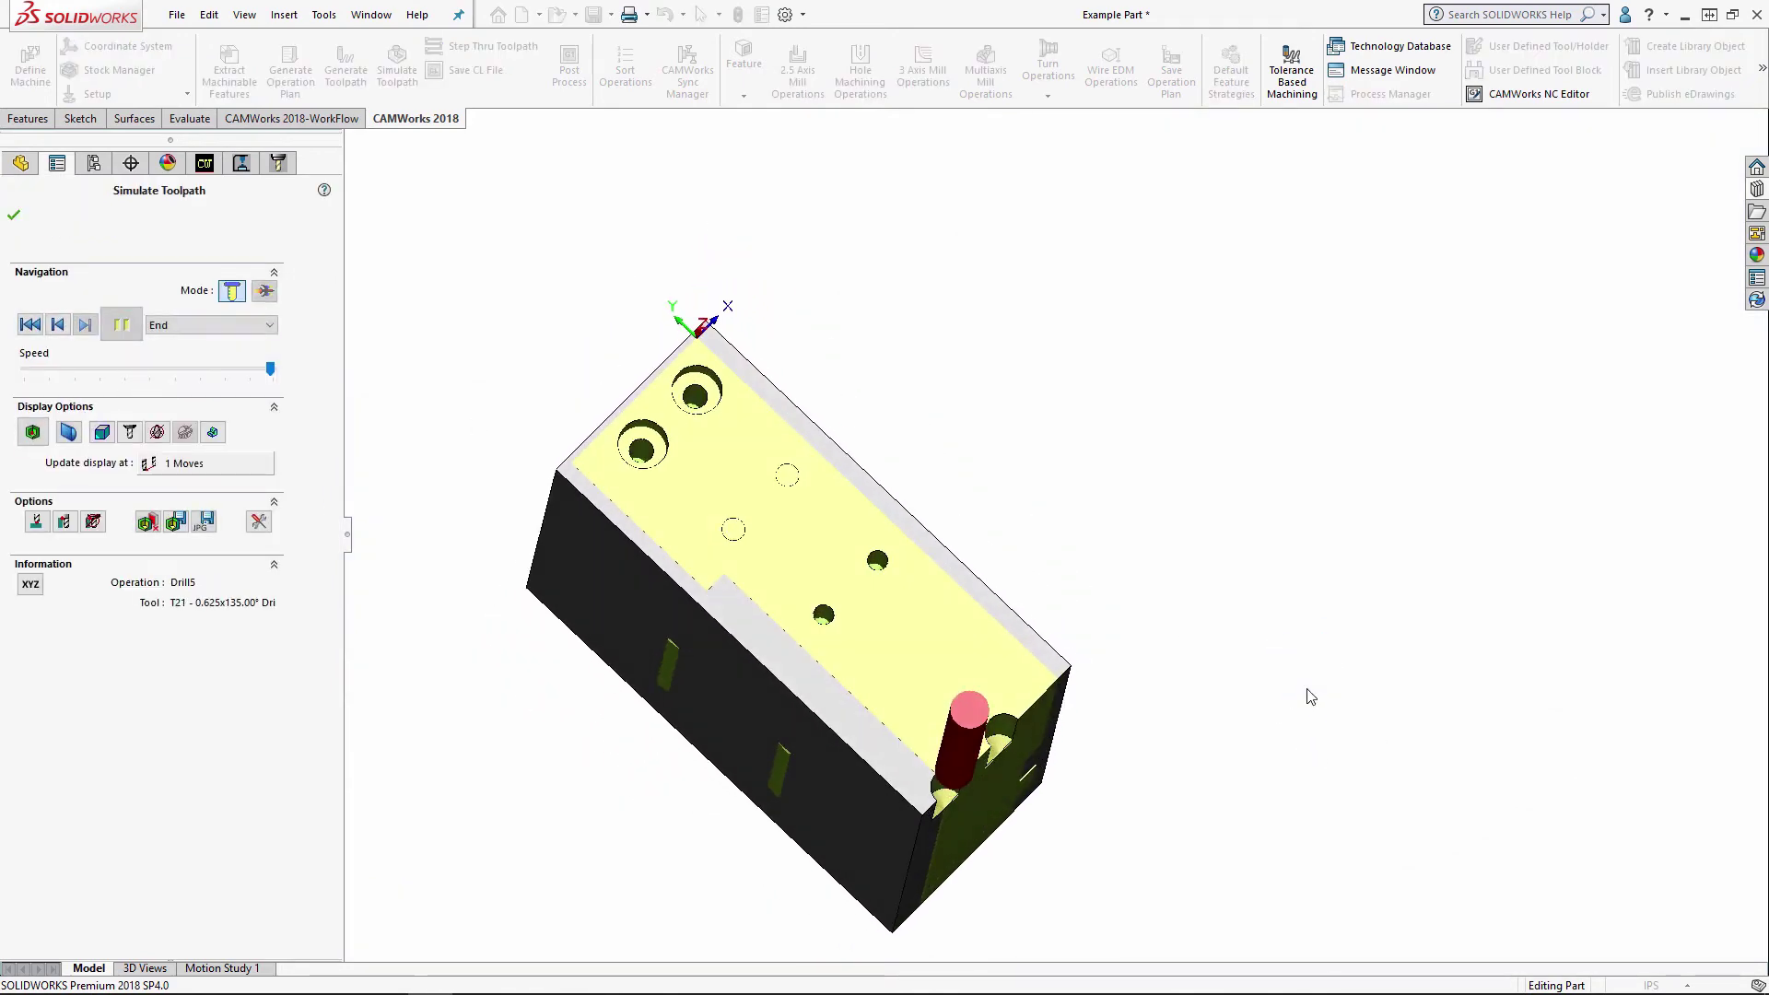
# - Show the difference between the simulated stock and the design part and examine the machined counterbores and holes
pyautogui.click(32, 433)
pyautogui.moveTo(995, 528); pyautogui.dragTo(739, 454, button='middle')
pyautogui.scroll(-3, 739, 453)
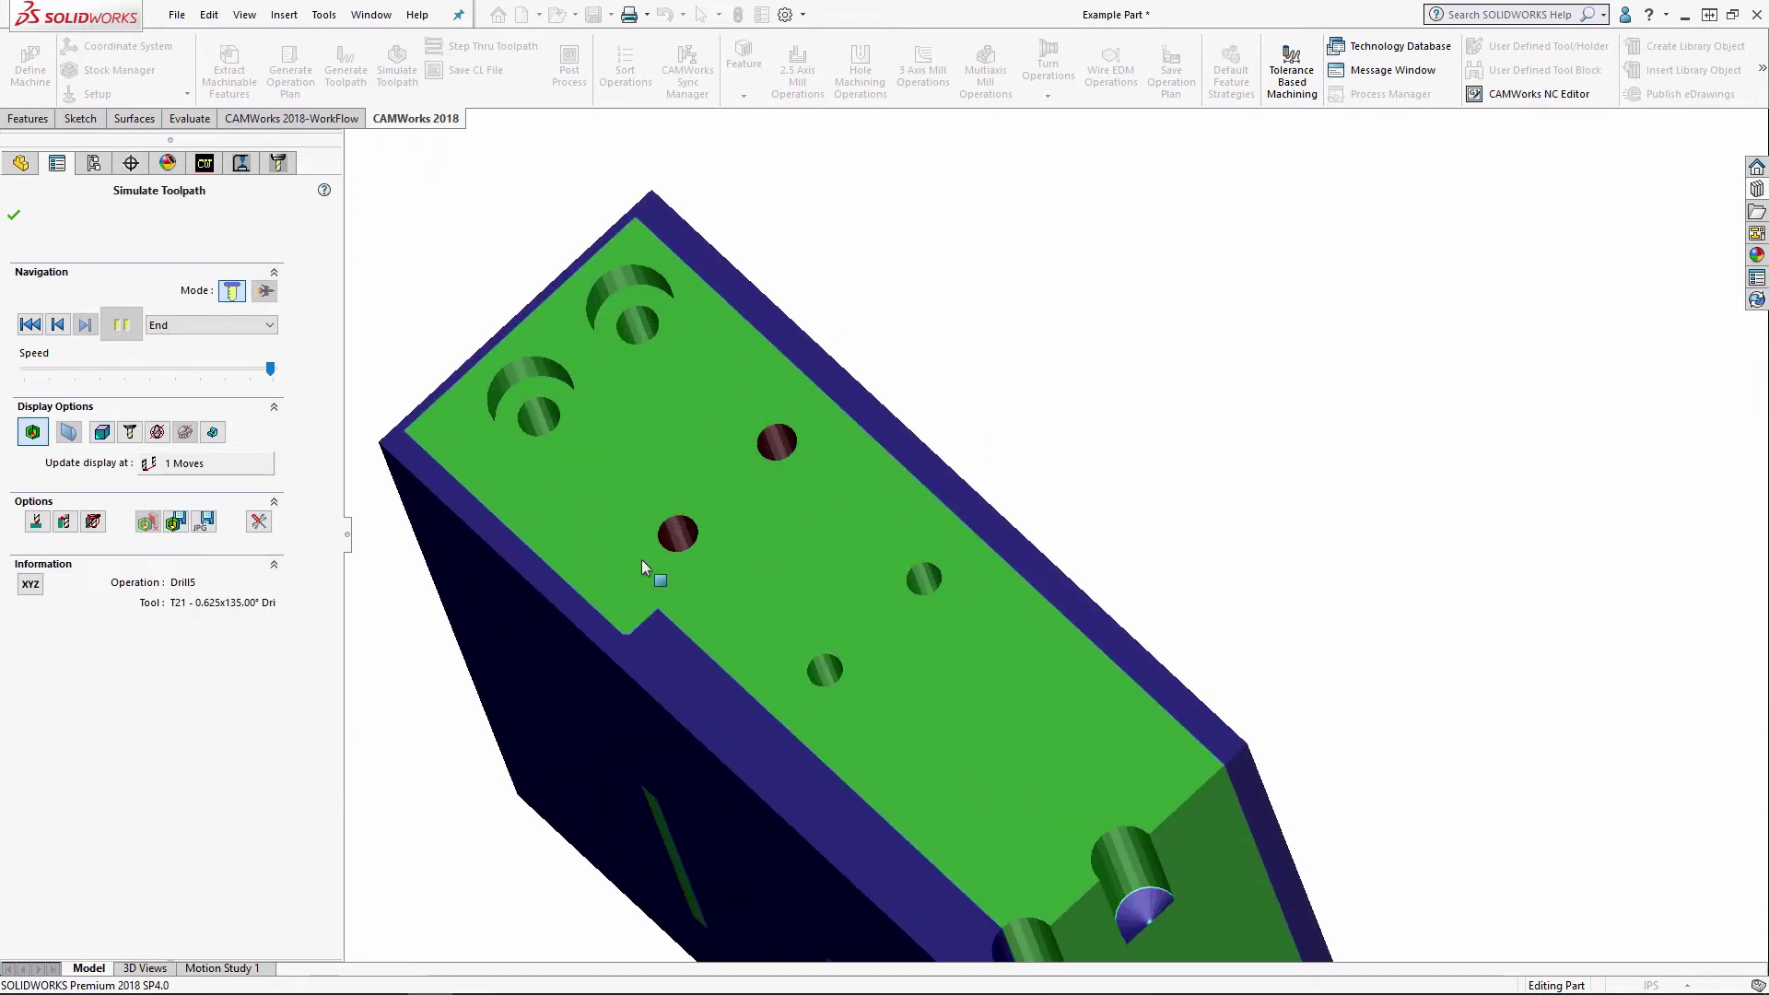
pyautogui.moveTo(1141, 561); pyautogui.dragTo(1158, 553, button='middle')
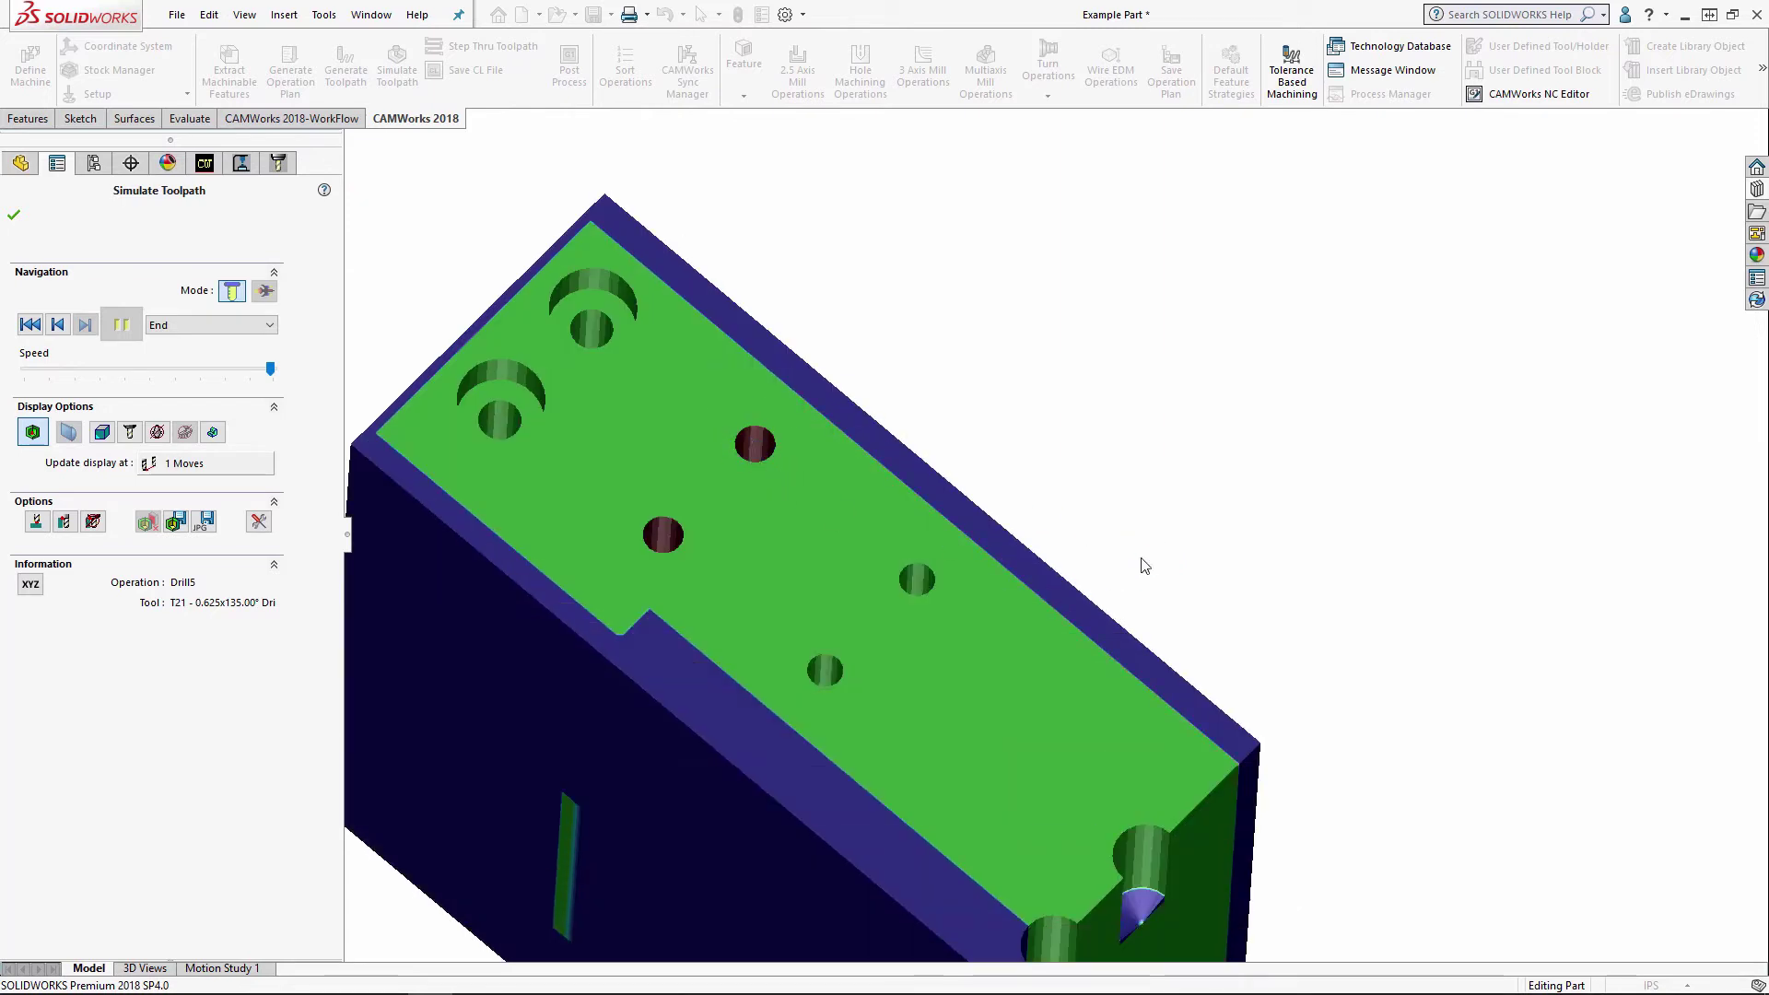
pyautogui.scroll(1, 1053, 538)
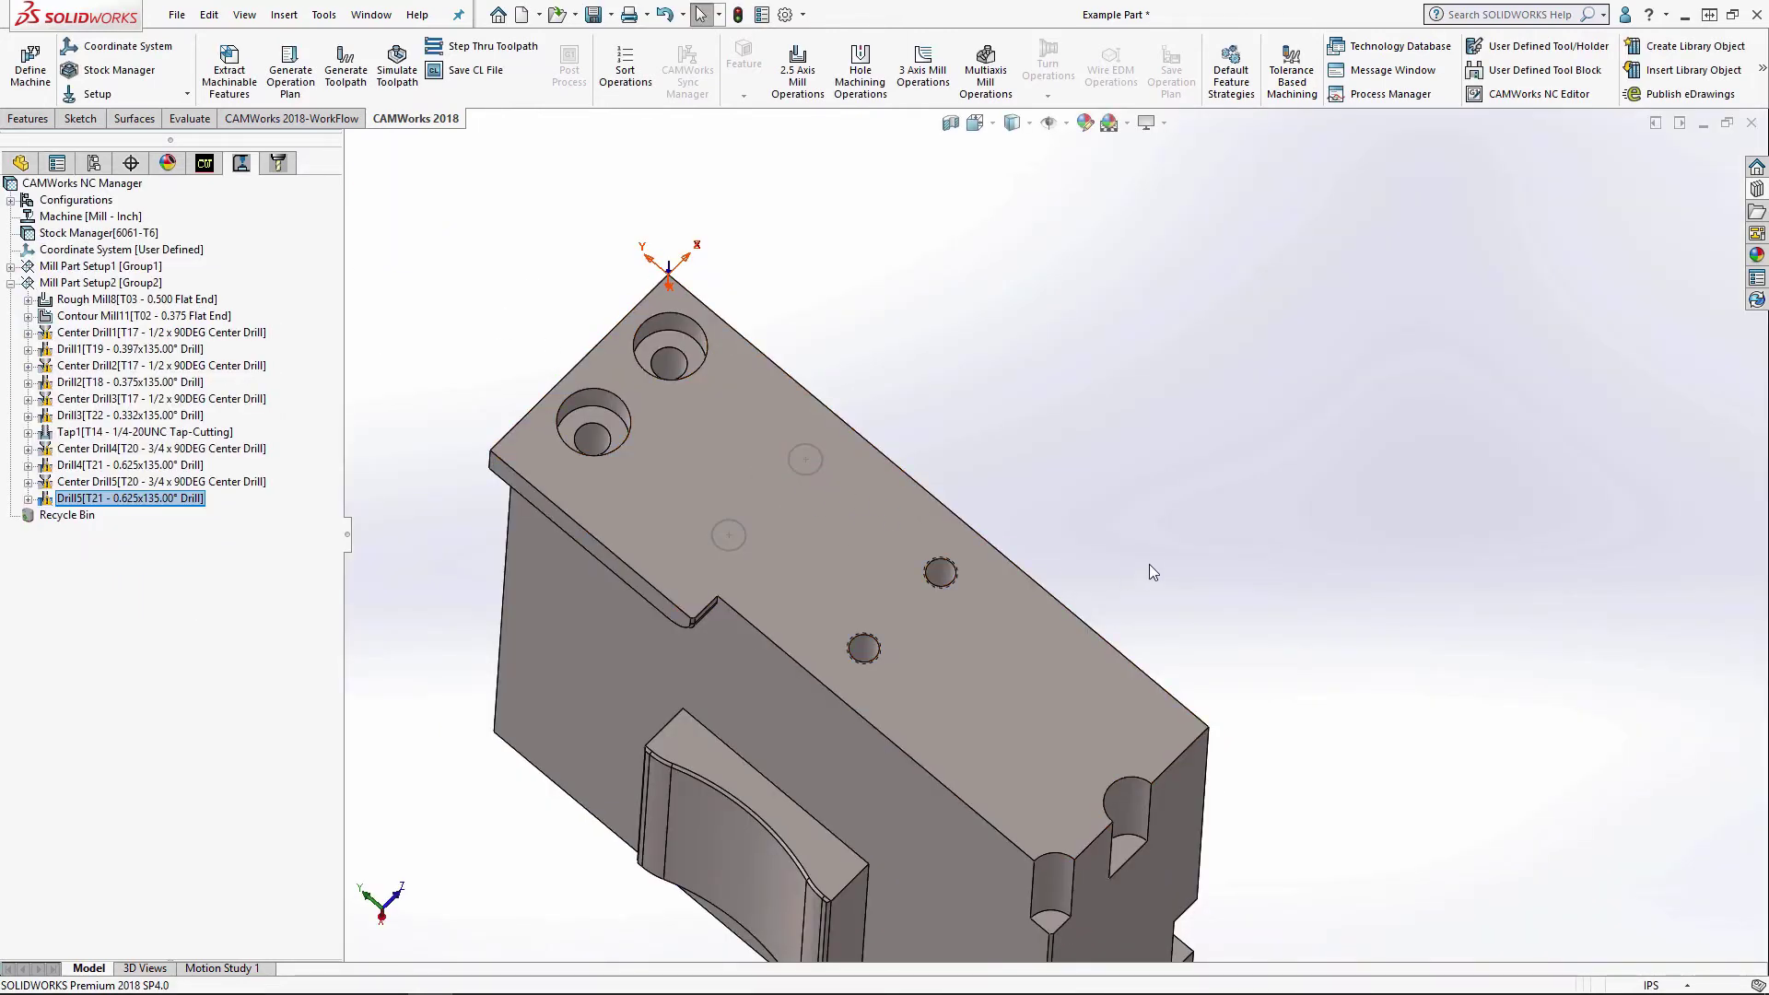
# - Add a new mill part setup with its direction taken from the large flat face around the raised pad
pyautogui.moveTo(1148, 564); pyautogui.dragTo(1281, 387, button='middle')
pyautogui.click(210, 166)
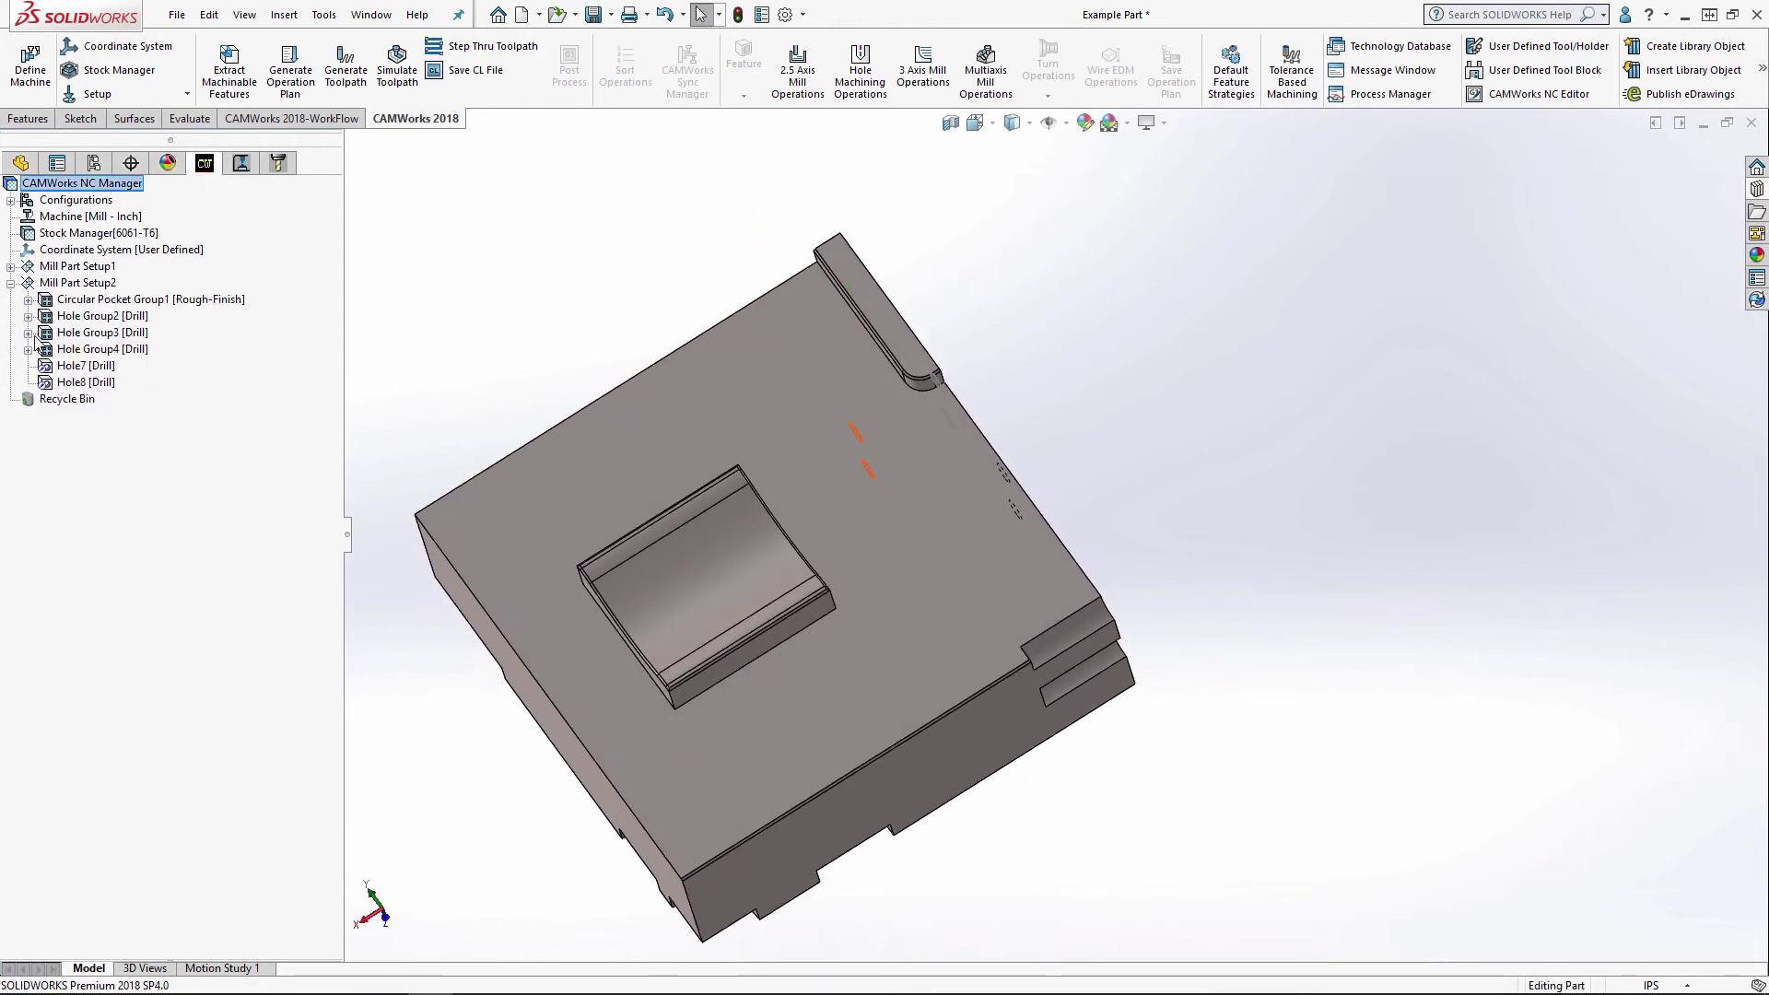
pyautogui.click(11, 283)
pyautogui.moveTo(1097, 484); pyautogui.dragTo(1069, 367, button='middle')
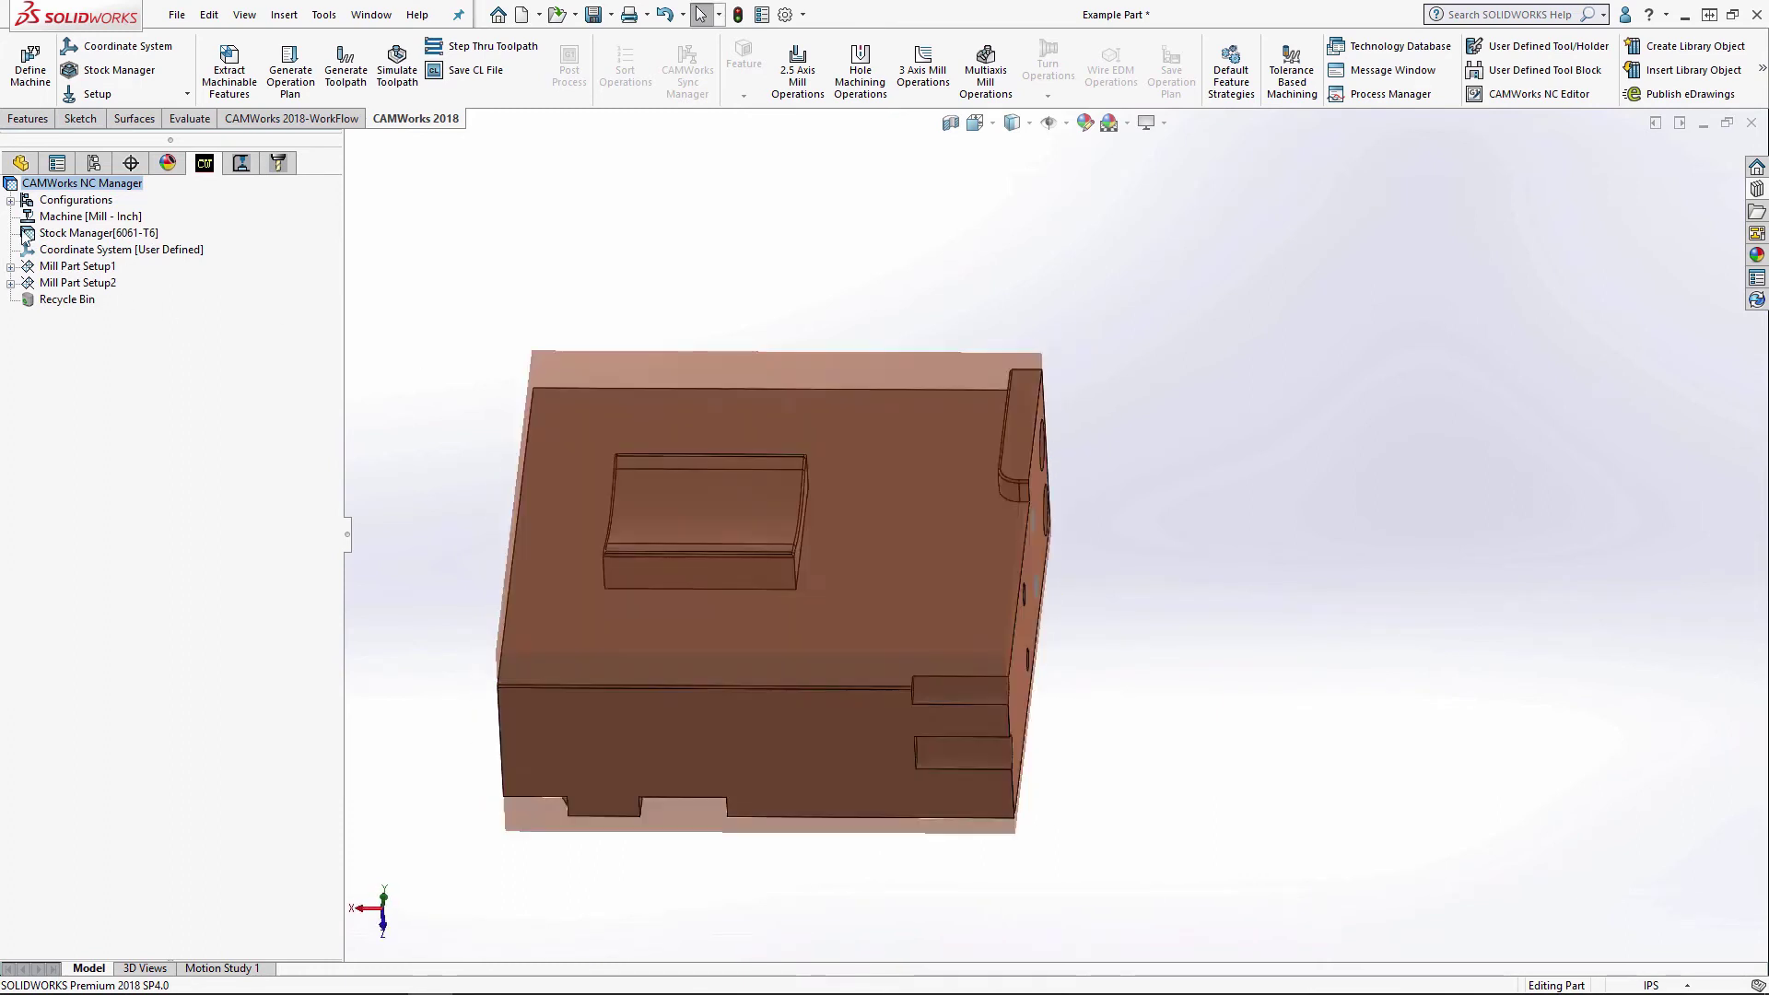
pyautogui.rightClick(71, 286)
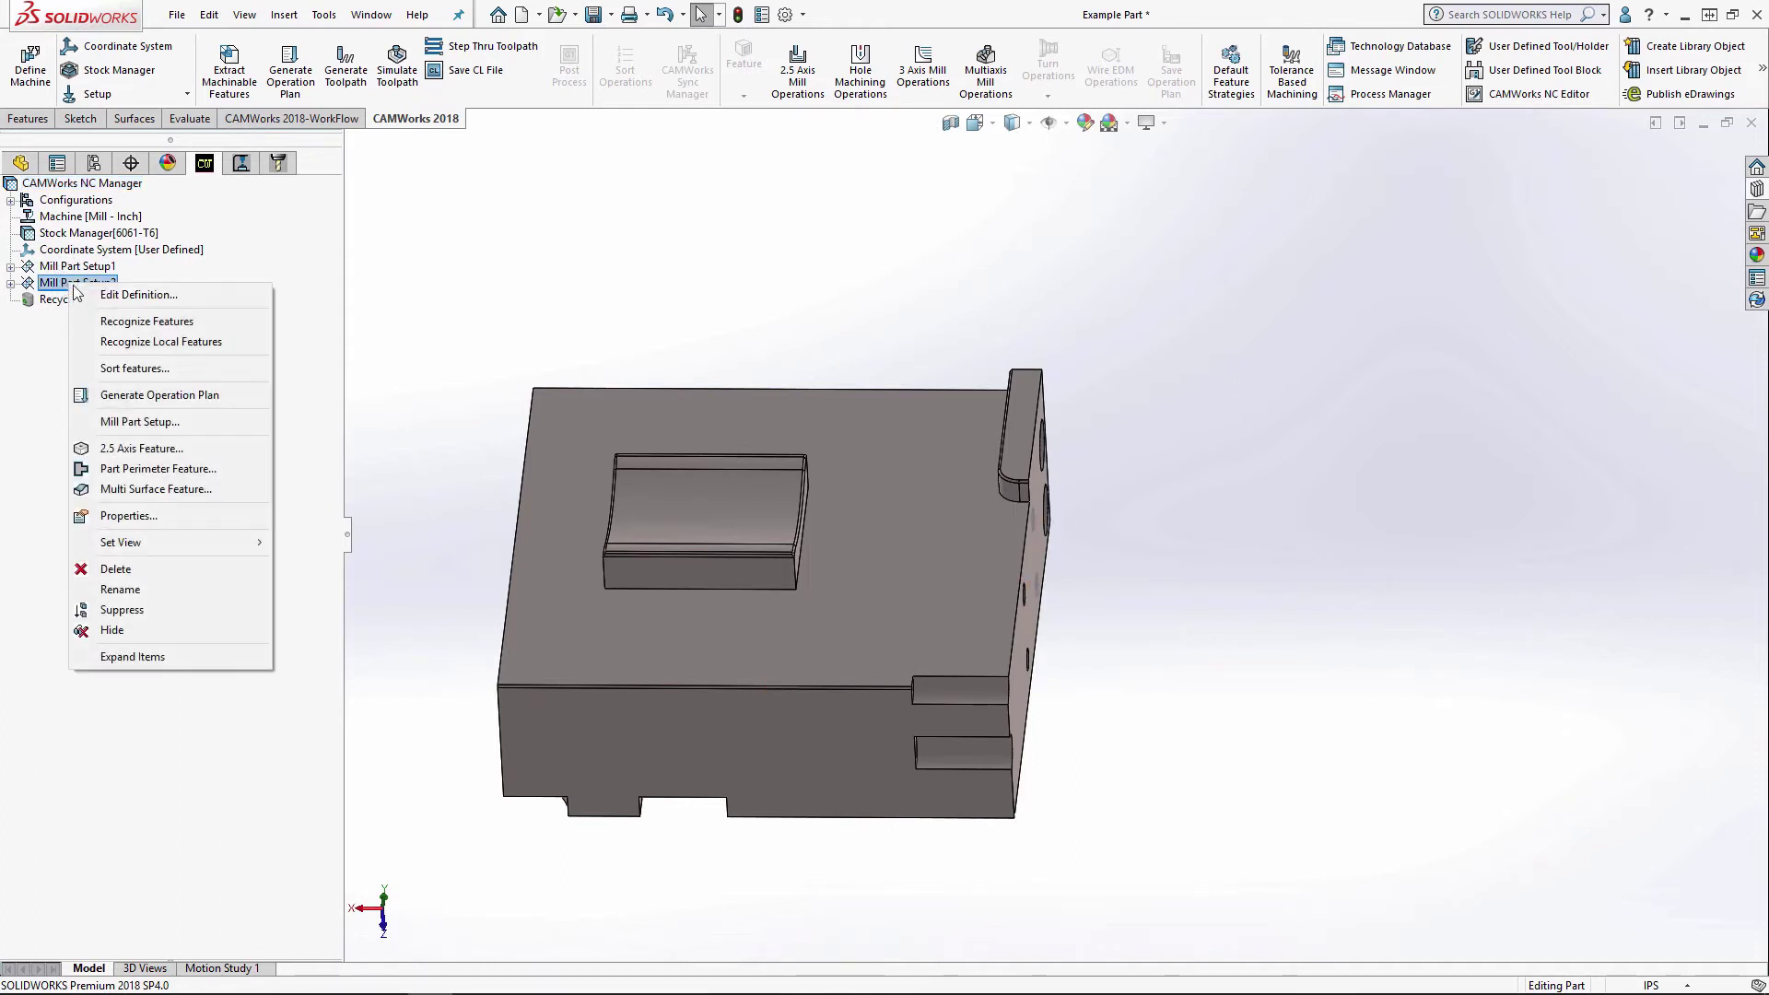
pyautogui.click(154, 426)
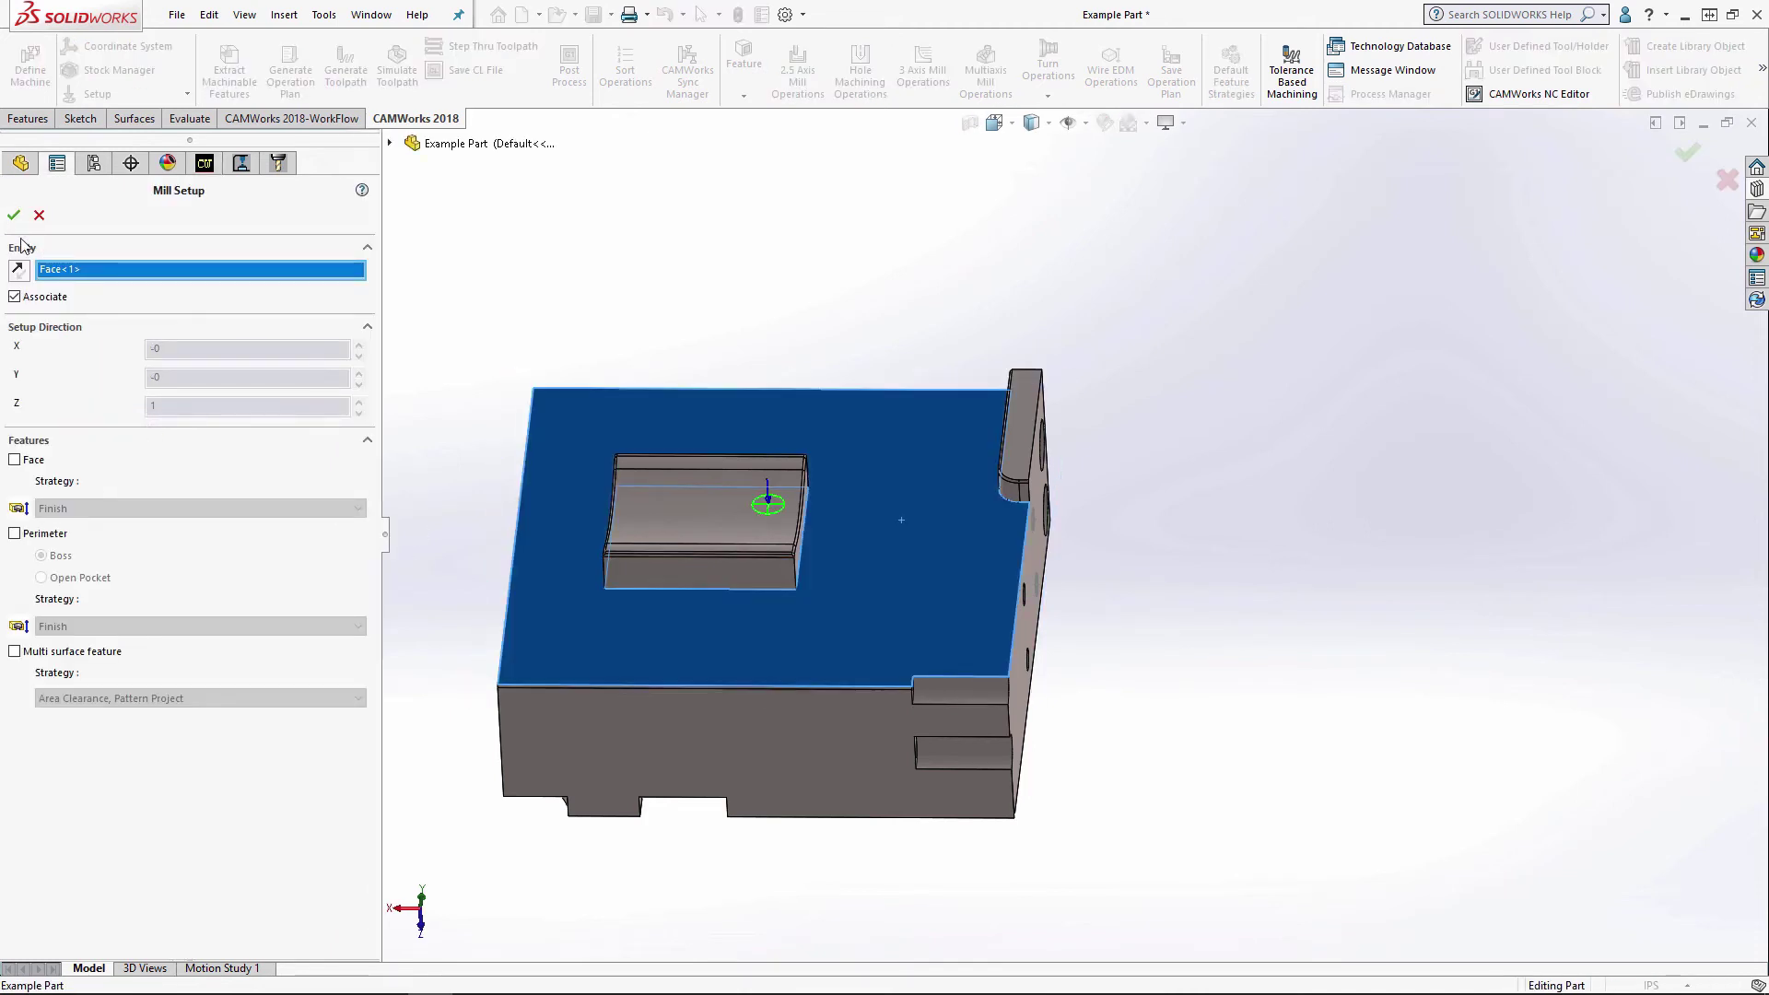
pyautogui.click(13, 215)
# - Add a multi surface feature to Mill Part Setup3 using all displayed faces and the Area Clearance, Pattern Project strategy
pyautogui.rightClick(61, 300)
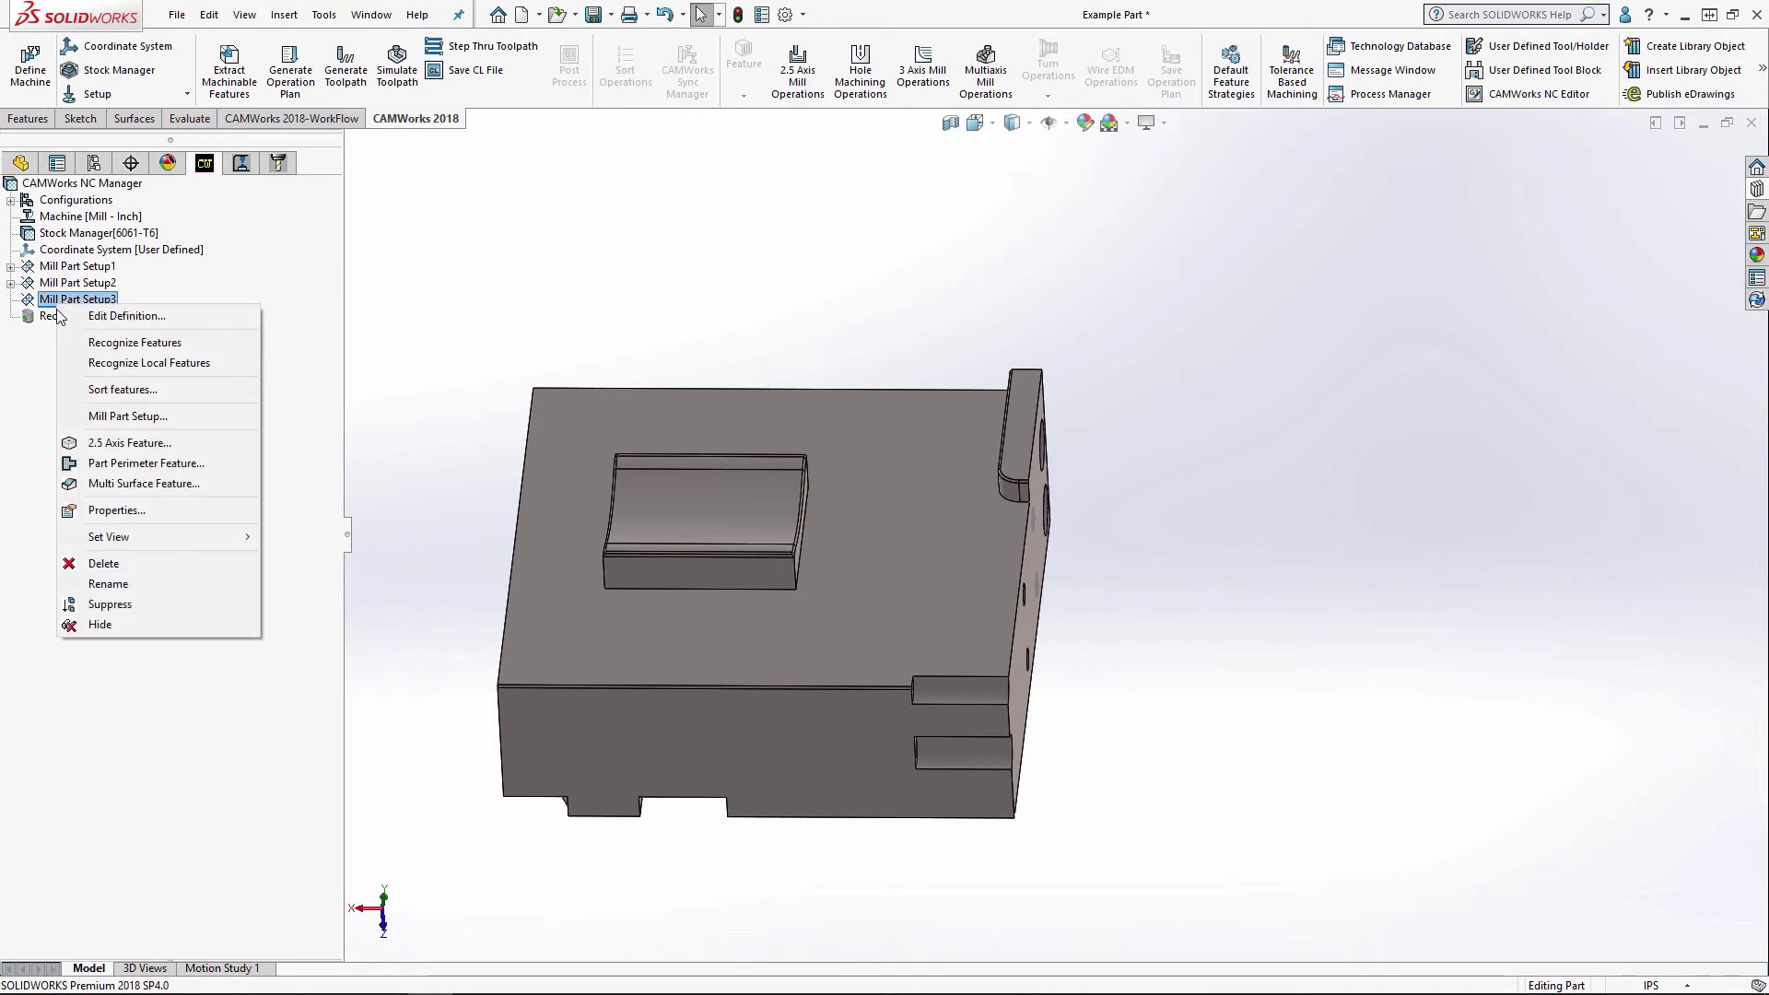
pyautogui.click(151, 484)
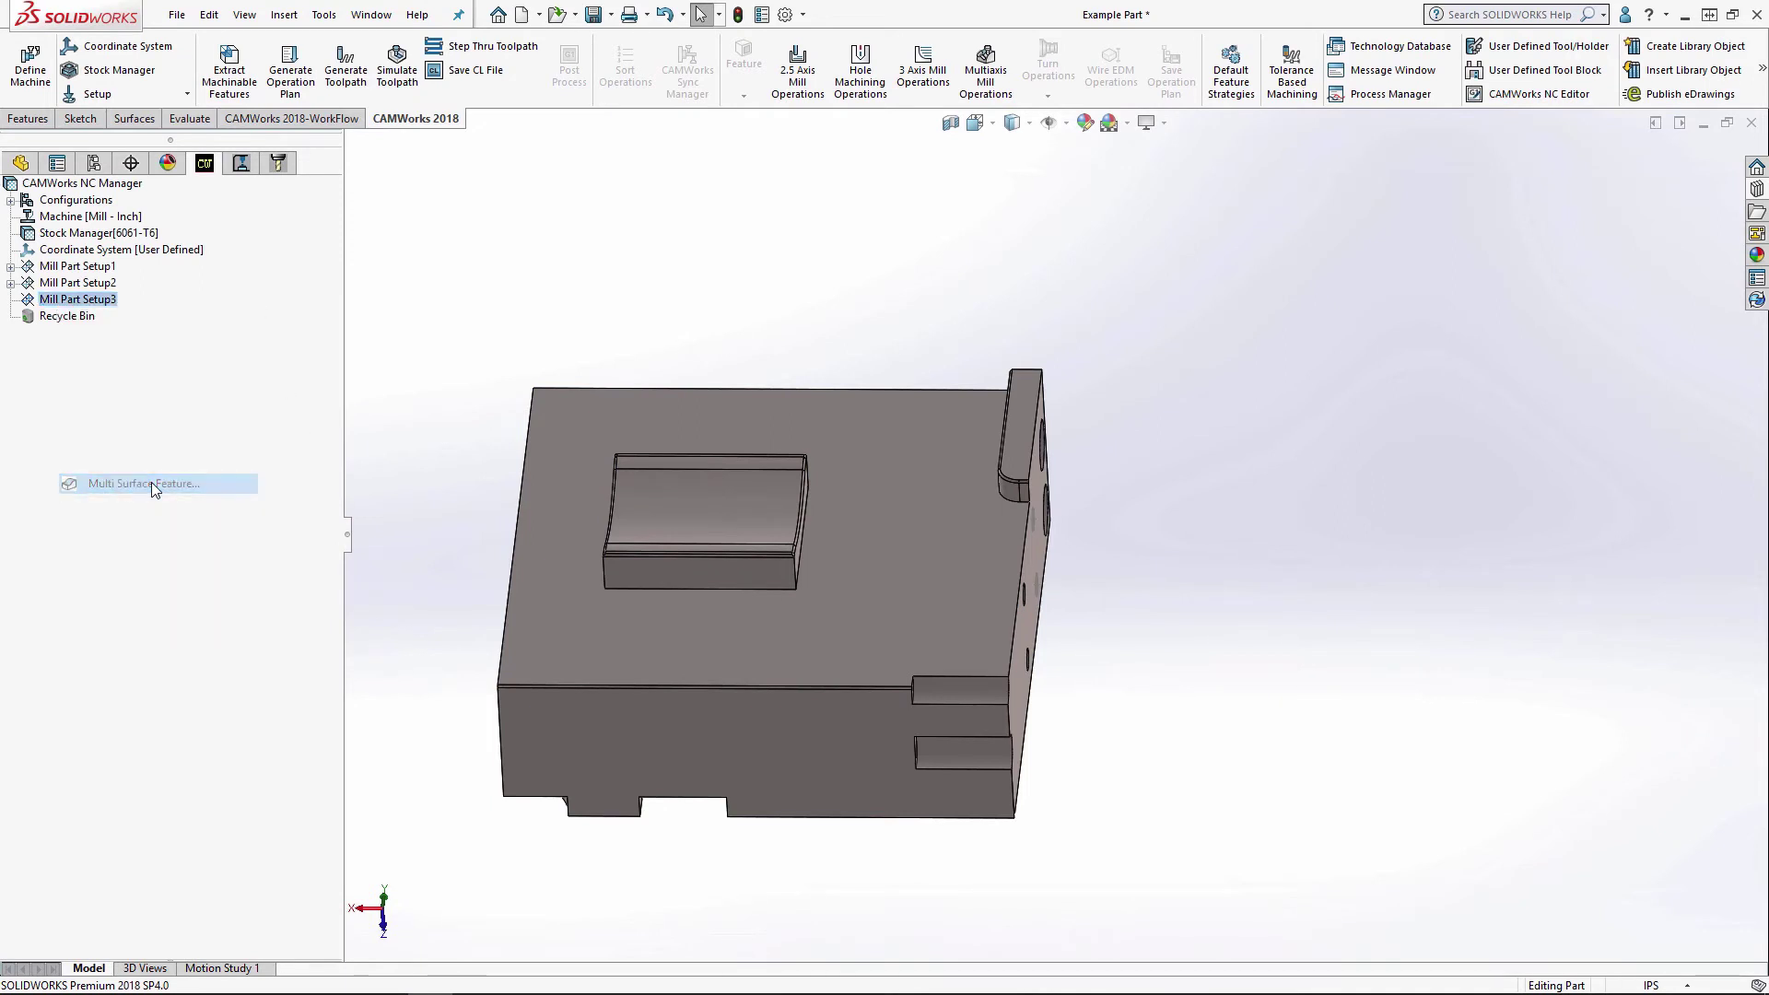
pyautogui.click(96, 309)
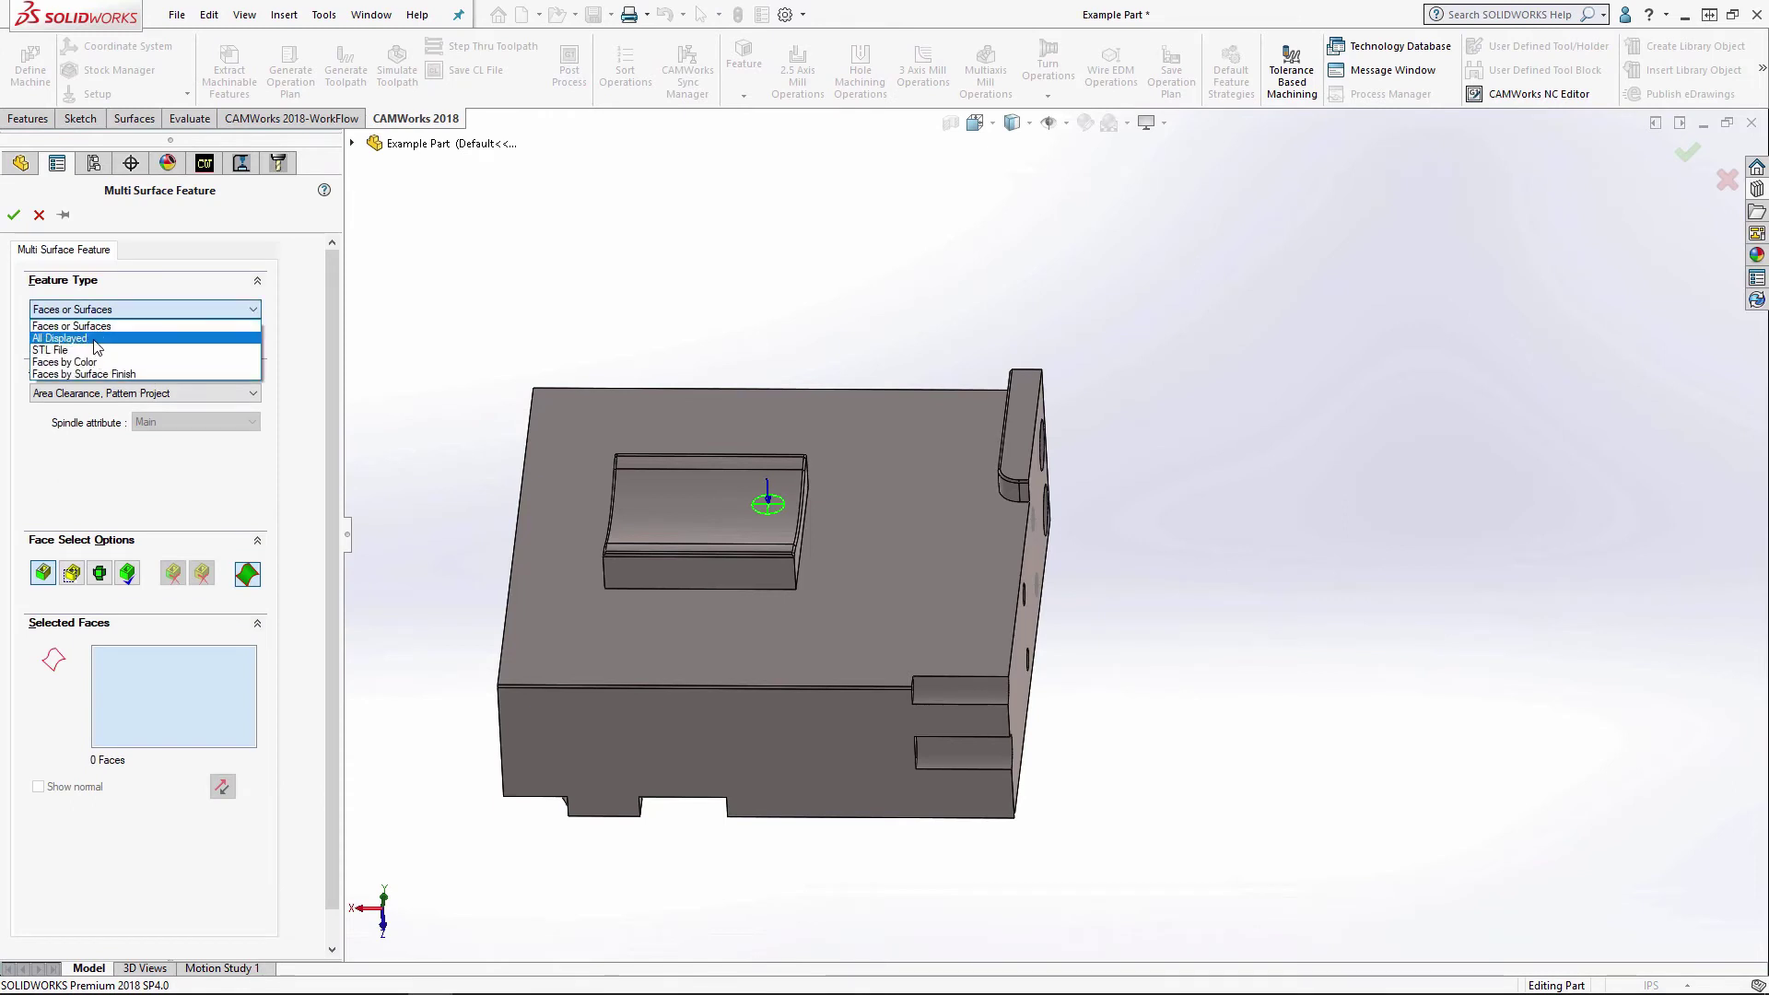
pyautogui.click(92, 339)
pyautogui.moveTo(61, 405)
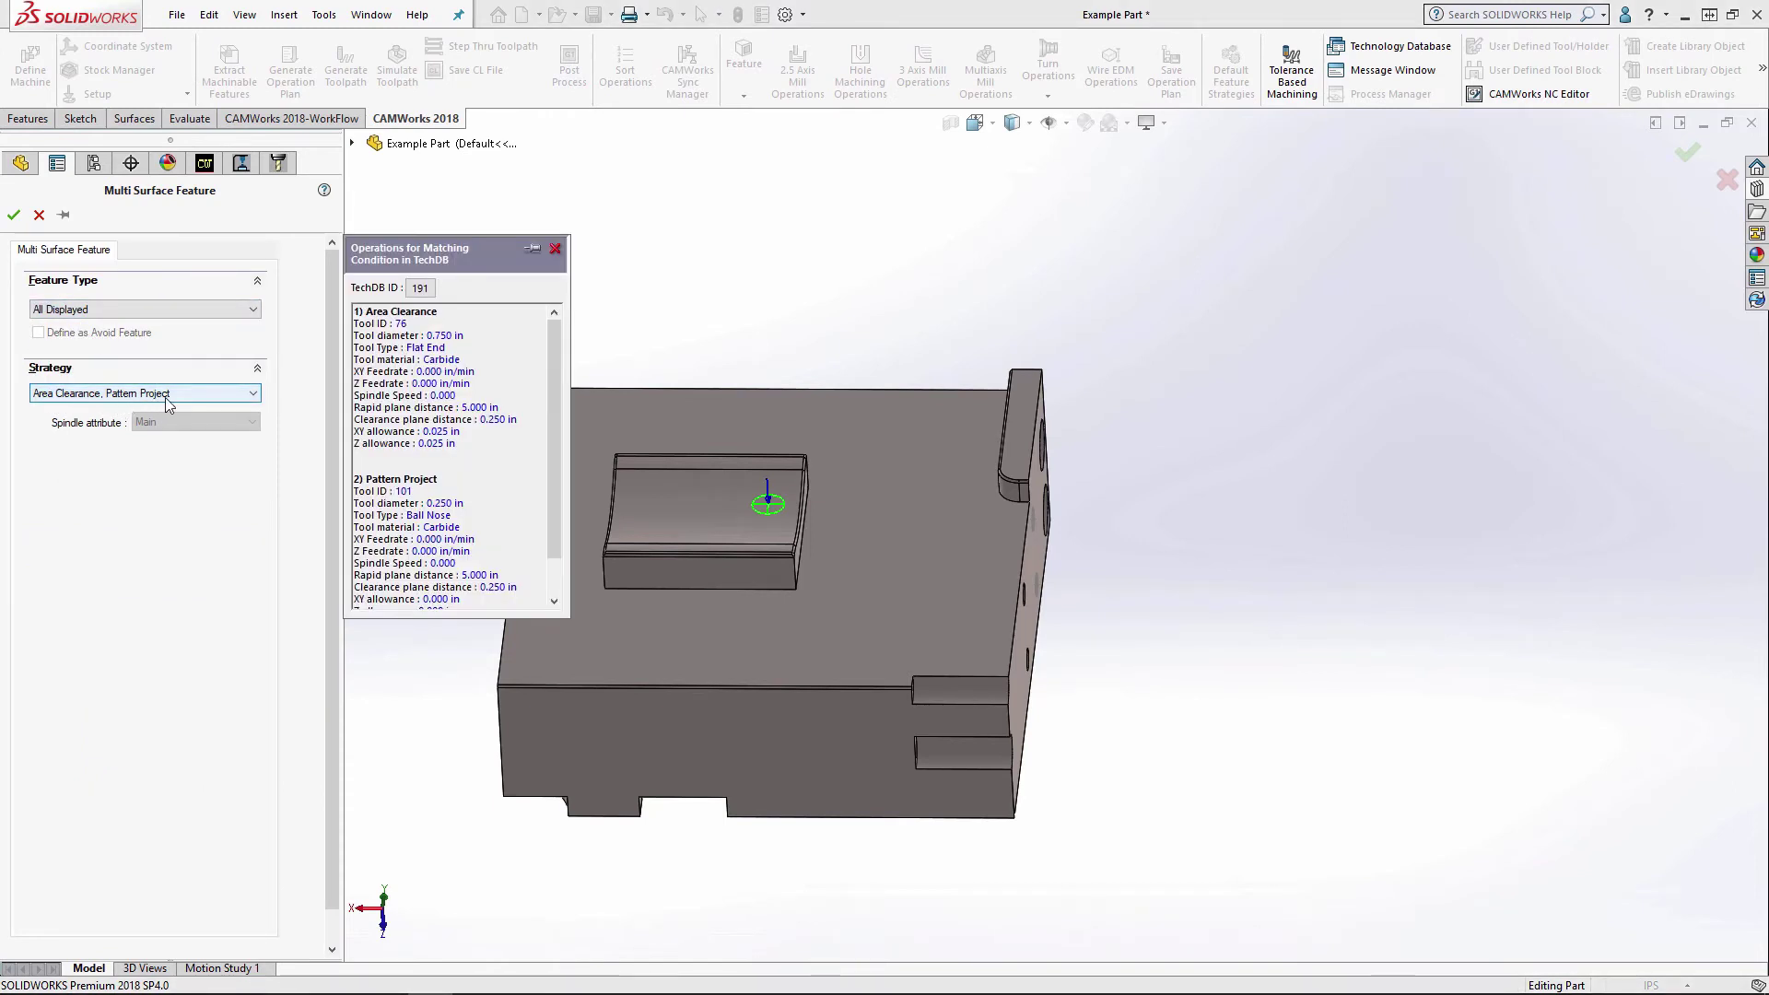
pyautogui.click(13, 215)
# - Start a 2.5 axis Open Profile feature in Mill Part Setup3 and select the three upper edges around the raised corner tab
pyautogui.rightClick(62, 305)
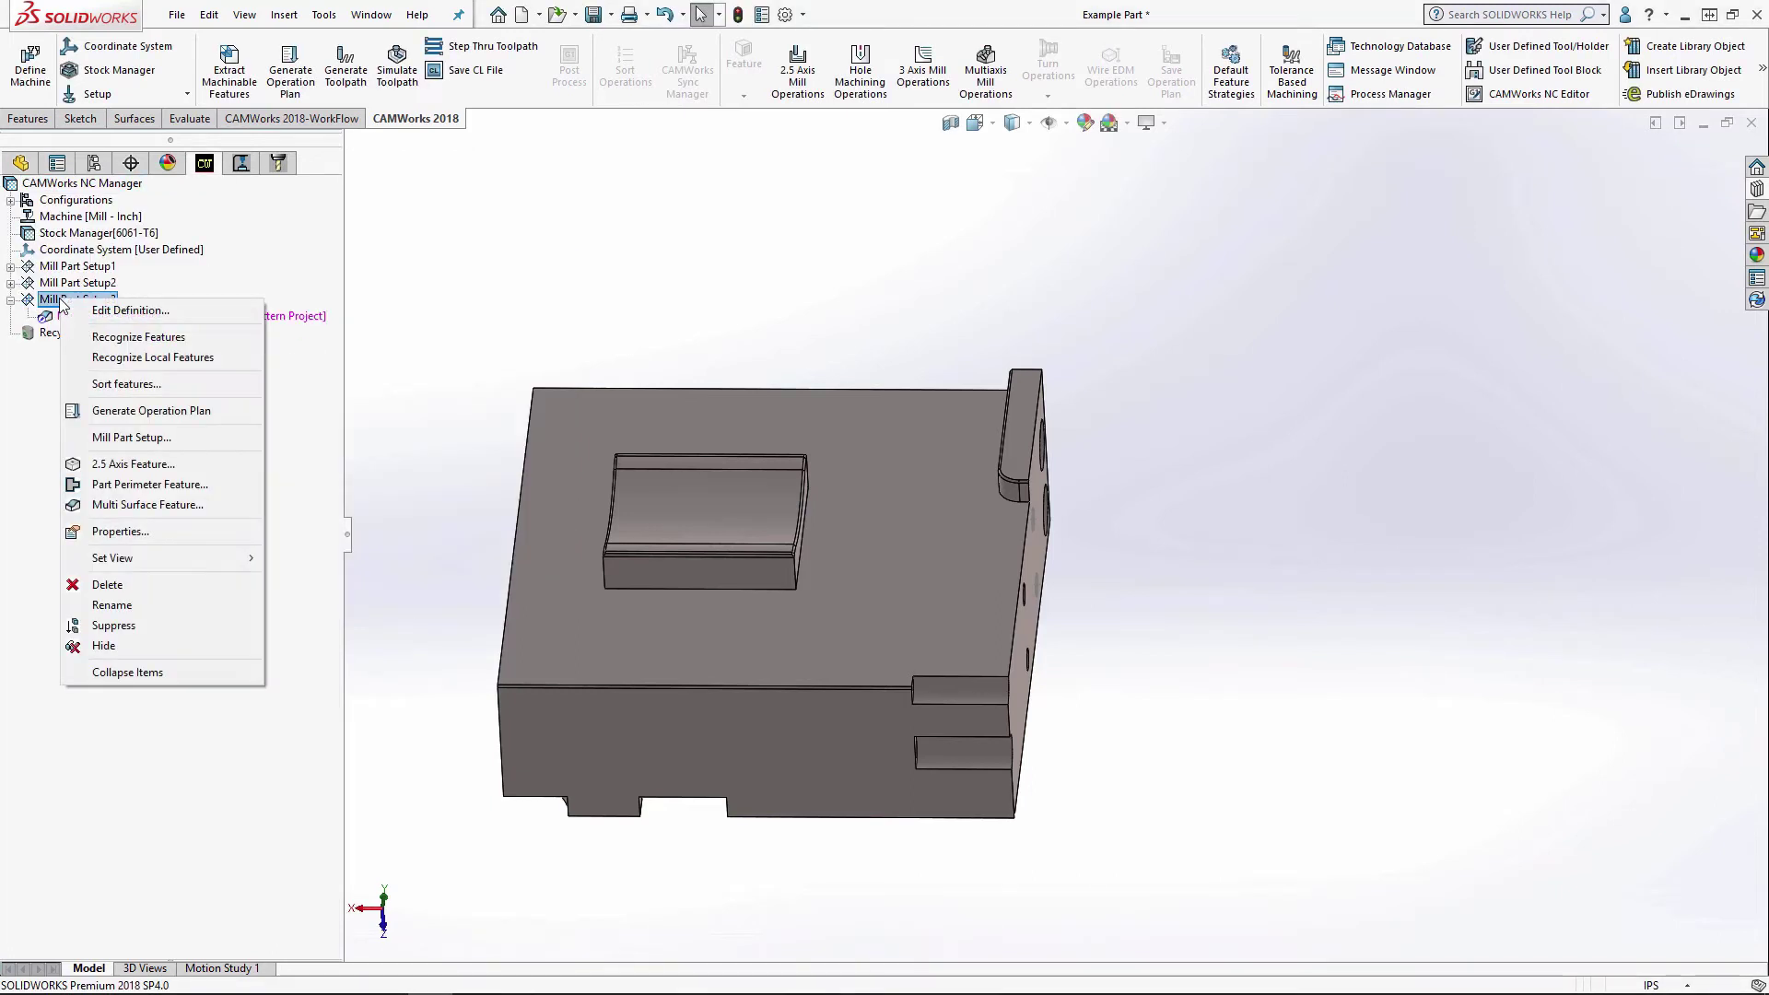
pyautogui.click(166, 464)
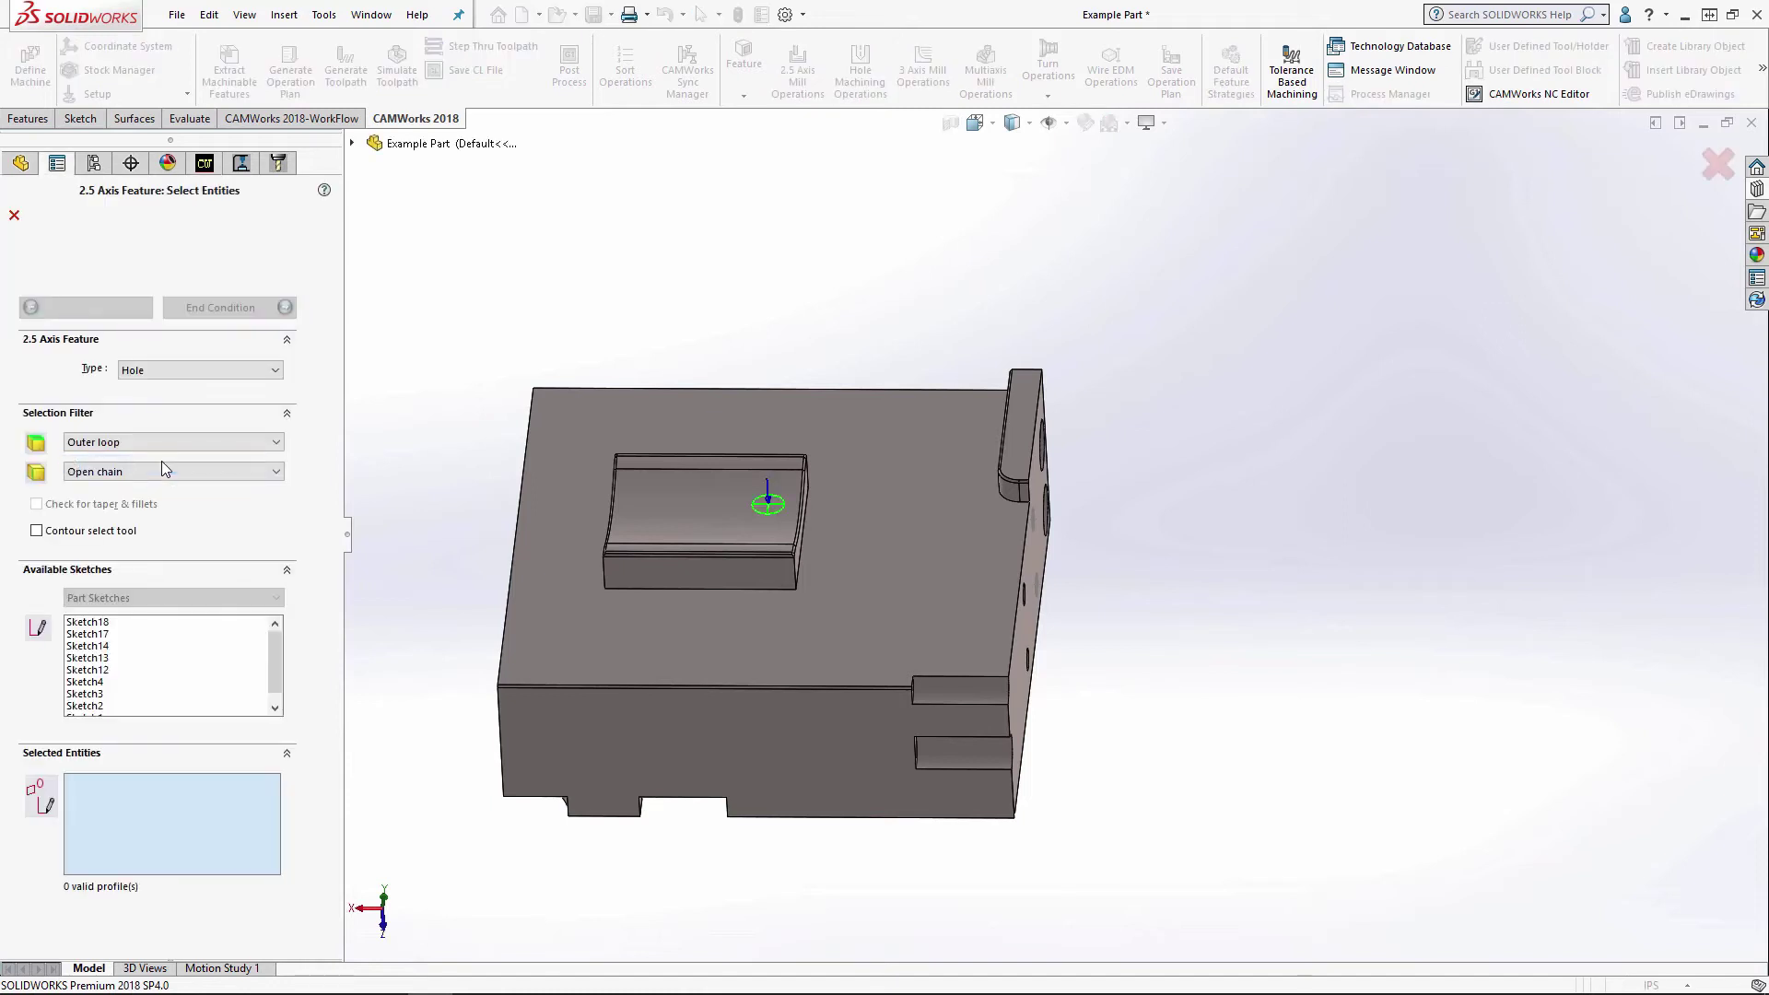
pyautogui.scroll(-3, 1174, 410)
pyautogui.scroll(-2, 968, 438)
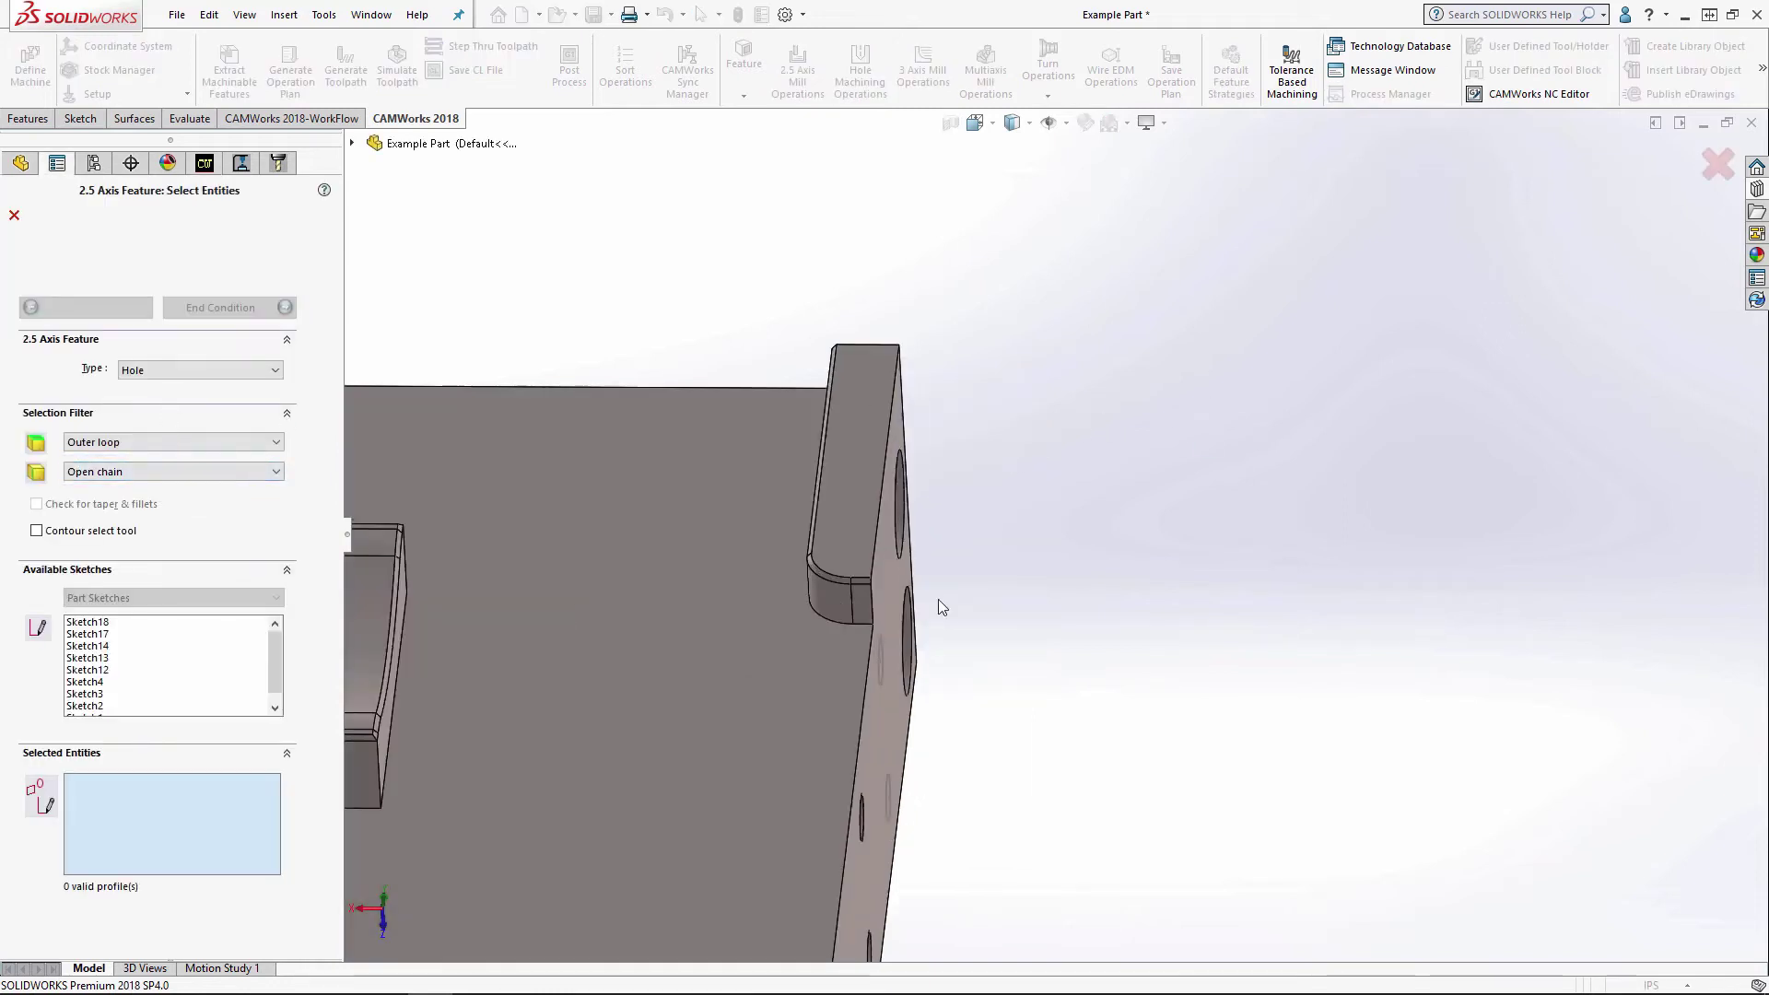
pyautogui.moveTo(981, 605); pyautogui.dragTo(1069, 516, button='middle')
pyautogui.click(135, 374)
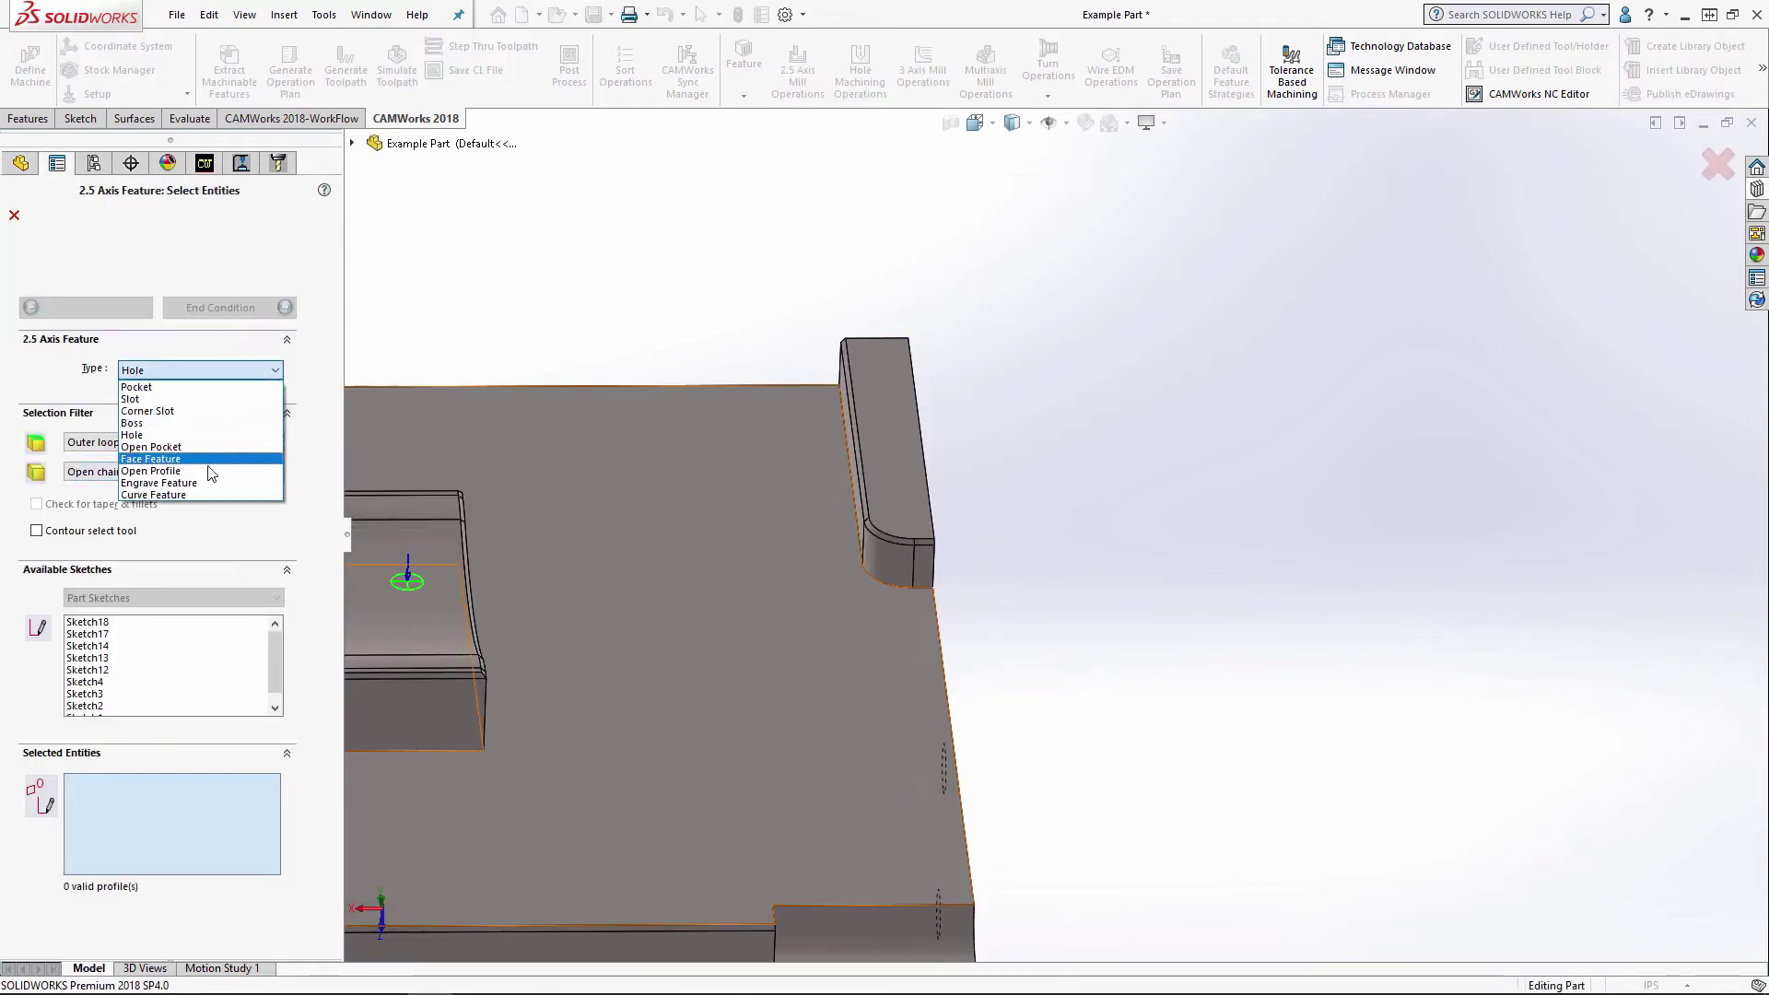
pyautogui.click(175, 471)
pyautogui.scroll(-2, 827, 554)
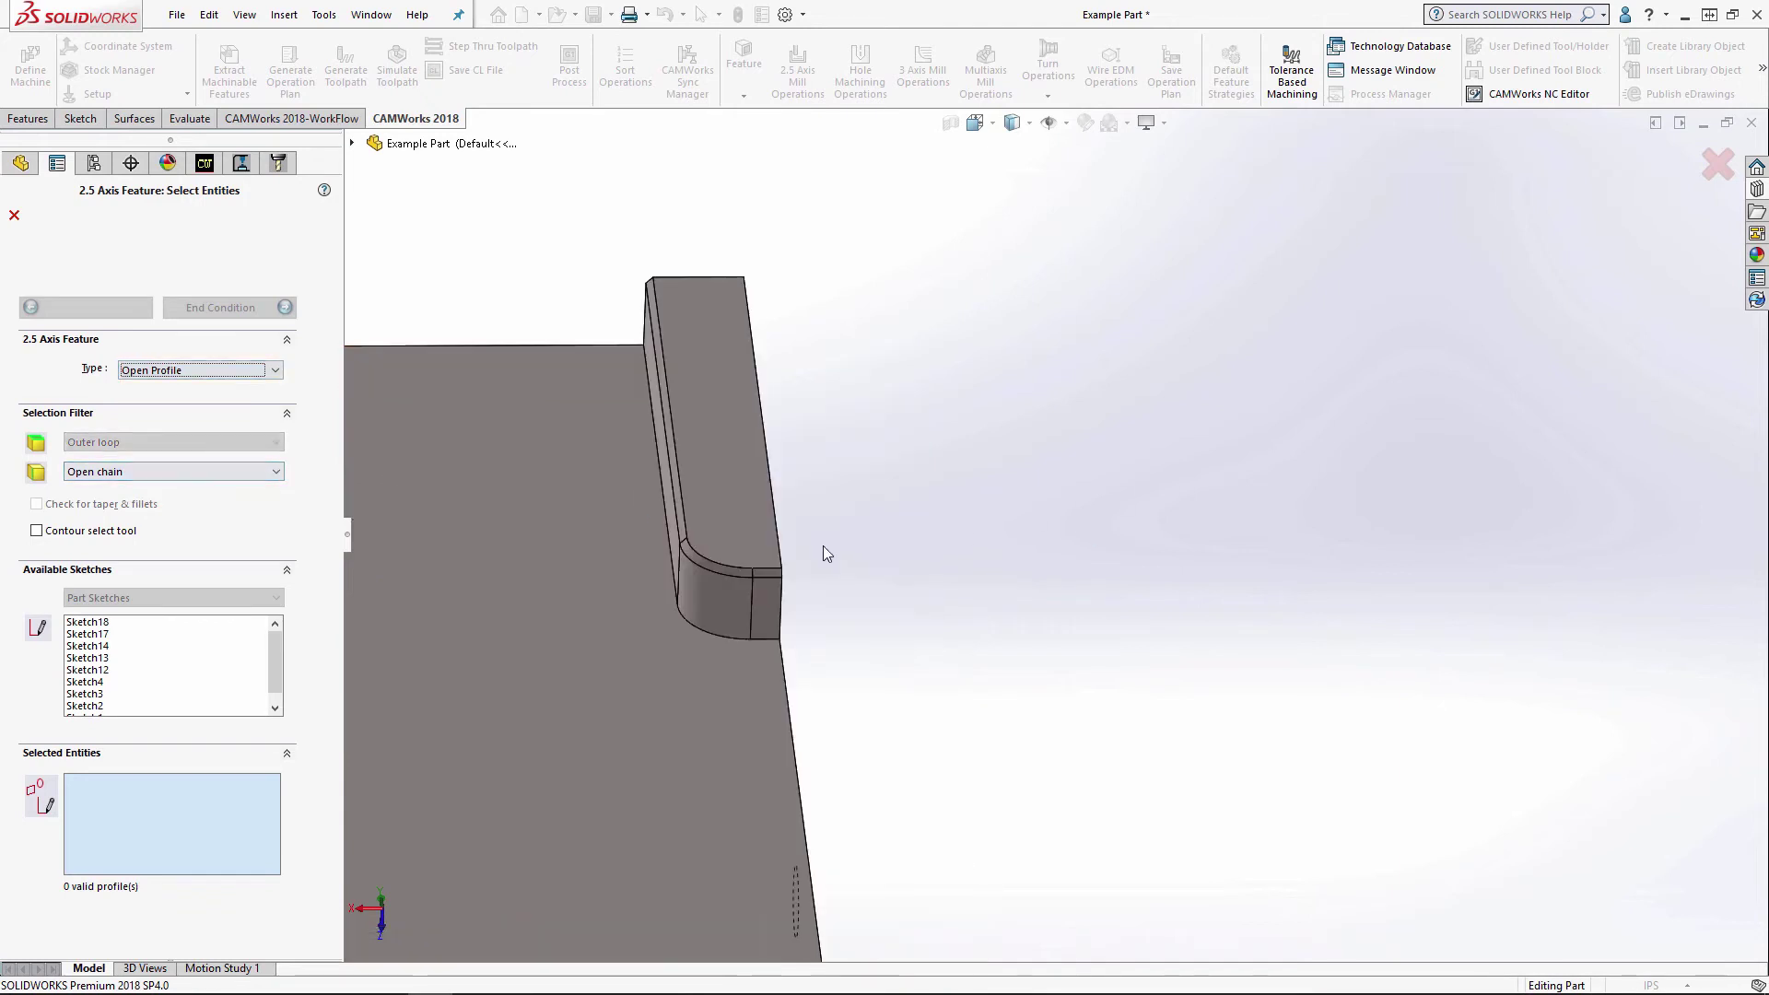
pyautogui.click(770, 573)
pyautogui.click(726, 565)
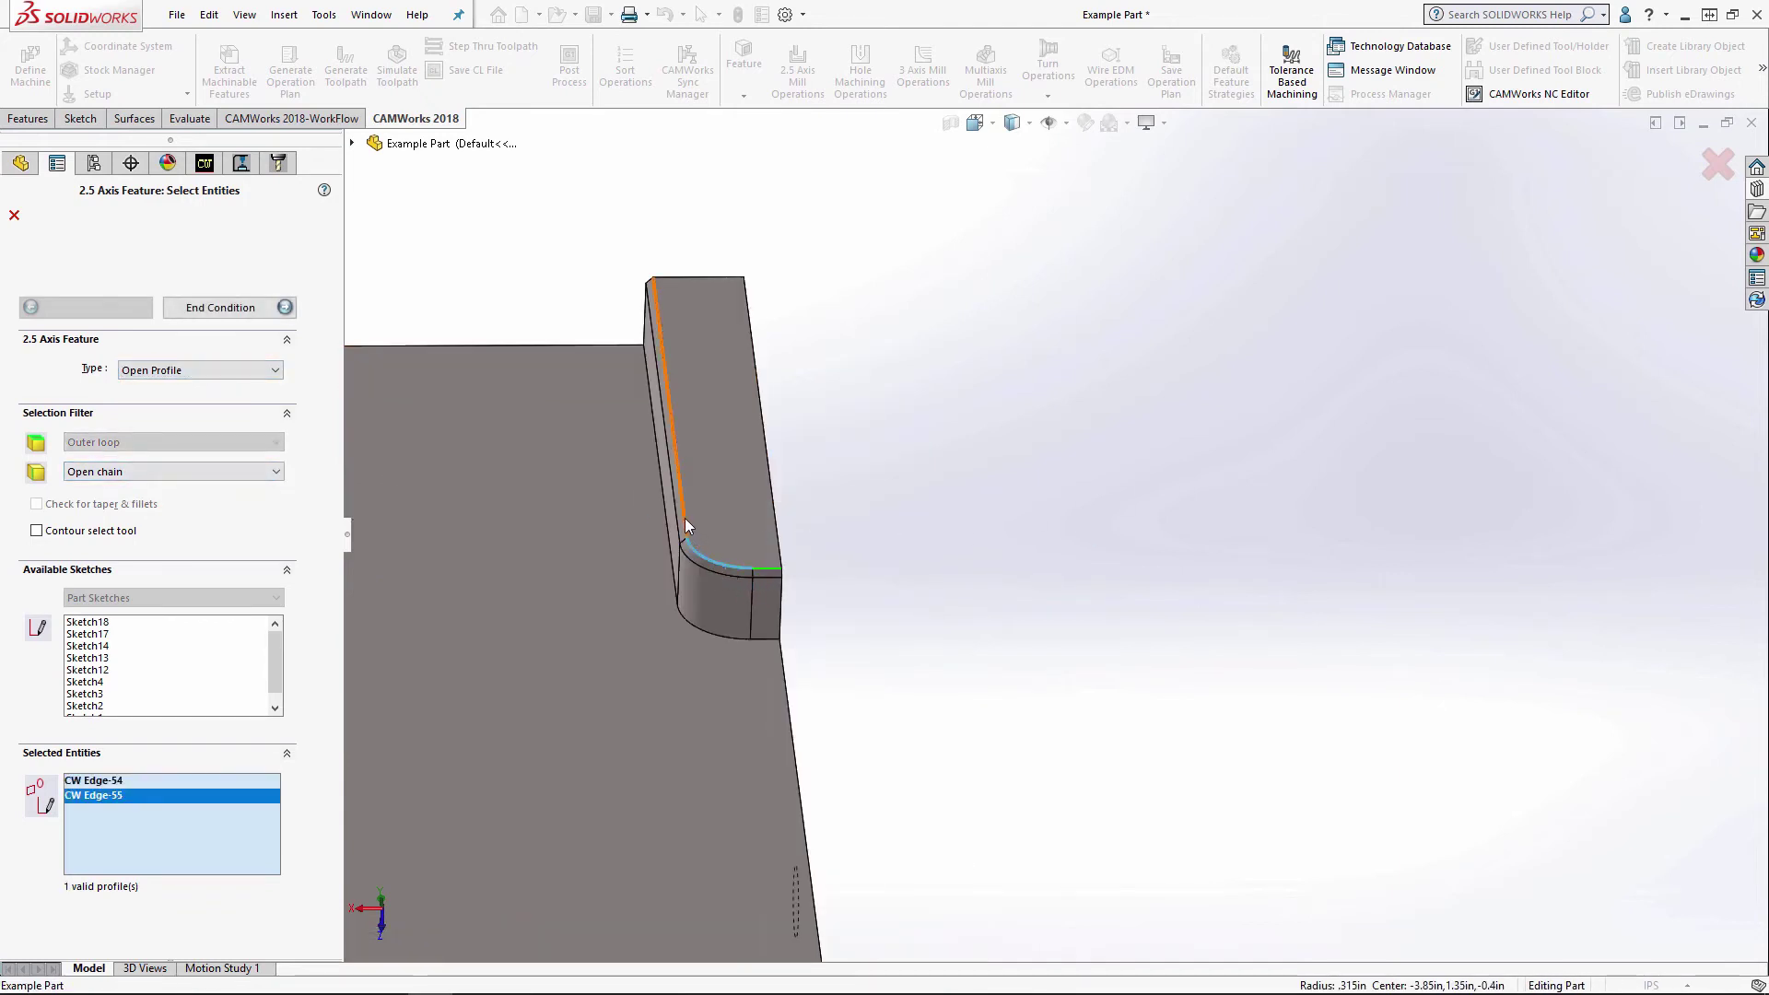
pyautogui.click(684, 517)
# - Give the tab's open profile a Blind end condition with the Finish strategy and create the feature
pyautogui.scroll(5, 885, 566)
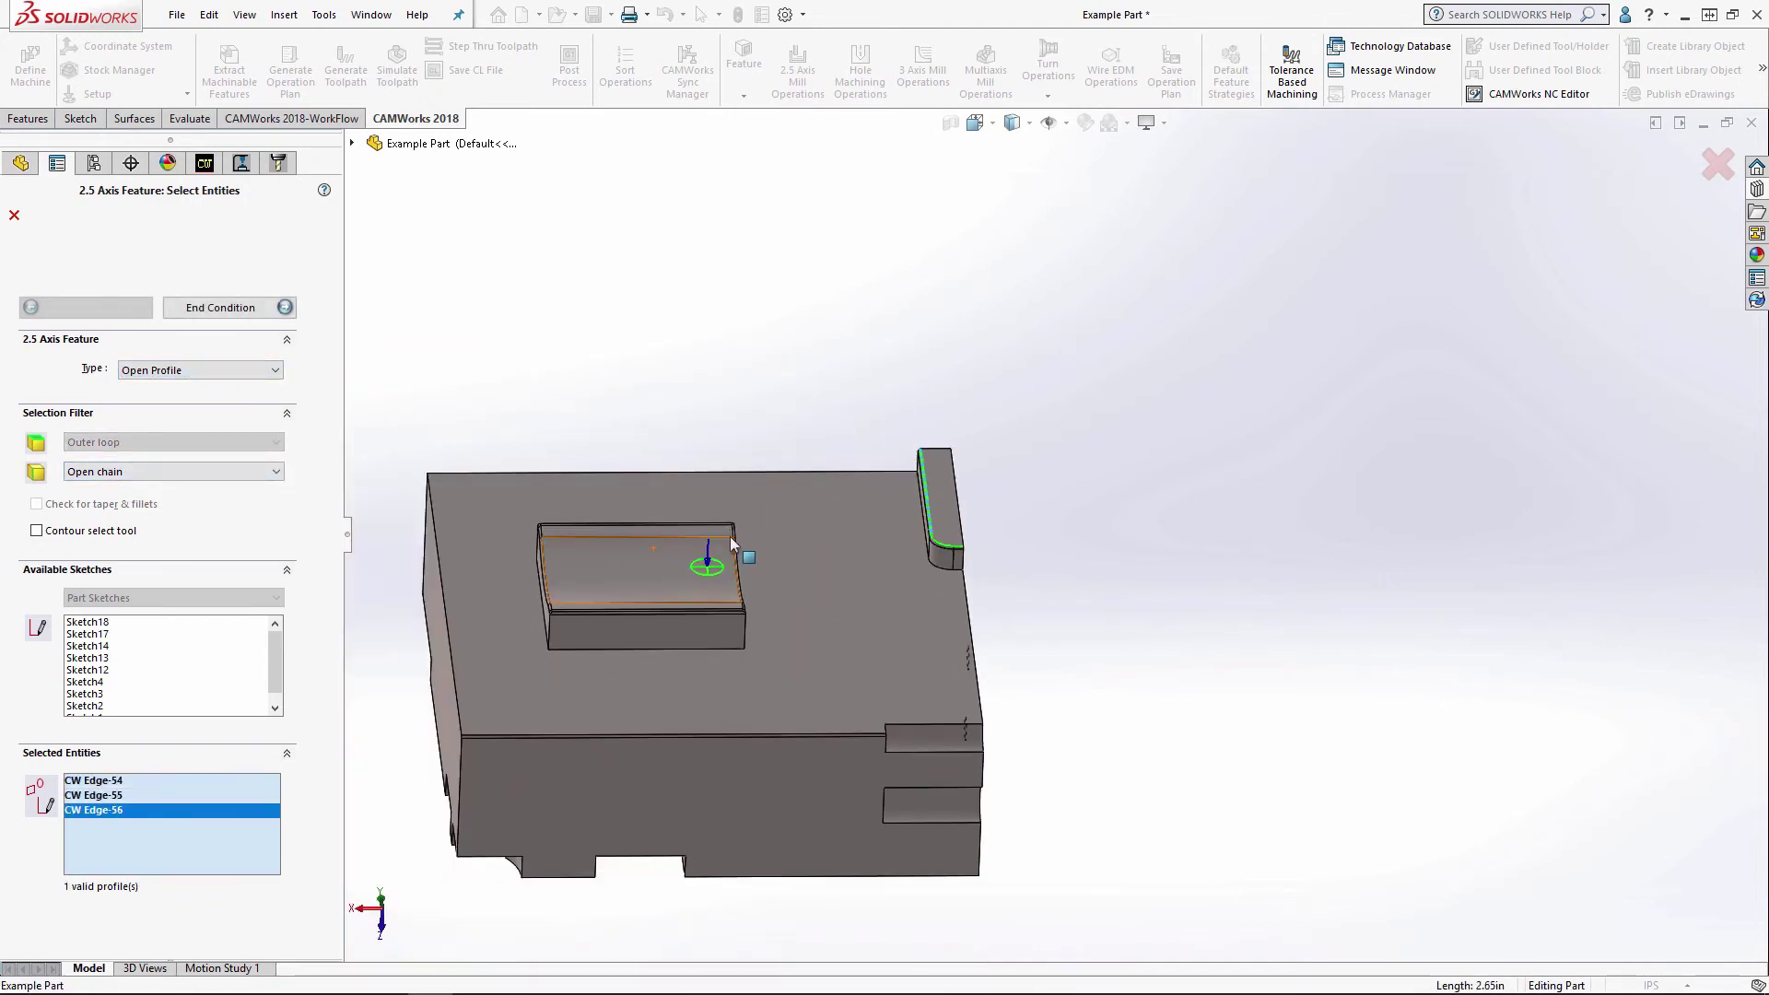
pyautogui.scroll(-3, 731, 535)
pyautogui.moveTo(1230, 671); pyautogui.dragTo(1225, 707, button='middle')
pyautogui.scroll(-1, 1274, 466)
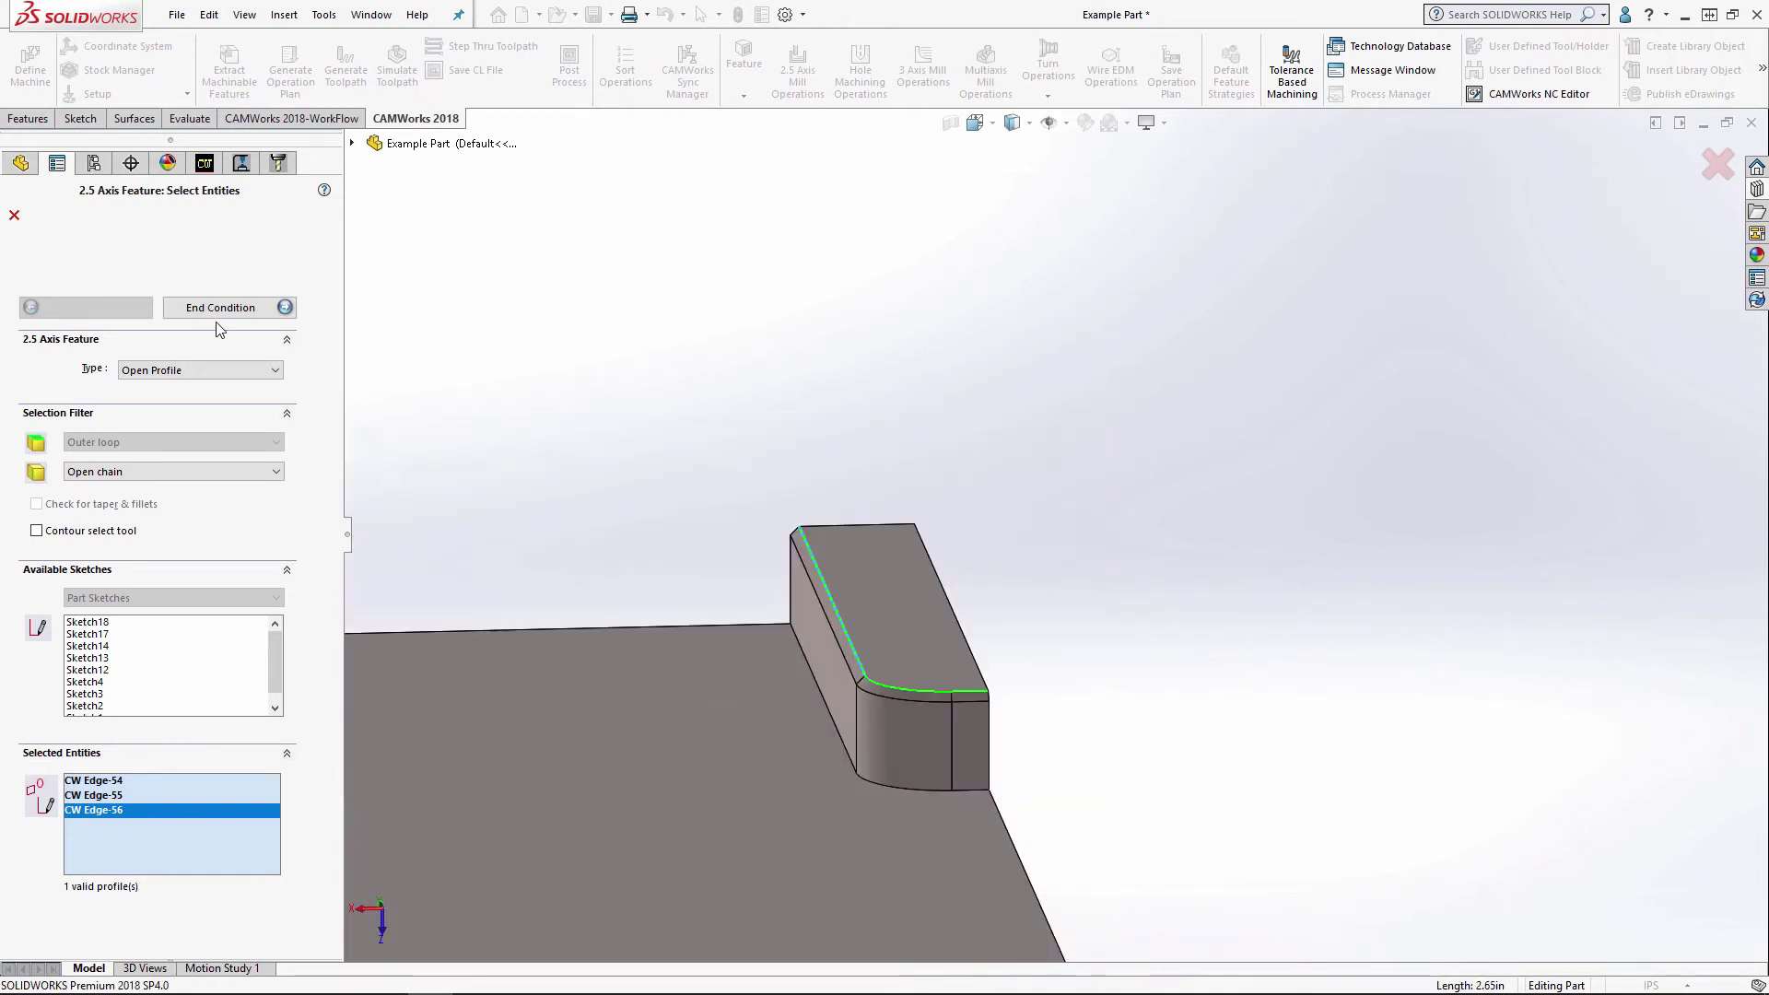
pyautogui.click(223, 311)
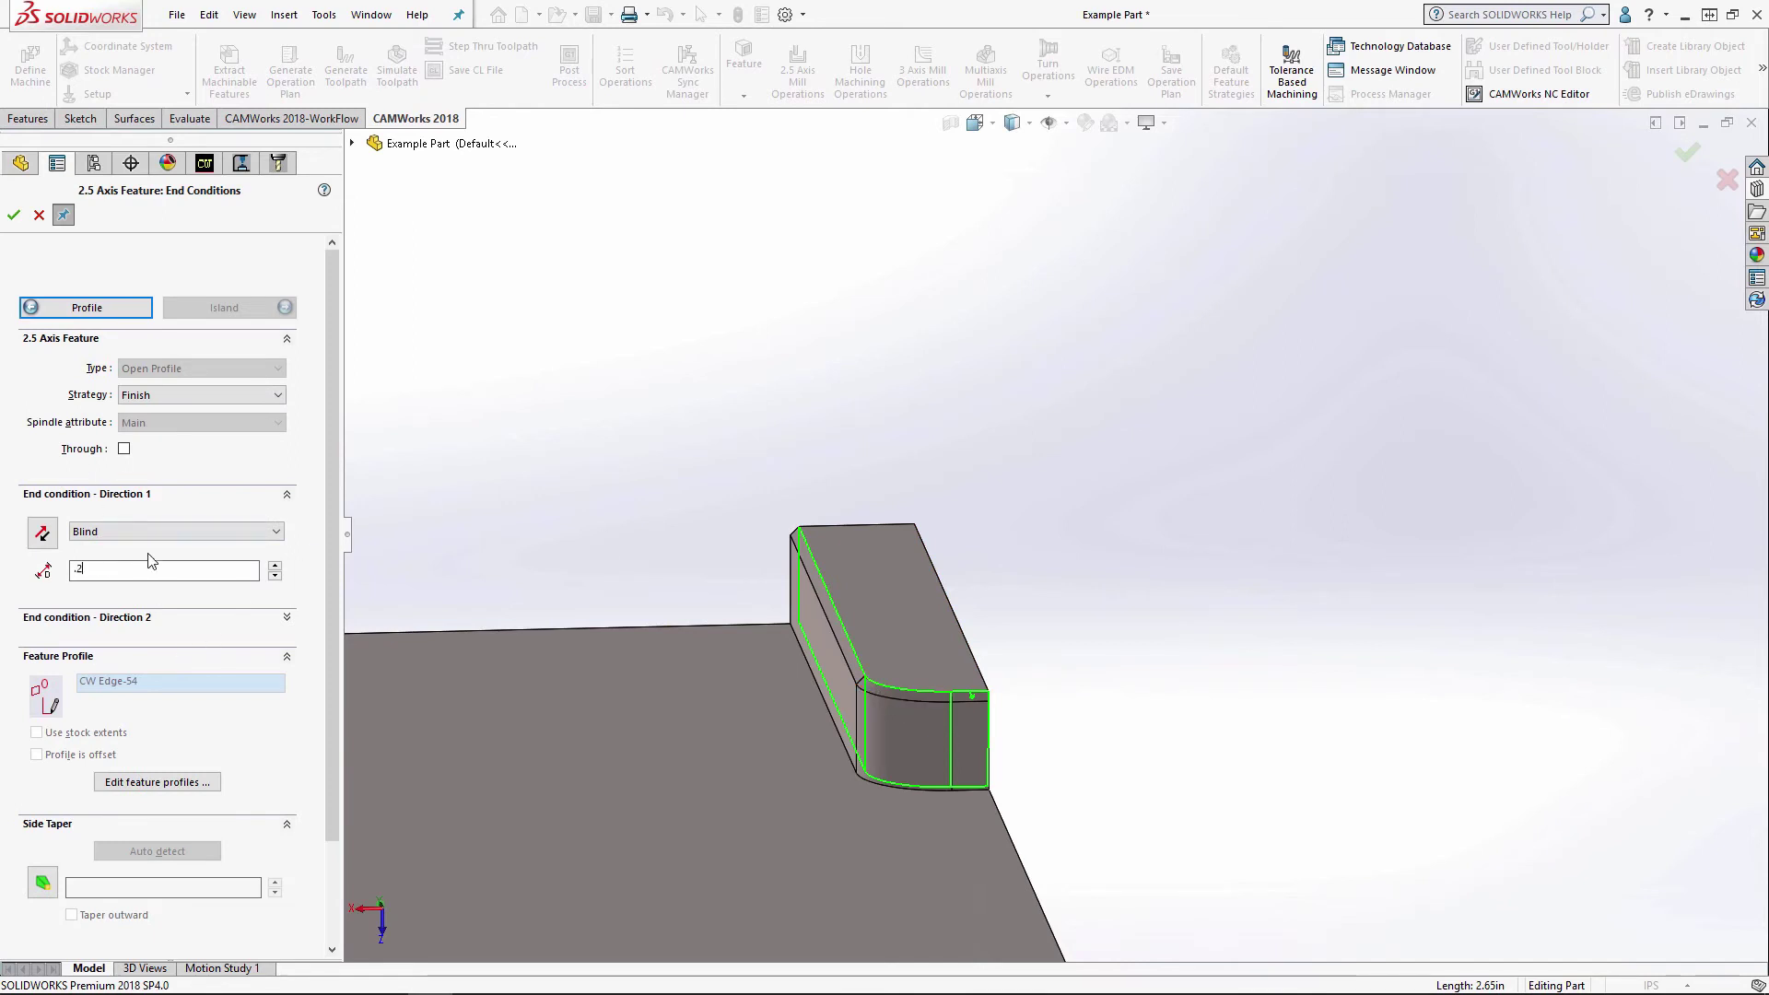
pyautogui.click(12, 215)
# - Start a Curve Feature and select the five outer edge segments along one curved side of the raised pad
pyautogui.scroll(-3, 1118, 606)
pyautogui.moveTo(1118, 606); pyautogui.dragTo(1037, 650, button='middle')
pyautogui.scroll(-1, 1078, 468)
pyautogui.click(201, 370)
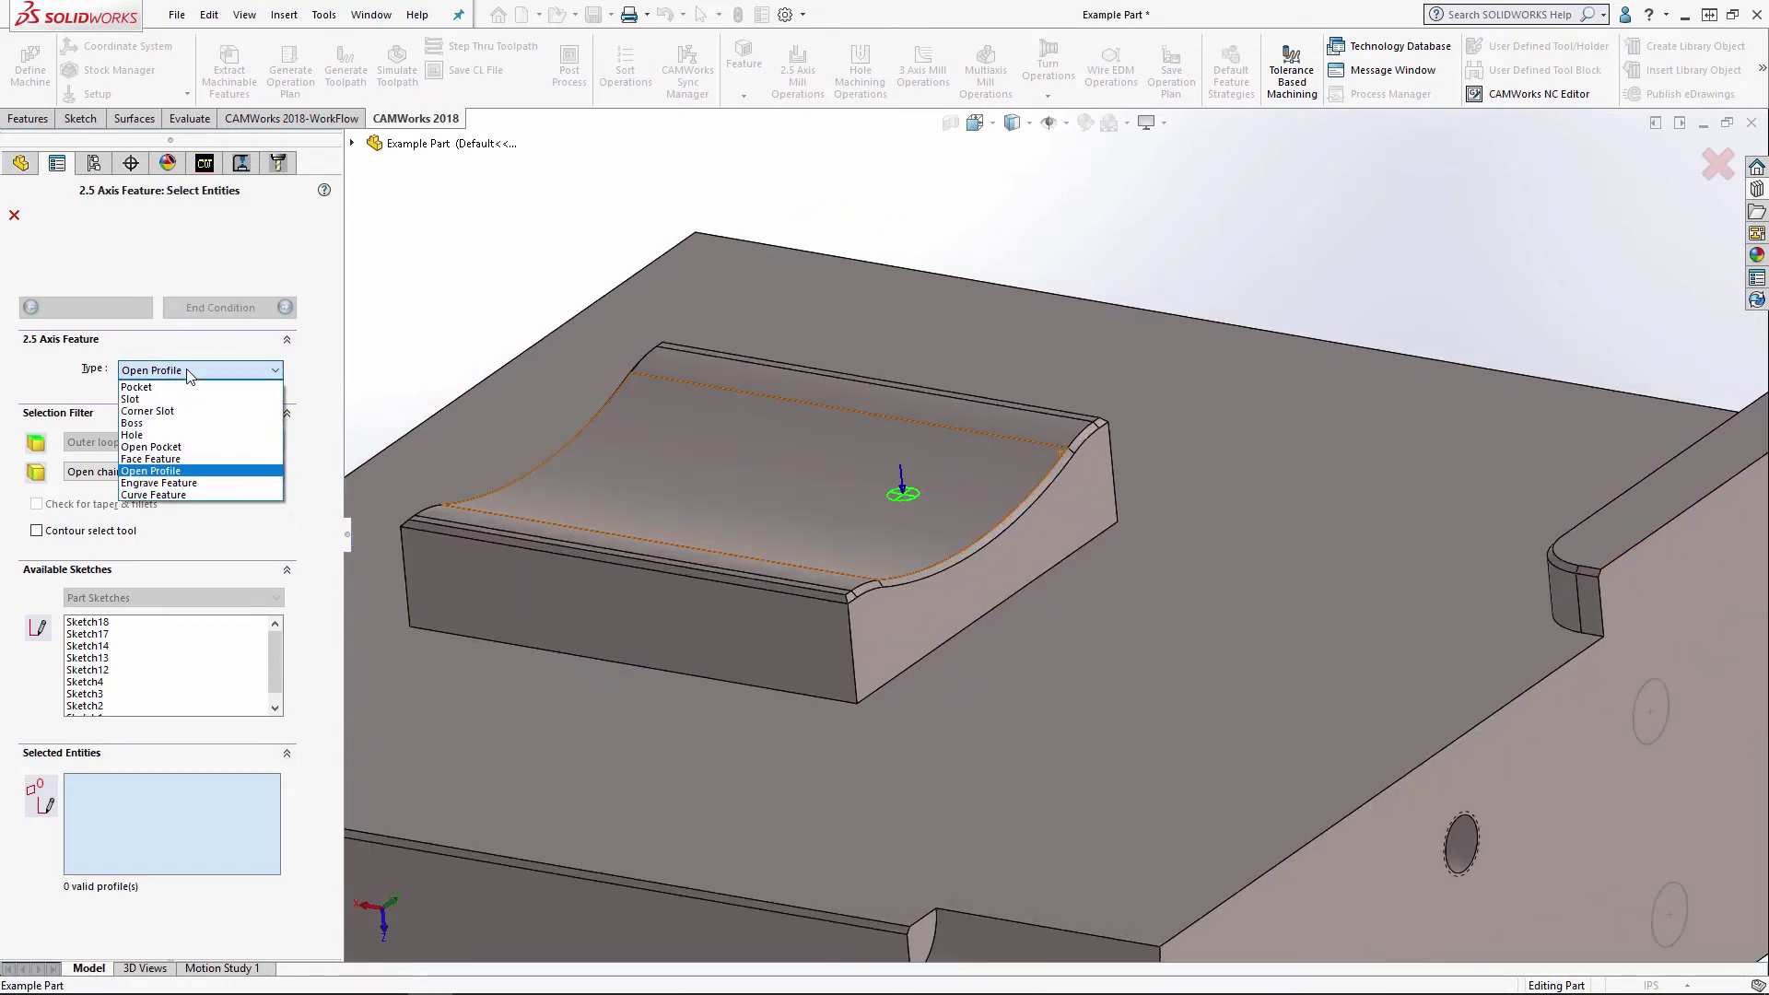
pyautogui.click(159, 495)
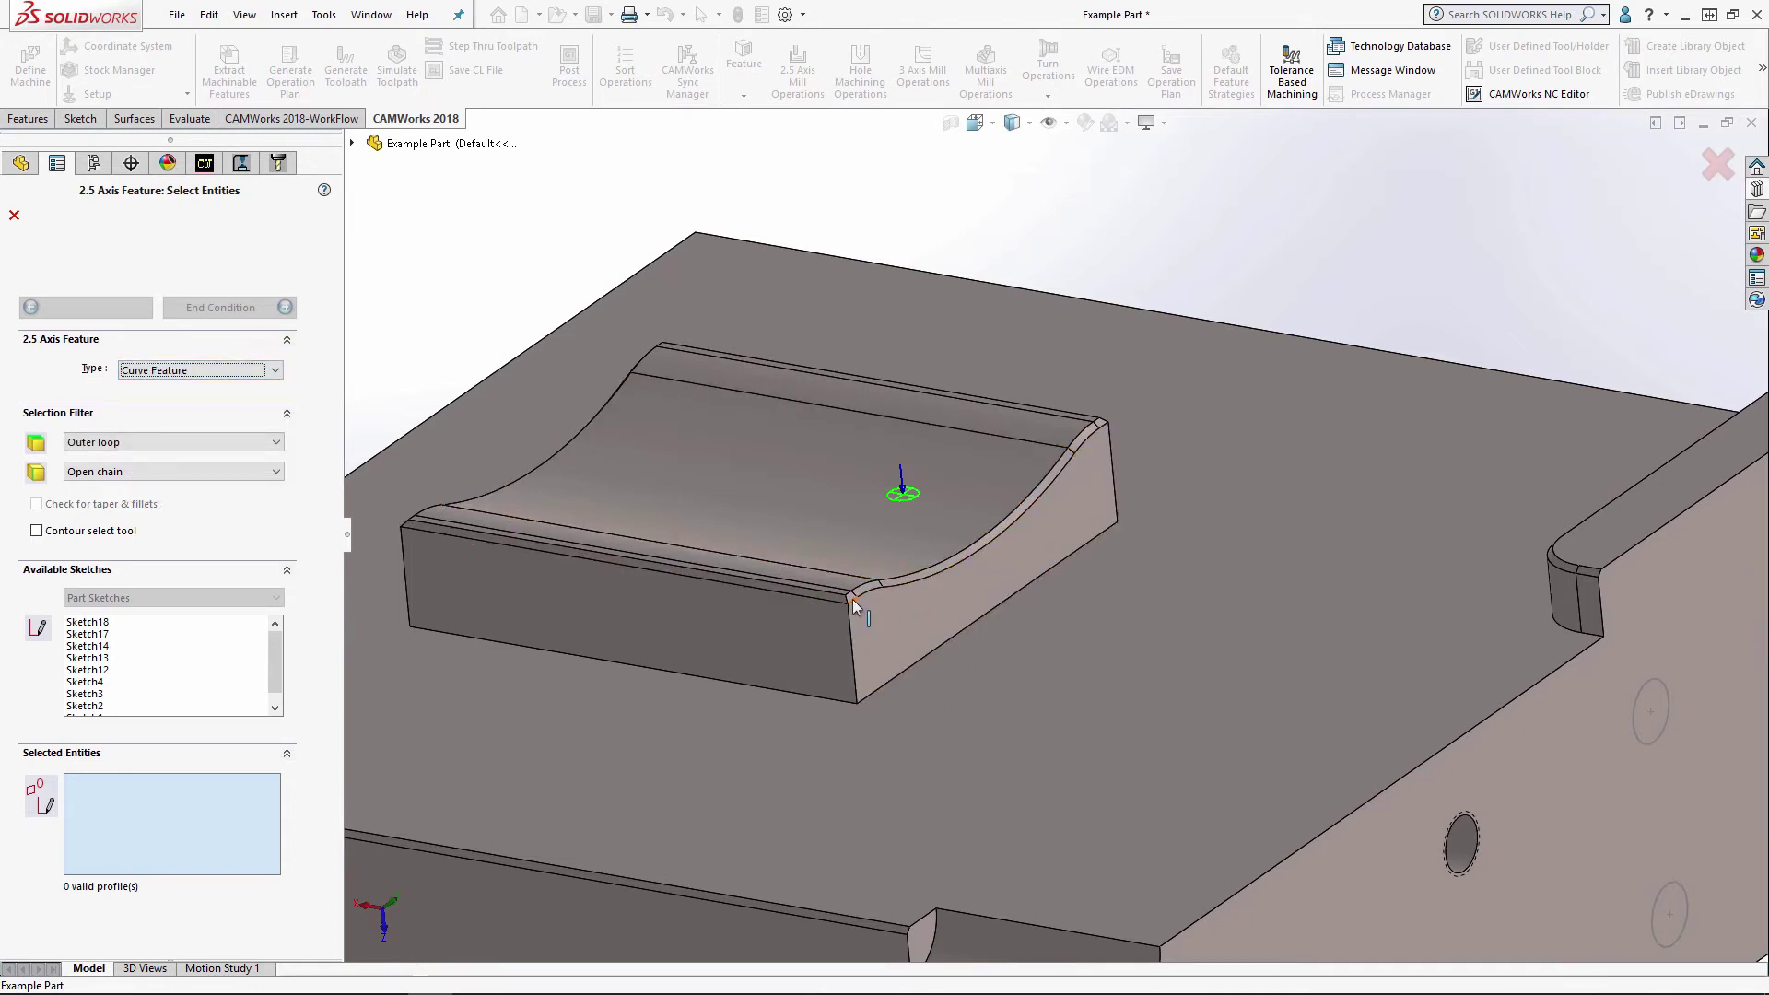
pyautogui.click(853, 599)
pyautogui.click(868, 592)
pyautogui.click(1094, 437)
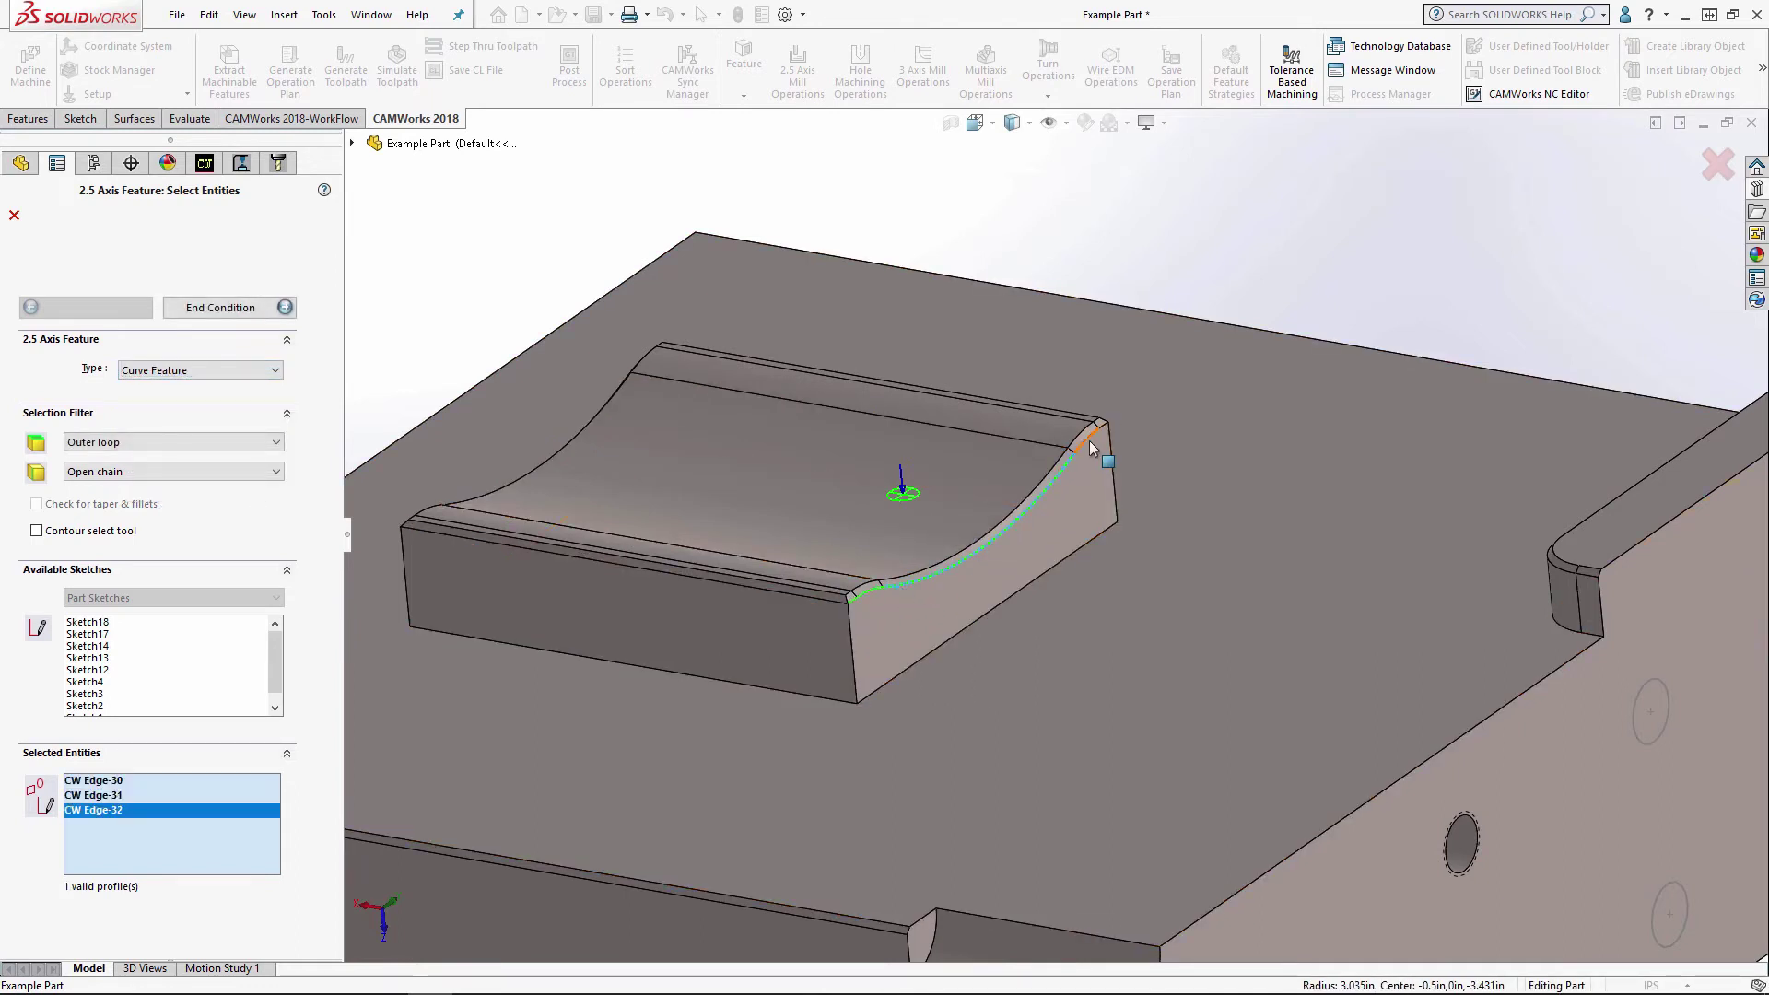
pyautogui.click(1098, 440)
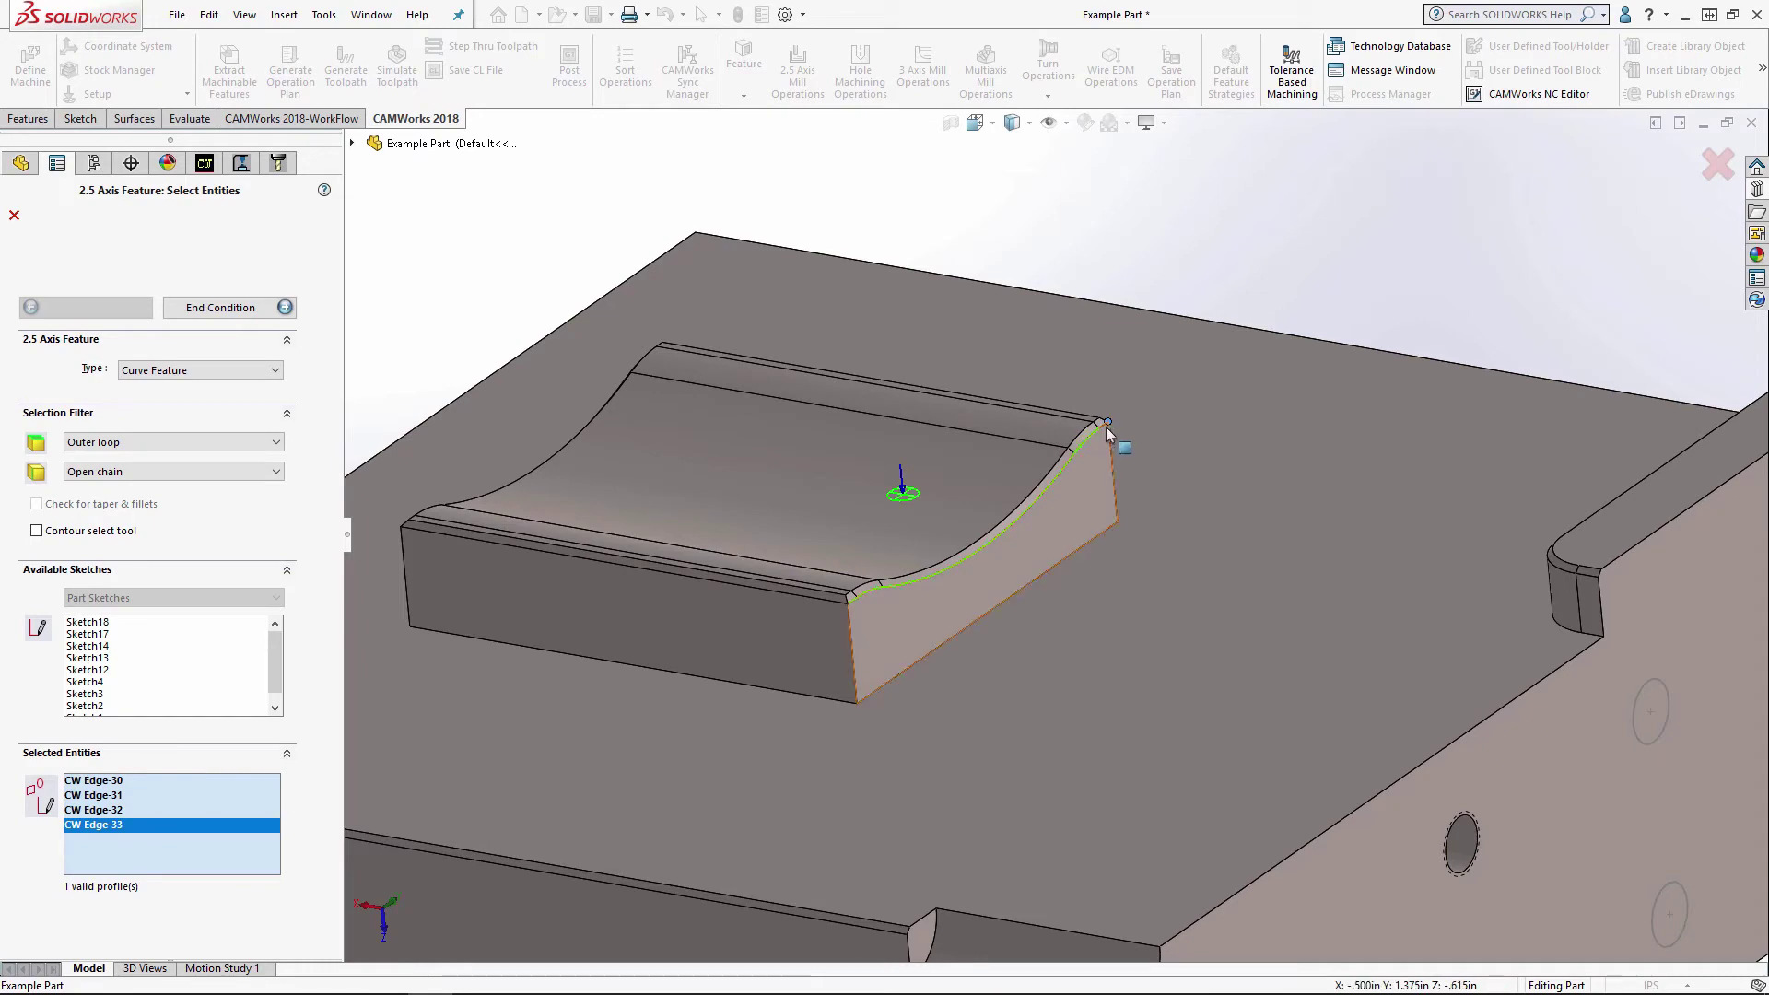
pyautogui.click(1103, 433)
pyautogui.scroll(-5, 1092, 442)
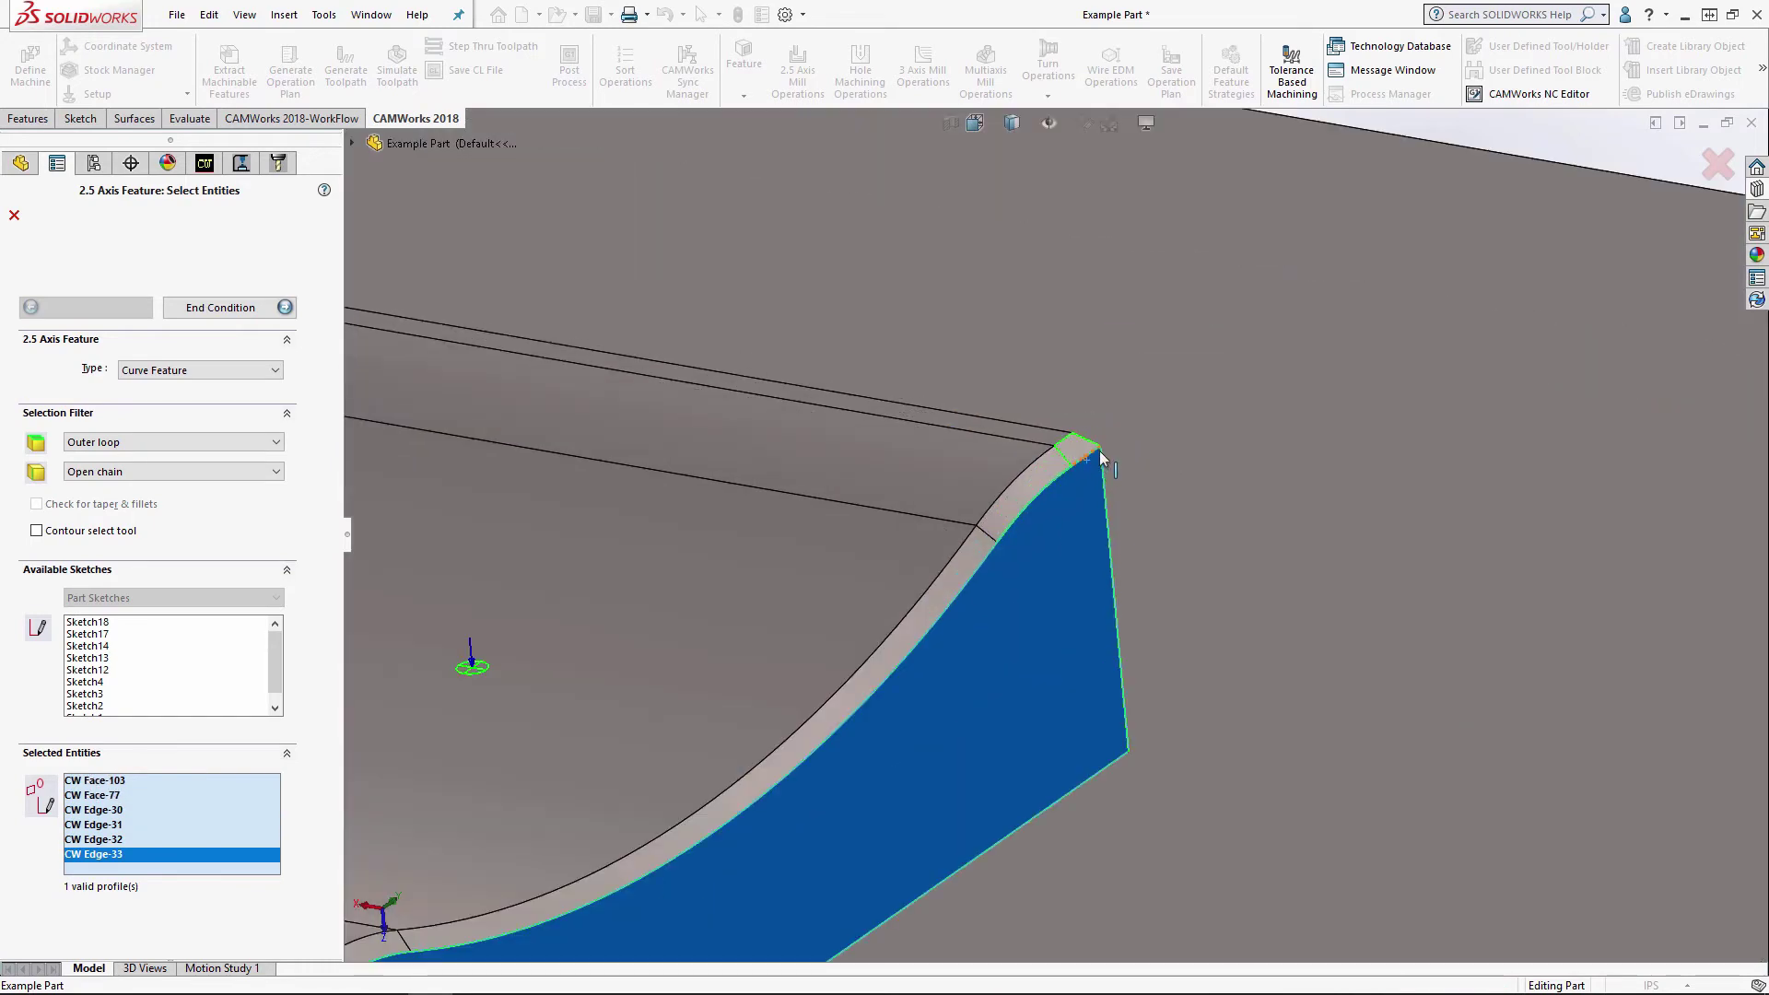
pyautogui.click(1089, 470)
pyautogui.click(1088, 465)
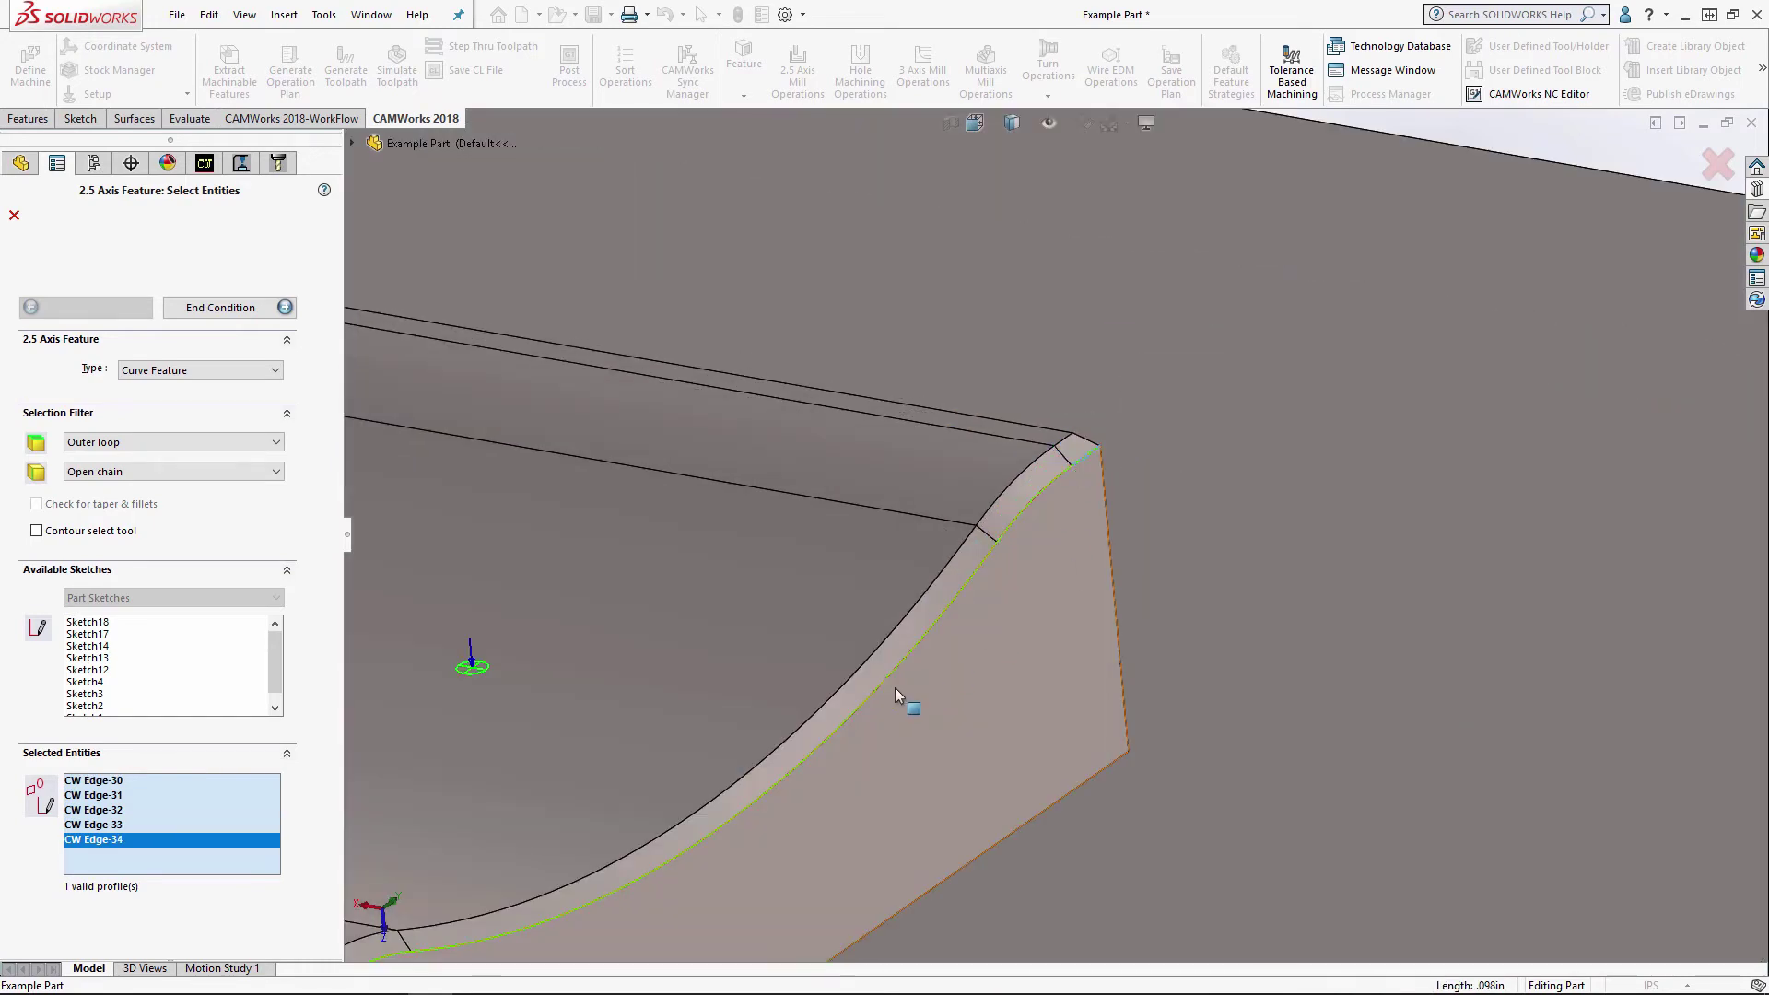
# - Add the pad's two straight outer edges and the opposite curved side to the curve feature, closing the profile around the pad
pyautogui.scroll(3, 682, 719)
pyautogui.click(789, 738)
pyautogui.scroll(3, 600, 596)
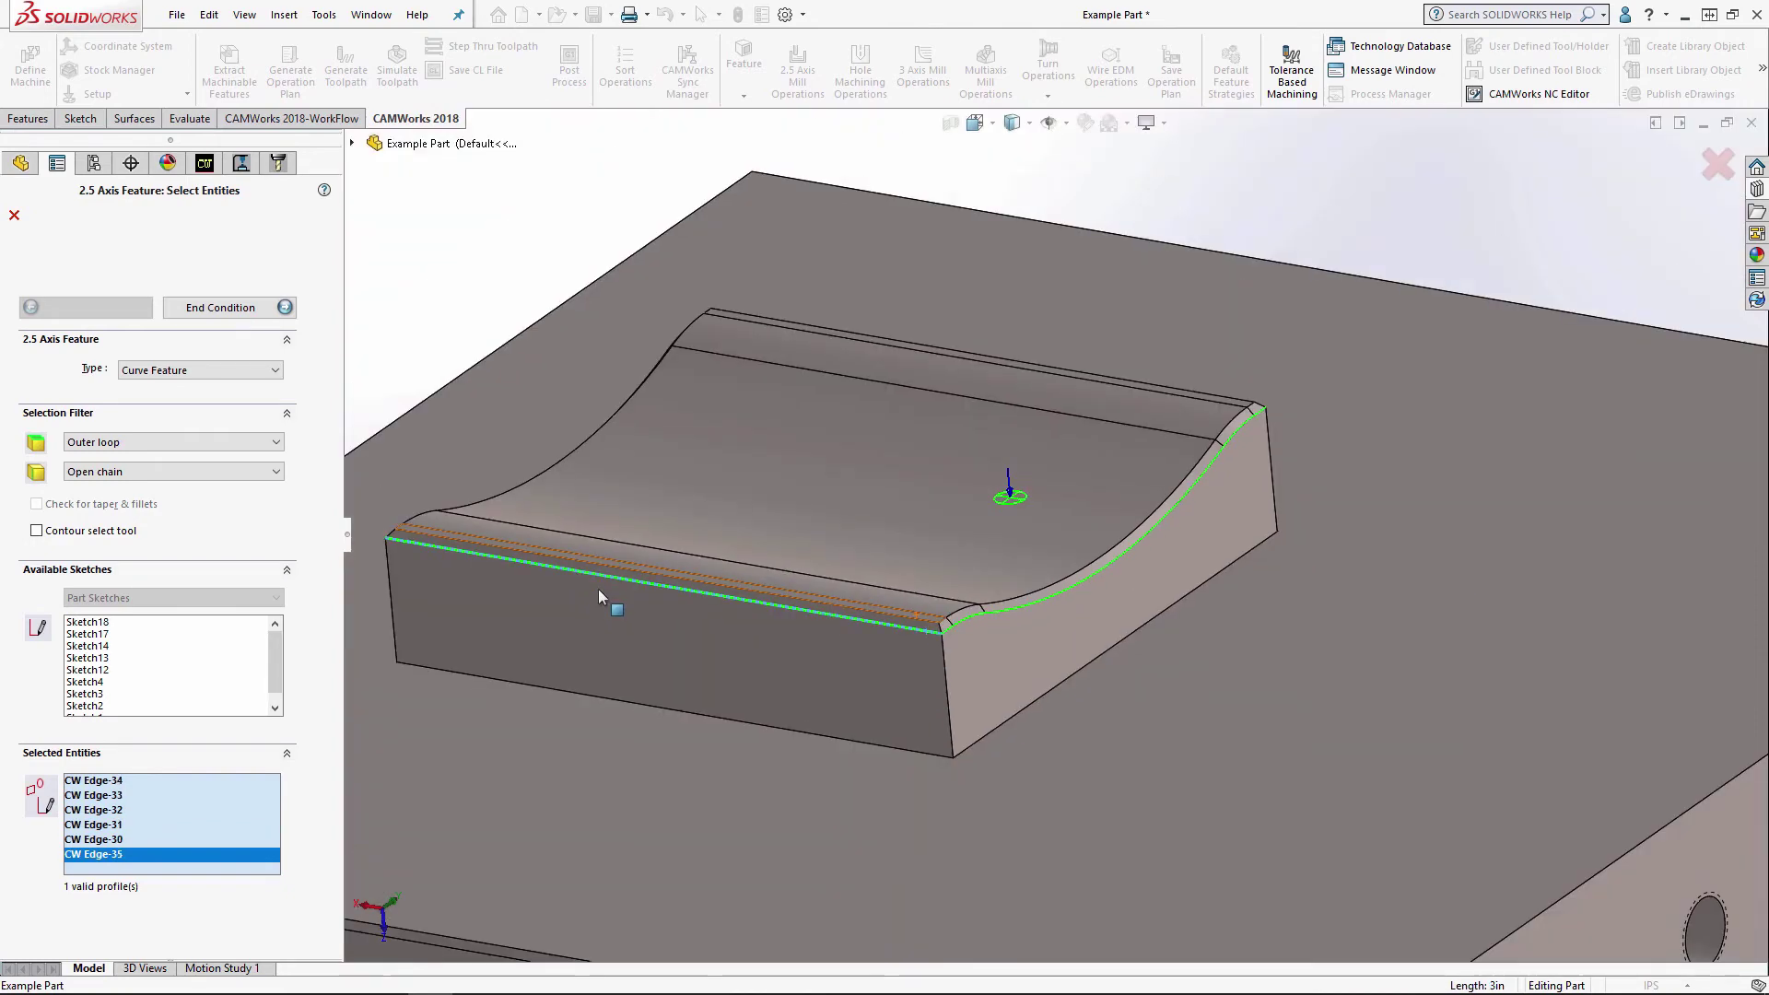
pyautogui.moveTo(600, 596); pyautogui.dragTo(811, 764, button='middle')
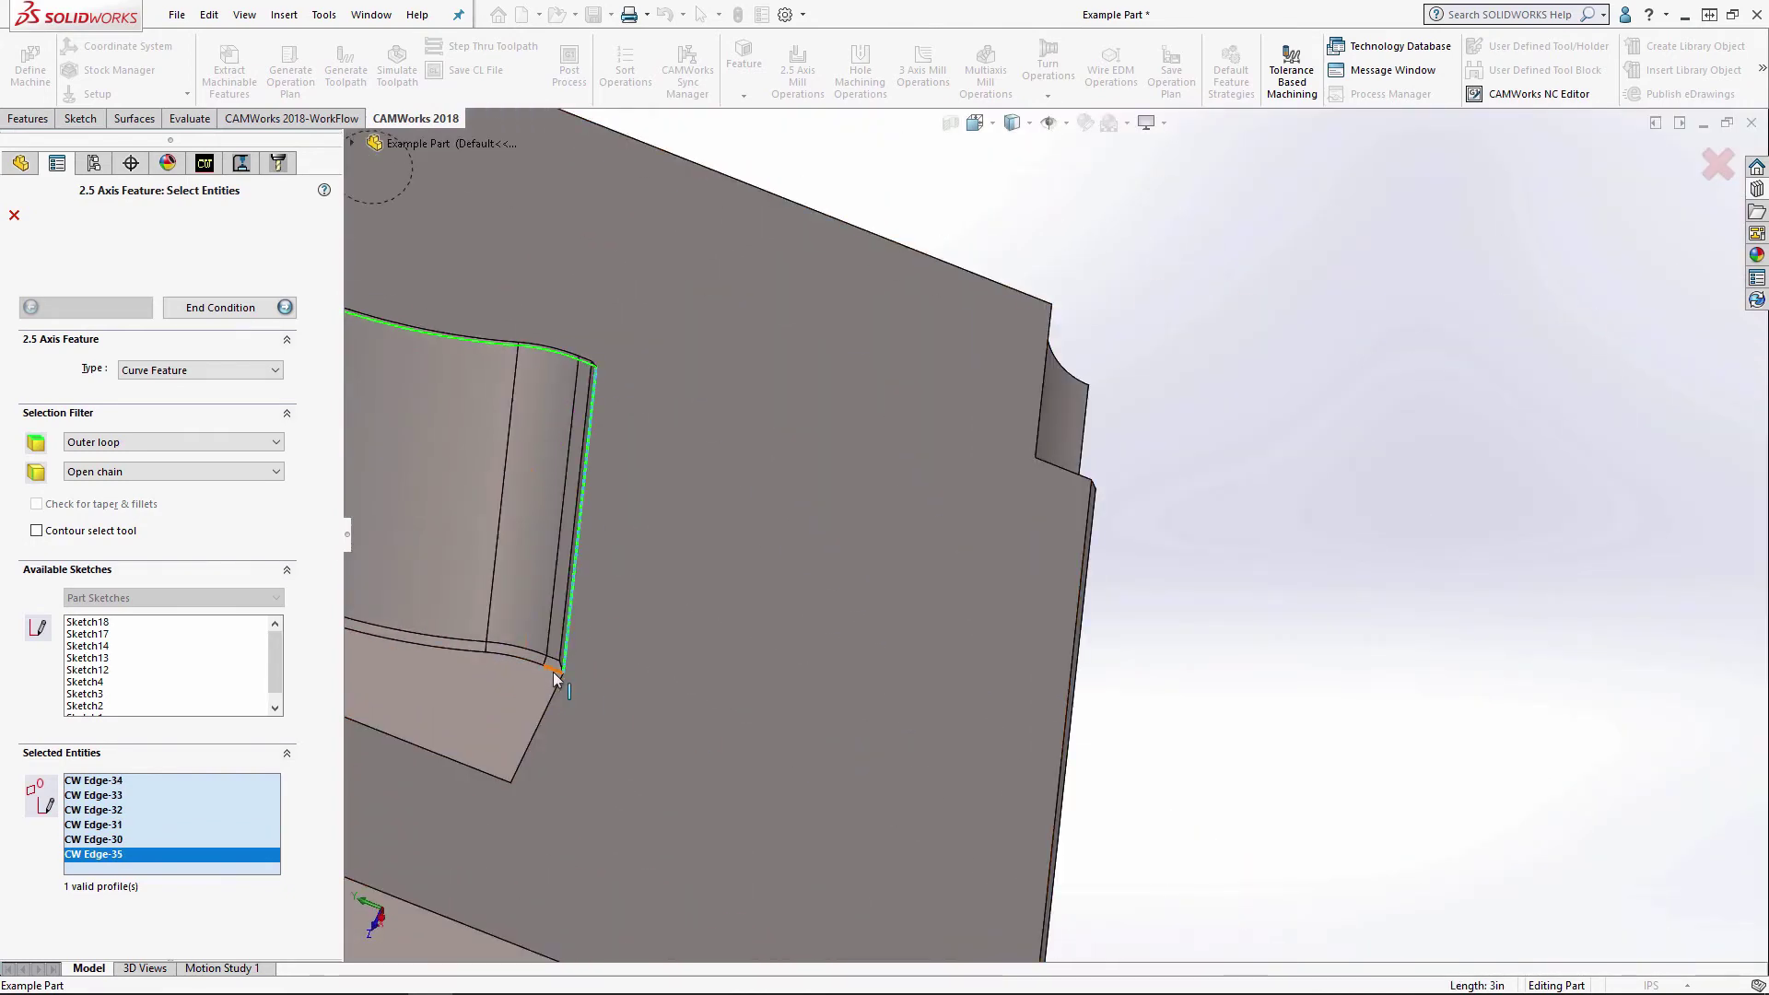
pyautogui.click(553, 670)
pyautogui.click(519, 655)
pyautogui.click(455, 651)
pyautogui.scroll(5, 417, 474)
pyautogui.scroll(-5, 744, 518)
pyautogui.click(747, 554)
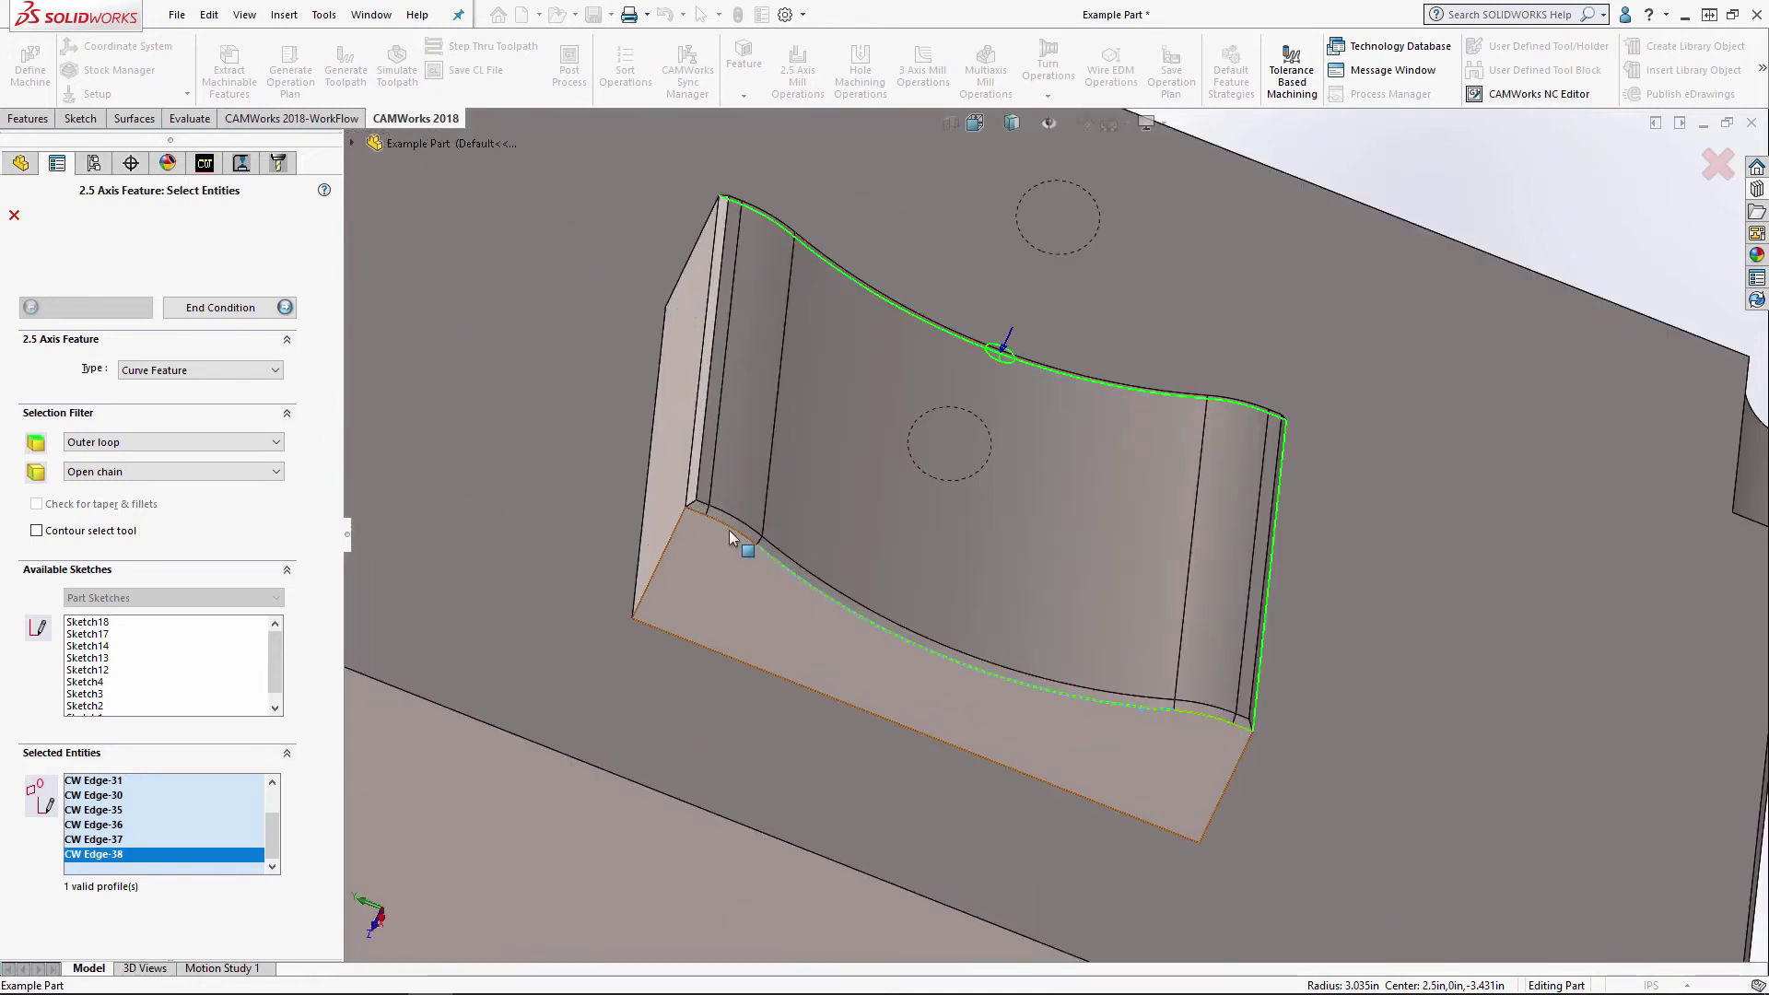
pyautogui.click(692, 510)
pyautogui.click(687, 490)
pyautogui.moveTo(886, 511); pyautogui.dragTo(848, 526, button='middle')
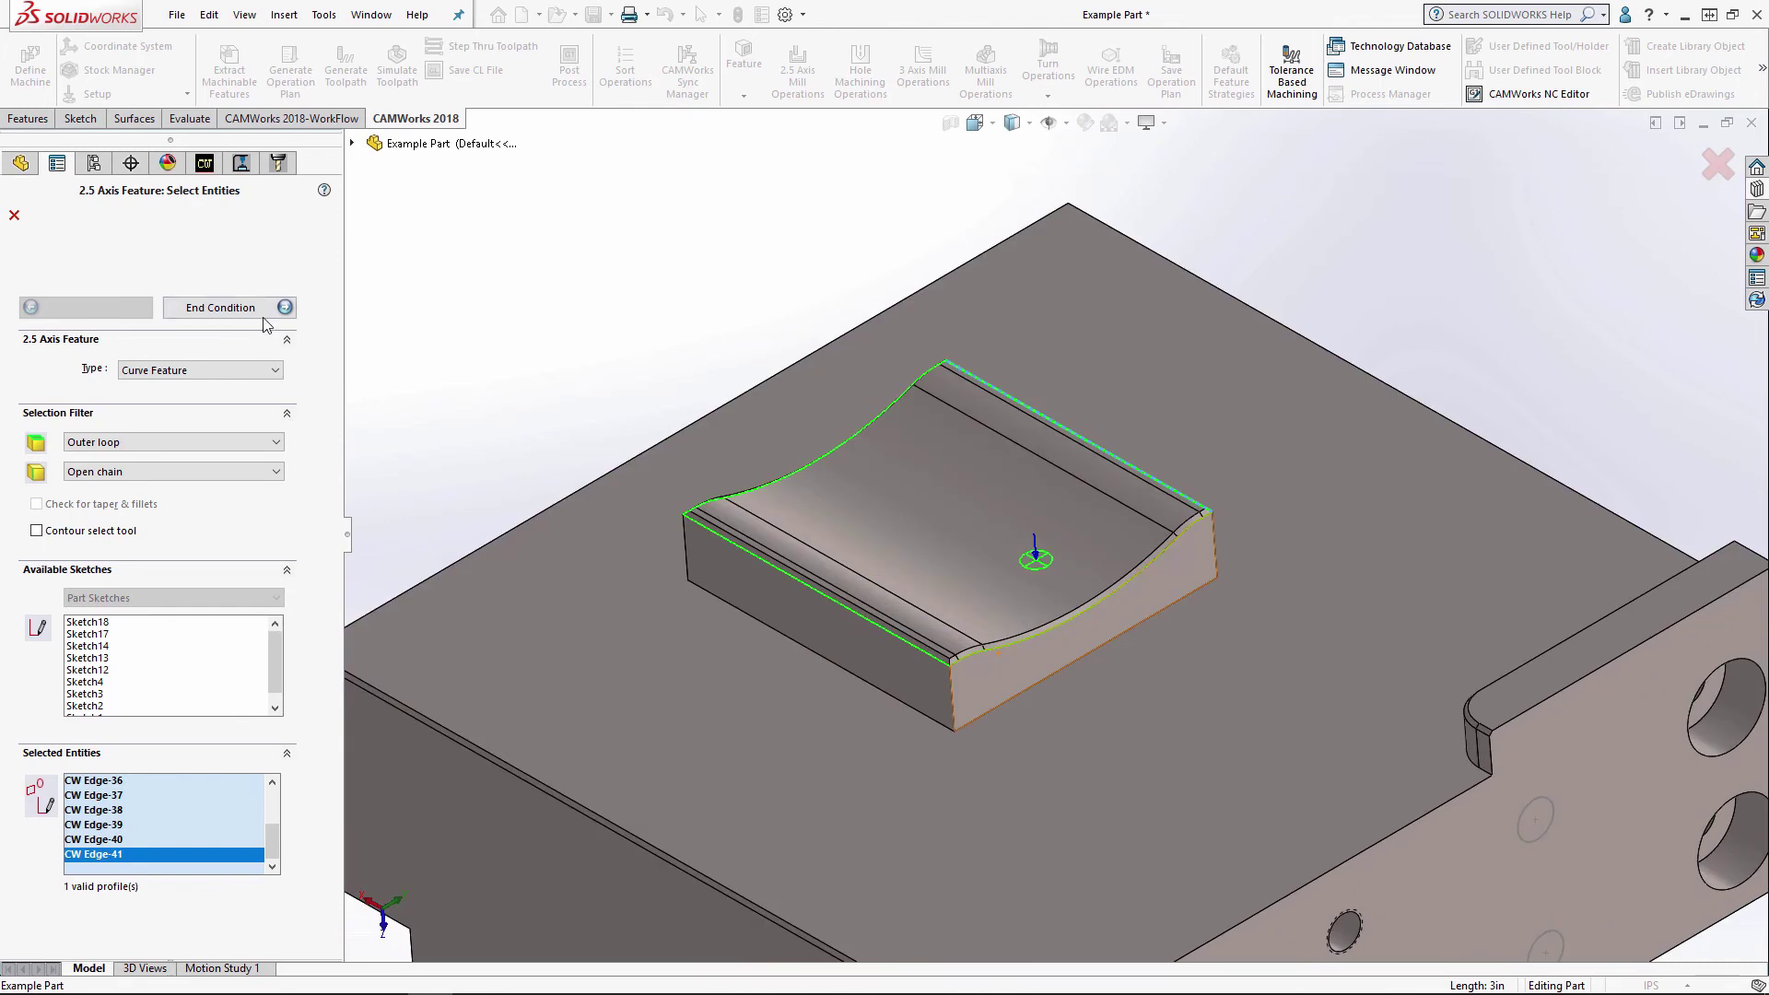
# - End the curve feature up to the narrow face along the pad's straight edge, create it with the Finish strategy and leave feature creation
pyautogui.click(239, 311)
pyautogui.click(934, 685)
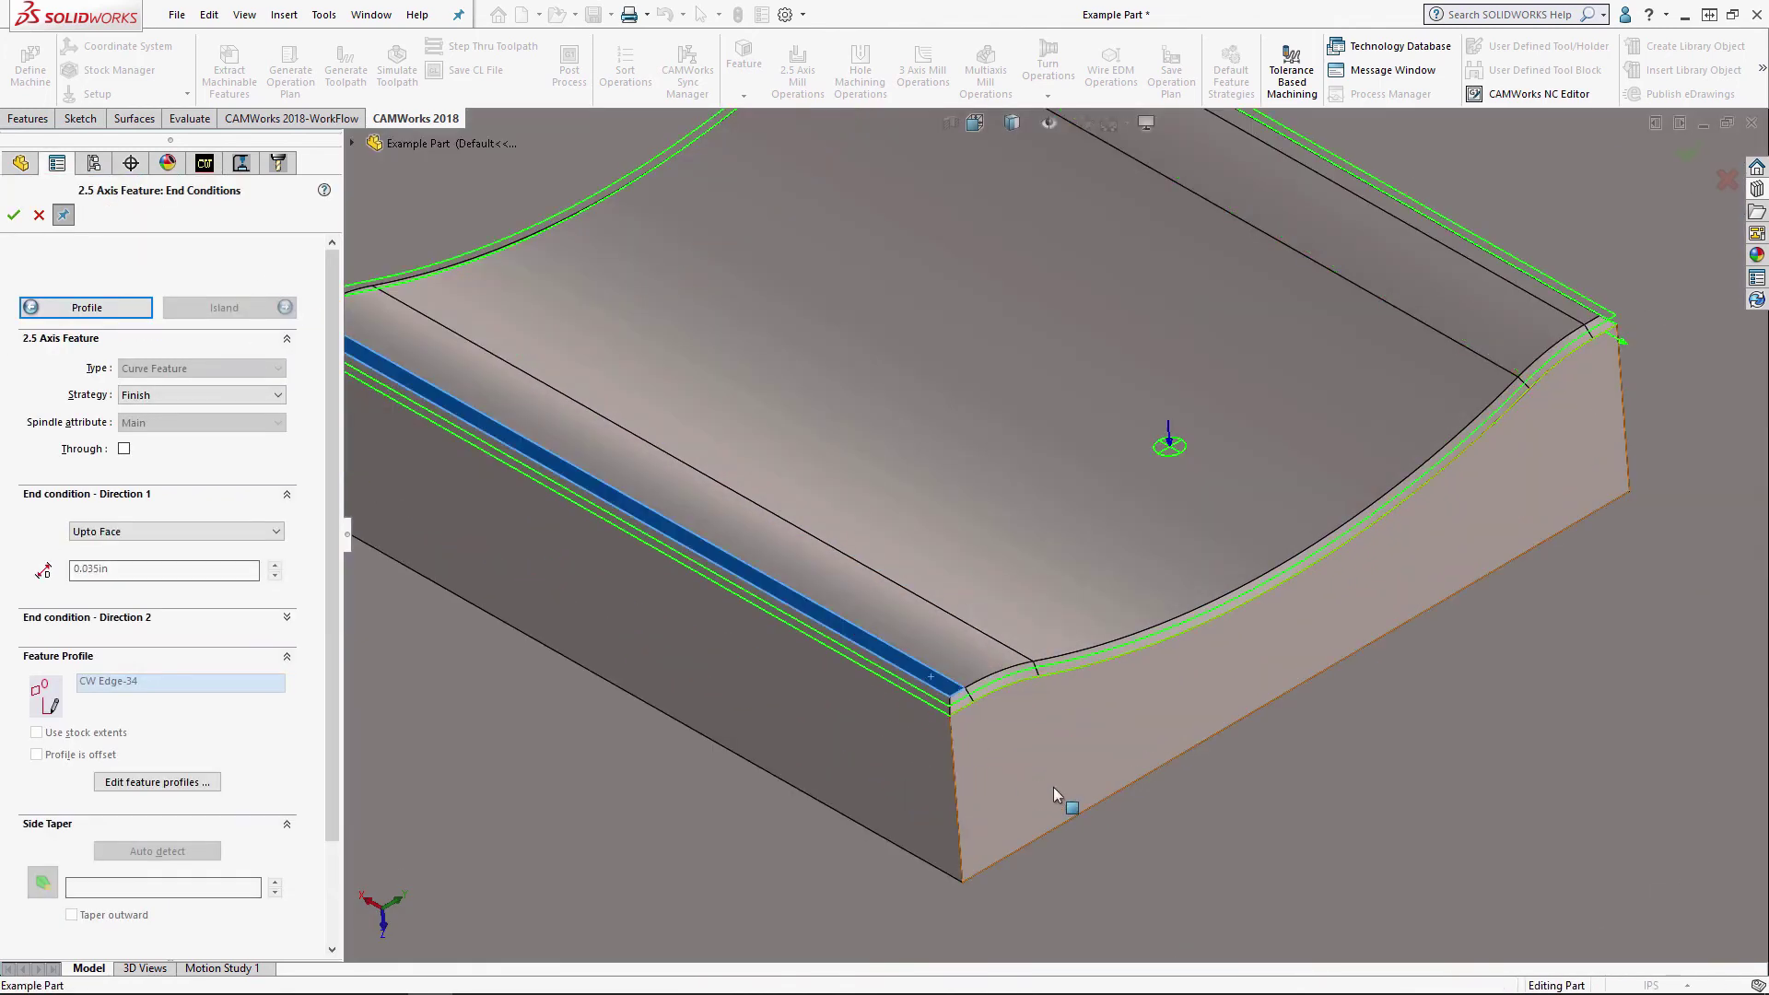
pyautogui.moveTo(1054, 793); pyautogui.dragTo(1168, 674, button='middle')
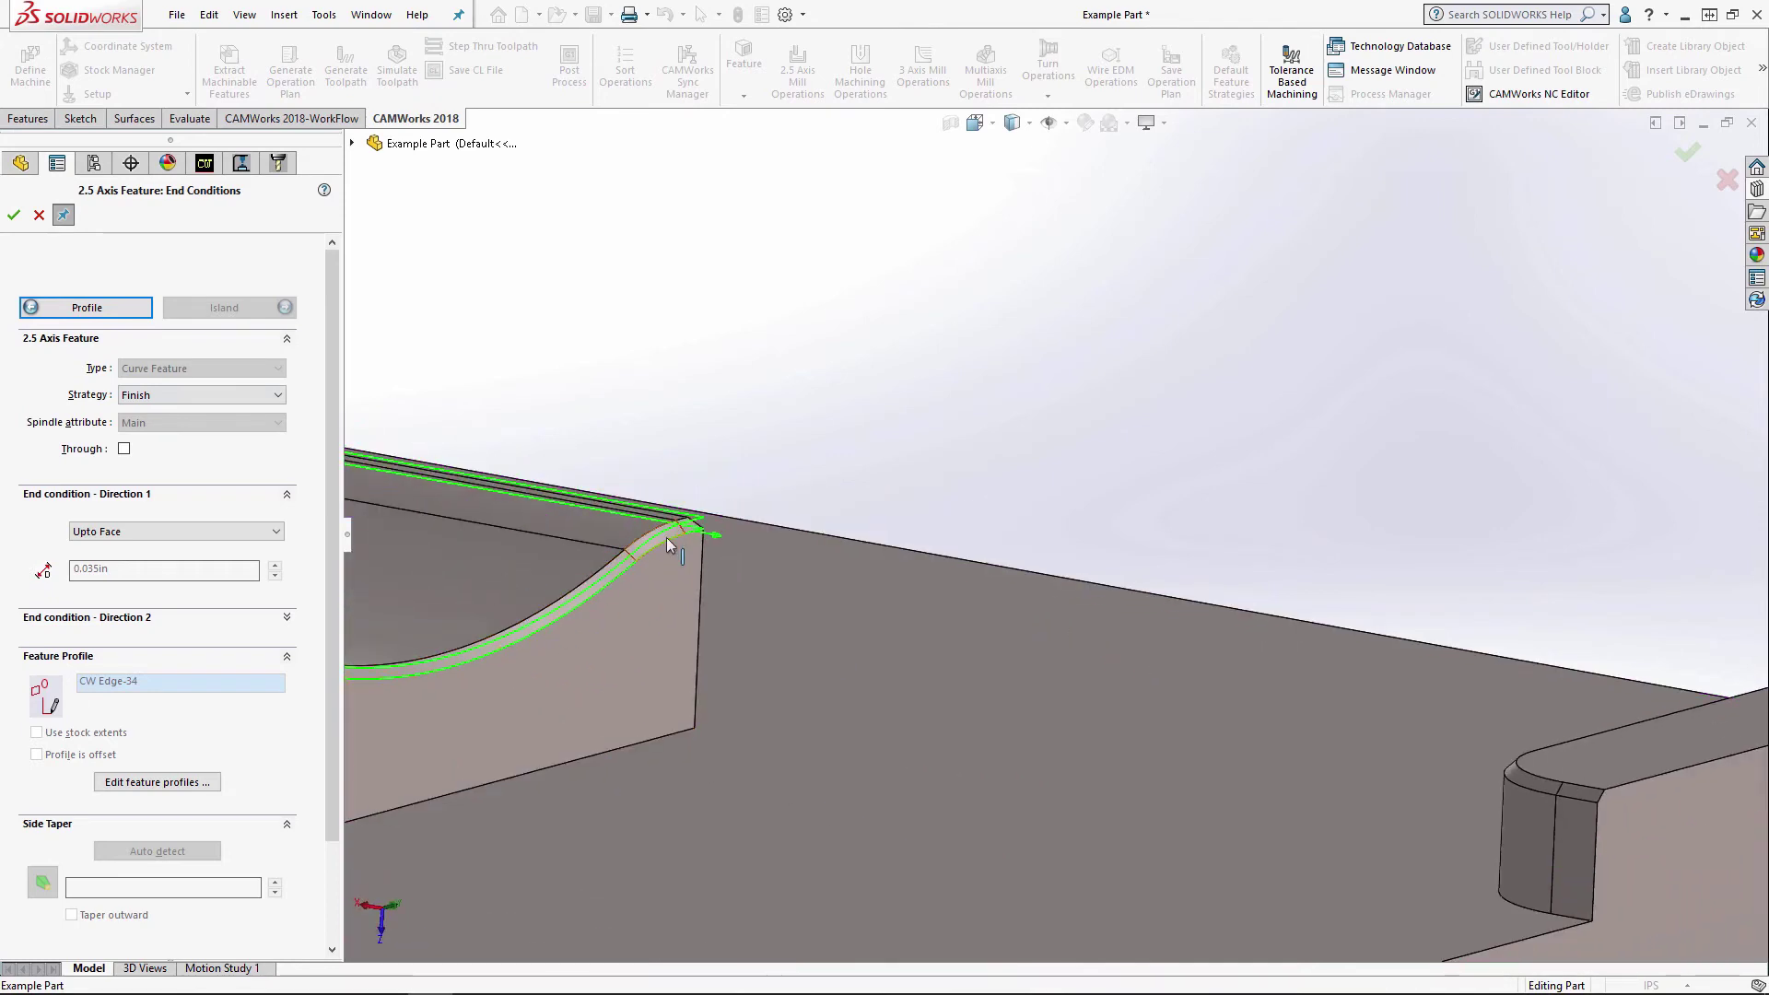
pyautogui.click(13, 215)
pyautogui.click(14, 216)
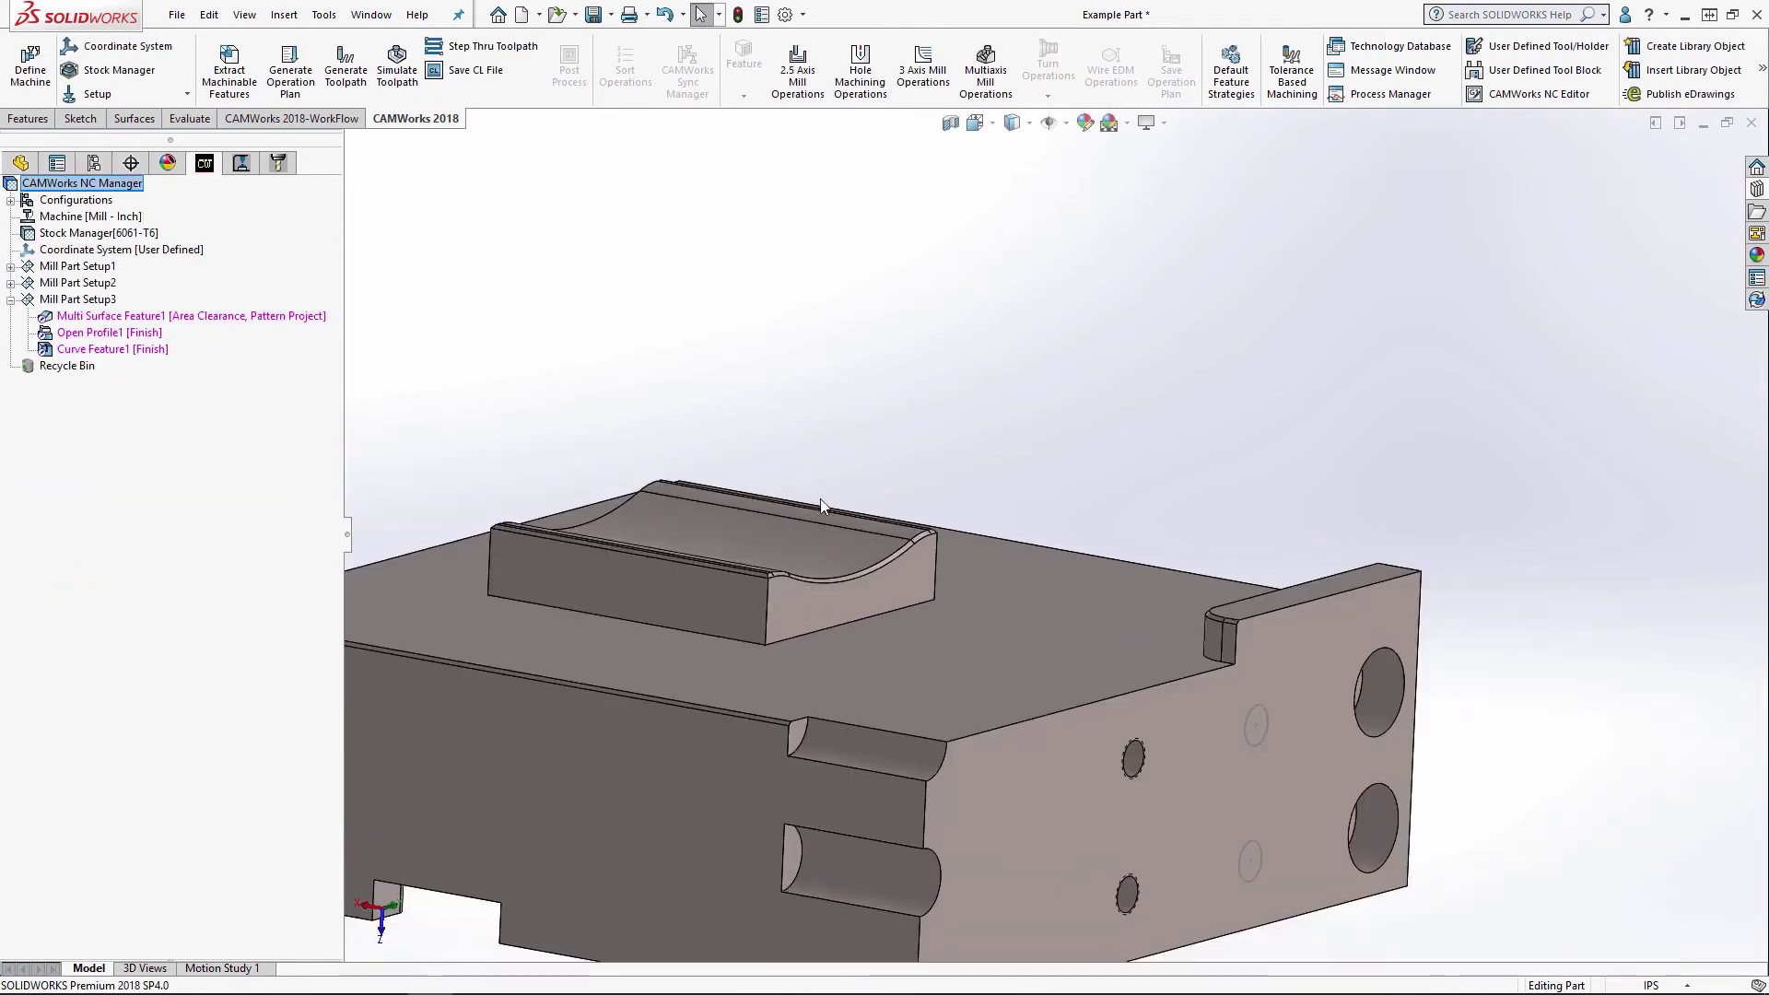
# - Generate the operation plan and the toolpaths for Mill Part Setup3
pyautogui.rightClick(77, 300)
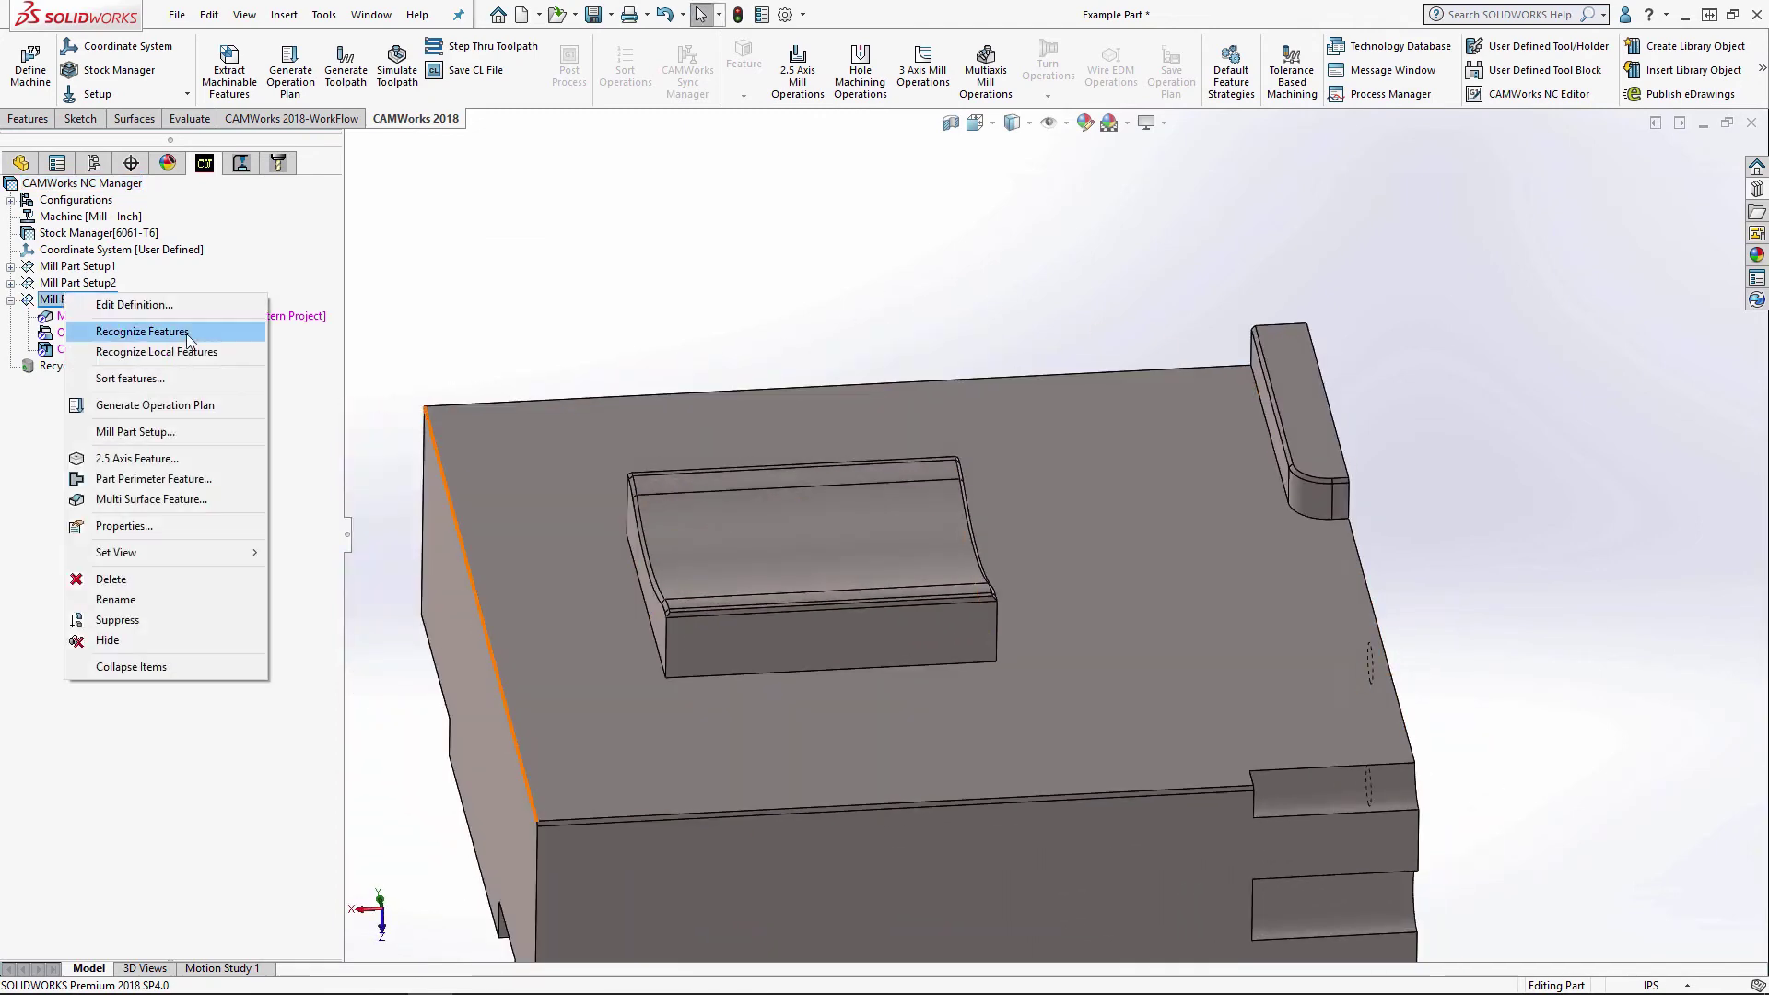
pyautogui.click(152, 403)
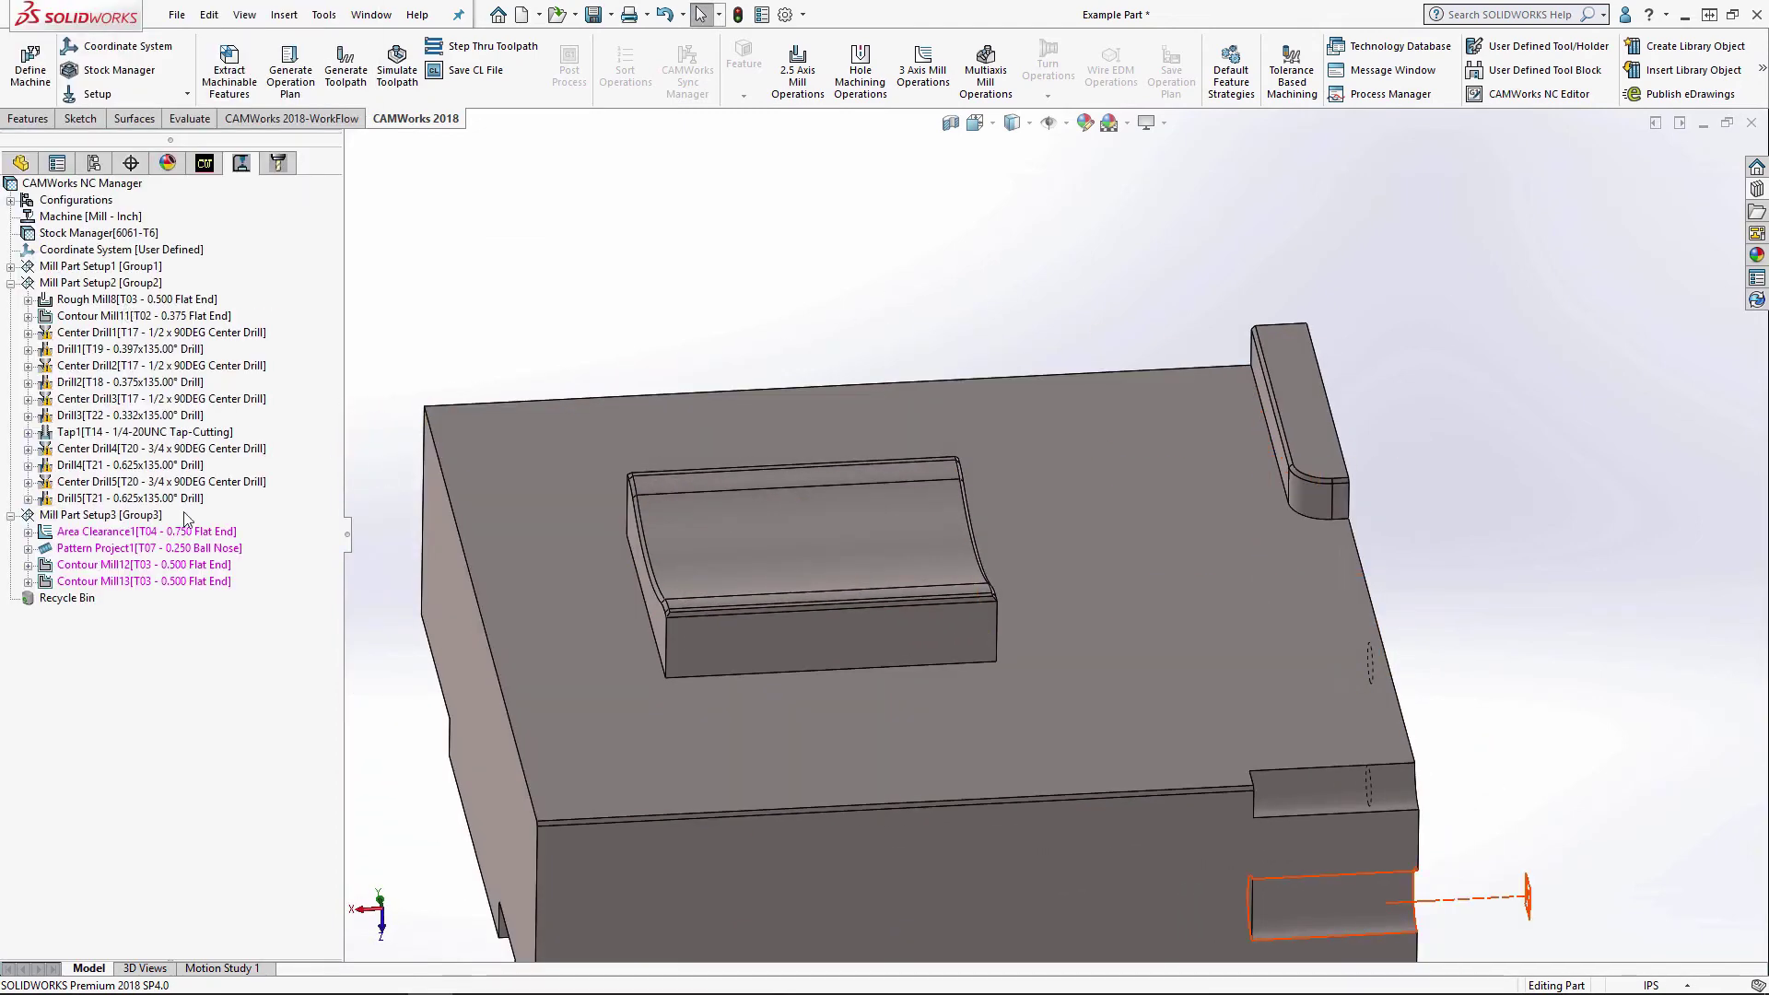
pyautogui.click(10, 283)
pyautogui.rightClick(83, 301)
pyautogui.click(184, 345)
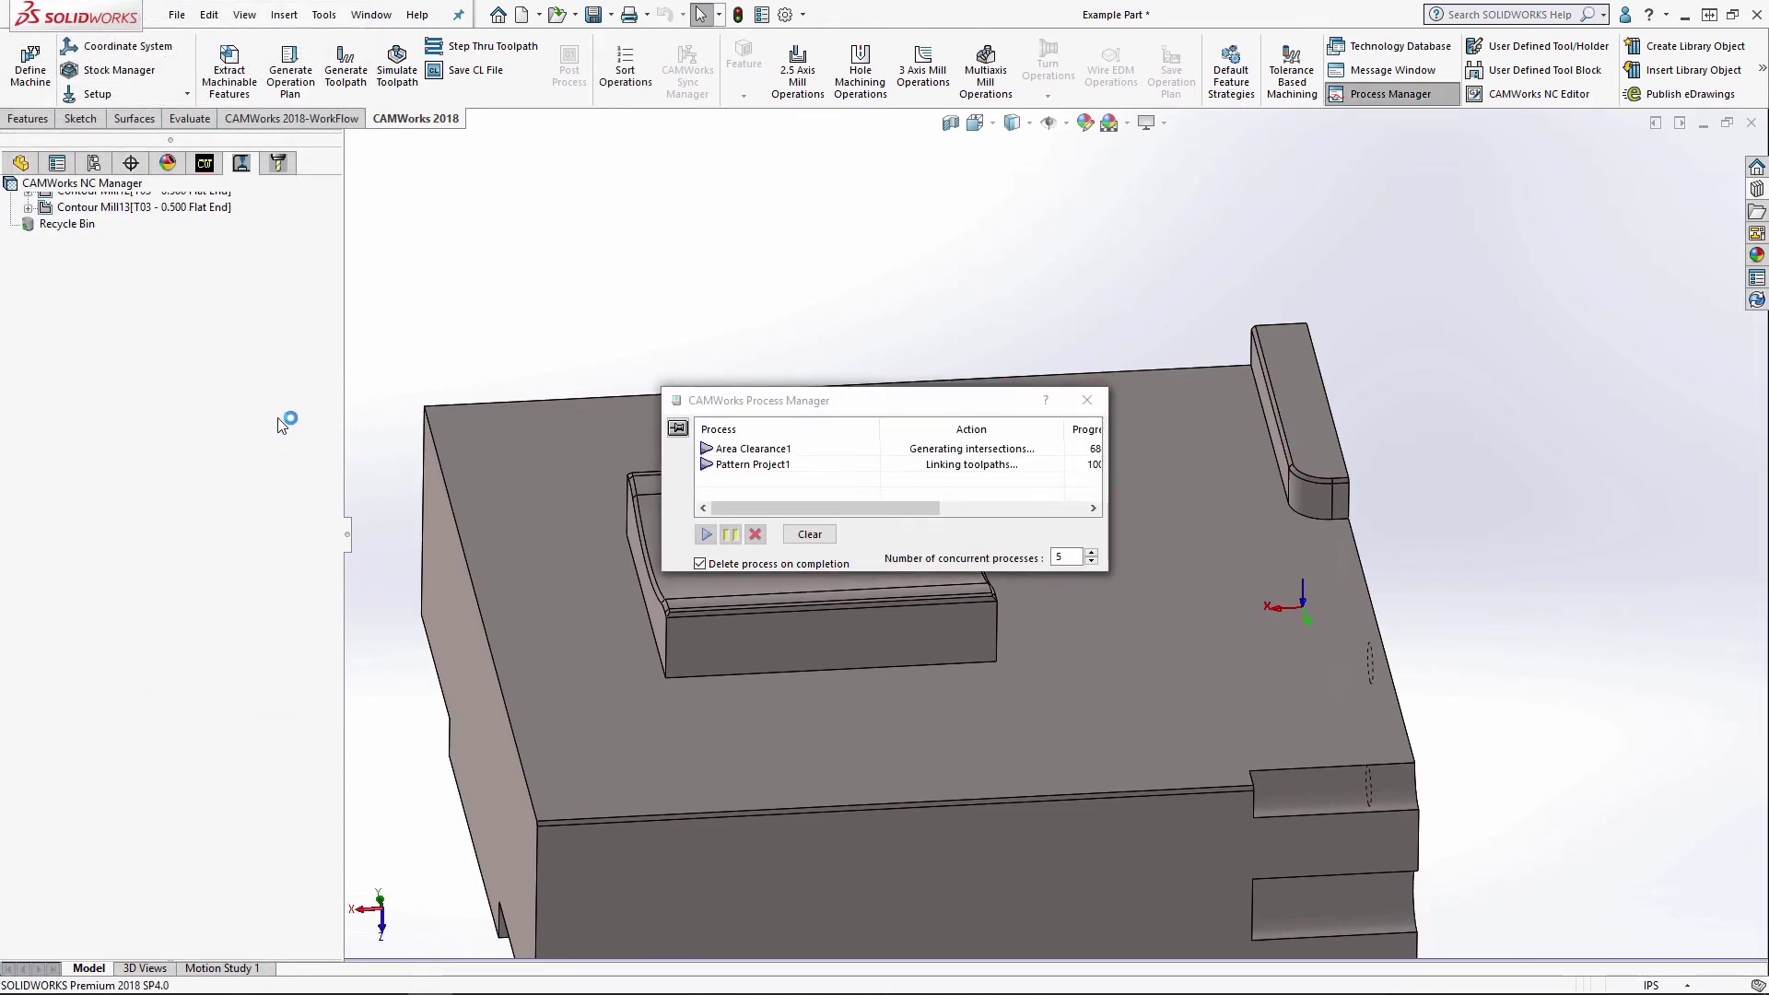
# - Start a new contain area for the Pattern Project1 operation and select the faces across the top of the raised pad
pyautogui.rightClick(83, 334)
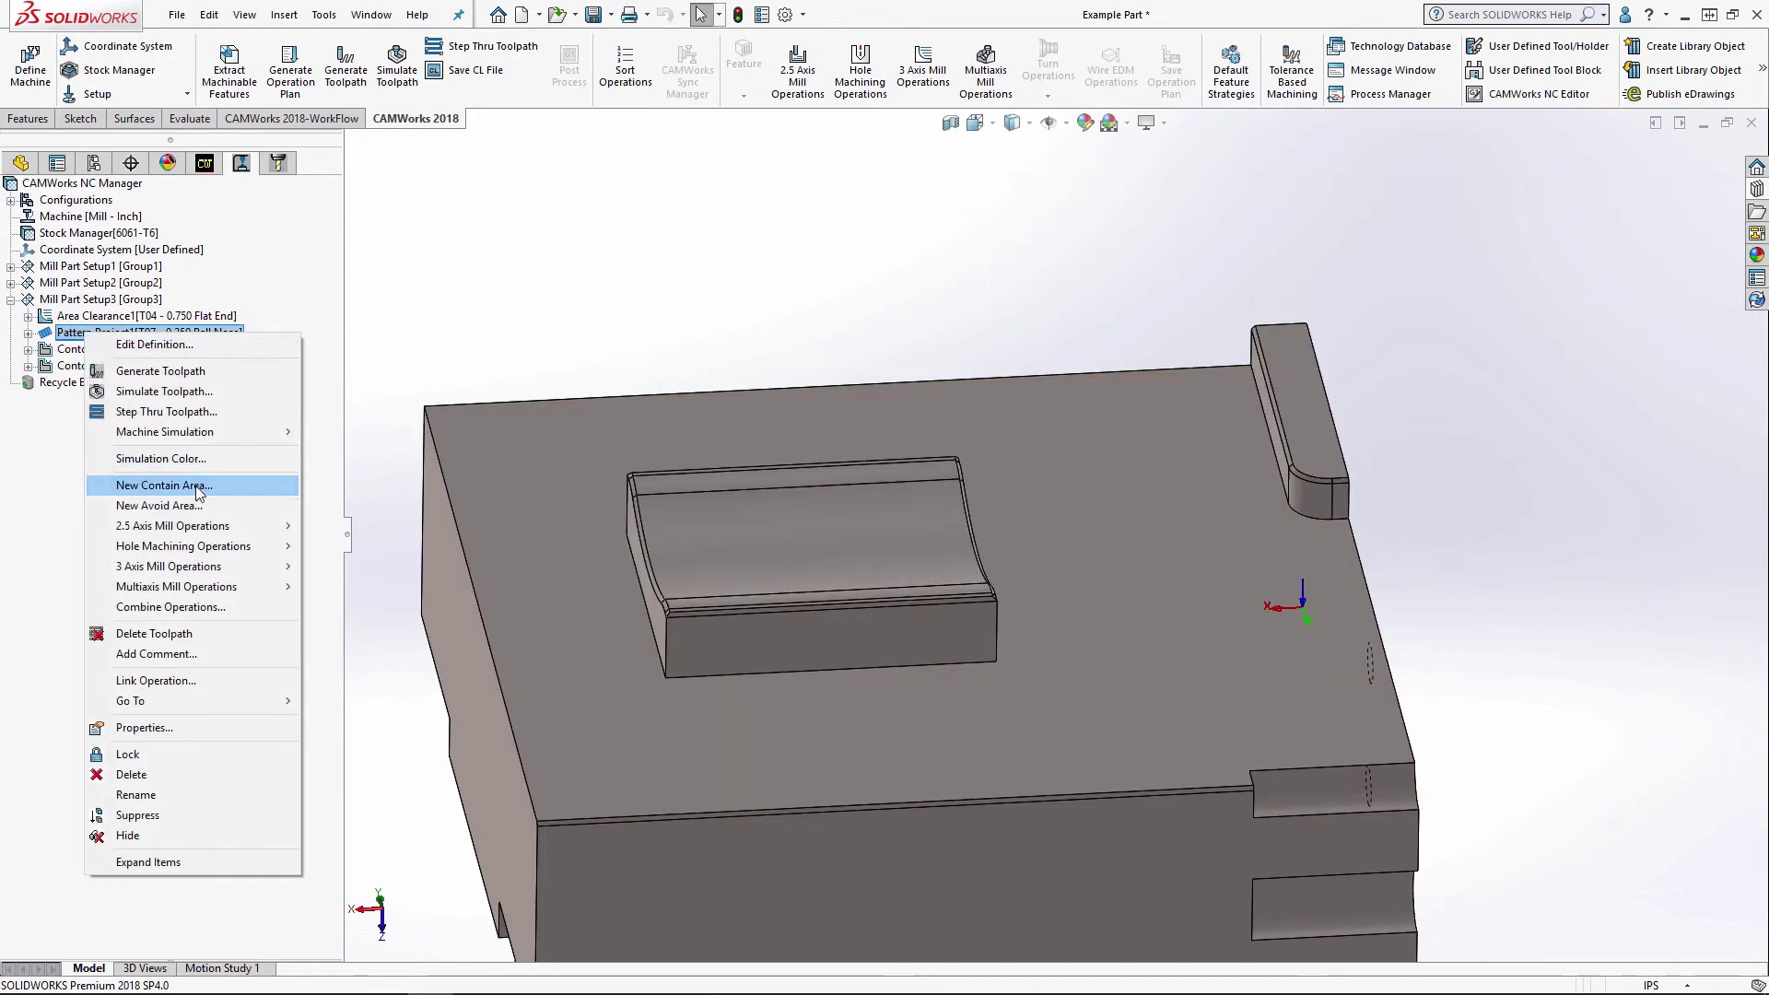
pyautogui.click(148, 485)
pyautogui.scroll(-3, 830, 557)
pyautogui.moveTo(820, 552); pyautogui.dragTo(876, 663, button='middle')
pyautogui.scroll(-3, 716, 859)
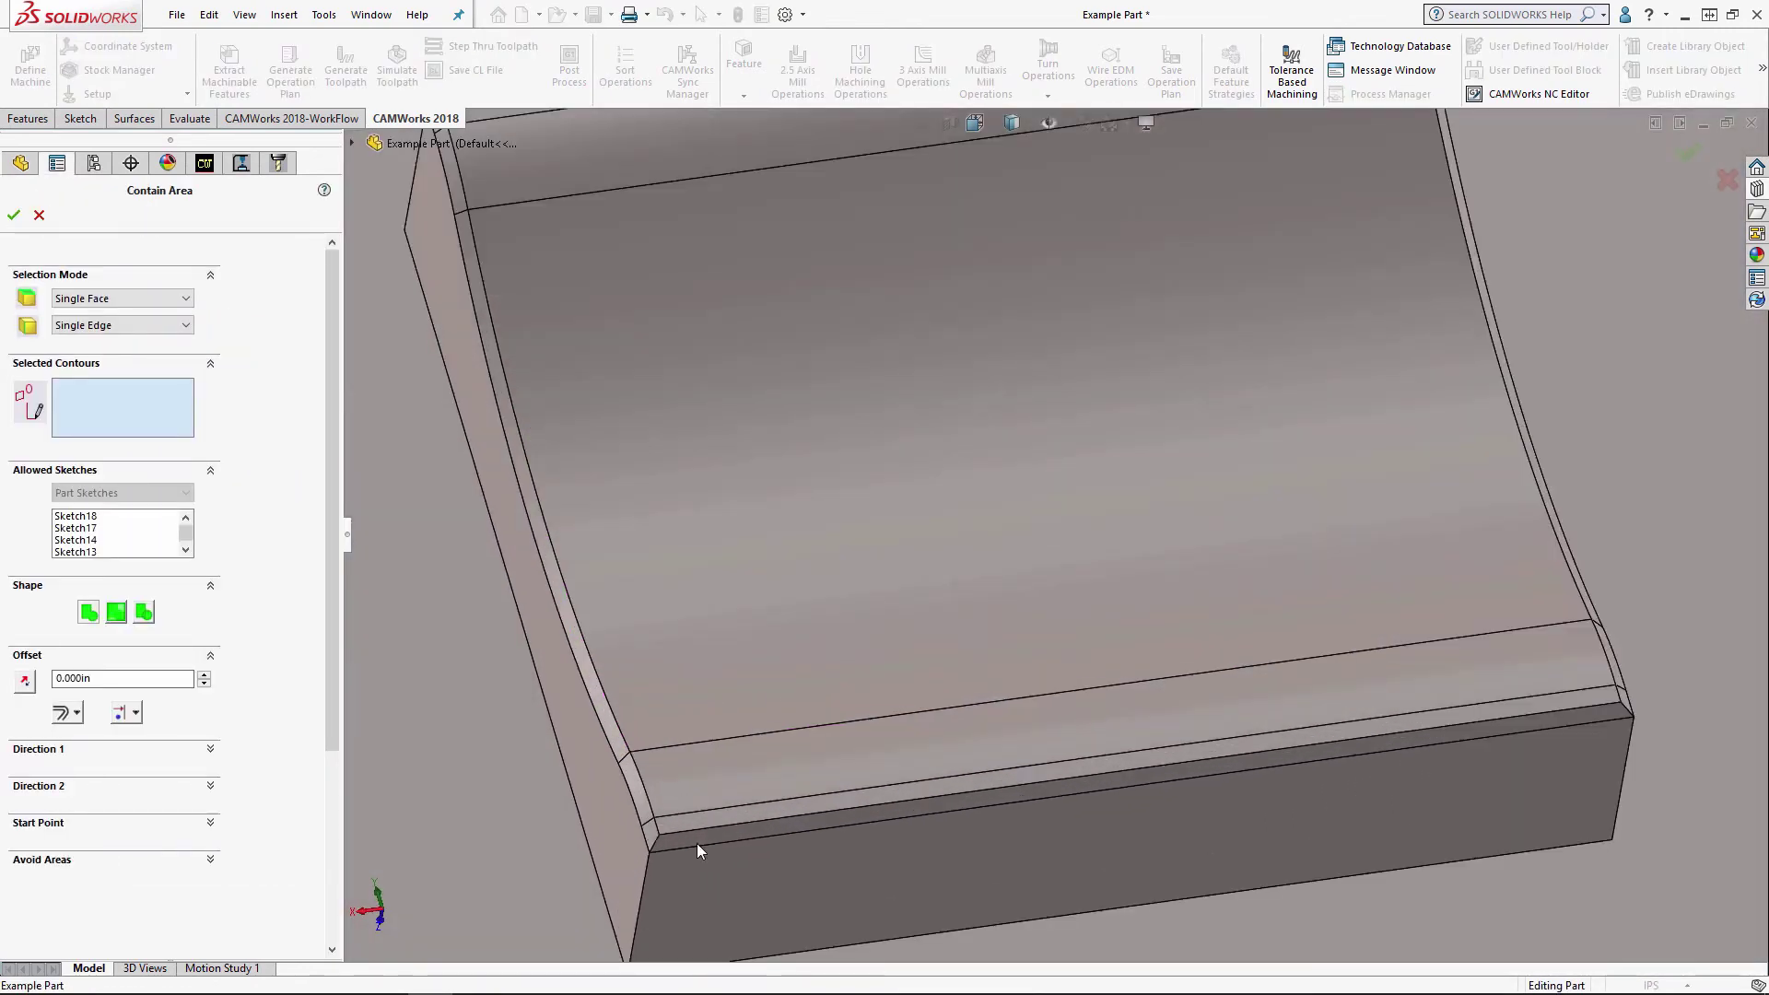
pyautogui.click(705, 821)
pyautogui.scroll(5, 660, 364)
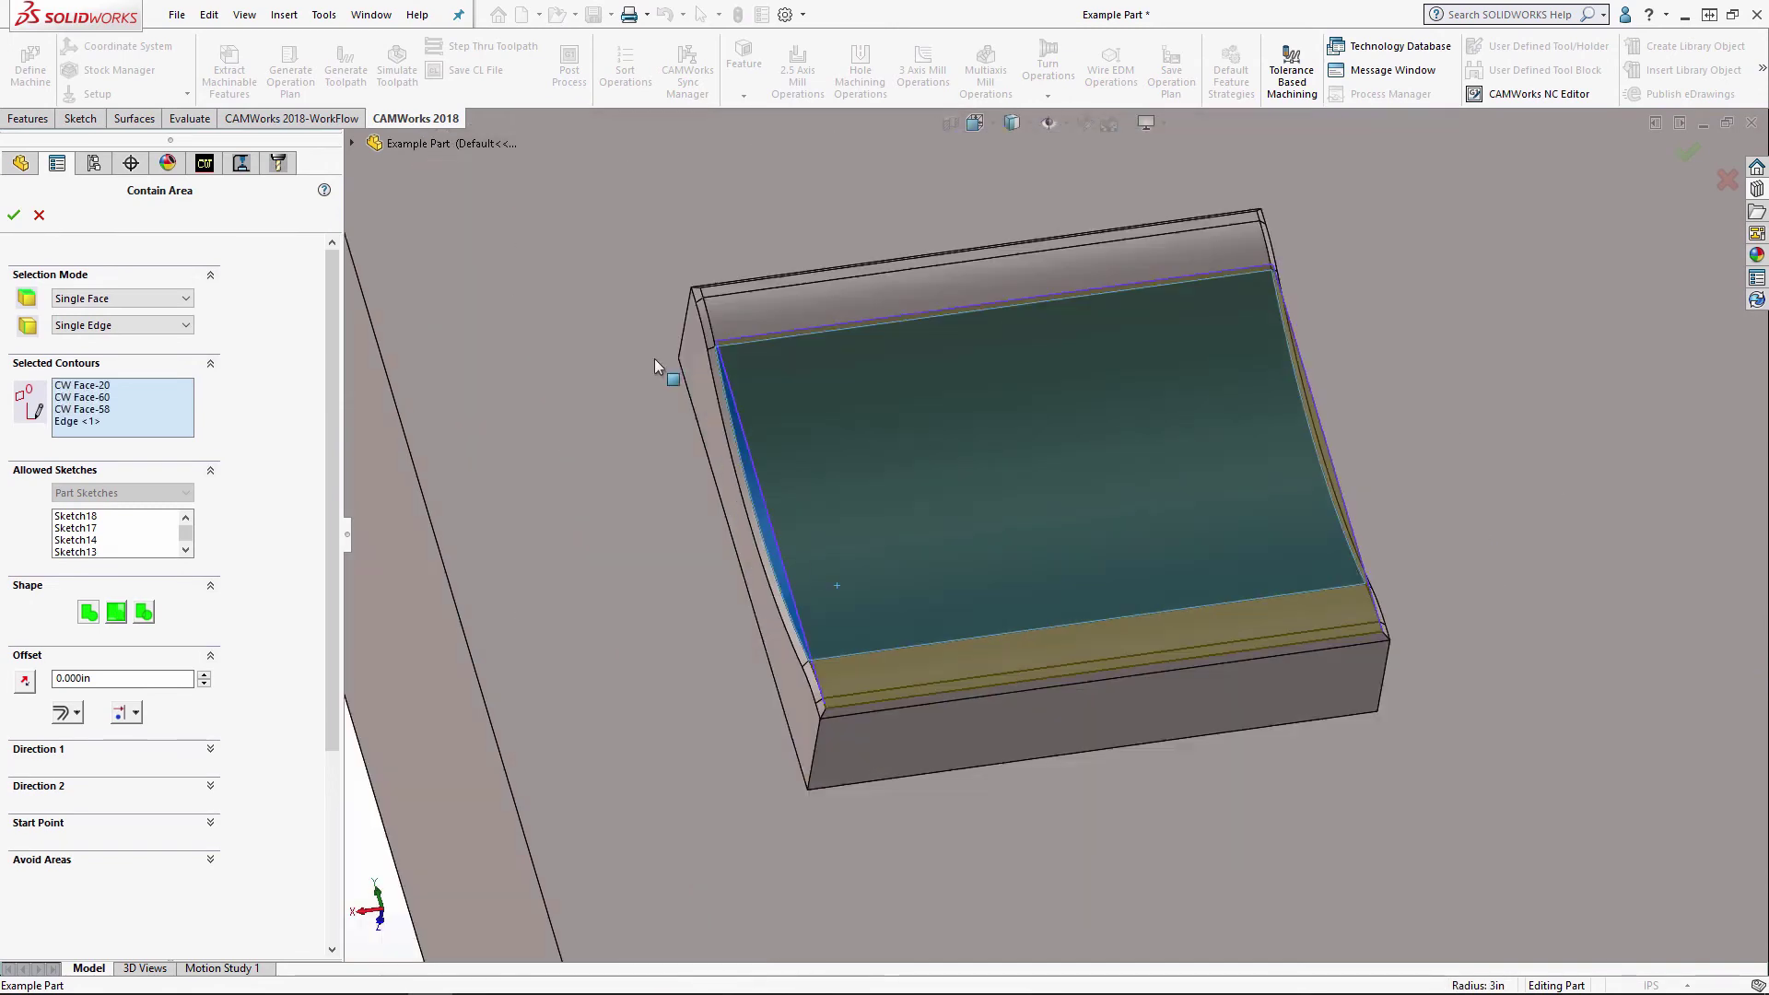
pyautogui.scroll(-3, 774, 307)
pyautogui.click(749, 330)
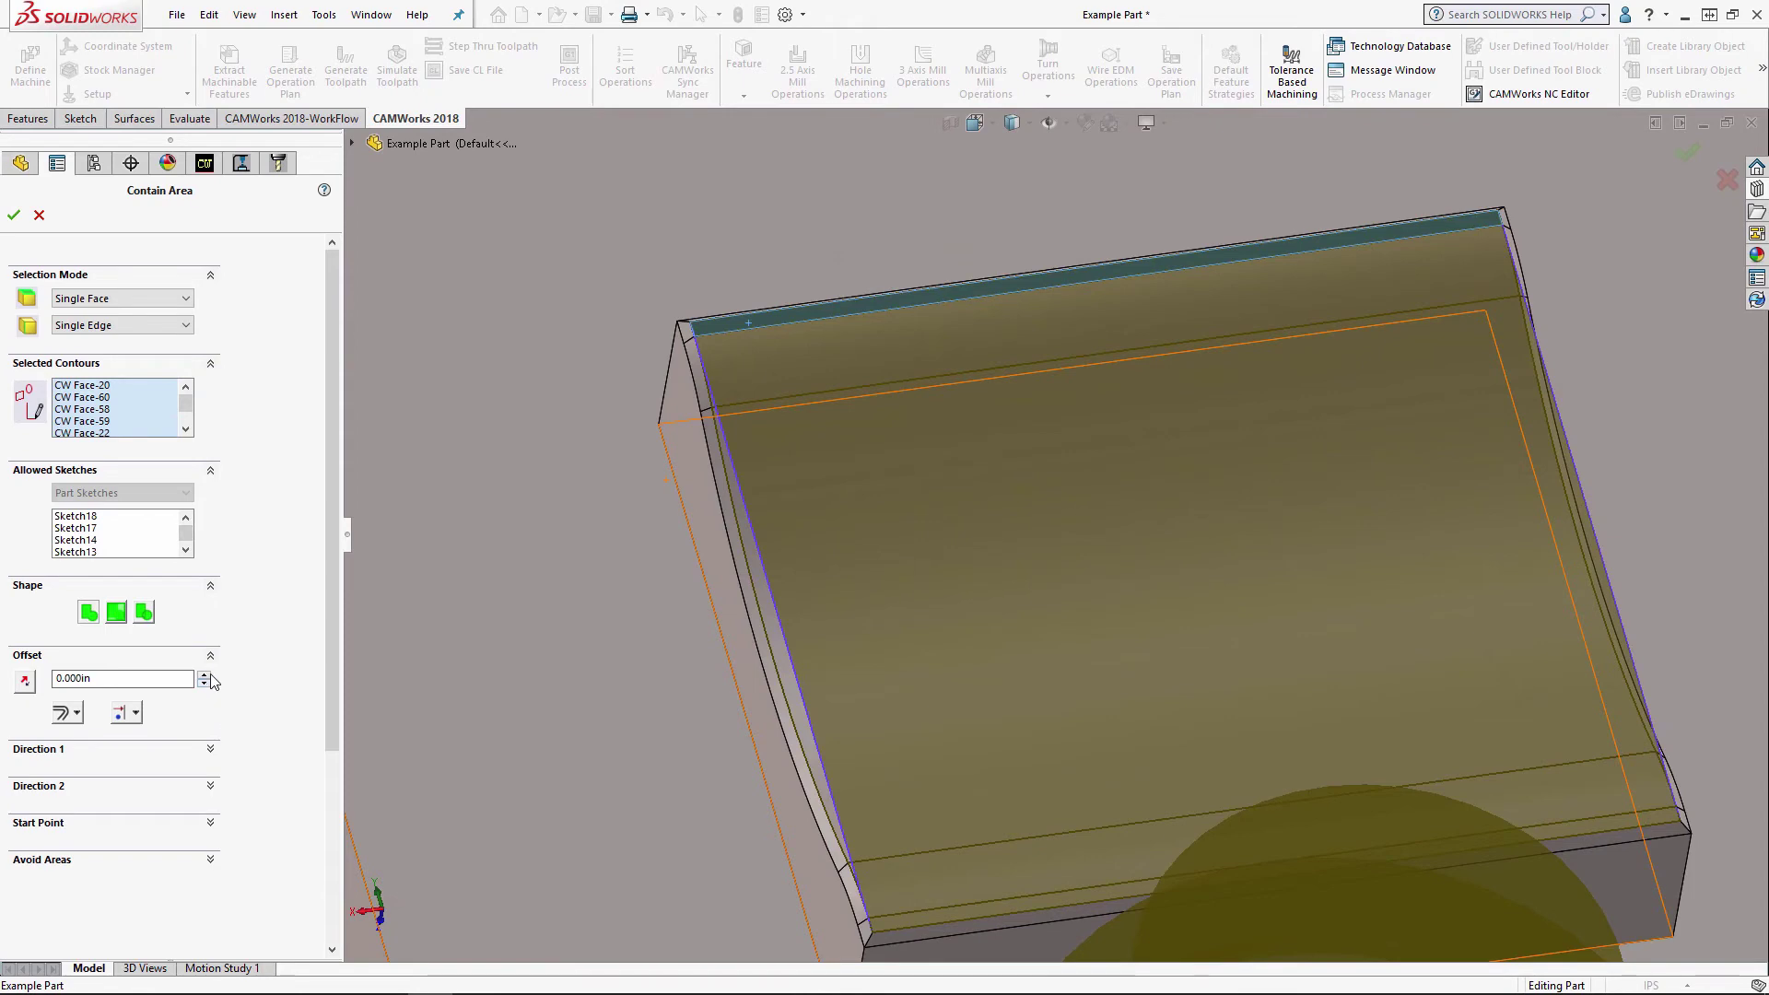
# - Offset the contain area outward by 0.100 in, change its tool boundary condition and accept the area
pyautogui.click(205, 675)
pyautogui.click(133, 716)
pyautogui.click(150, 757)
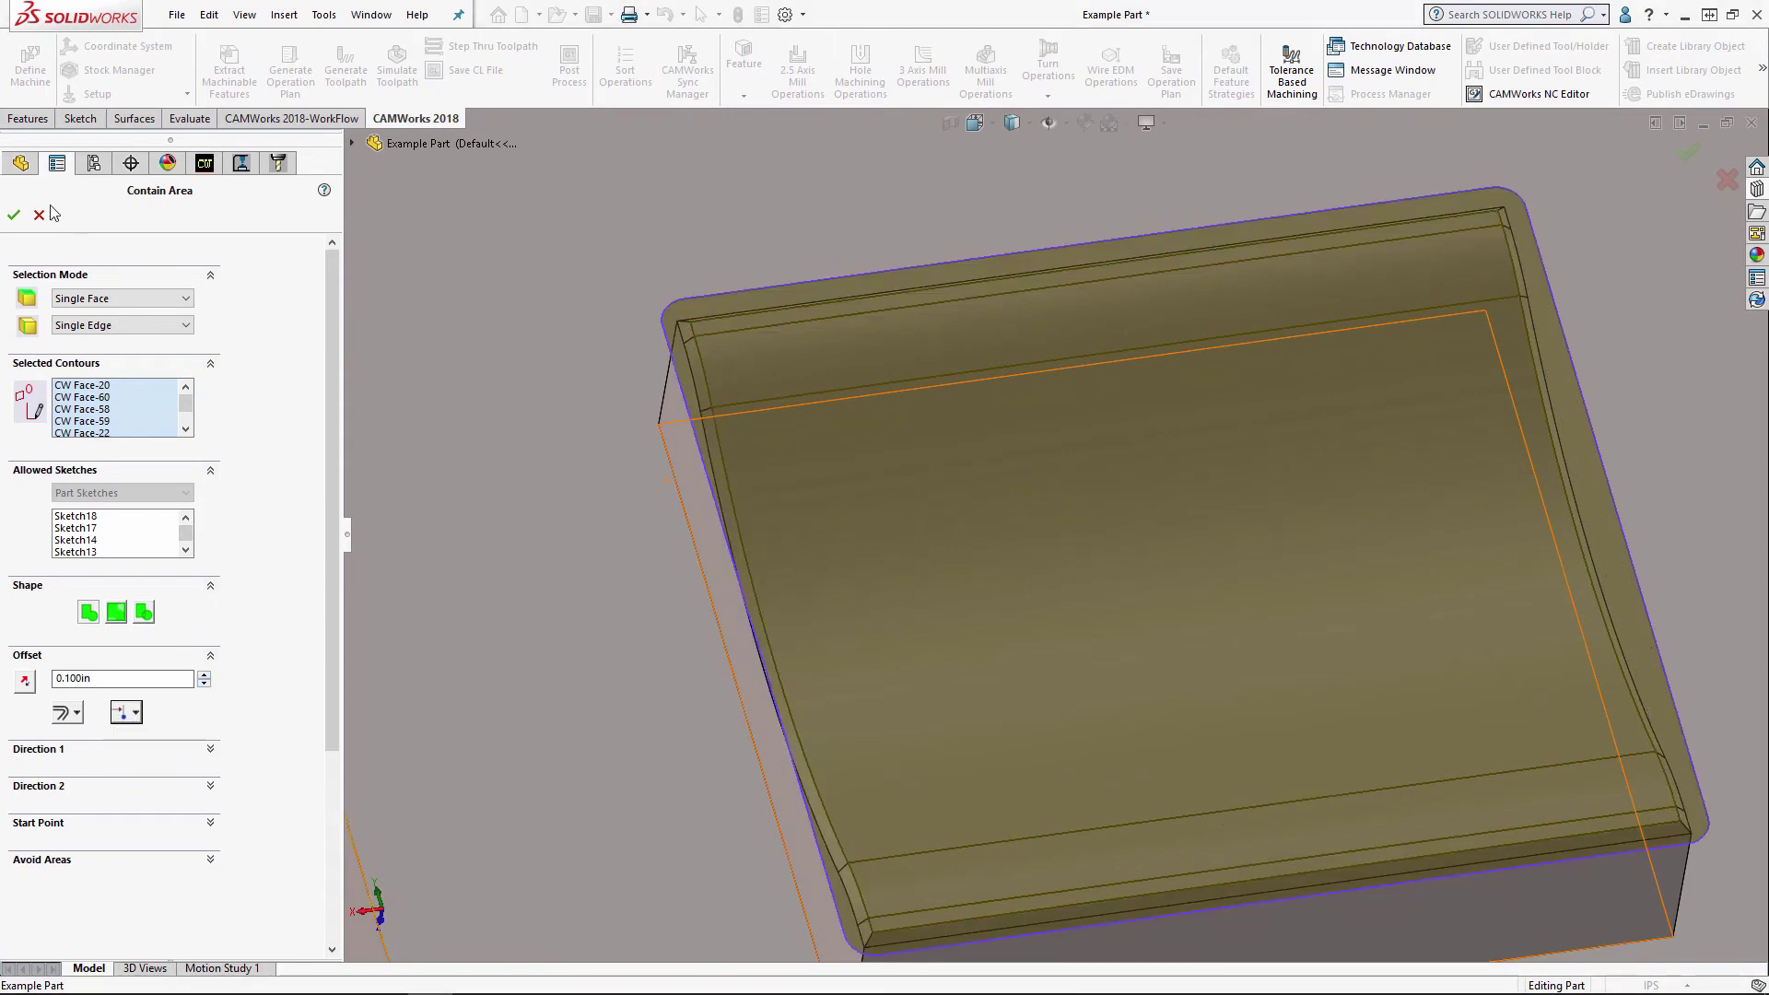
pyautogui.click(13, 216)
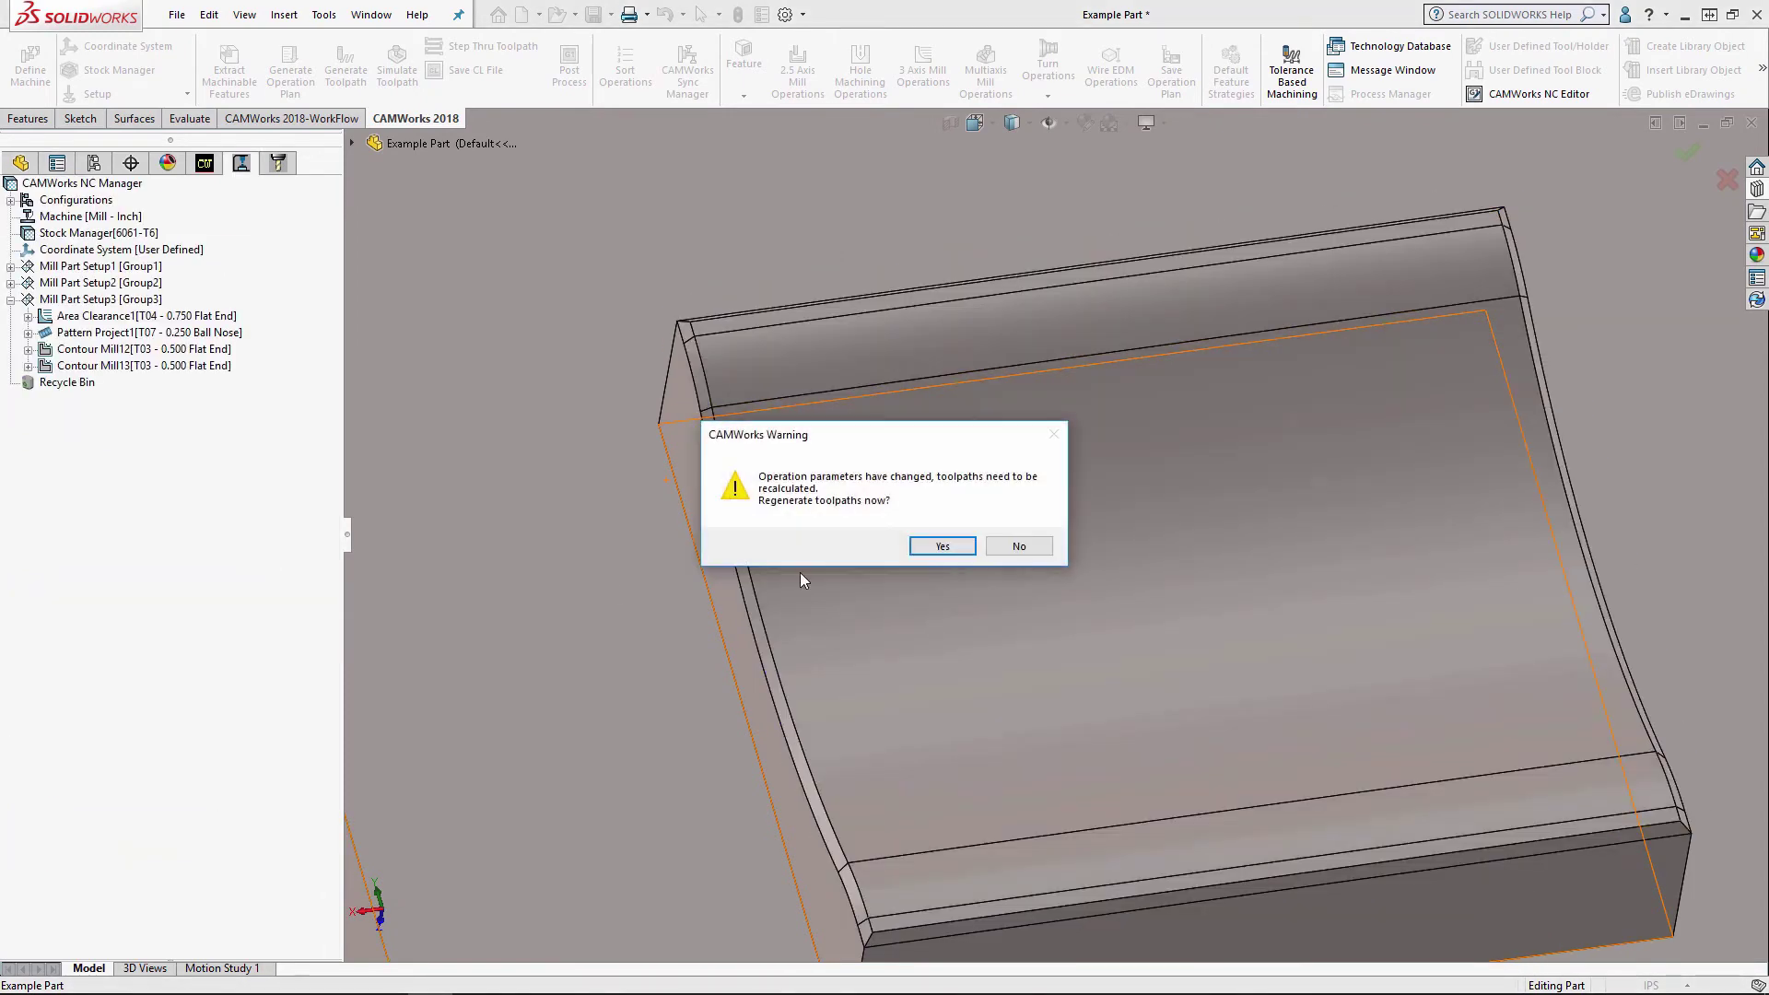
# - Regenerate the contained Pattern Project1 toolpath and display it over the raised pad
pyautogui.click(943, 547)
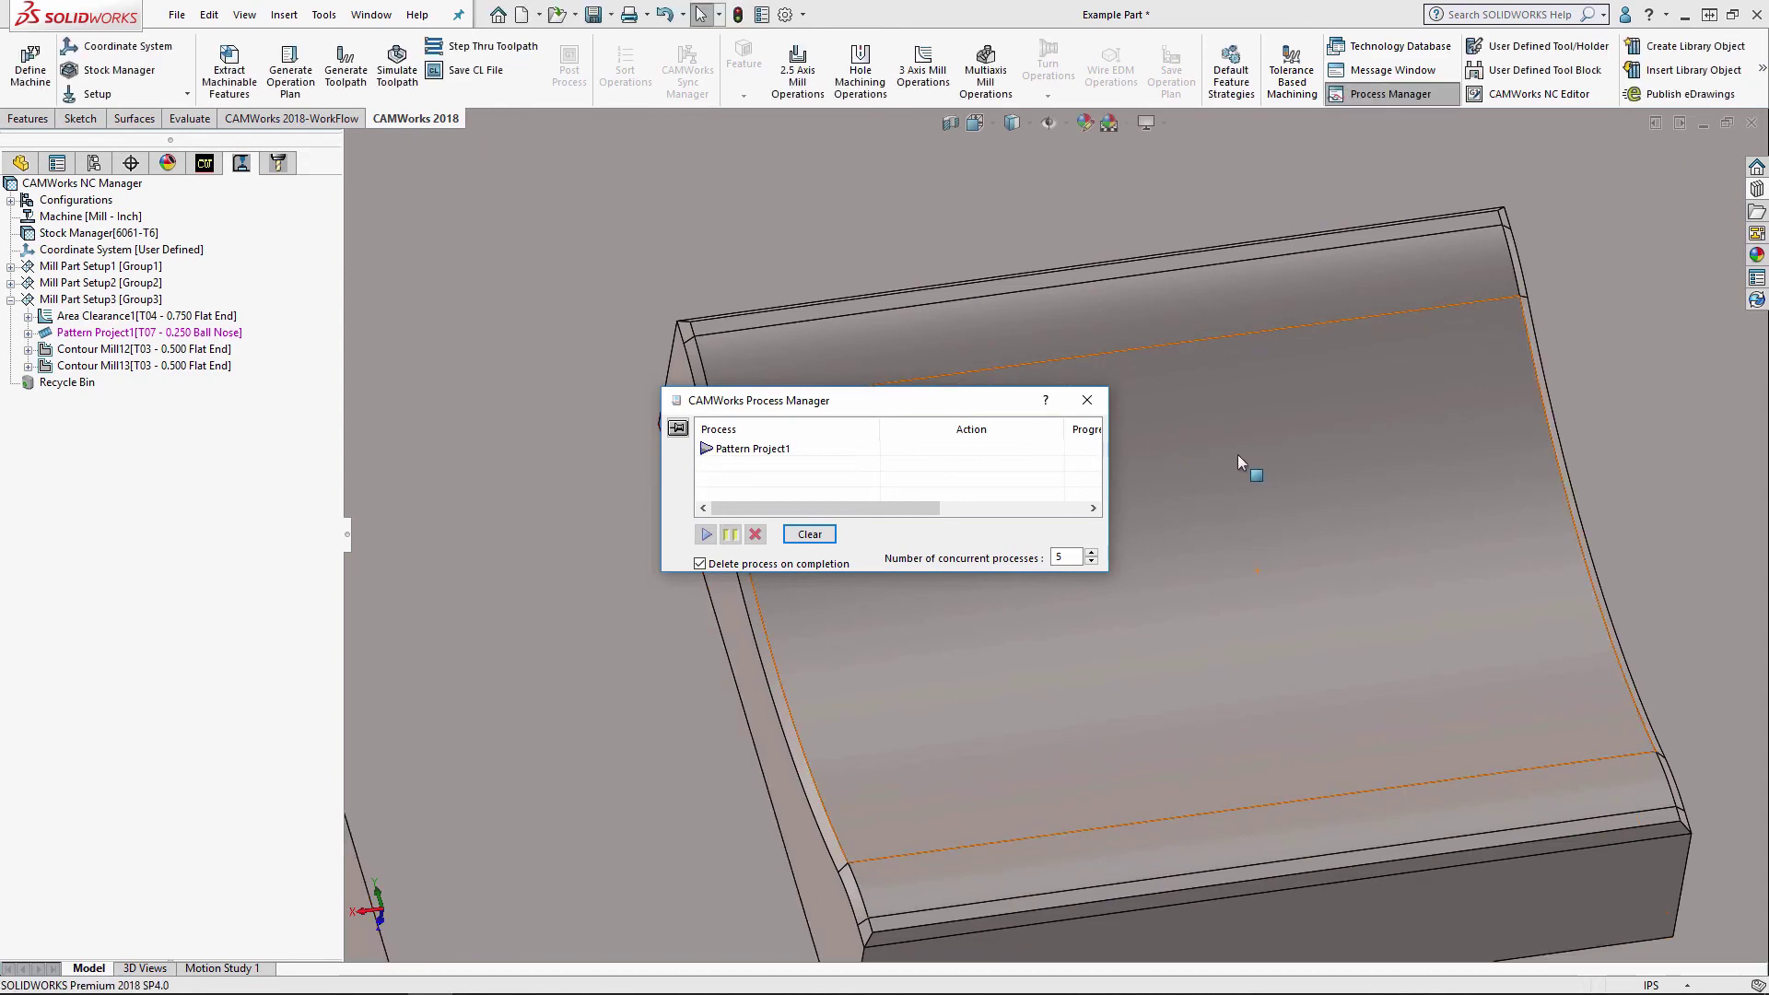
pyautogui.click(157, 332)
pyautogui.scroll(6, 1583, 693)
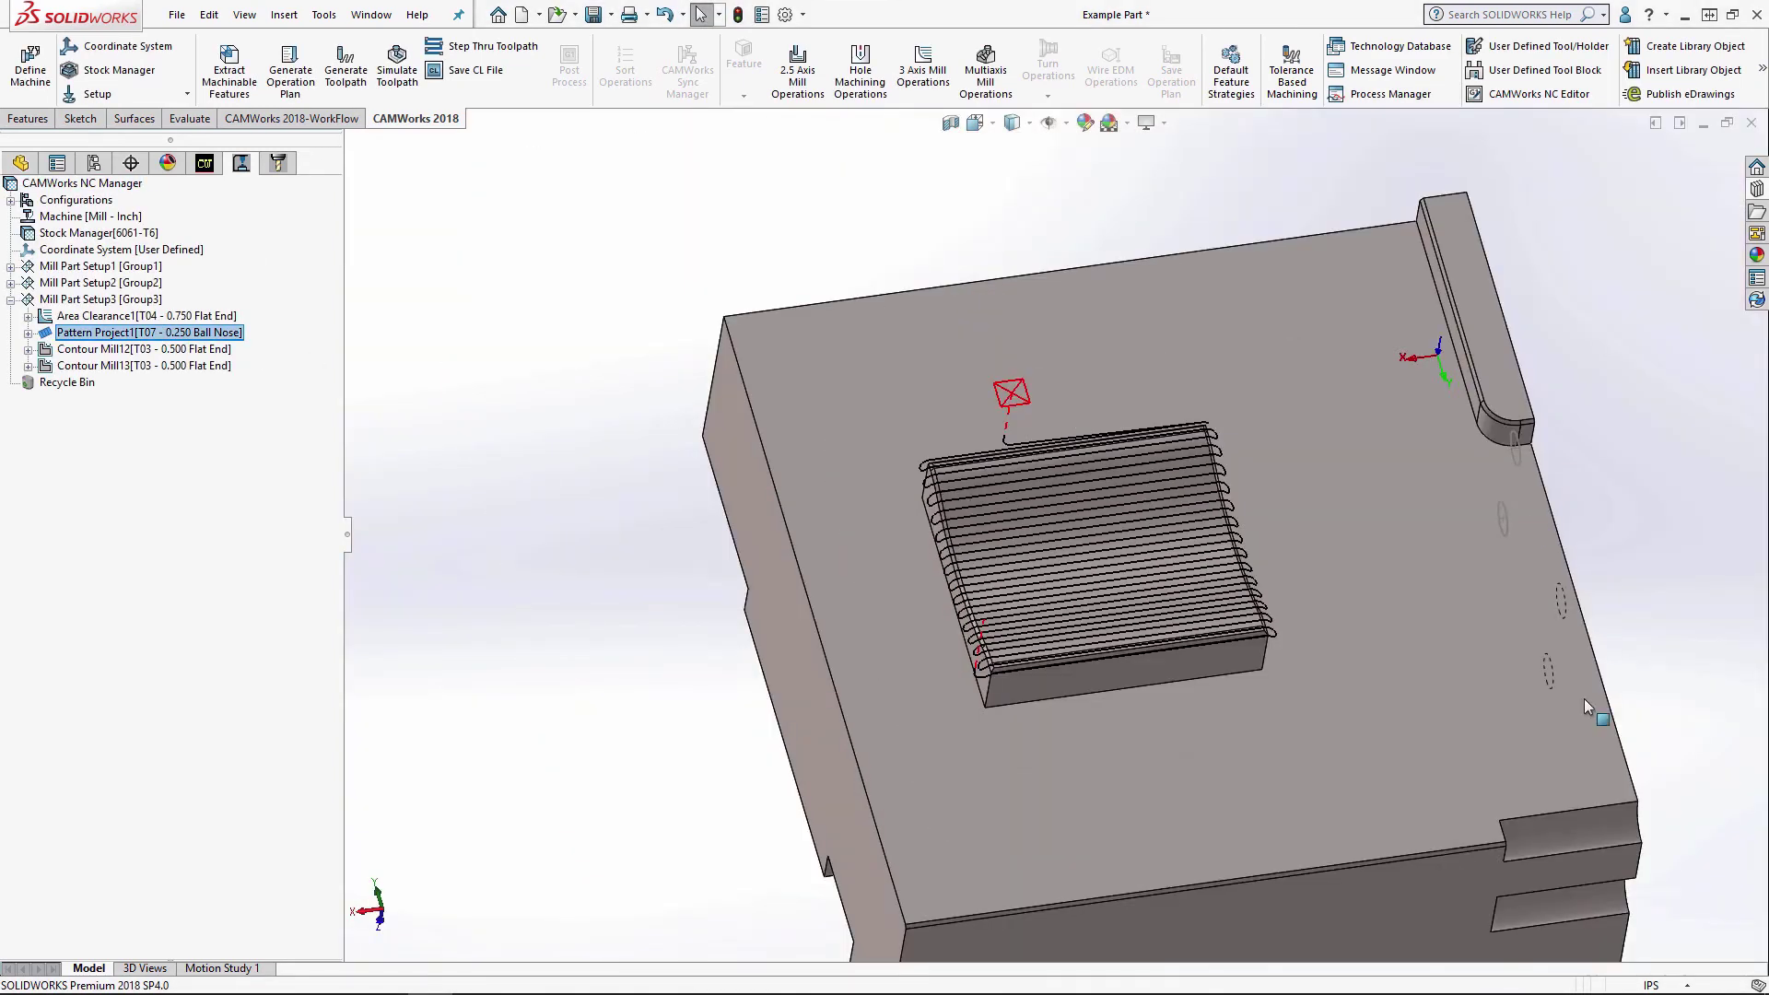
pyautogui.moveTo(1583, 693); pyautogui.dragTo(1325, 531, button='middle')
pyautogui.scroll(1, 1325, 531)
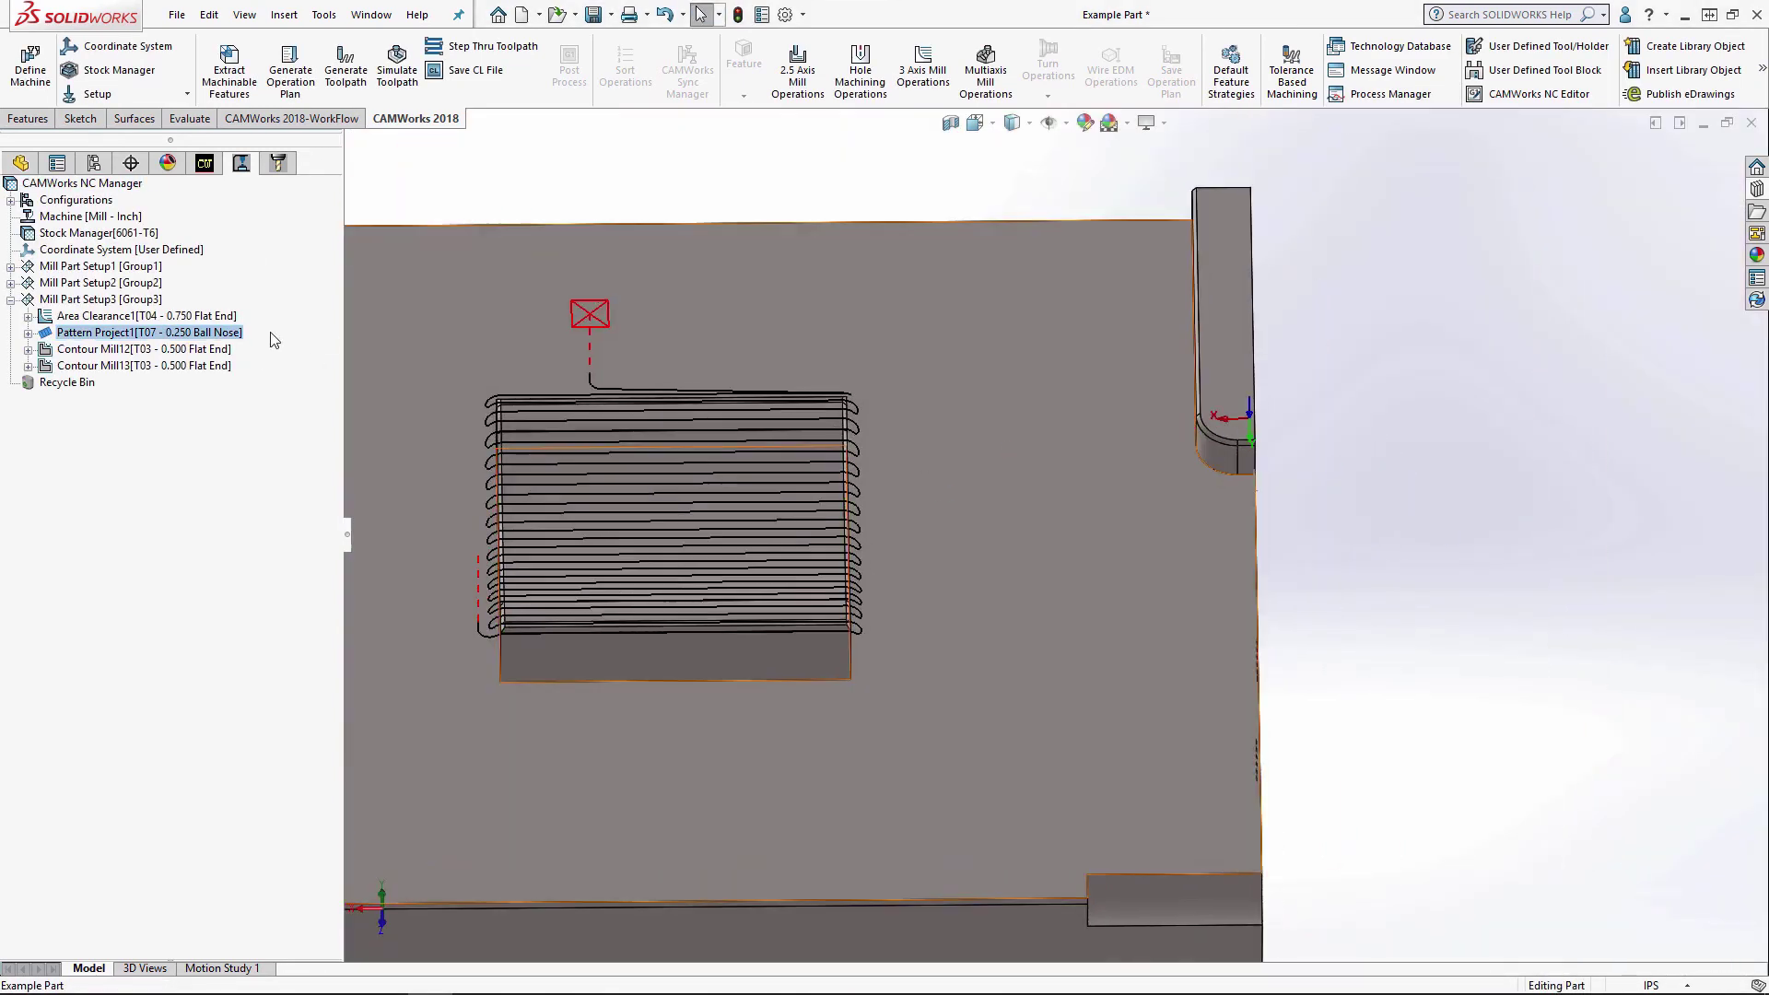
# - Open the Area Clearance1 parameters and try a constant cut amount of 1 in, previewing the toolpath
pyautogui.click(209, 318)
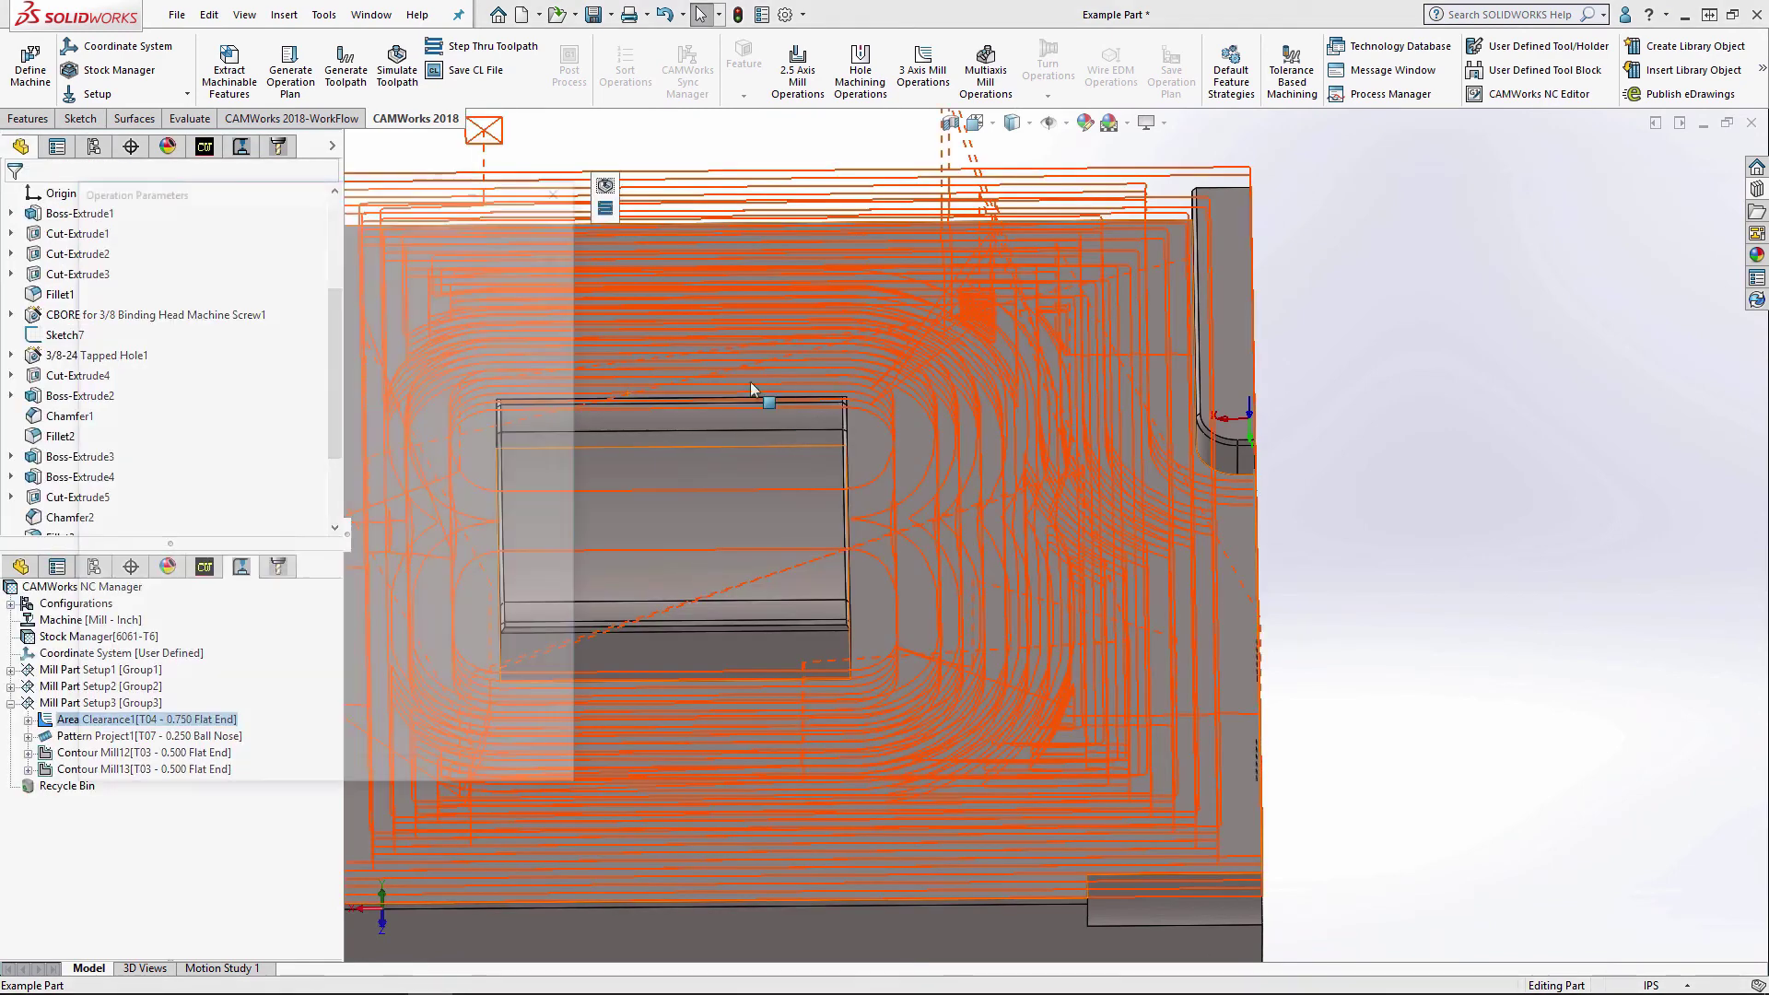
pyautogui.click(172, 217)
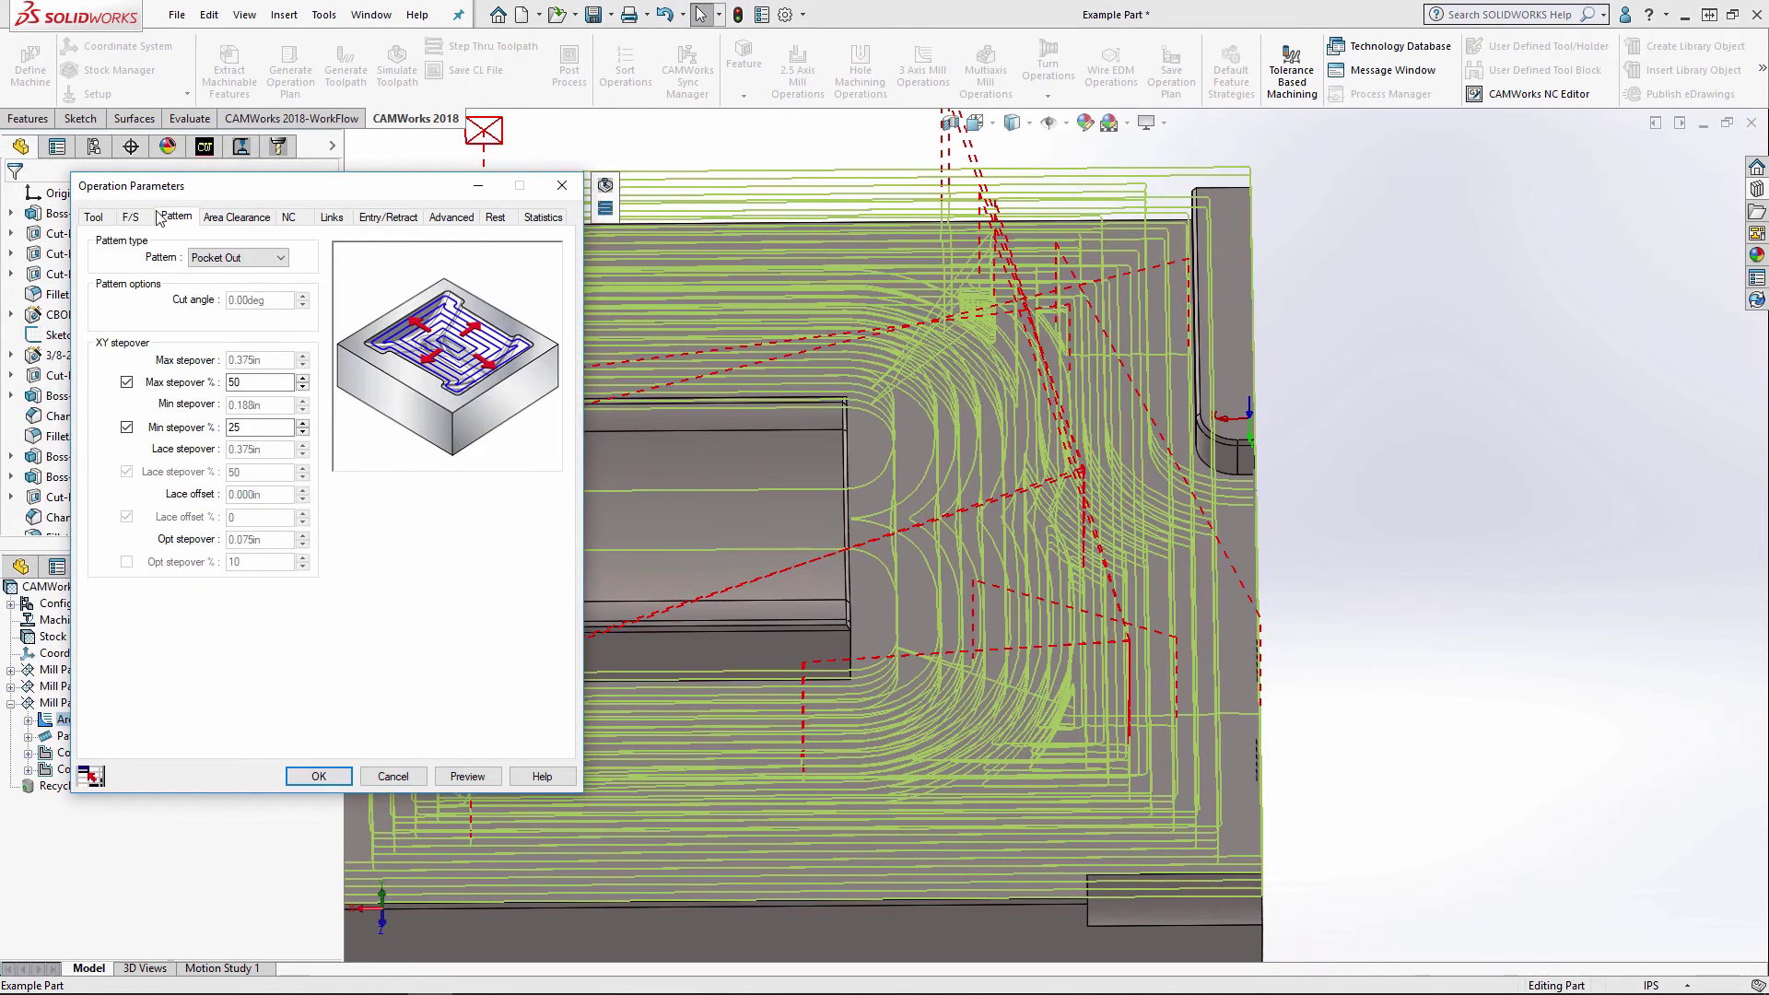
pyautogui.click(238, 217)
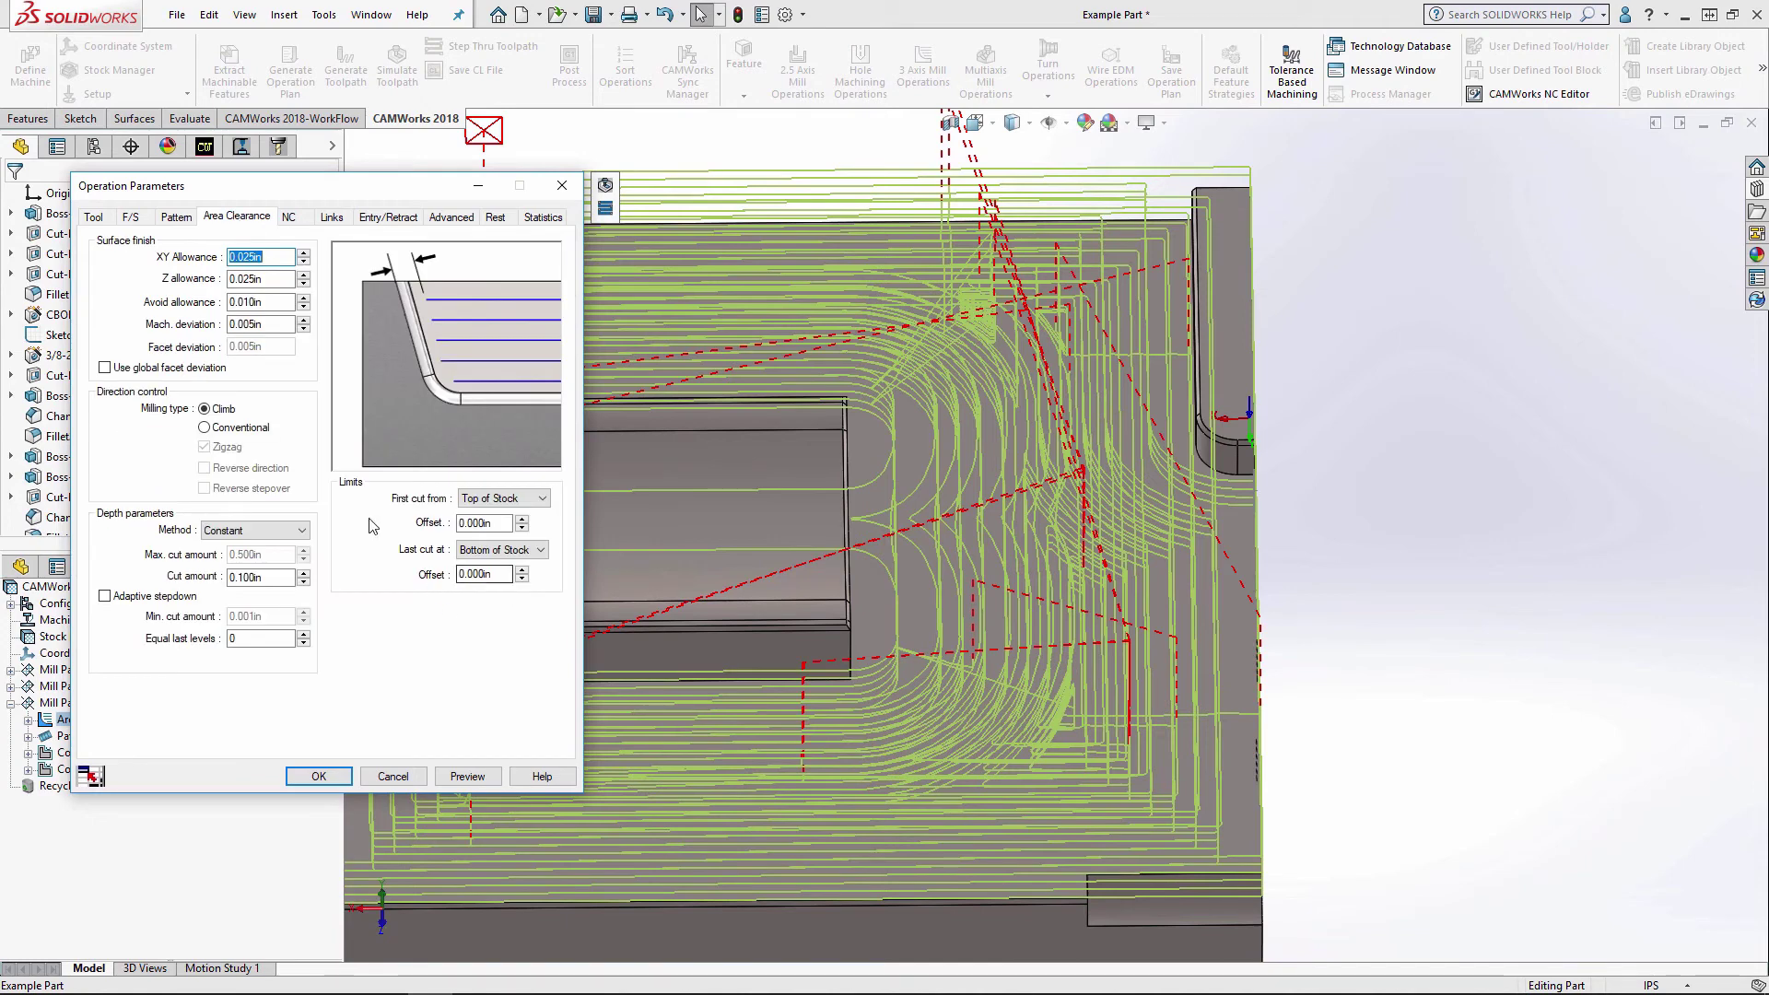
pyautogui.moveTo(292, 573); pyautogui.dragTo(207, 594)
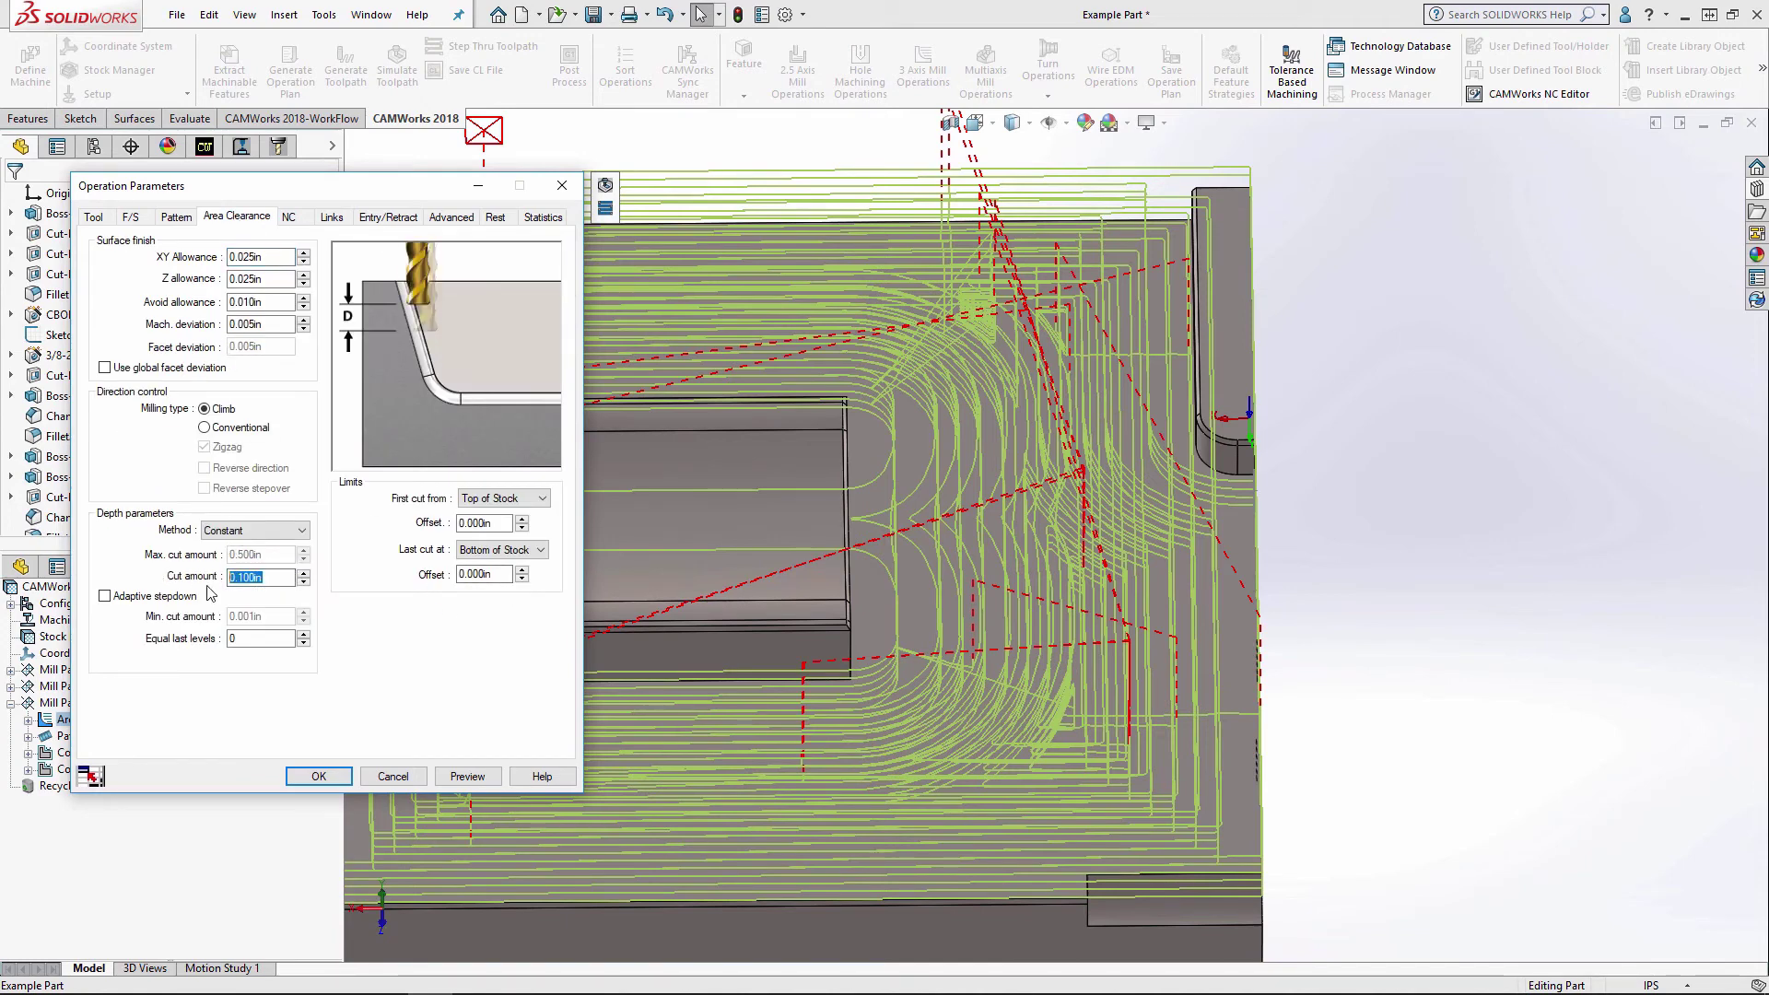
pyautogui.click(463, 777)
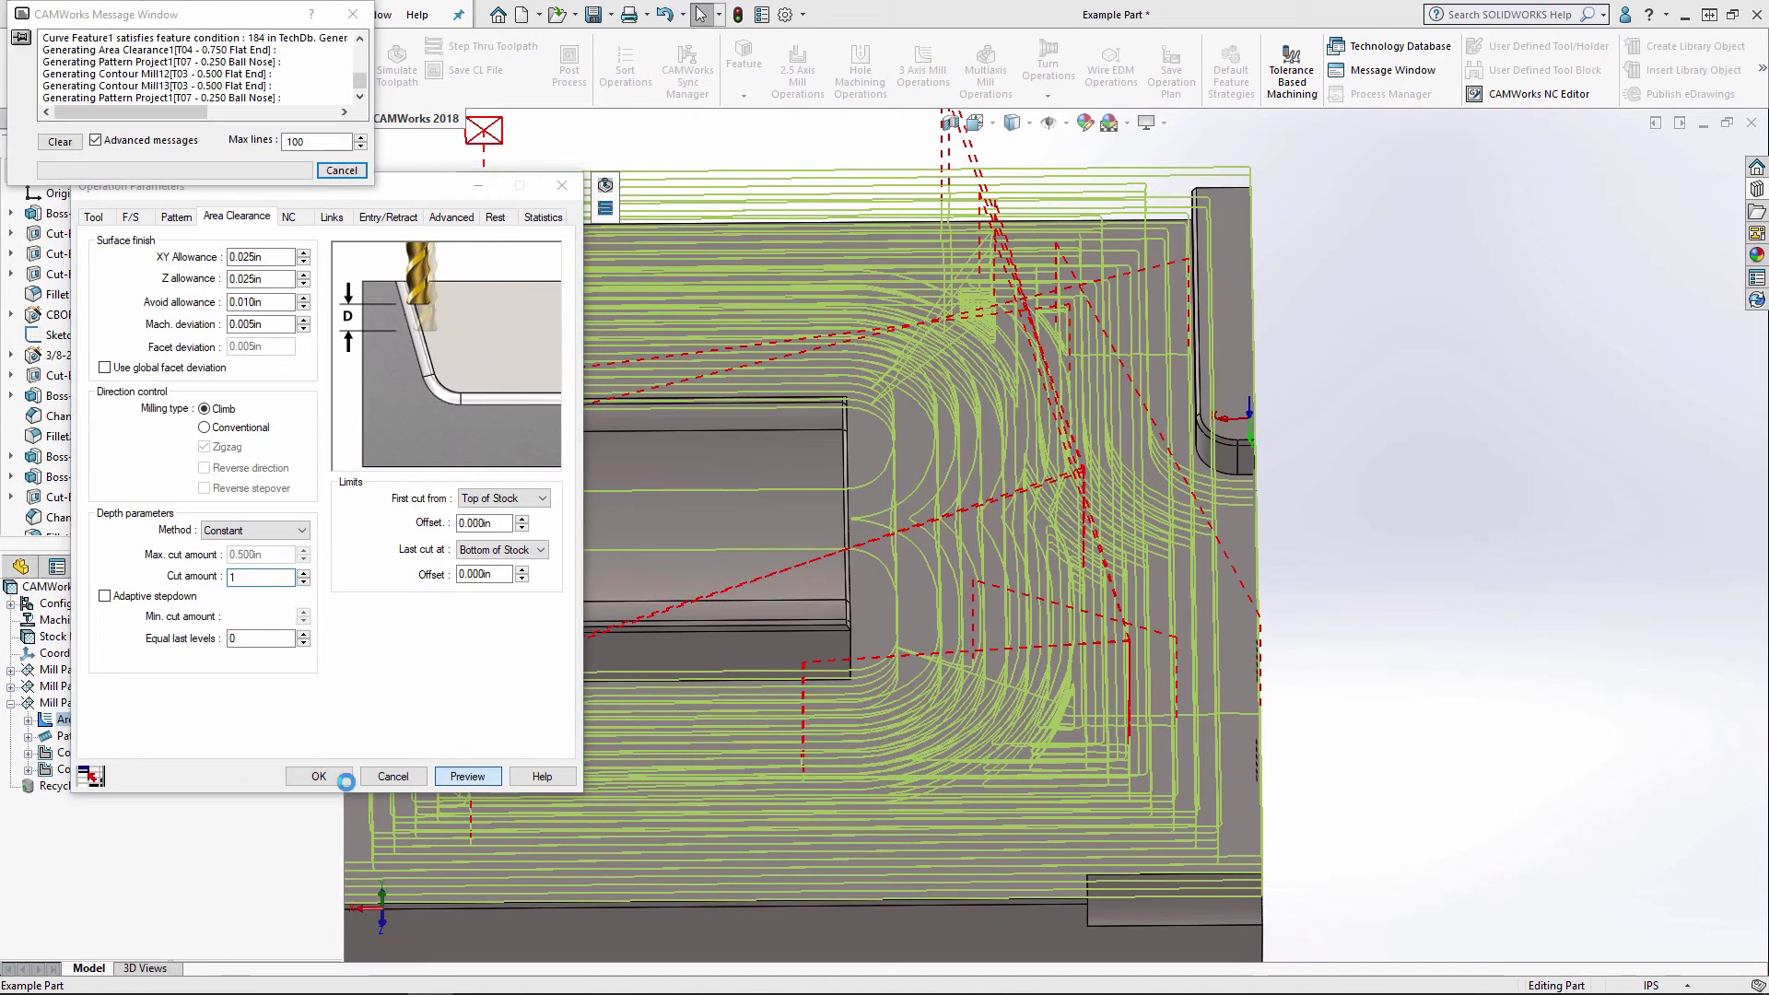
pyautogui.click(319, 777)
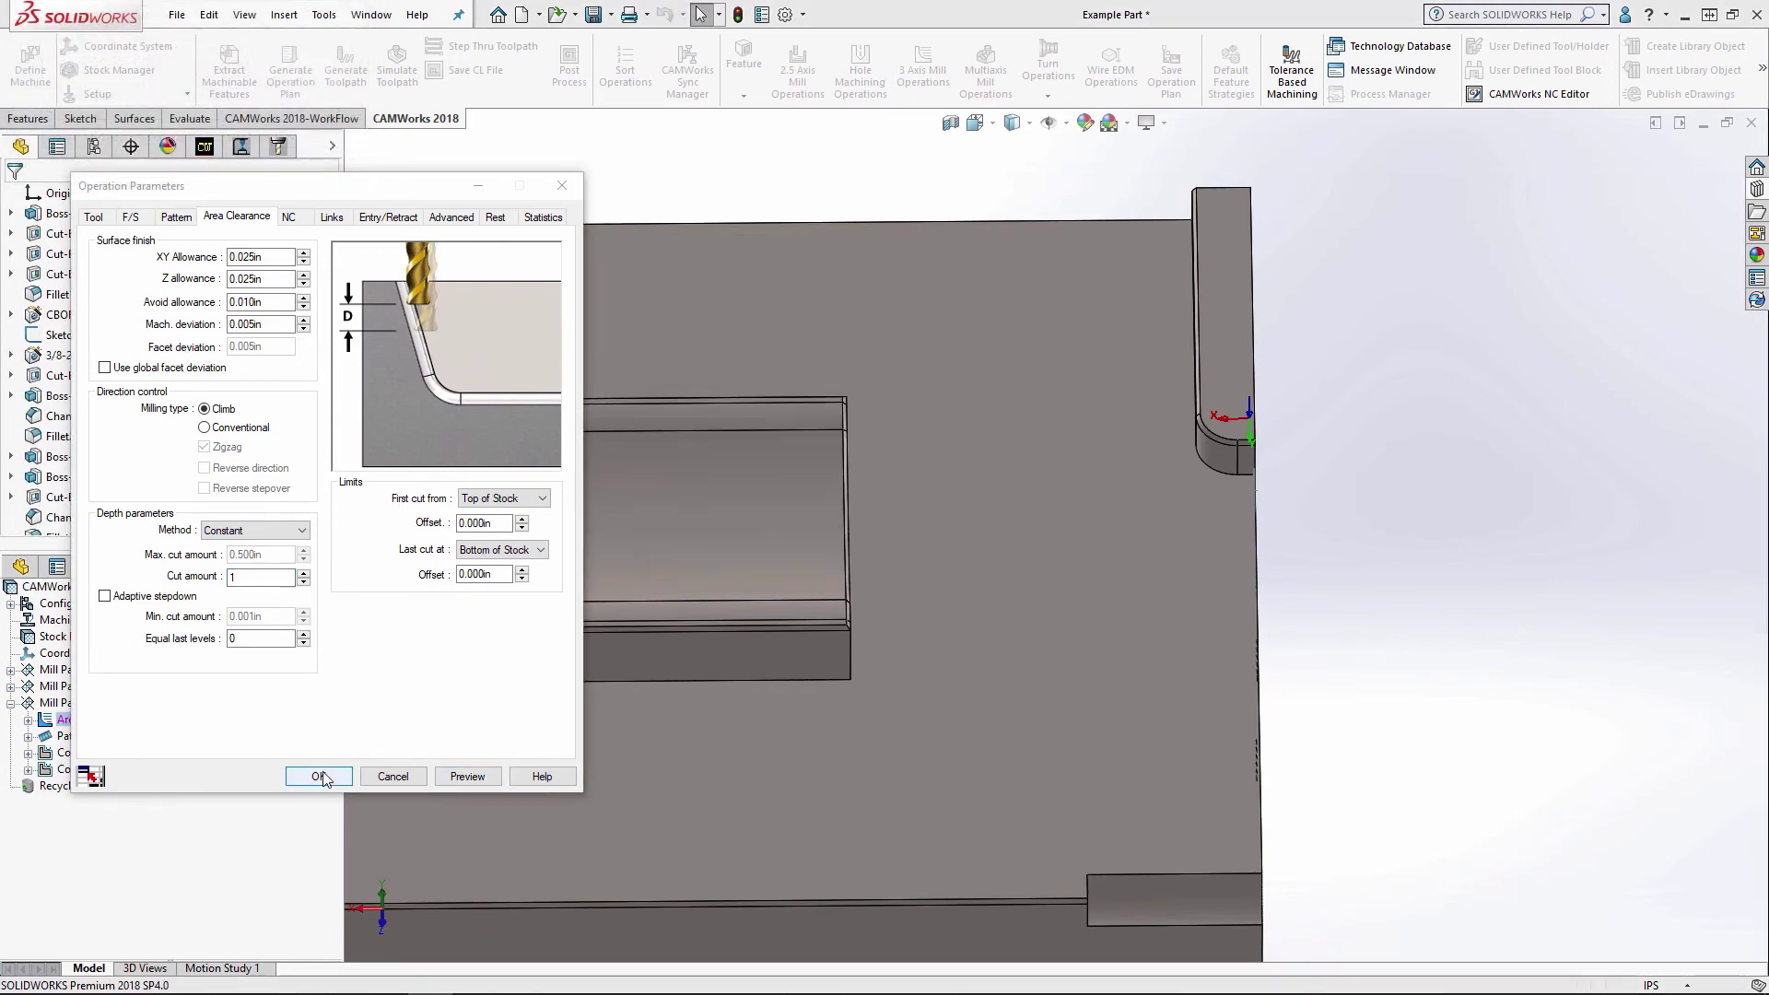
# - Set Area Clearance1's cut amount to 0.5 in, preview it, accept the parameters and regenerate the toolpath
pyautogui.doubleClick(266, 579)
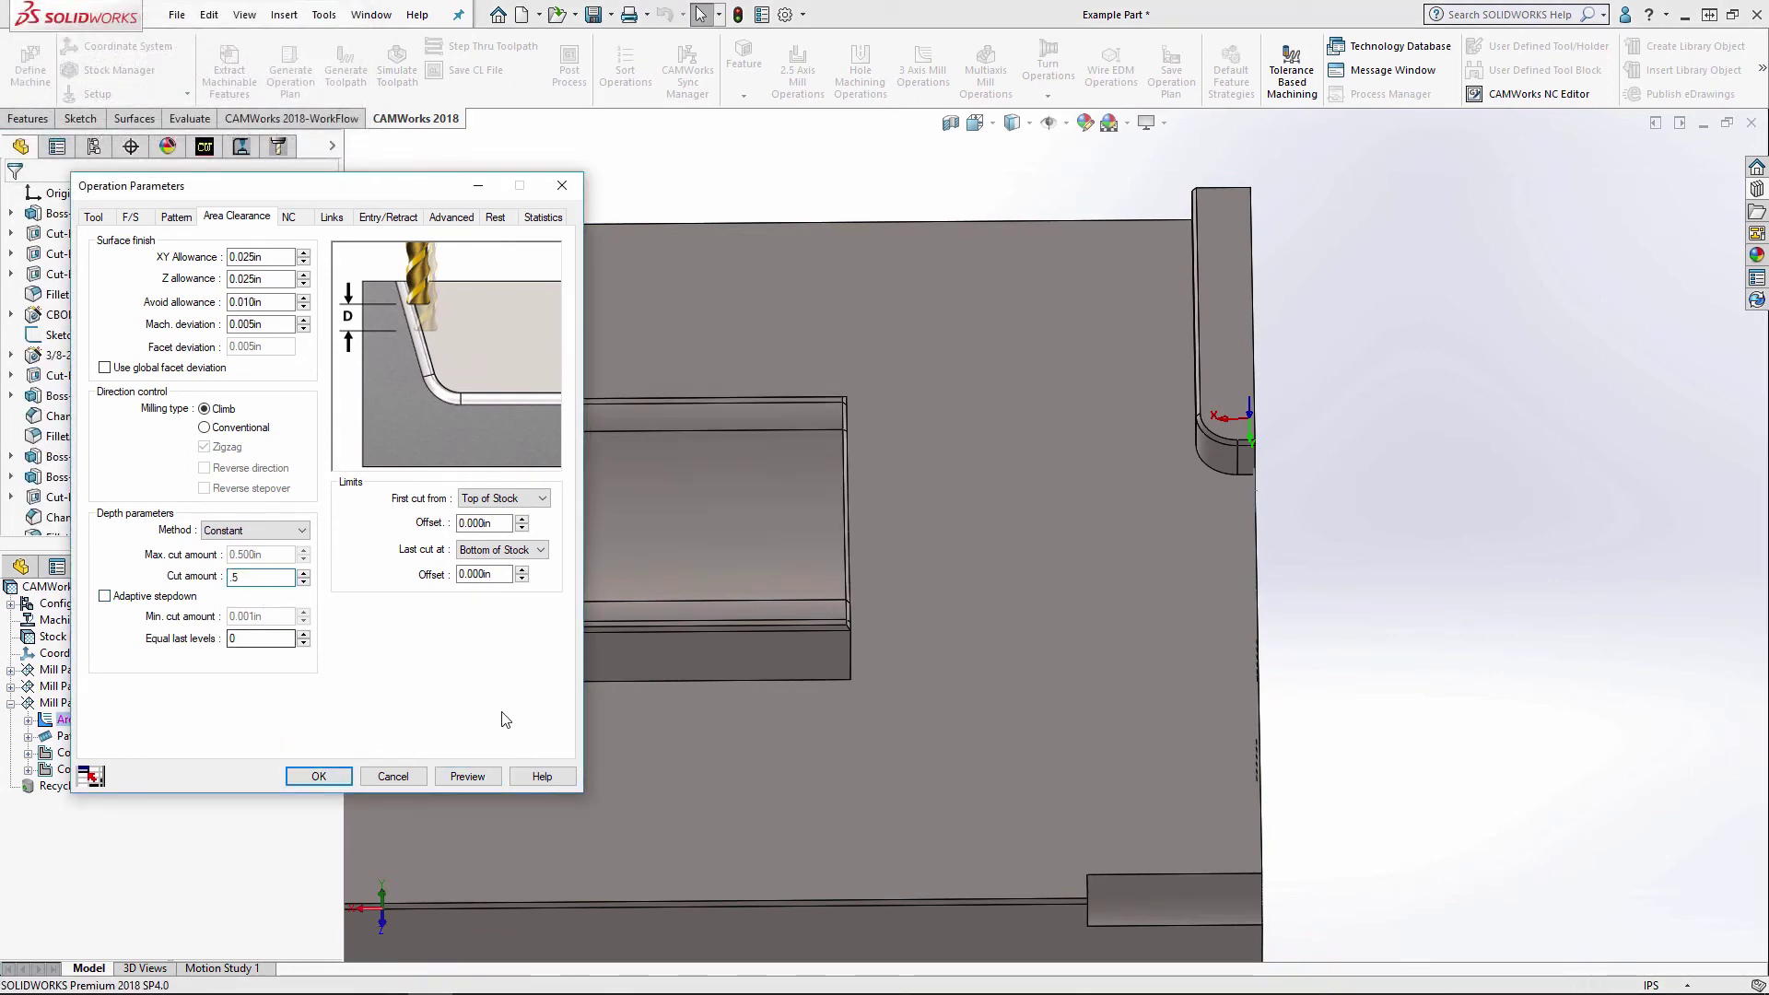
pyautogui.click(478, 779)
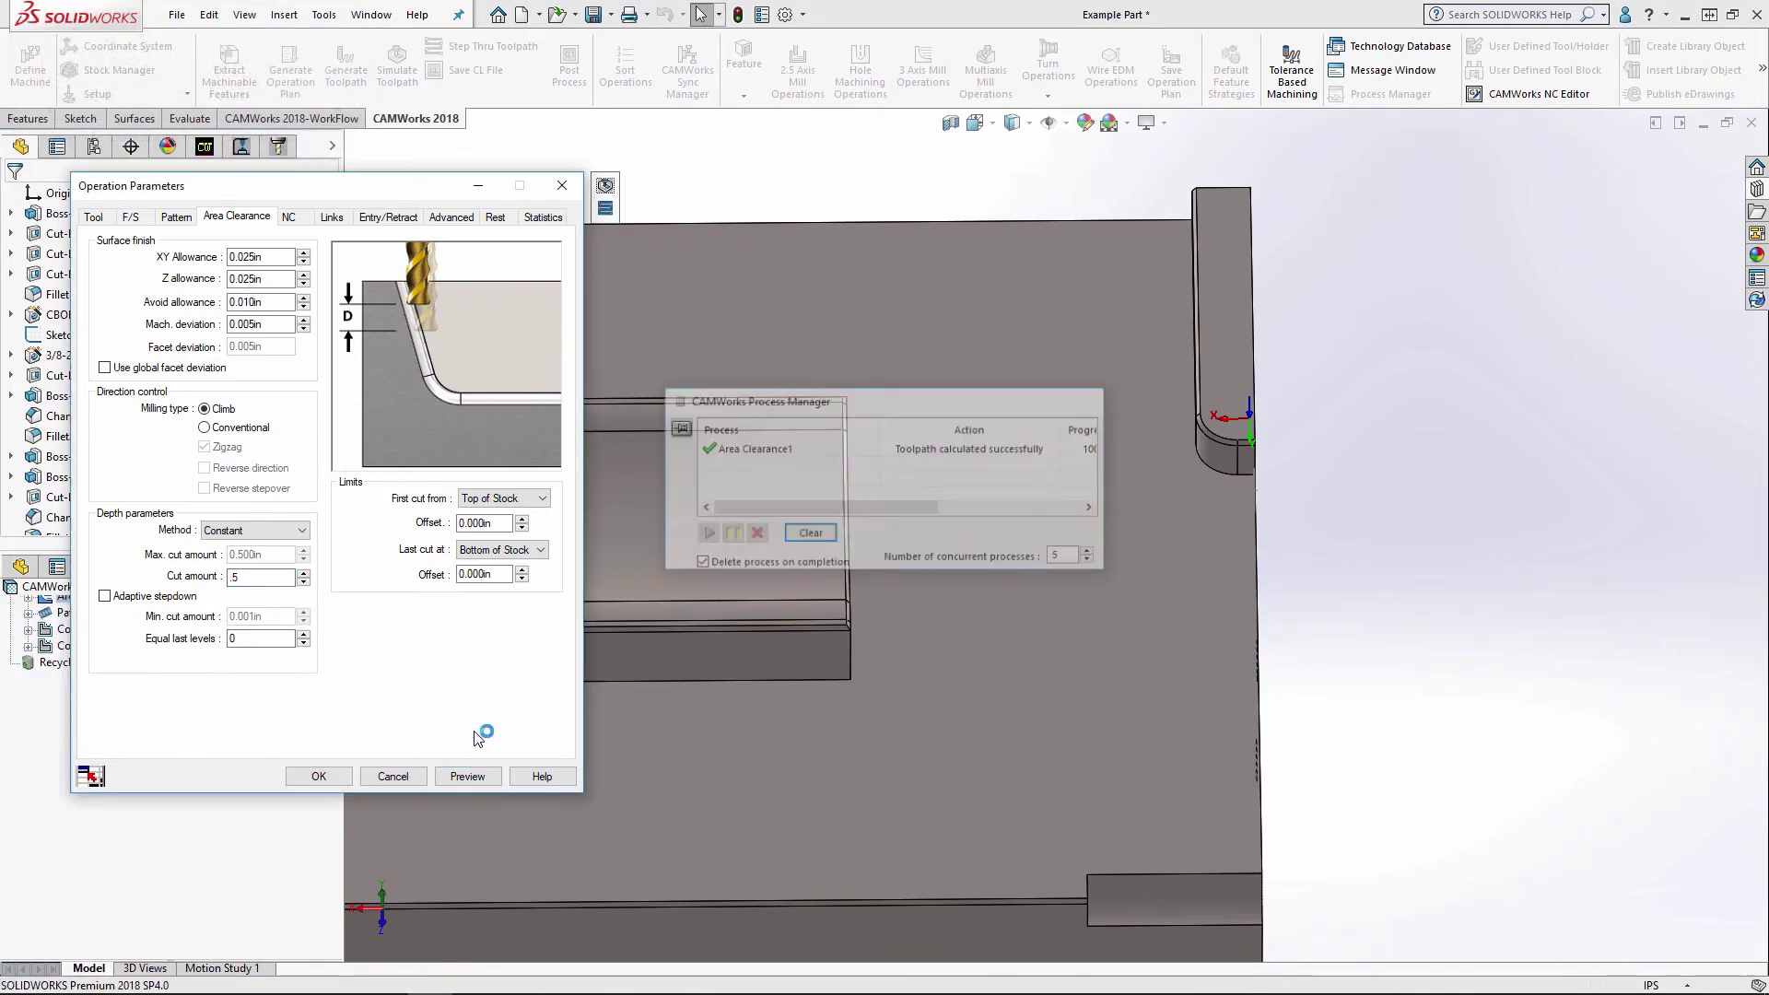
pyautogui.press('Return')
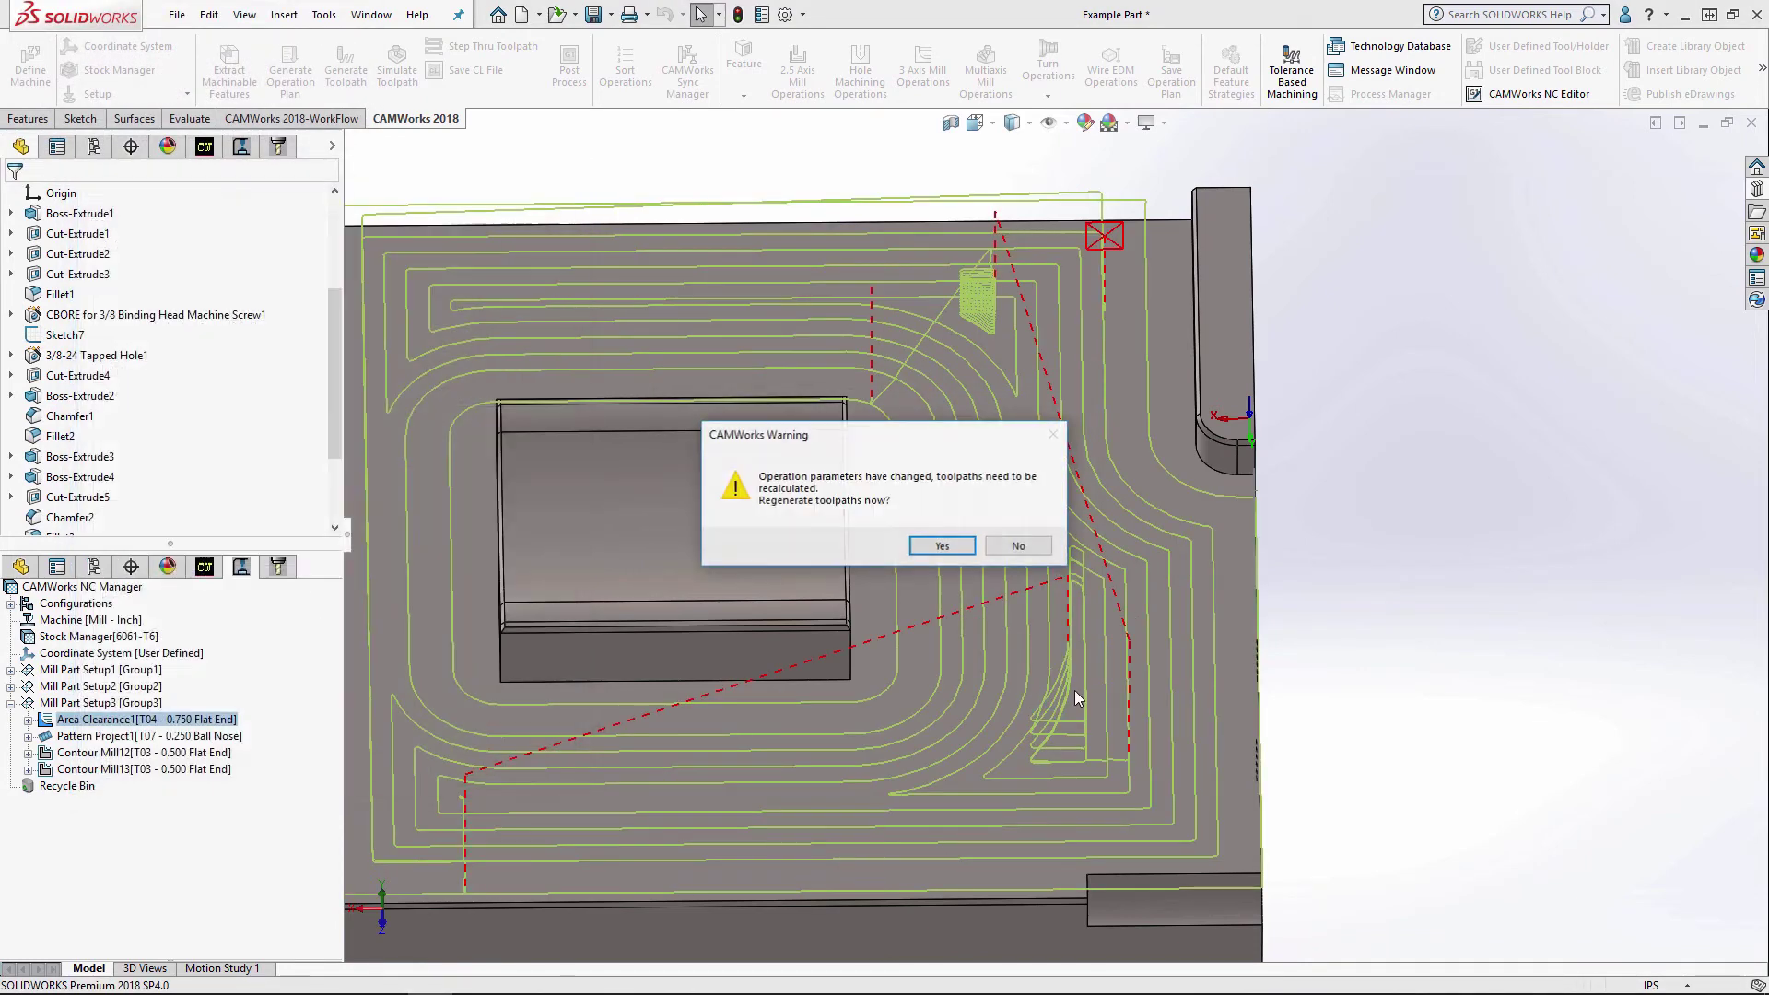
pyautogui.click(949, 551)
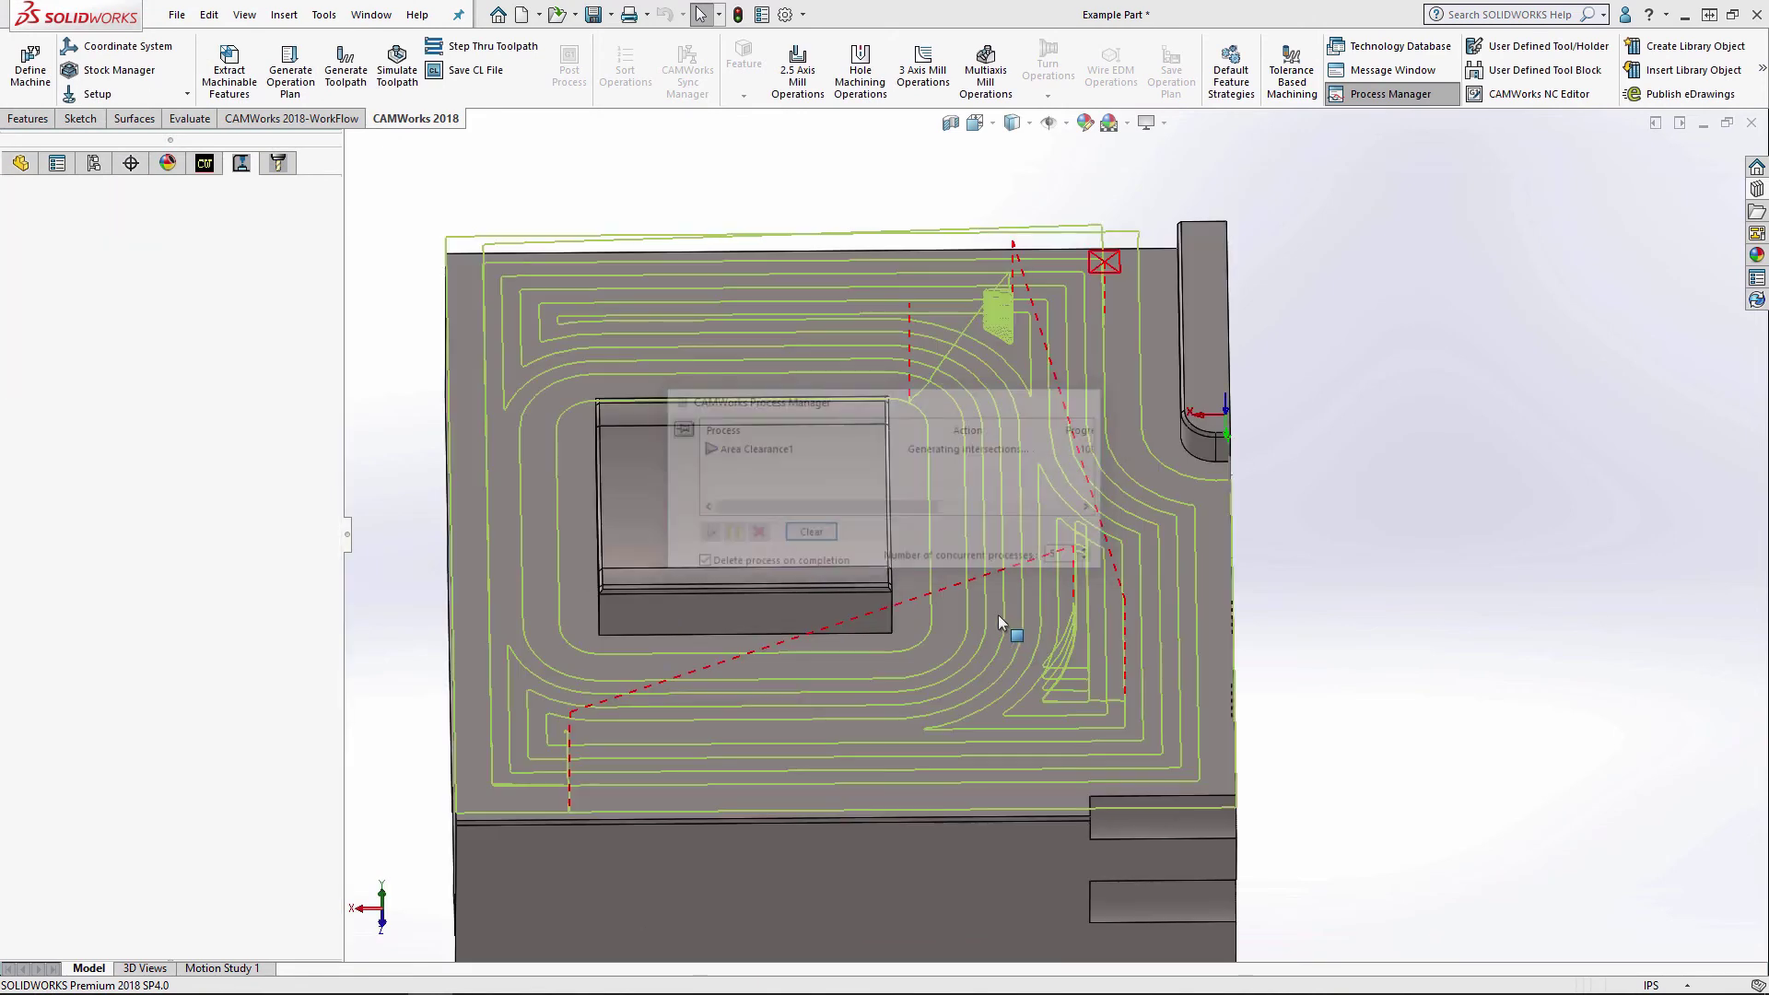
# - Assign the 1/4 in 90-degree countersink at station 6 of the tool crib to the Contour Mill12 operation
pyautogui.rightClick(81, 300)
pyautogui.click(74, 349)
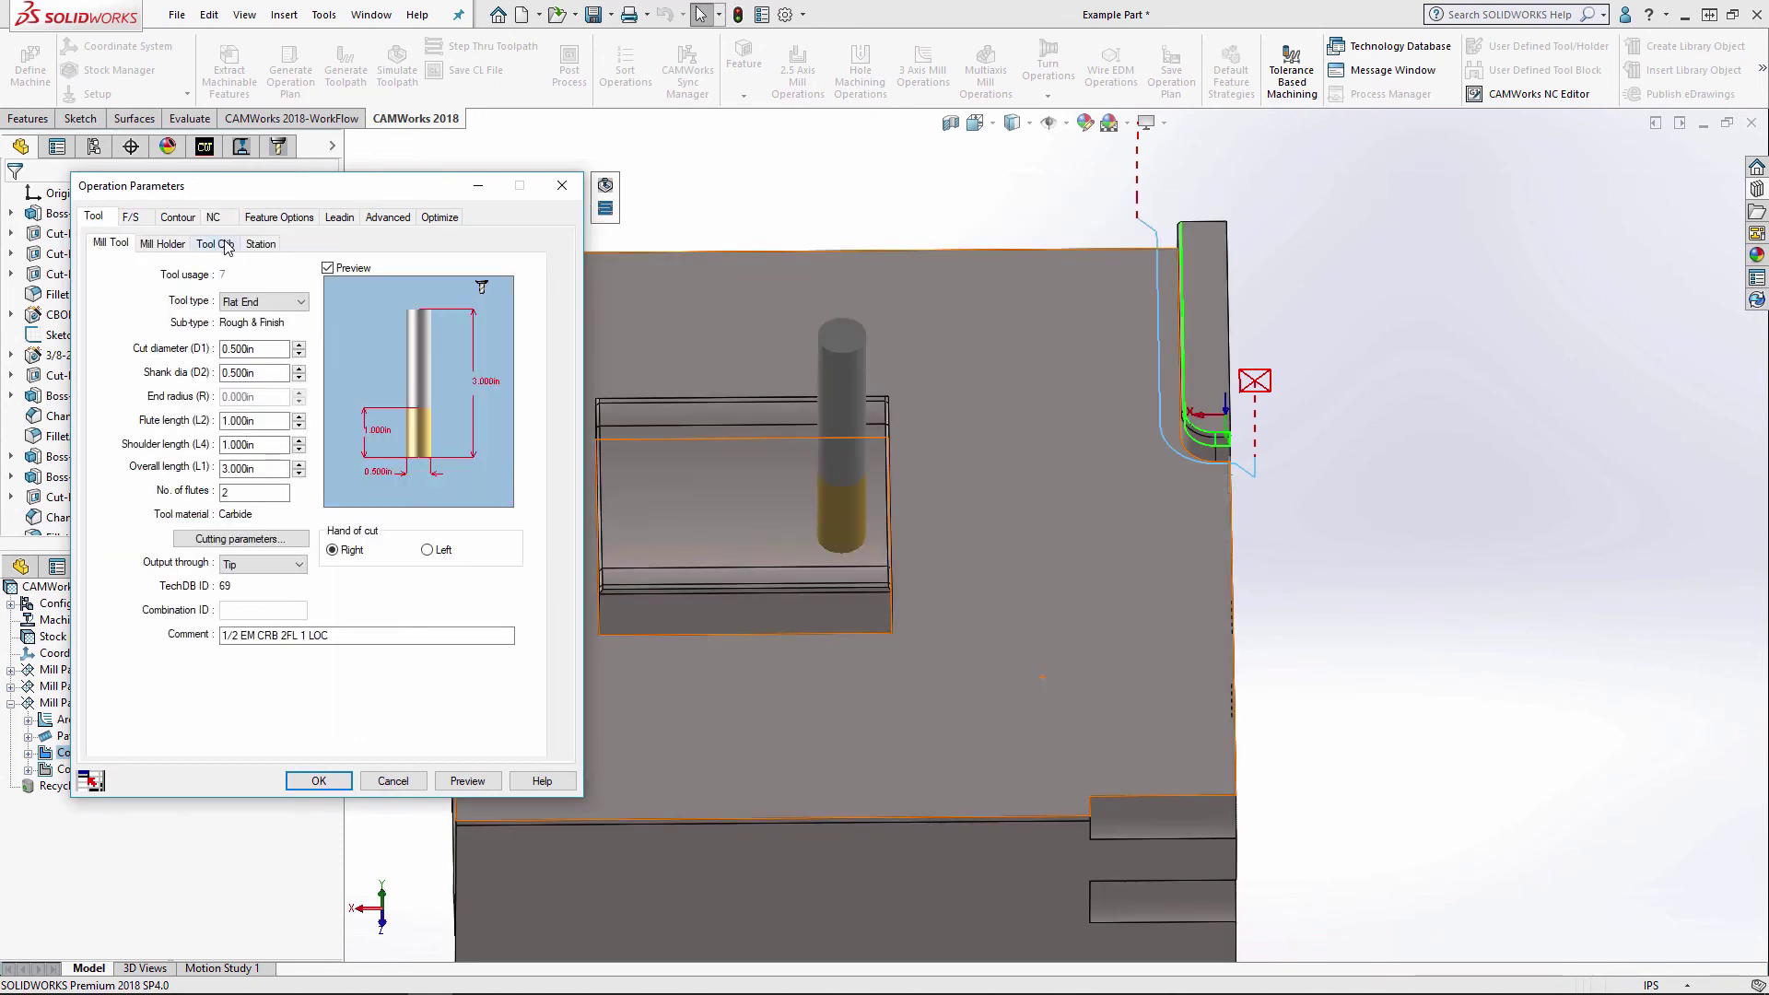
pyautogui.click(221, 244)
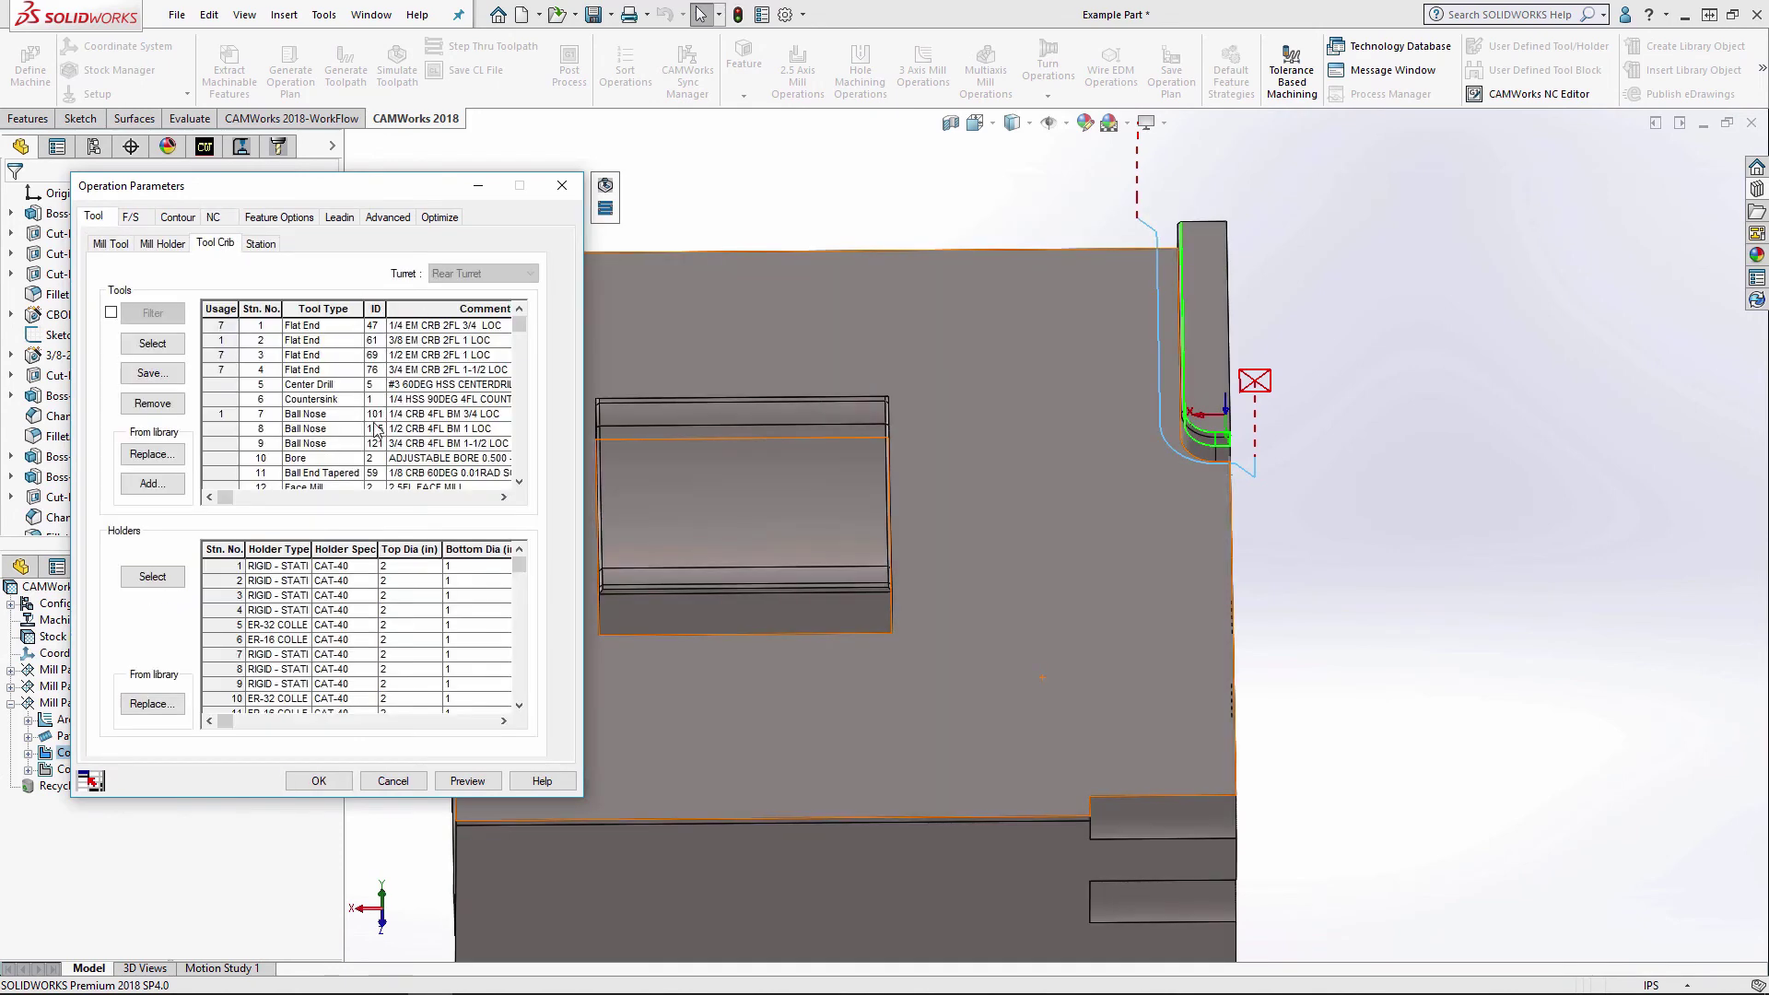
pyautogui.click(304, 399)
pyautogui.click(152, 343)
# - Enable chamfer machining for Contour Mill12 with a chamfer length of 0.05 in
pyautogui.click(178, 216)
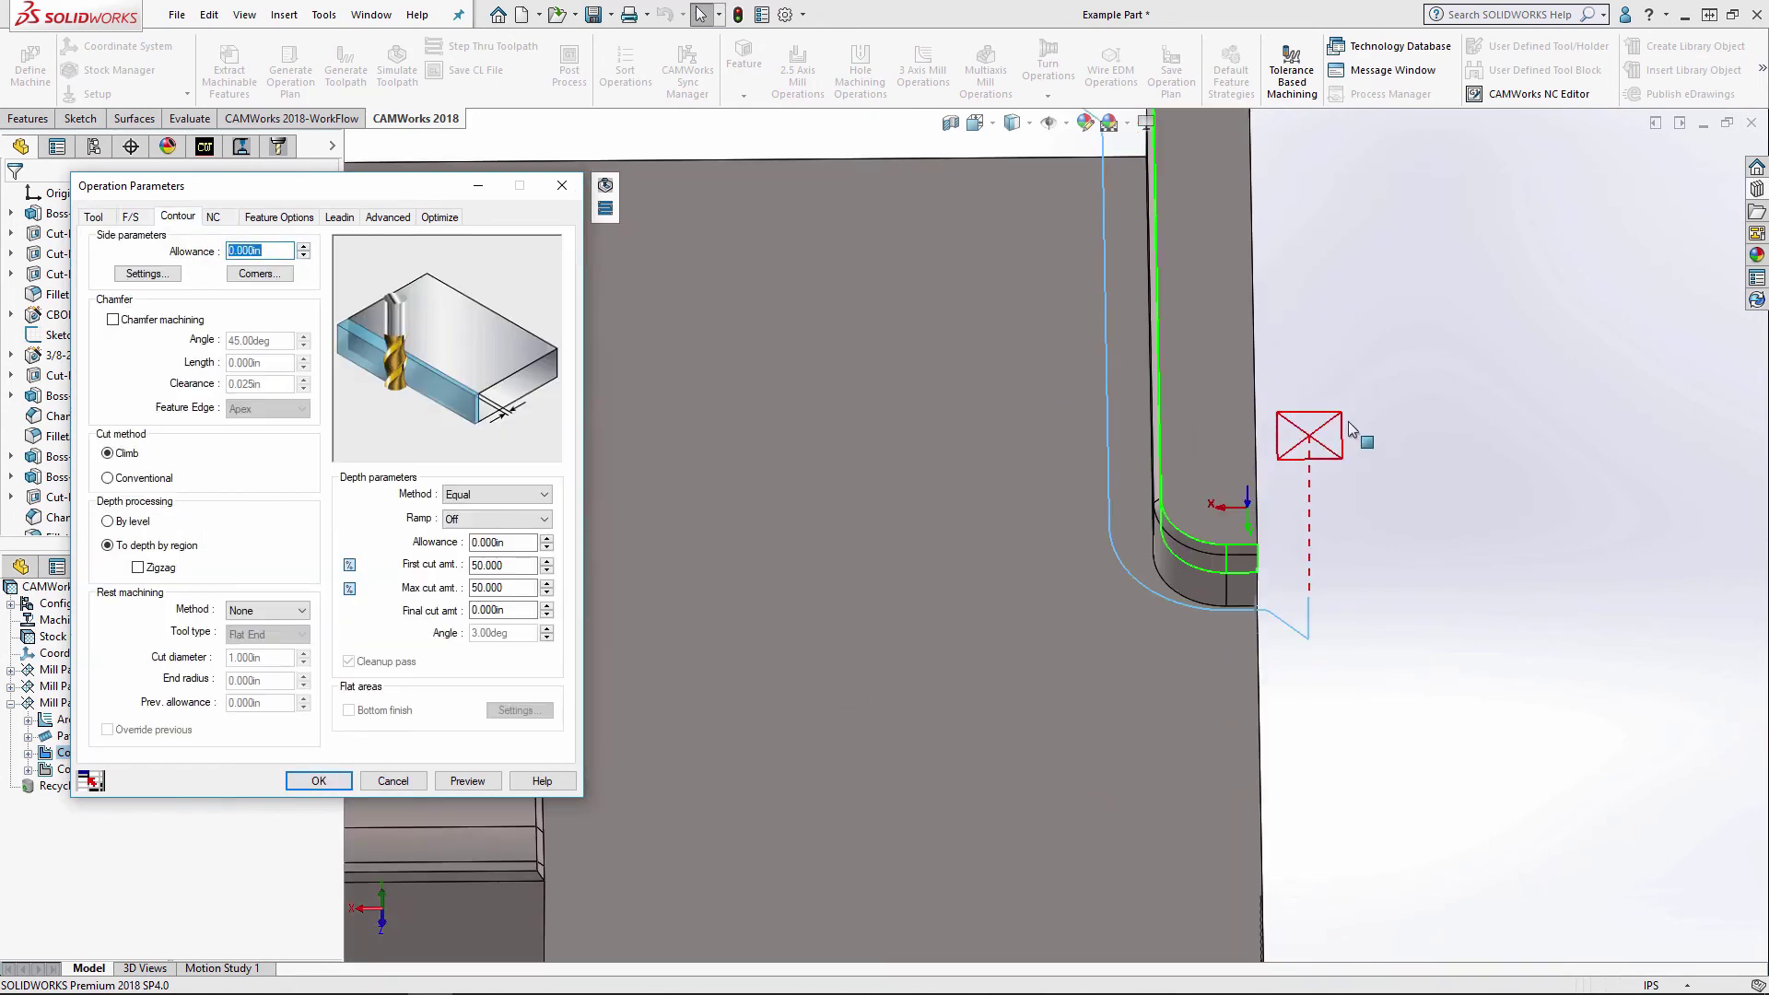
pyautogui.click(112, 320)
pyautogui.press('Tab')
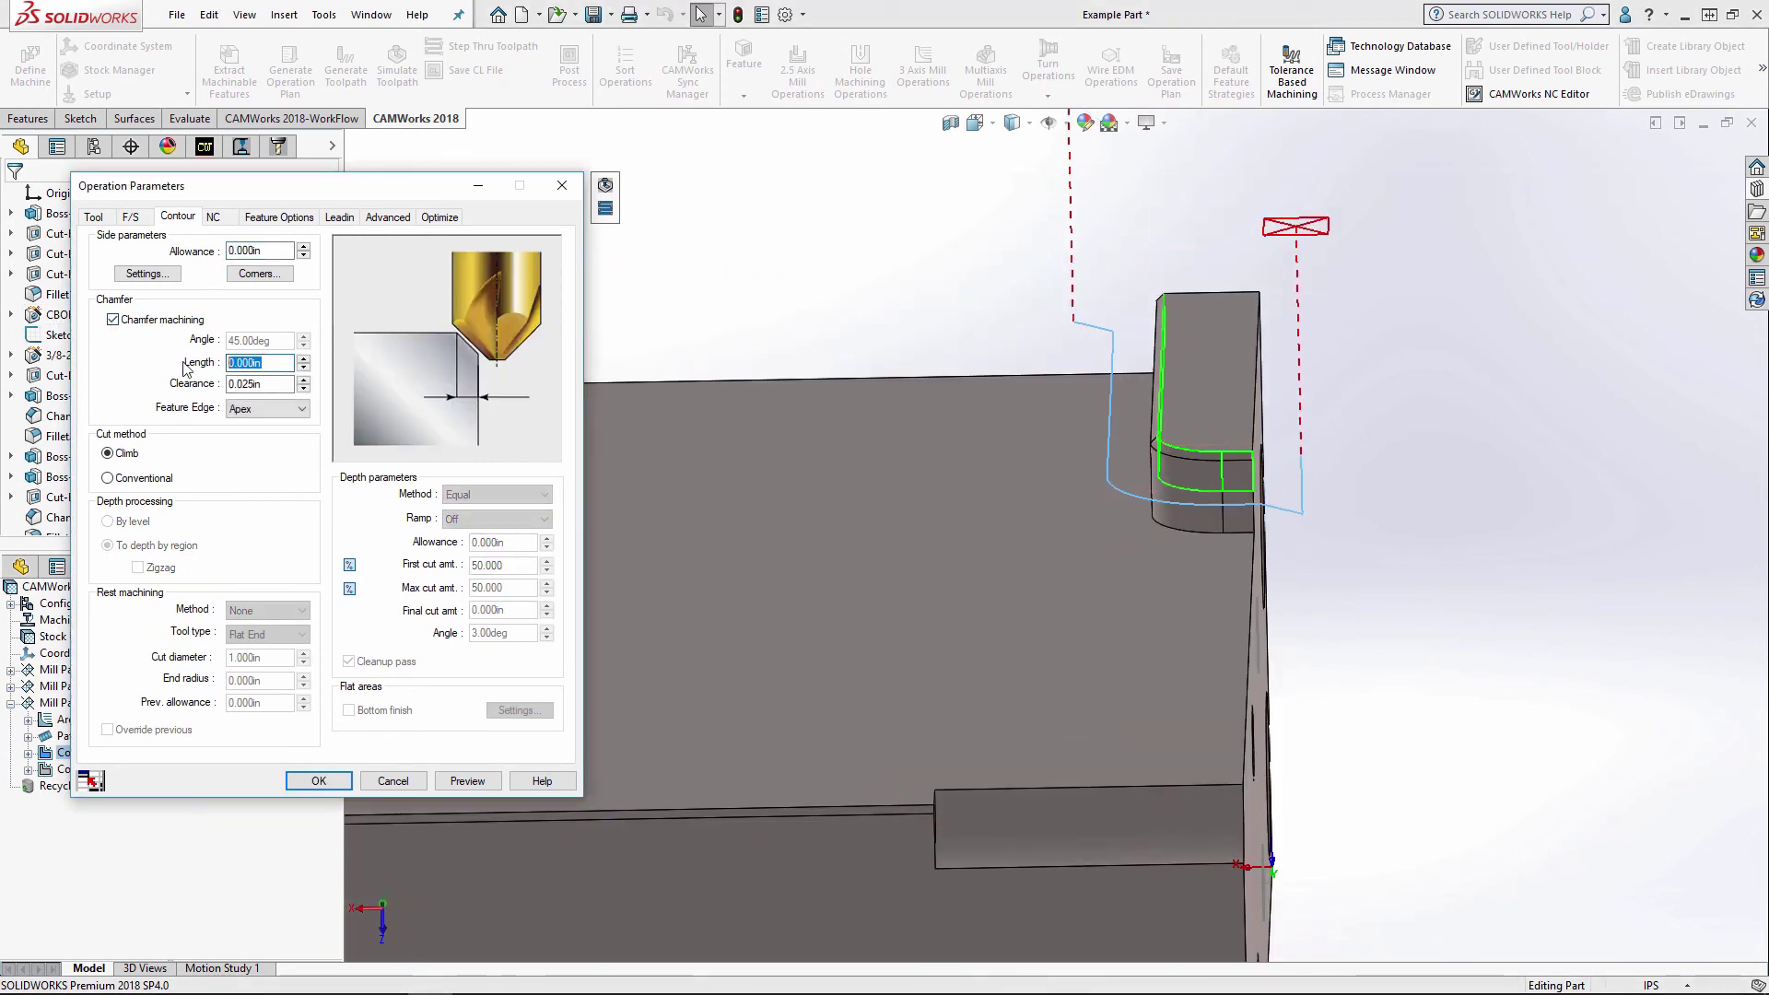
pyautogui.write('.05')
pyautogui.press('Tab')
pyautogui.press('Tab')
# - Review Contour Mill12's chamfer clearance, choose its feature edge option, preview the toolpath and accept the parameters
pyautogui.moveTo(282, 383); pyautogui.dragTo(188, 385)
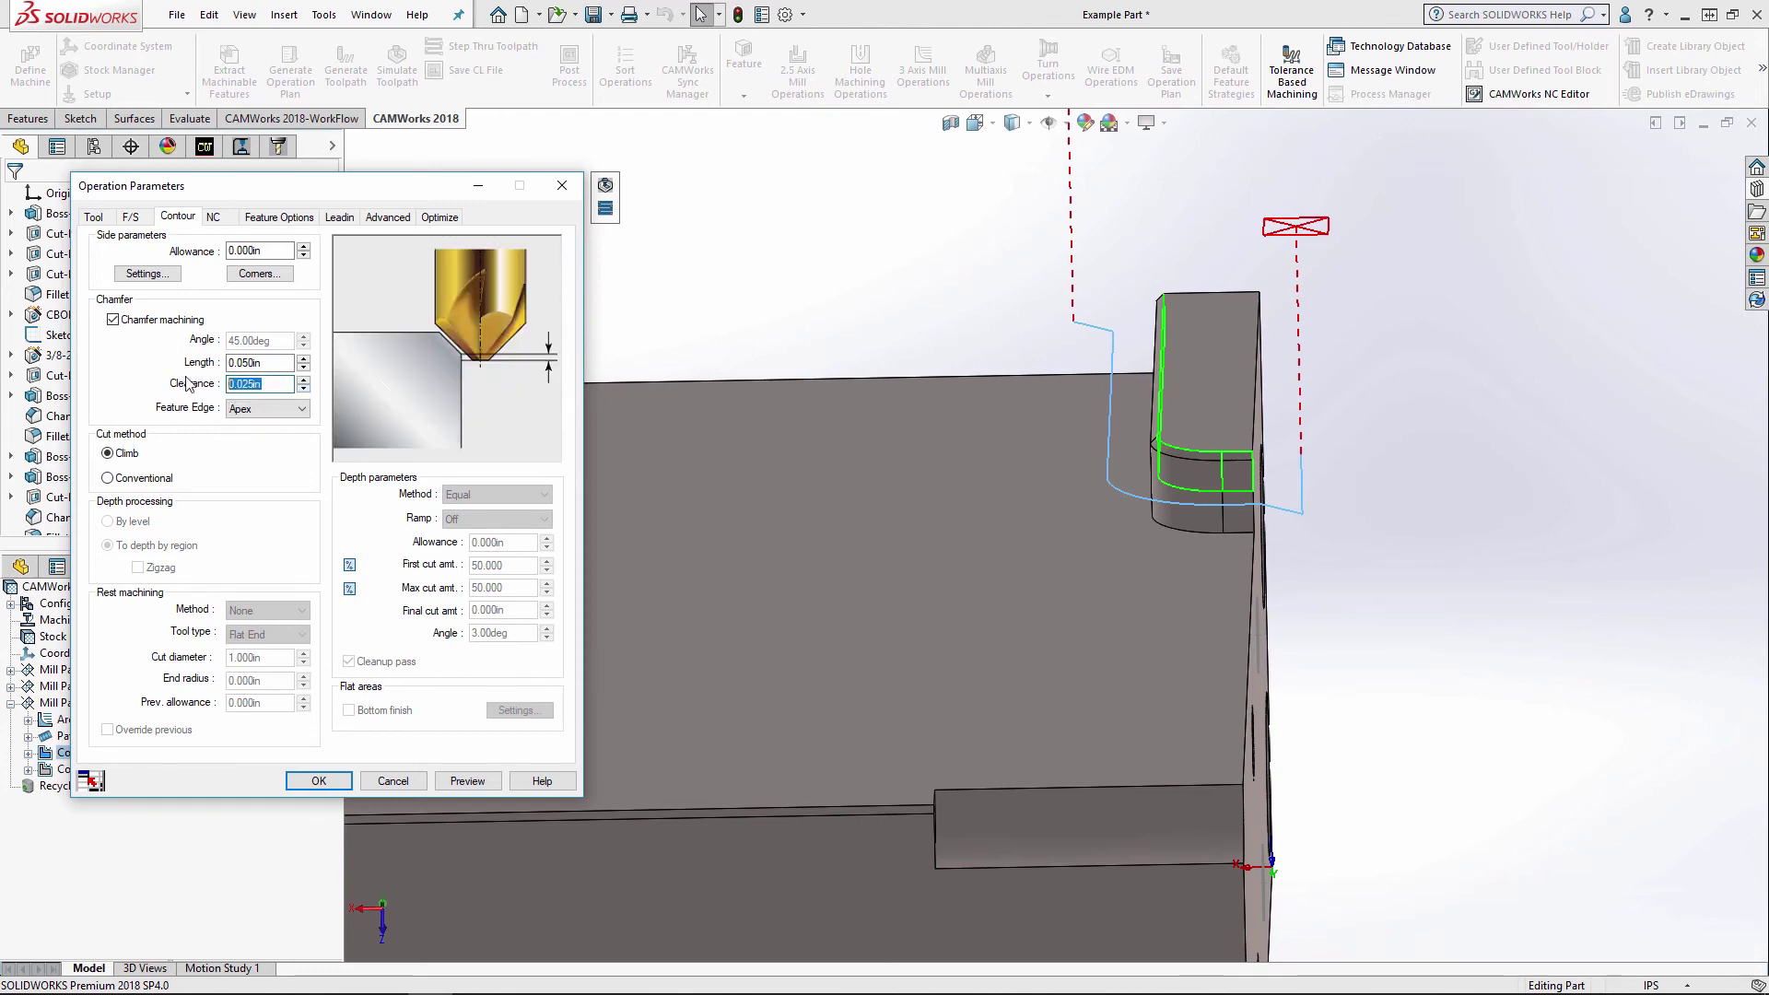
pyautogui.click(295, 409)
pyautogui.click(258, 436)
pyautogui.click(467, 781)
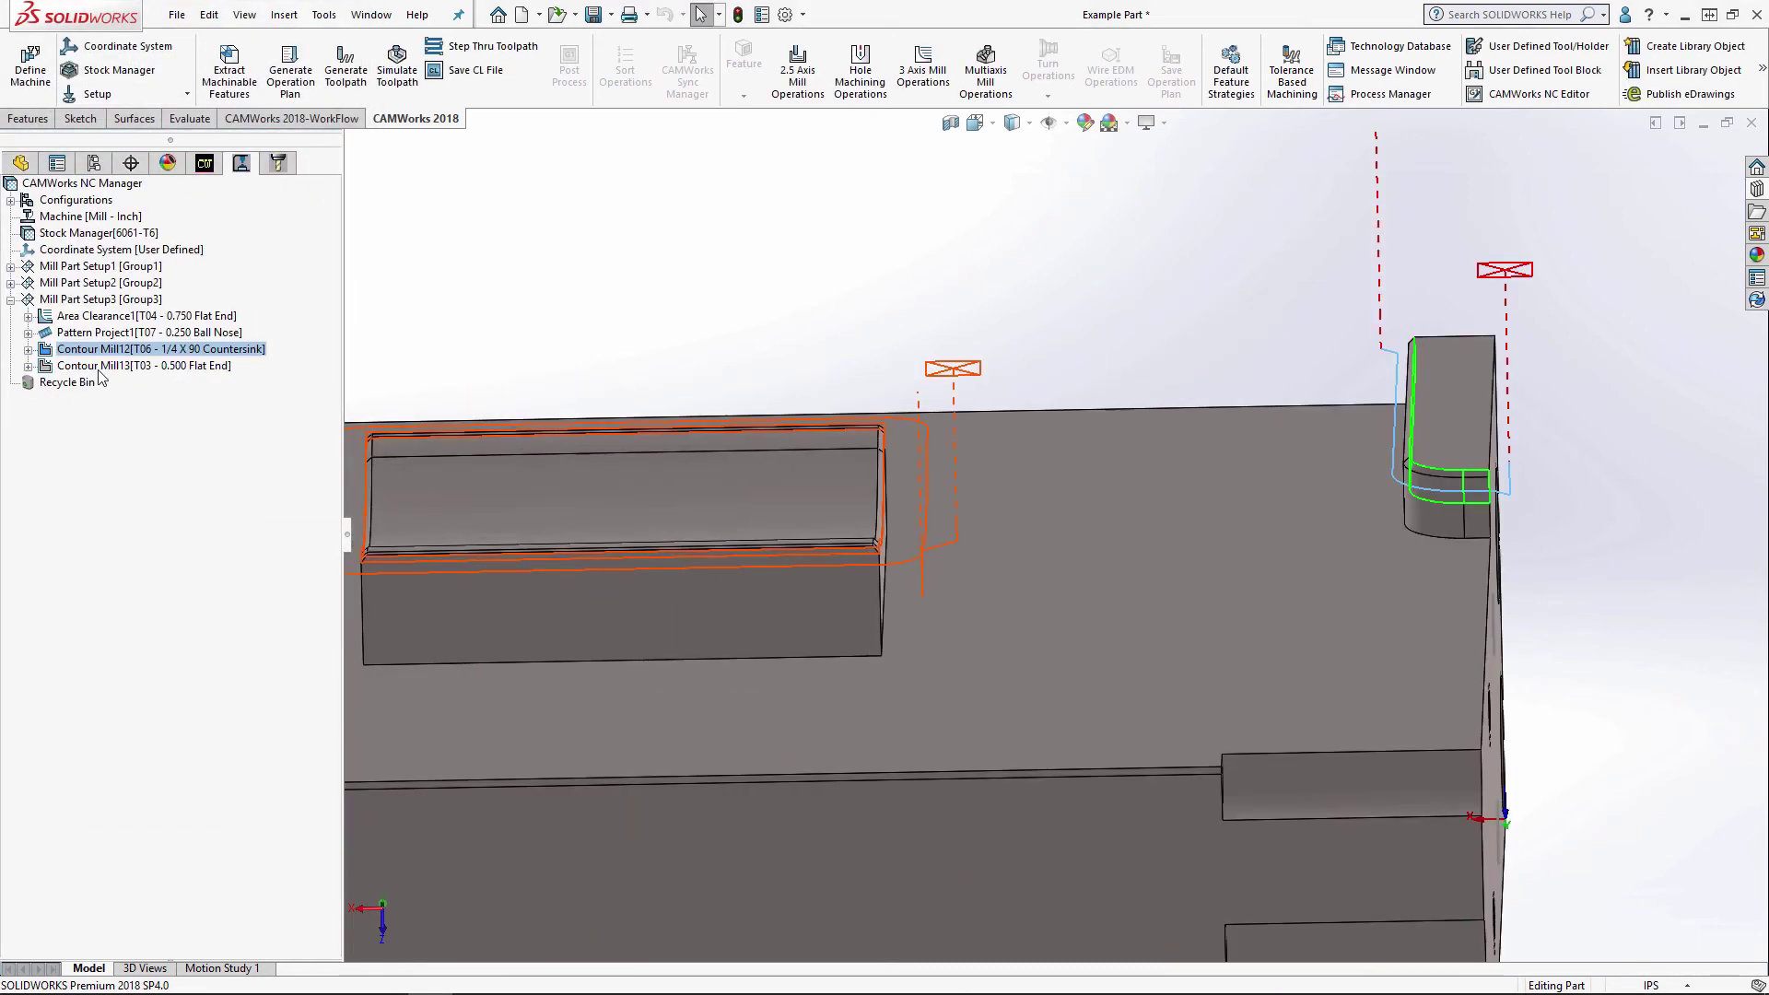
# - Open the Contour Mill13 parameters and assign the 1/4 in 90-degree countersink at station 6 of the tool crib
pyautogui.click(99, 369)
pyautogui.doubleClick(99, 370)
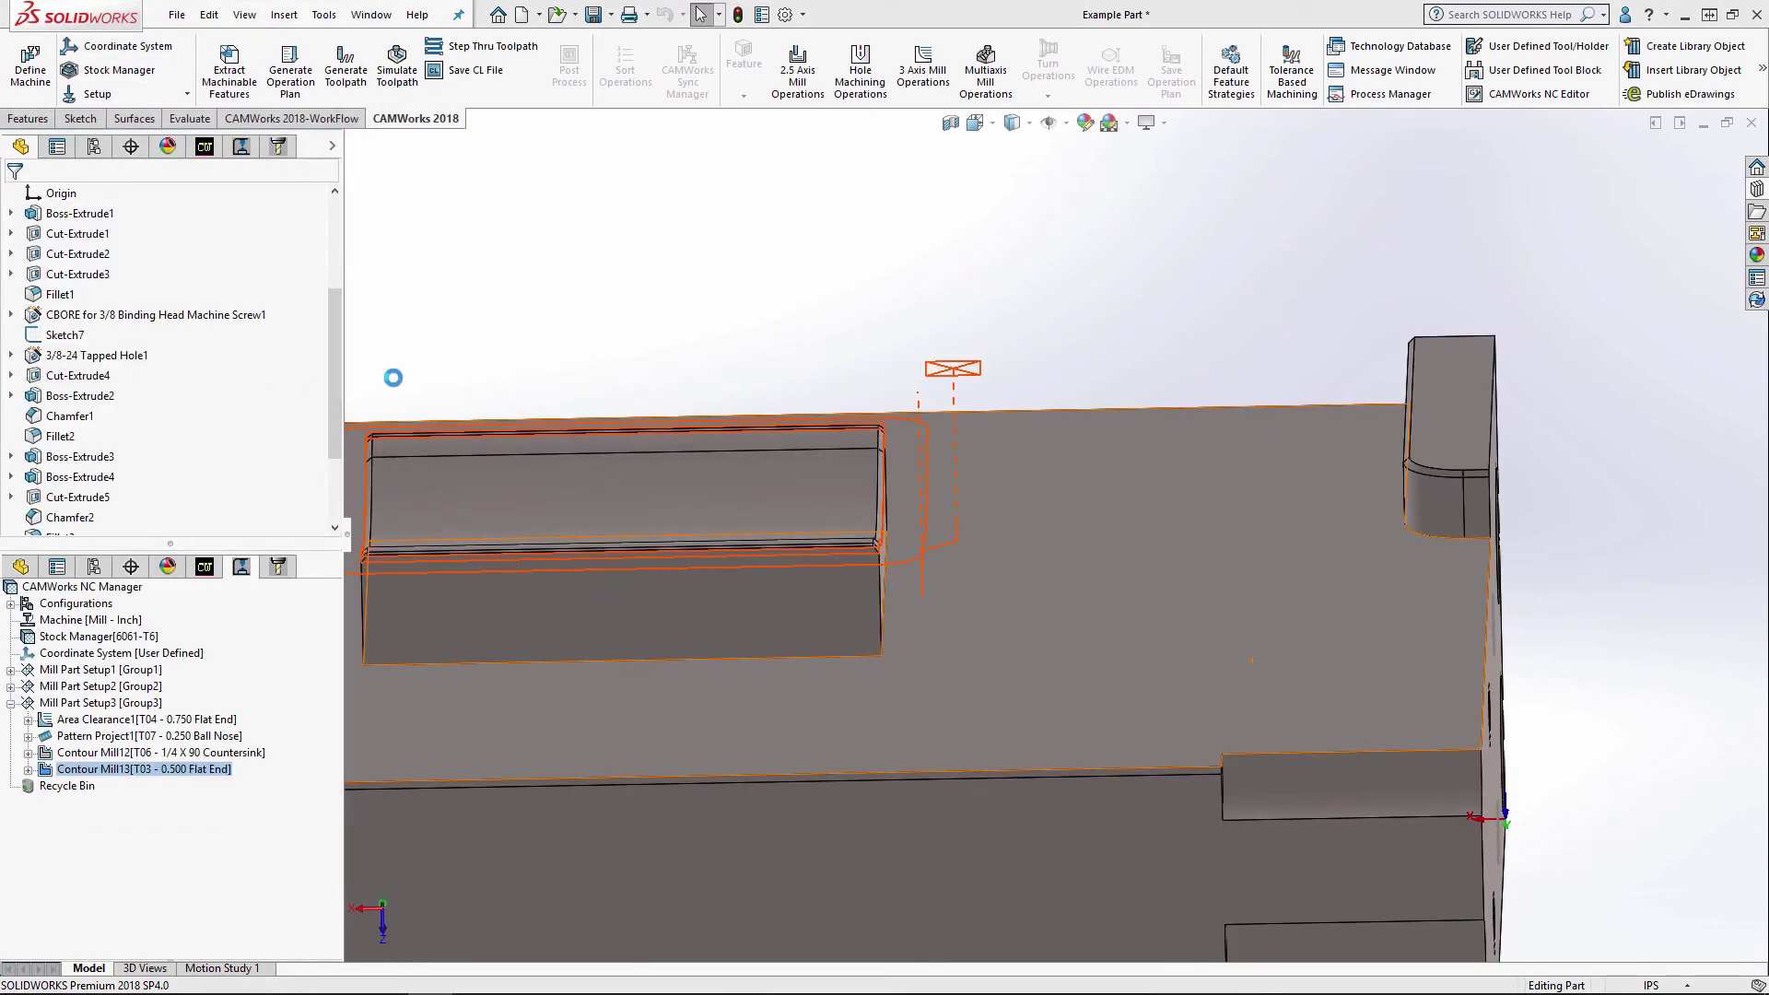
pyautogui.scroll(2, 1060, 430)
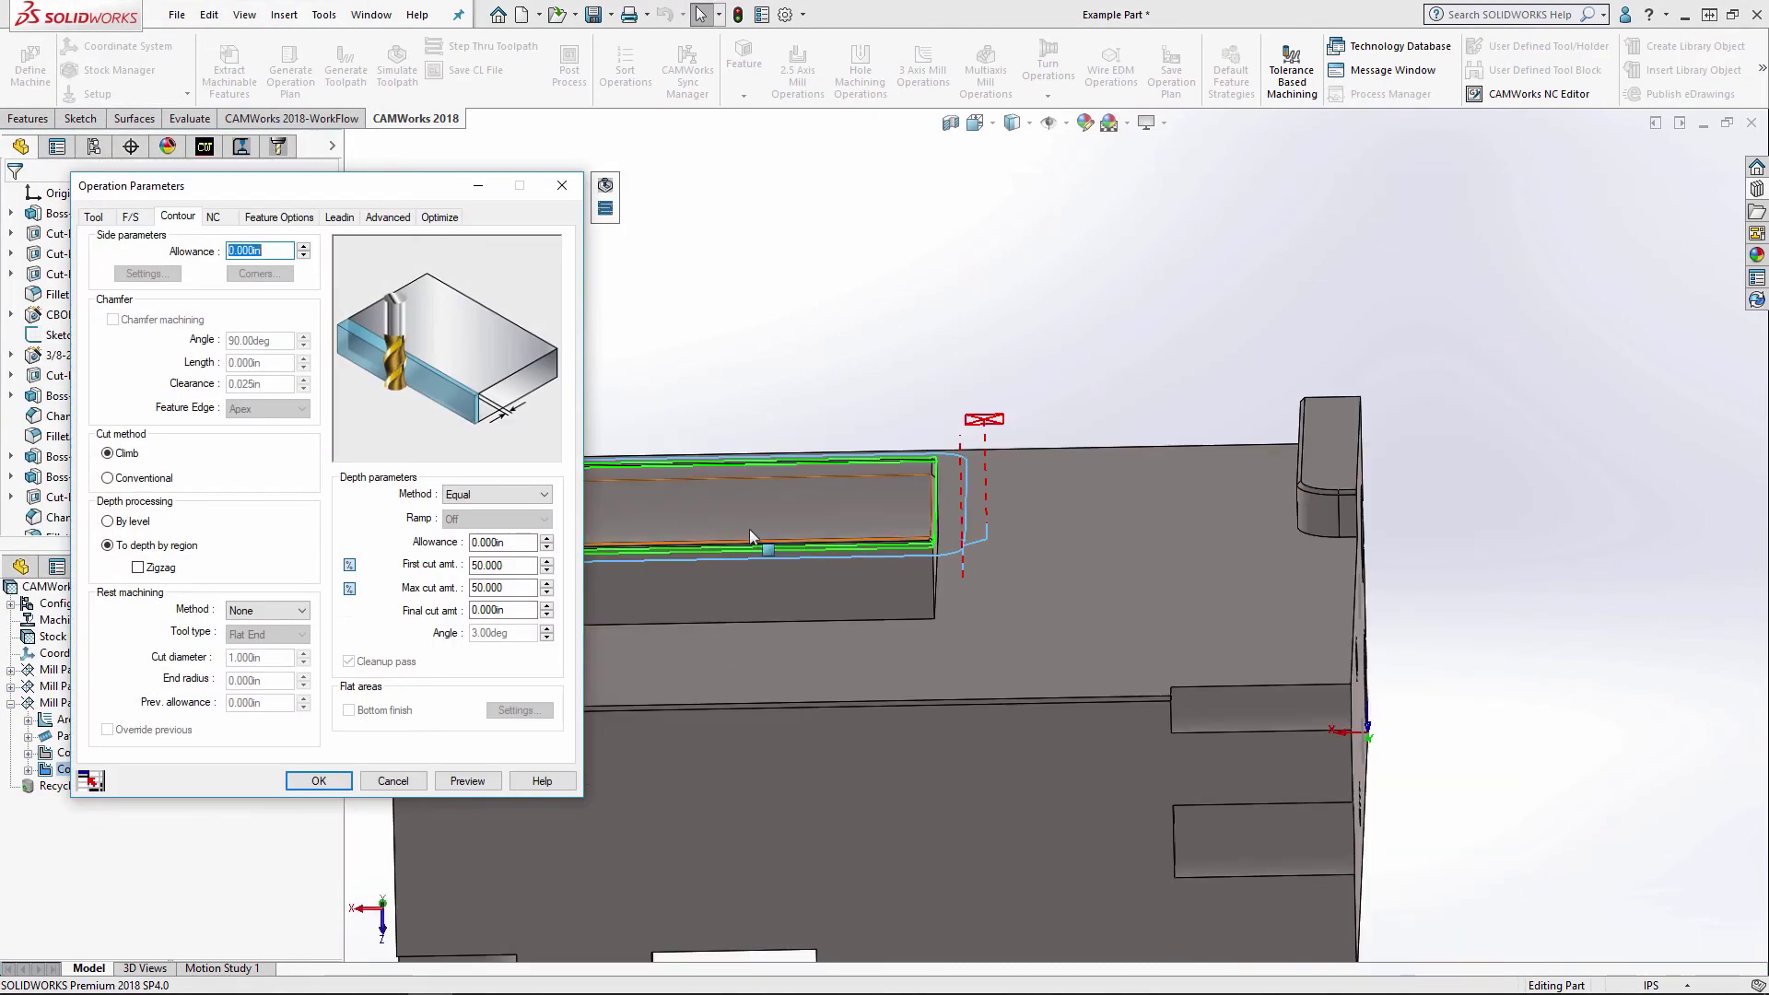
pyautogui.scroll(4, 749, 529)
pyautogui.scroll(-4, 821, 490)
pyautogui.scroll(-2, 1175, 574)
pyautogui.moveTo(1037, 536); pyautogui.dragTo(986, 545, button='middle')
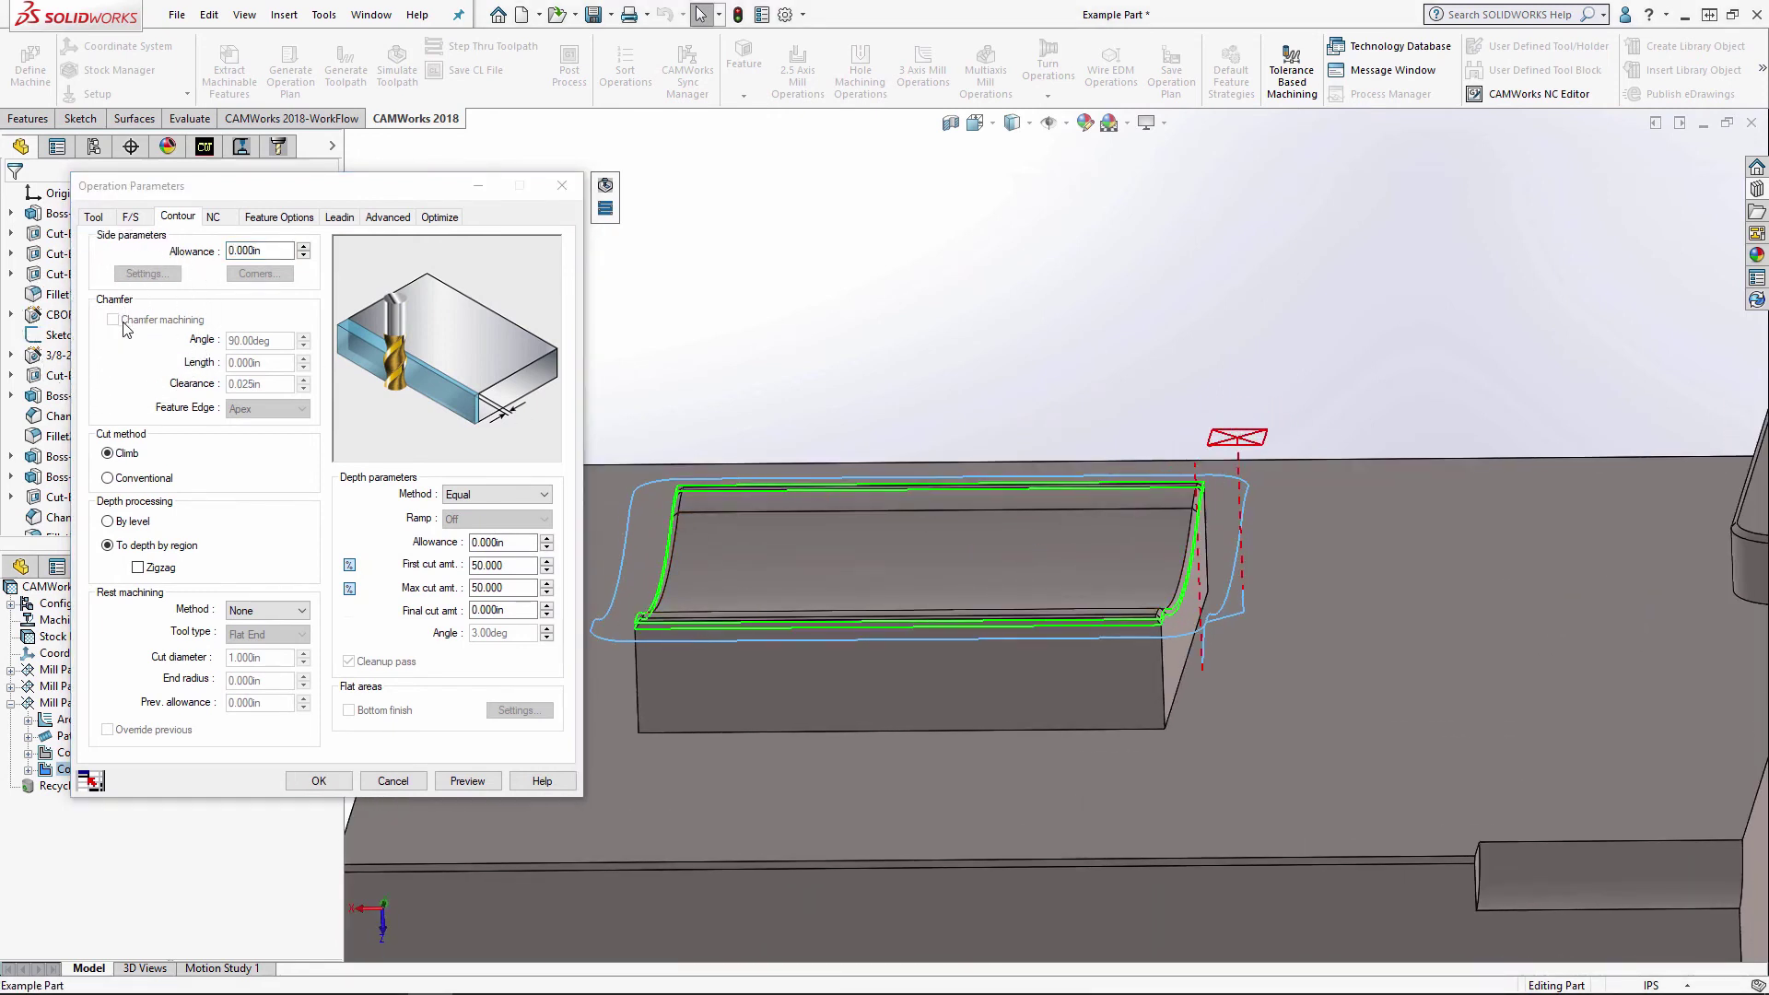
pyautogui.click(100, 219)
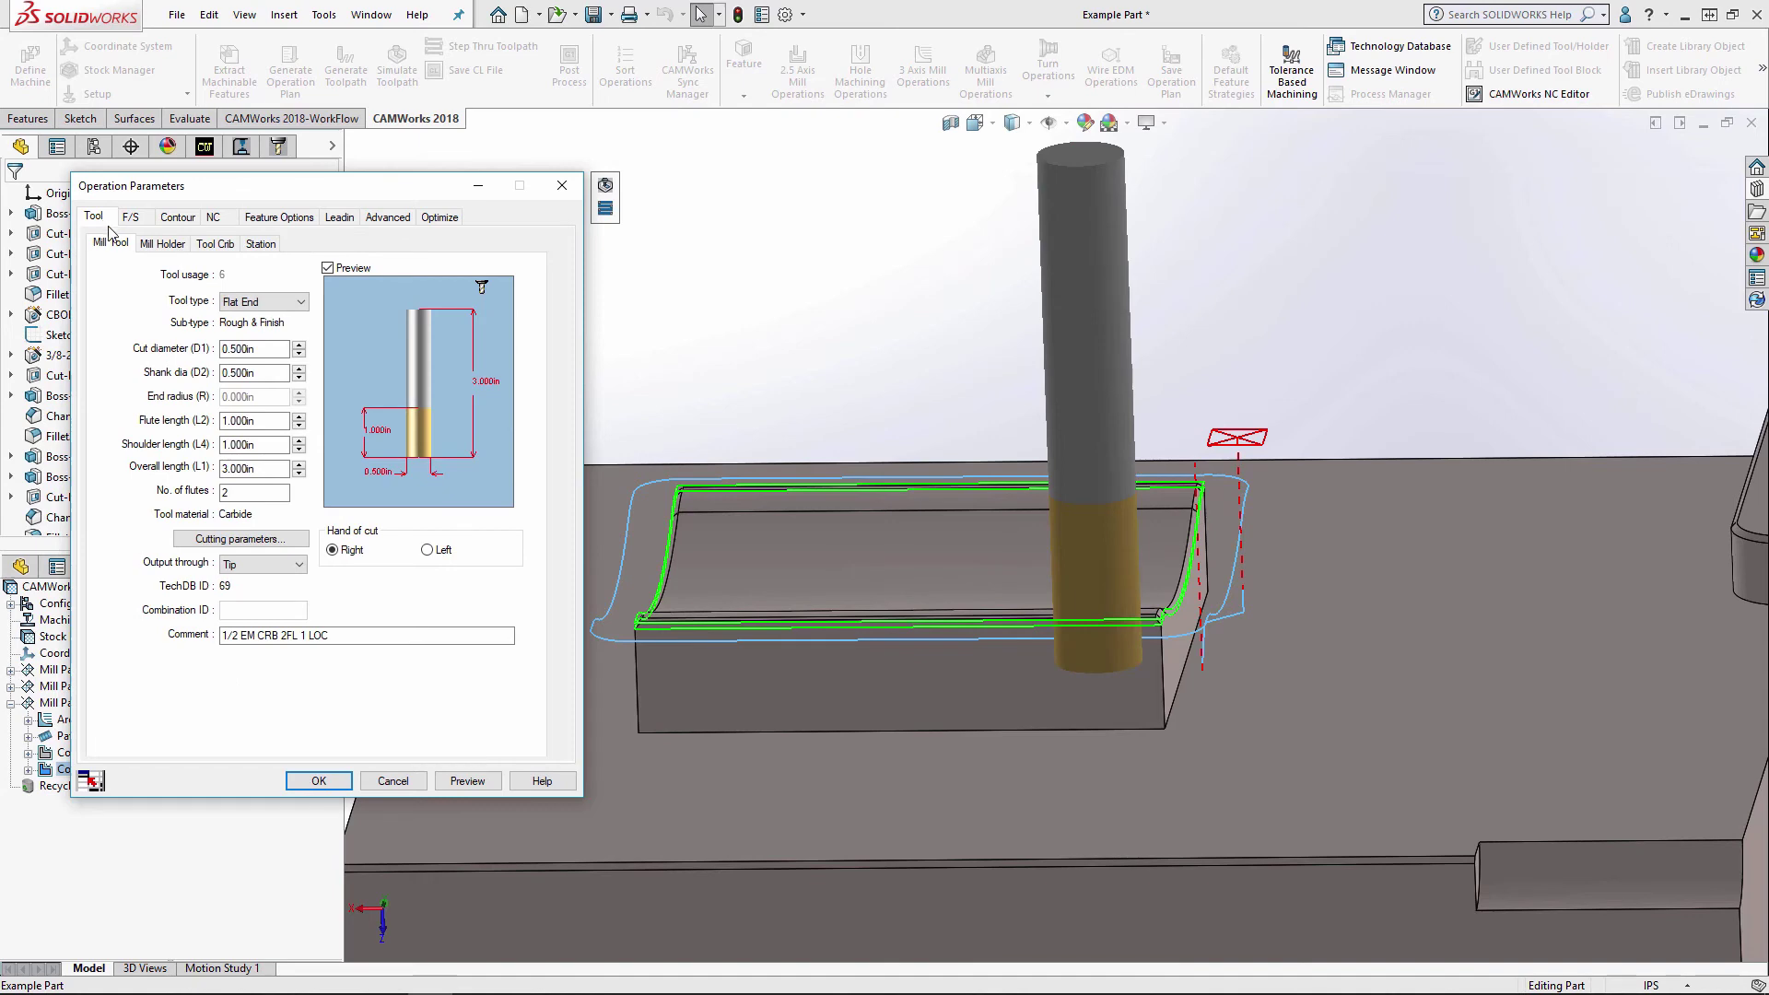
pyautogui.click(218, 243)
pyautogui.click(219, 402)
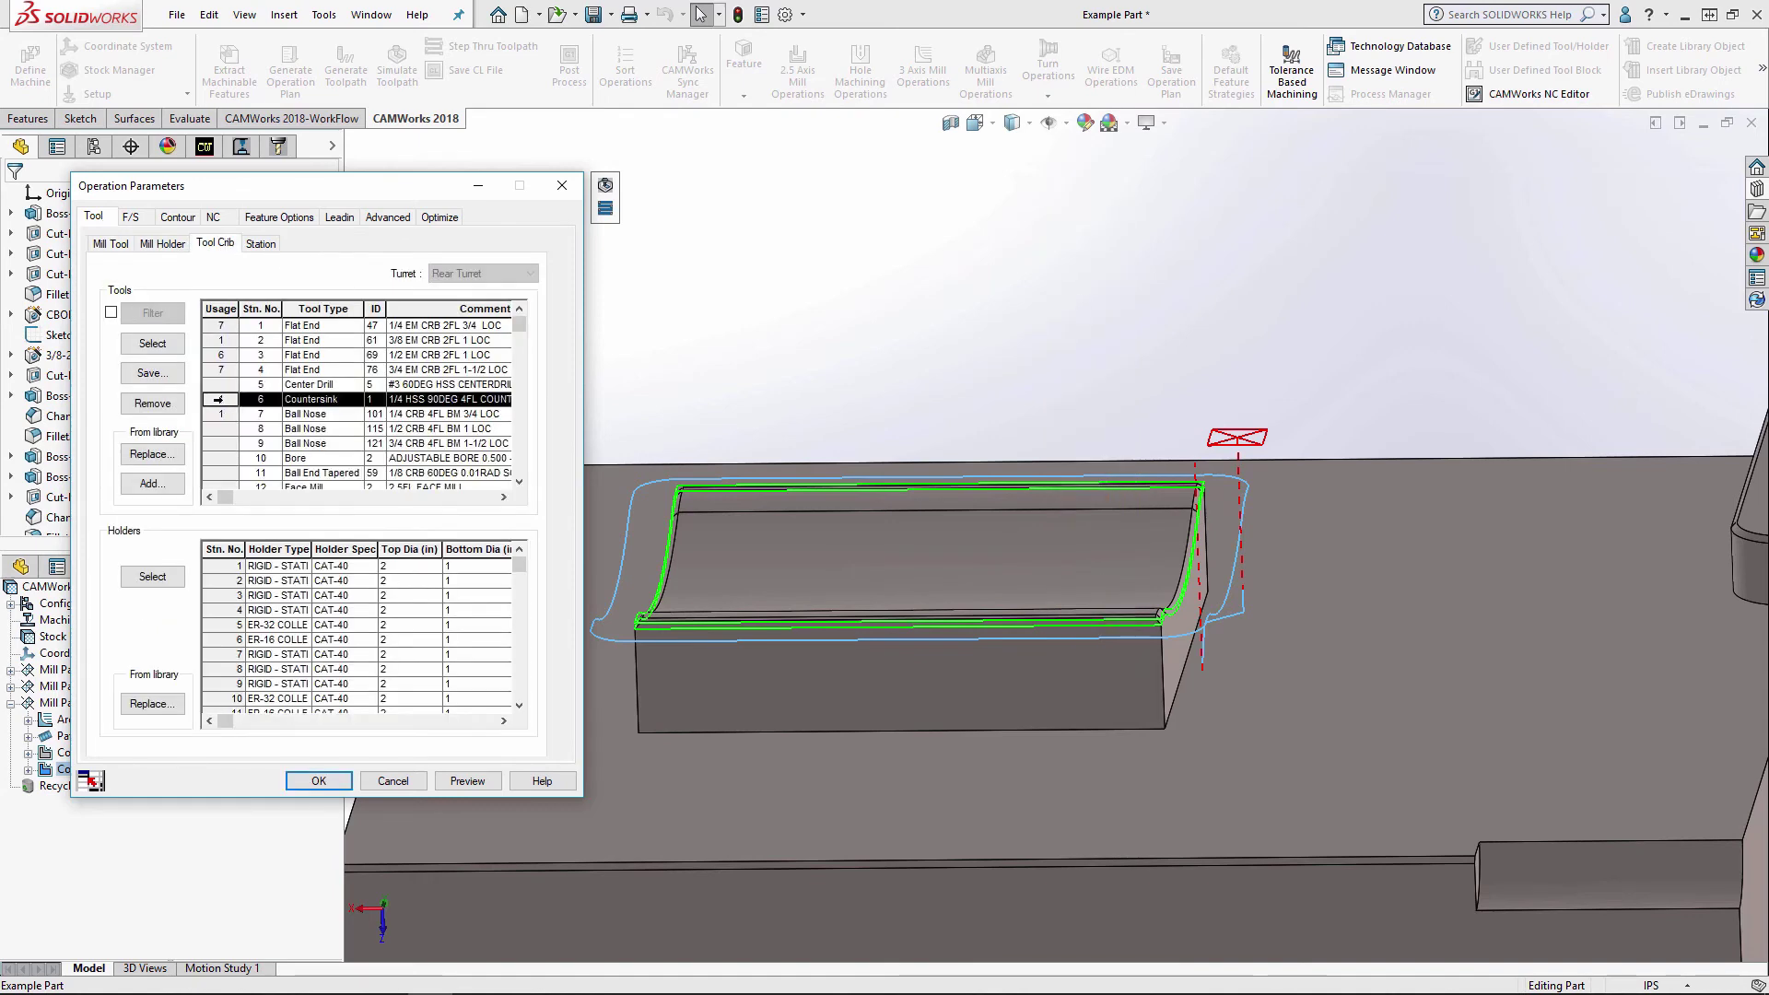
pyautogui.click(152, 343)
# - Set Contour Mill13's side allowance to -0.125 in and preview the toolpath around the pad
pyautogui.click(178, 217)
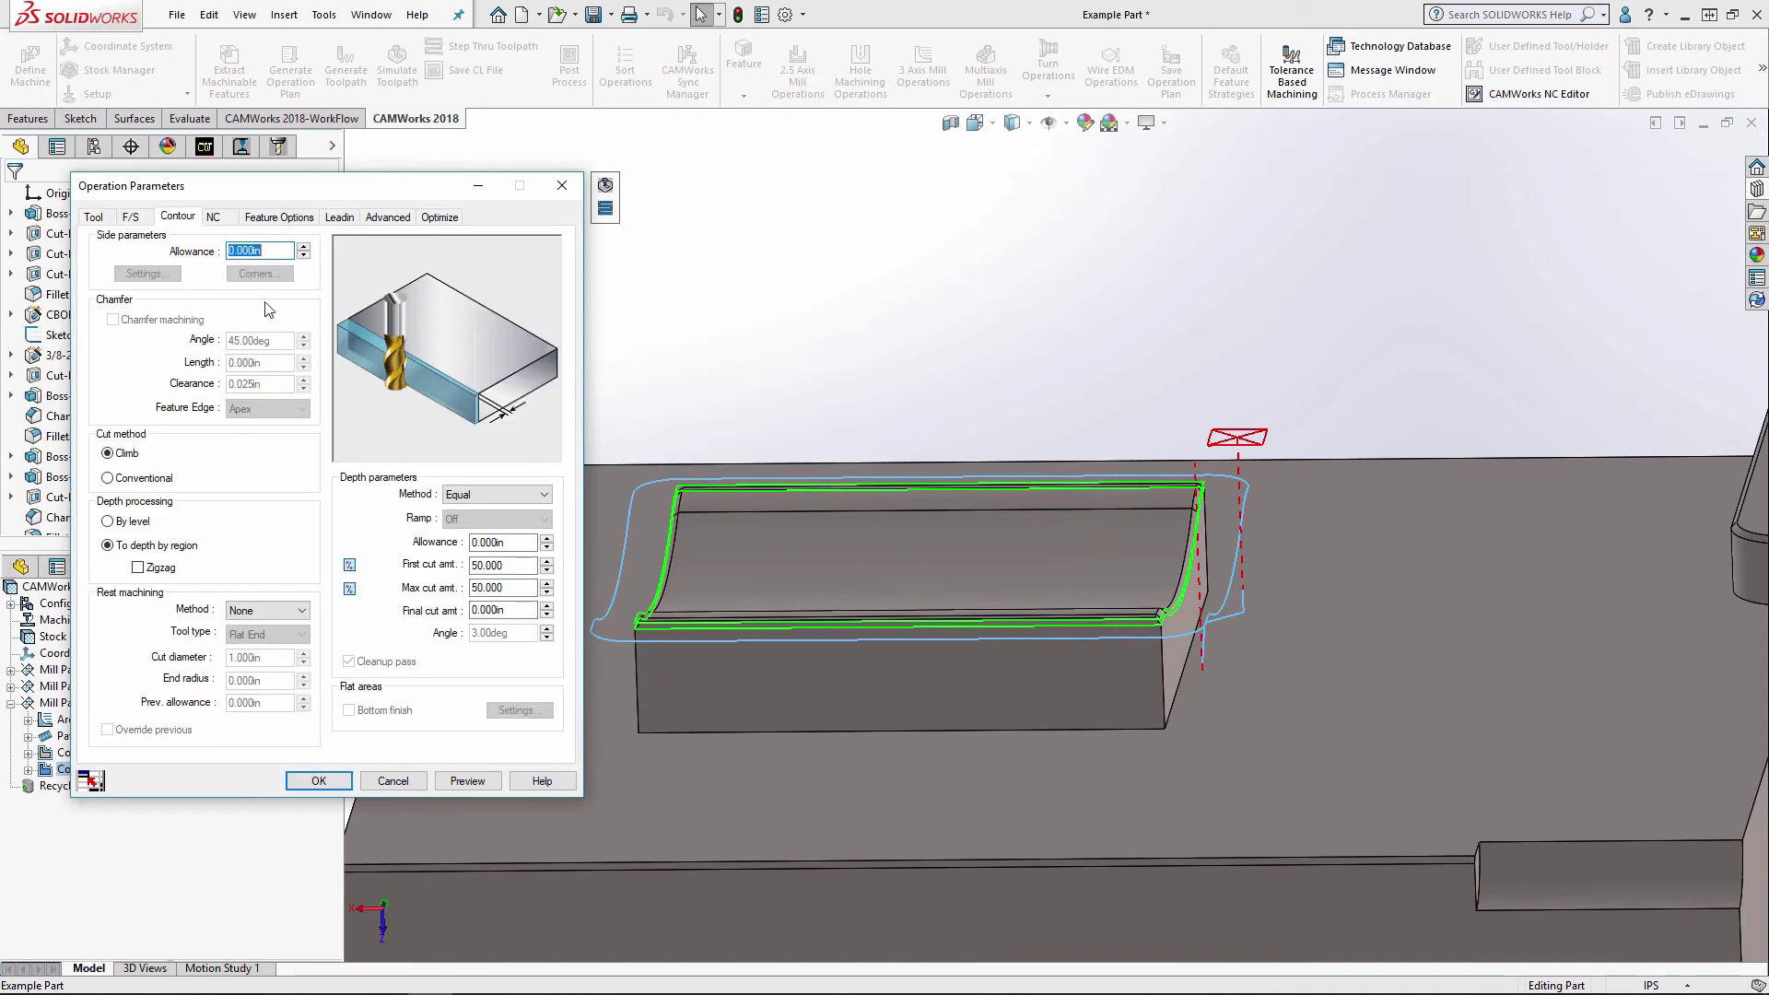
pyautogui.scroll(-5, 995, 490)
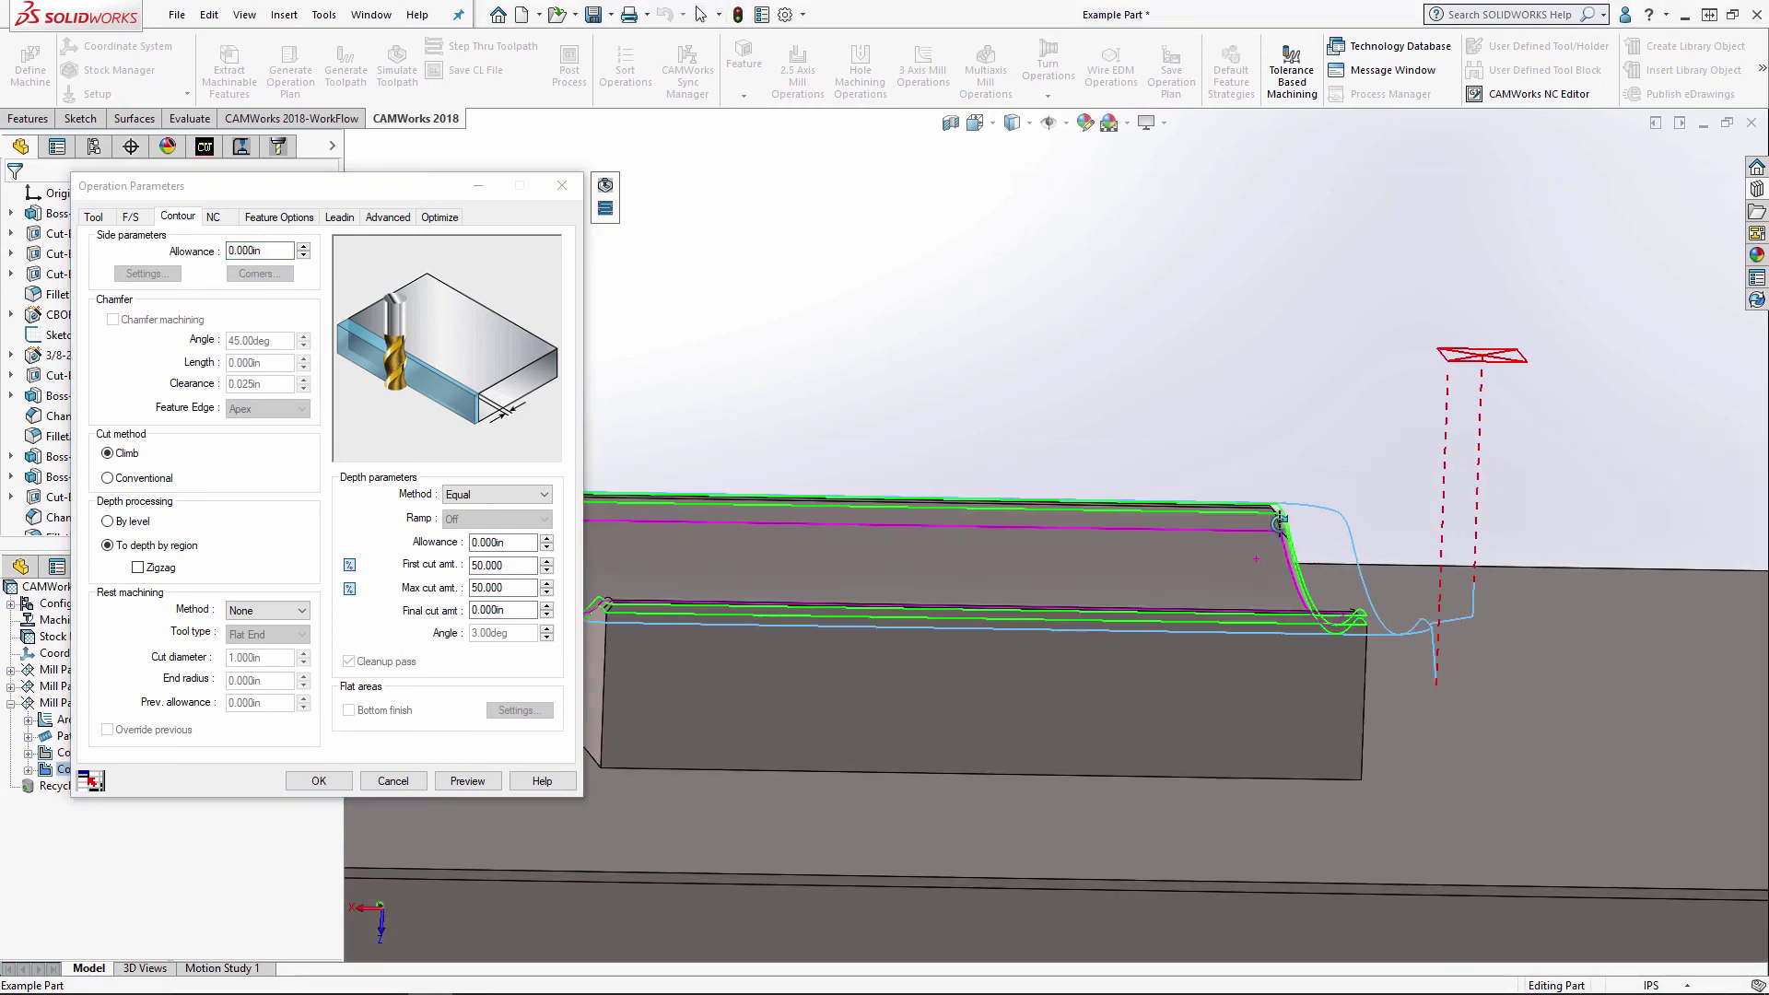
pyautogui.moveTo(1272, 548); pyautogui.dragTo(1415, 619, button='middle')
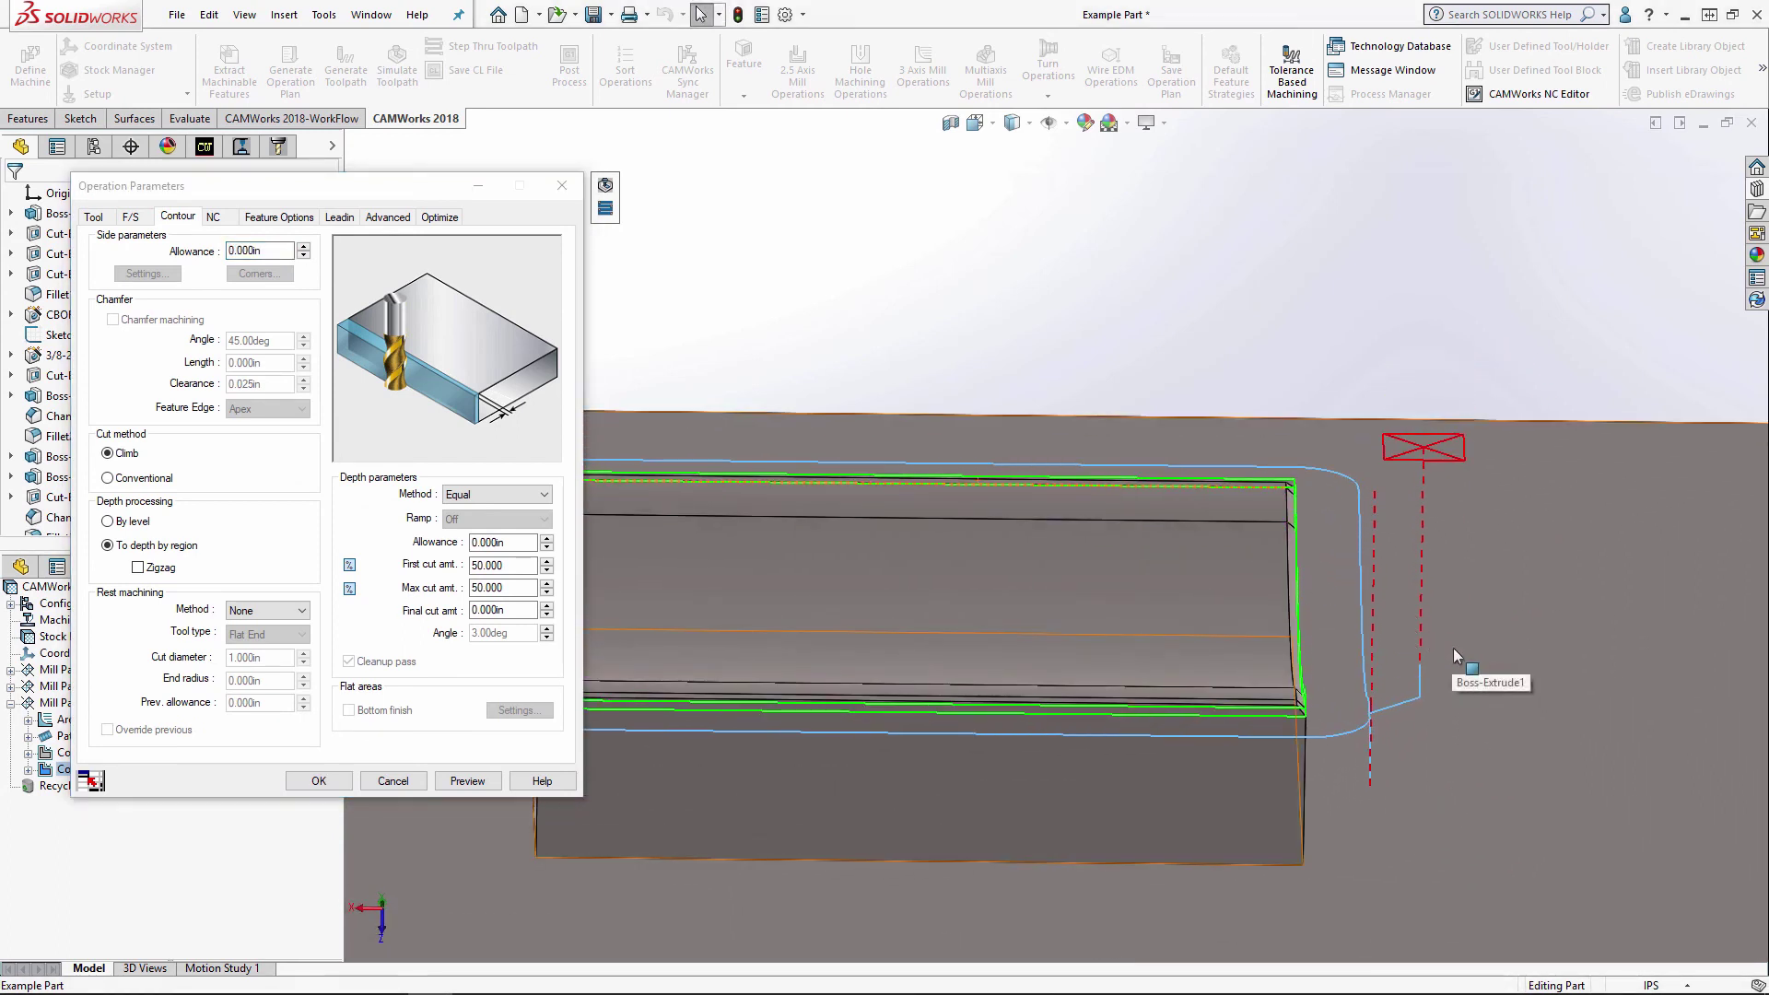
pyautogui.click(273, 250)
pyautogui.doubleClick(276, 249)
pyautogui.write('-.125')
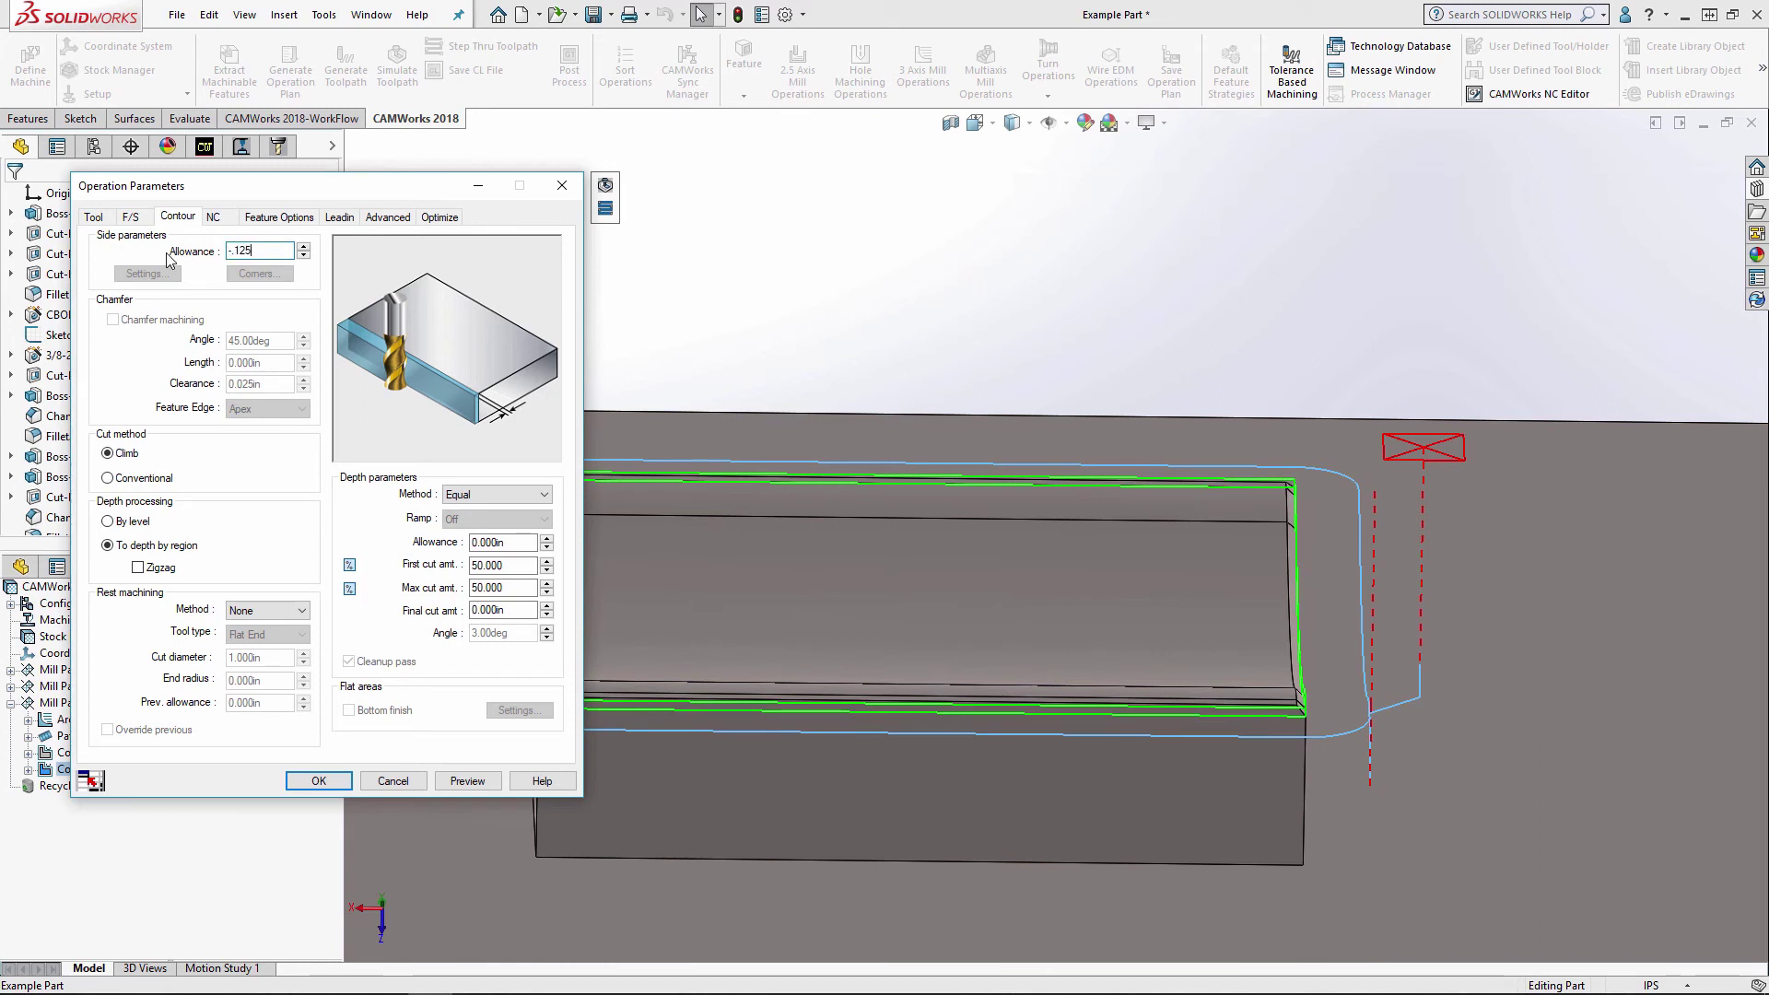
pyautogui.click(471, 785)
# - Set Contour Mill13's depth allowance to -0.05 in, increase its side allowance by 0.05 in and preview the toolpath
pyautogui.moveTo(1295, 678); pyautogui.dragTo(1374, 665, button='middle')
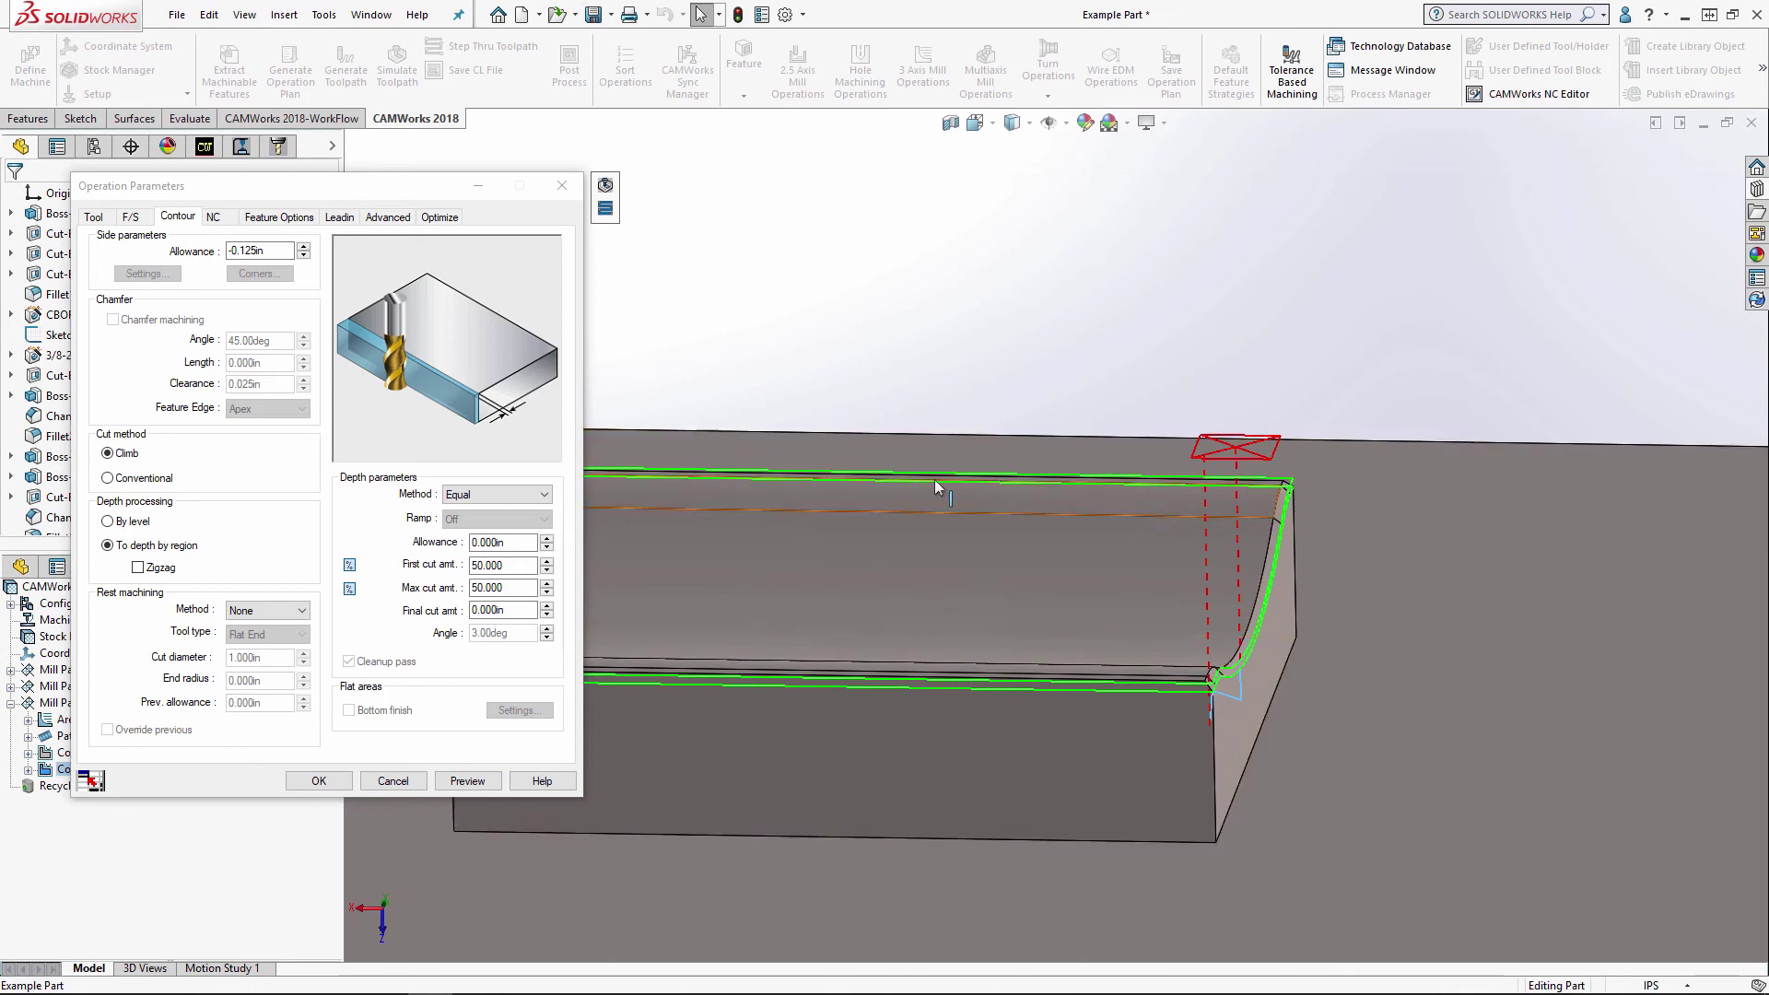
pyautogui.scroll(-5, 1274, 675)
pyautogui.moveTo(1348, 679); pyautogui.dragTo(1264, 665, button='middle')
pyautogui.scroll(-1, 1207, 584)
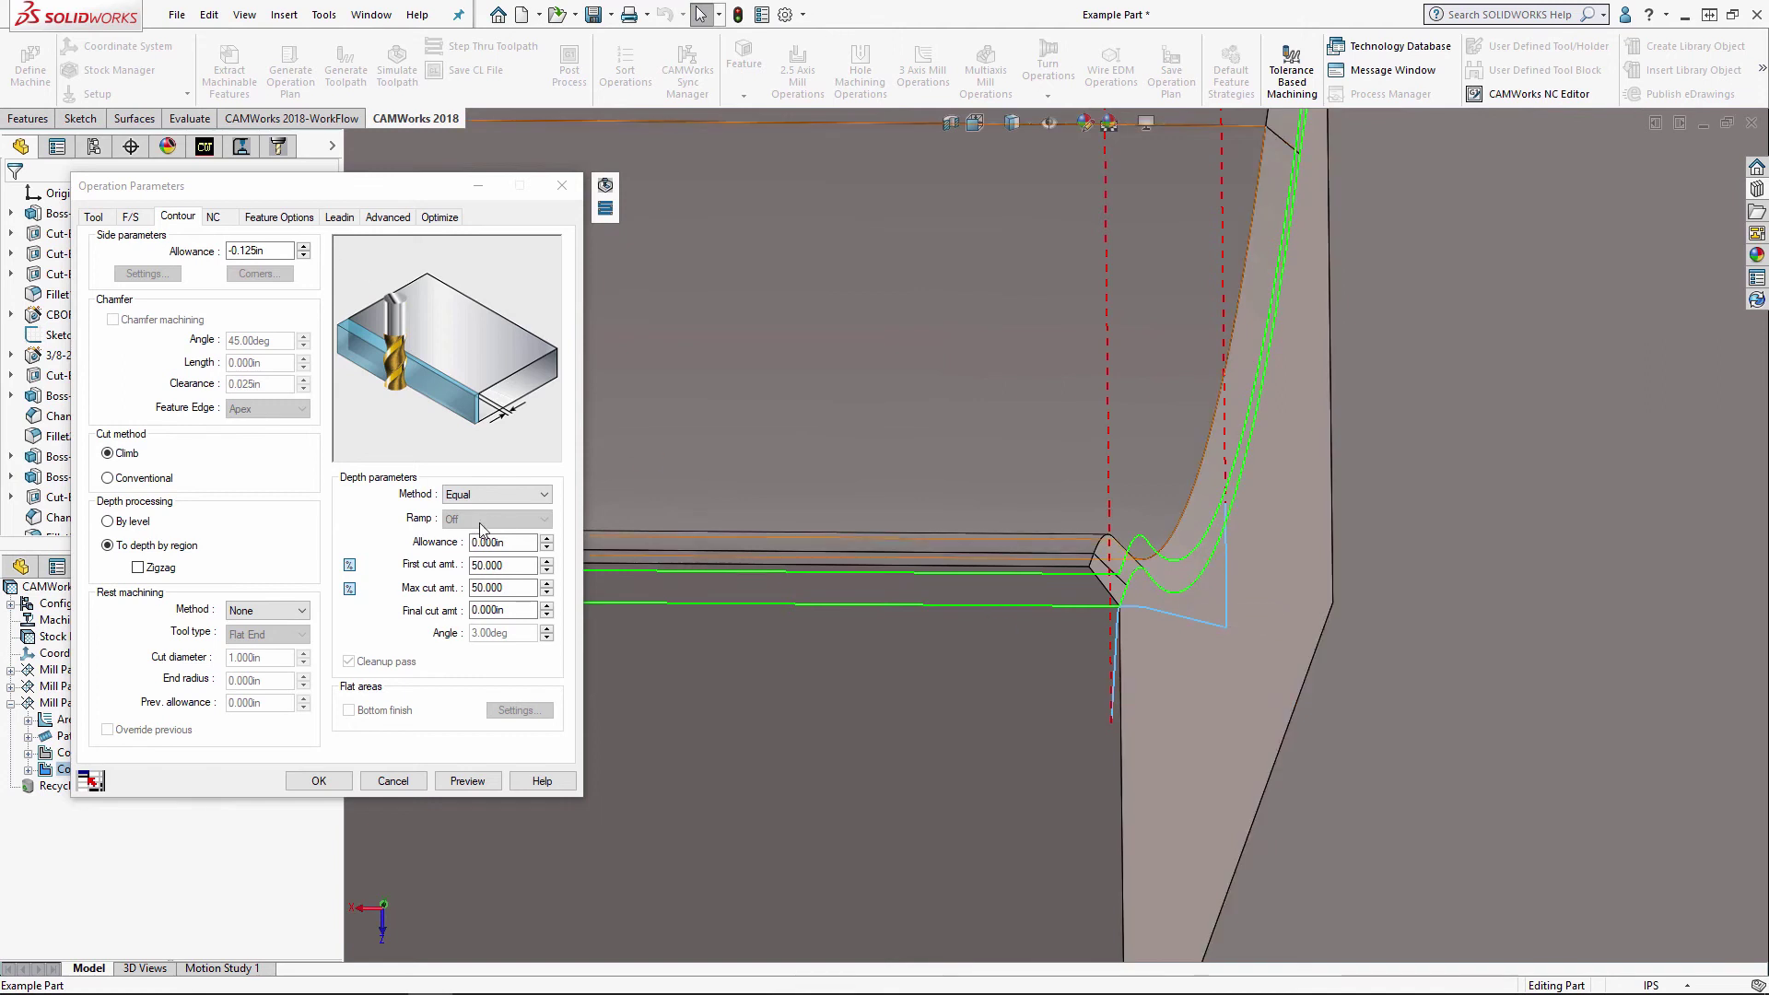
pyautogui.moveTo(525, 544); pyautogui.dragTo(406, 542)
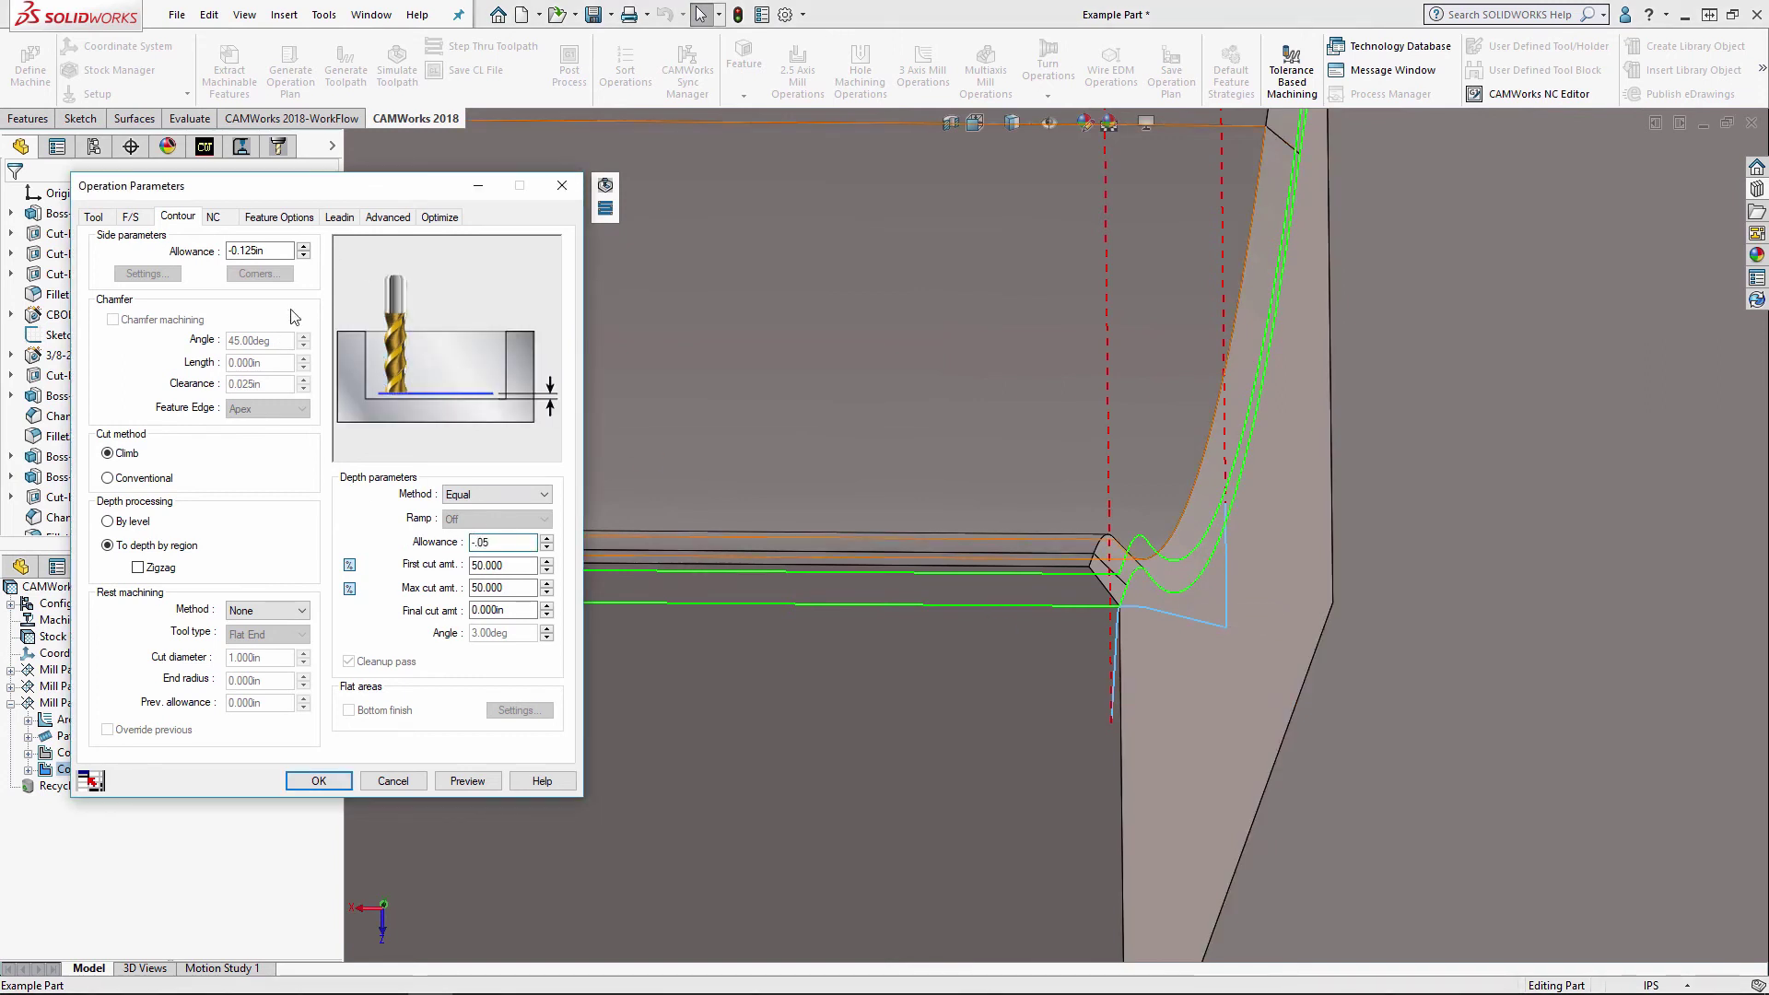
pyautogui.click(267, 251)
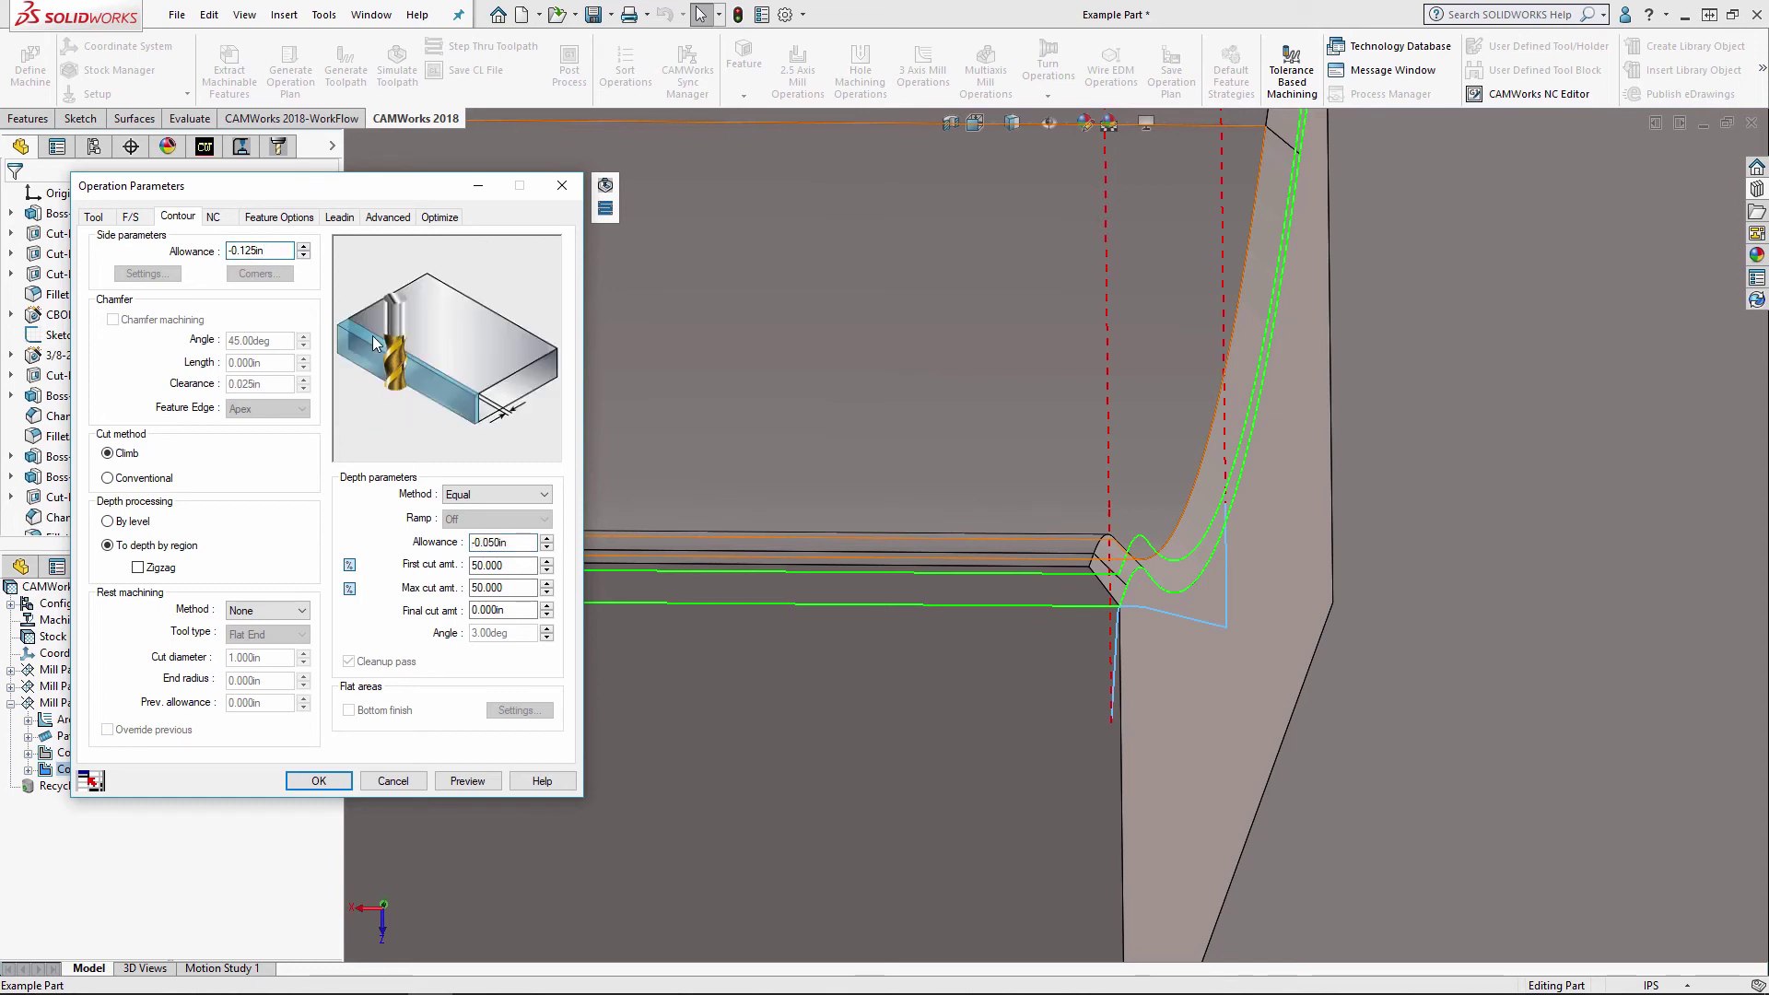
pyautogui.write('+.05')
pyautogui.click(468, 781)
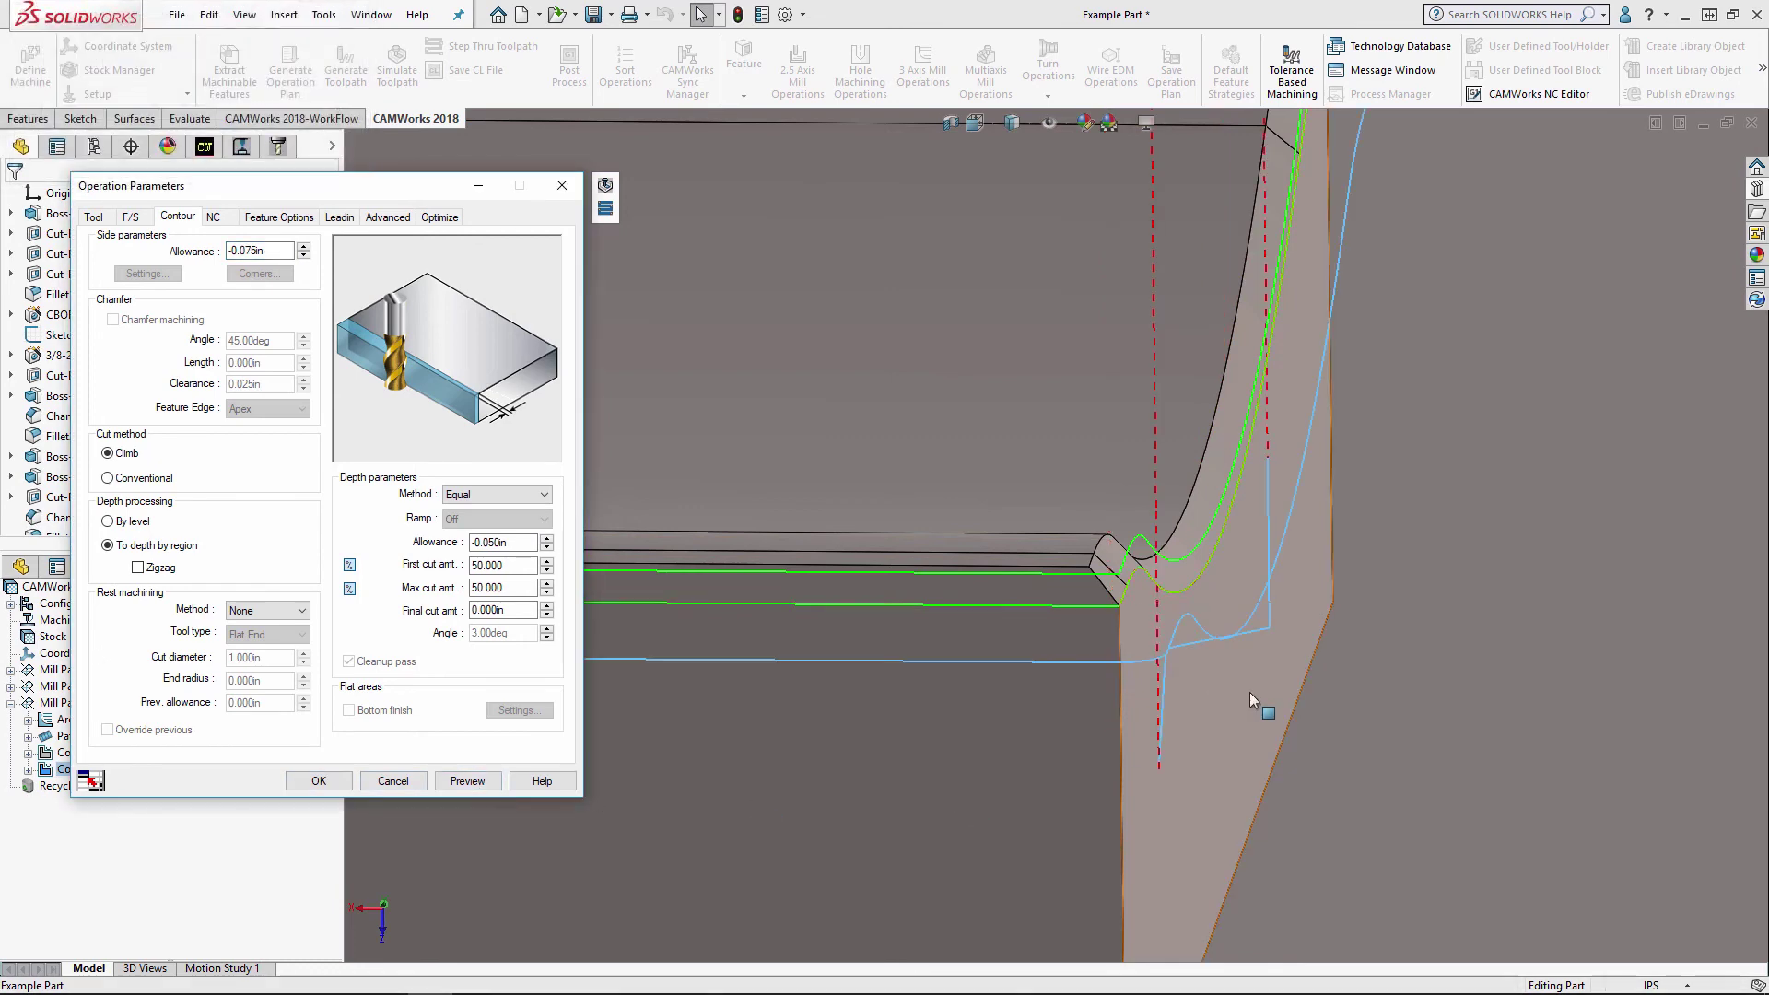
# - Check the previewed toolpath at the pad corner and the countersink definition, and accept Contour Mill13's parameters
pyautogui.moveTo(1314, 695); pyautogui.dragTo(1391, 562, button='middle')
pyautogui.click(91, 218)
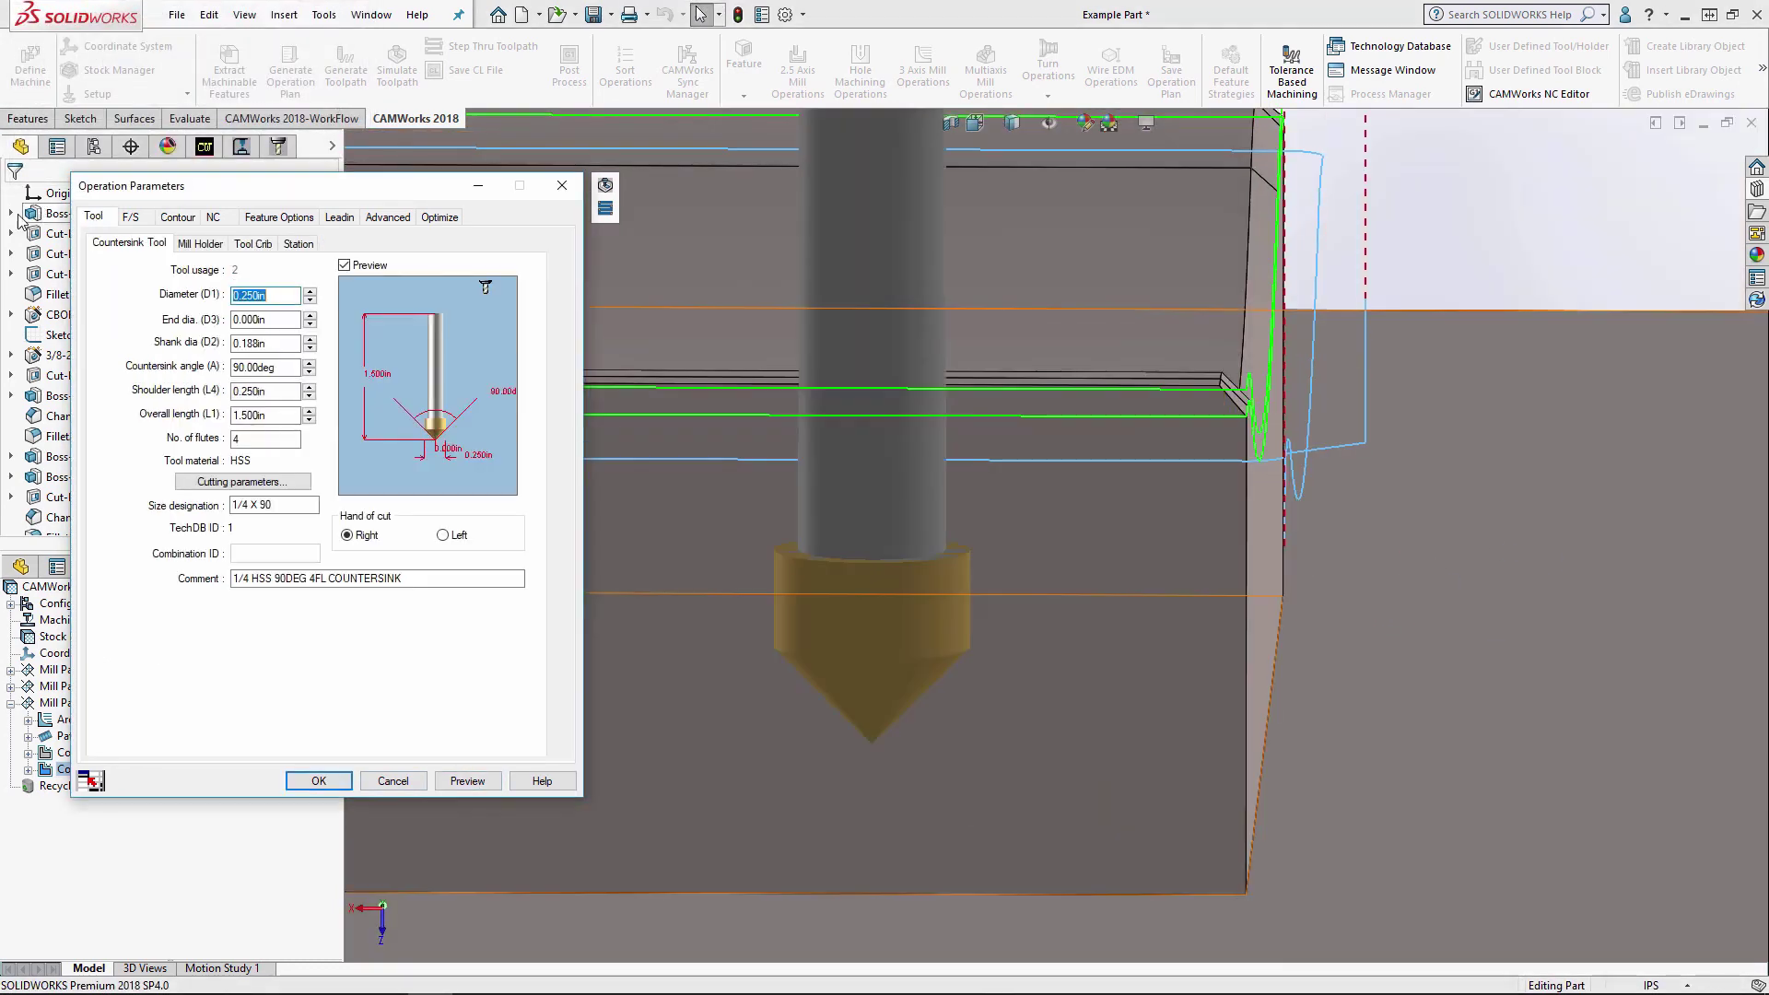
pyautogui.click(317, 780)
pyautogui.scroll(5, 1319, 562)
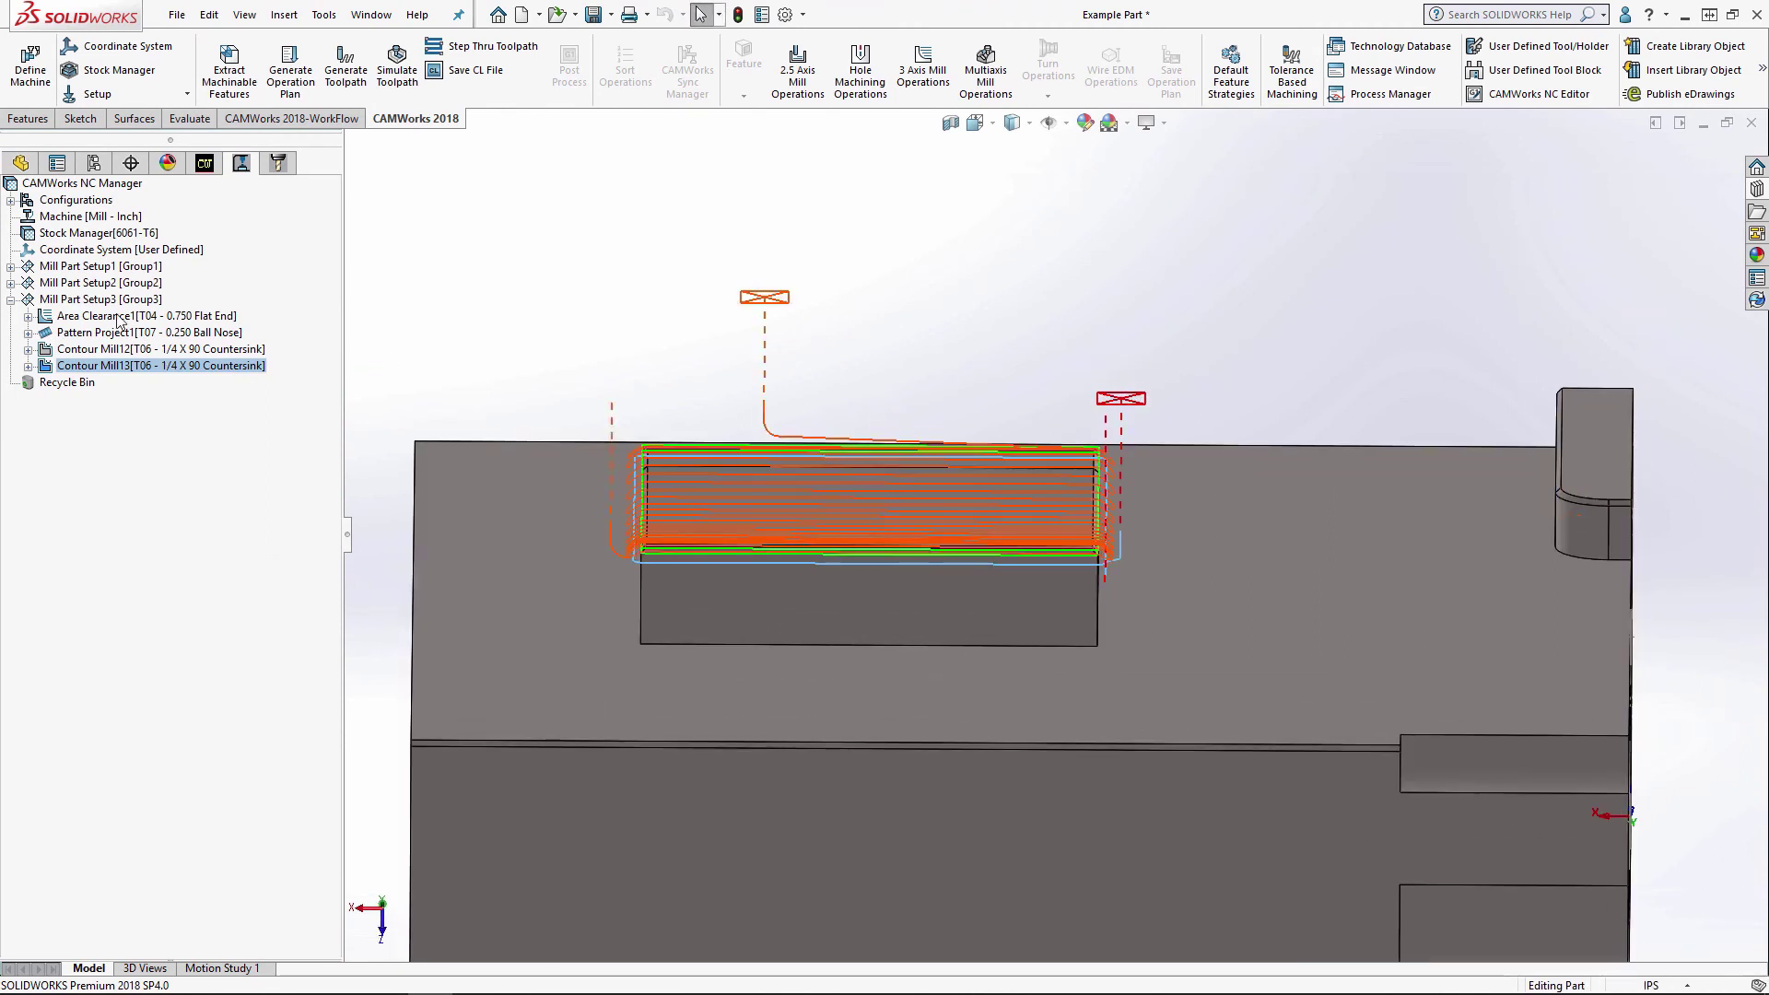
# - Simulate the toolpaths of Mill Part Setup3 through to the end and inspect the machined pad from several angles
pyautogui.rightClick(65, 299)
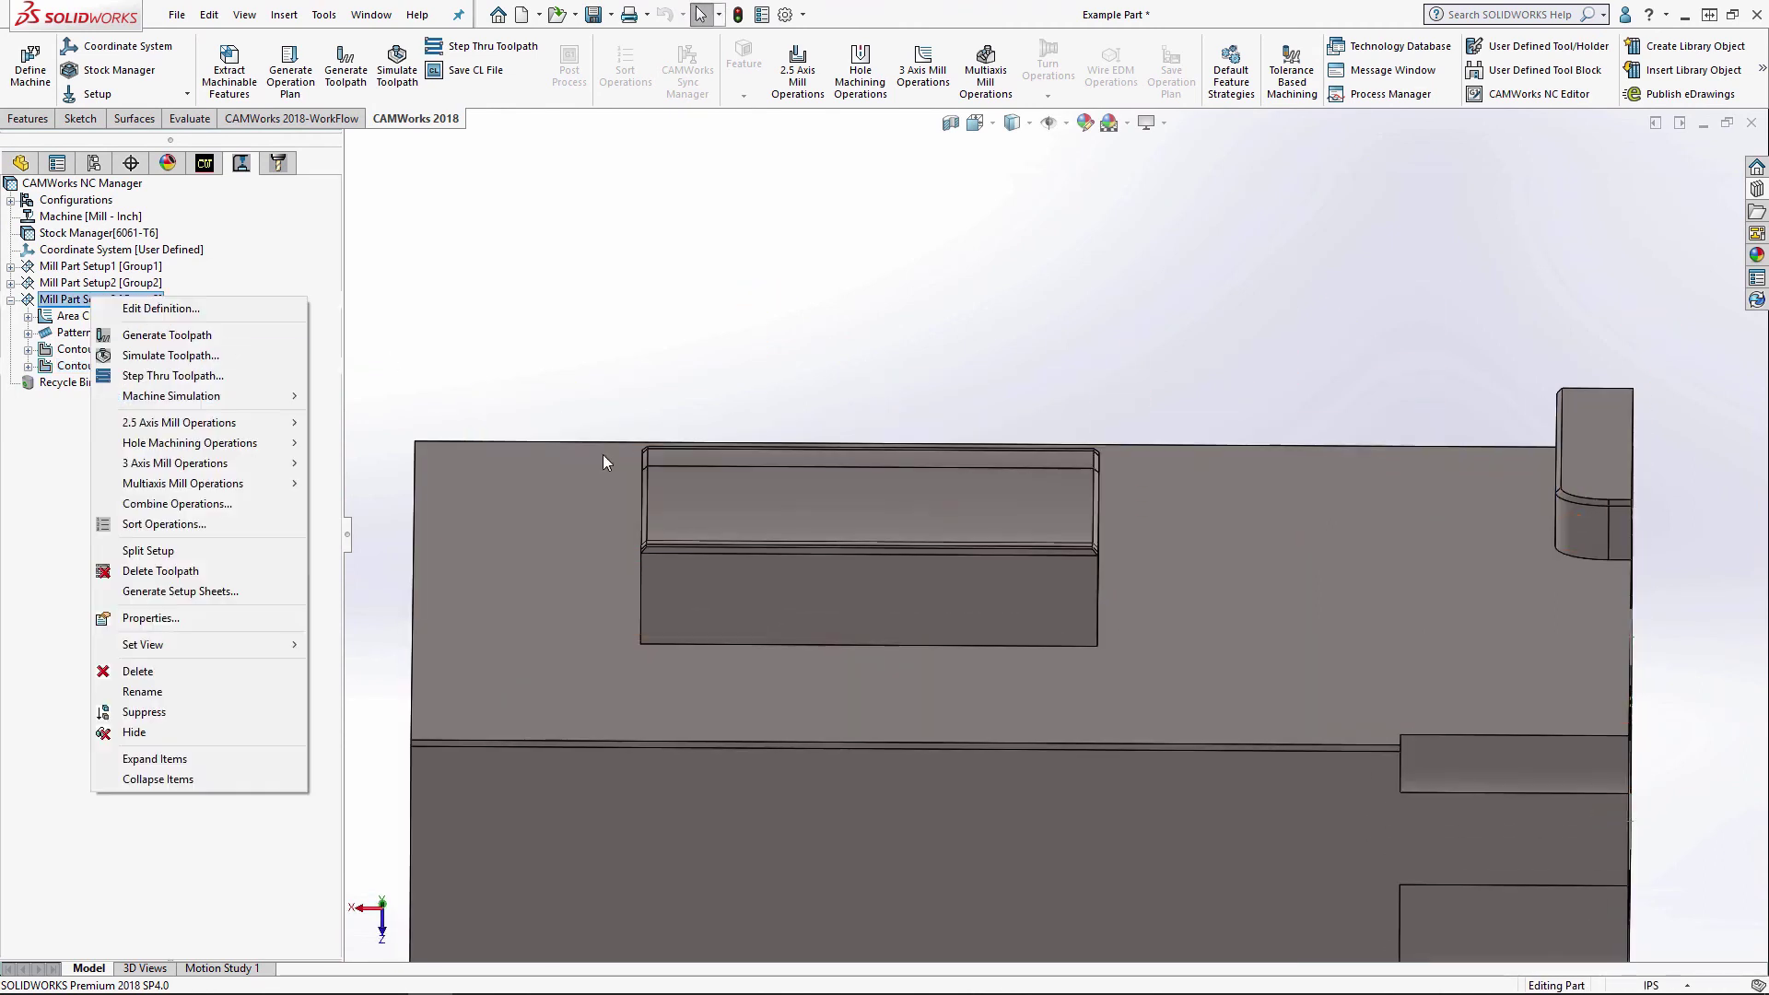
pyautogui.click(171, 355)
pyautogui.moveTo(874, 451); pyautogui.dragTo(834, 351, button='middle')
pyautogui.click(116, 327)
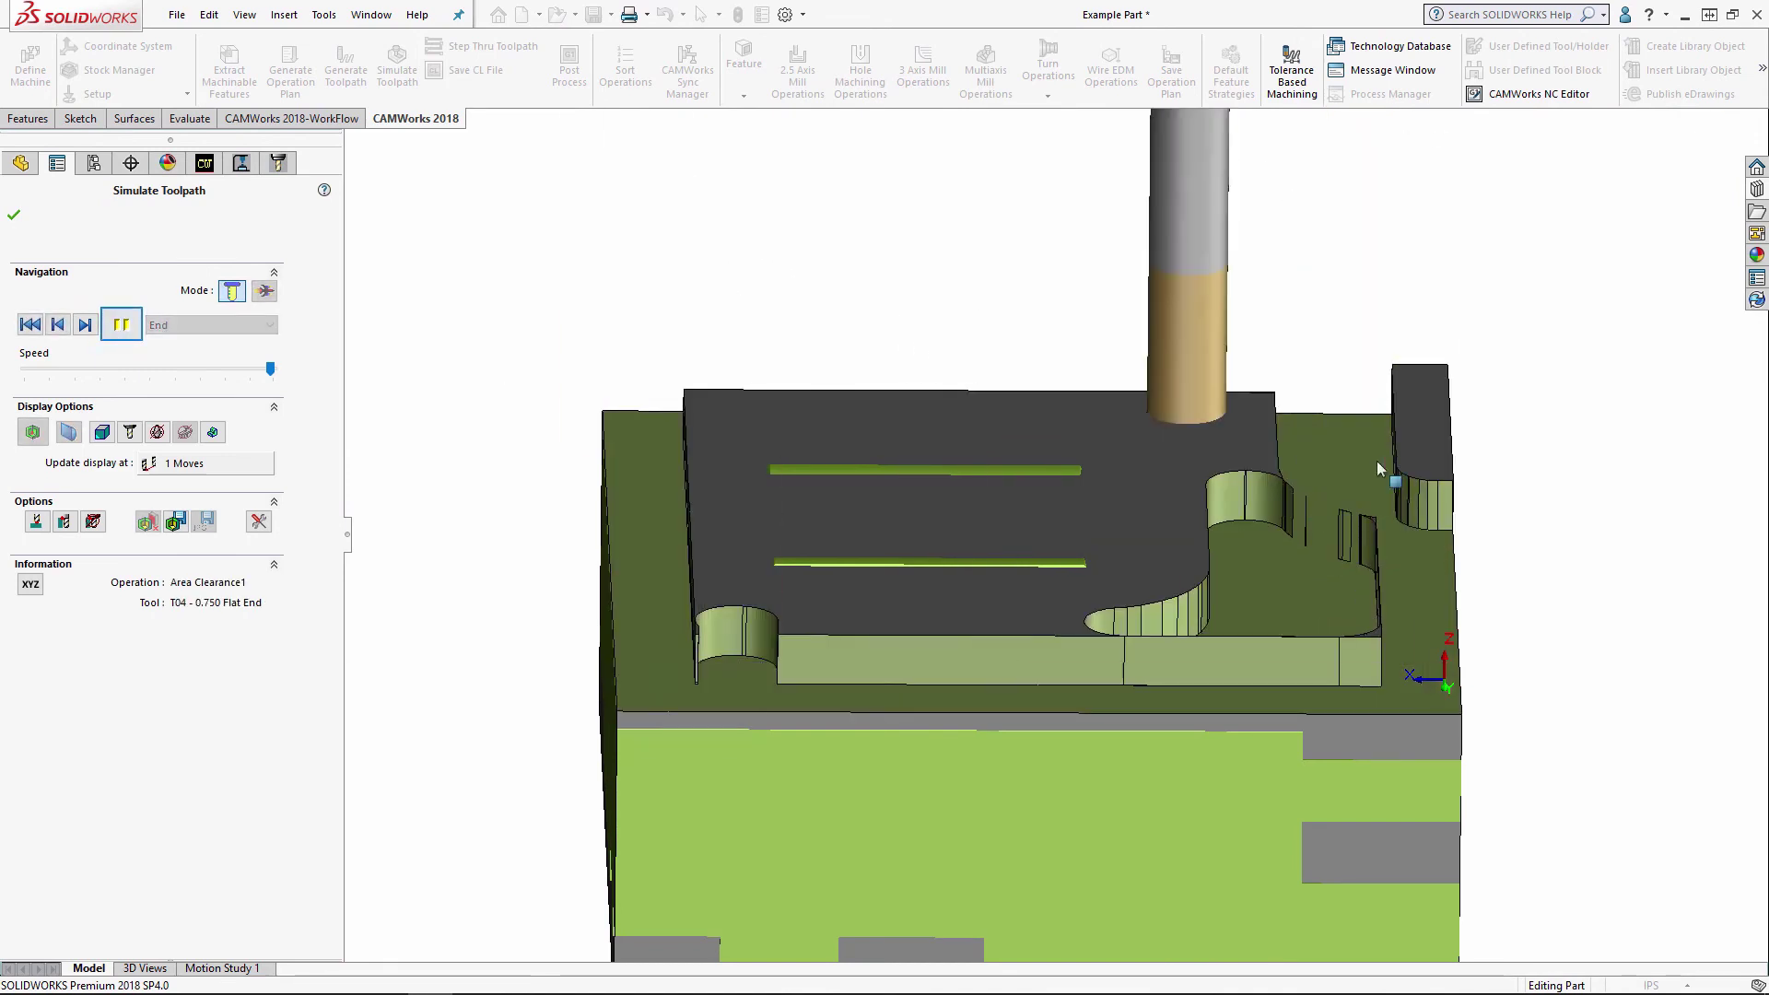
pyautogui.moveTo(1394, 478); pyautogui.dragTo(1394, 620, button='middle')
pyautogui.scroll(1, 1552, 624)
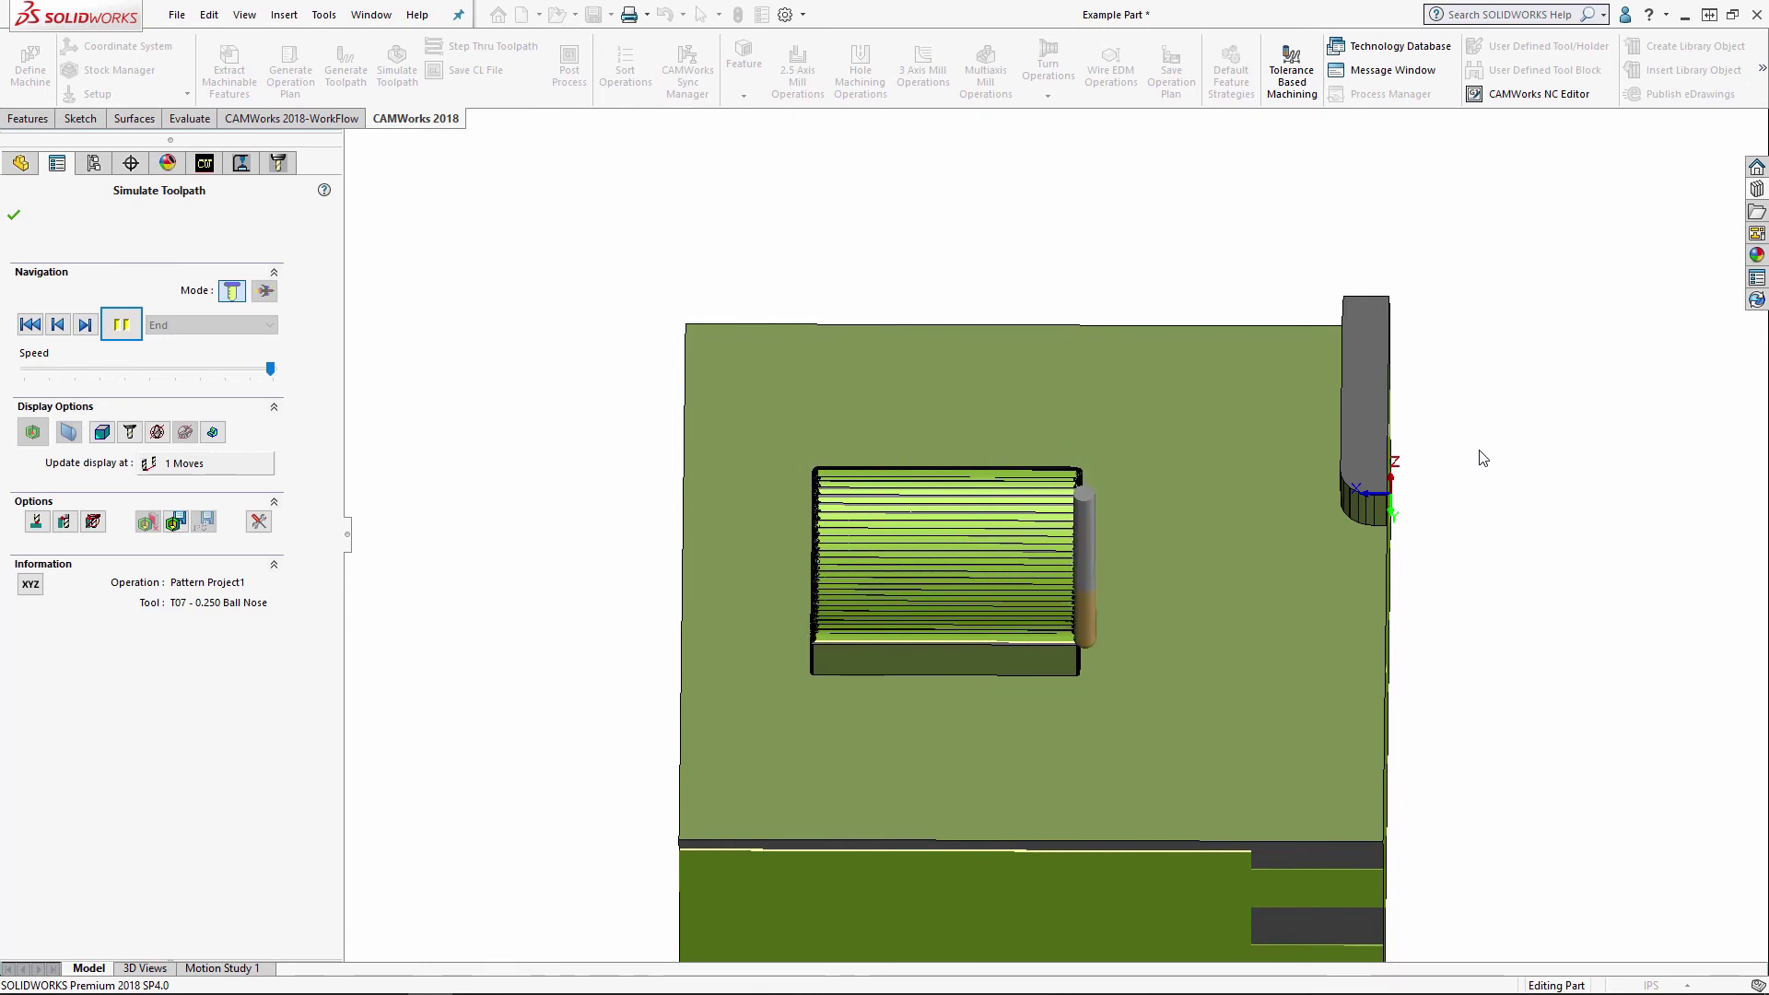
pyautogui.scroll(-4, 1308, 487)
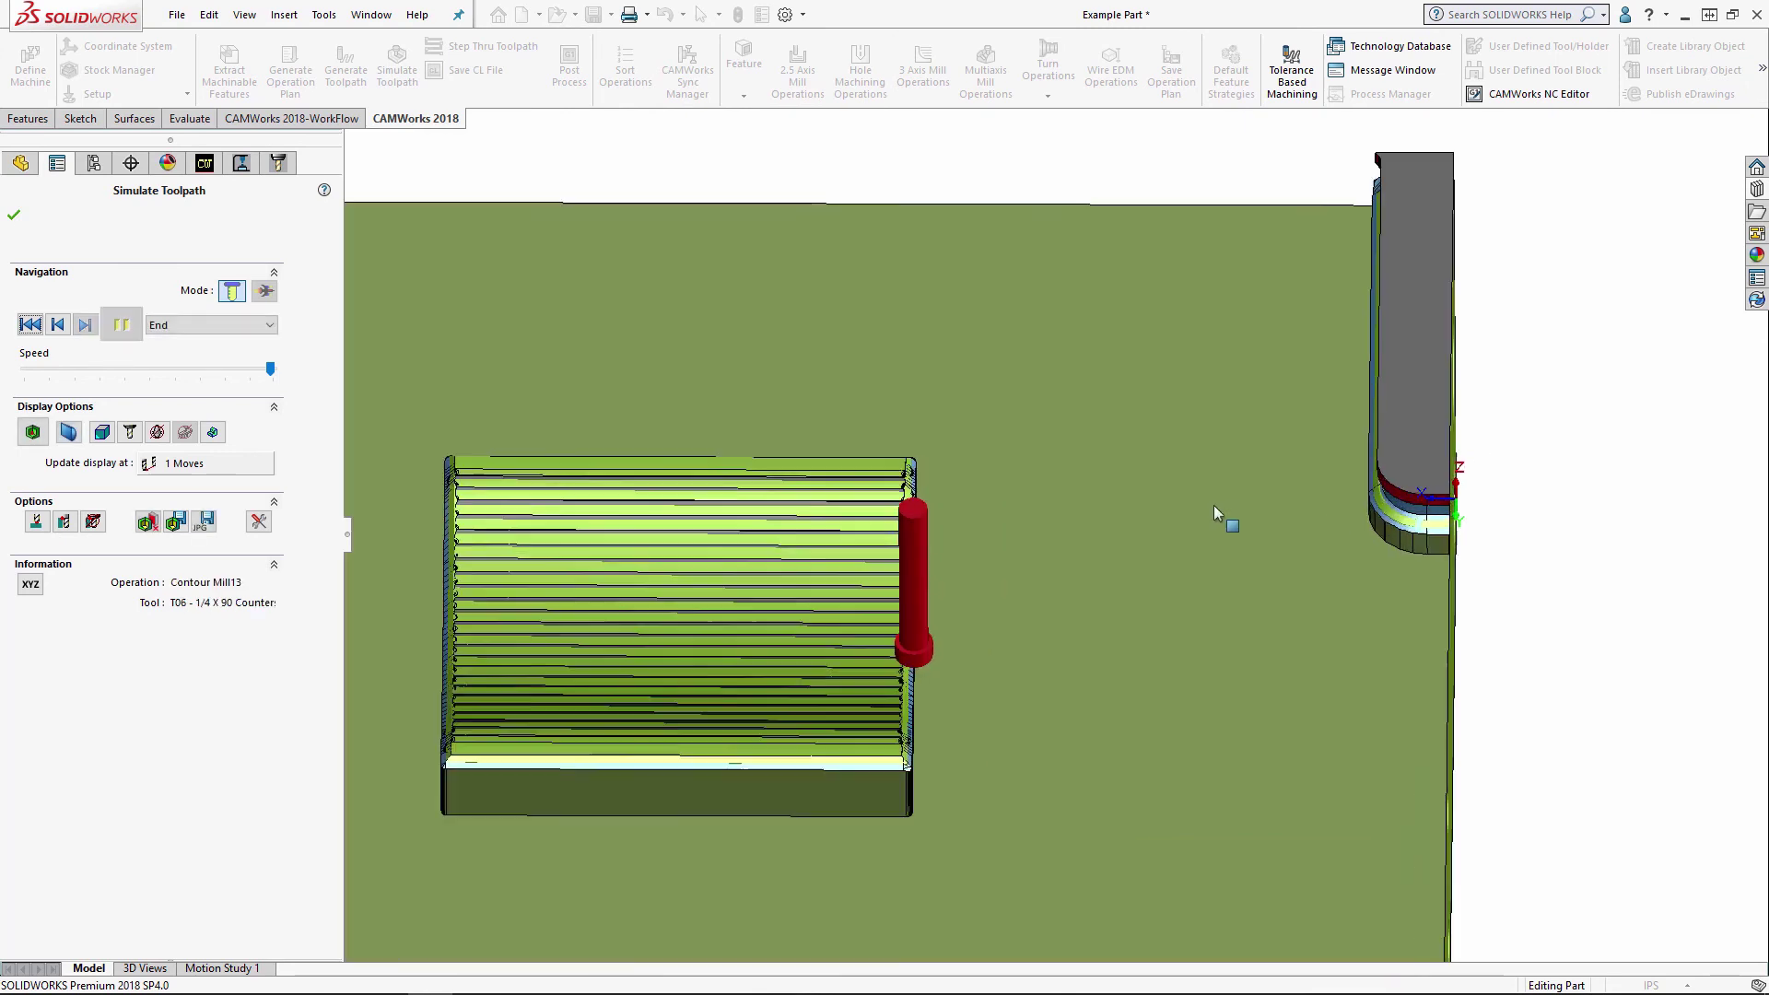
pyautogui.moveTo(1109, 538); pyautogui.dragTo(1098, 468, button='middle')
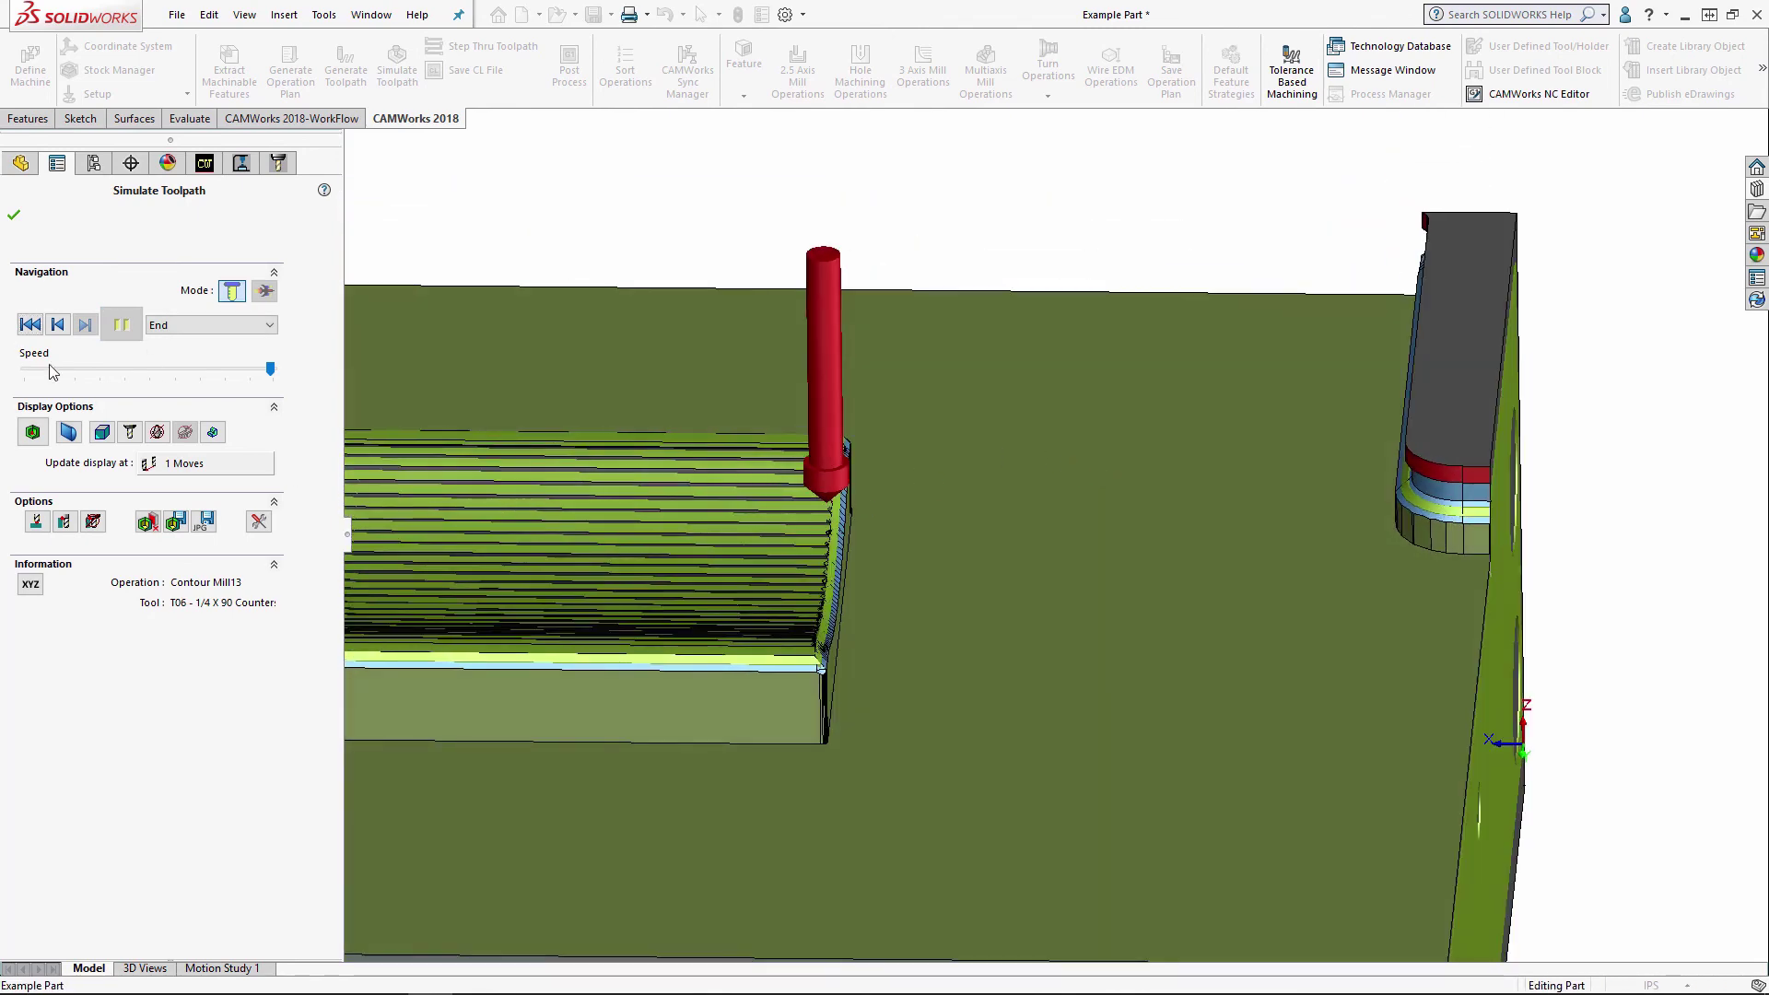
# - Compare the simulated stock of Mill Part Setup3 with the design part around the pad, and close the simulation
pyautogui.click(33, 433)
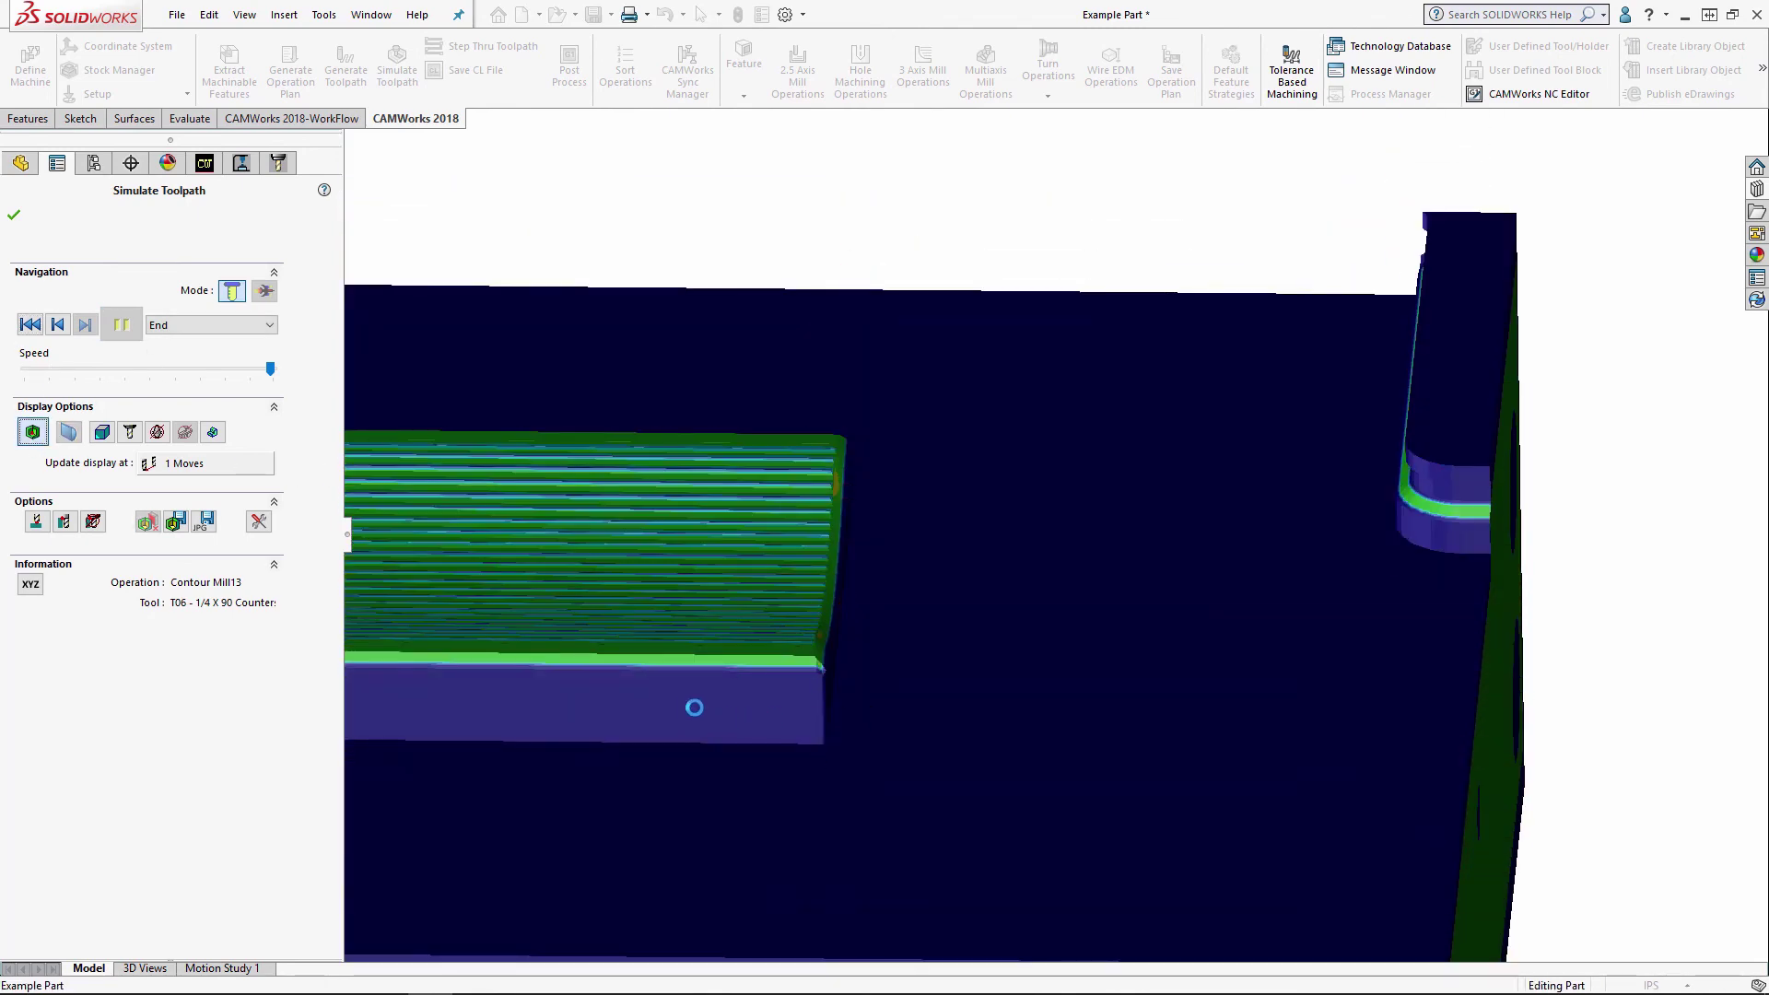
pyautogui.moveTo(698, 708); pyautogui.dragTo(727, 715, button='middle')
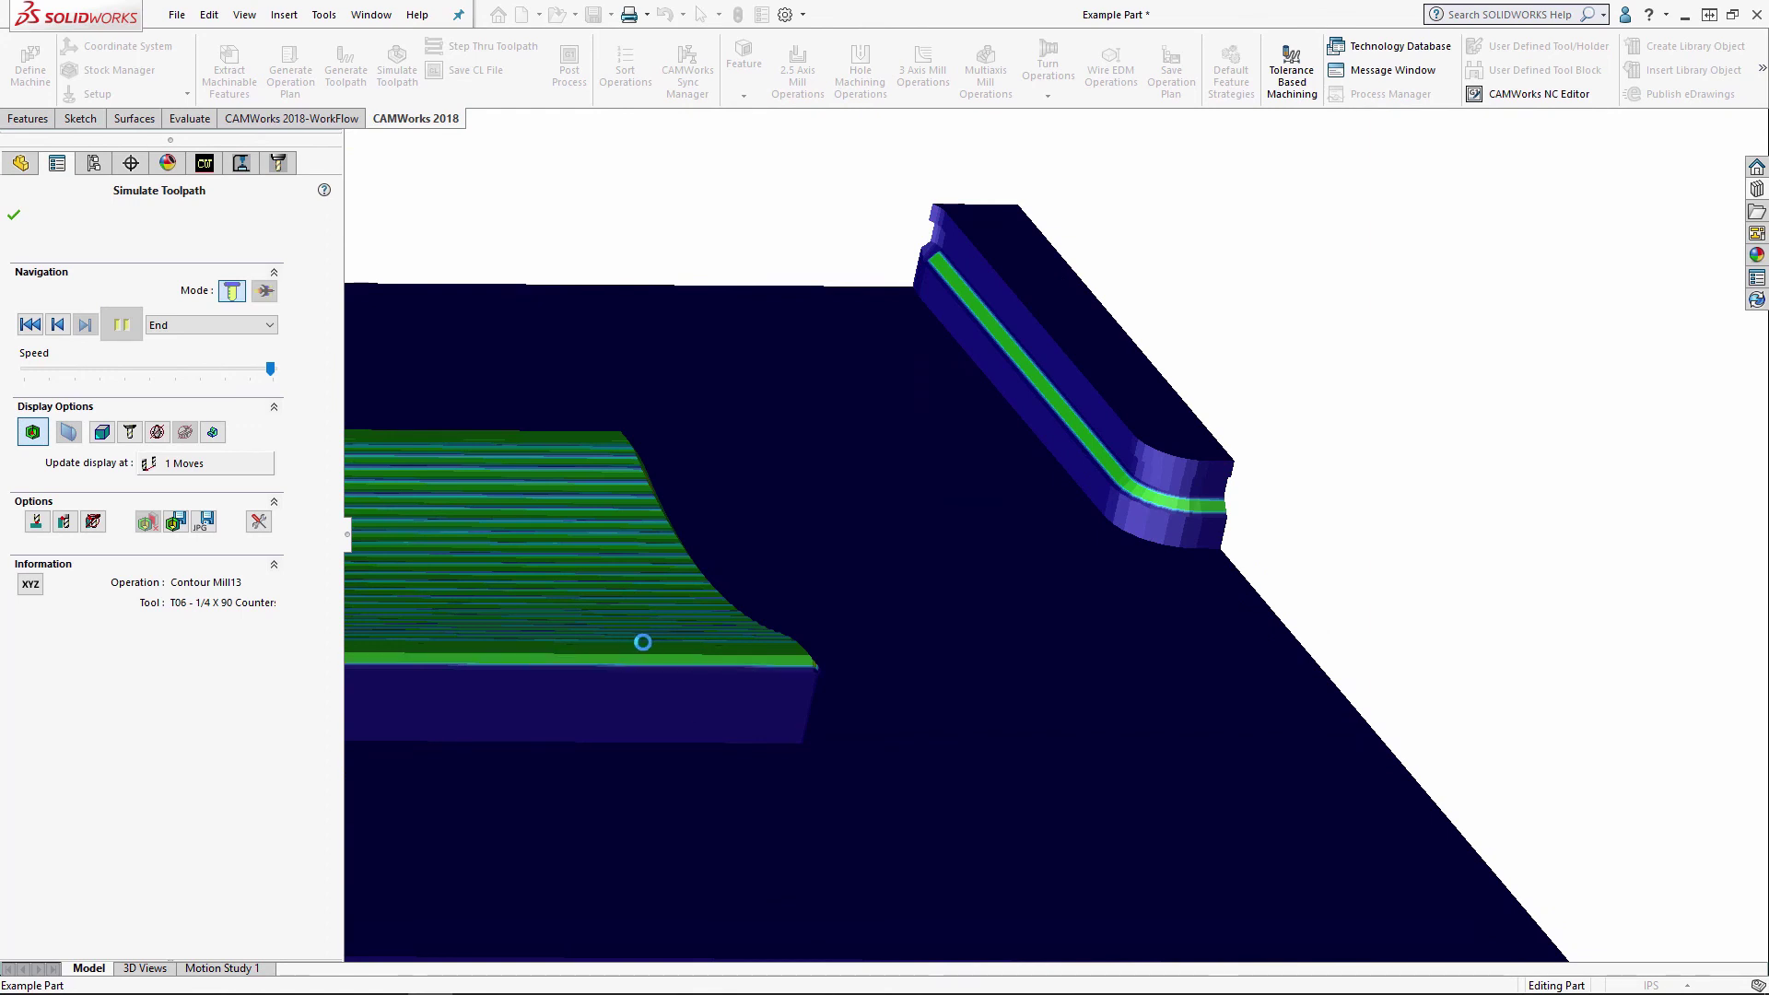
pyautogui.click(13, 215)
# - Show the Engrave sketch on the part and view the side face that carries its text
pyautogui.scroll(4, 1059, 530)
pyautogui.moveTo(1306, 523); pyautogui.dragTo(1175, 523, button='middle')
pyautogui.click(18, 164)
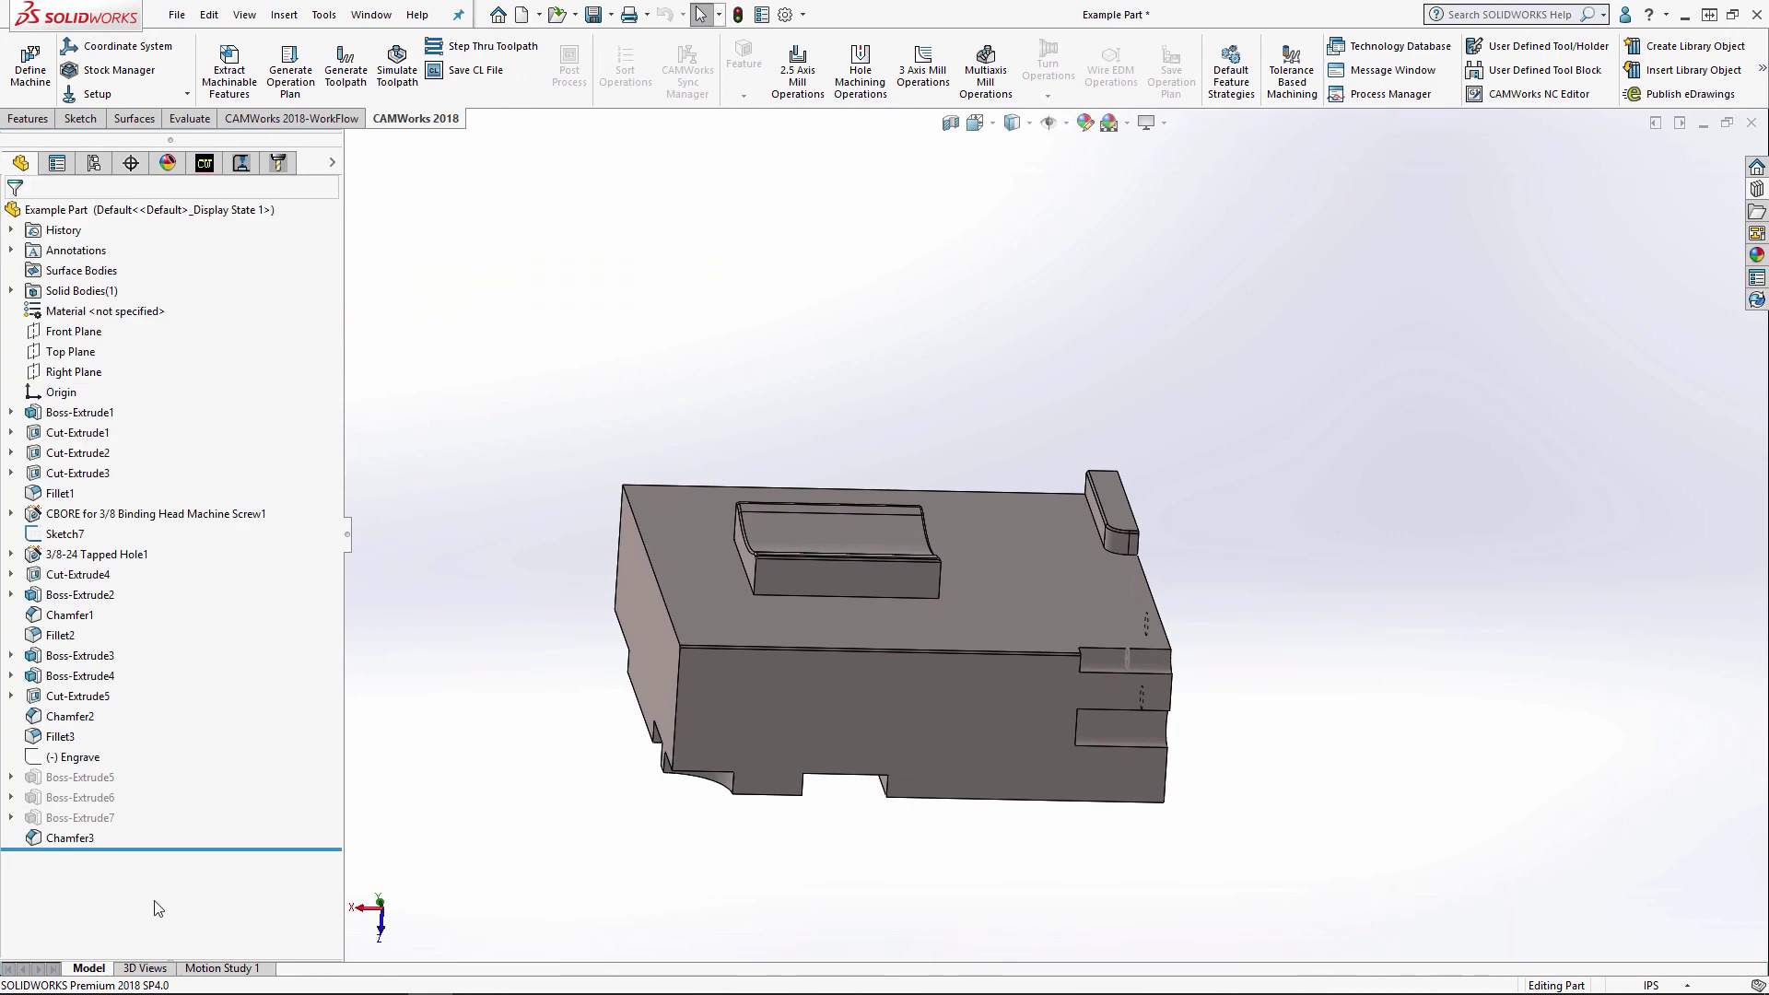
pyautogui.rightClick(66, 760)
pyautogui.click(81, 624)
pyautogui.moveTo(734, 343); pyautogui.dragTo(1232, 537, button='middle')
# - Add a fourth mill part setup whose direction is defined by the side face carrying the GoEngineer text
pyautogui.click(205, 163)
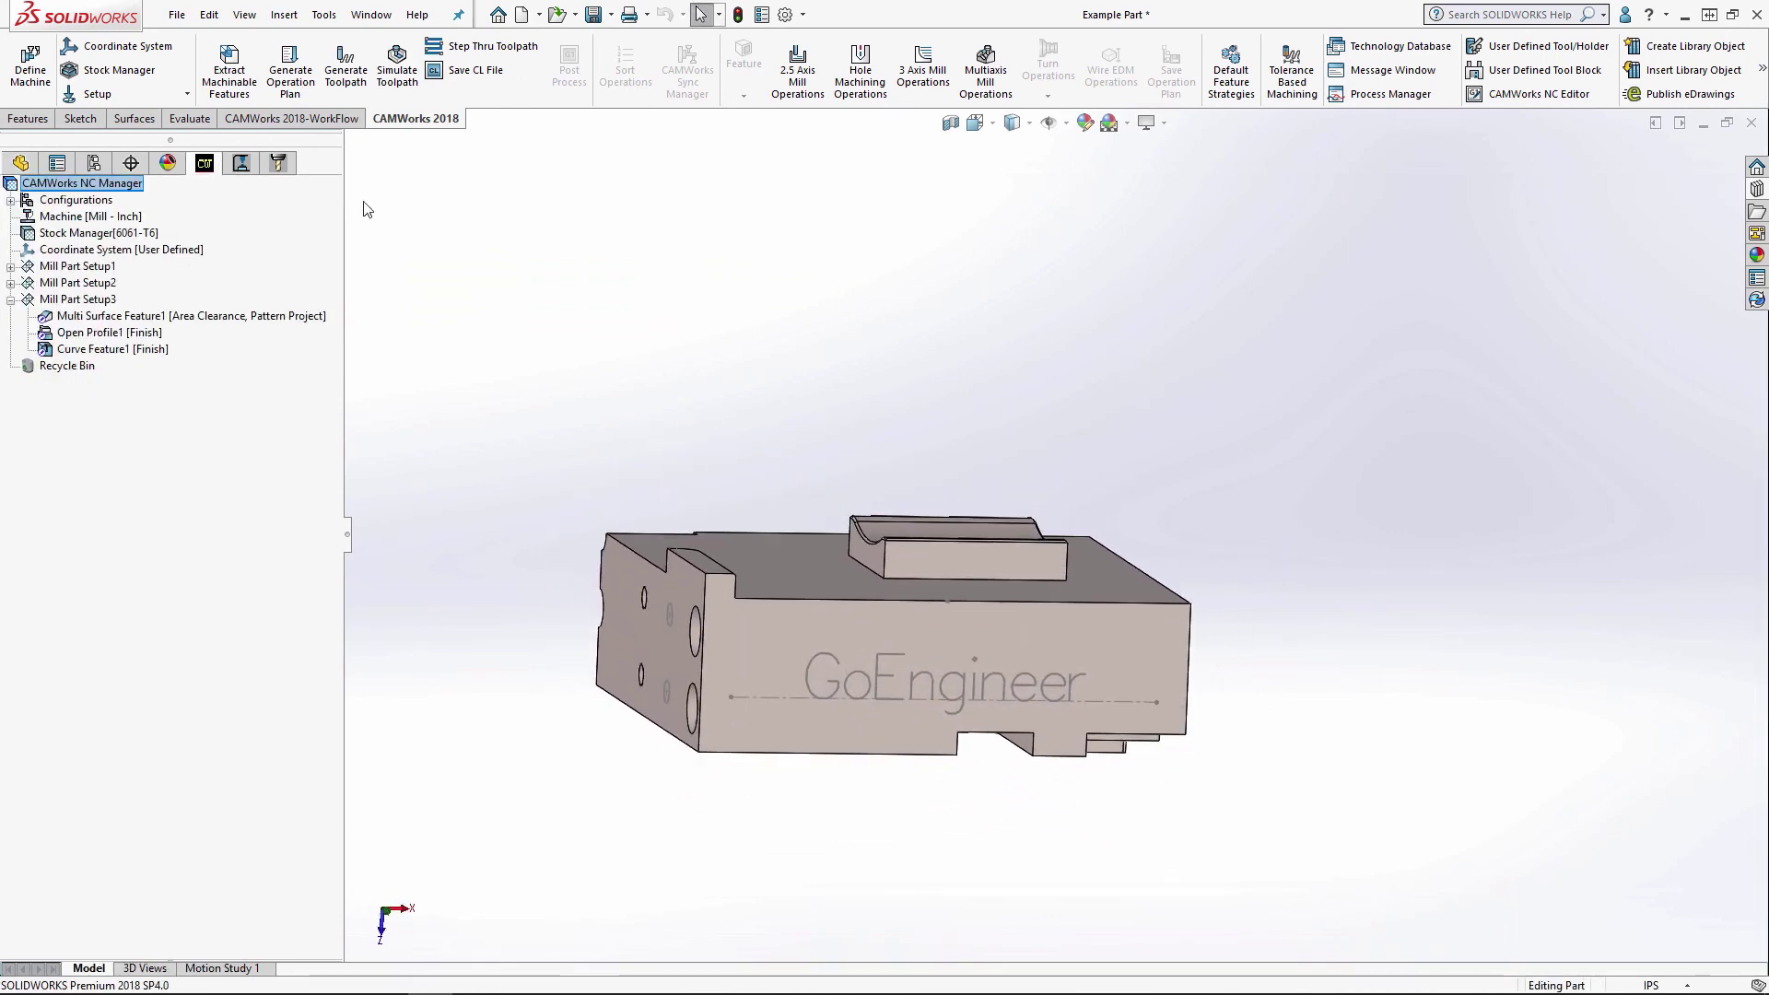
pyautogui.click(11, 300)
pyautogui.moveTo(675, 512); pyautogui.dragTo(565, 413, button='middle')
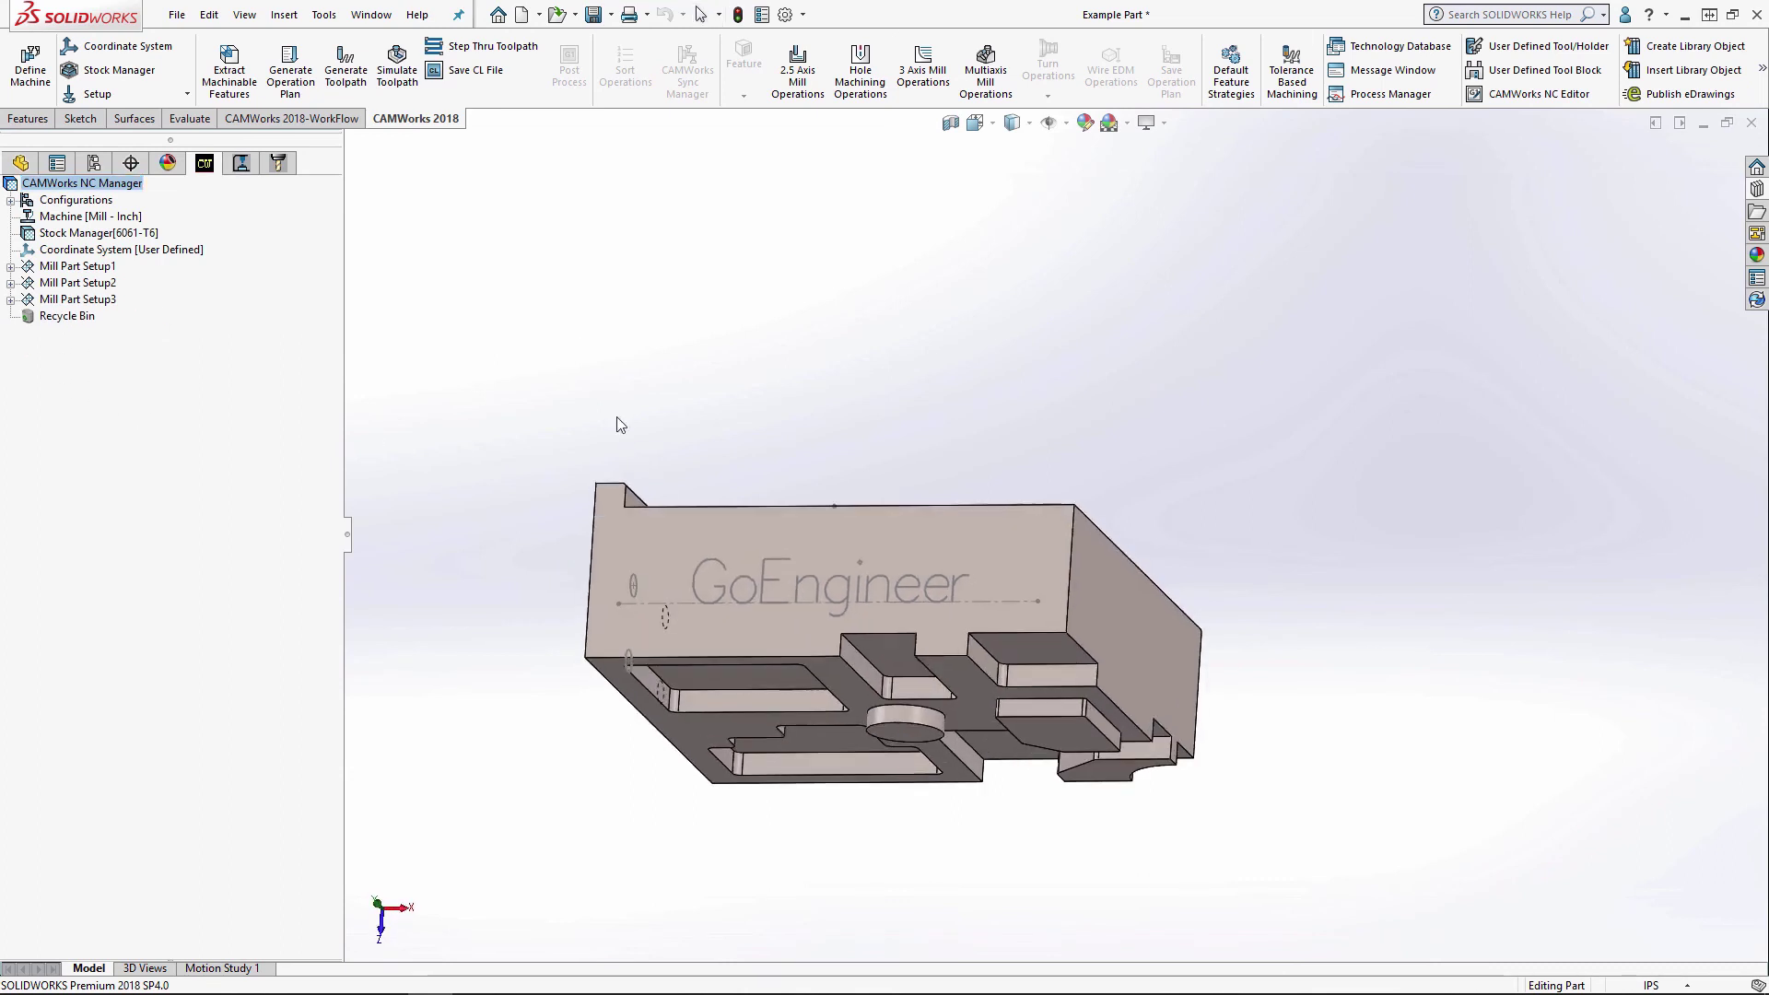
pyautogui.rightClick(58, 302)
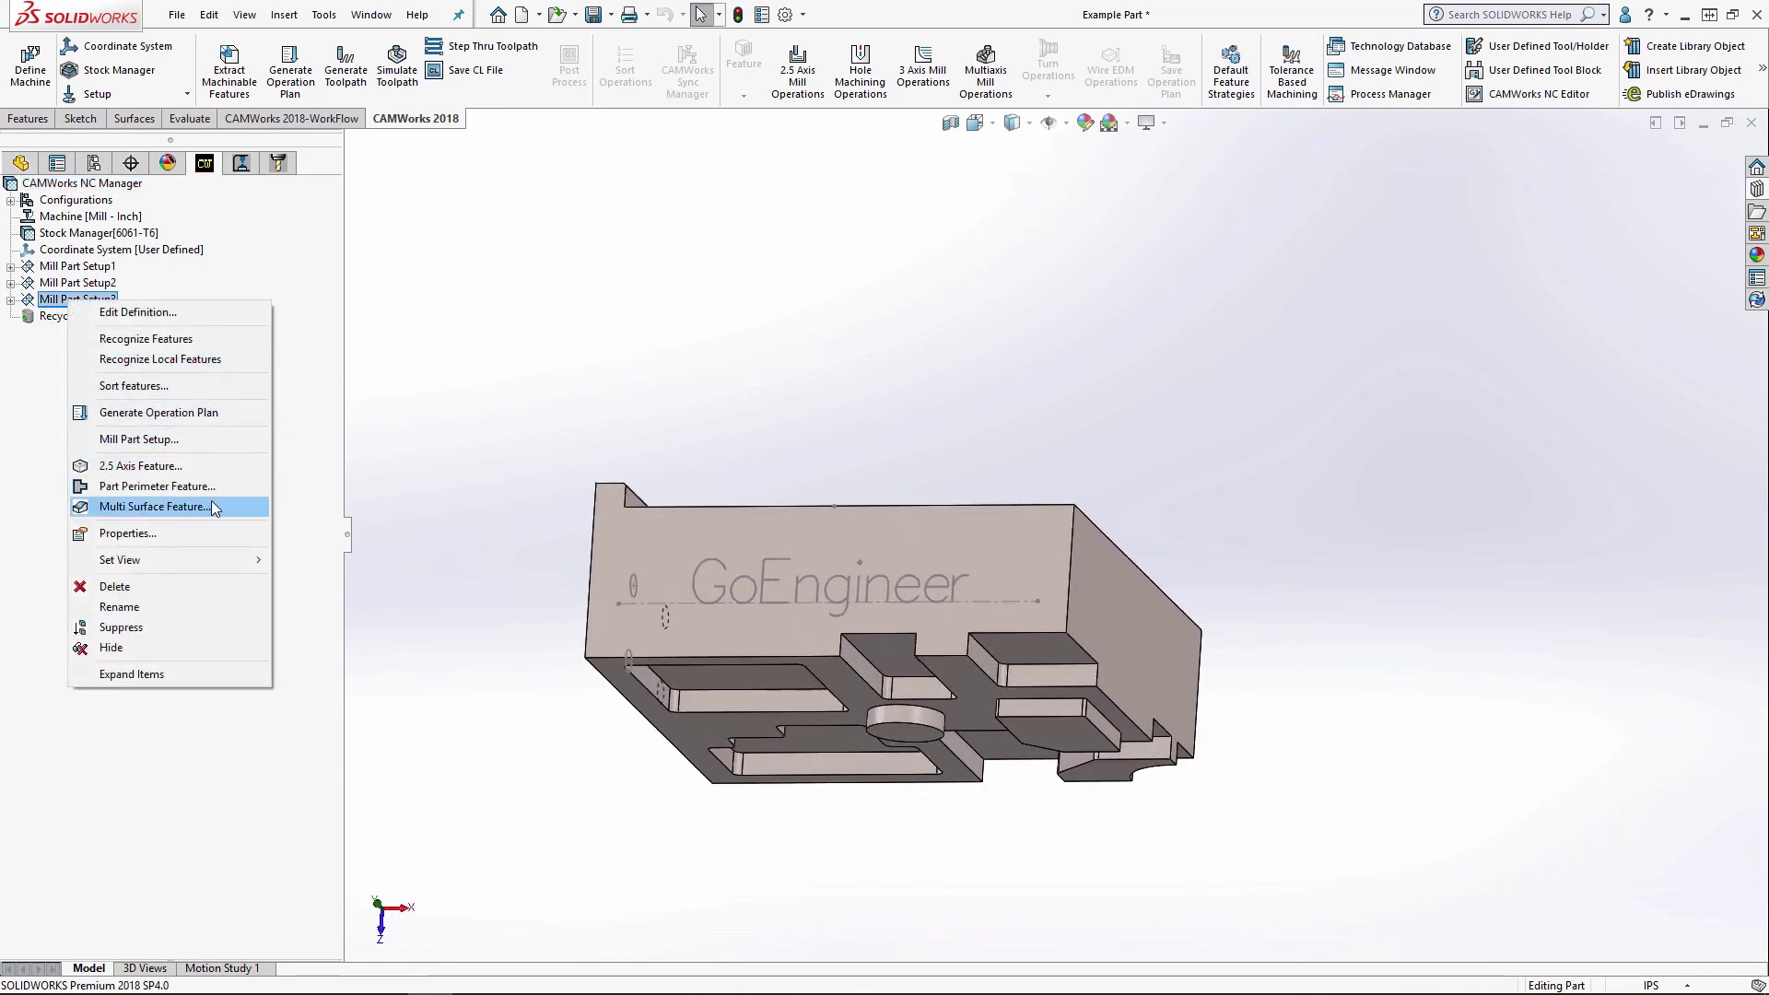
pyautogui.click(168, 442)
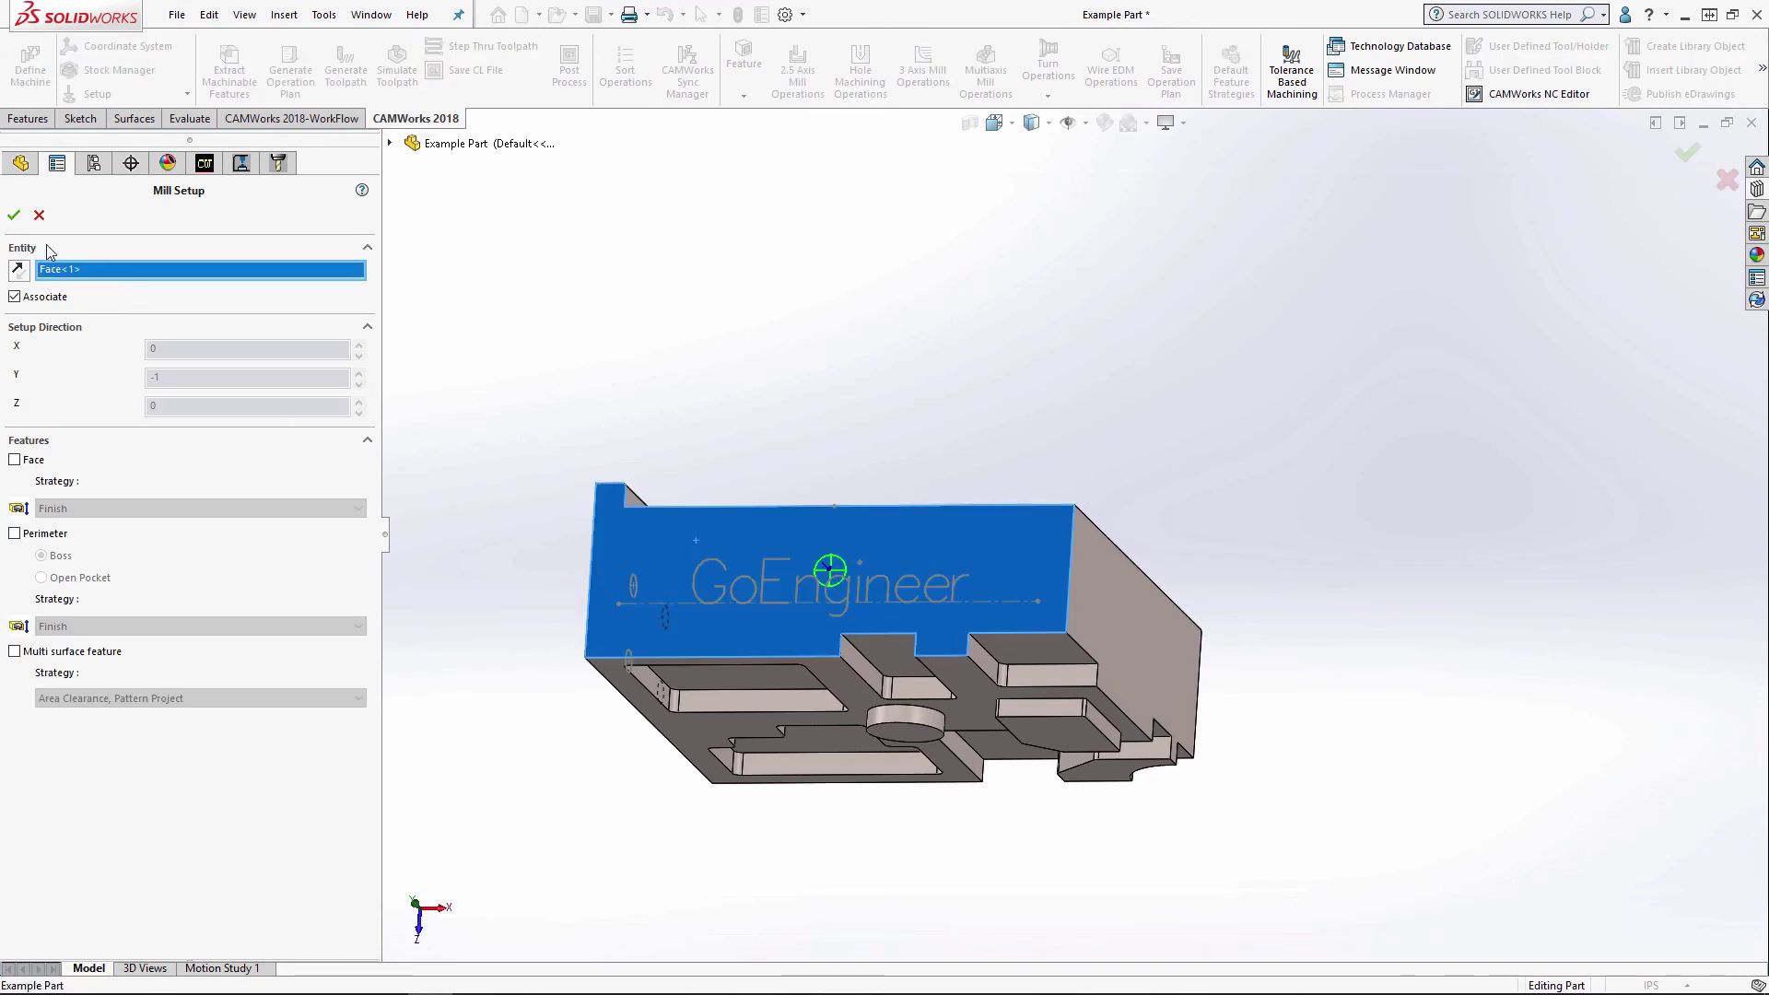
pyautogui.click(14, 218)
# - Insert a face feature on the GoEngineer text face in Mill Part Setup4, with the Finish strategy and an Upto Stock end condition
pyautogui.moveTo(549, 547); pyautogui.dragTo(597, 378, button='middle')
pyautogui.scroll(-2, 599, 378)
pyautogui.rightClick(72, 317)
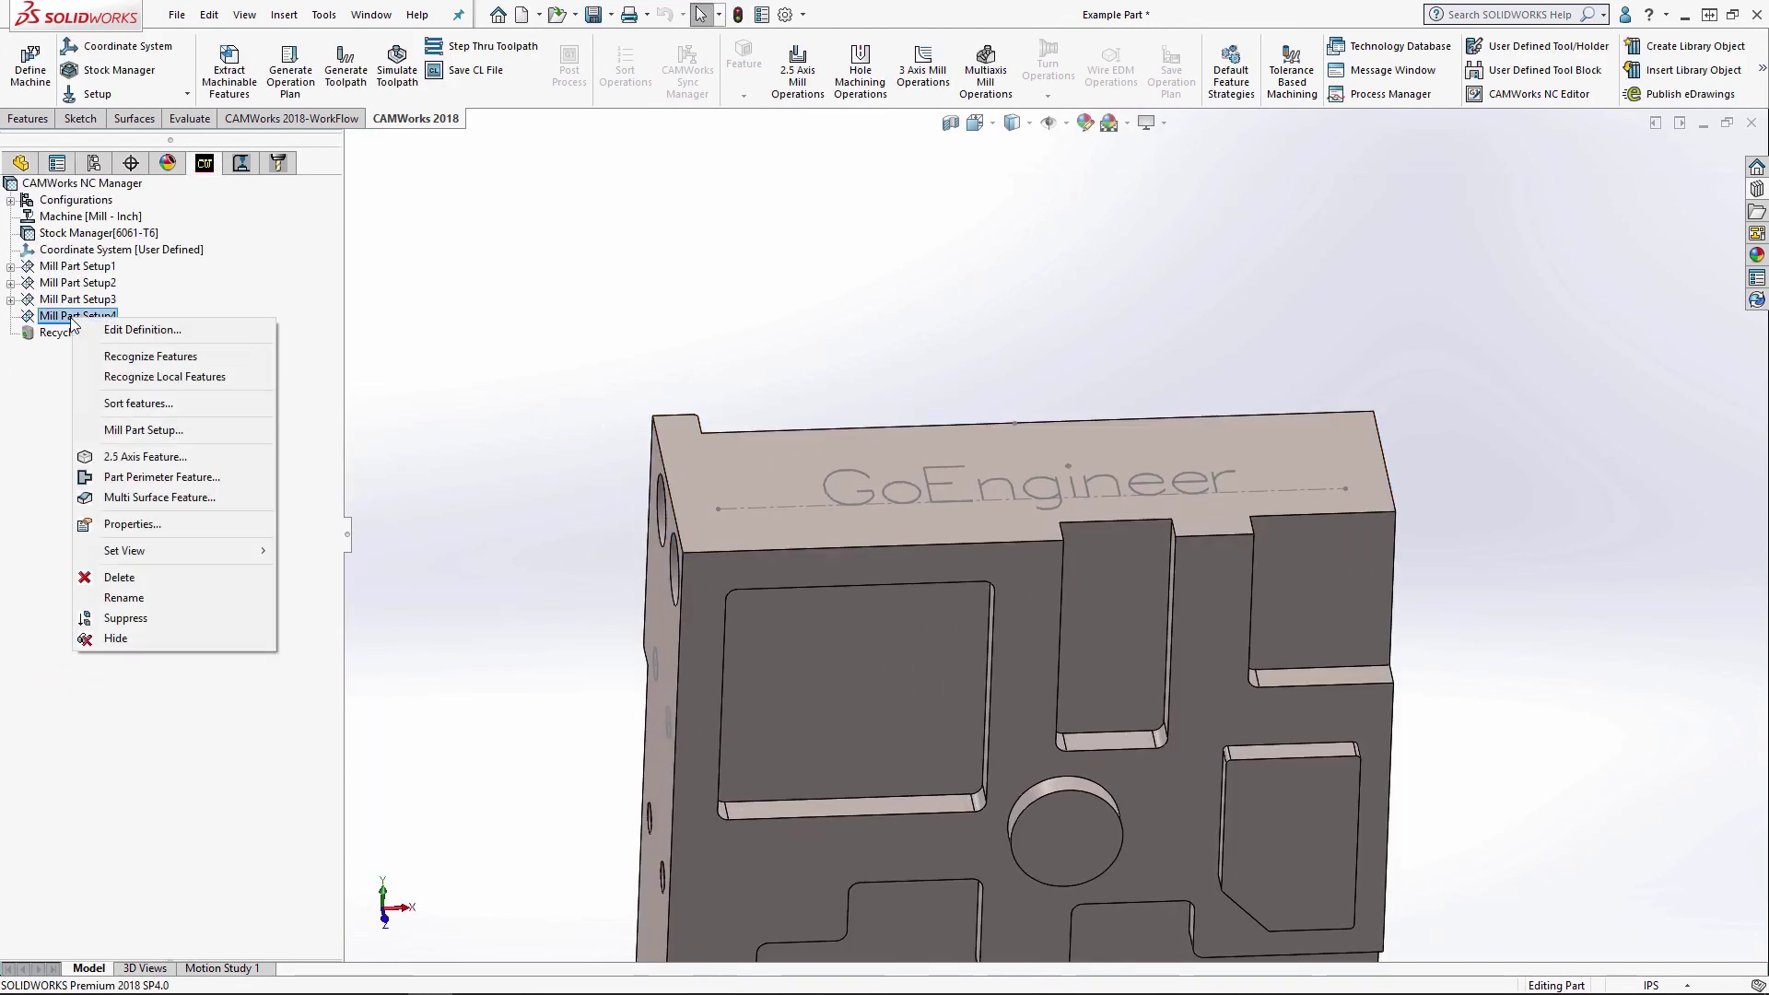
pyautogui.click(193, 457)
pyautogui.click(185, 369)
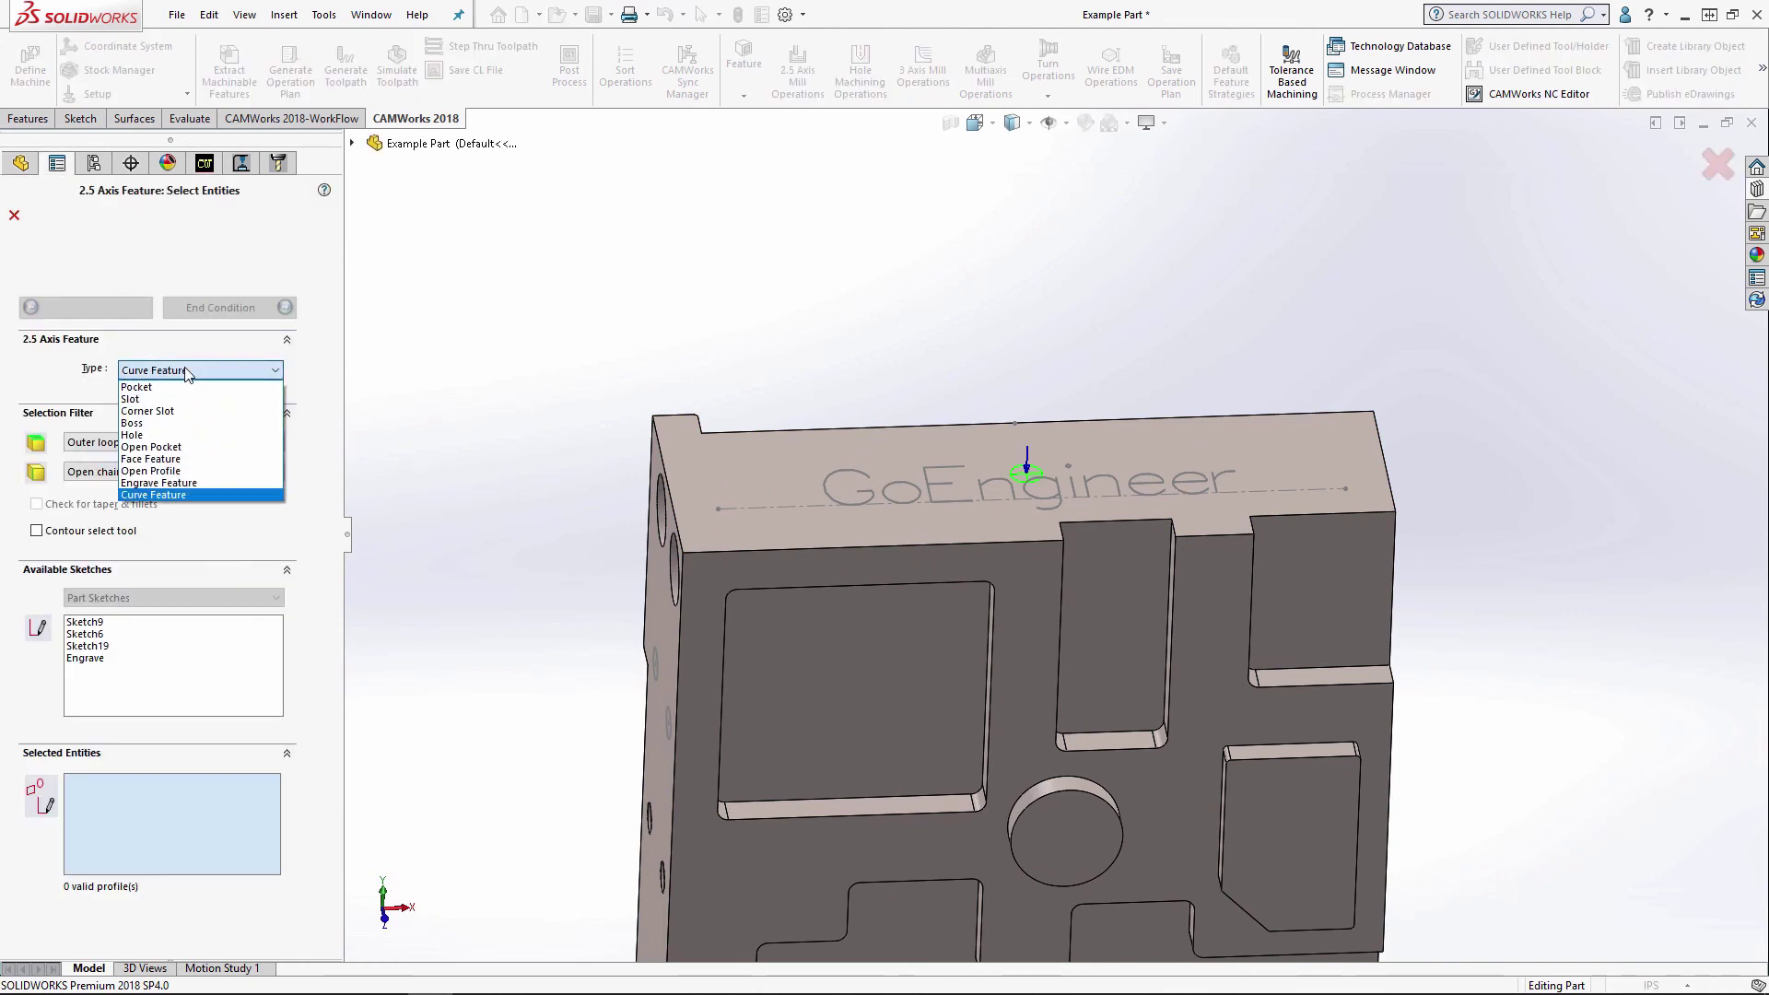
pyautogui.click(215, 460)
pyautogui.click(734, 480)
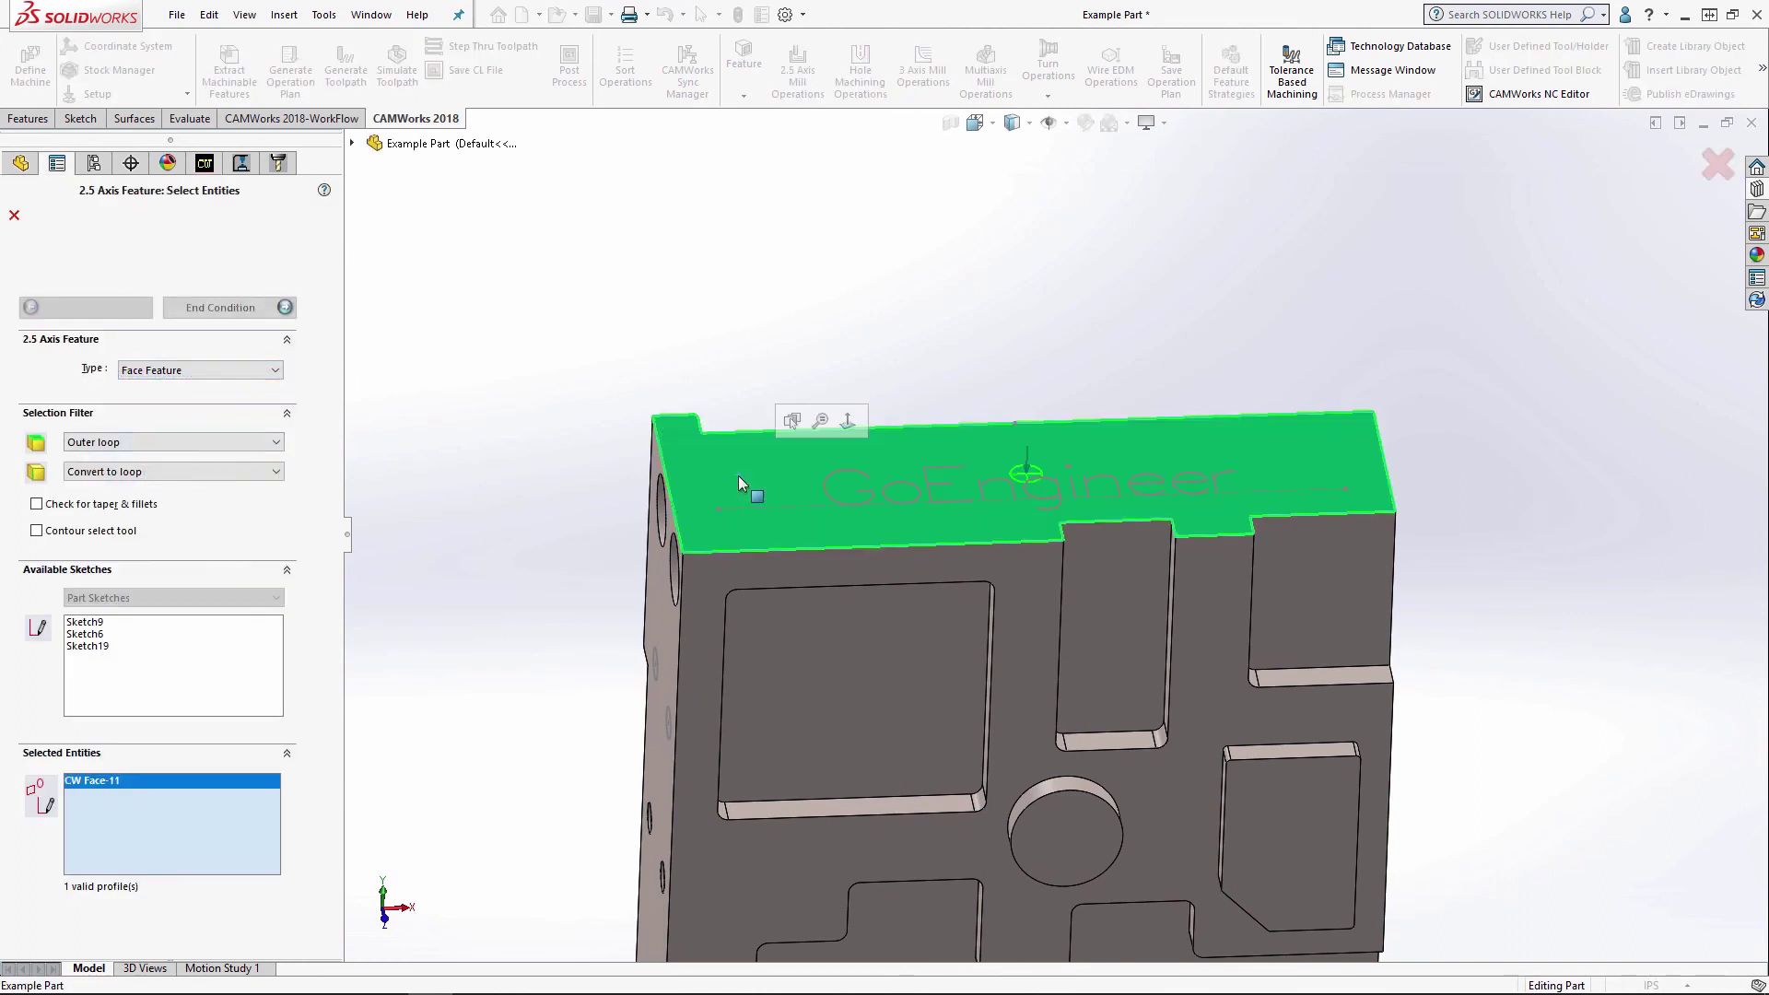
pyautogui.click(220, 307)
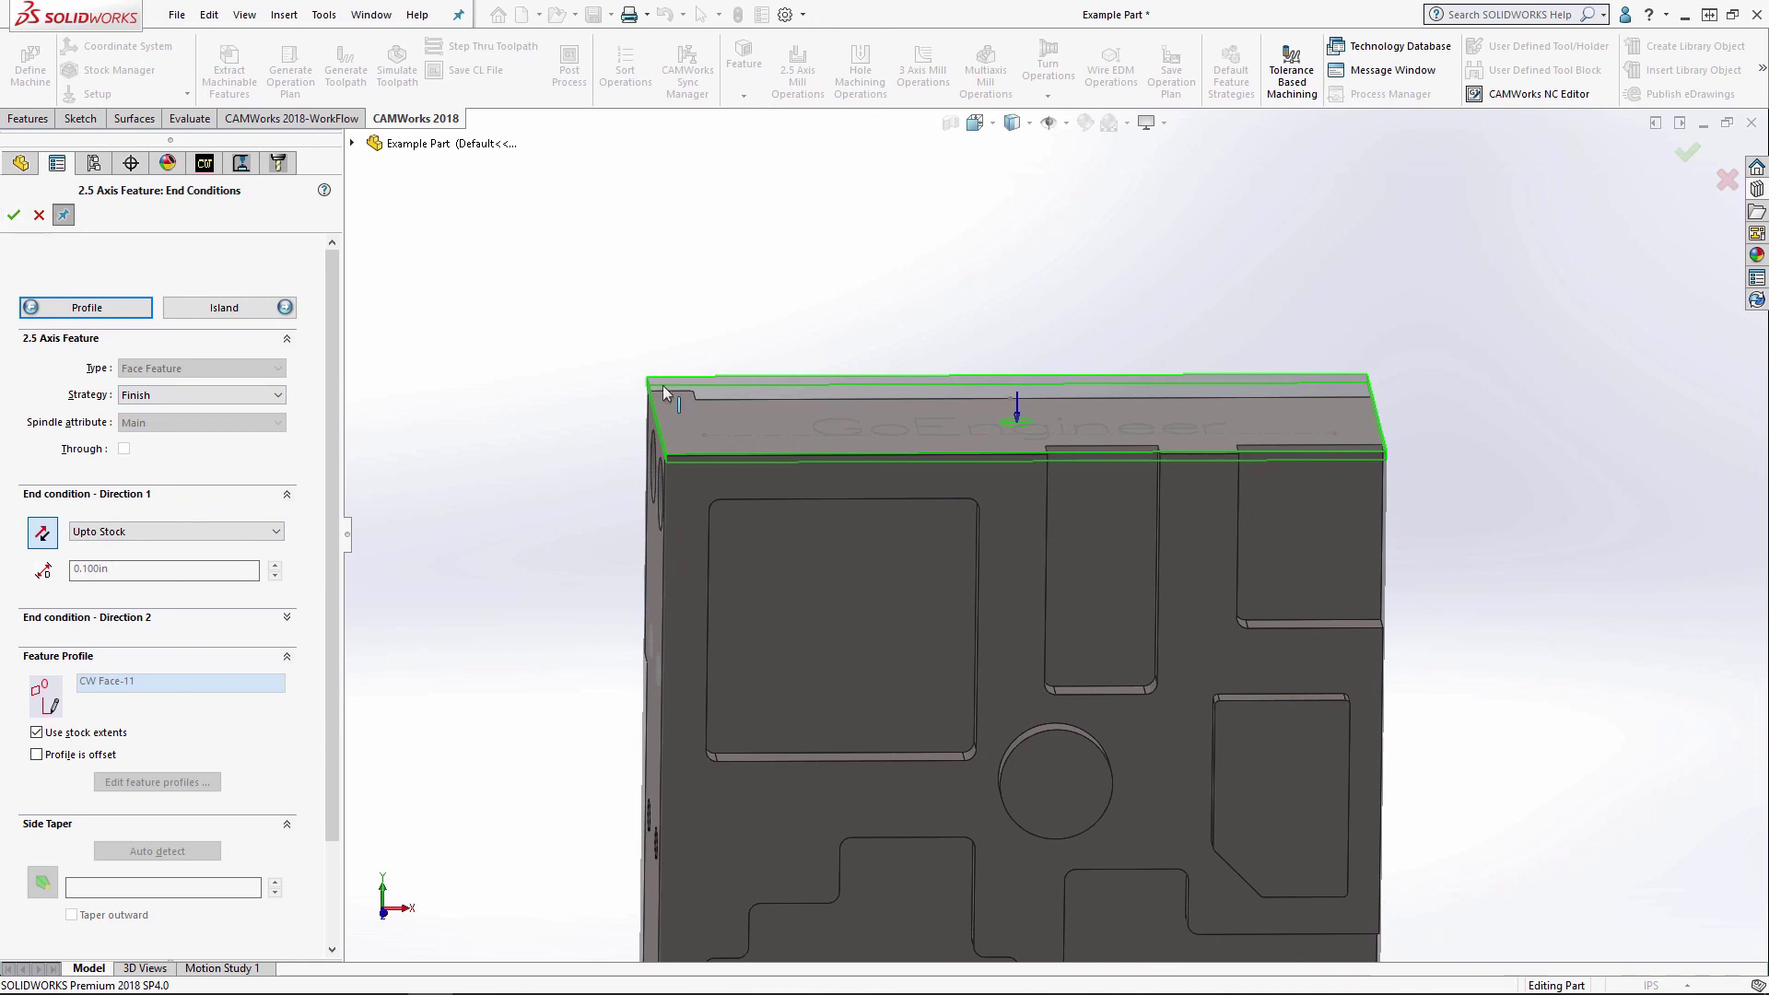
pyautogui.click(14, 216)
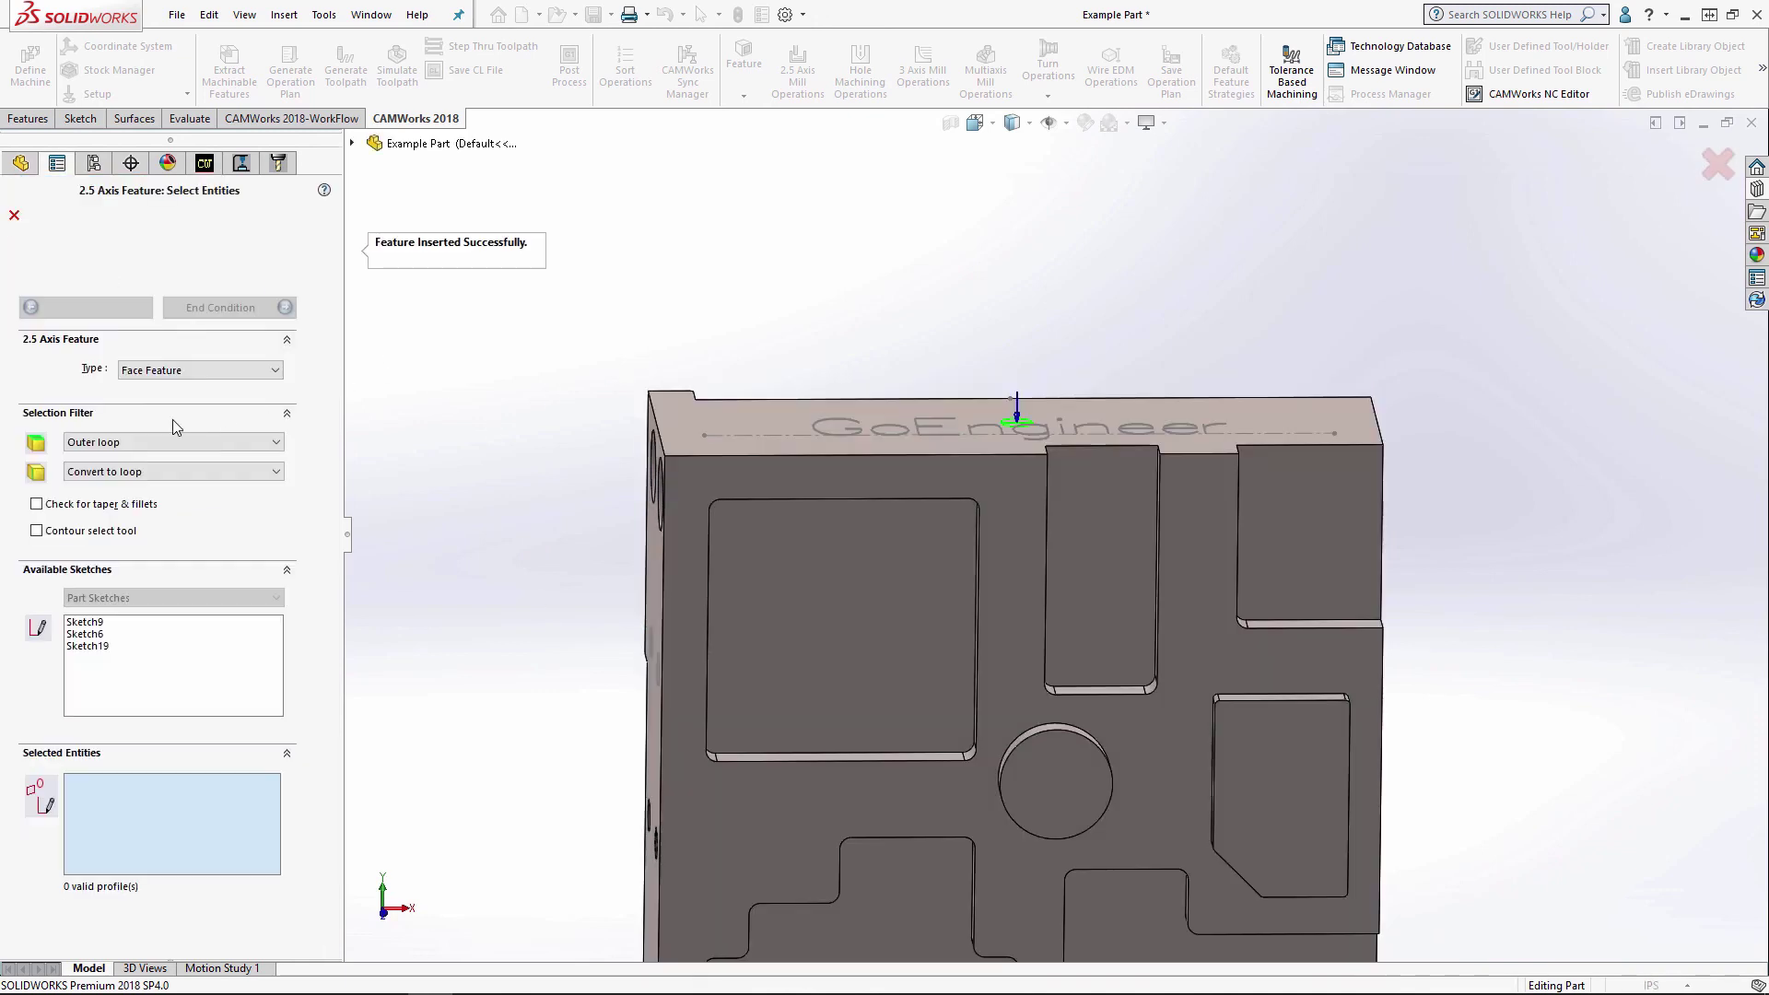
# - Insert an engrave feature from the Engrave sketch with the Engrave strategy and a blind depth of 0.01 in
pyautogui.click(168, 372)
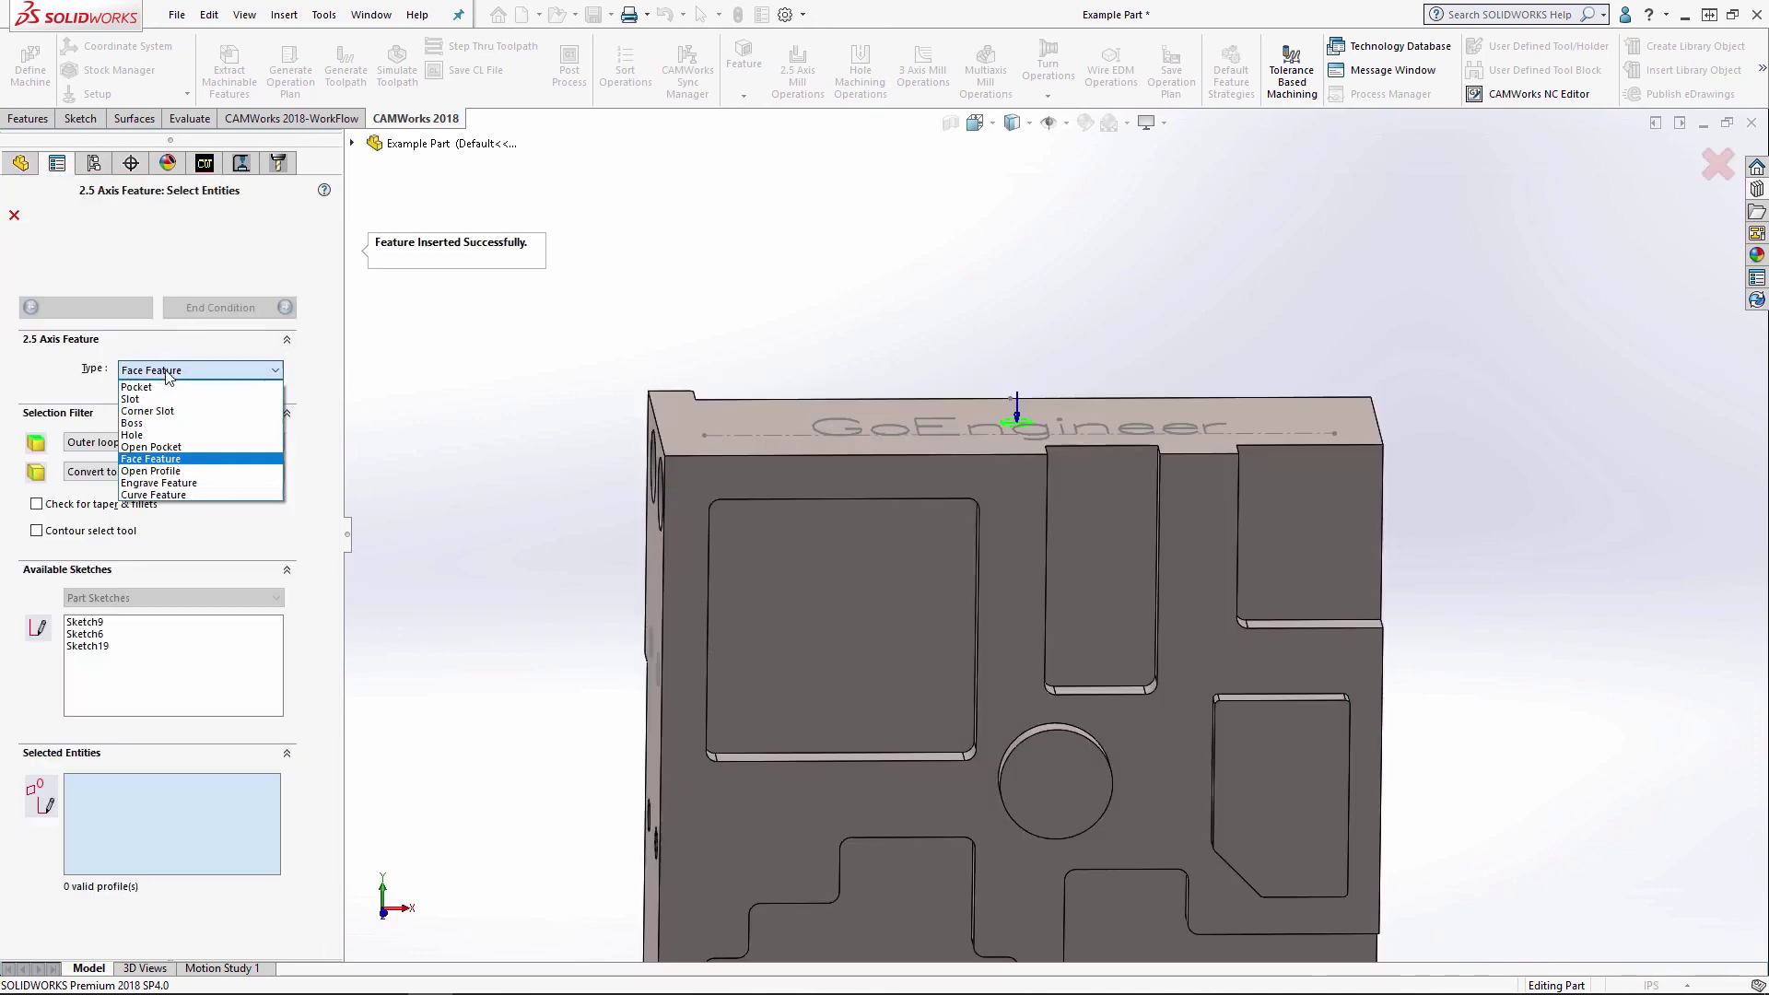
pyautogui.click(158, 483)
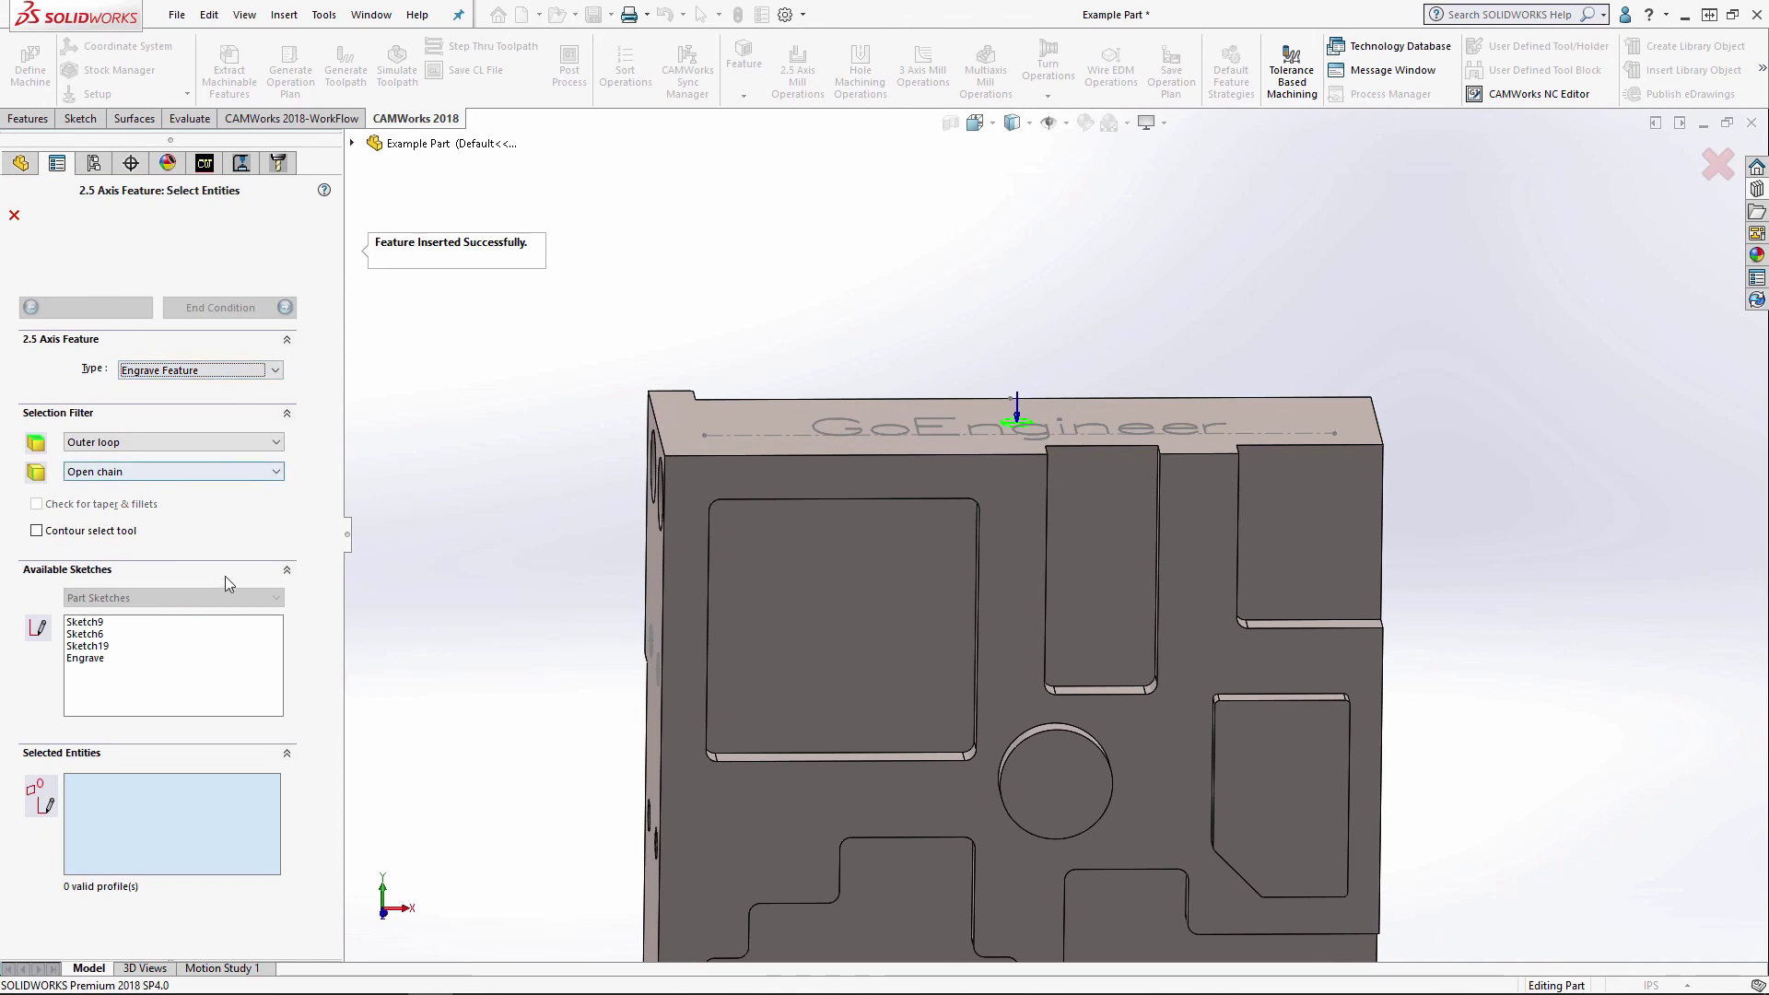
pyautogui.click(95, 660)
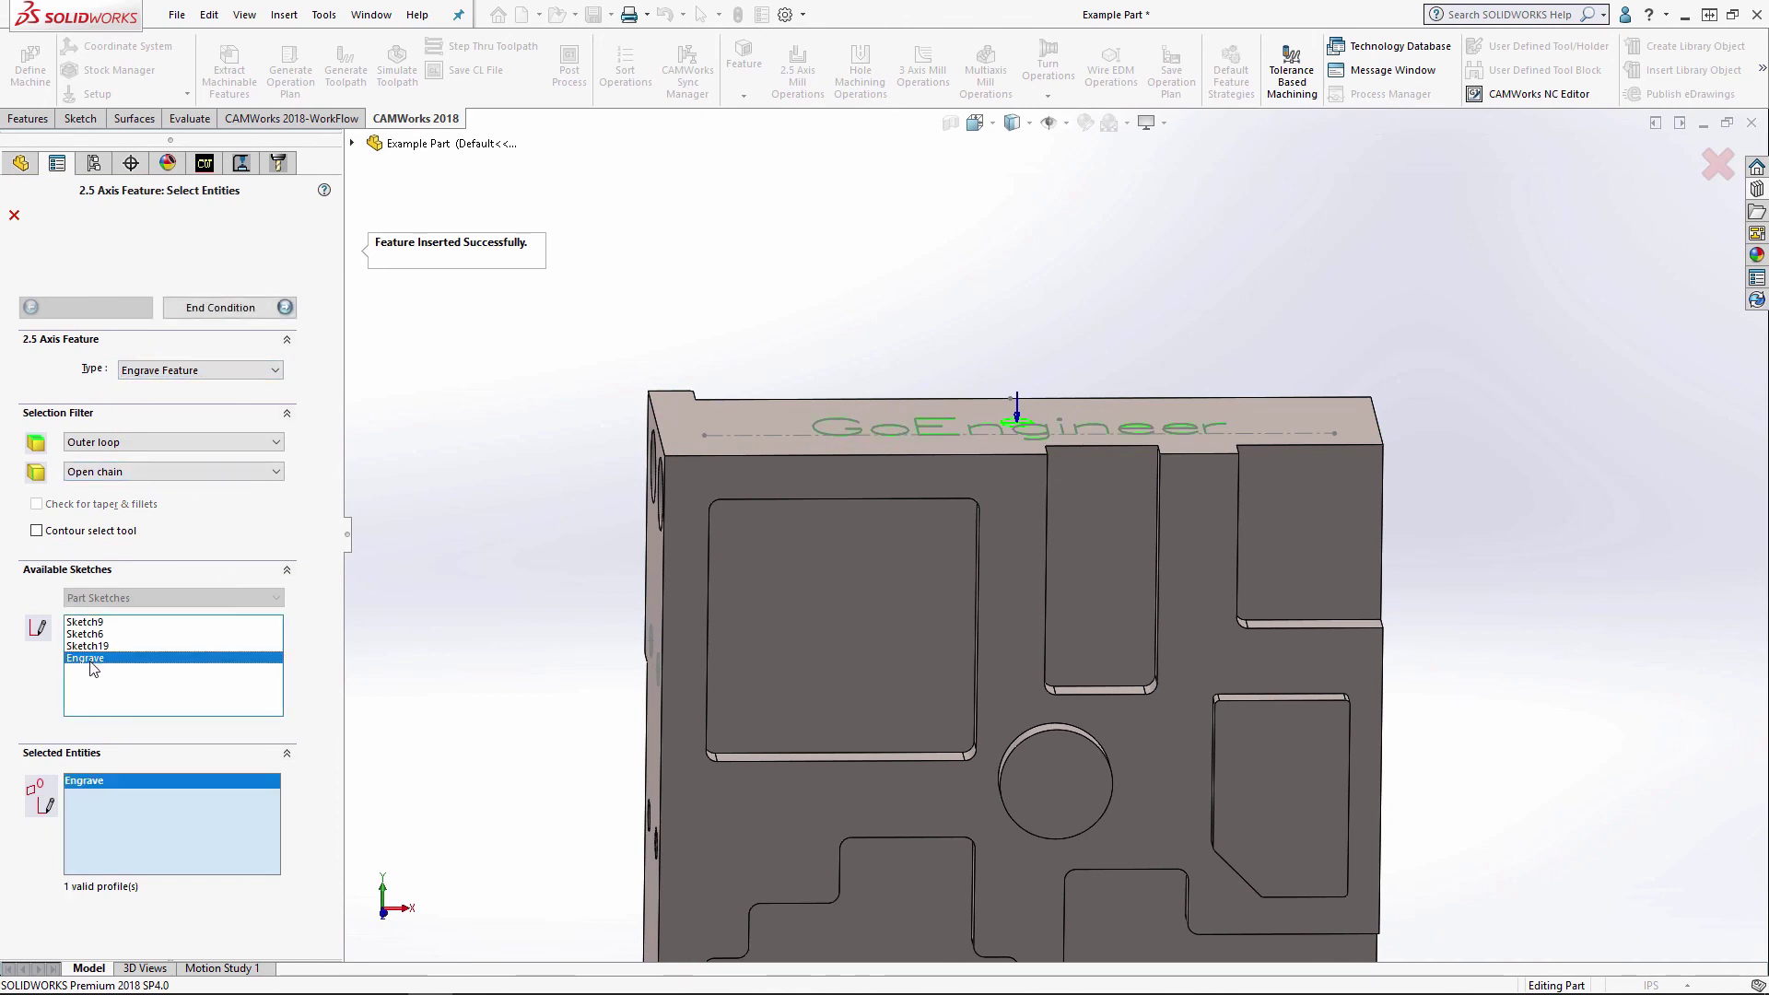
pyautogui.scroll(-3, 1170, 230)
pyautogui.moveTo(1157, 284); pyautogui.dragTo(1122, 443, button='middle')
pyautogui.click(232, 313)
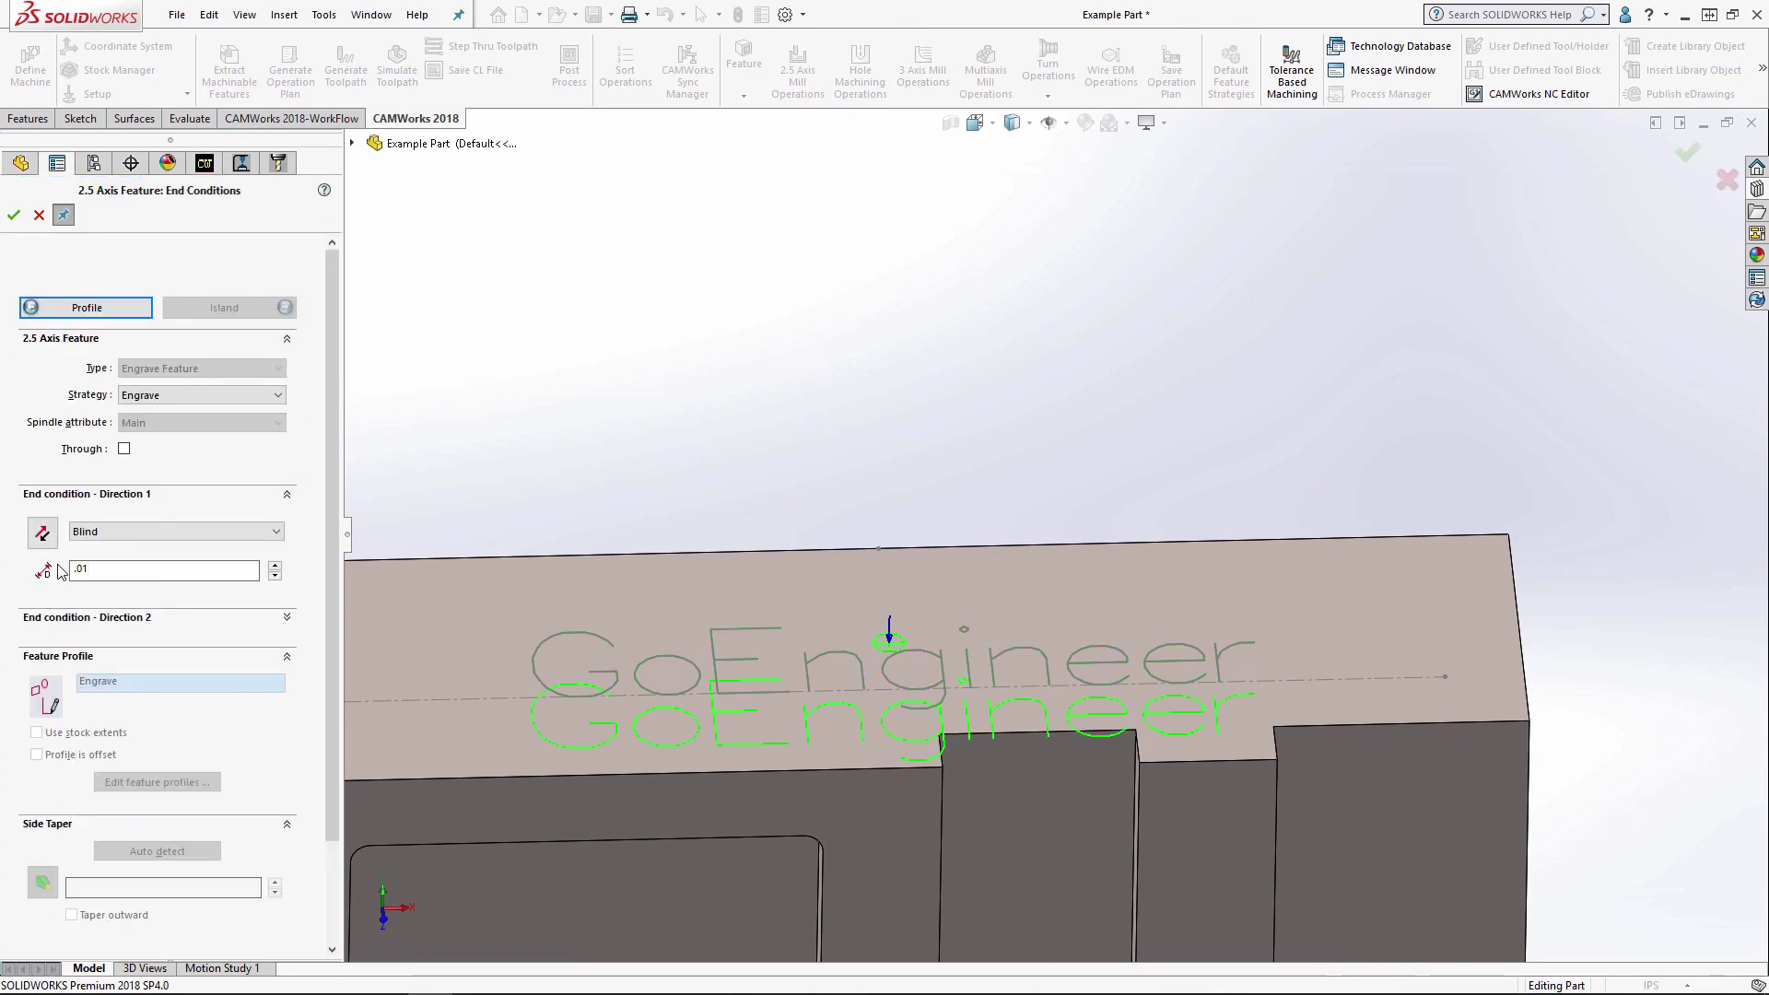
pyautogui.click(13, 216)
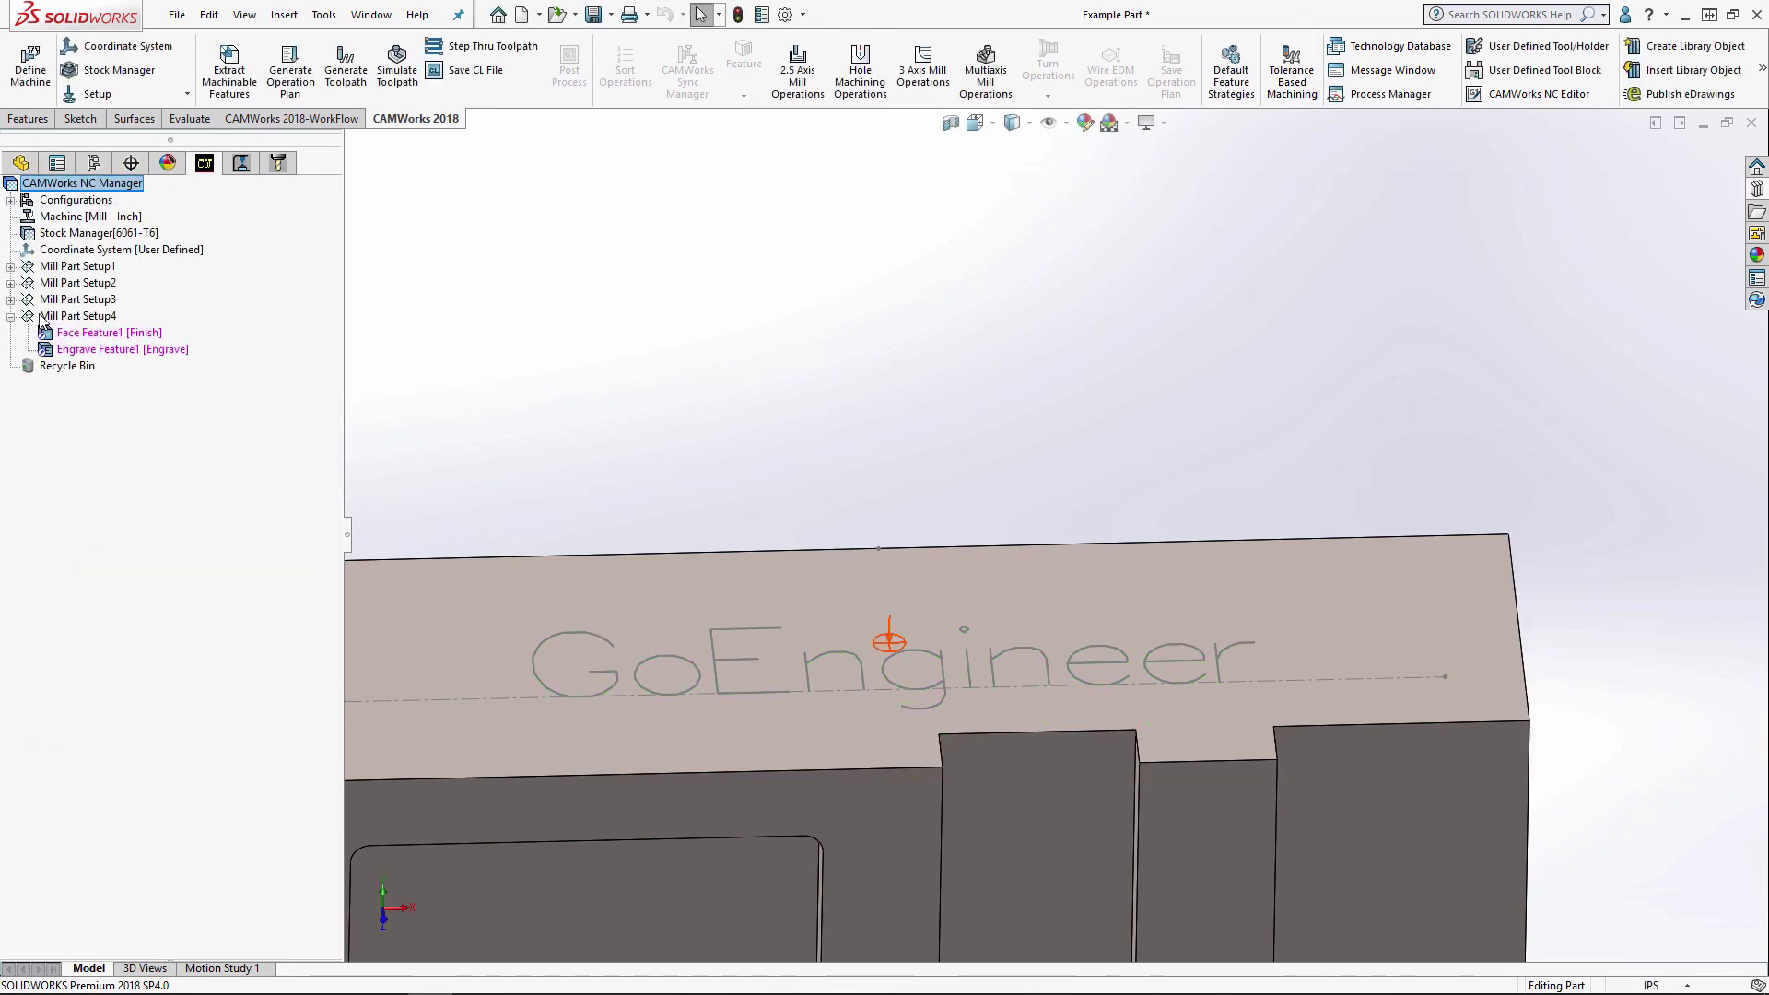
# - Generate the operation plan and the toolpaths for Mill Part Setup4
pyautogui.rightClick(42, 315)
pyautogui.click(129, 426)
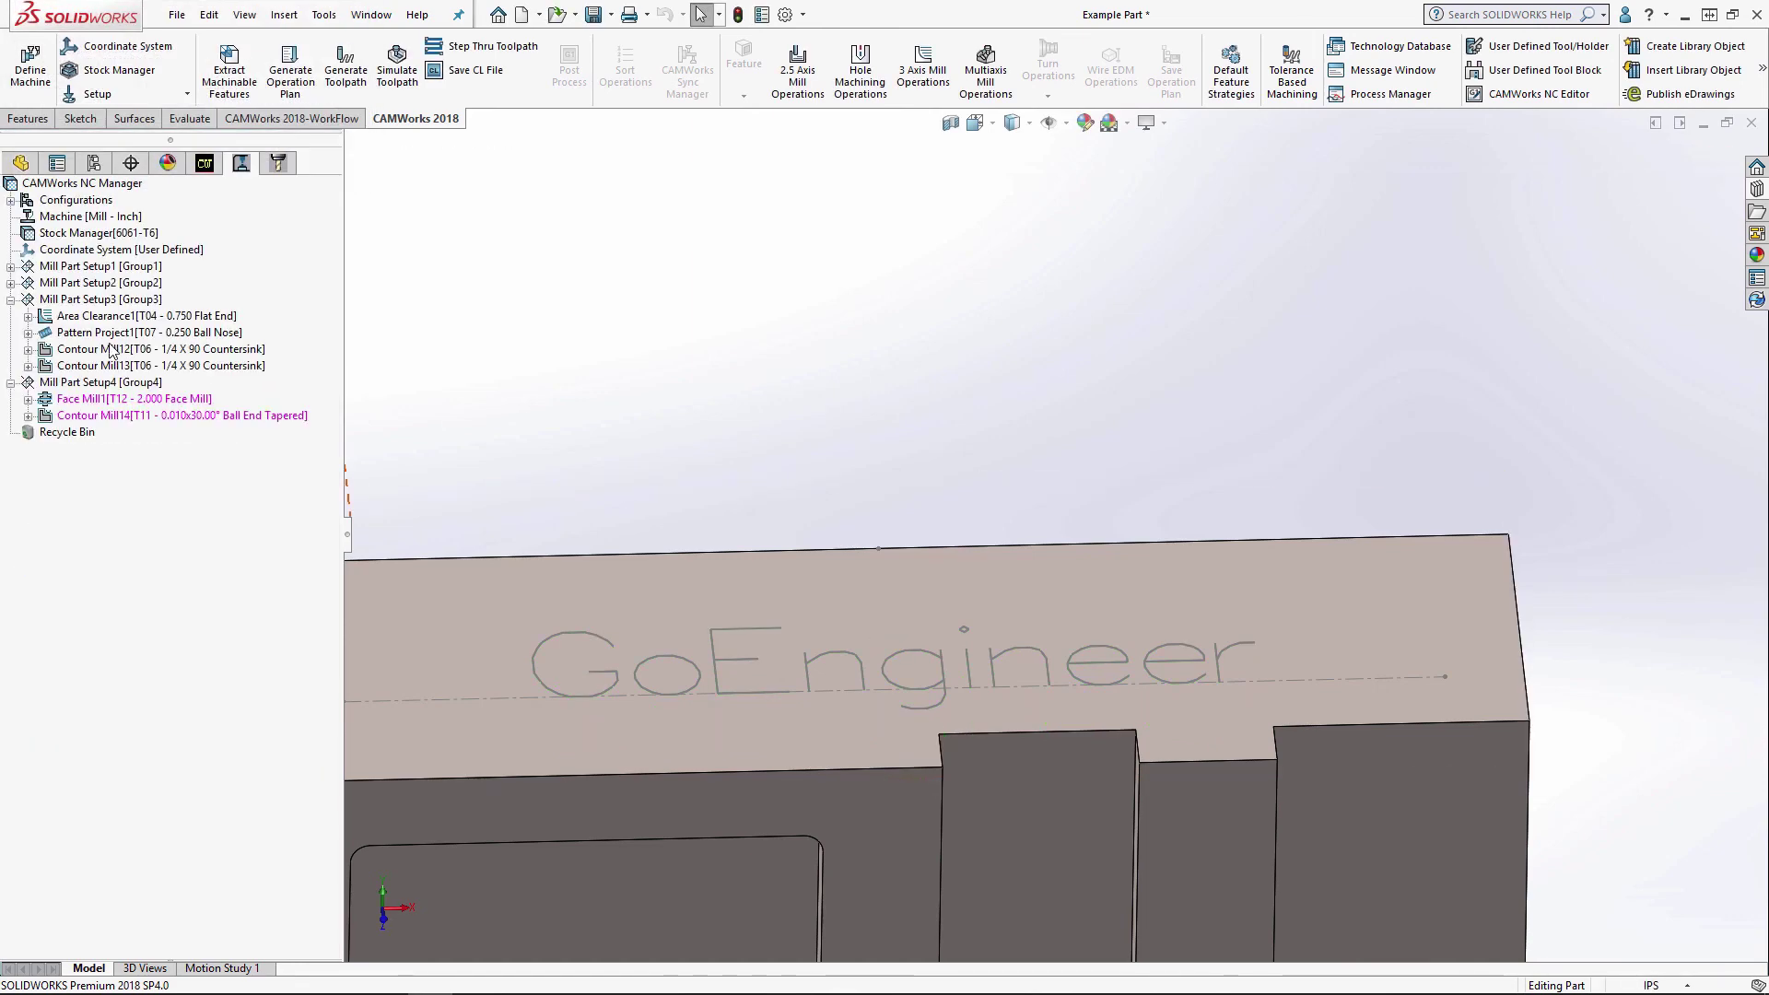
pyautogui.rightClick(89, 383)
pyautogui.click(172, 422)
# - Assign the 1/4 in 90-degree countersink at station 6 of the tool crib to the engraving operation Contour Mill14
pyautogui.doubleClick(111, 415)
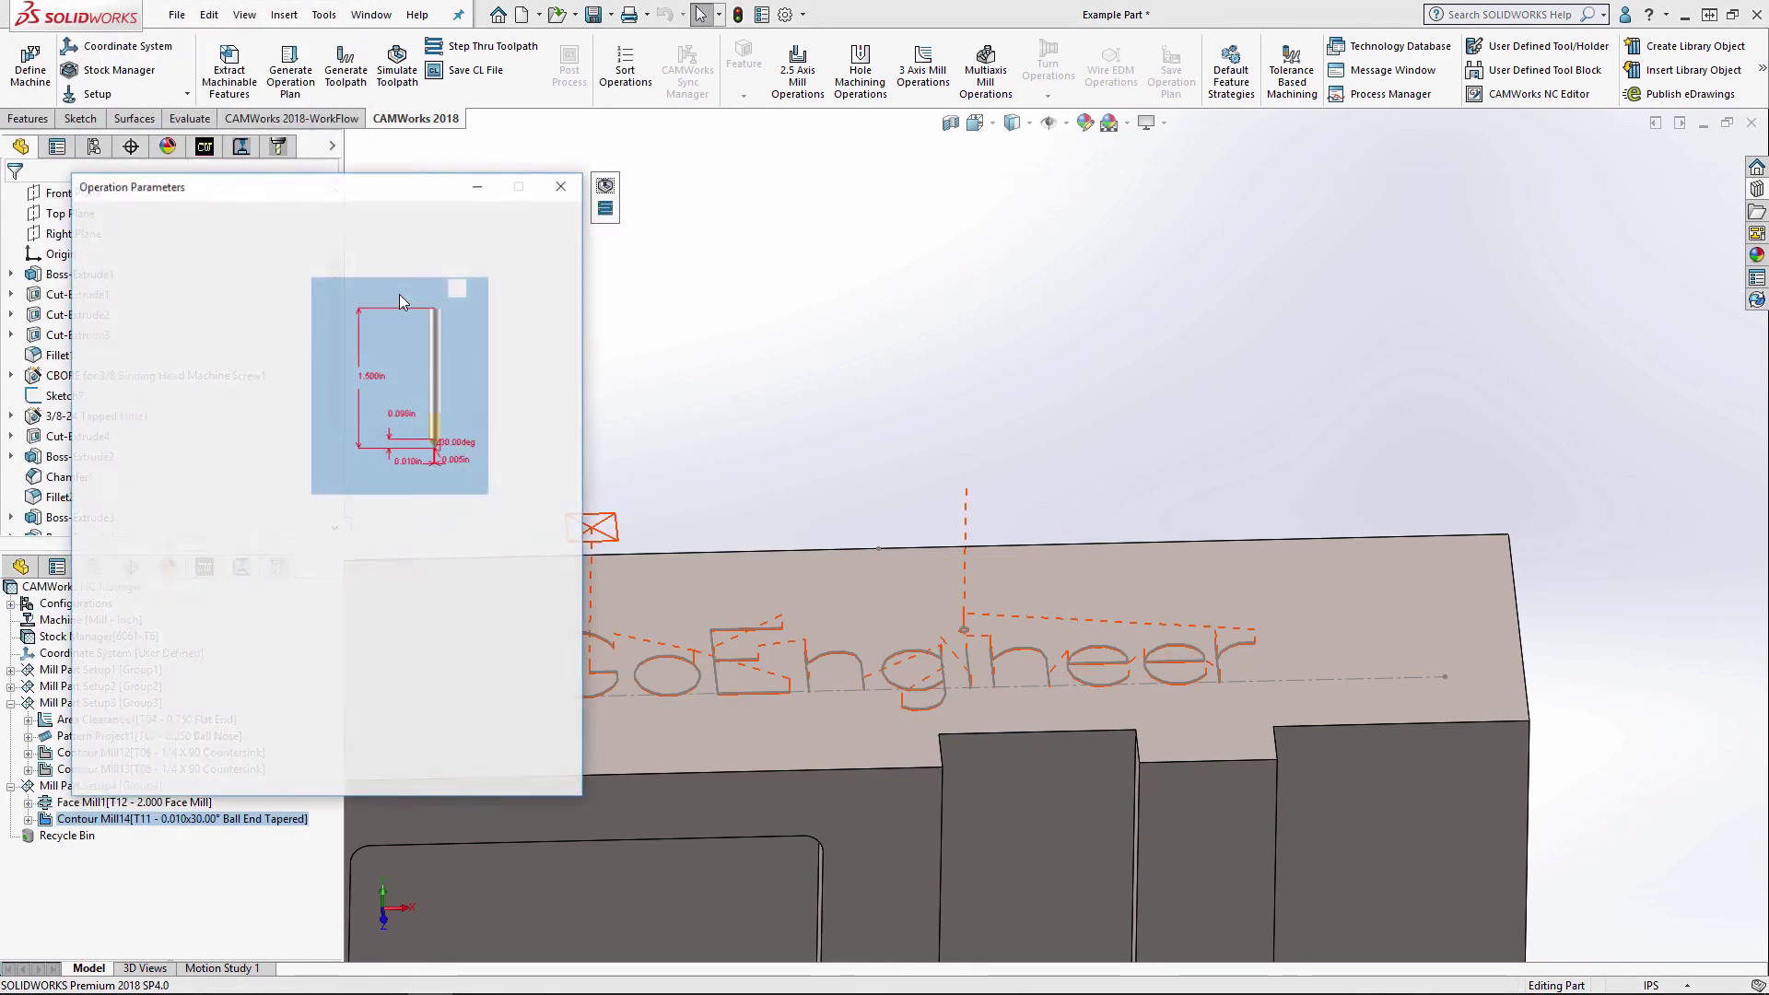
pyautogui.click(178, 217)
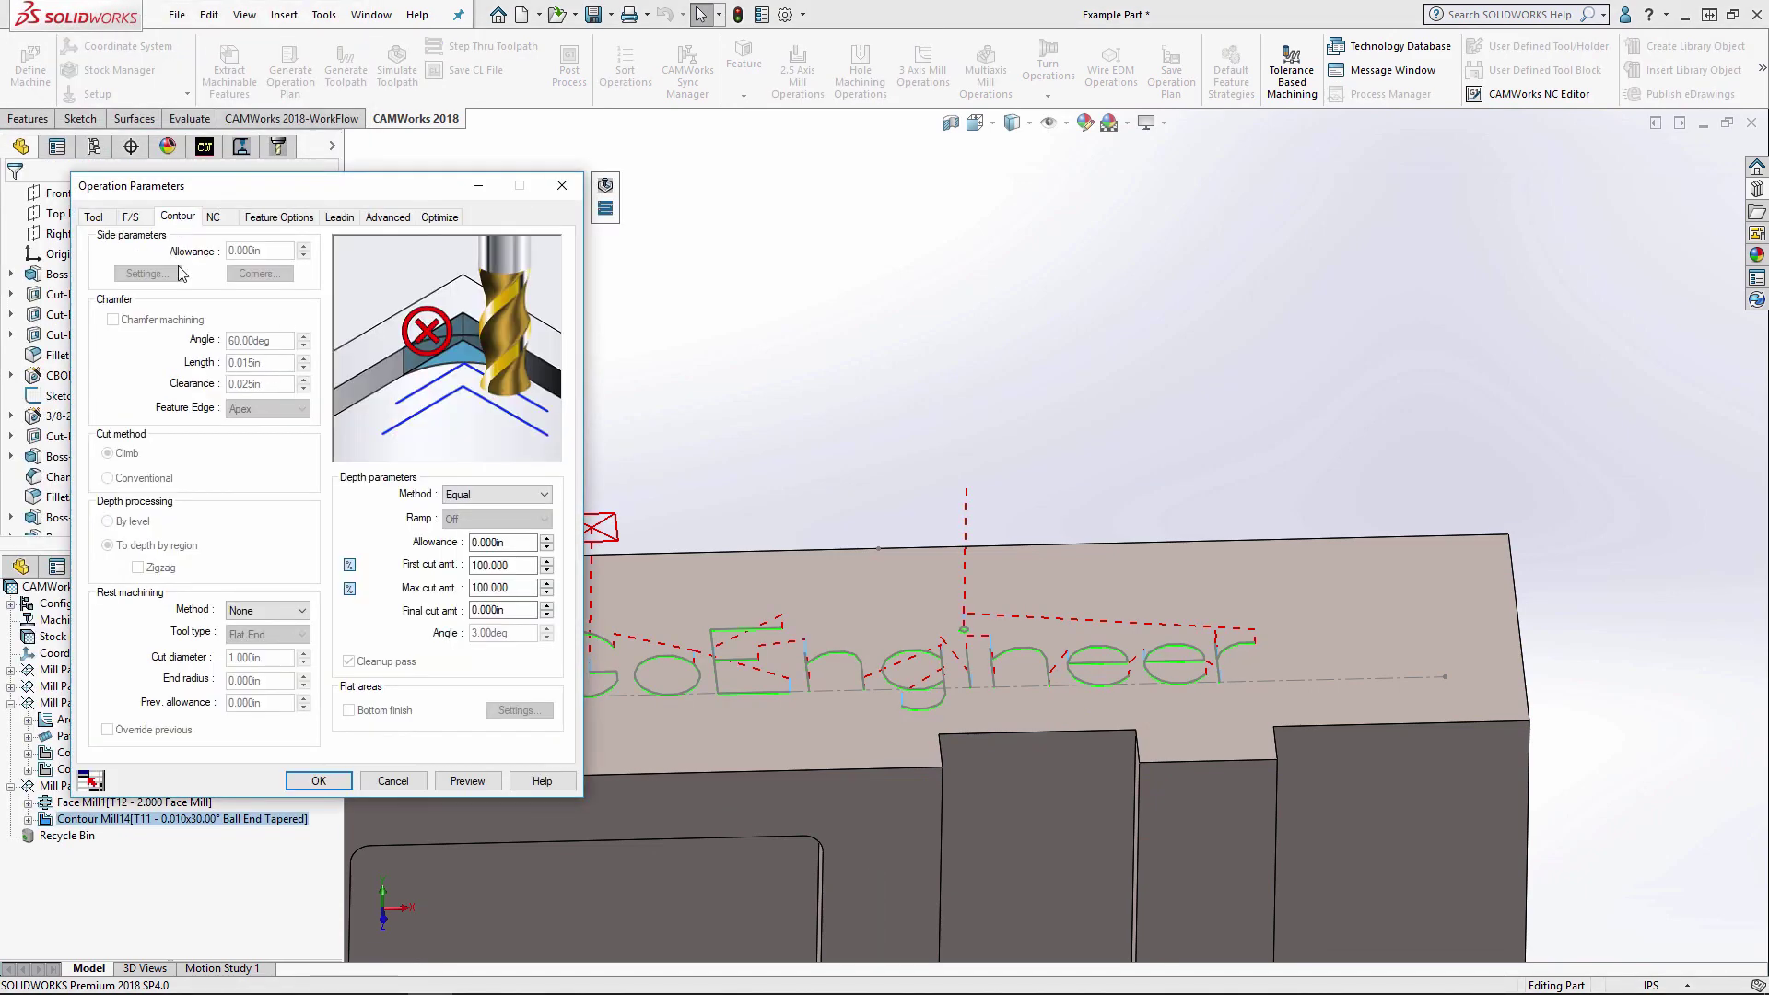
pyautogui.click(93, 217)
pyautogui.click(238, 243)
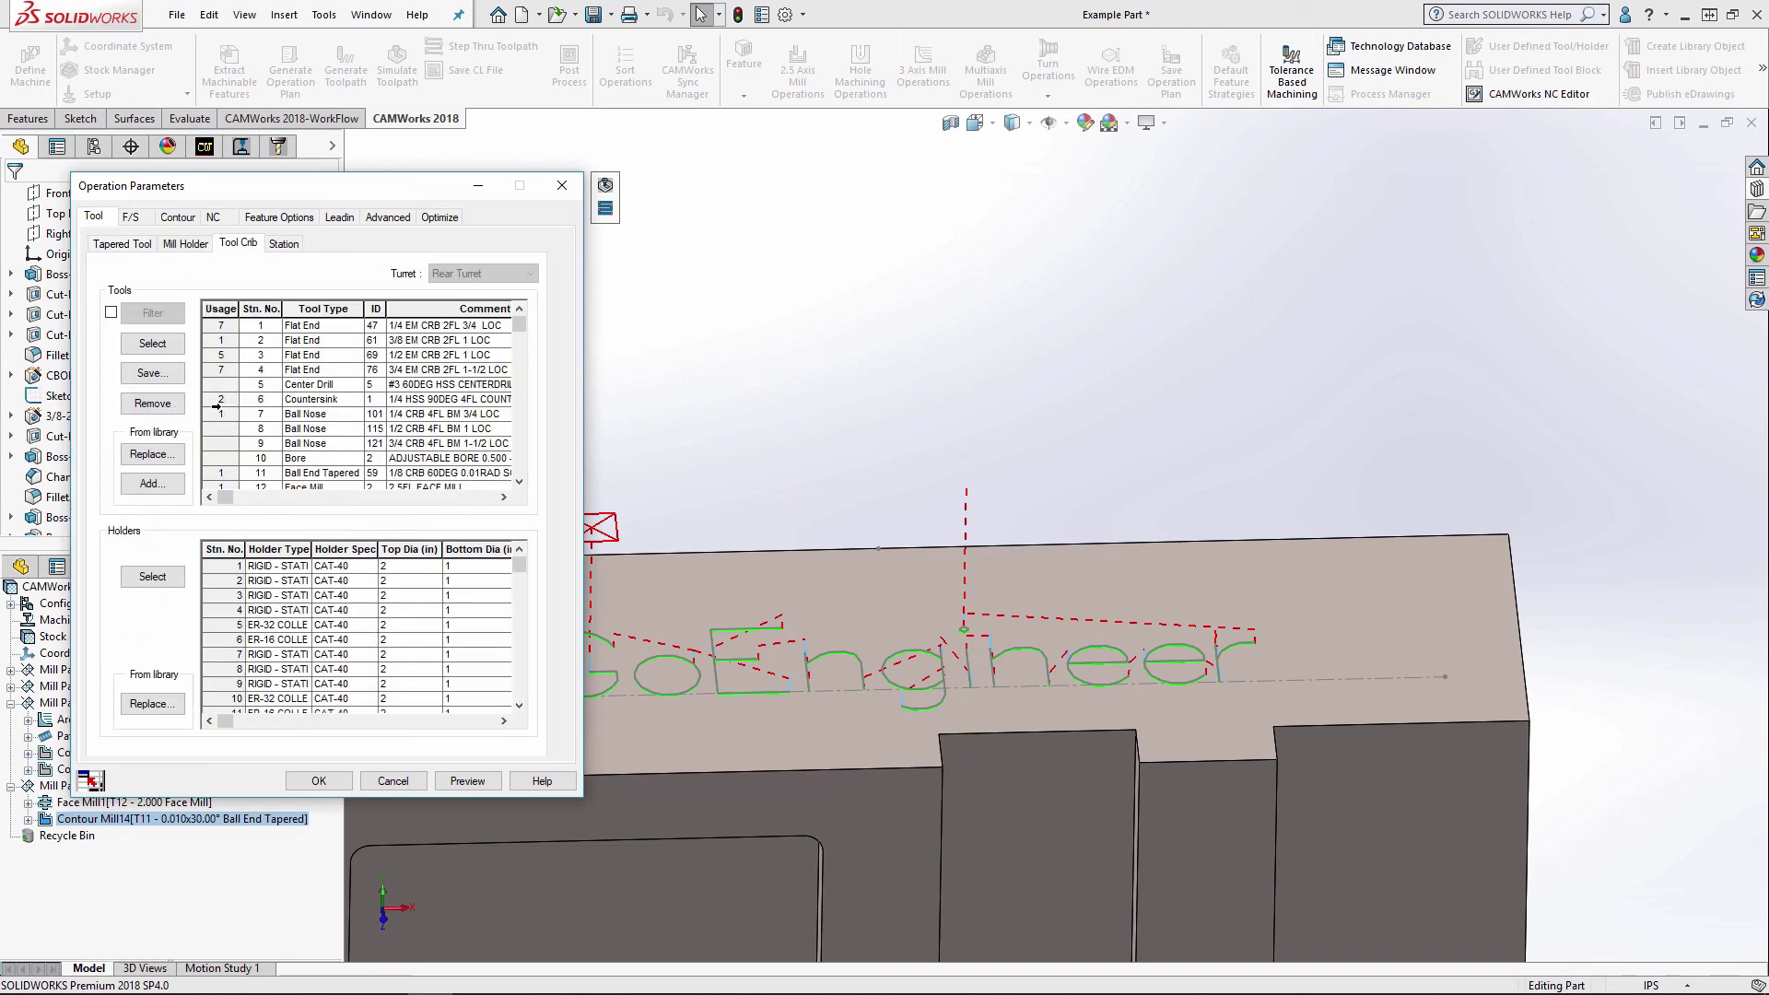
pyautogui.click(216, 407)
pyautogui.click(217, 399)
pyautogui.click(151, 344)
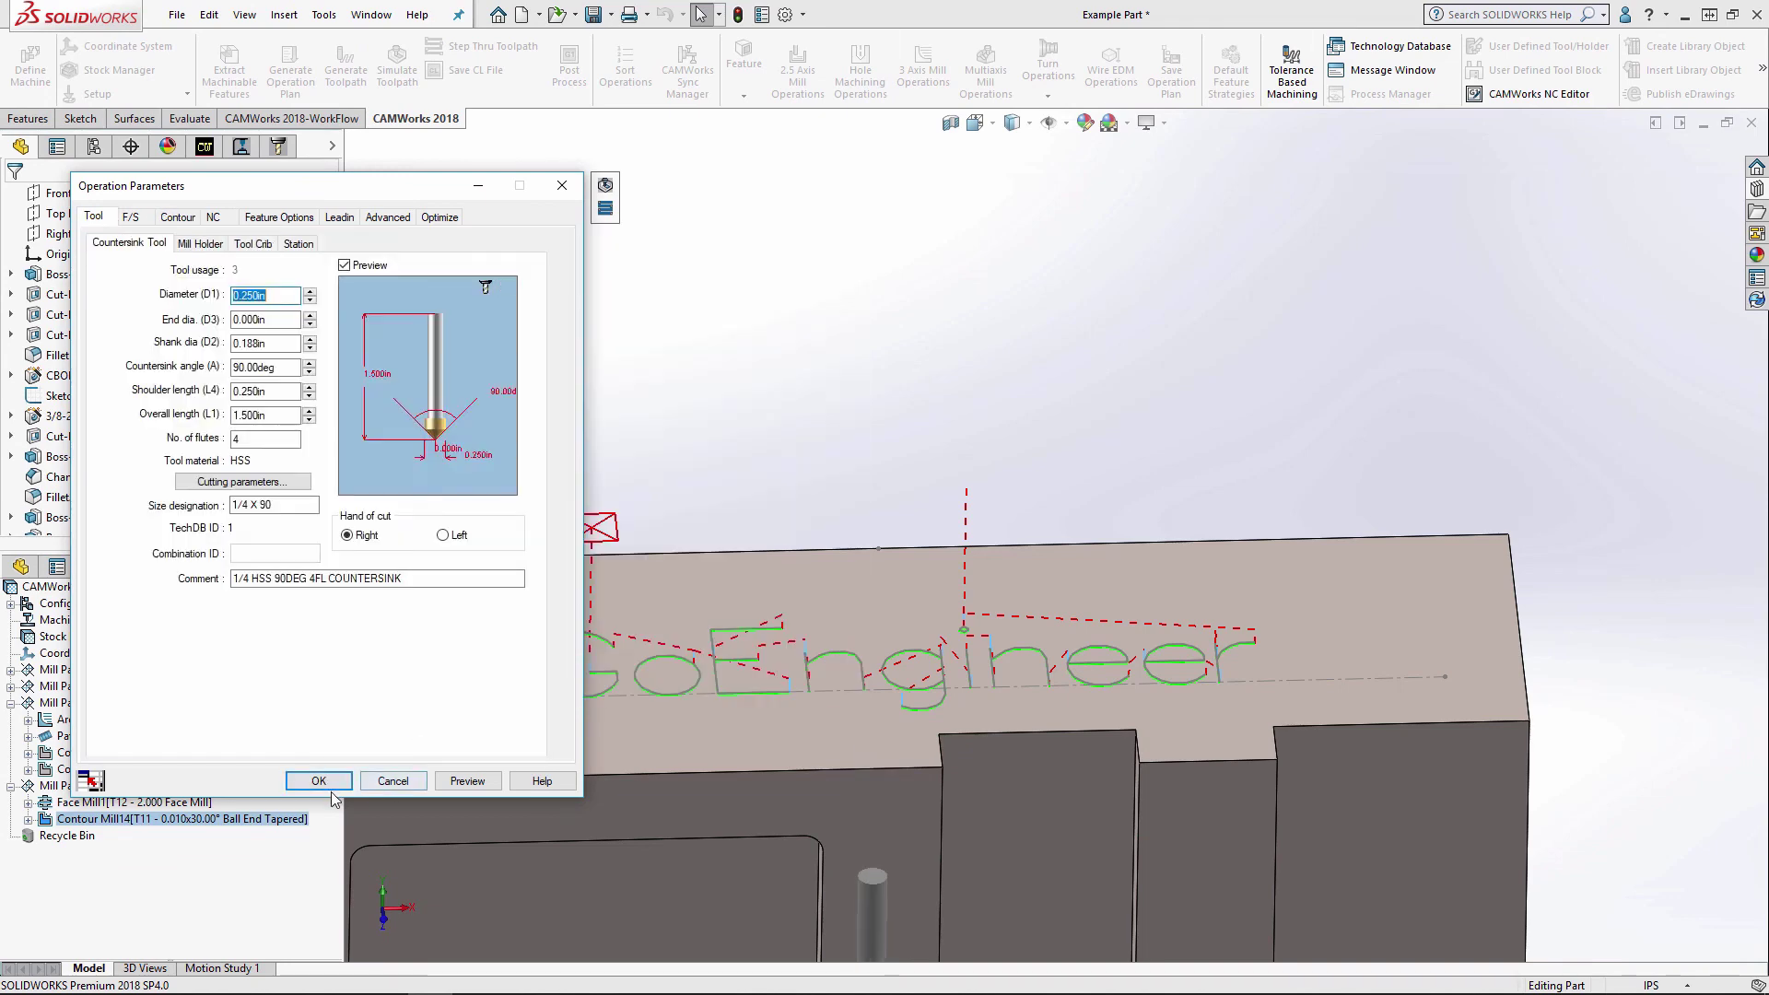
pyautogui.click(318, 780)
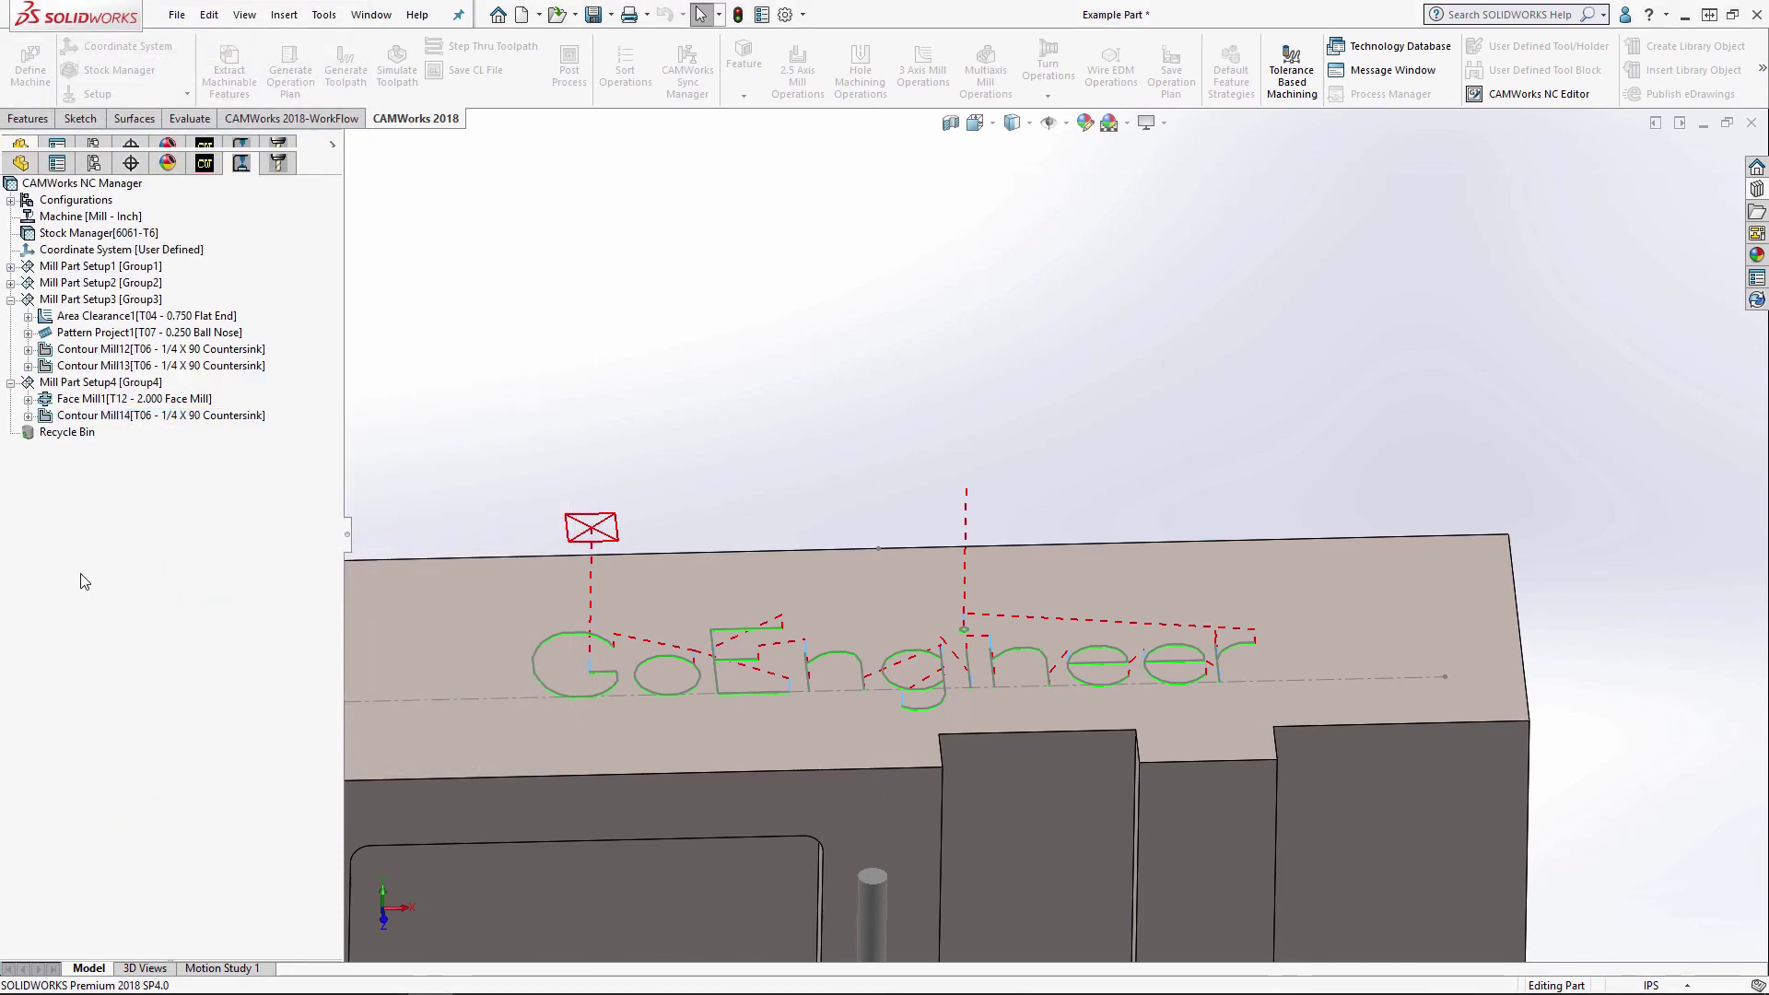
# - Simulate Mill Part Setup4's toolpaths, compare the engraved face with the design part, and close the simulation
pyautogui.rightClick(83, 387)
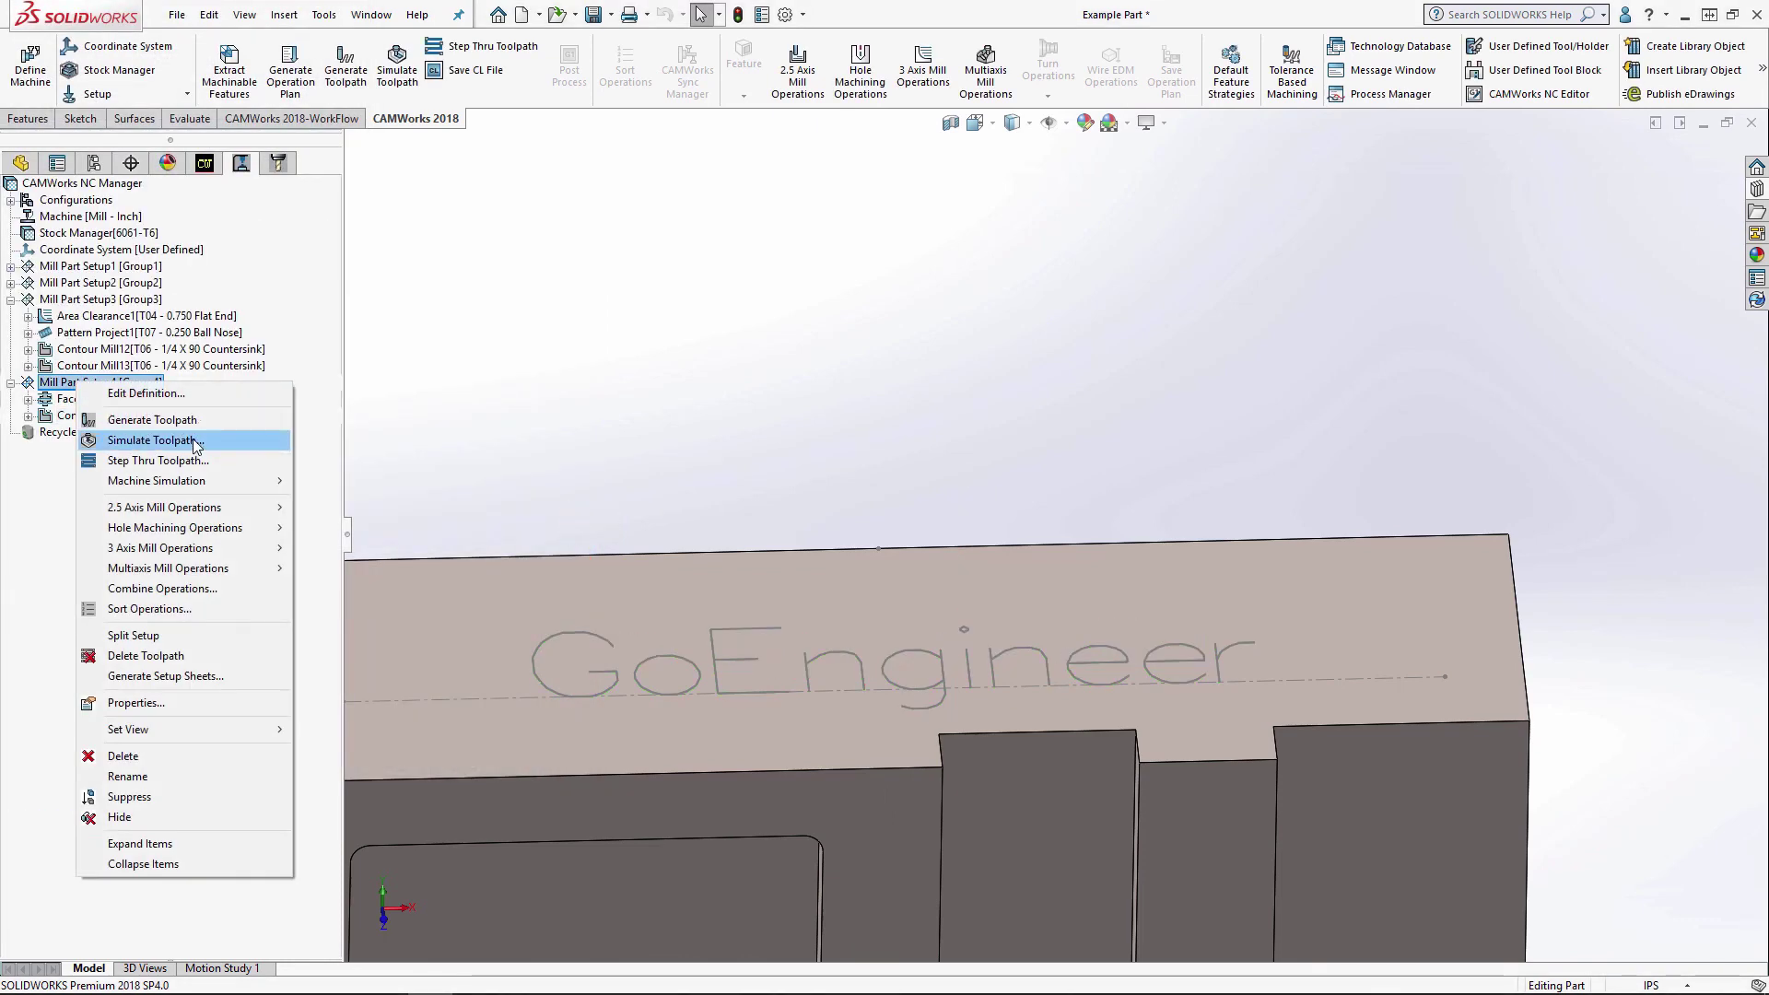
pyautogui.click(156, 440)
pyautogui.click(120, 325)
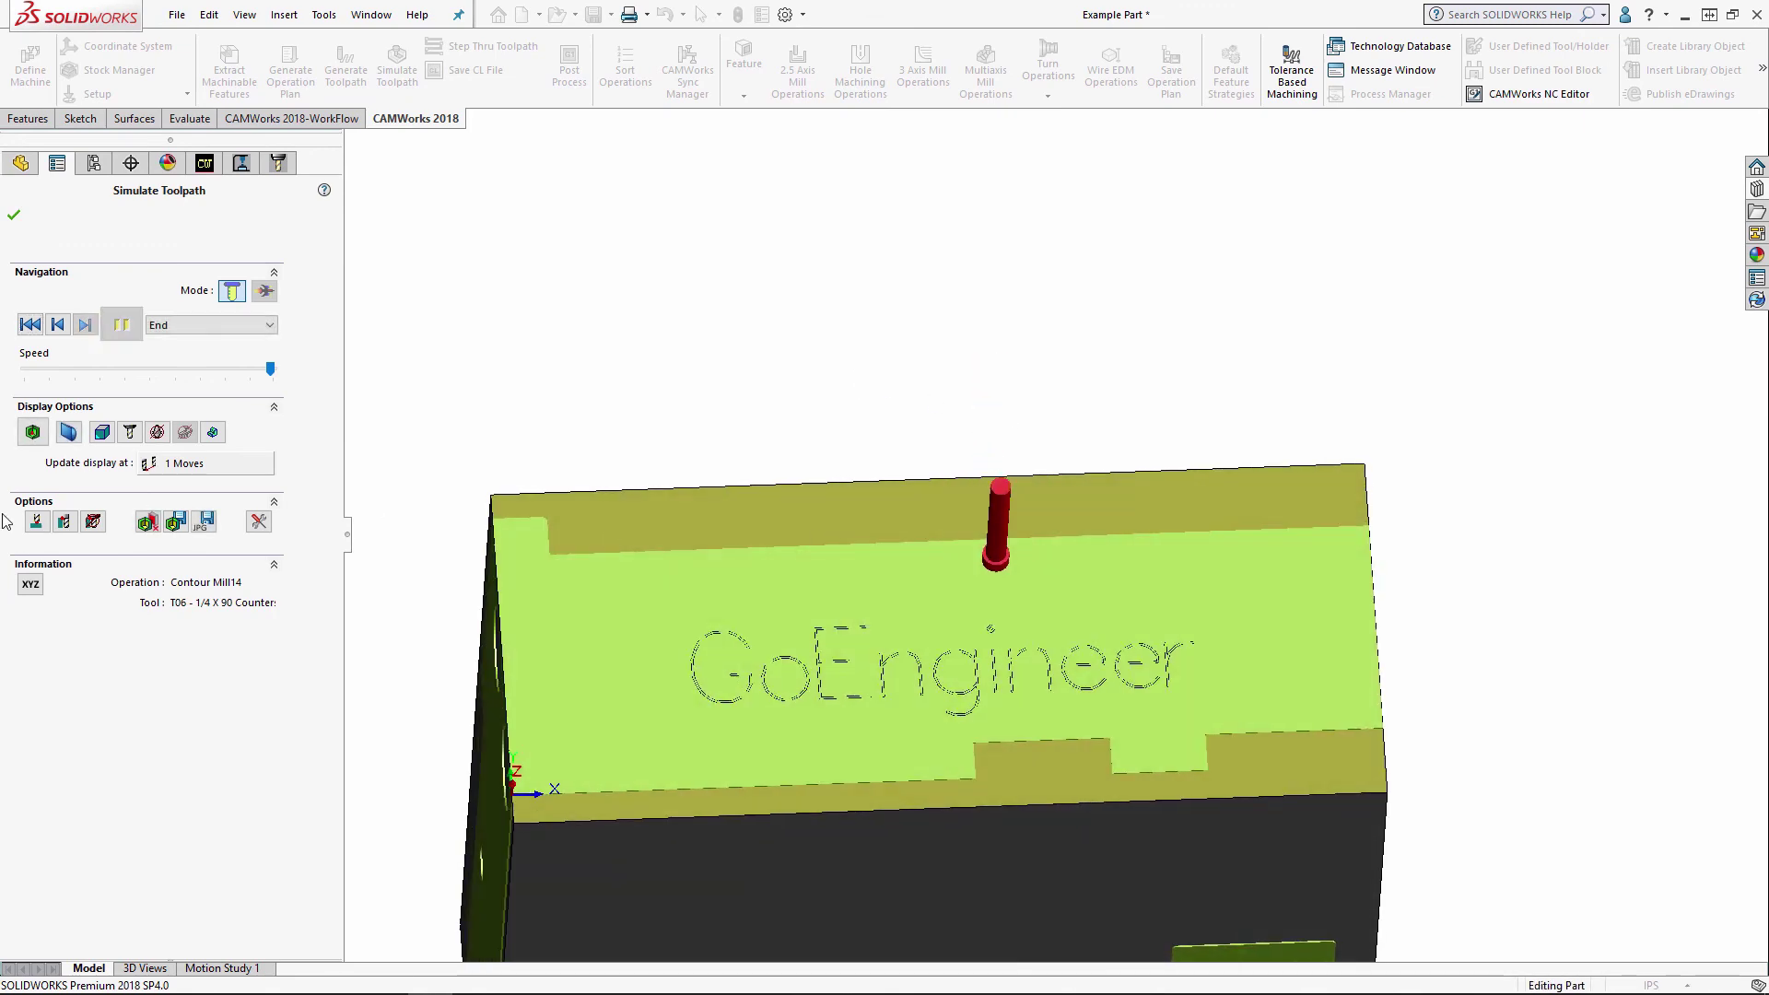
pyautogui.click(33, 432)
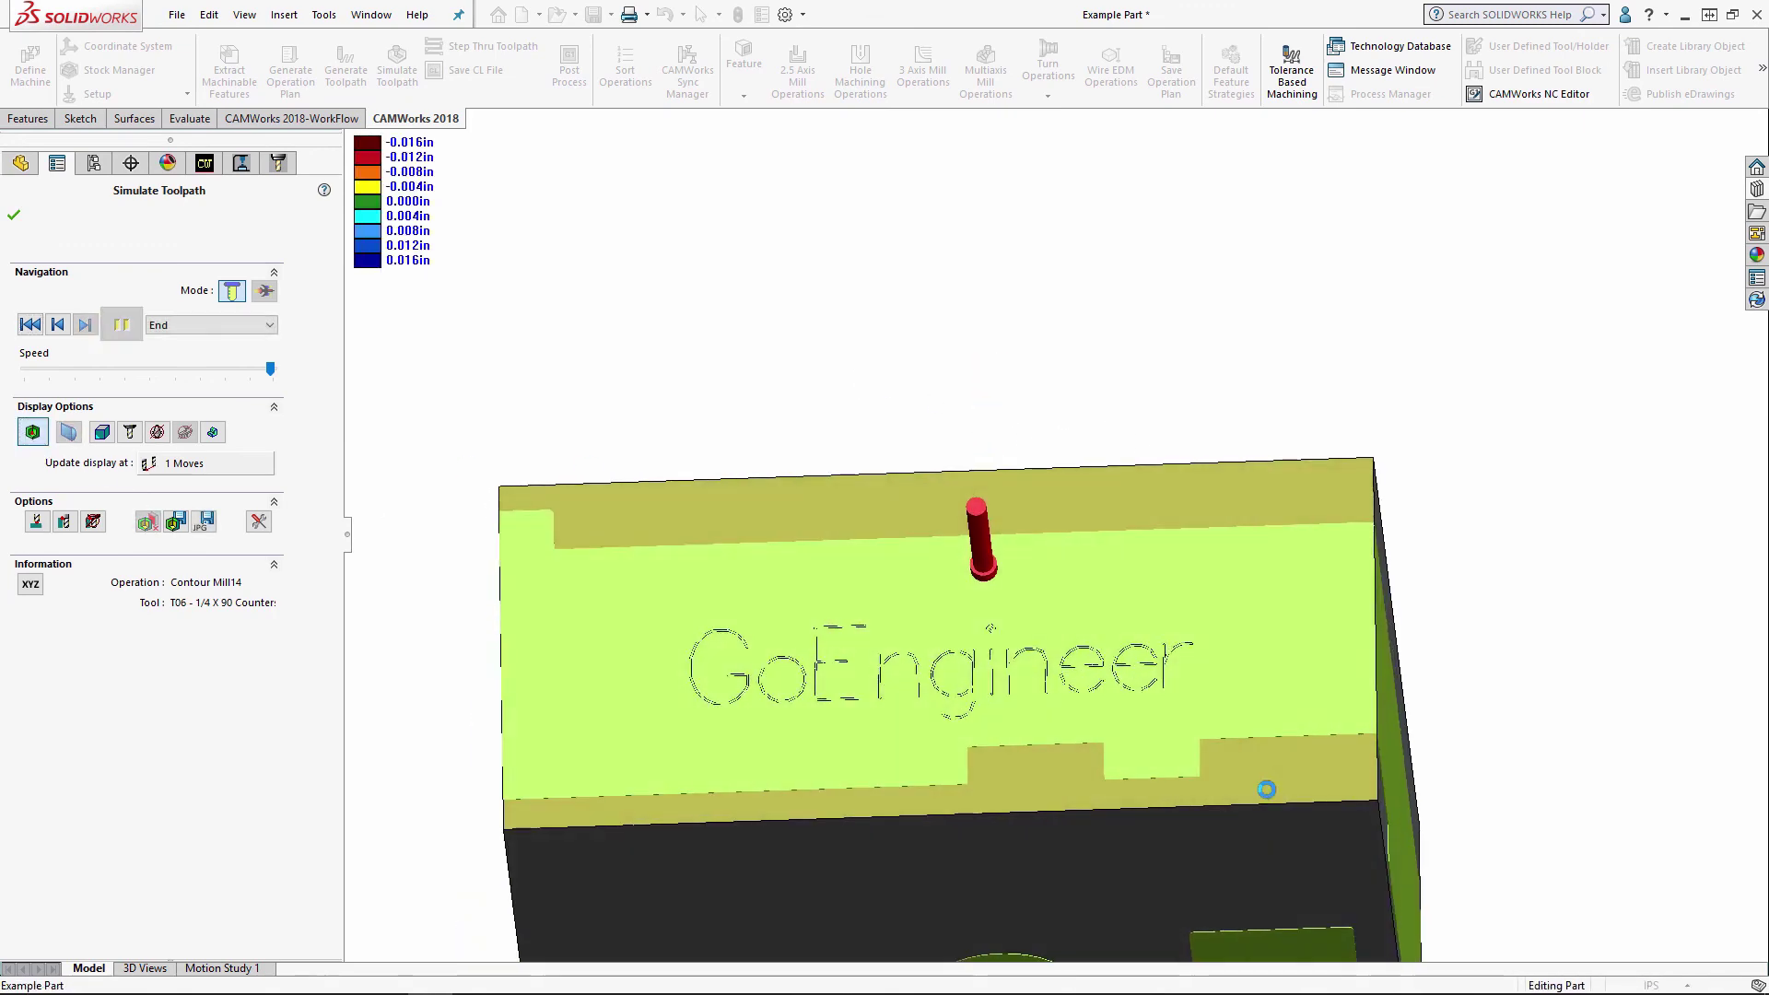
pyautogui.click(33, 437)
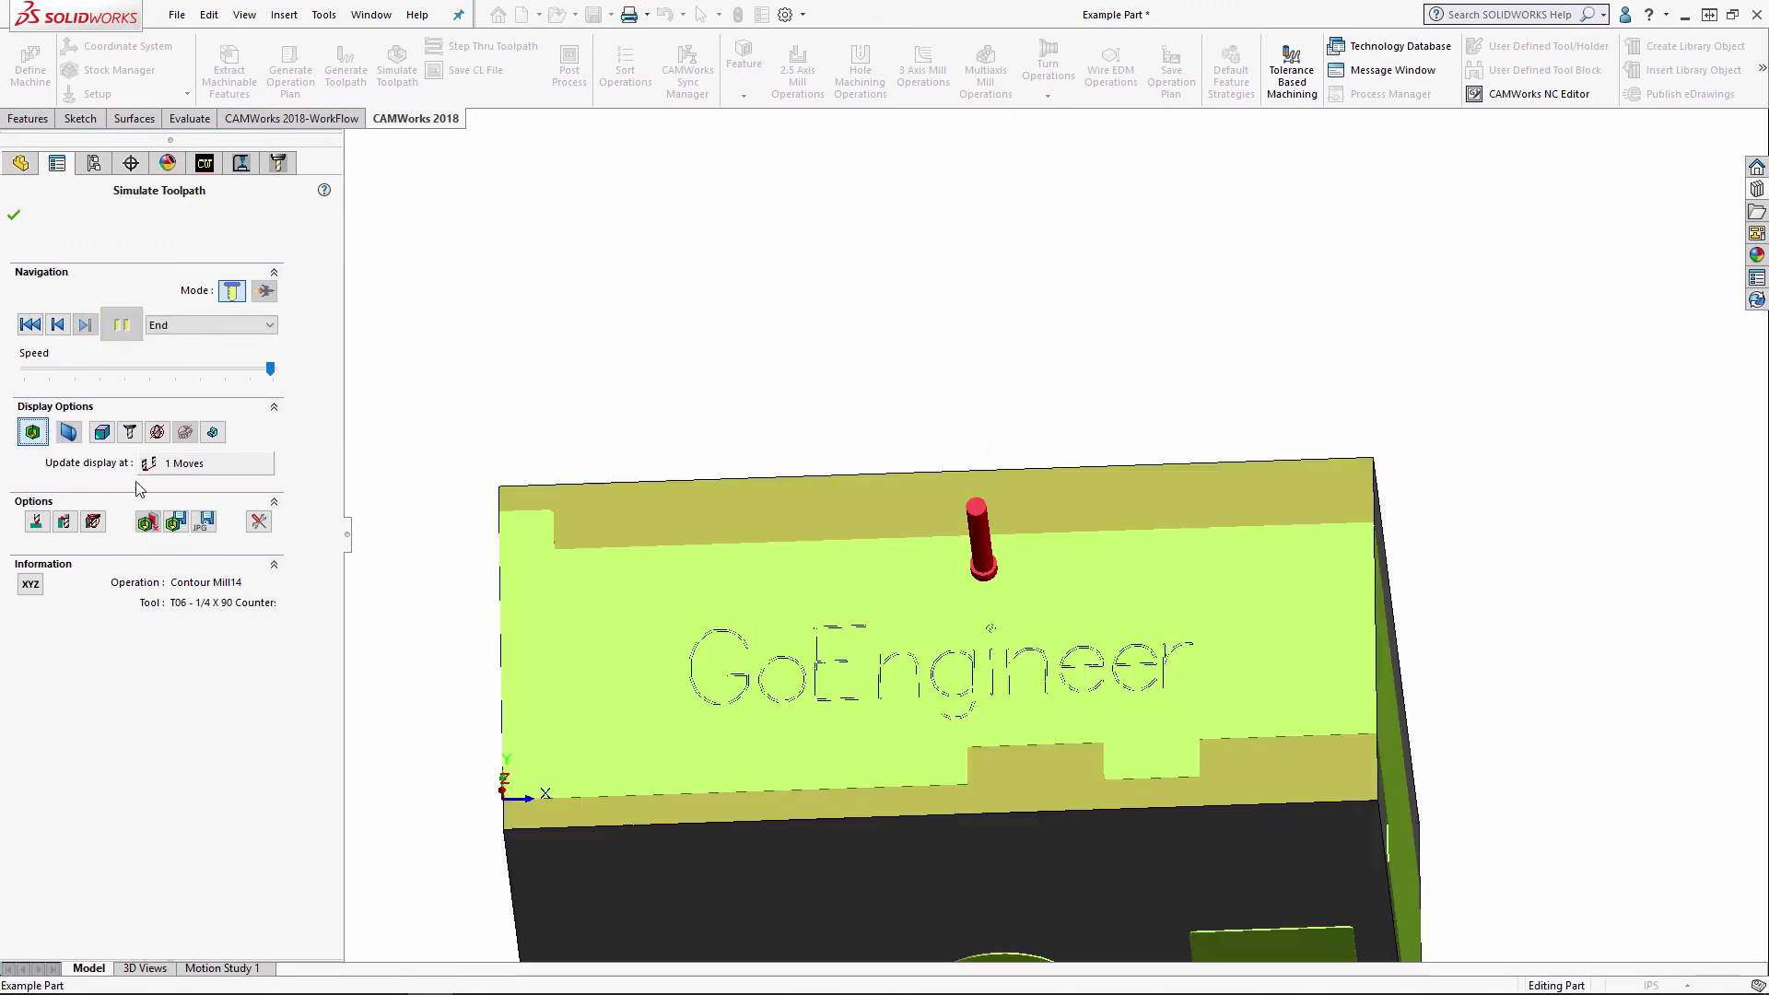
pyautogui.moveTo(436, 776); pyautogui.dragTo(590, 598, button='middle')
pyautogui.scroll(3, 591, 598)
pyautogui.click(13, 216)
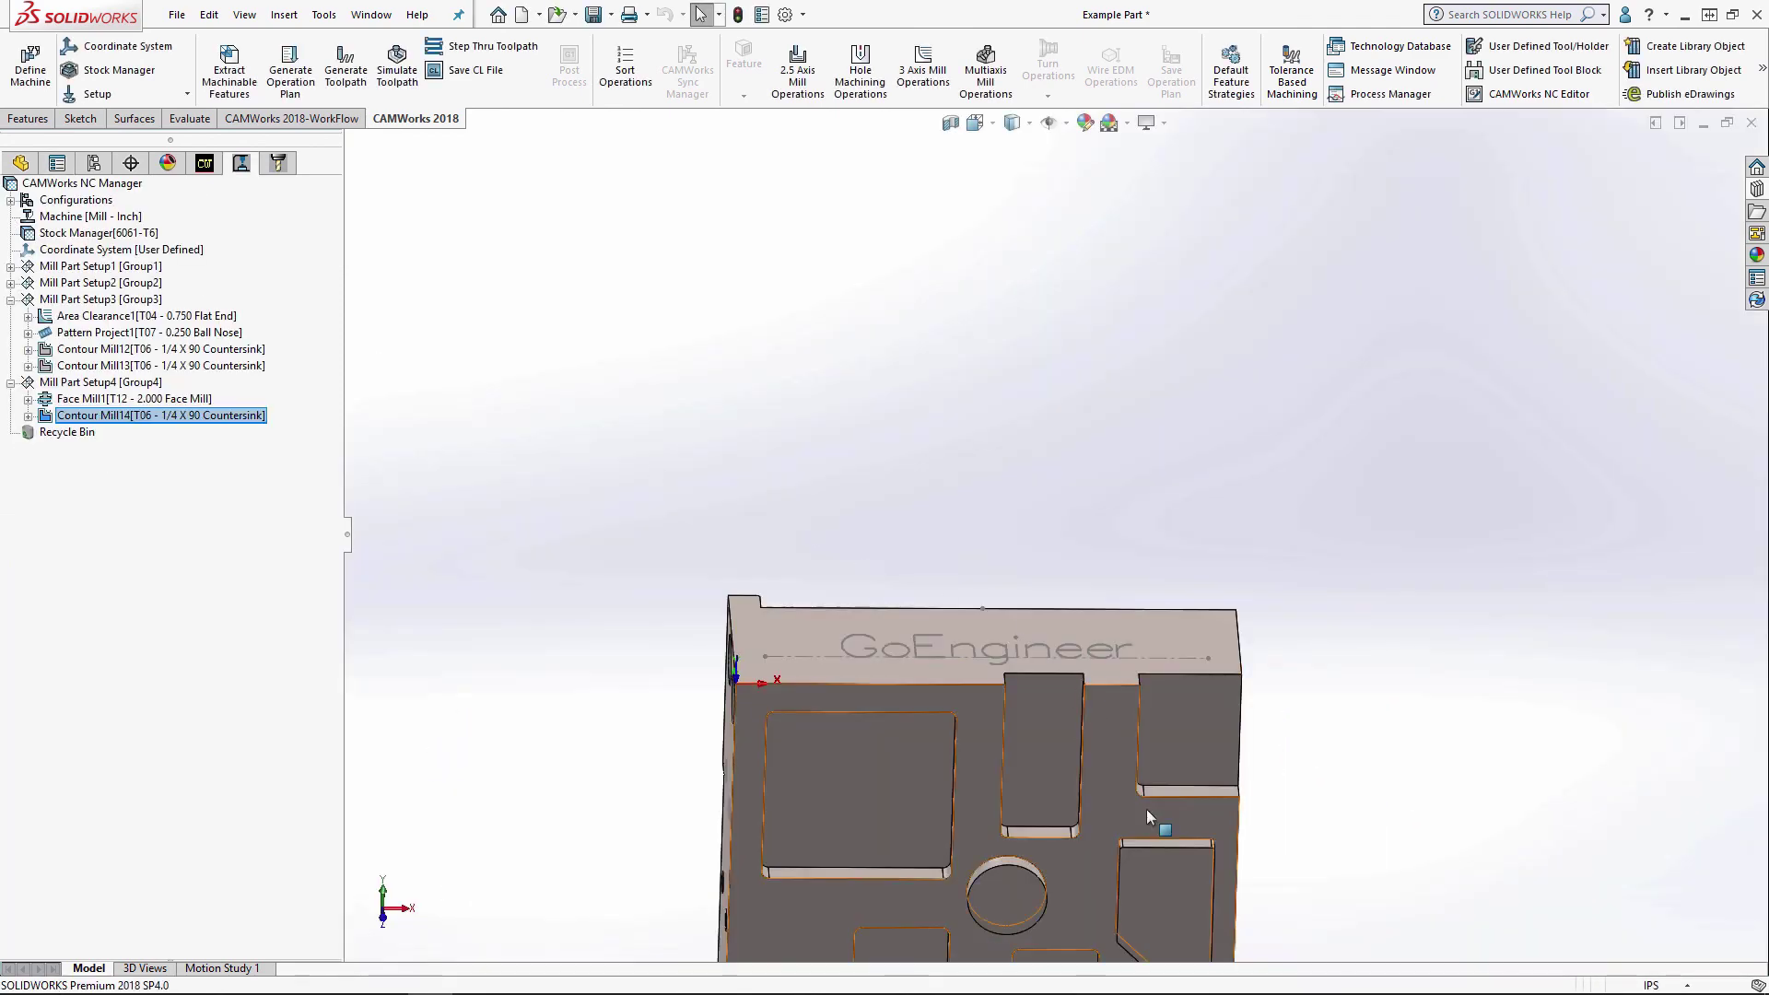